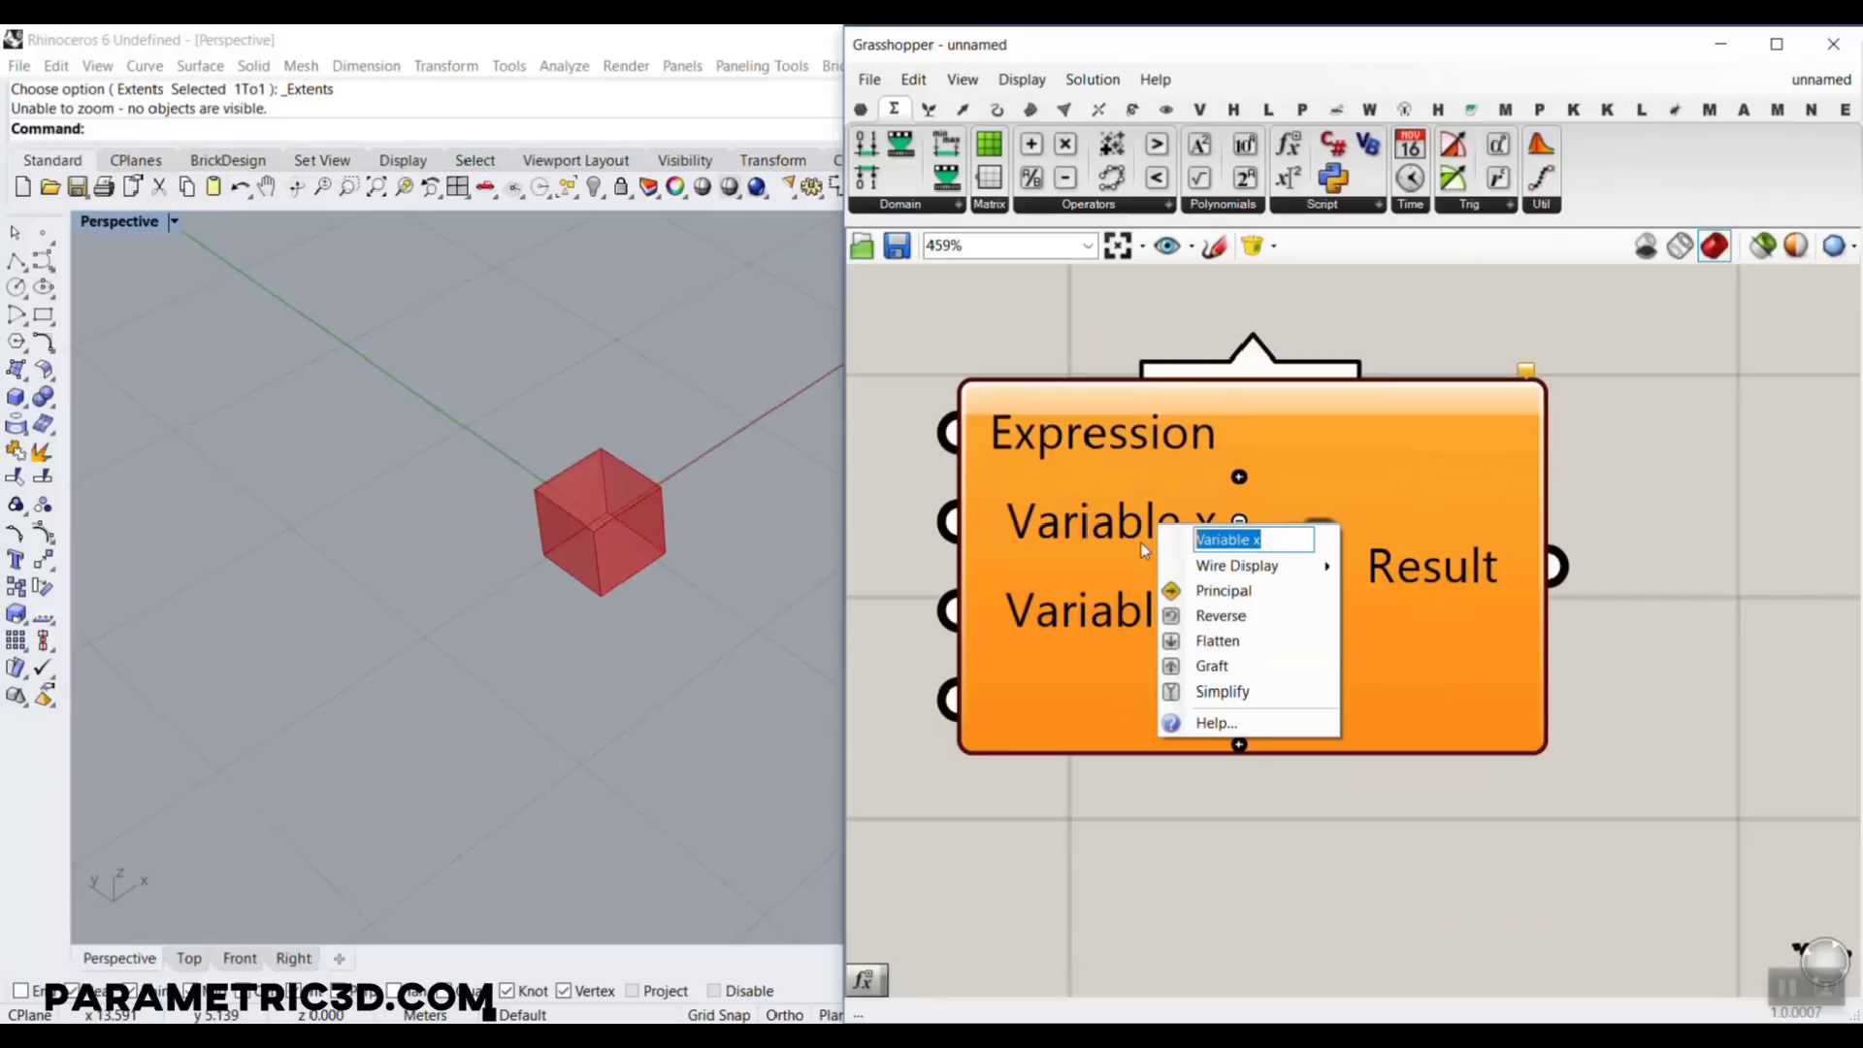
Rename the Evaluate component's three variable inputs to x, y and z
type("x")
key("Return")
right_click(1125, 614)
left_click_drag(1248, 633, 1135, 640)
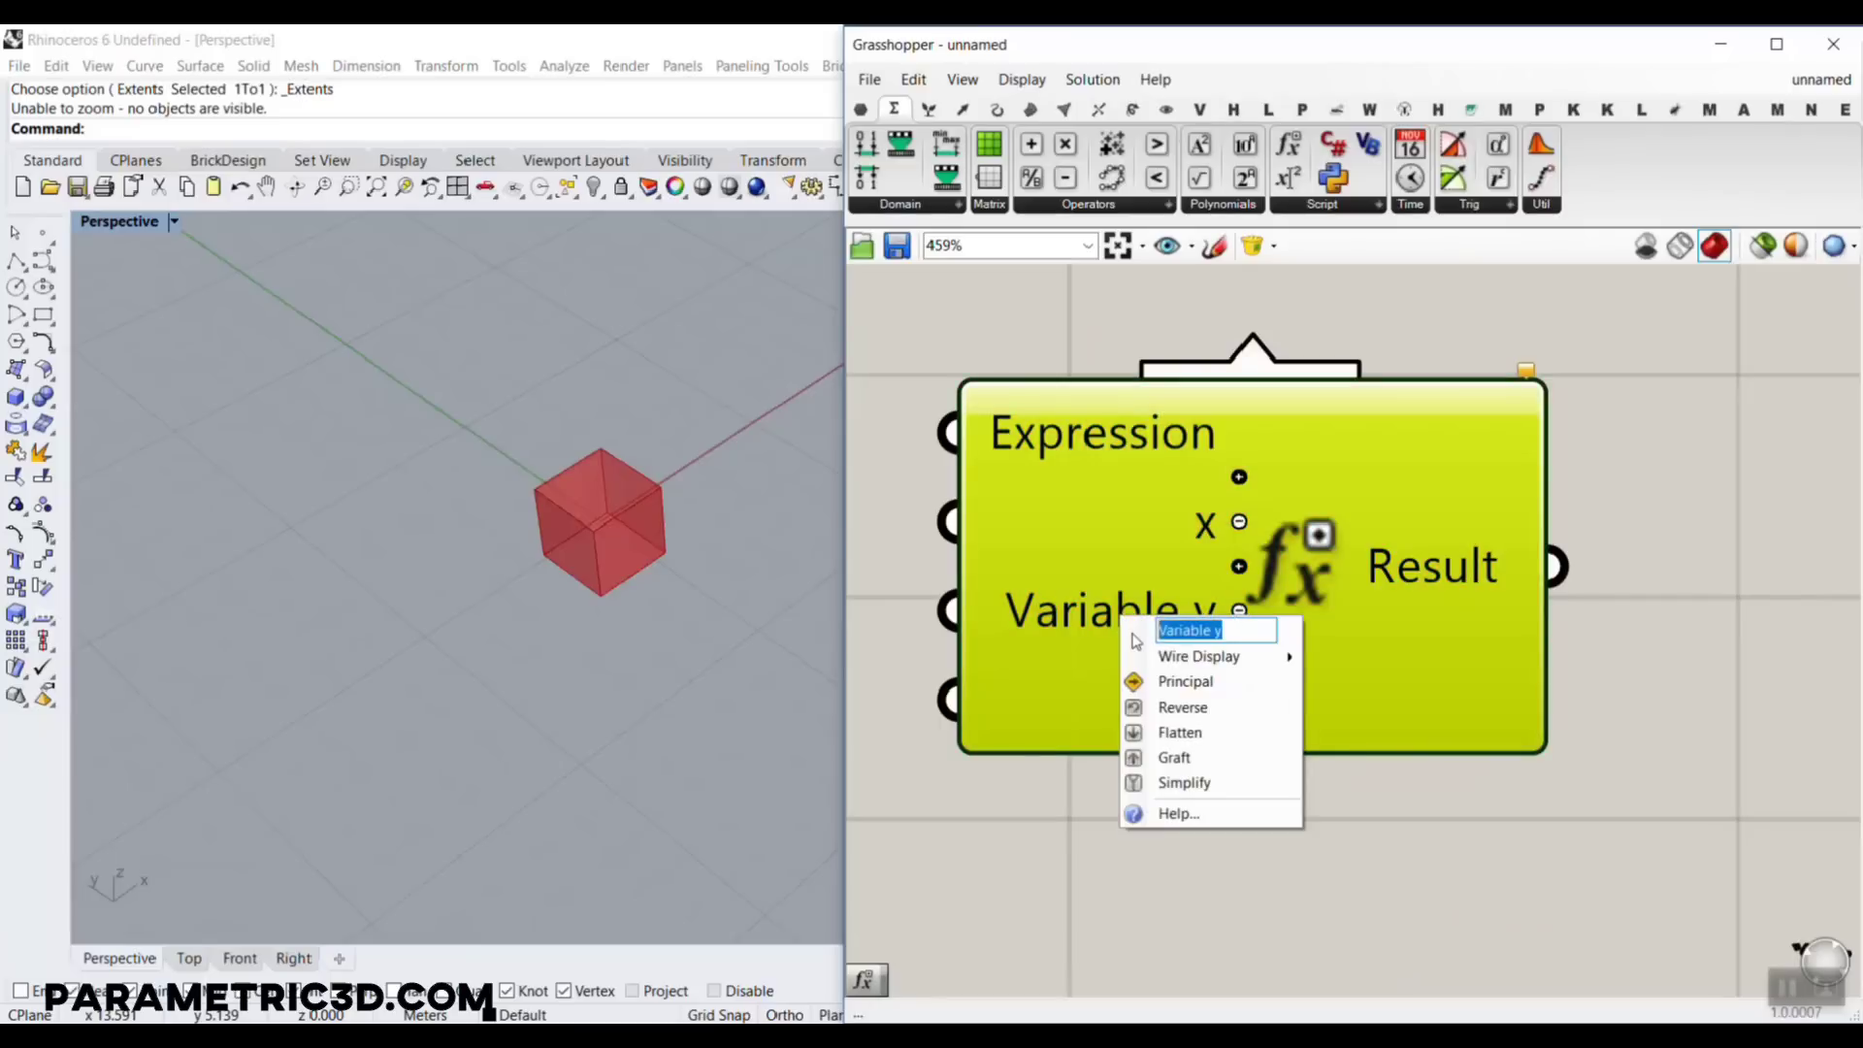
type("y")
key("Return")
right_click(1178, 704)
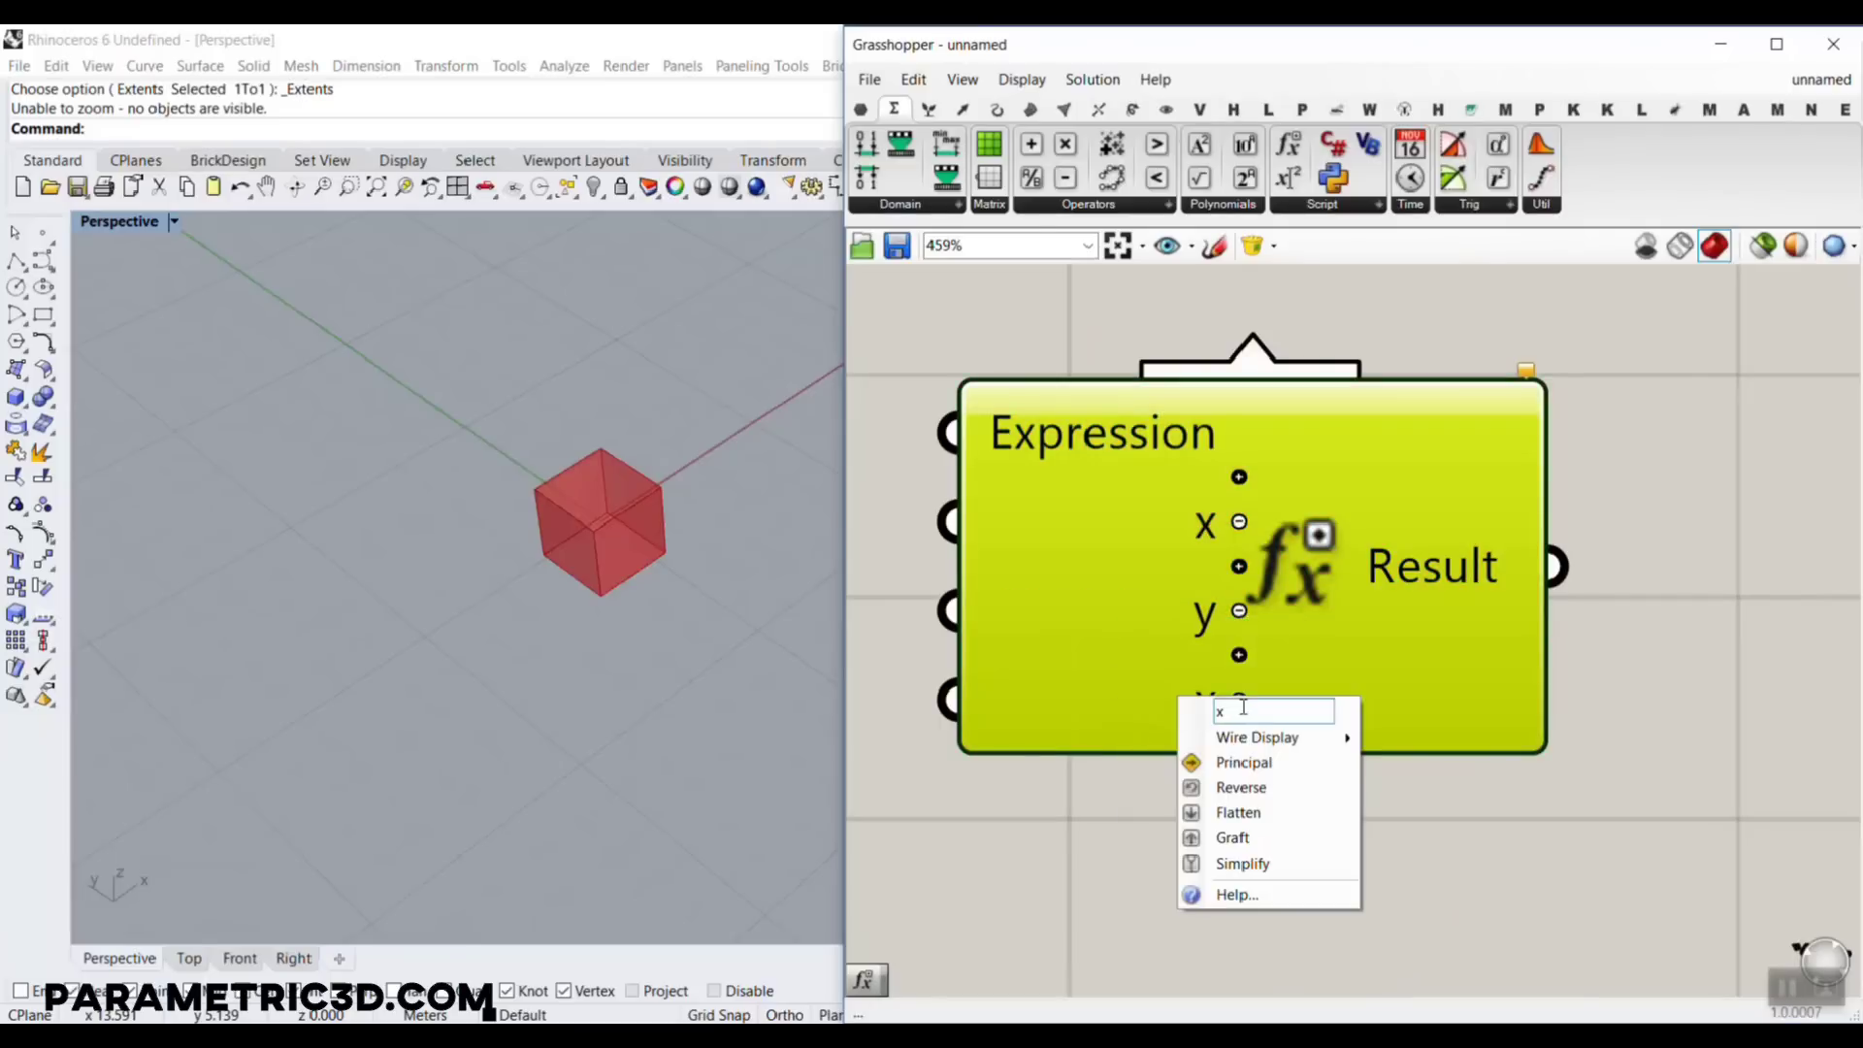
left_click_drag(1239, 708, 1171, 713)
type("z")
key("Return")
Look at the Evaluate component's Expression Designer and leave it without entering an expression
right_click_drag(1153, 638, 1222, 613)
scroll(1215, 609, "down", 4)
scroll(1221, 613, "up", 2)
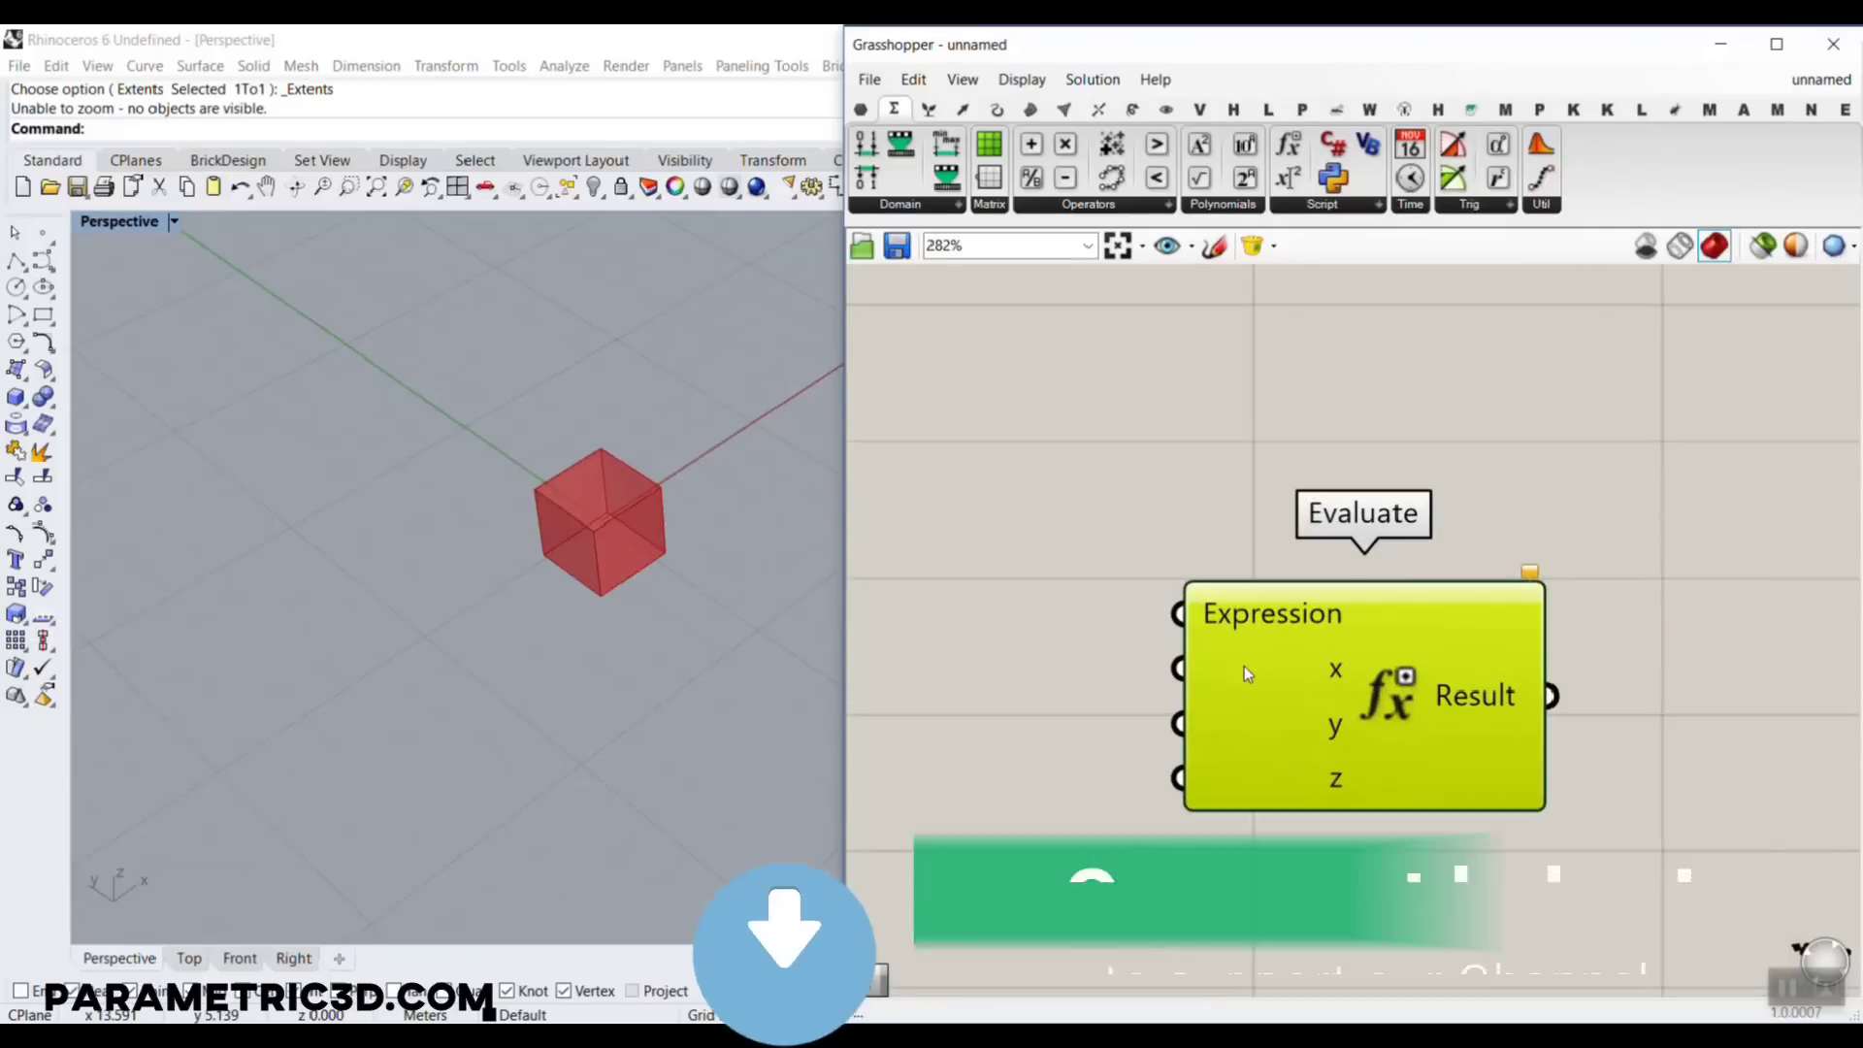
double_click(1407, 690)
left_click_drag(1298, 505, 961, 366)
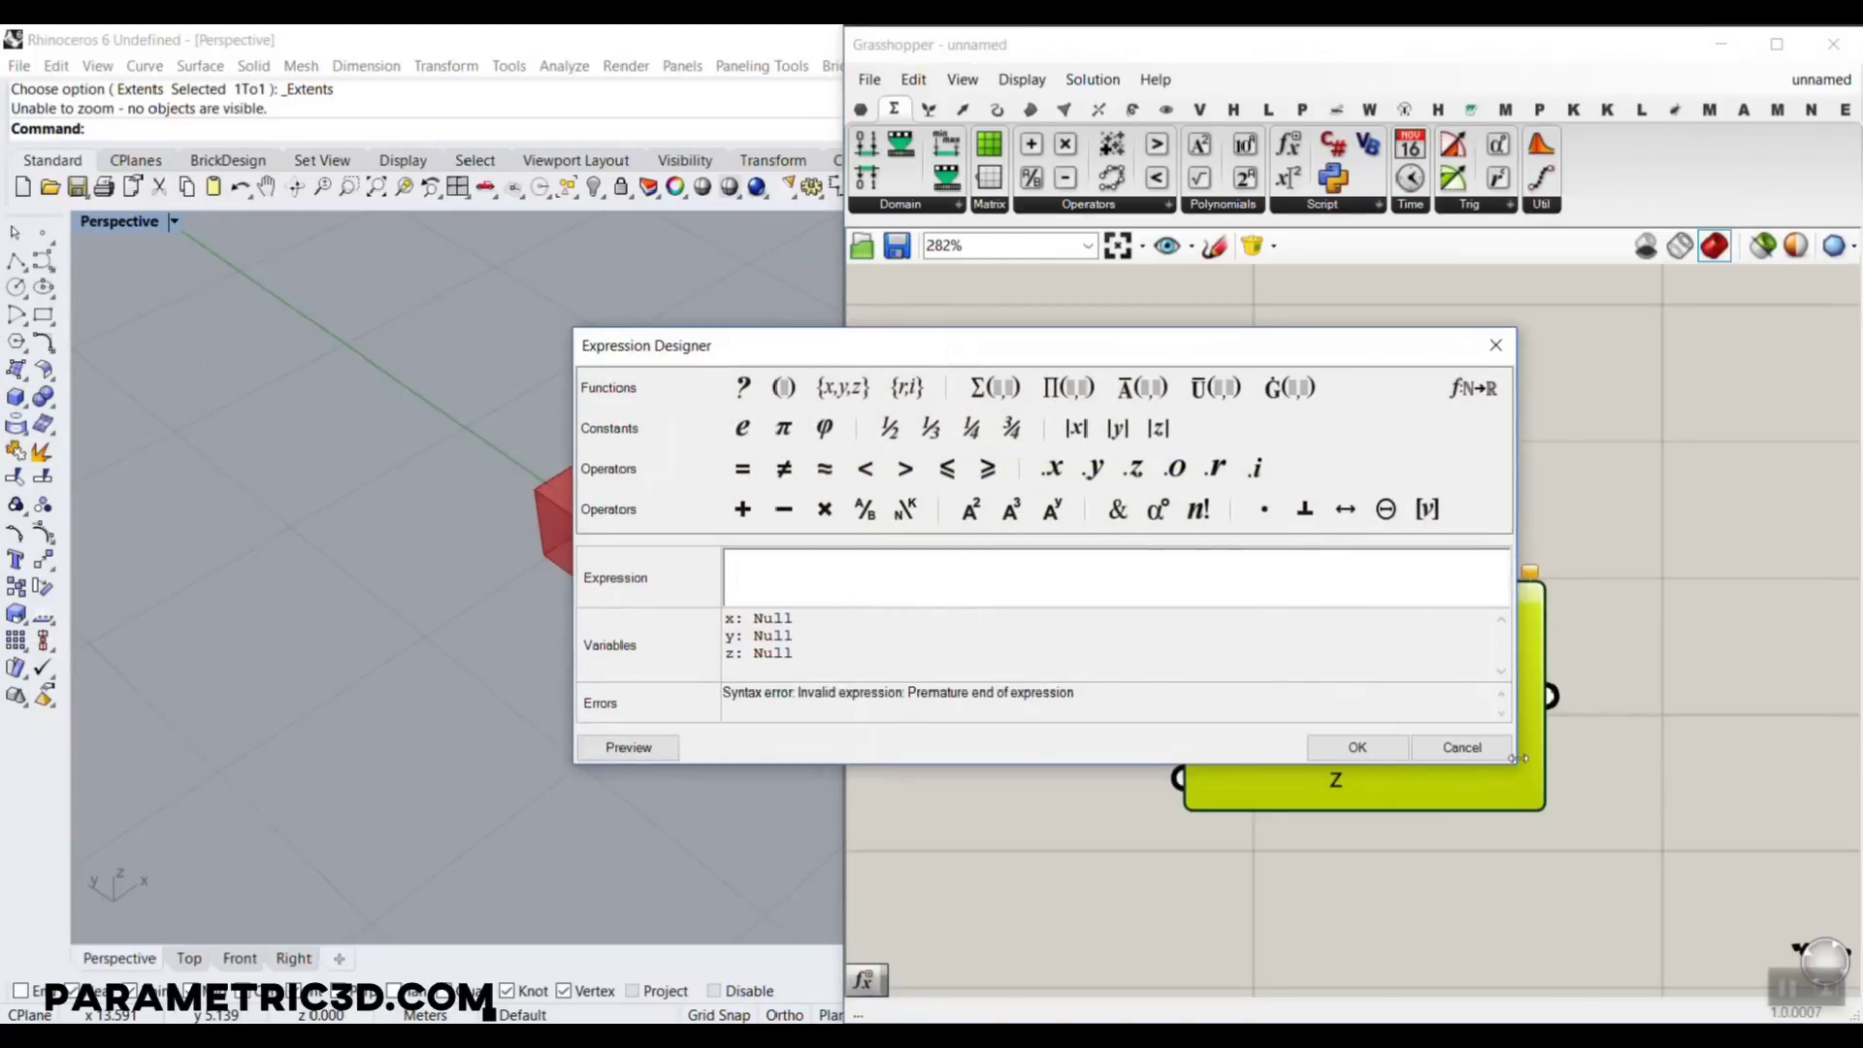
left_click(1464, 748)
right_click_drag(1157, 516, 1403, 585)
key("ctrl+2")
left_click_drag(1147, 486, 1411, 678)
left_click_drag(1411, 678, 1362, 688)
key("Escape")
left_click(1325, 463)
scroll(1324, 462, "down", 3)
scroll(1290, 584, "up", 2)
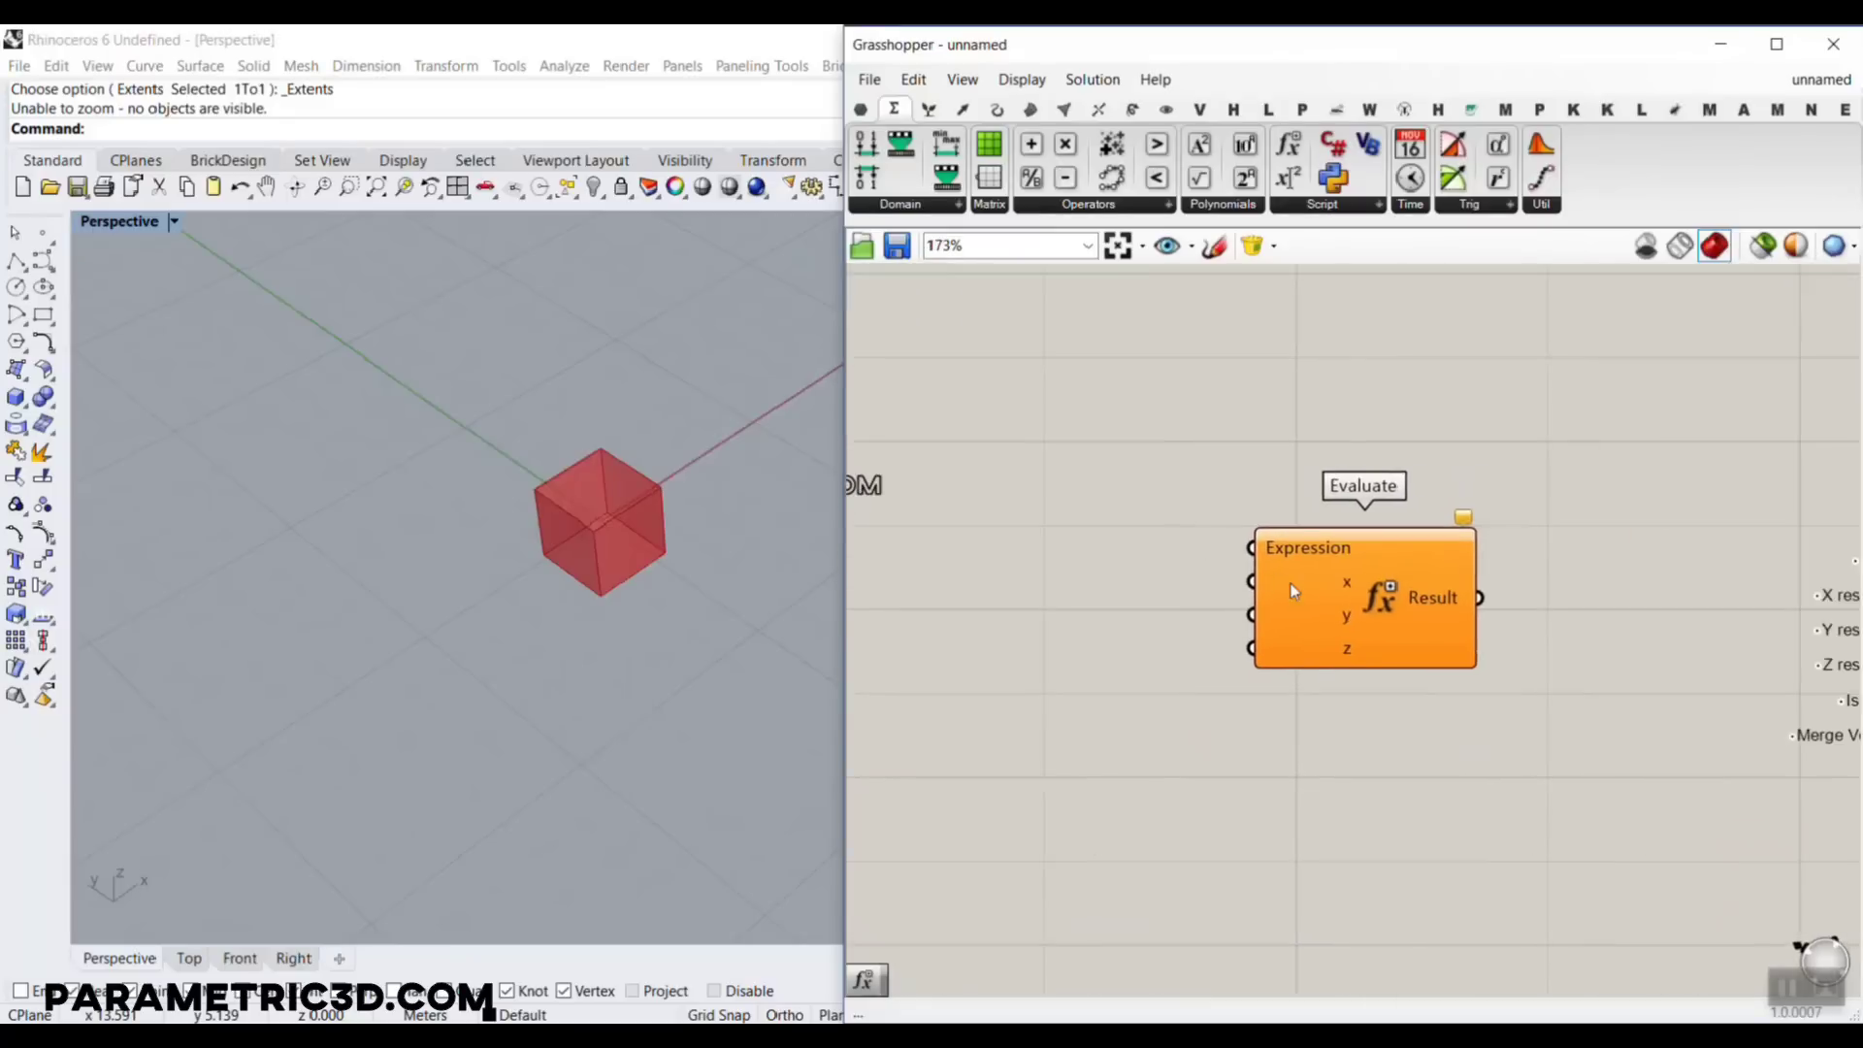
Add a Panel to the canvas and wire its output to the Evaluate component's Expression input
double_click(1083, 373)
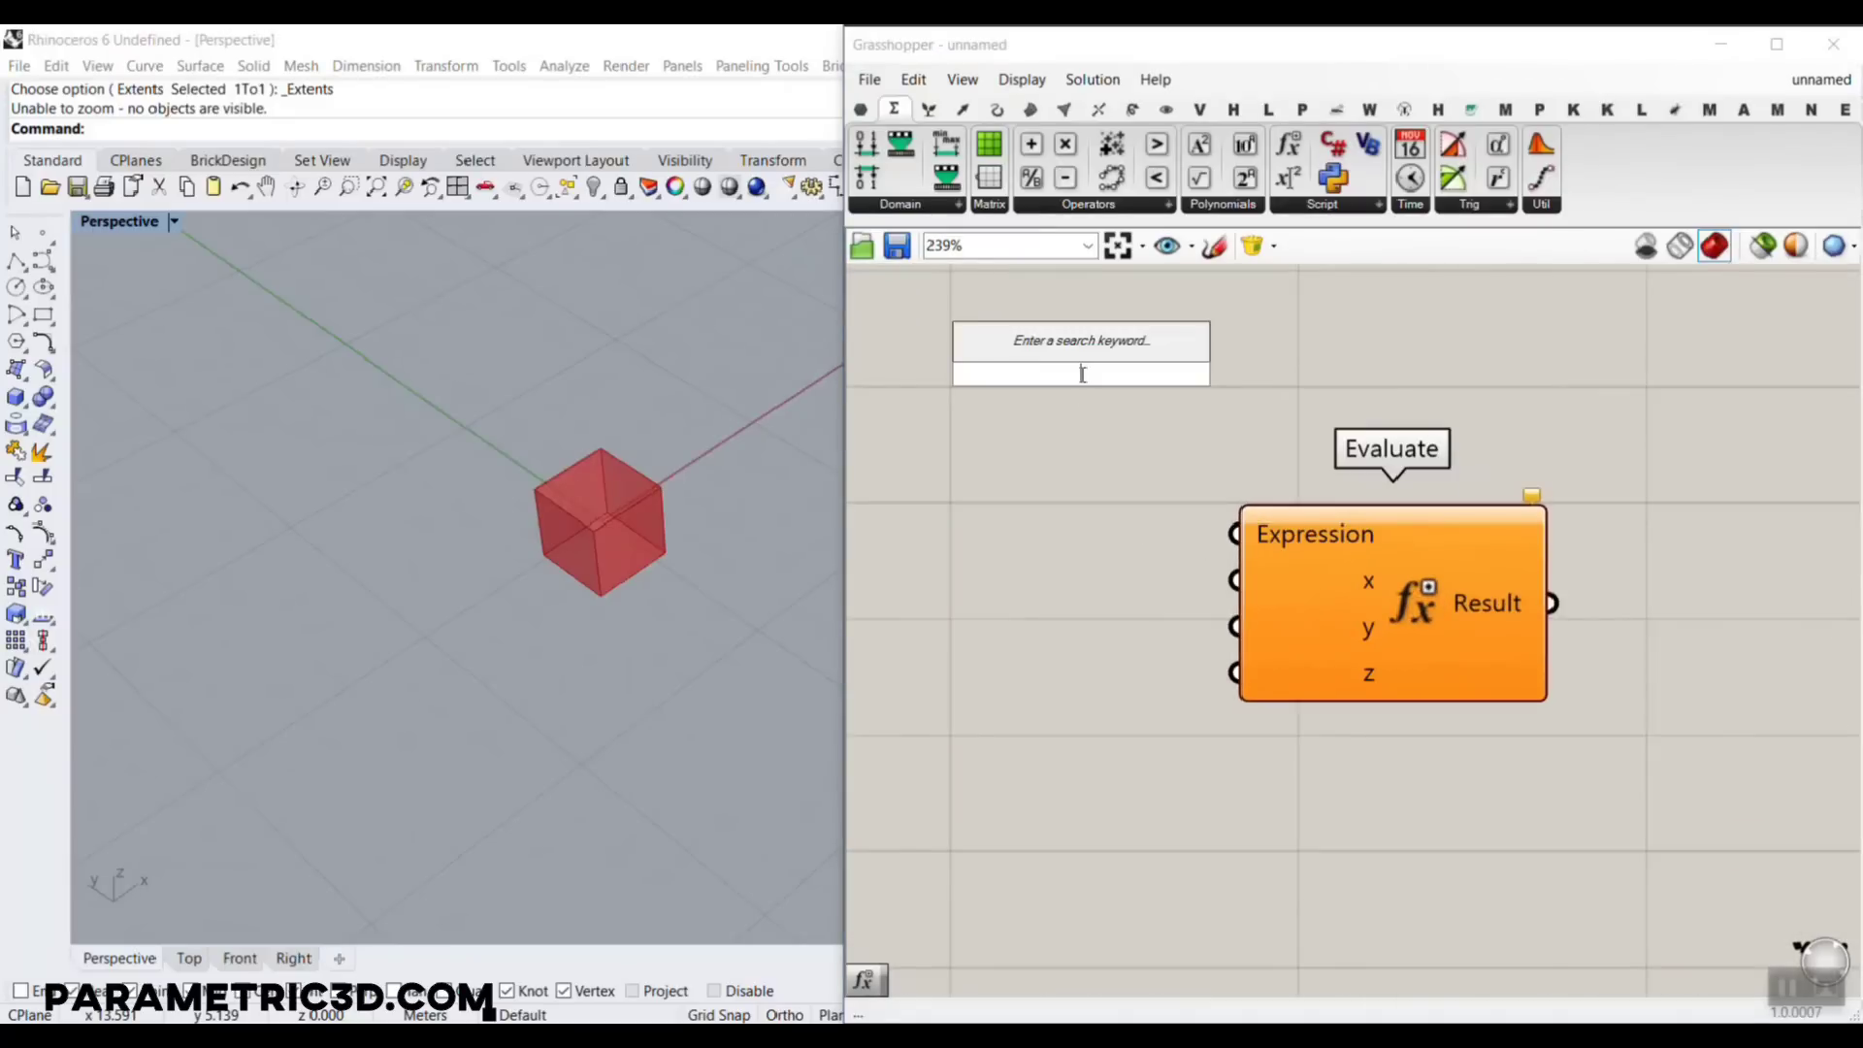
type("panel")
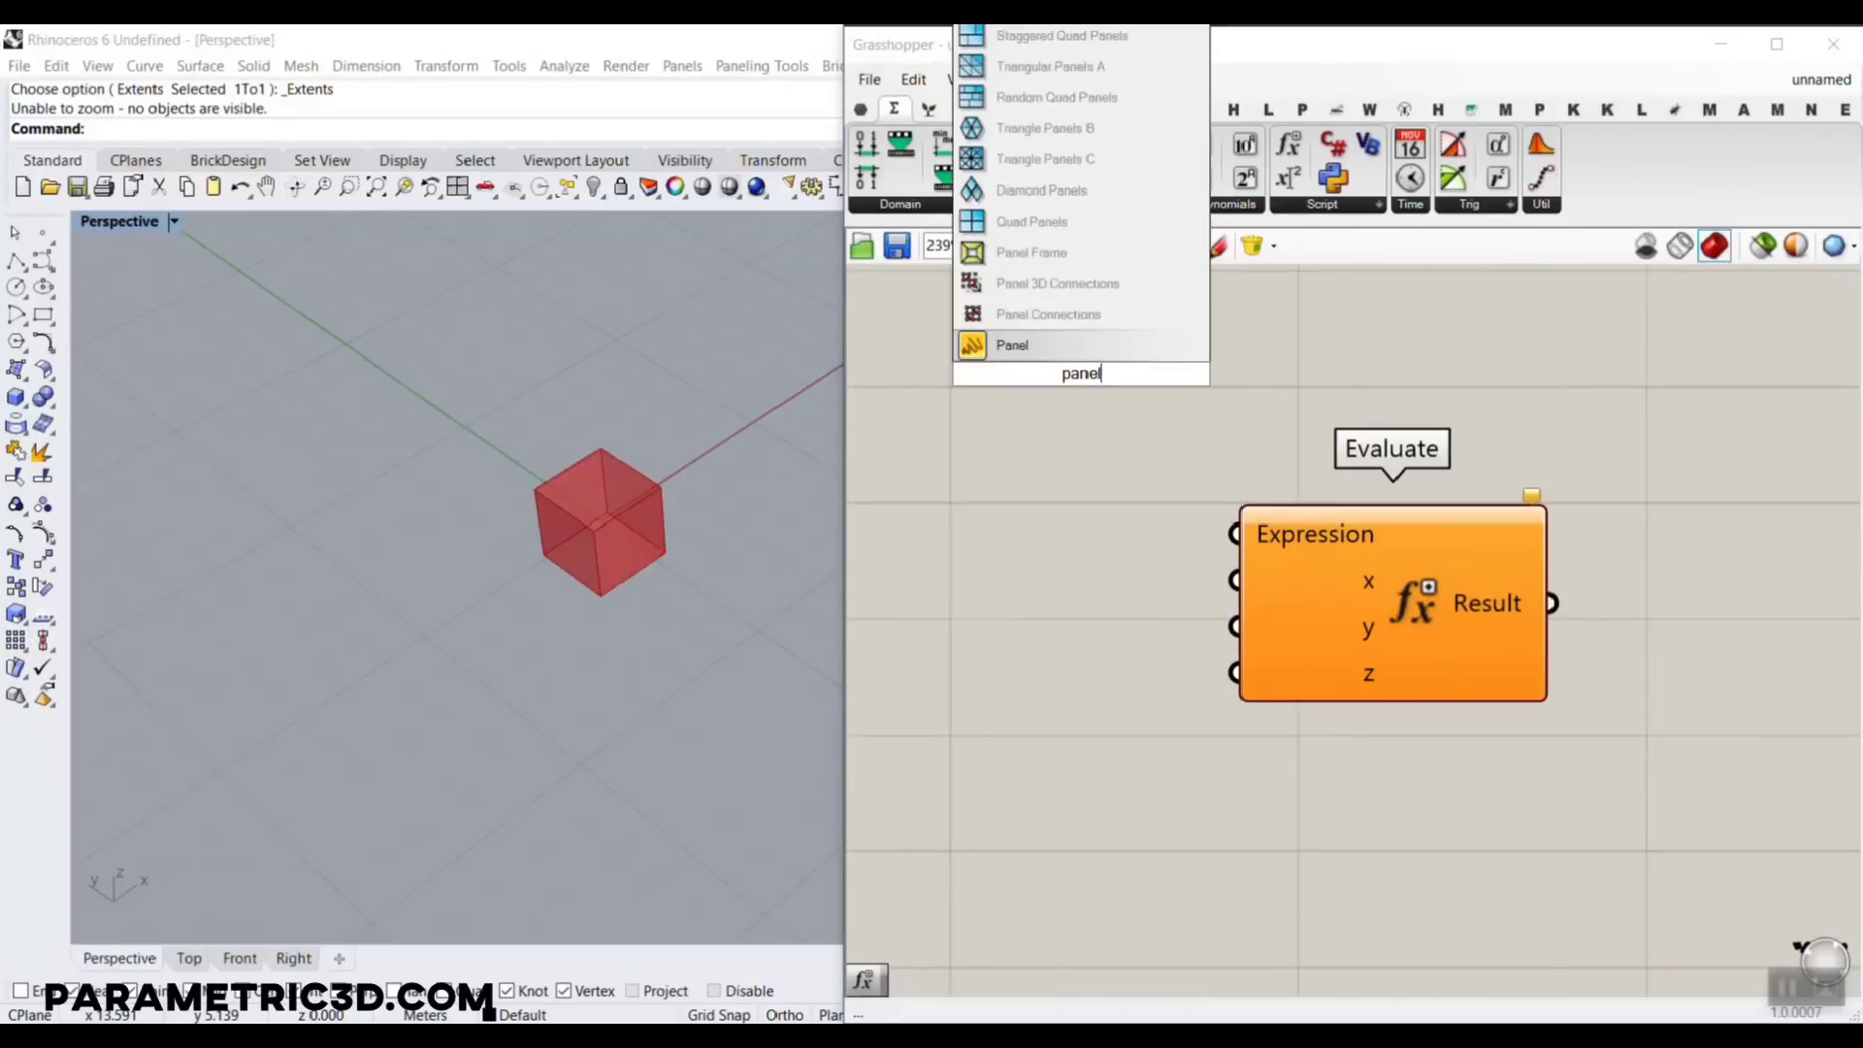
left_click(1063, 353)
scroll(1164, 696, "down", 2)
left_click_drag(1237, 580, 1388, 615)
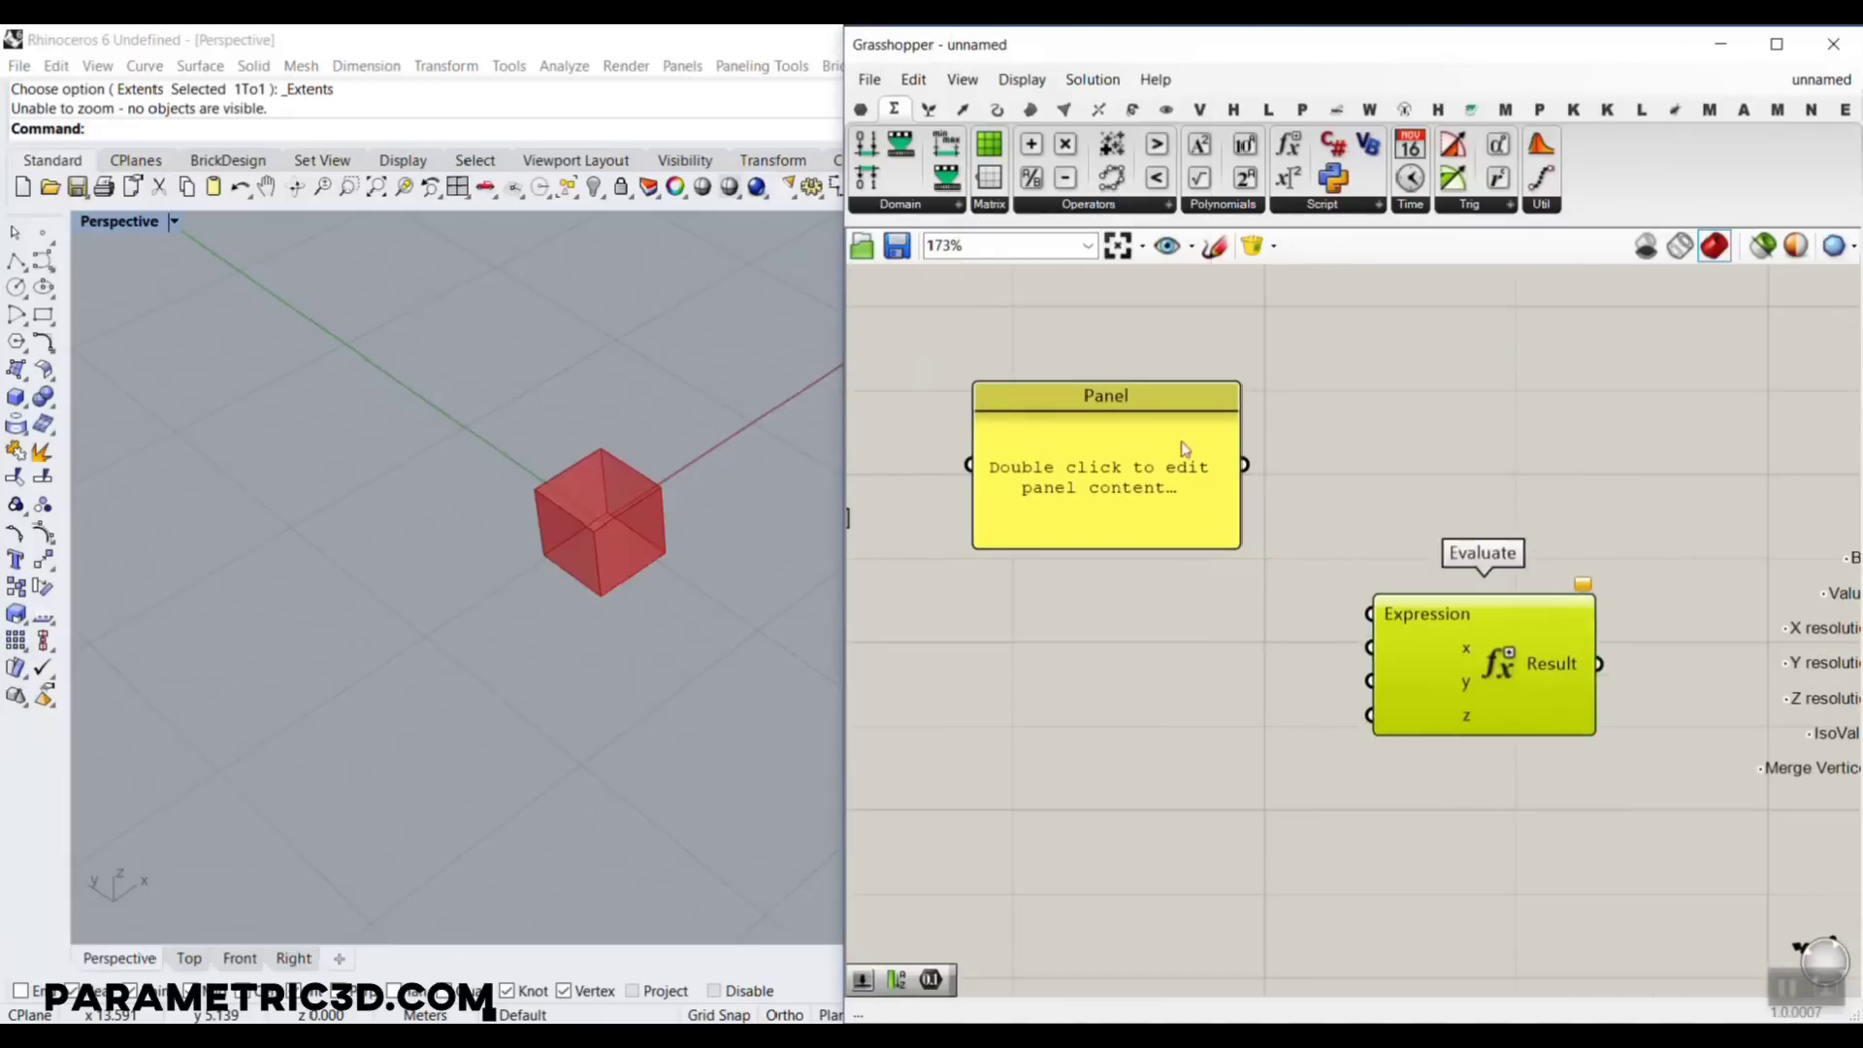
scroll(1169, 435, "up", 2)
left_click_drag(1274, 477, 1445, 684)
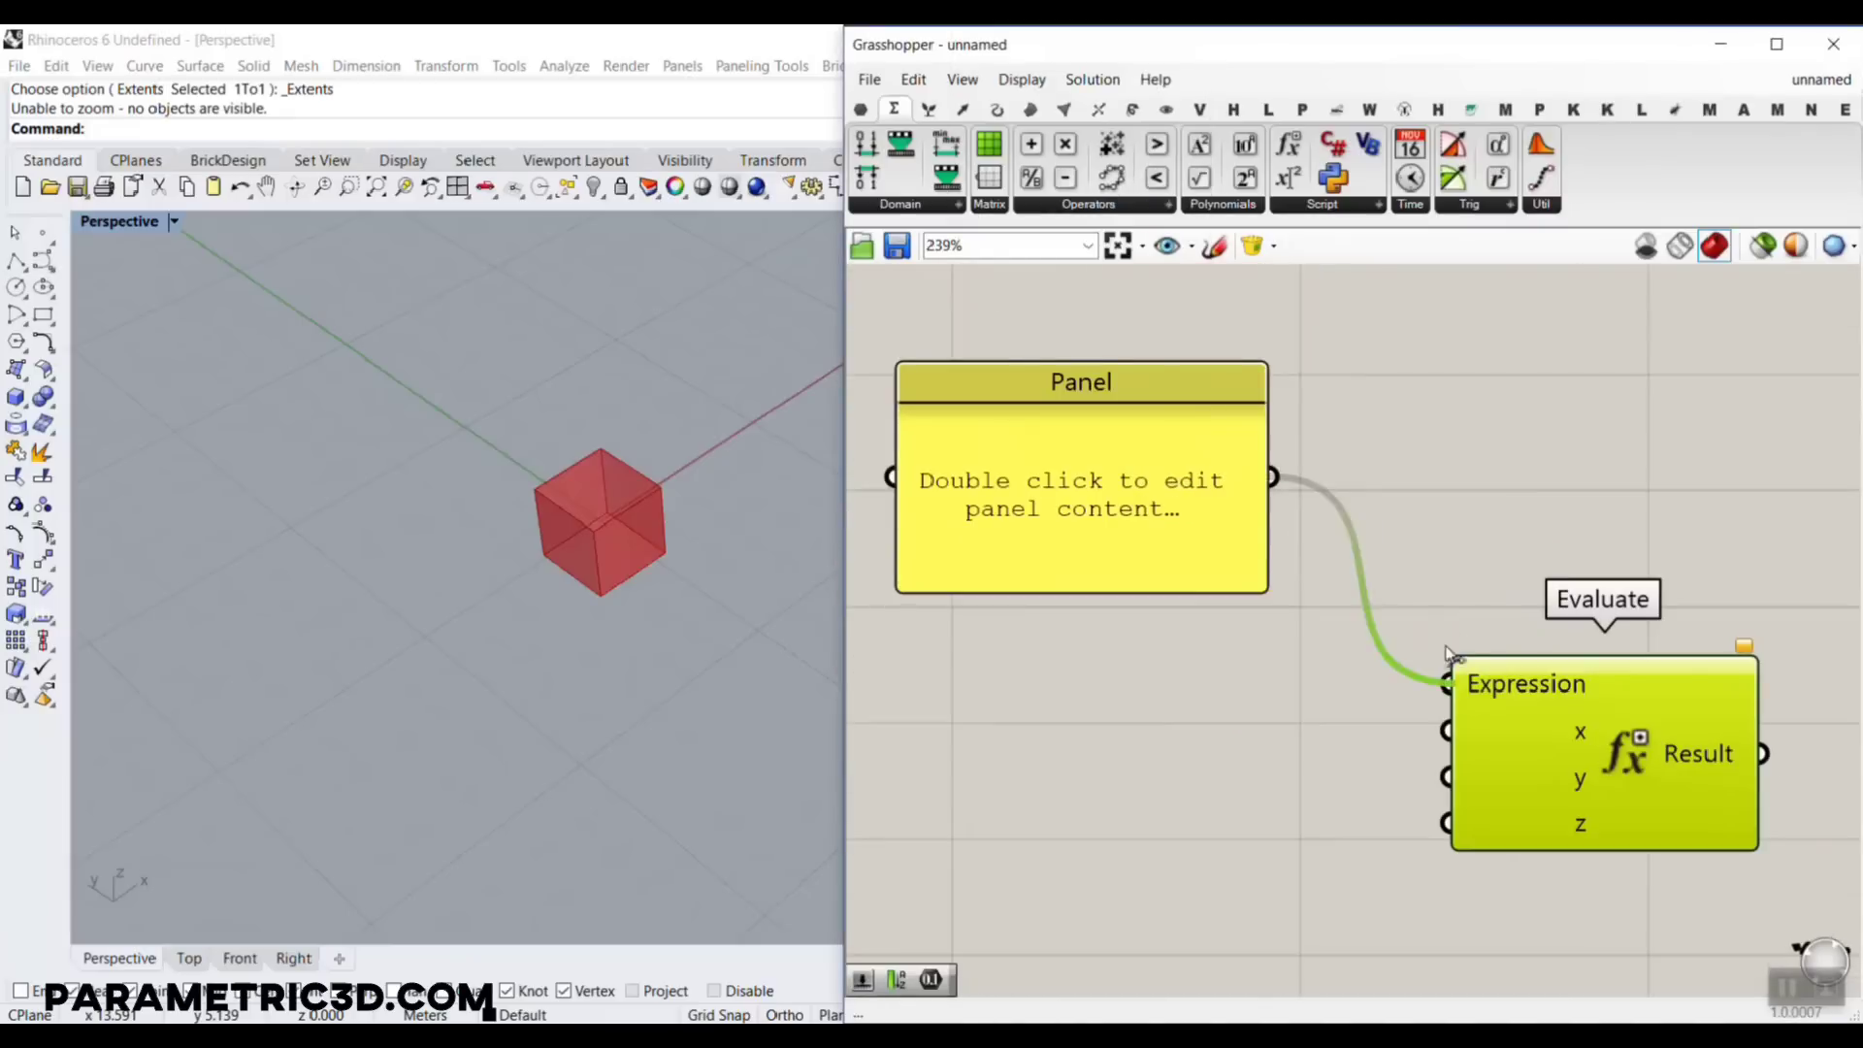
Clear the panel's text and copy the gyroid equation cos(x)sin(y)+cos(y)sin(z)+cos(z)sin(x) from the Millipede page in the browser
double_click(1056, 465)
key("BackSpace")
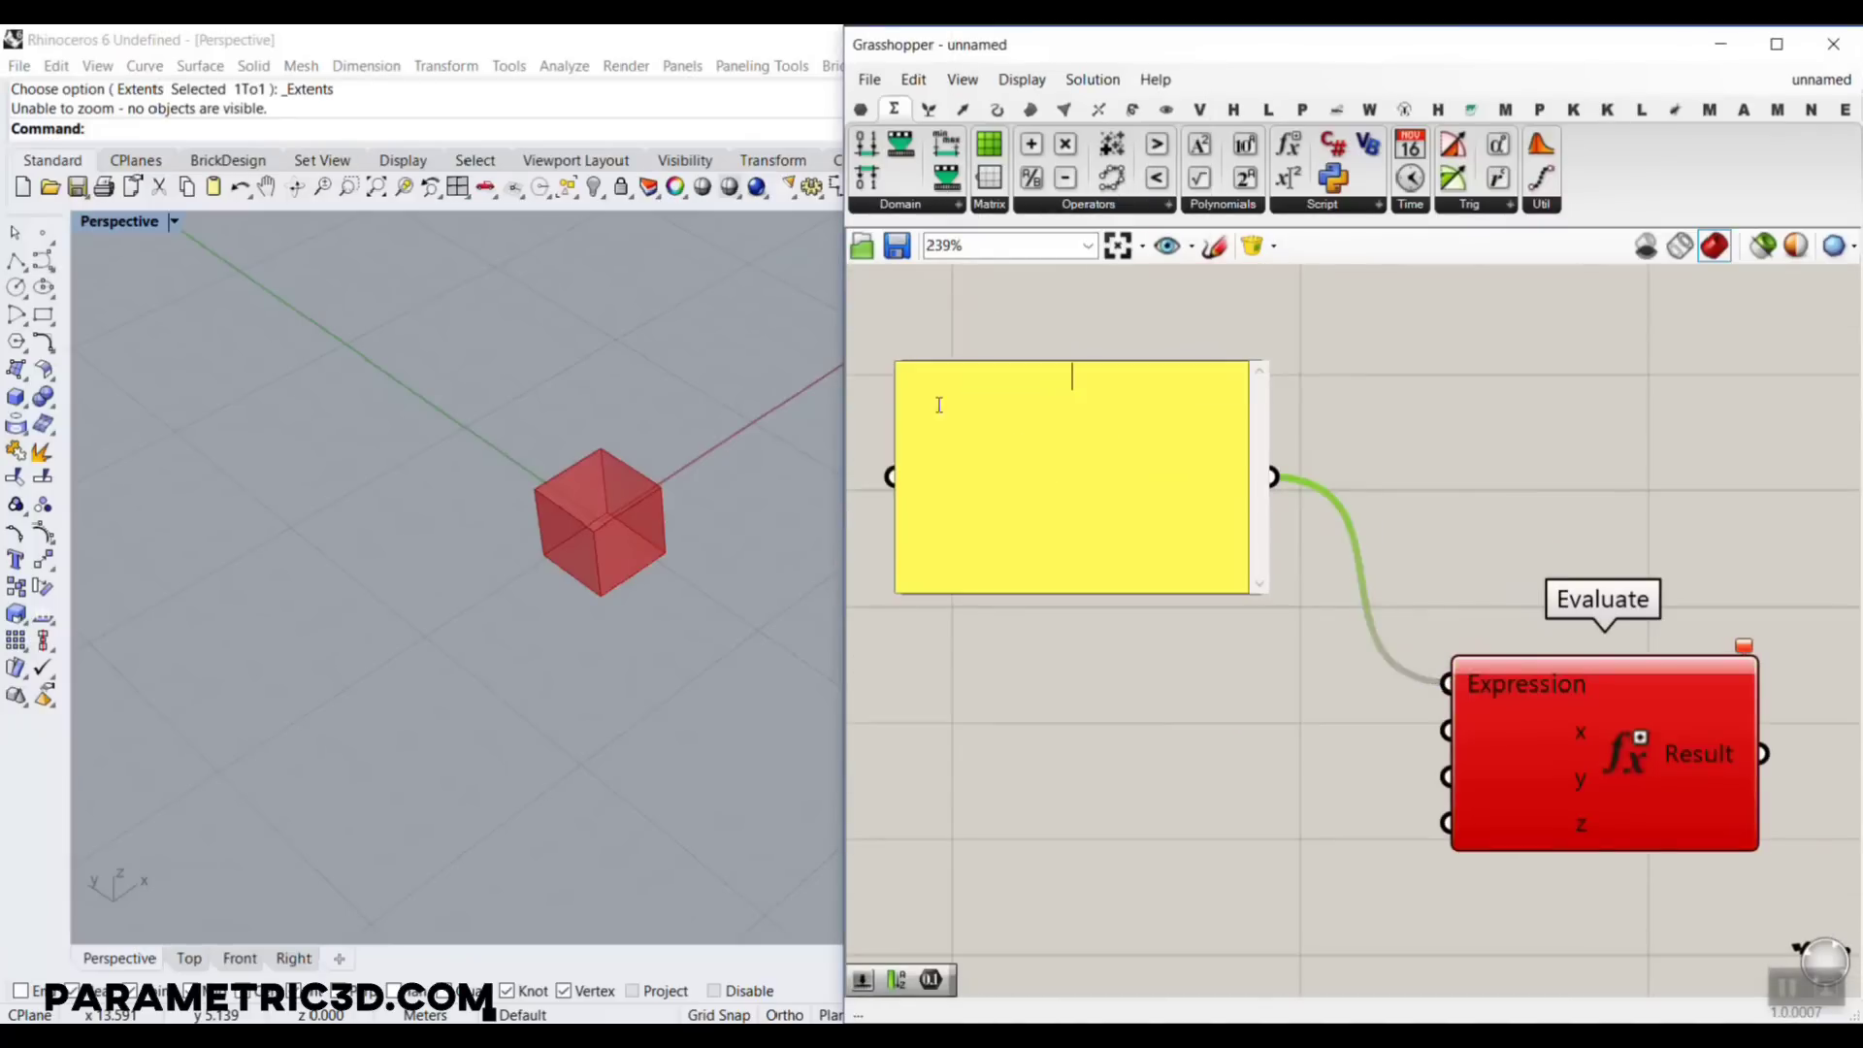
key("alt+Tab")
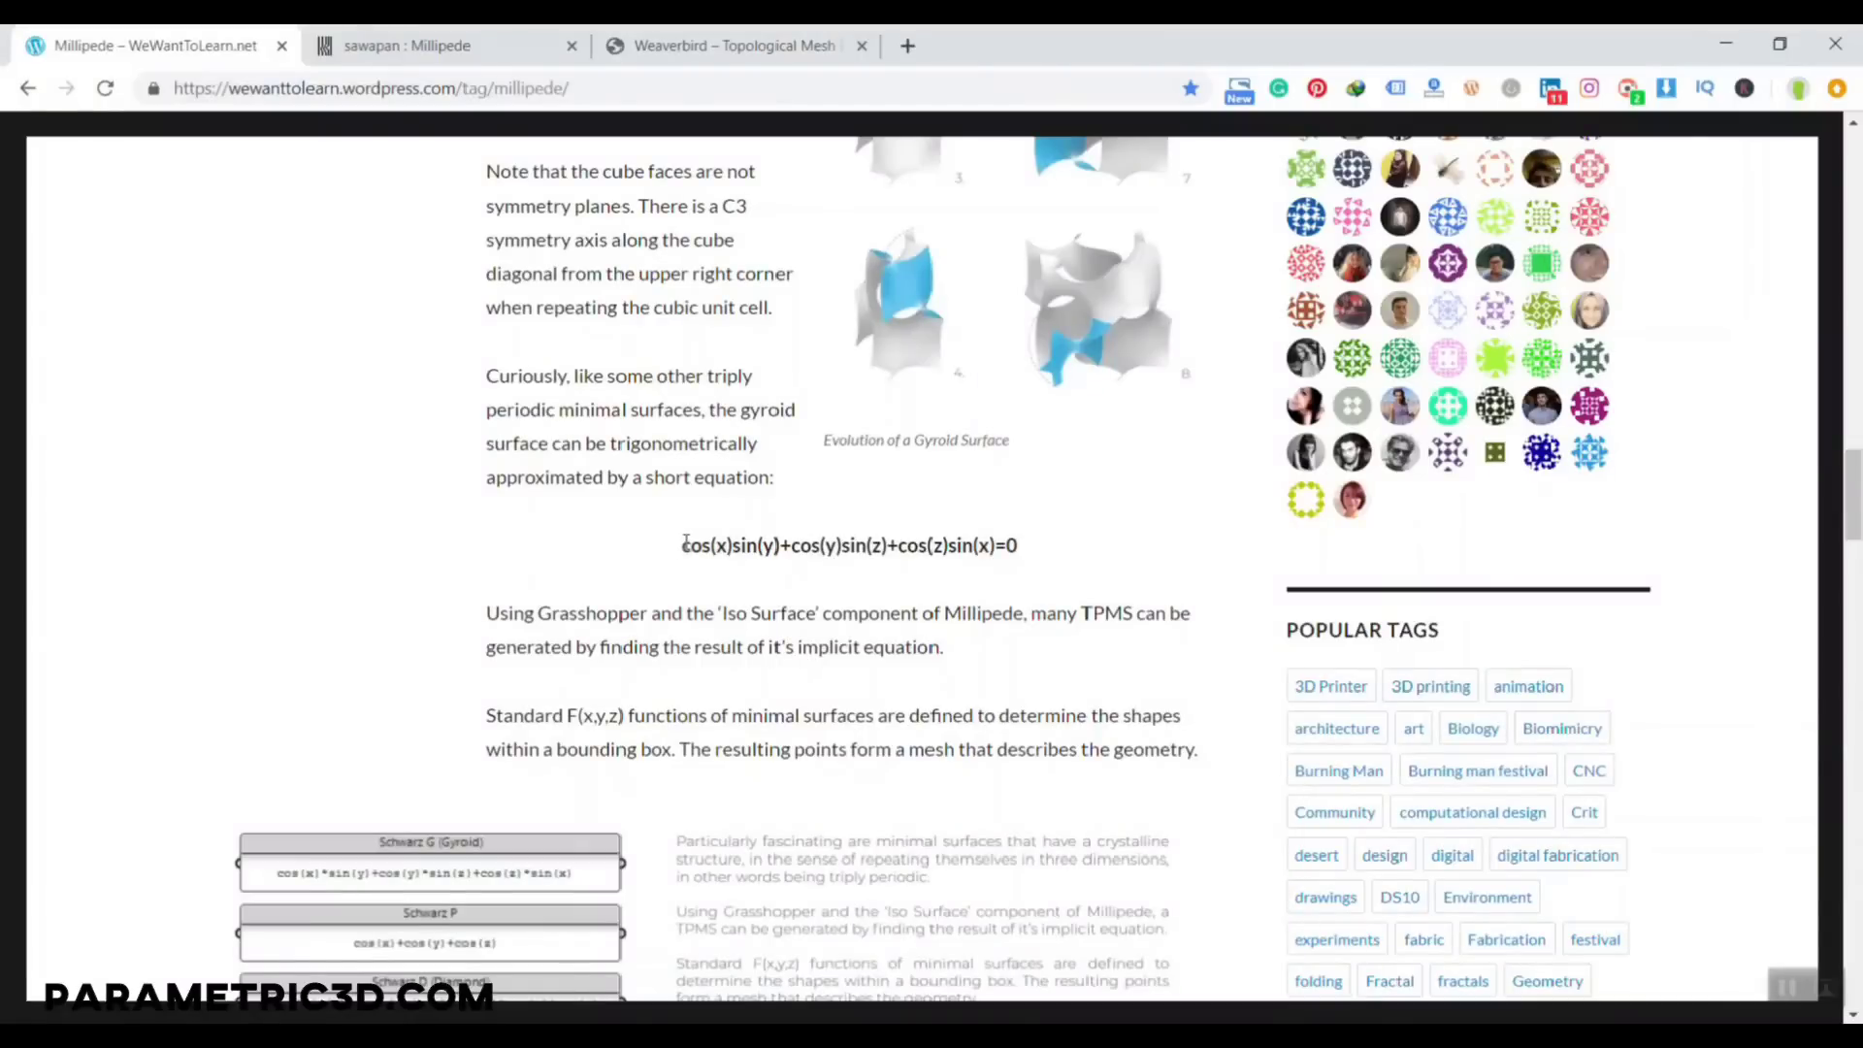
left_click_drag(683, 544, 996, 546)
key("ctrl+c")
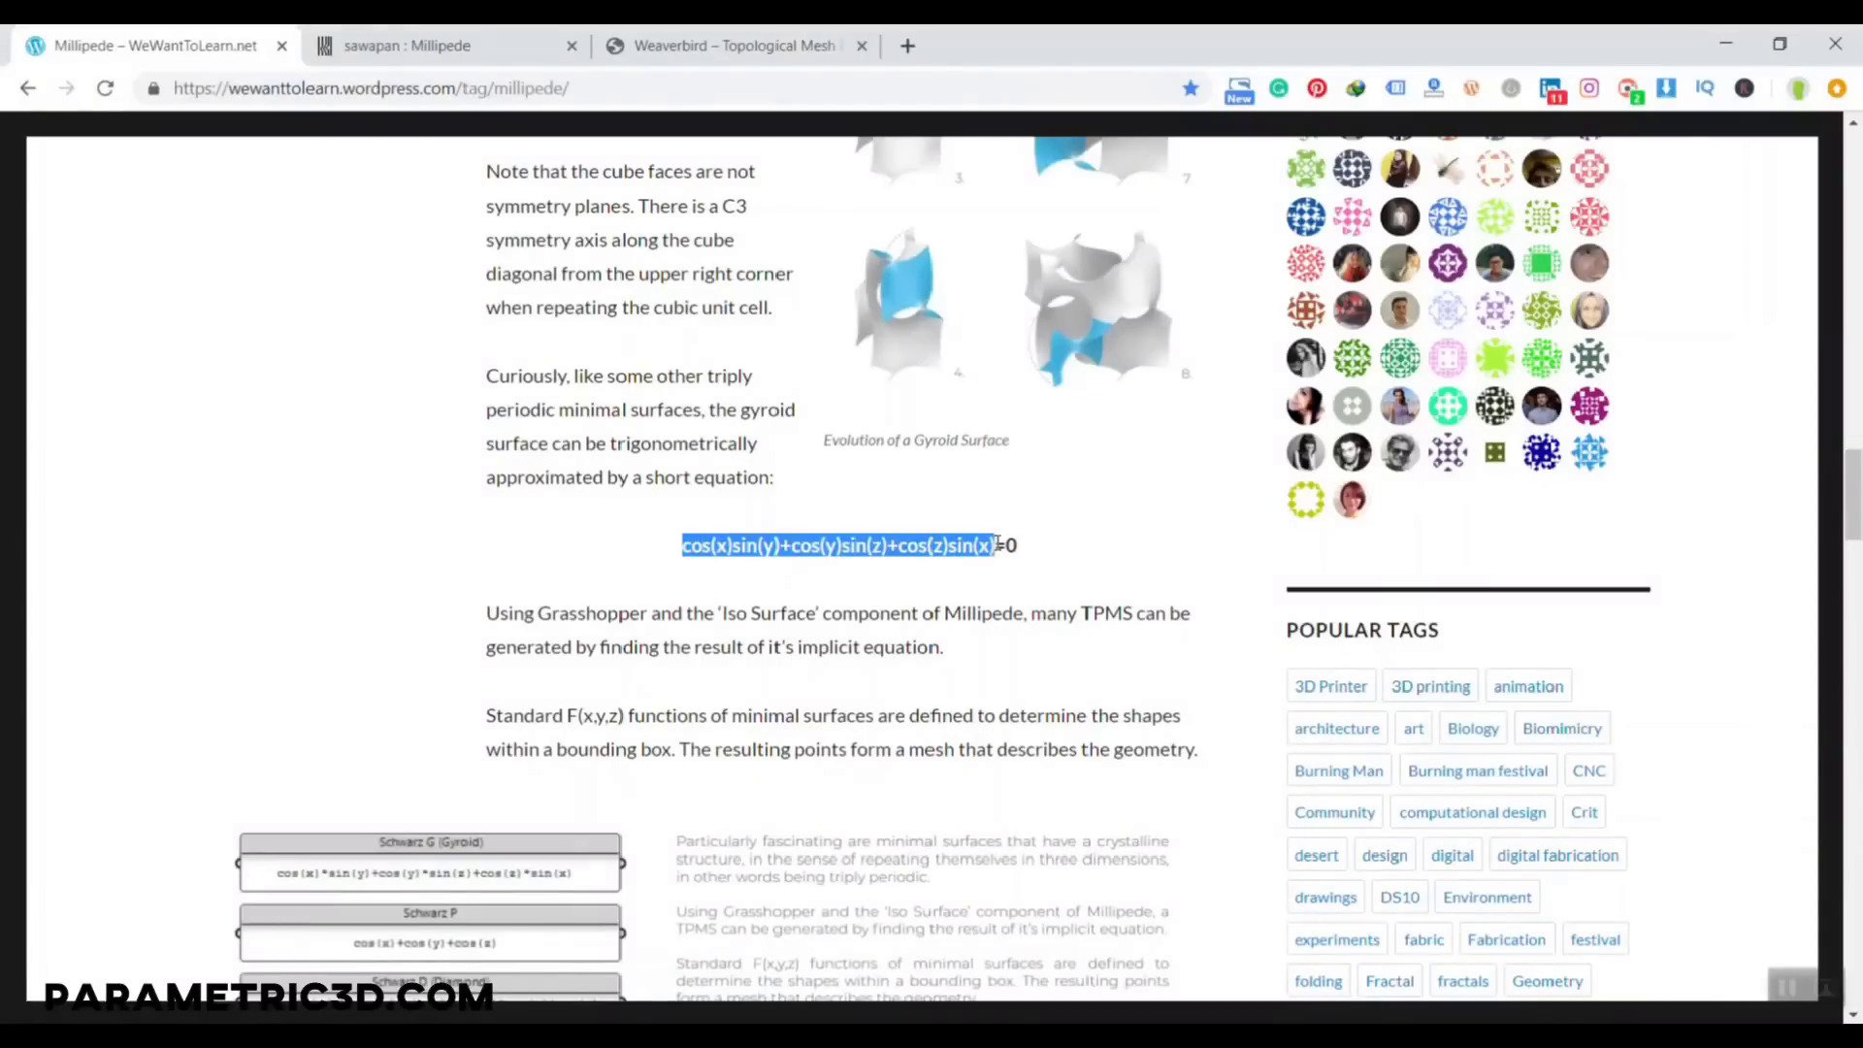
Switch back to Grasshopper and paste the copied gyroid equation into the empty panel
key("alt+Tab")
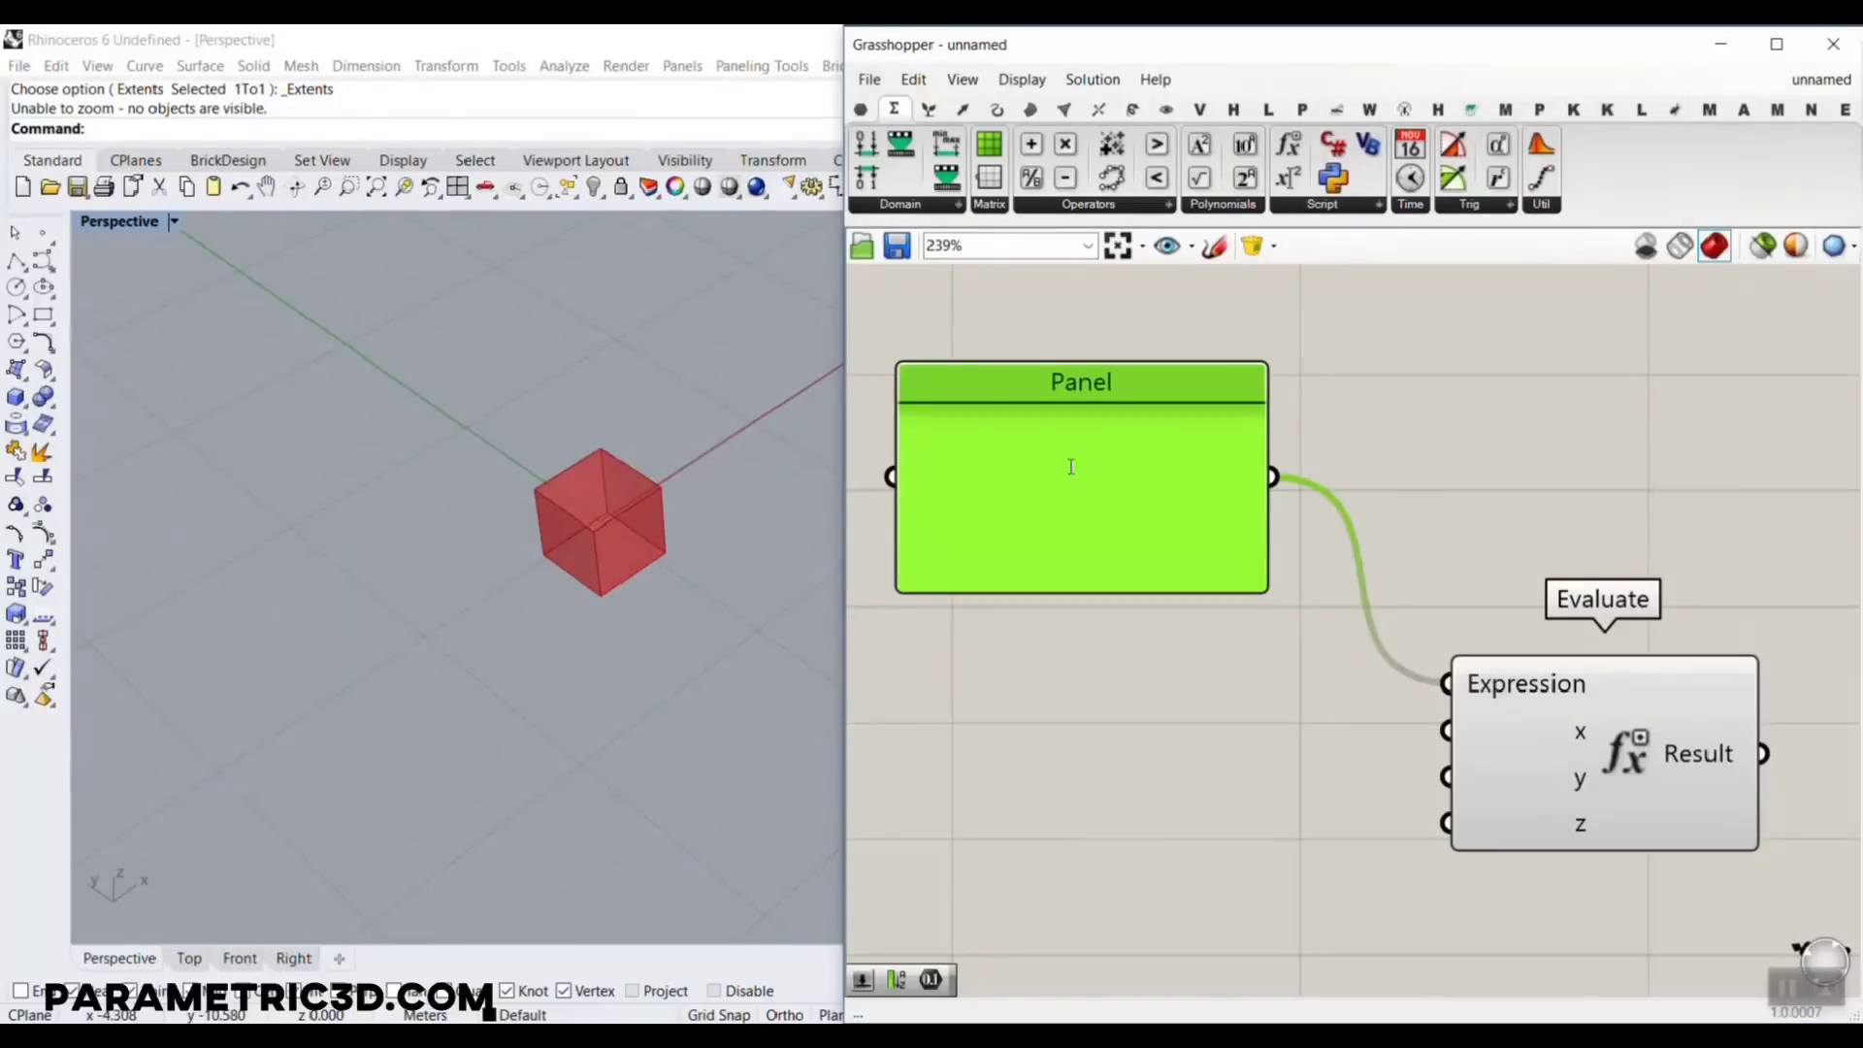
double_click(1071, 467)
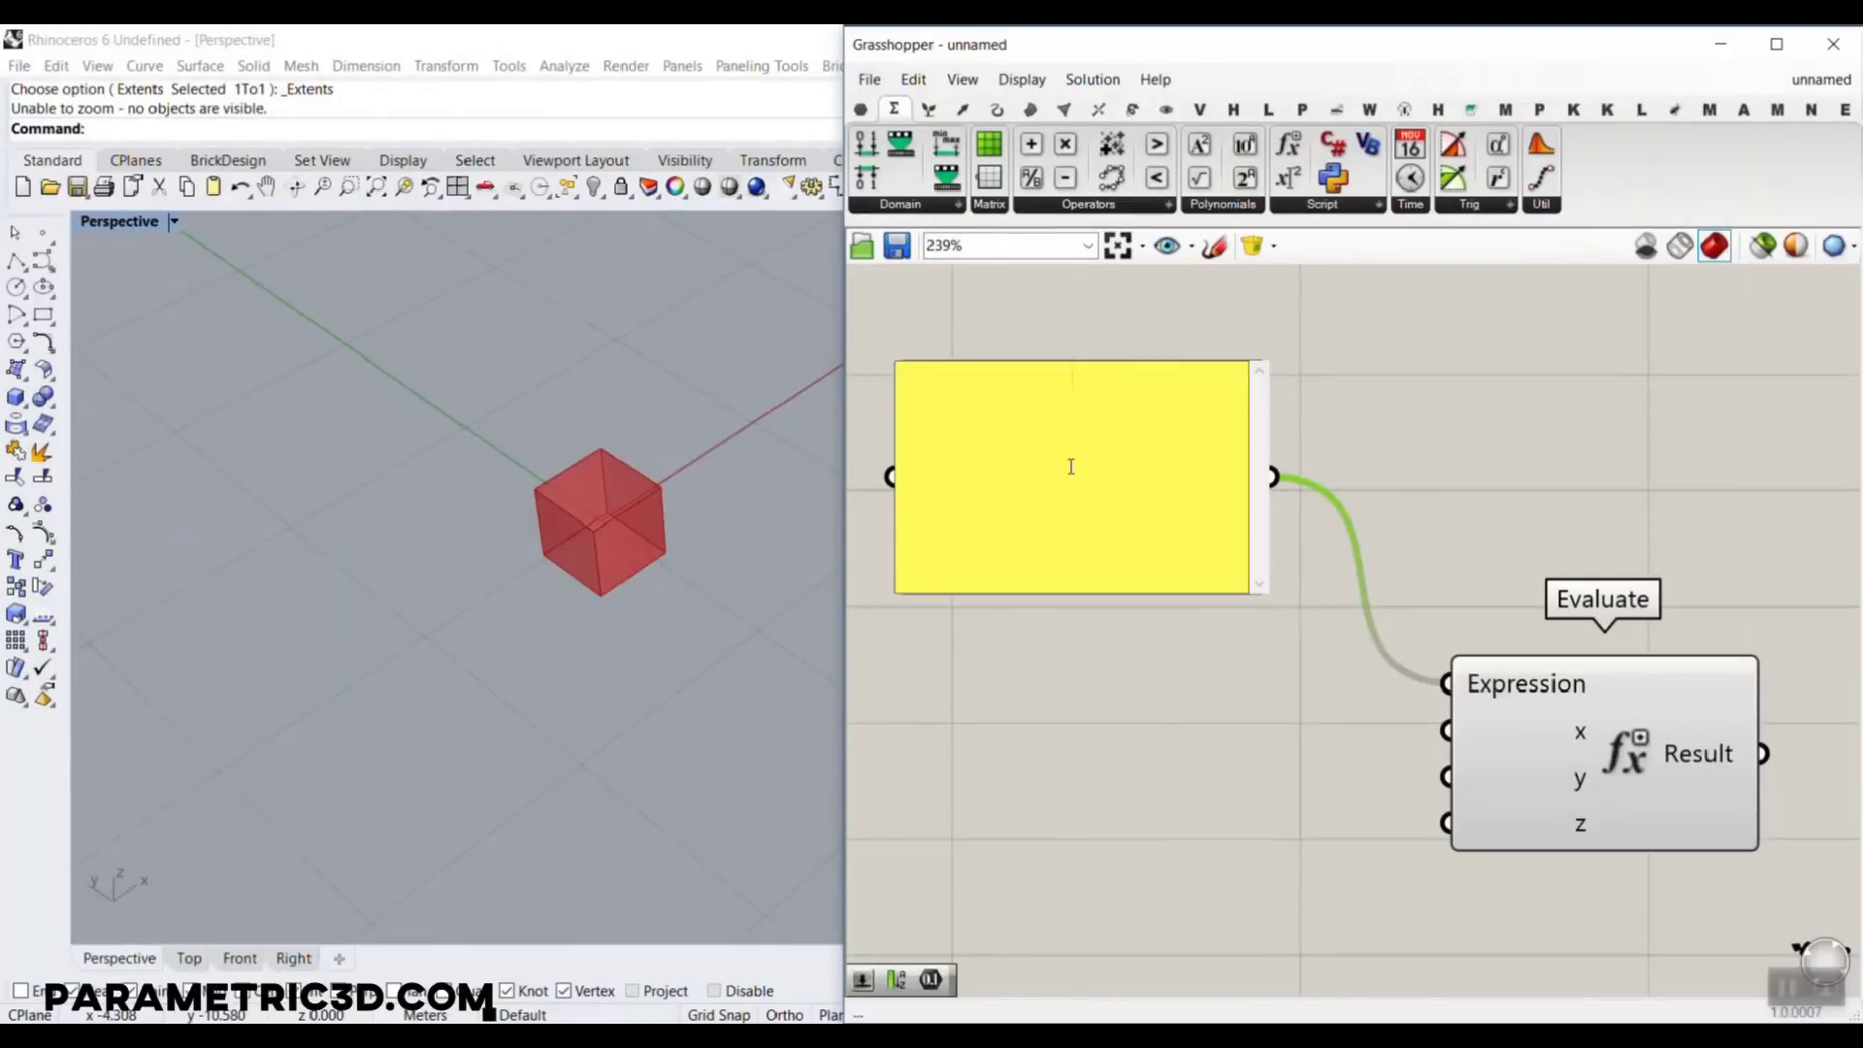
key("ctrl+v")
left_click(1428, 405)
Insert the missing multiplication signs so the panel's equation reads cos(x)*sin(y)+cos(y)*sin(z)+cos(z)*sin(x)
scroll(1343, 515, "down", 2)
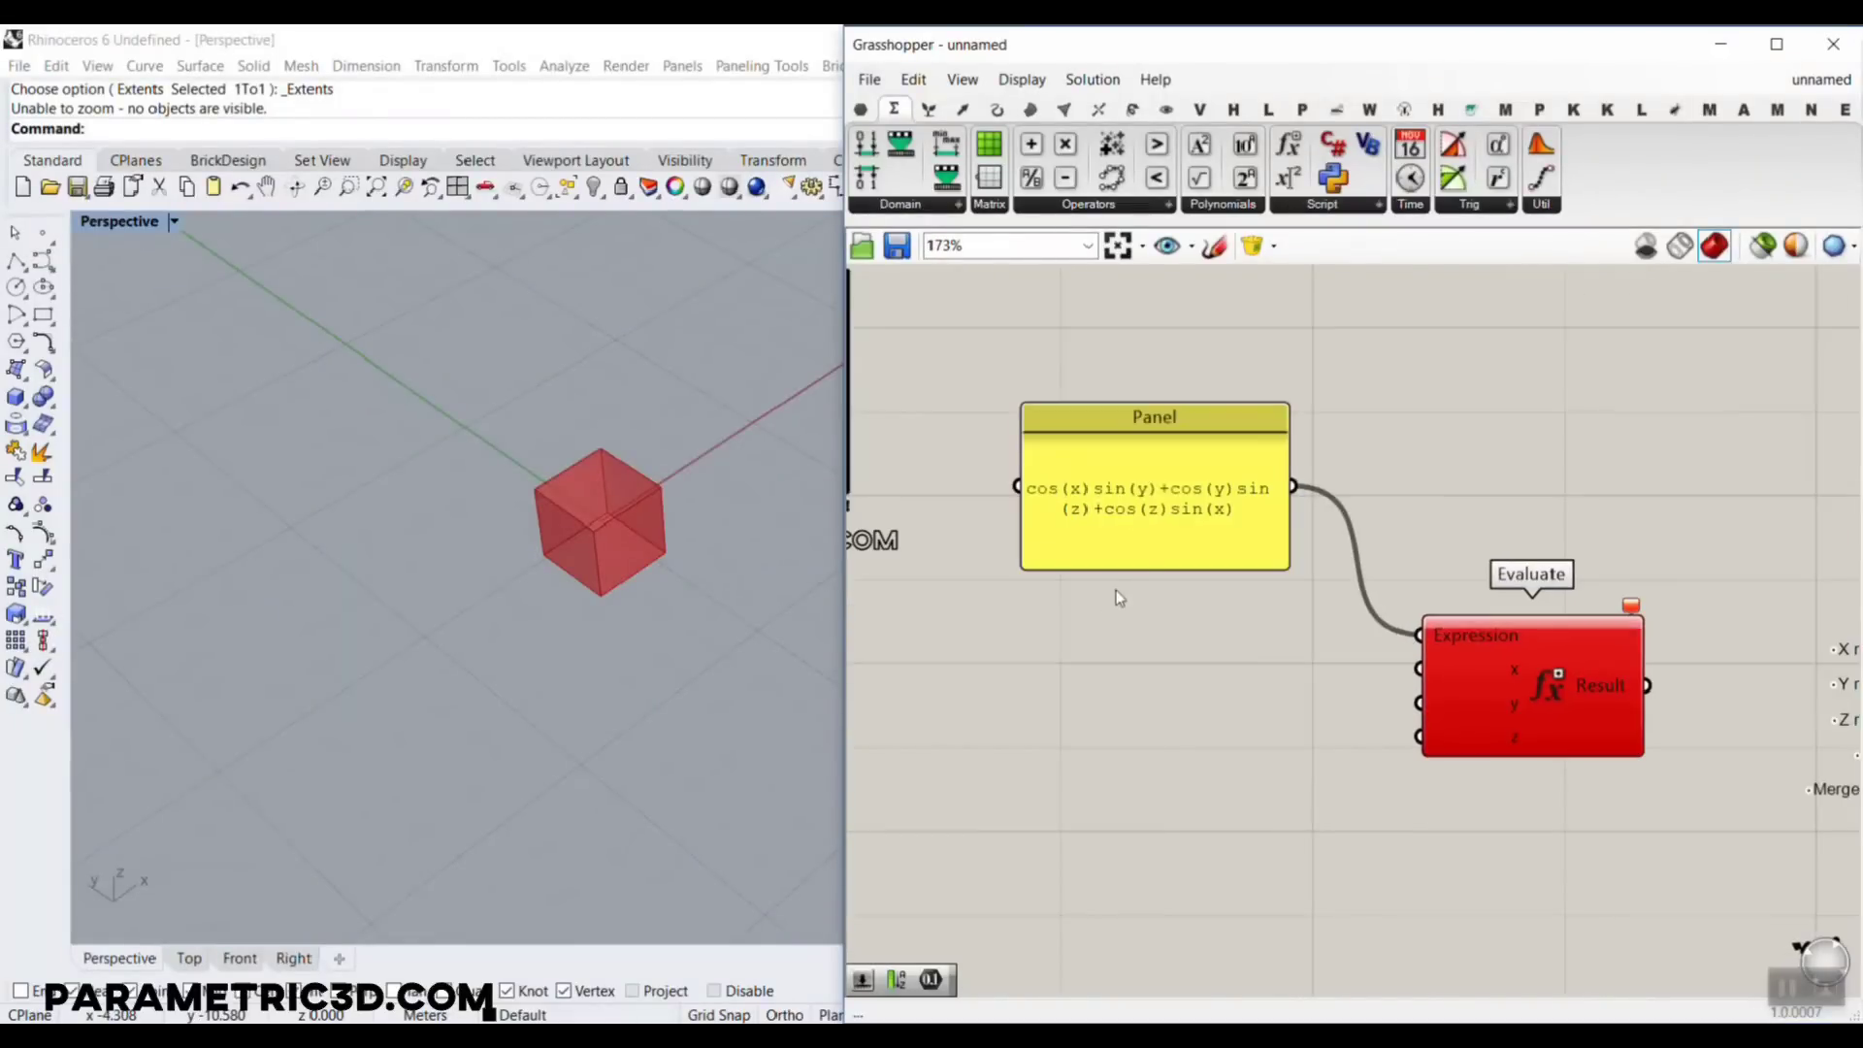
right_click_drag(1173, 525, 1214, 418)
scroll(1214, 417, "up", 3)
scroll(1220, 463, "down", 3)
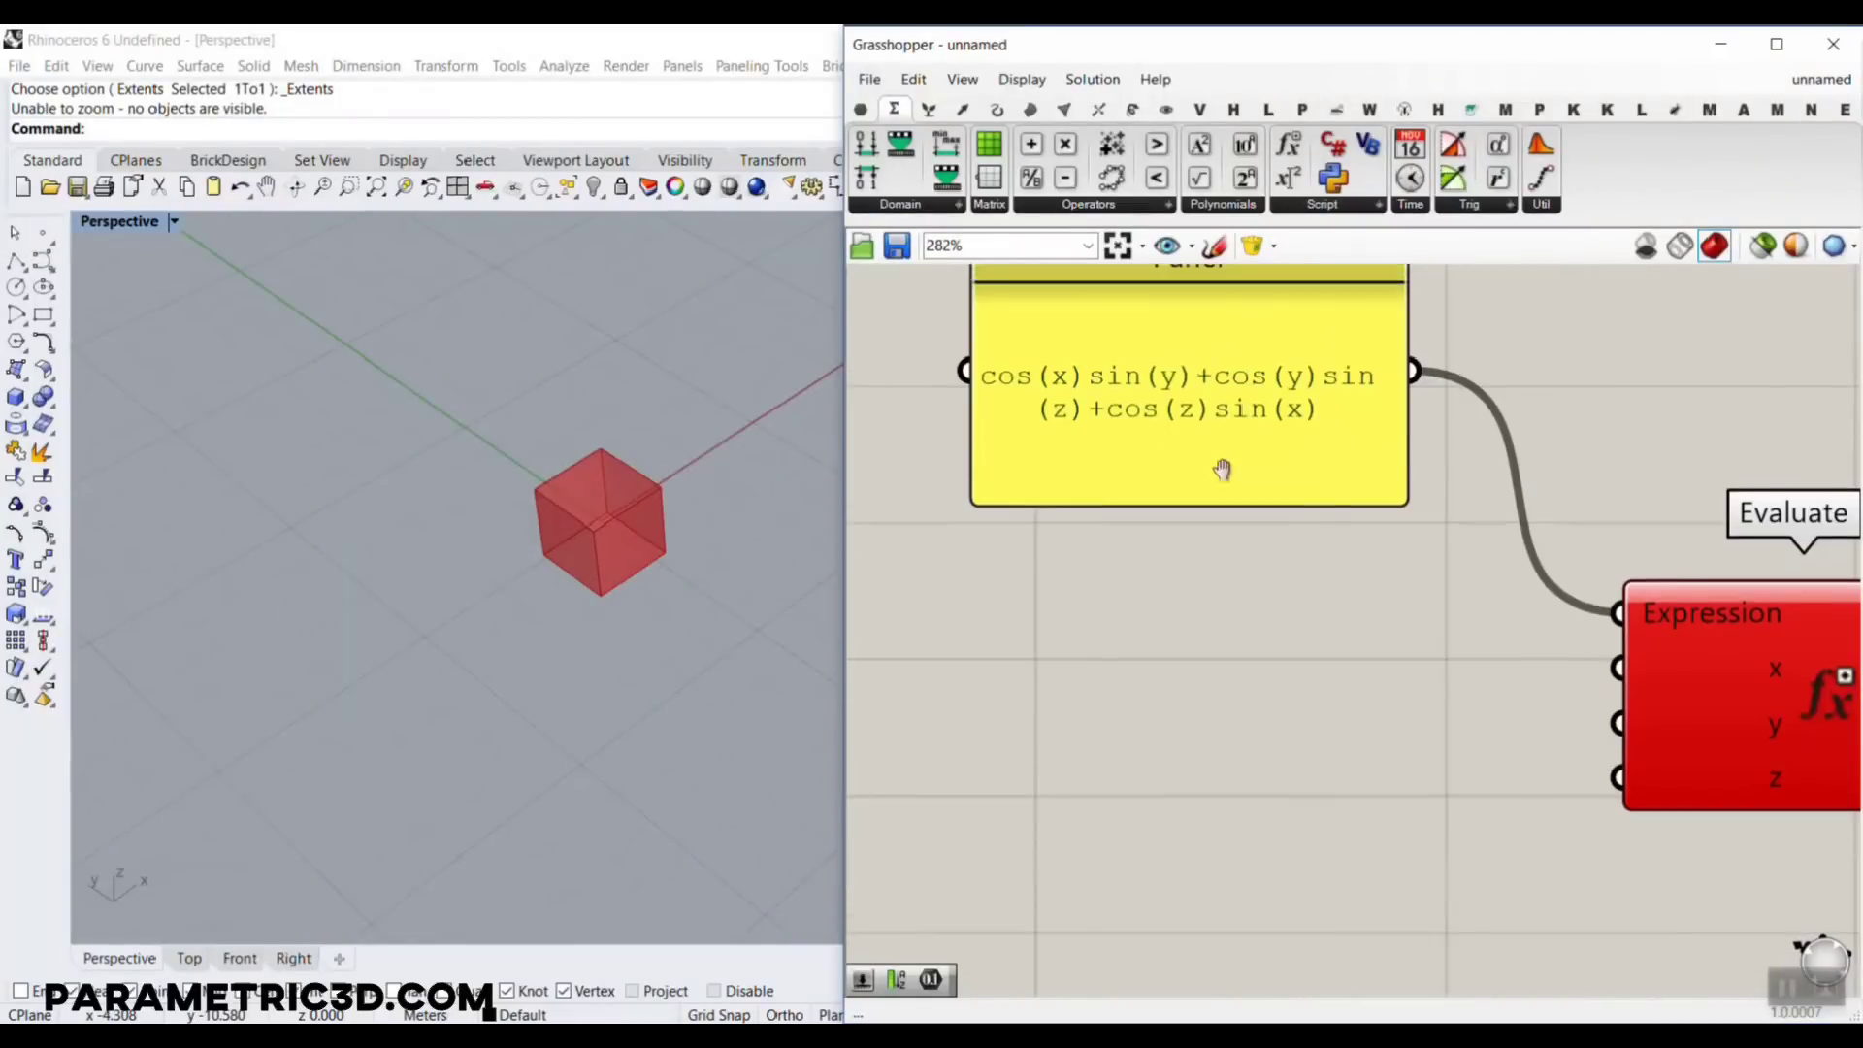
scroll(1250, 417, "down", 1)
scroll(1164, 403, "up", 5)
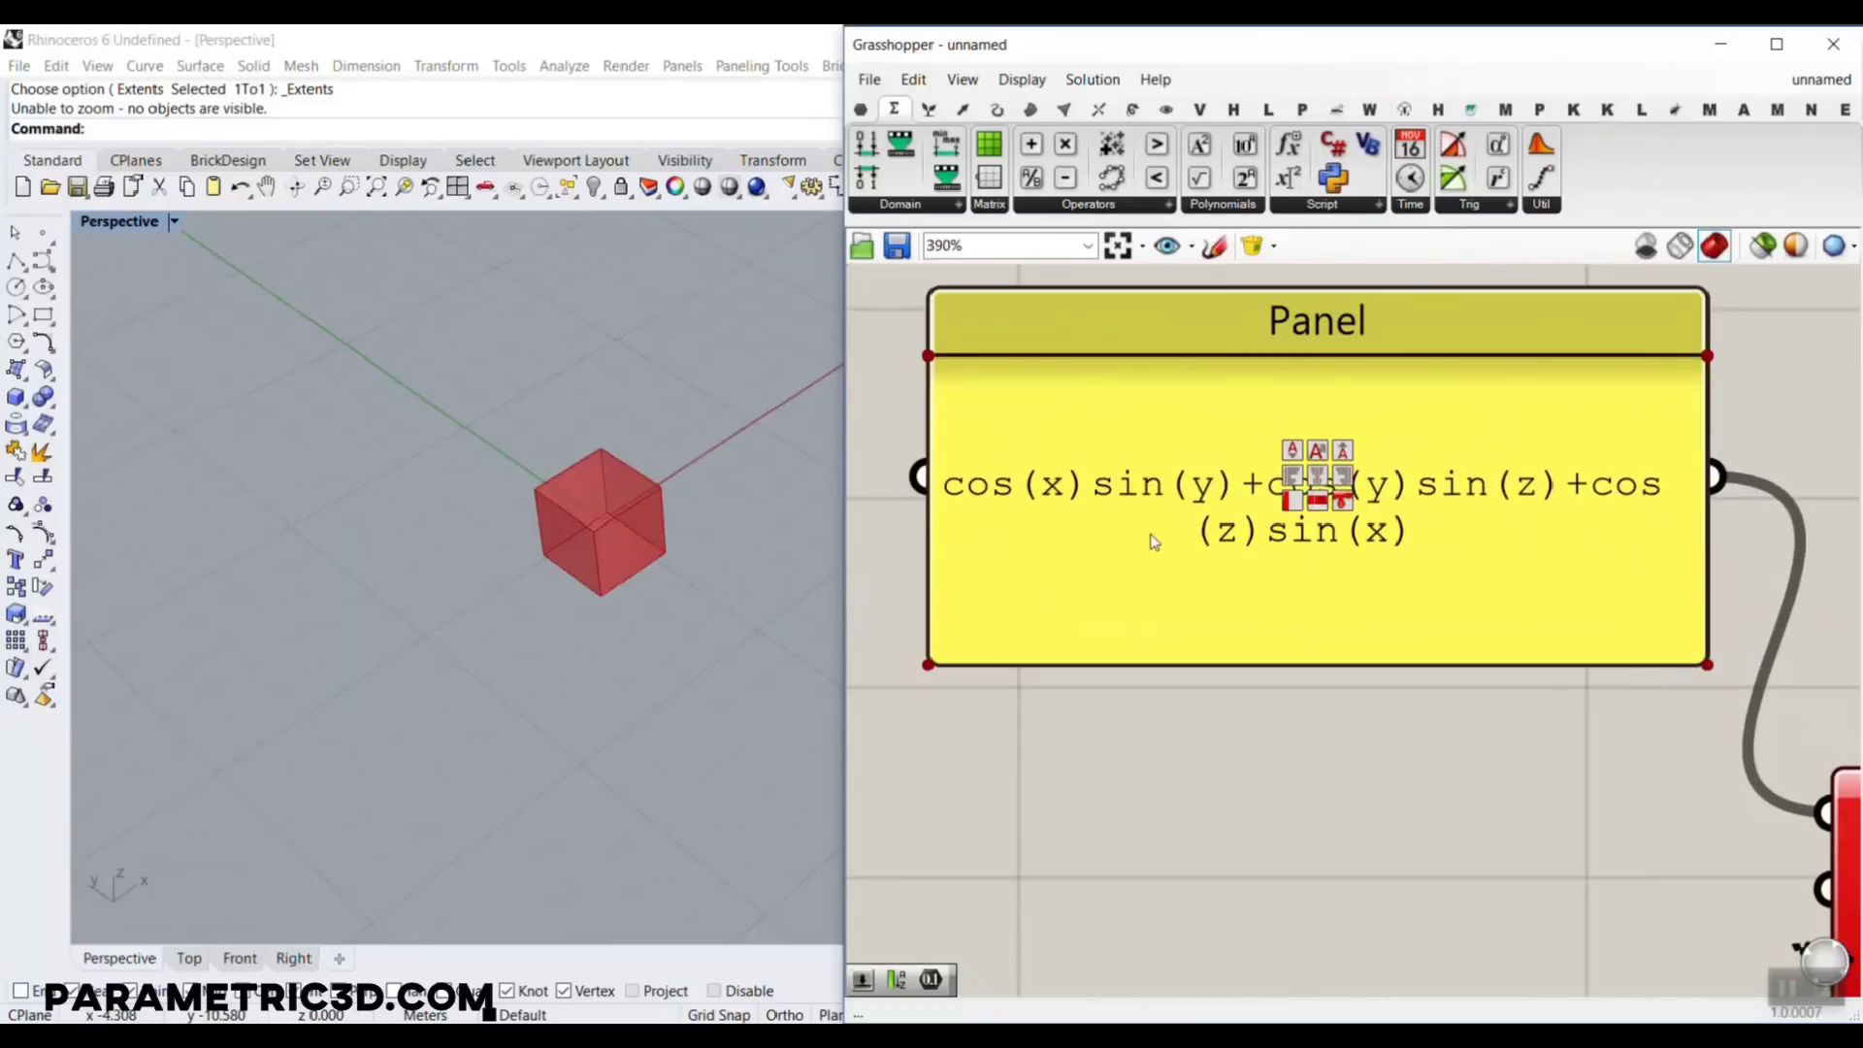
double_click(1150, 536)
left_click(1107, 480)
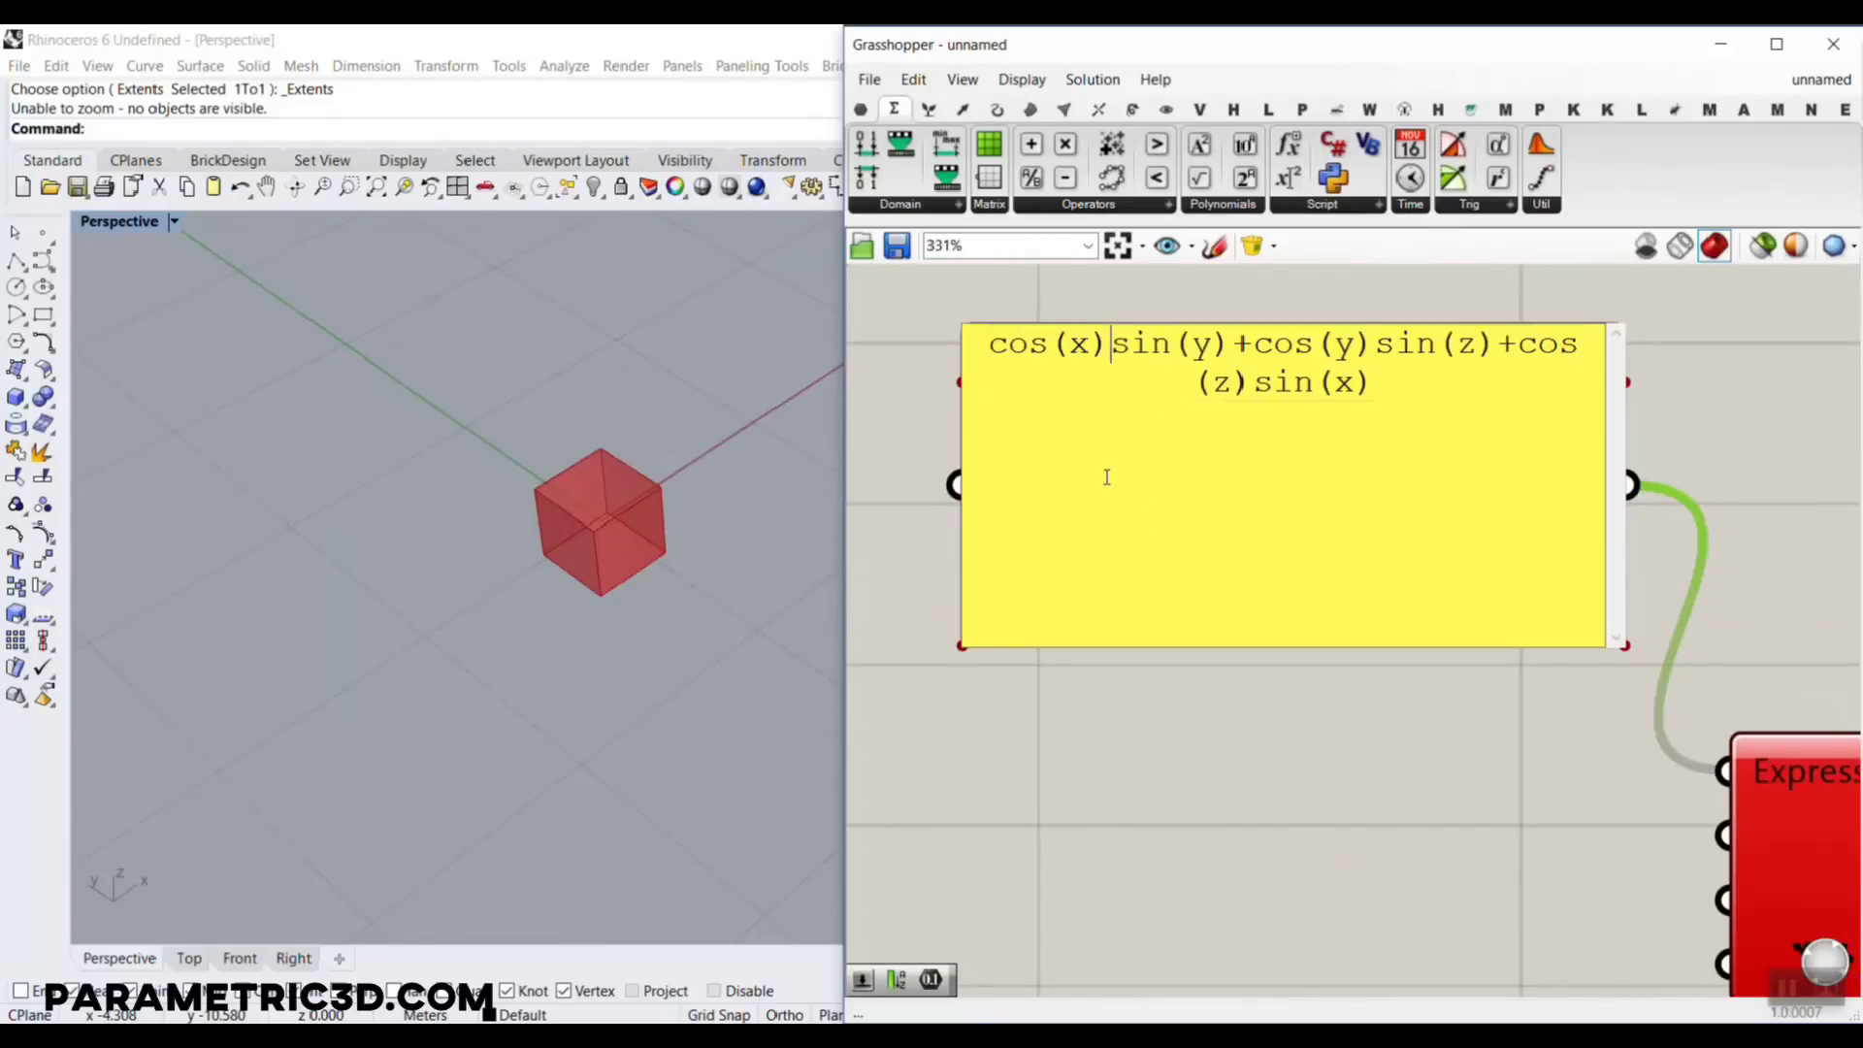
type("*")
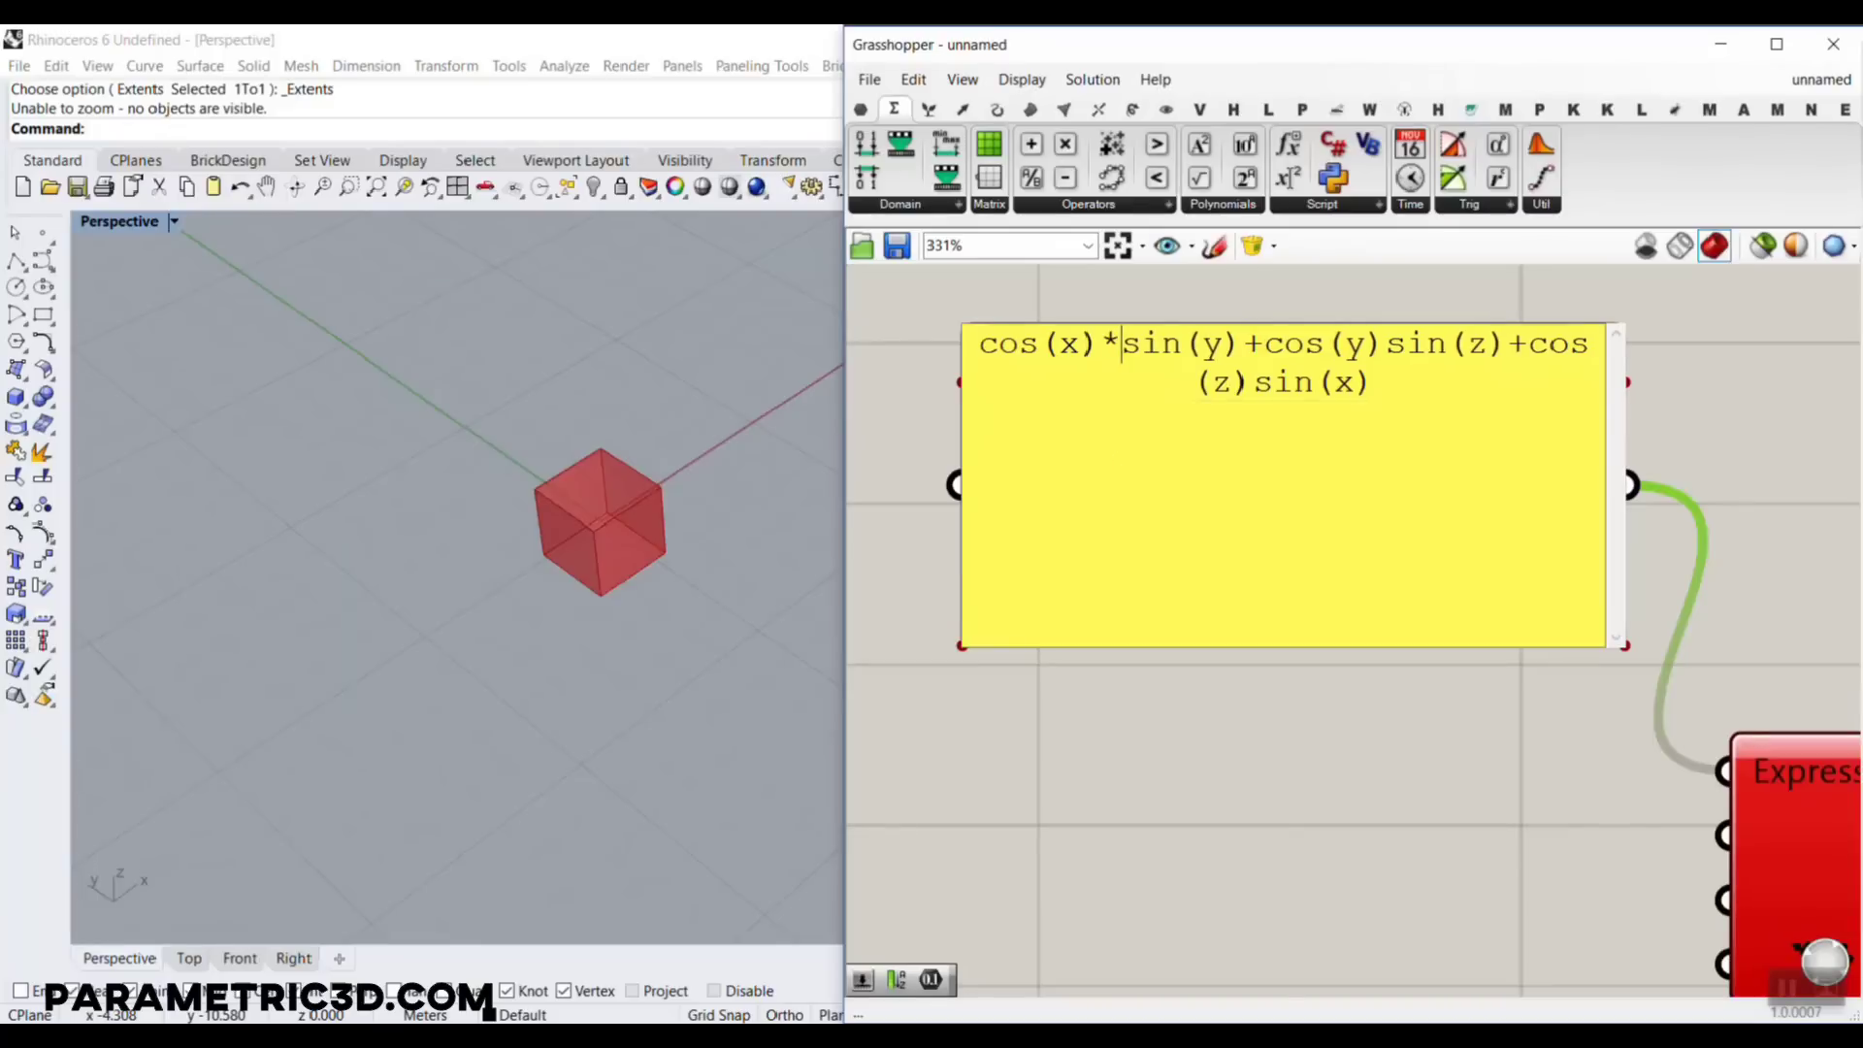
left_click(1380, 343)
type("*")
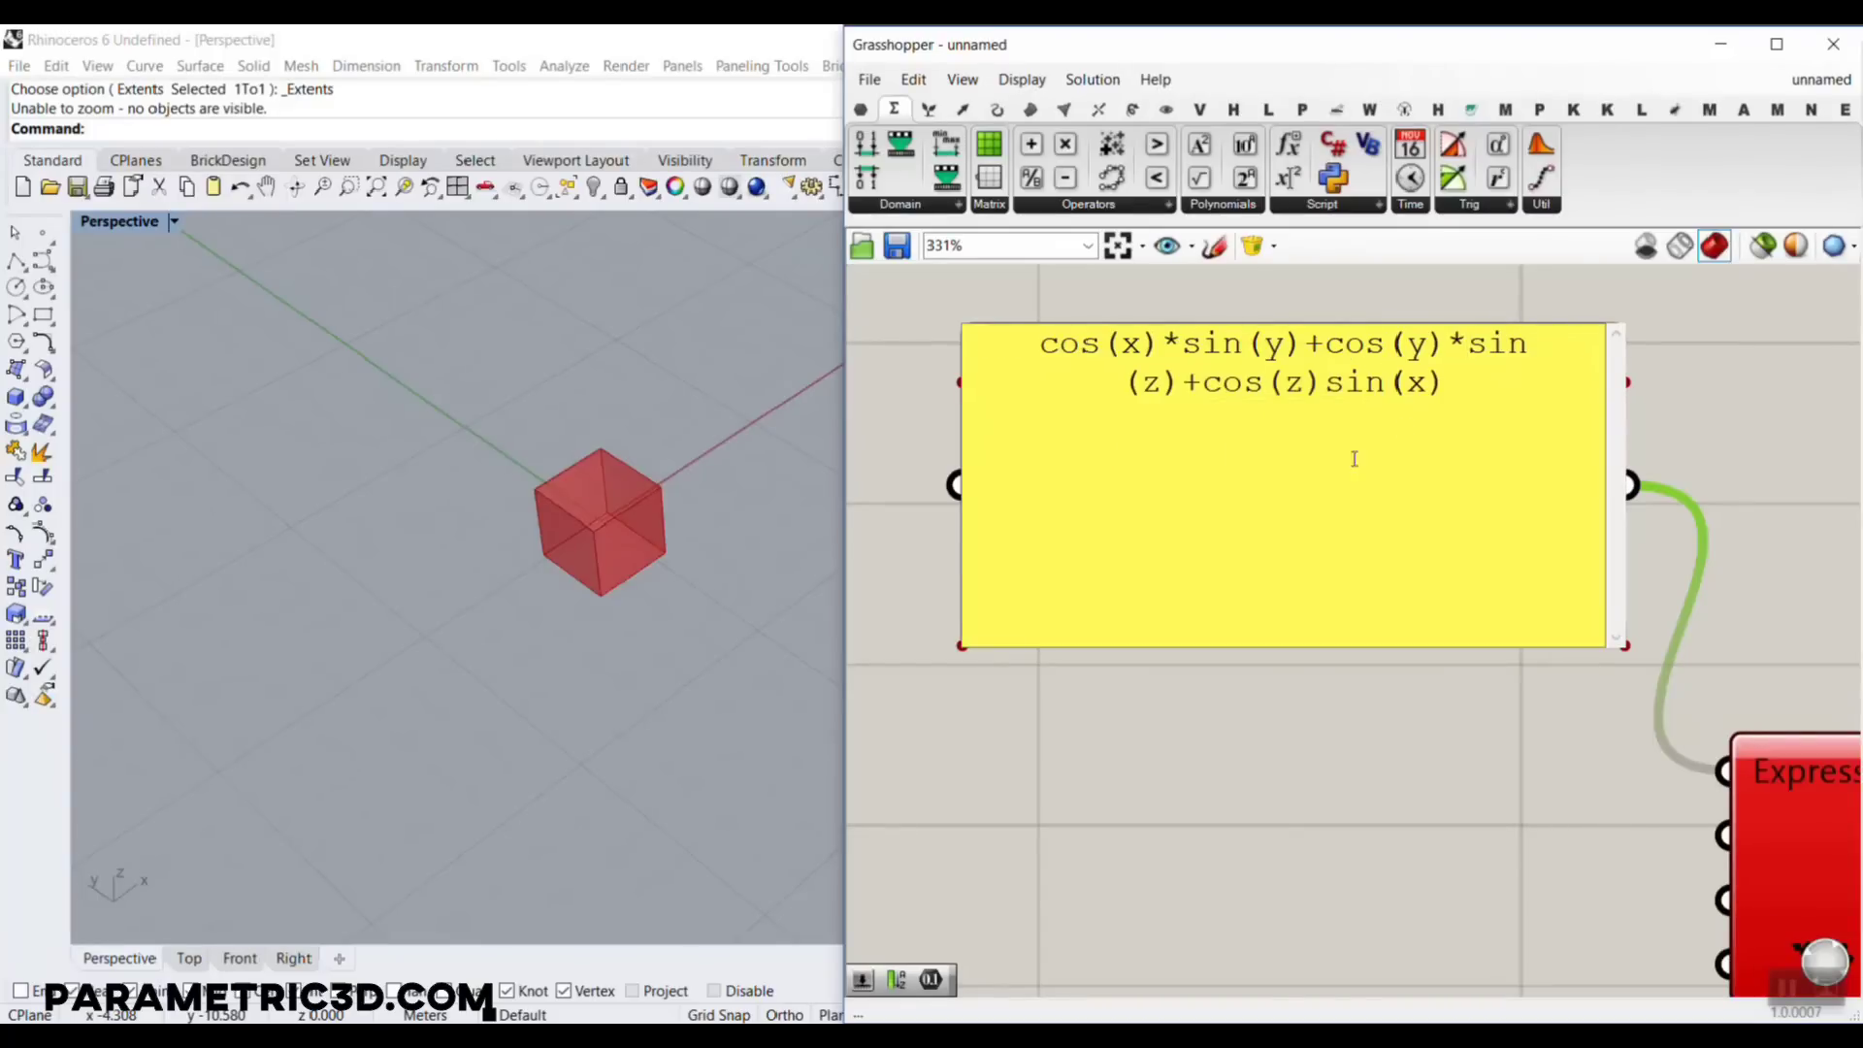
left_click(1321, 380)
type("*")
left_click(1374, 713)
Move the Iso surface component further away from the Evaluate component to free up canvas space
scroll(1306, 586, "down", 7)
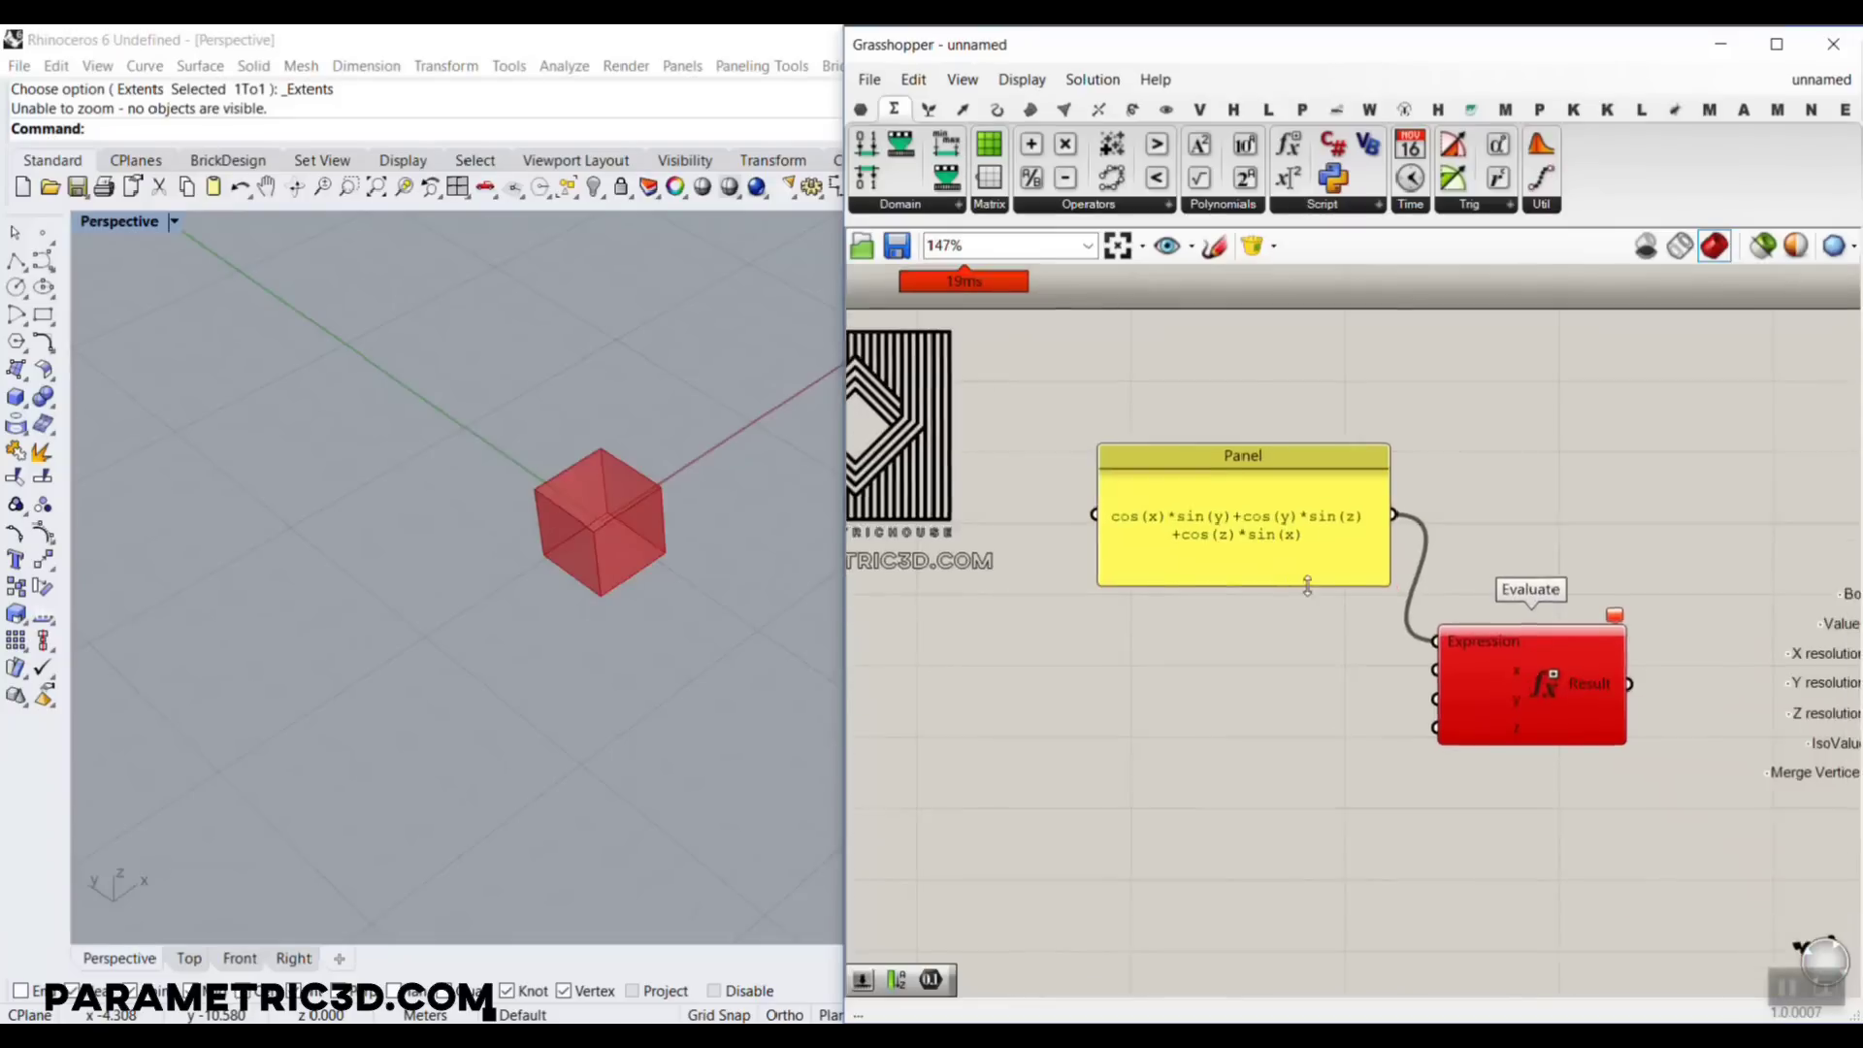
right_click_drag(1306, 586, 1281, 487)
scroll(1319, 523, "up", 1)
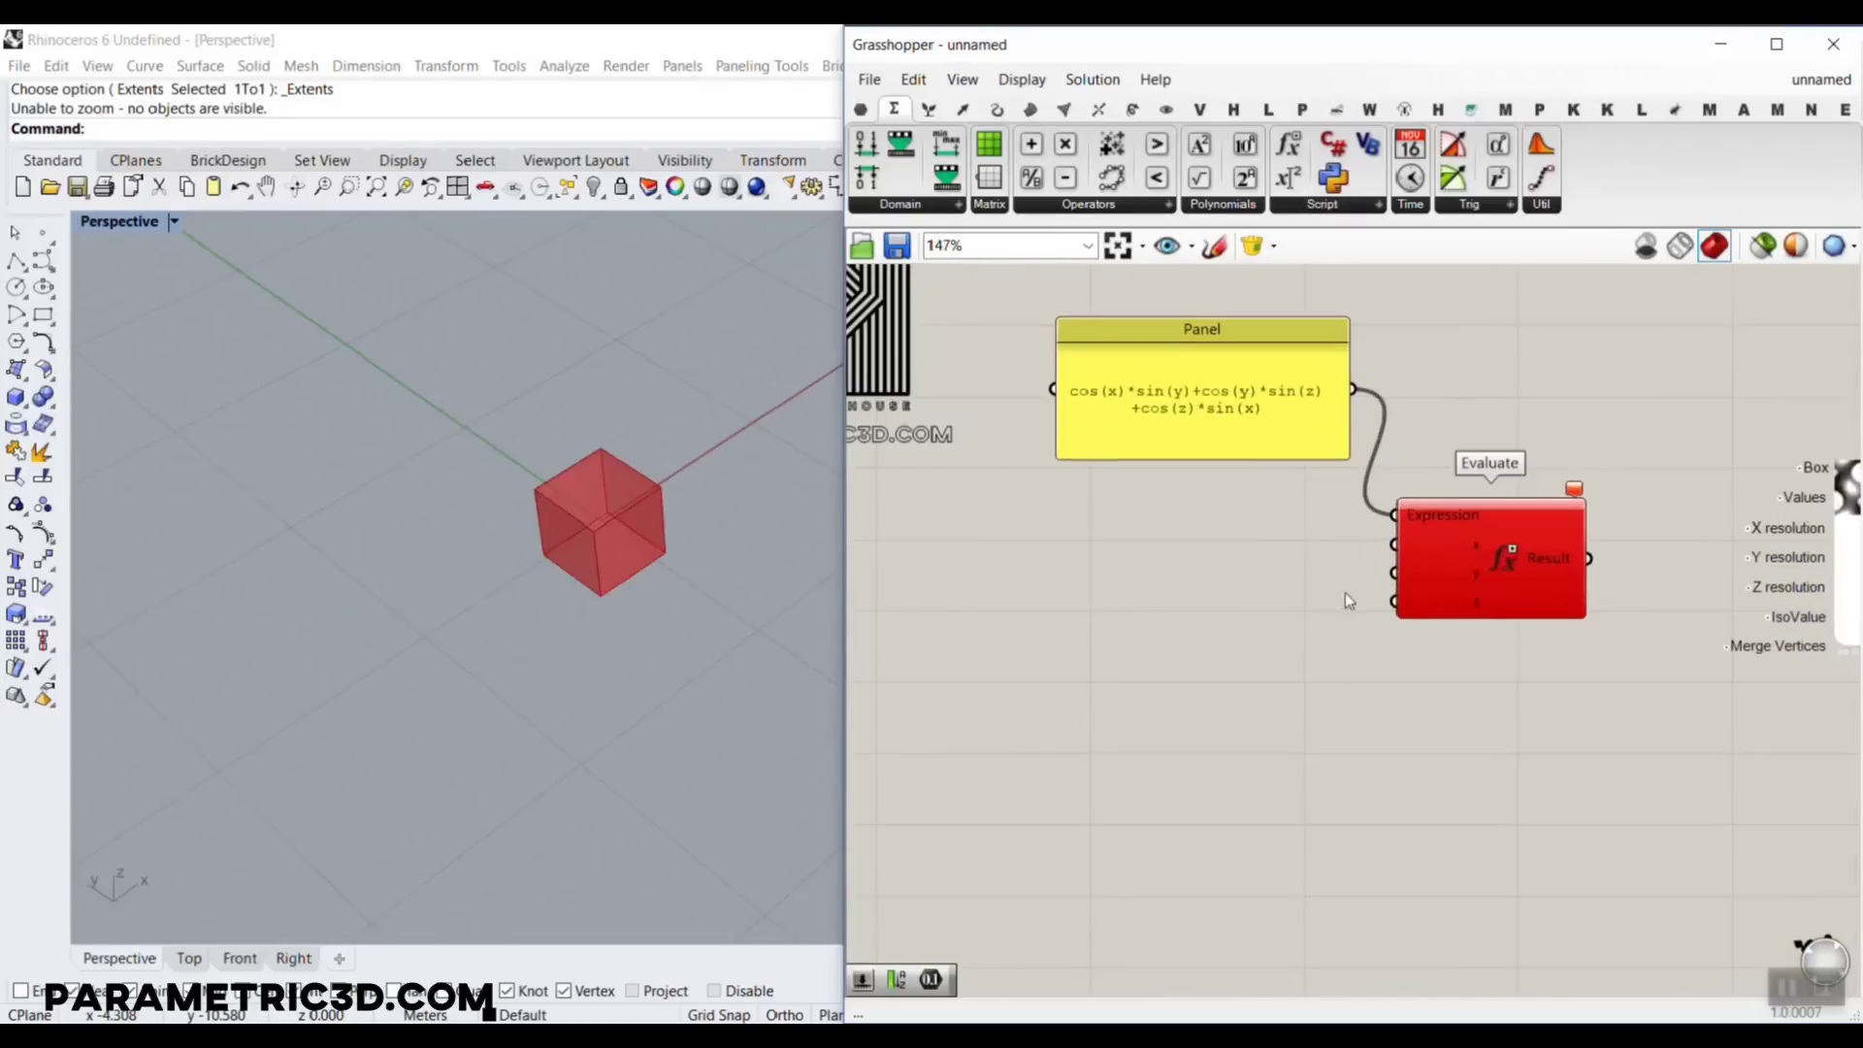
scroll(1343, 595, "up", 1)
left_click_drag(1588, 559, 1761, 501)
scroll(1634, 491, "up", 2)
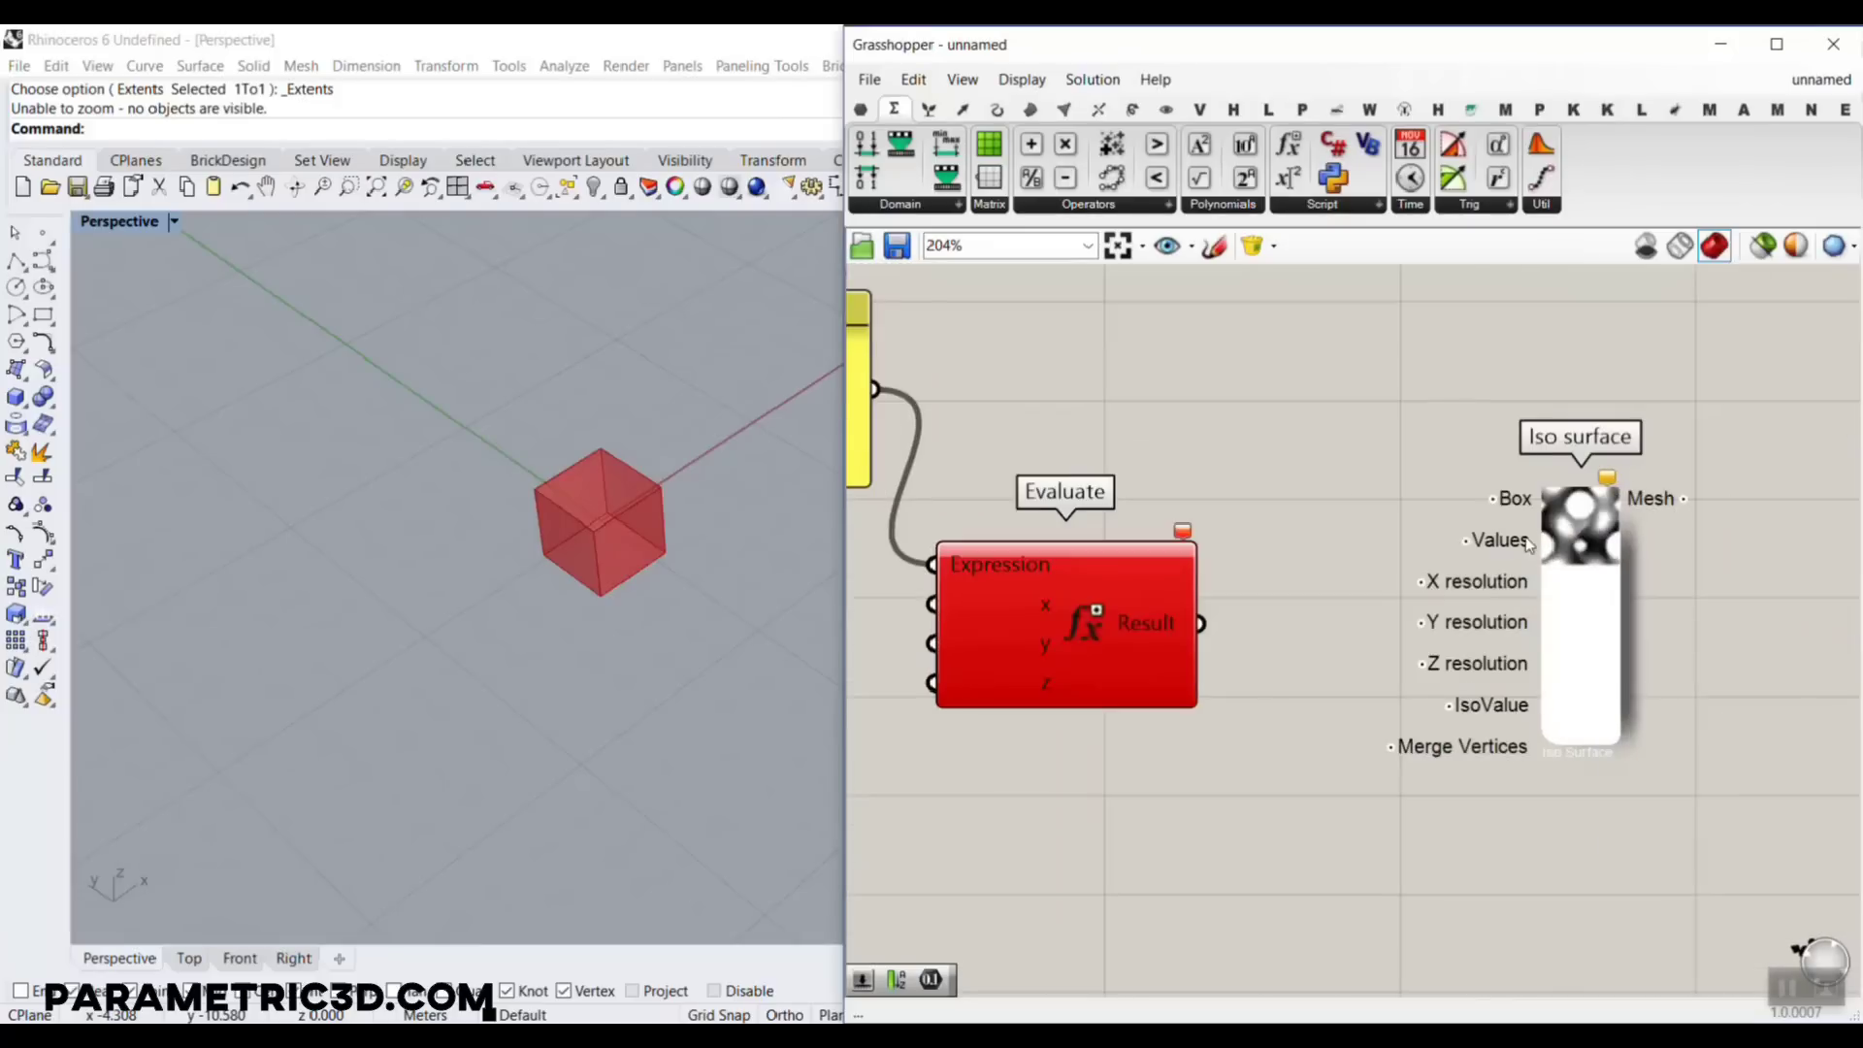
left_click_drag(1604, 549, 1746, 584)
right_click_drag(1182, 574, 1542, 559)
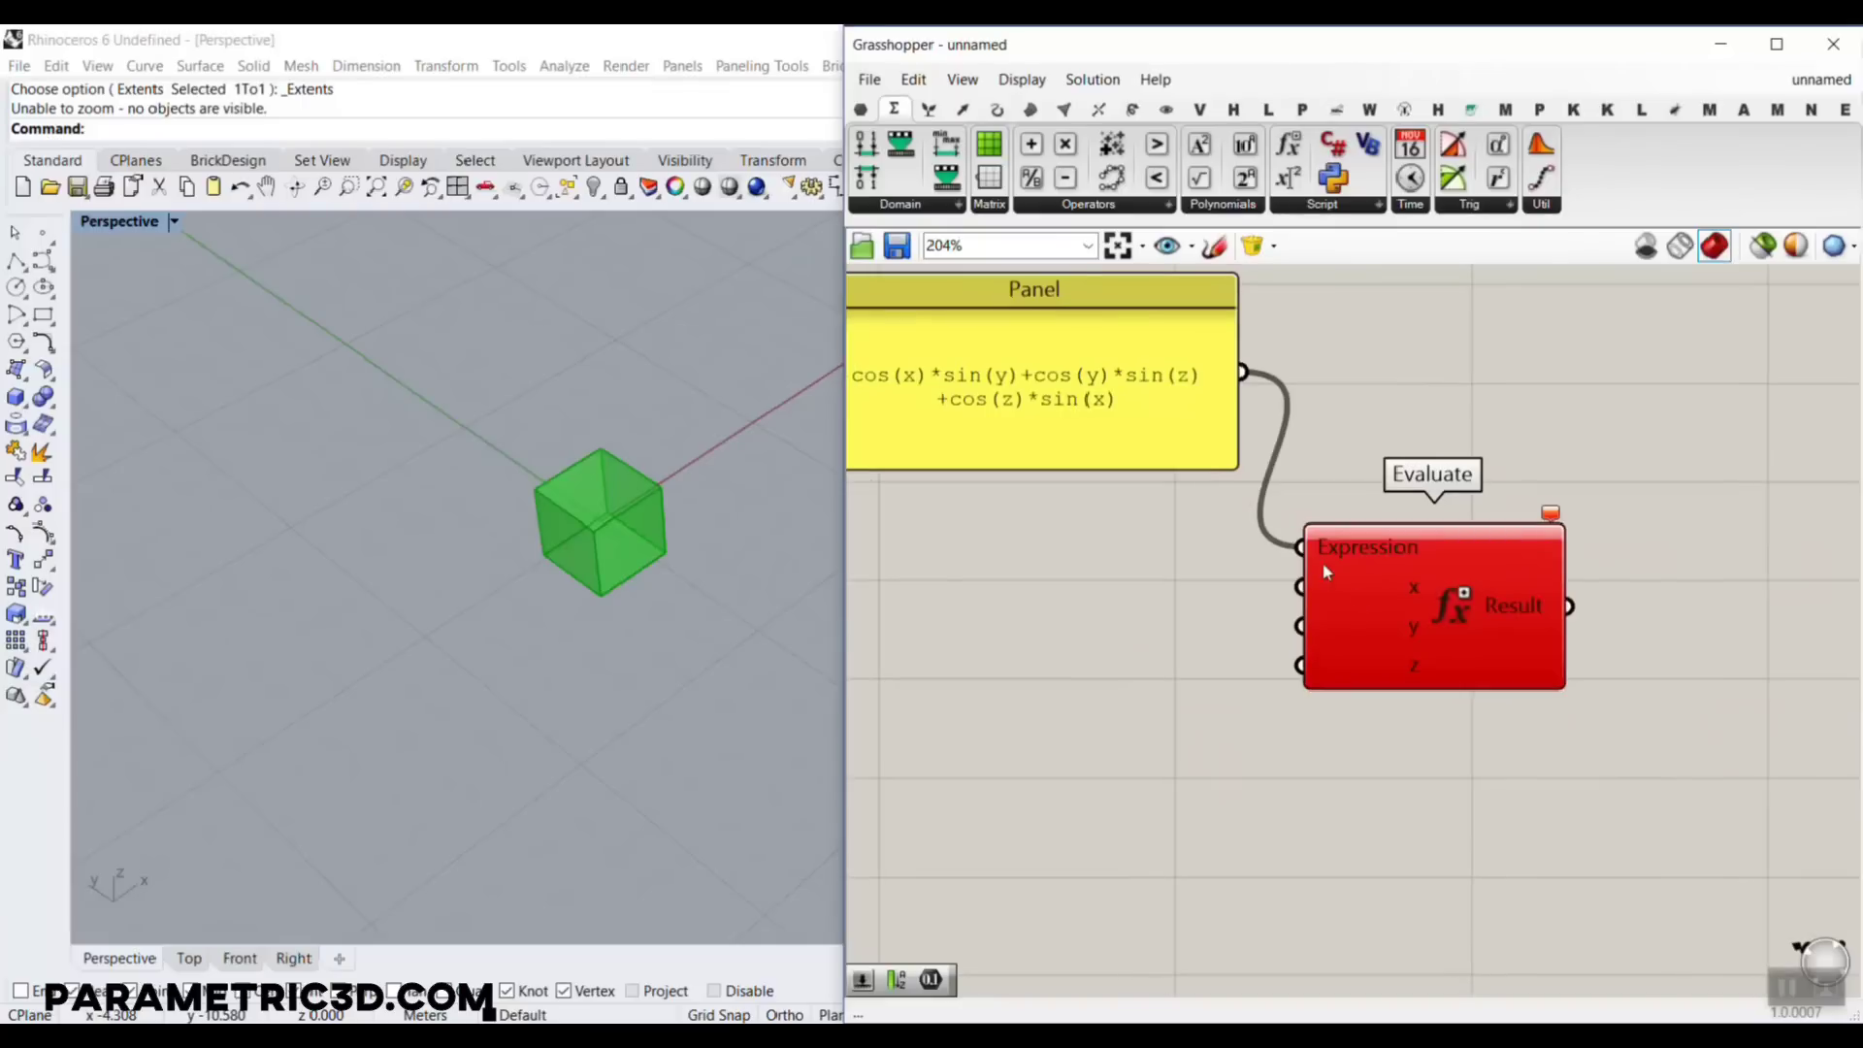
scroll(1243, 577, "down", 2)
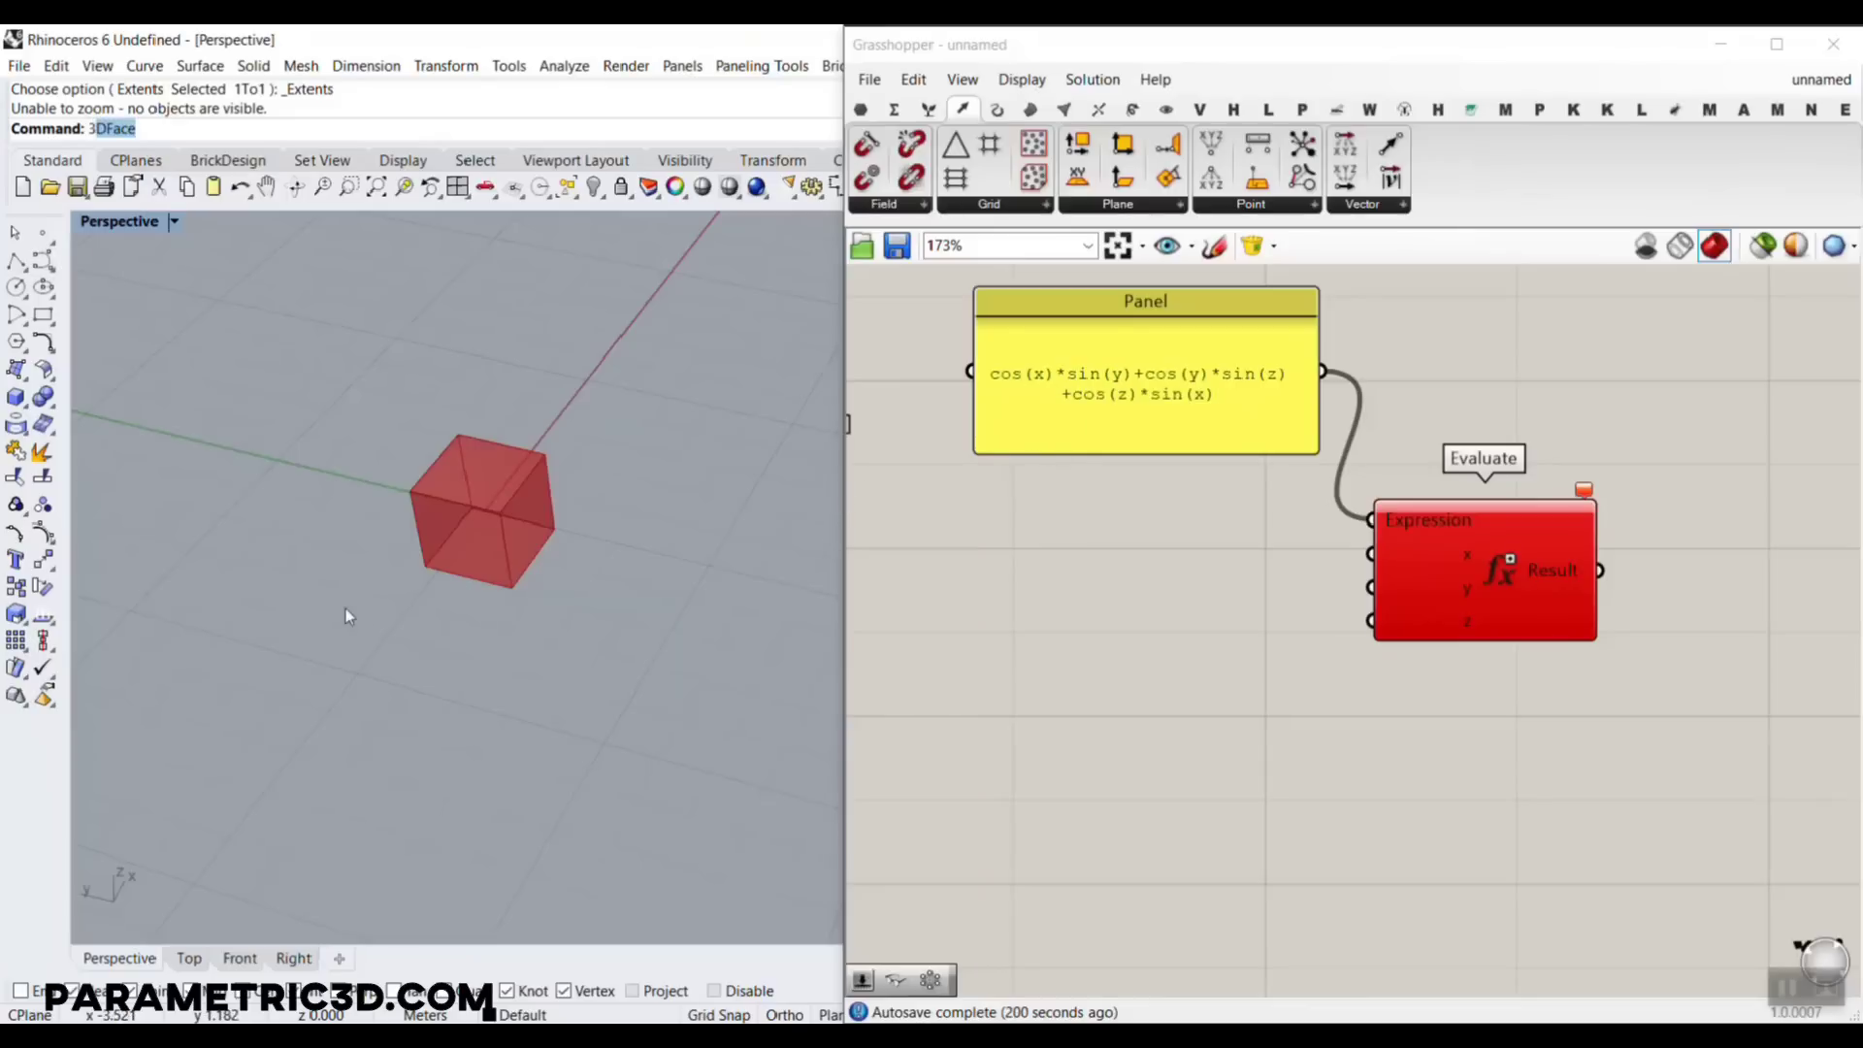
key("ctrl+2")
left_click_drag(306, 589, 617, 676, "shift")
left_click_drag(352, 564, 345, 633)
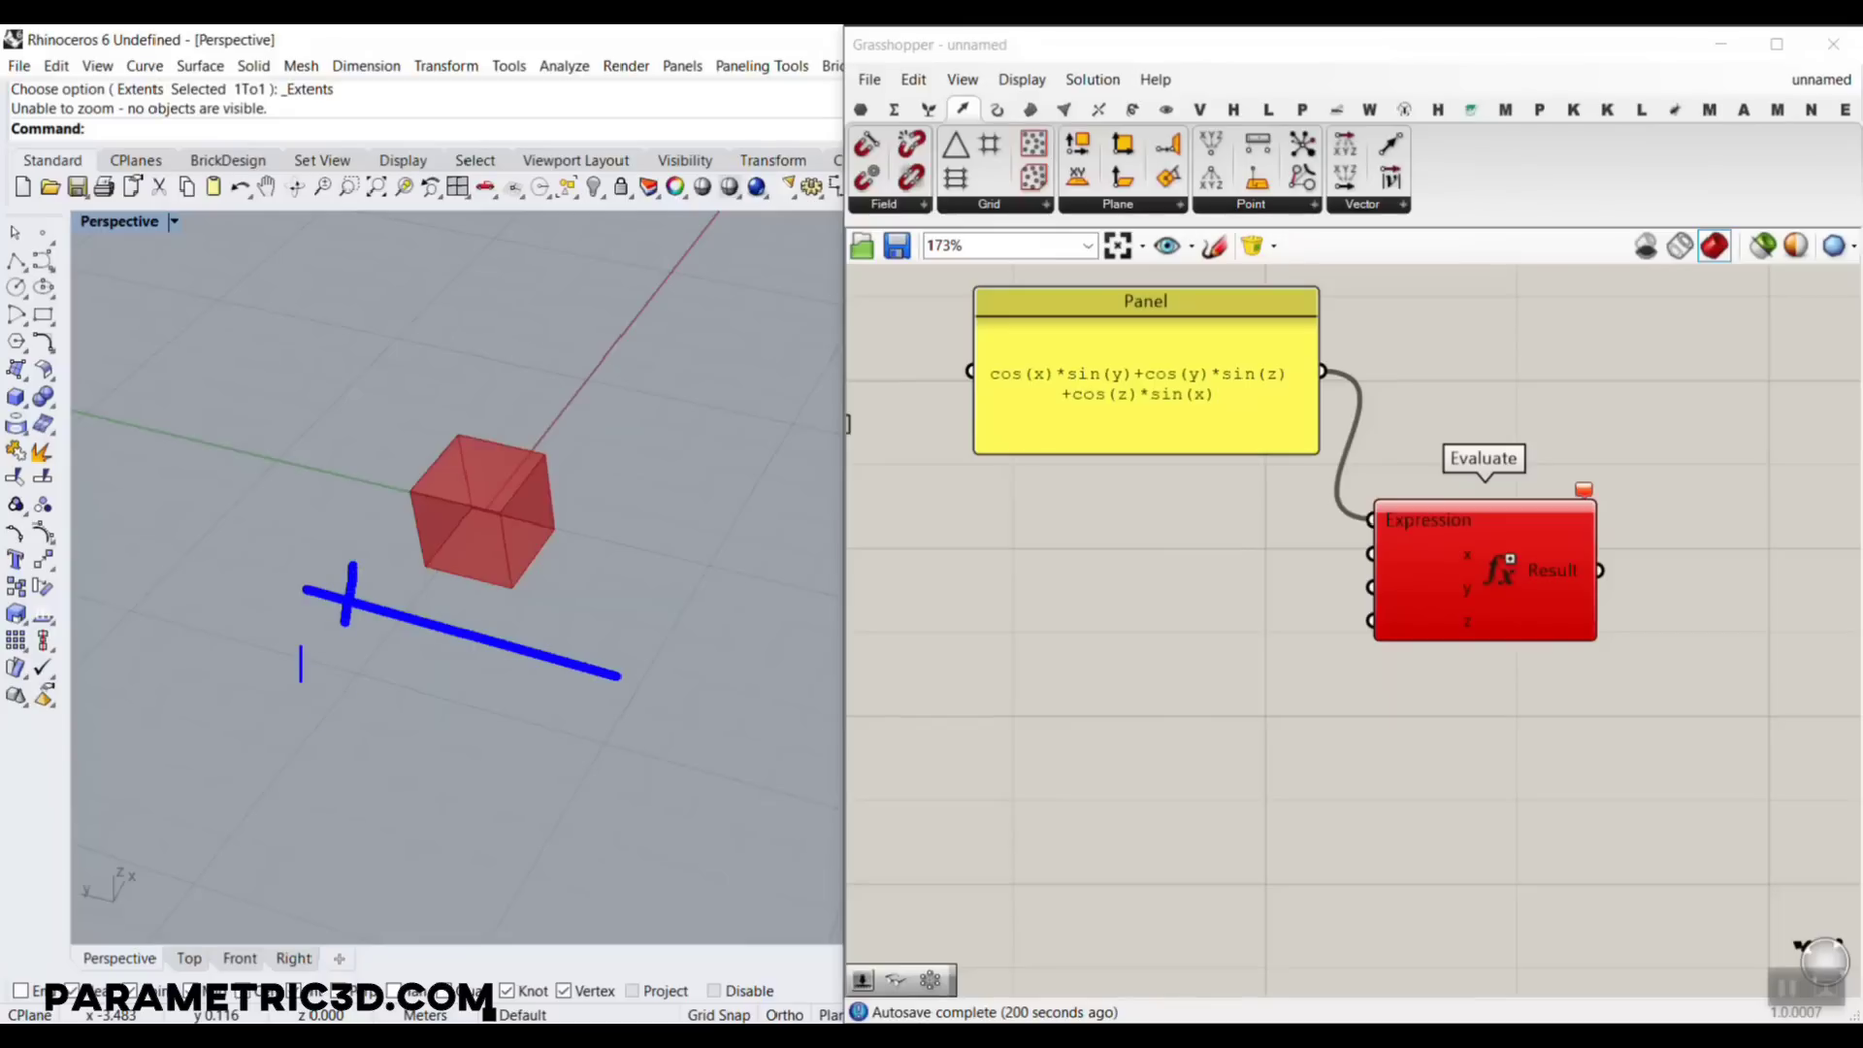
type("-pi")
left_click_drag(574, 633, 565, 709)
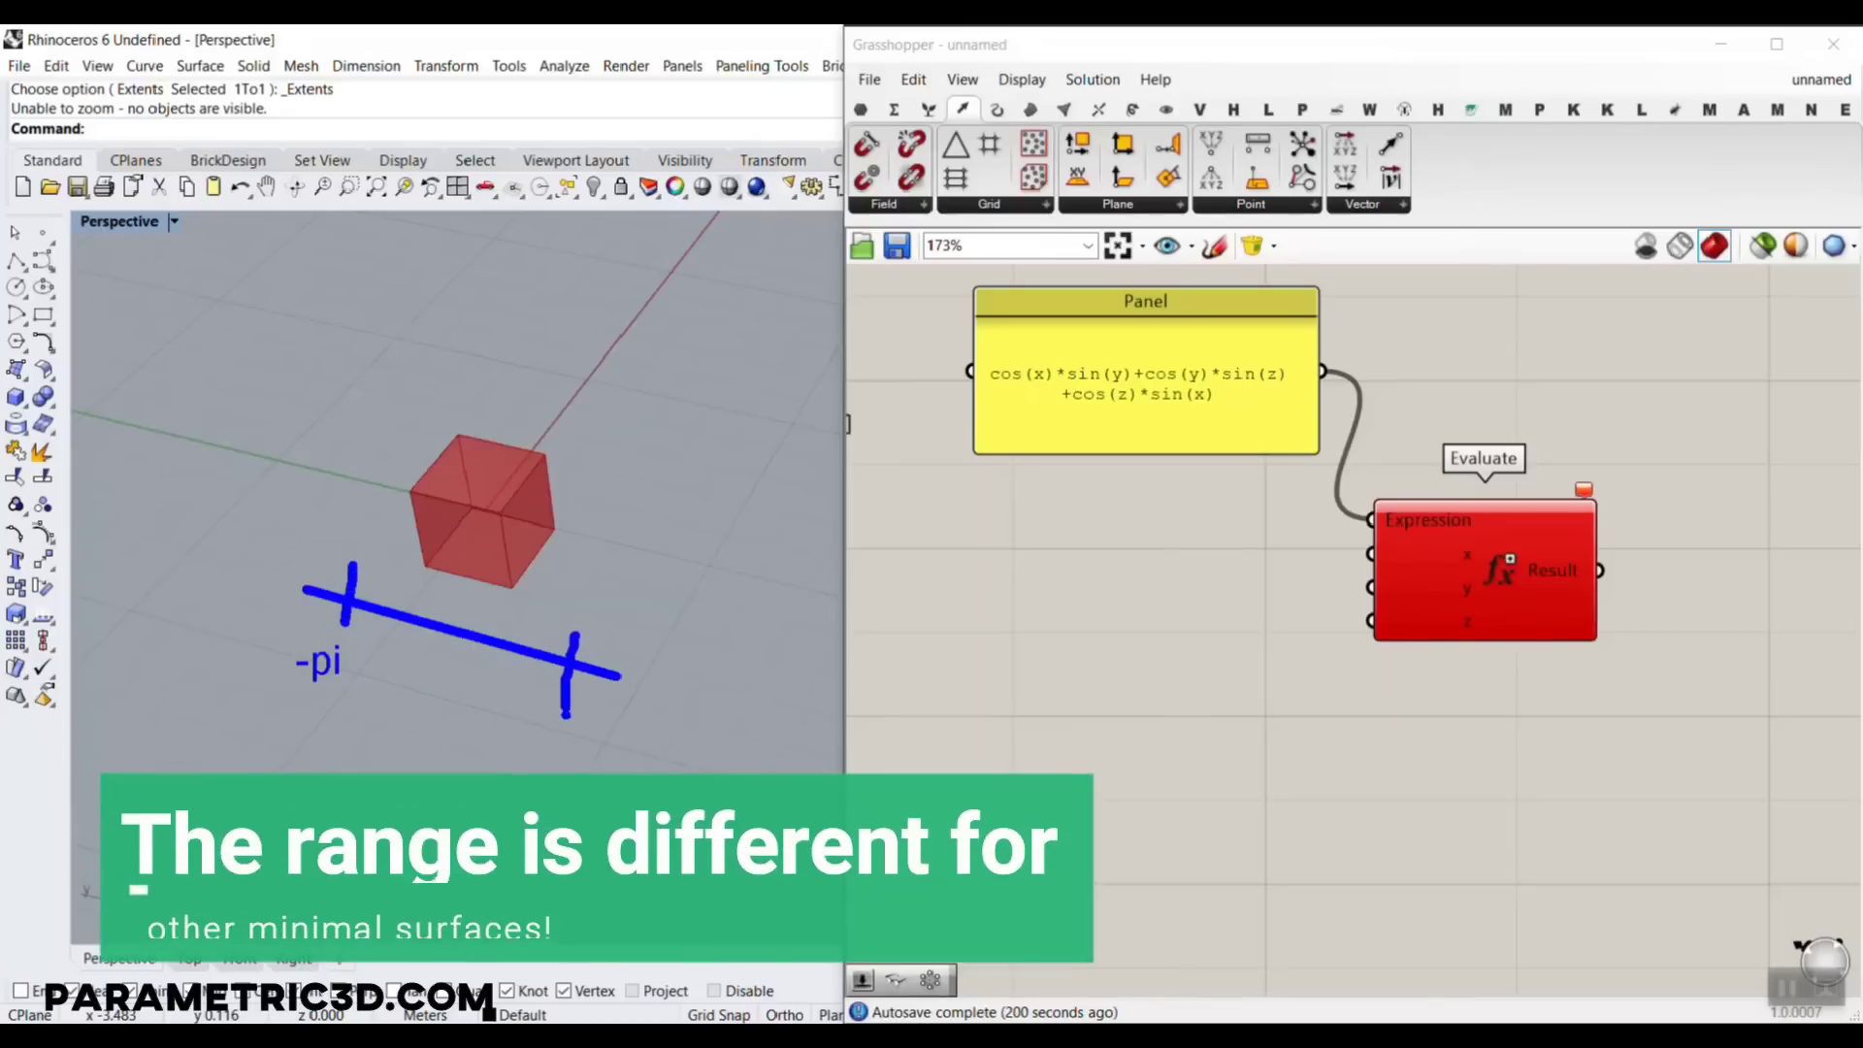
type("pi")
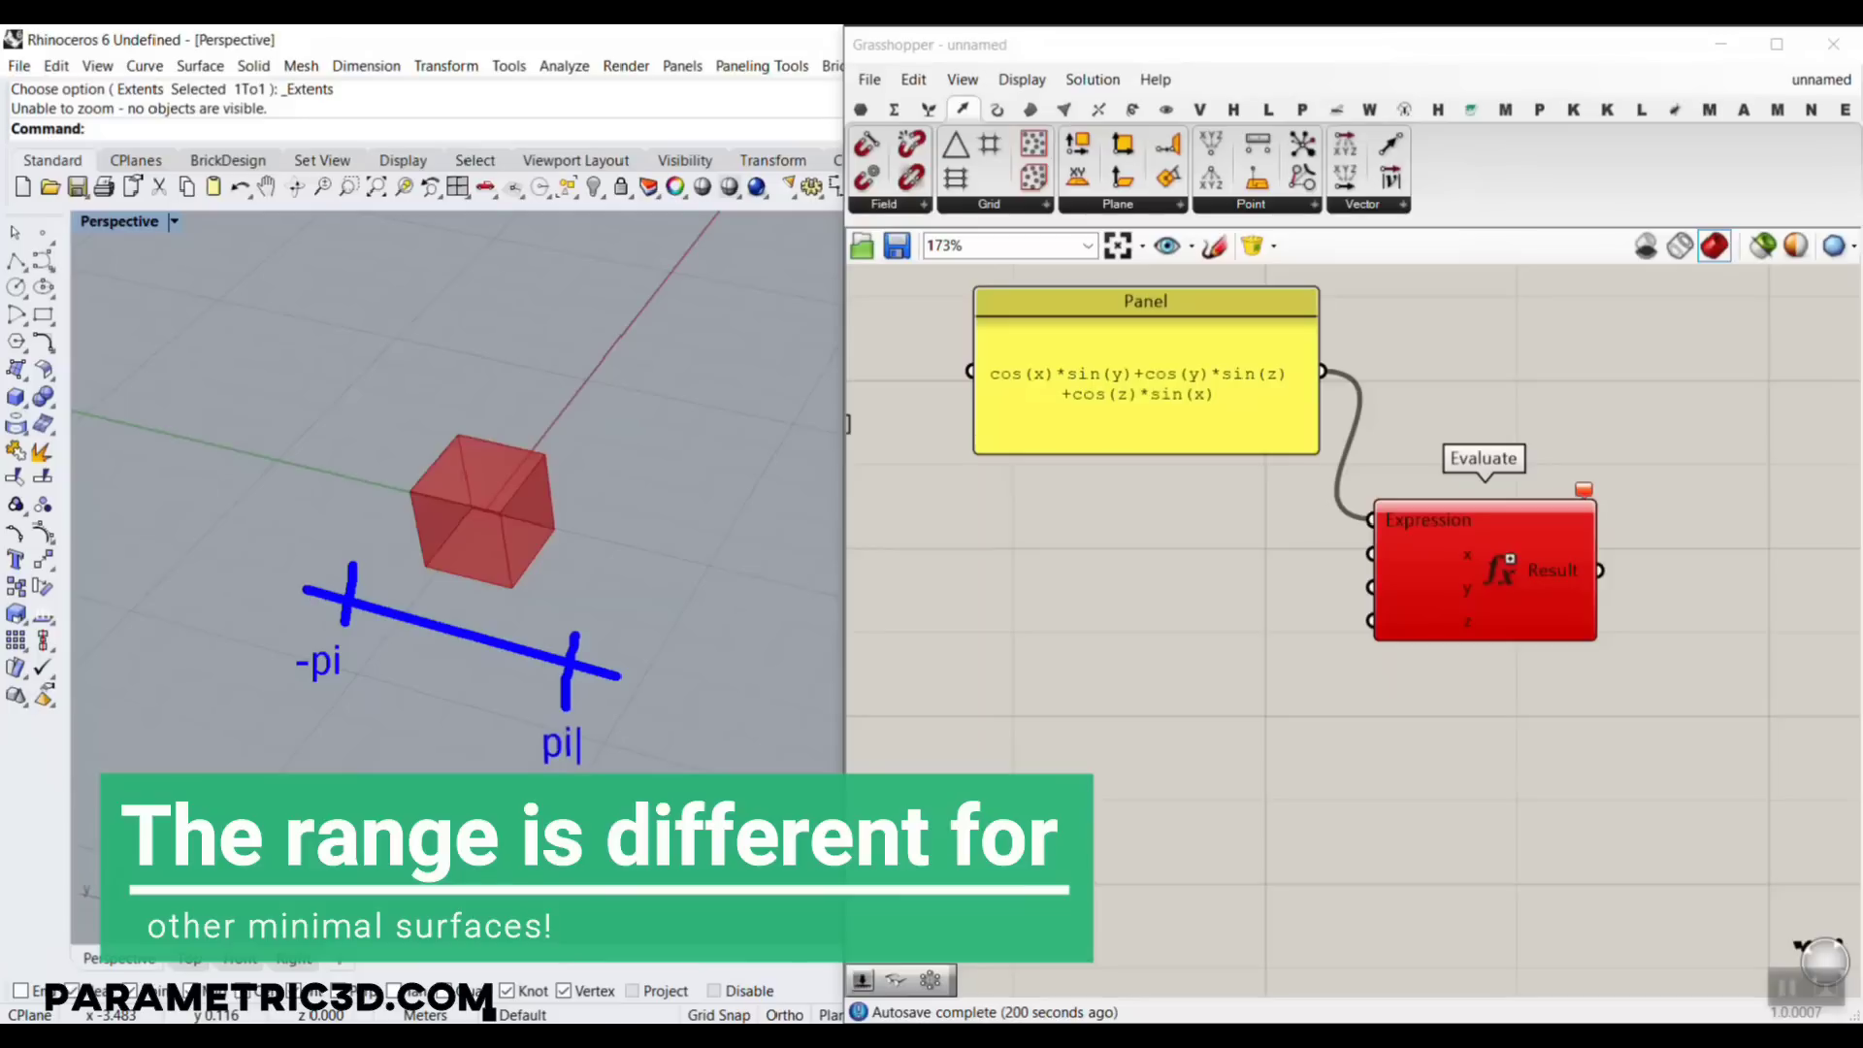
key("Escape")
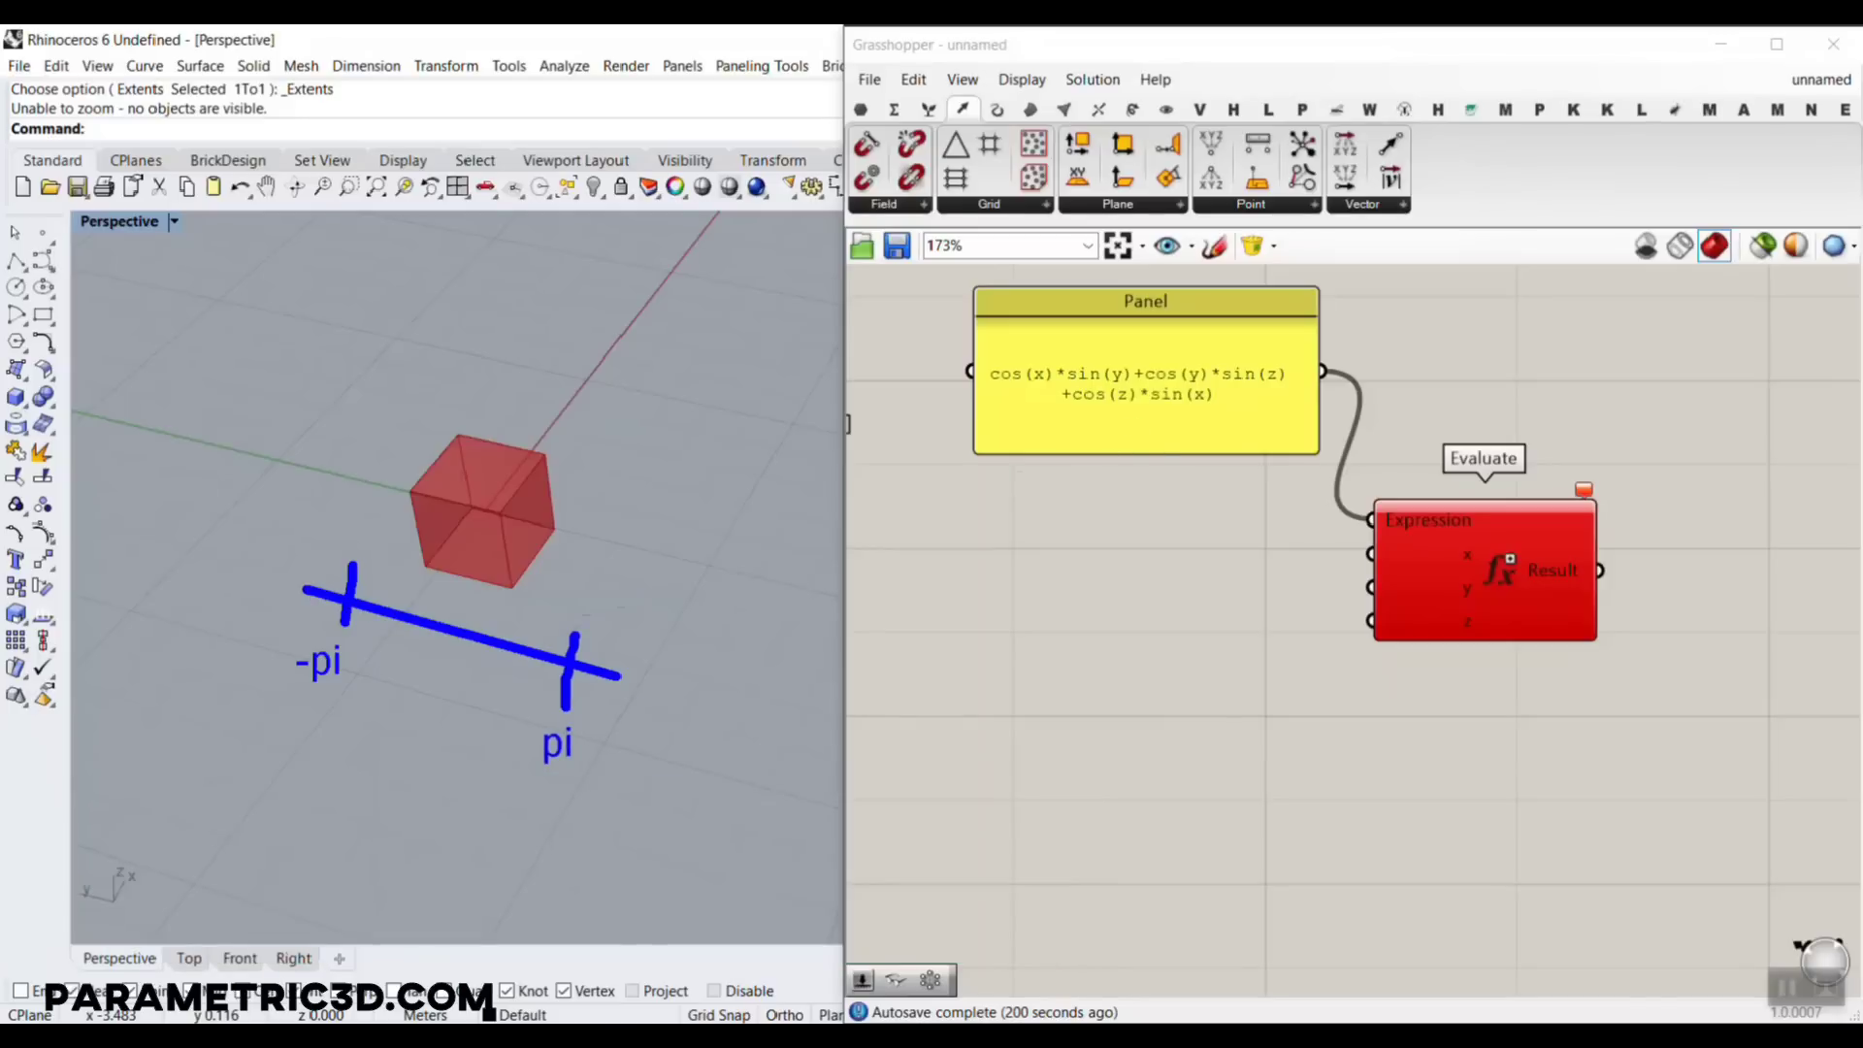
mouse_move(580, 658)
left_mouse_down()
mouse_move(677, 466)
mouse_move(449, 424)
mouse_move(344, 588)
mouse_move(345, 403)
mouse_move(426, 388)
mouse_move(588, 596)
mouse_move(586, 621)
left_mouse_up()
mouse_move(582, 399)
left_mouse_down()
mouse_move(691, 443)
mouse_move(691, 485)
left_mouse_up()
mouse_move(687, 321)
left_mouse_down()
mouse_move(422, 307)
mouse_move(351, 388)
left_mouse_up()
mouse_move(627, 413)
left_mouse_down()
mouse_move(630, 437)
mouse_move(1018, 393)
mouse_move(1060, 427)
mouse_move(1094, 388)
mouse_move(1106, 429)
mouse_move(1245, 397)
left_mouse_up()
left_click_drag(1227, 408, 1260, 389)
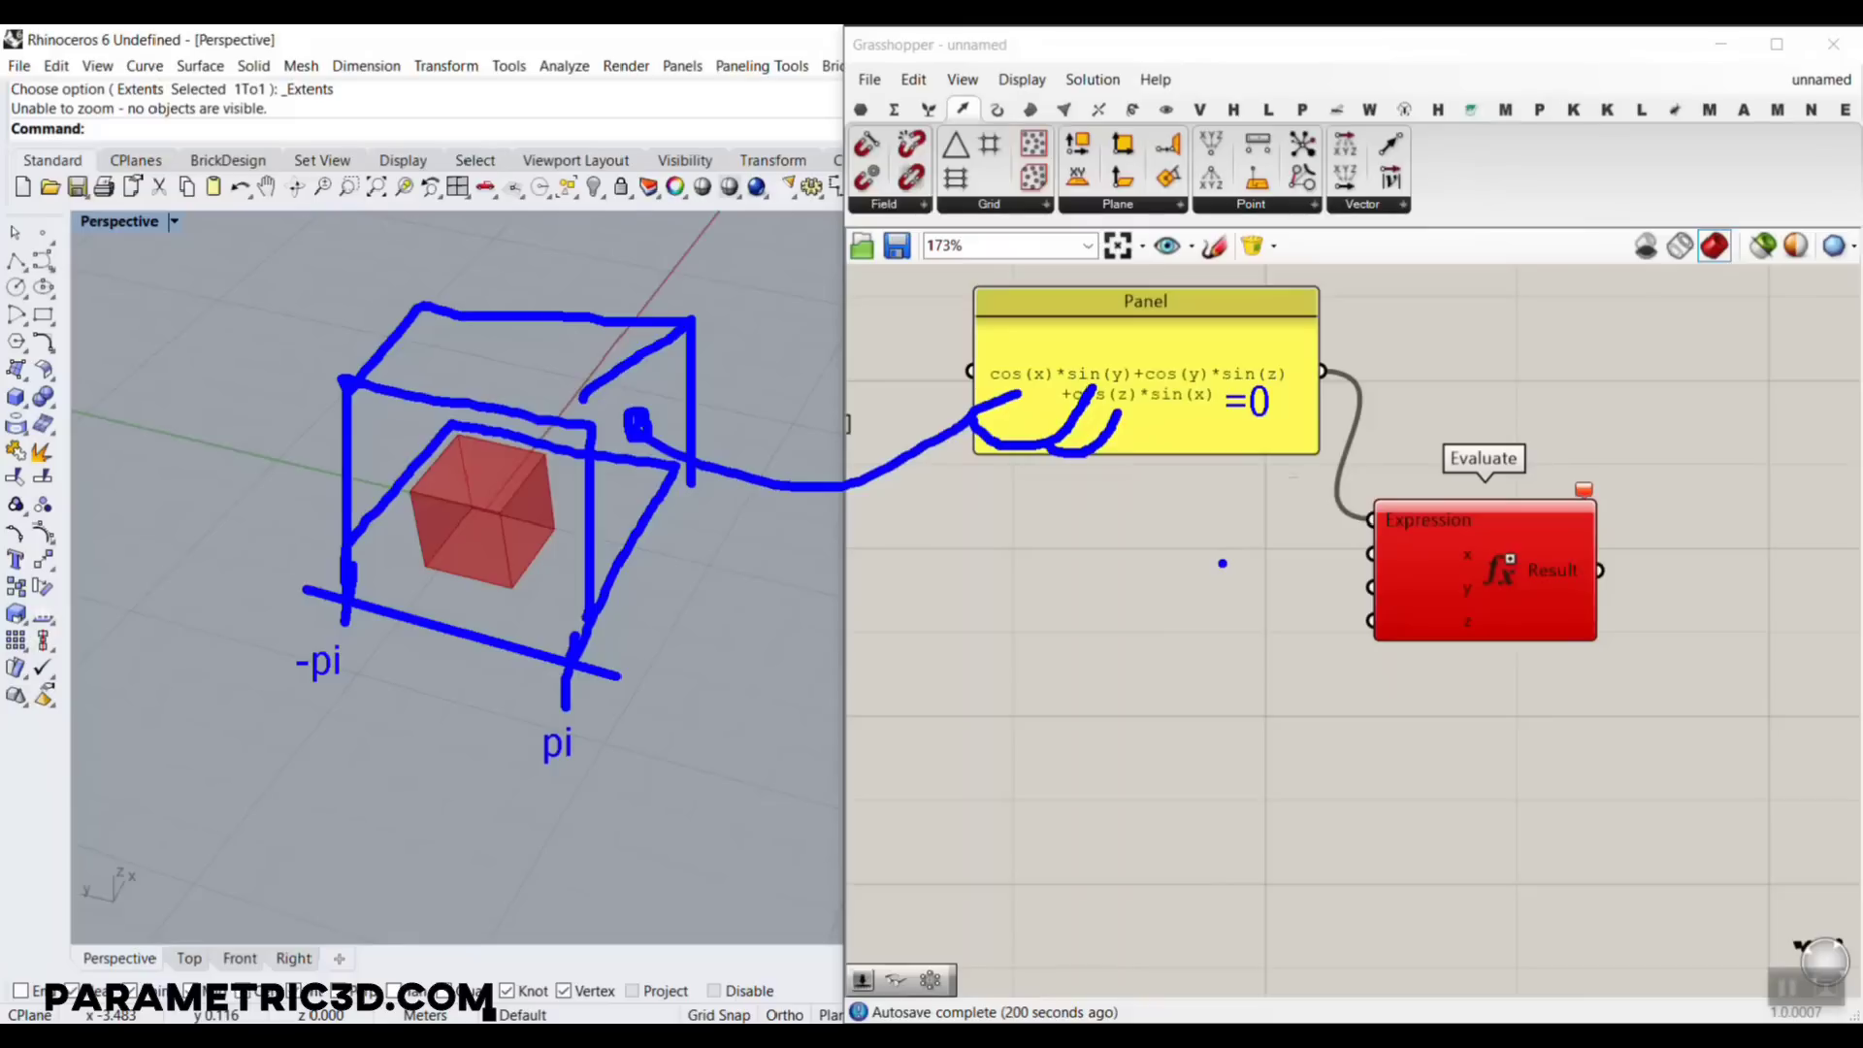
Add a Range component to the canvas below the equation panel
right_click_drag(1053, 637, 1164, 623)
double_click(1135, 631)
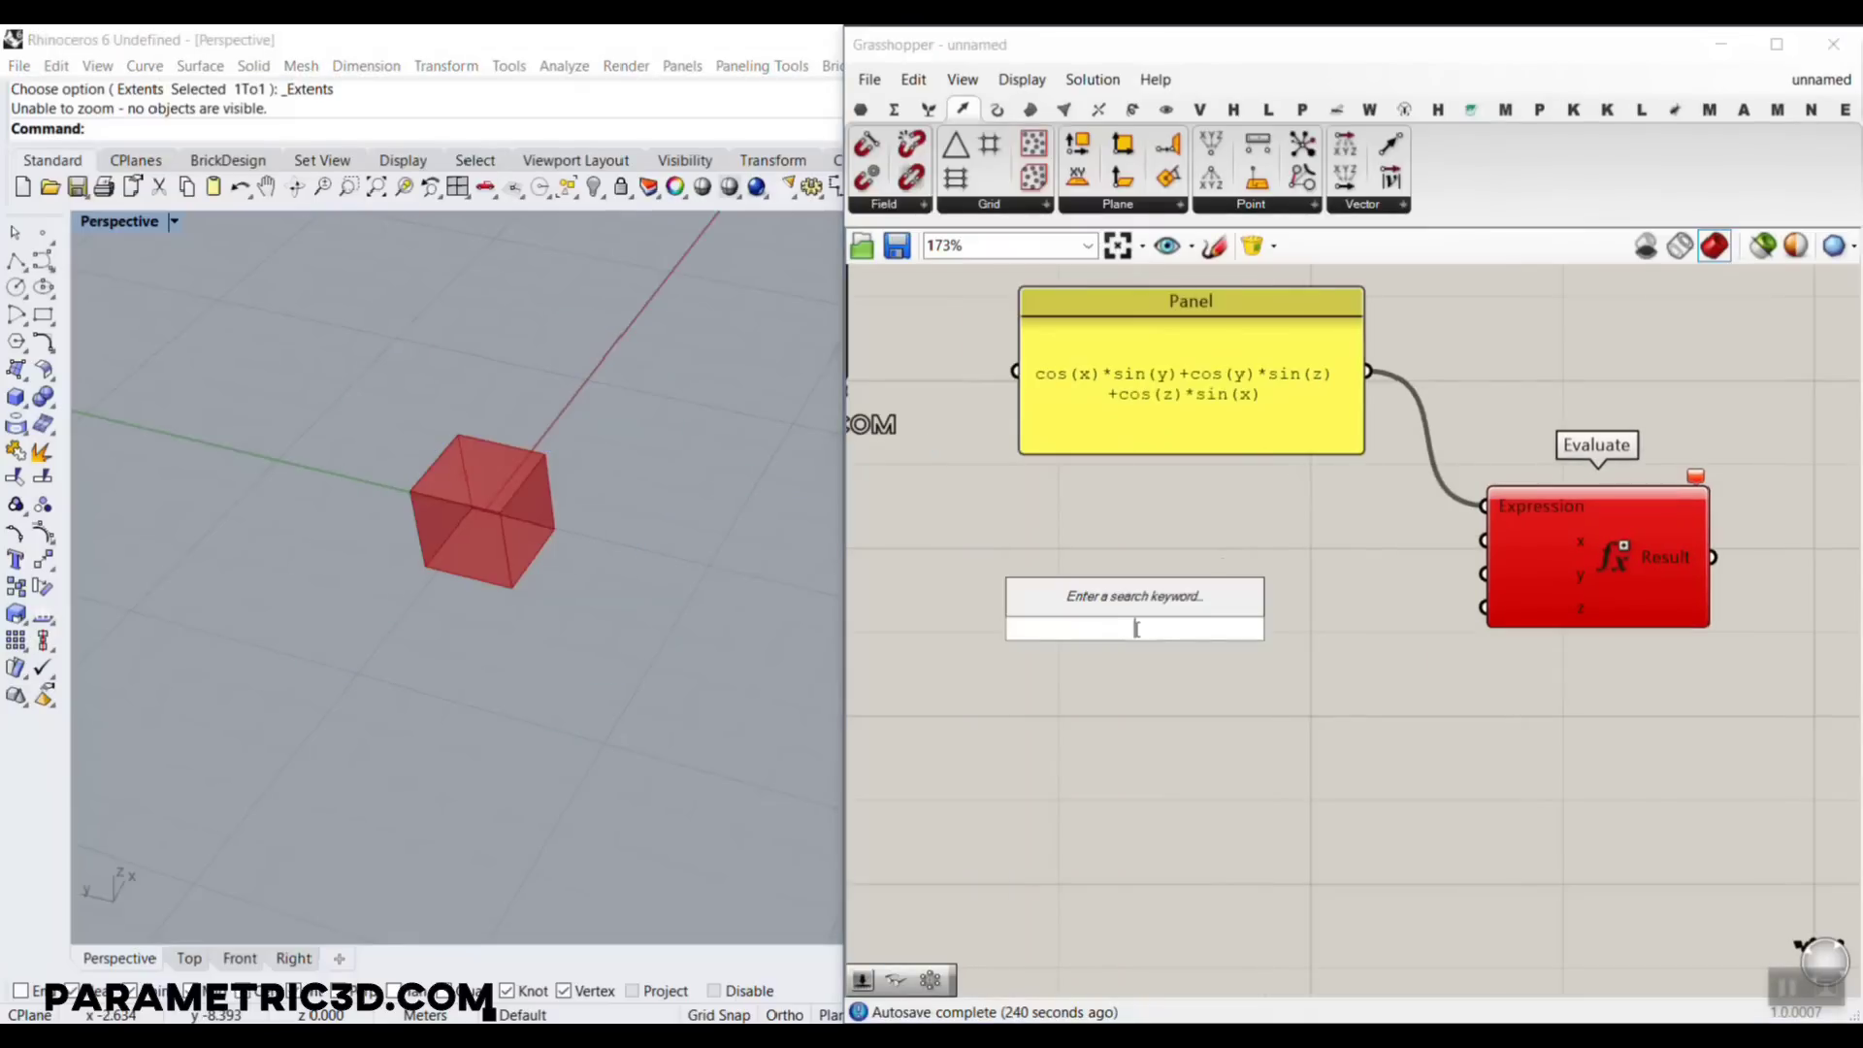
type("range")
key("Return")
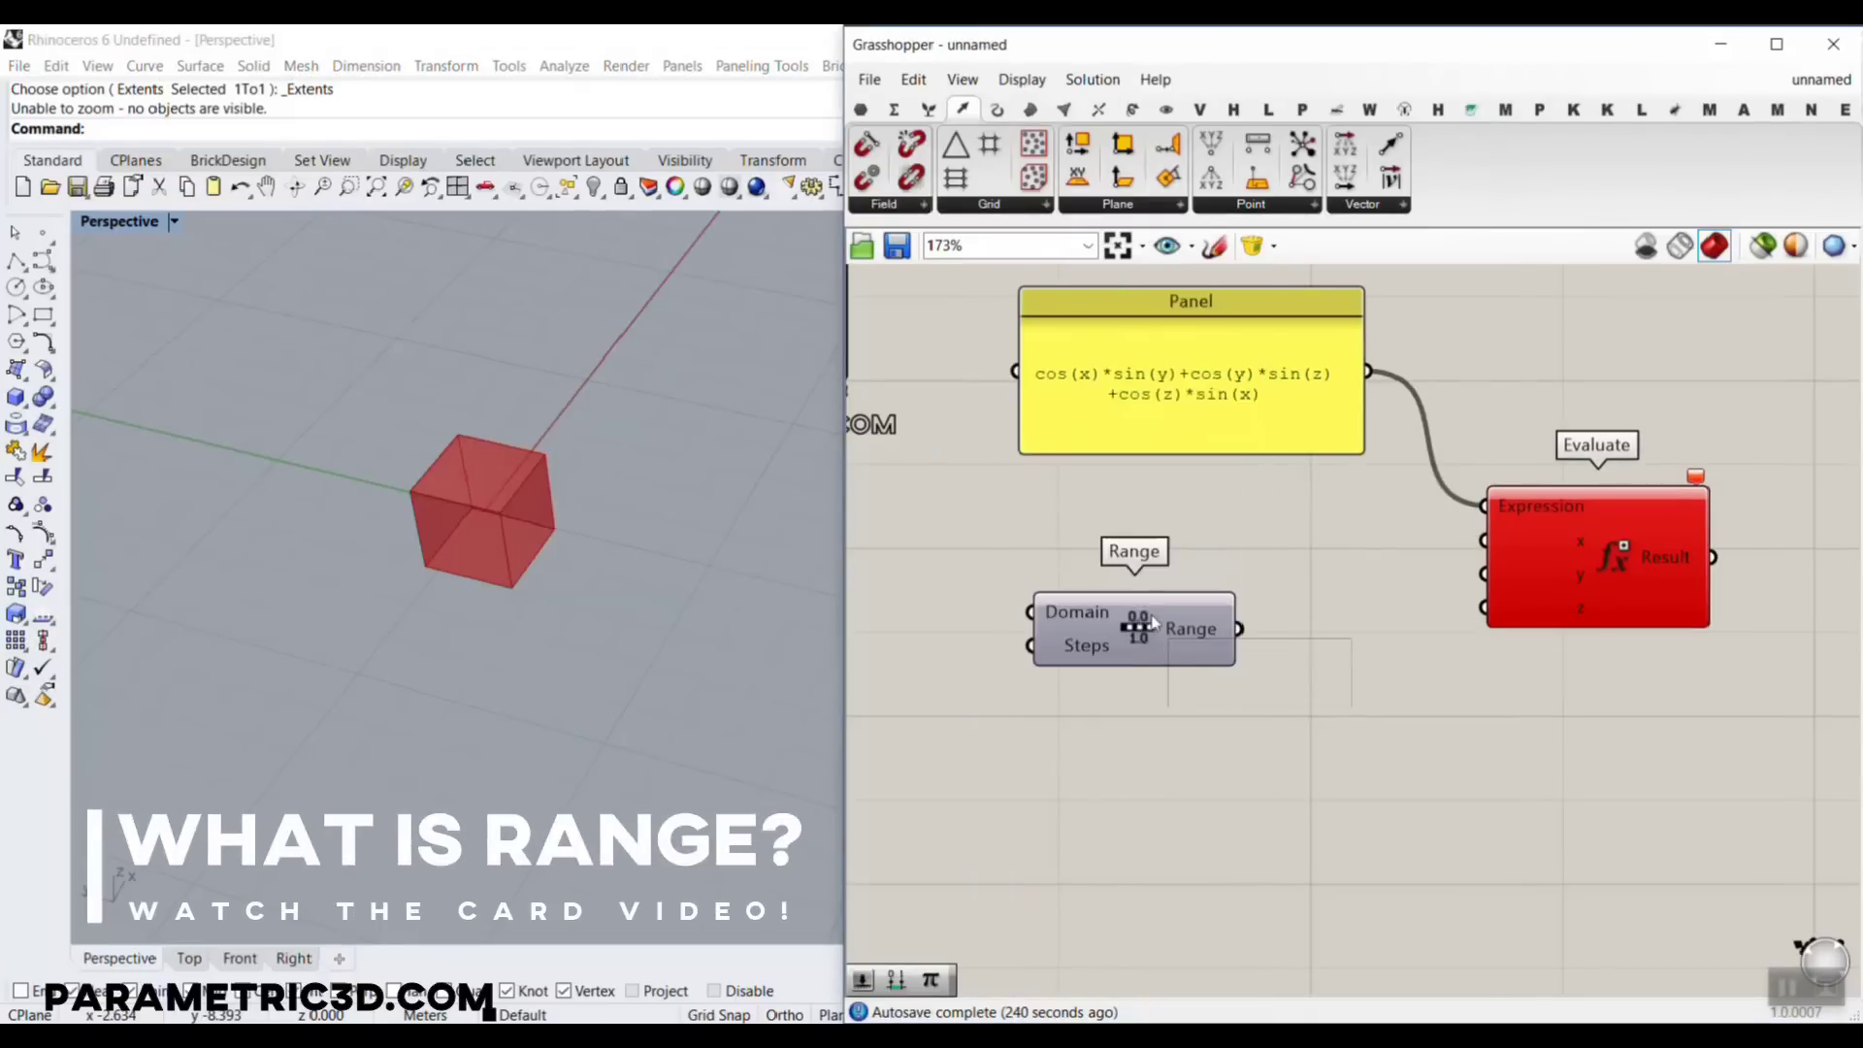
Set the Range component's domain to -Pi To Pi
scroll(1206, 603, "up", 4)
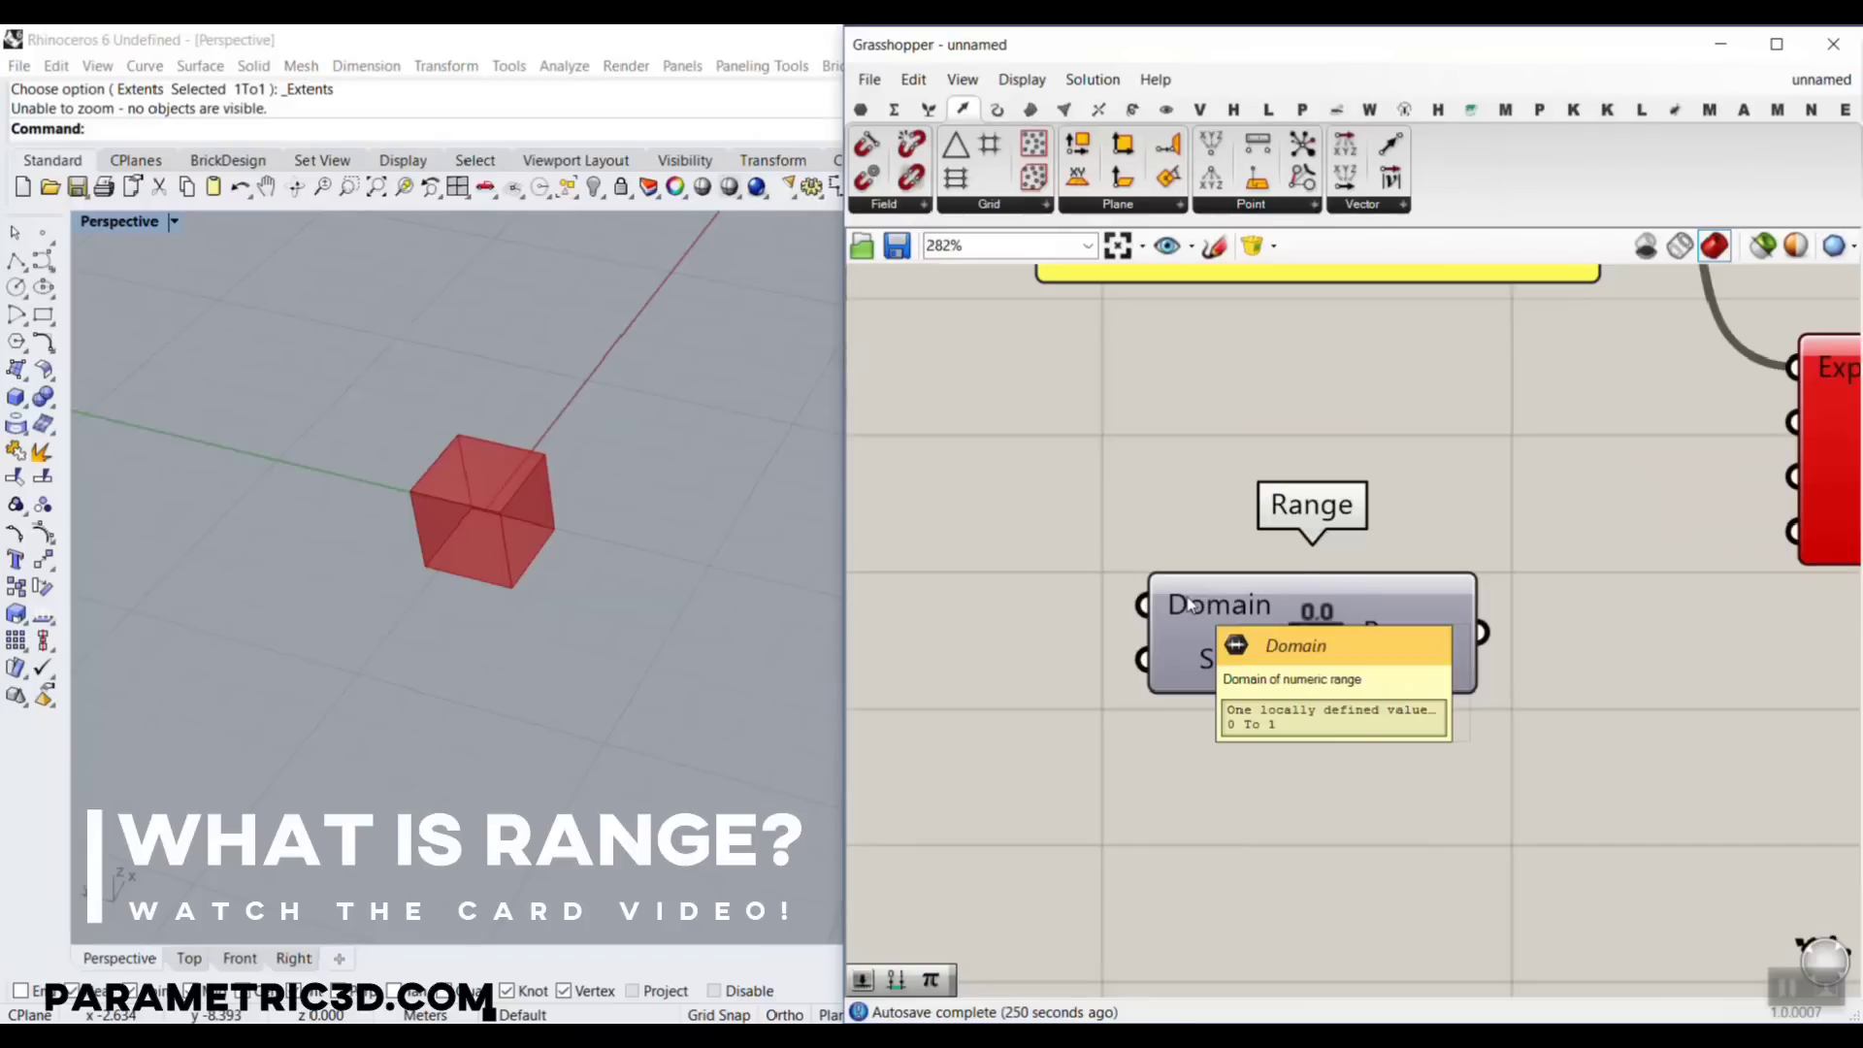
right_click(1189, 603)
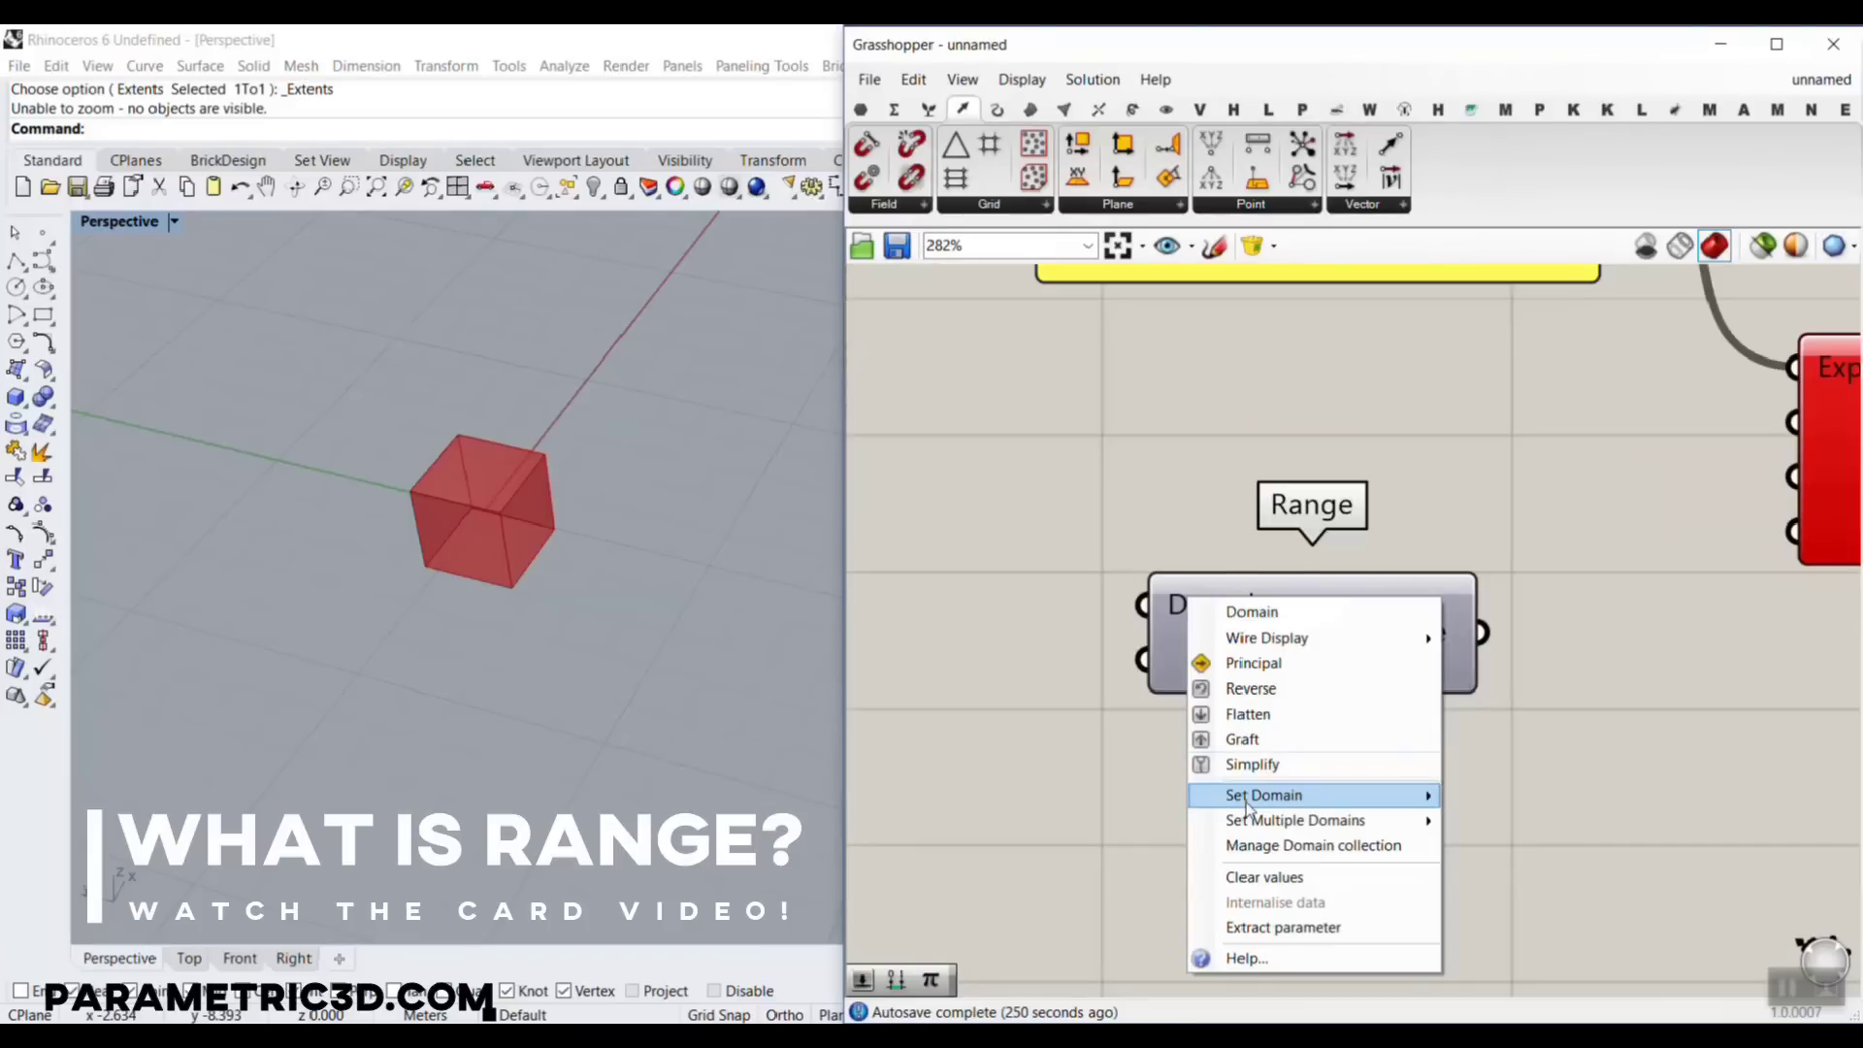
mouse_move(1393, 800)
left_click_drag(1490, 798, 1429, 796)
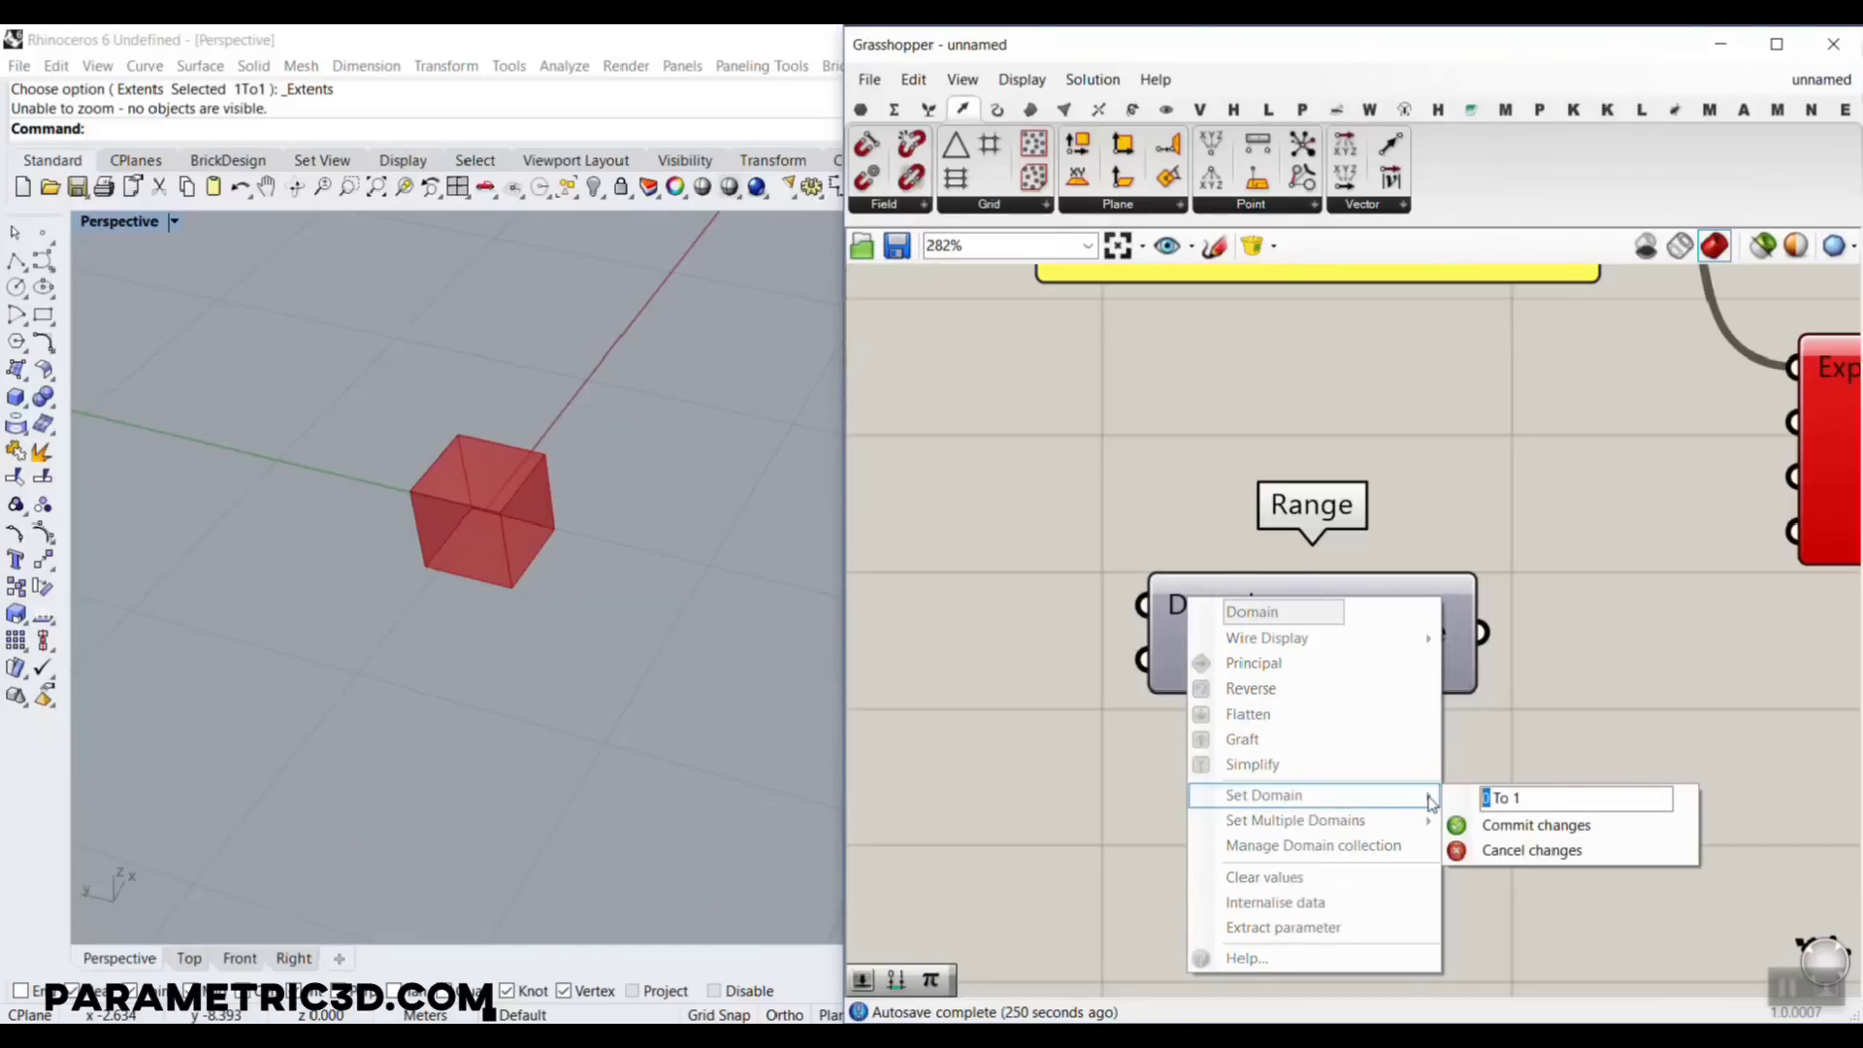
type("-pi")
left_click(1511, 824)
mouse_move(1245, 615)
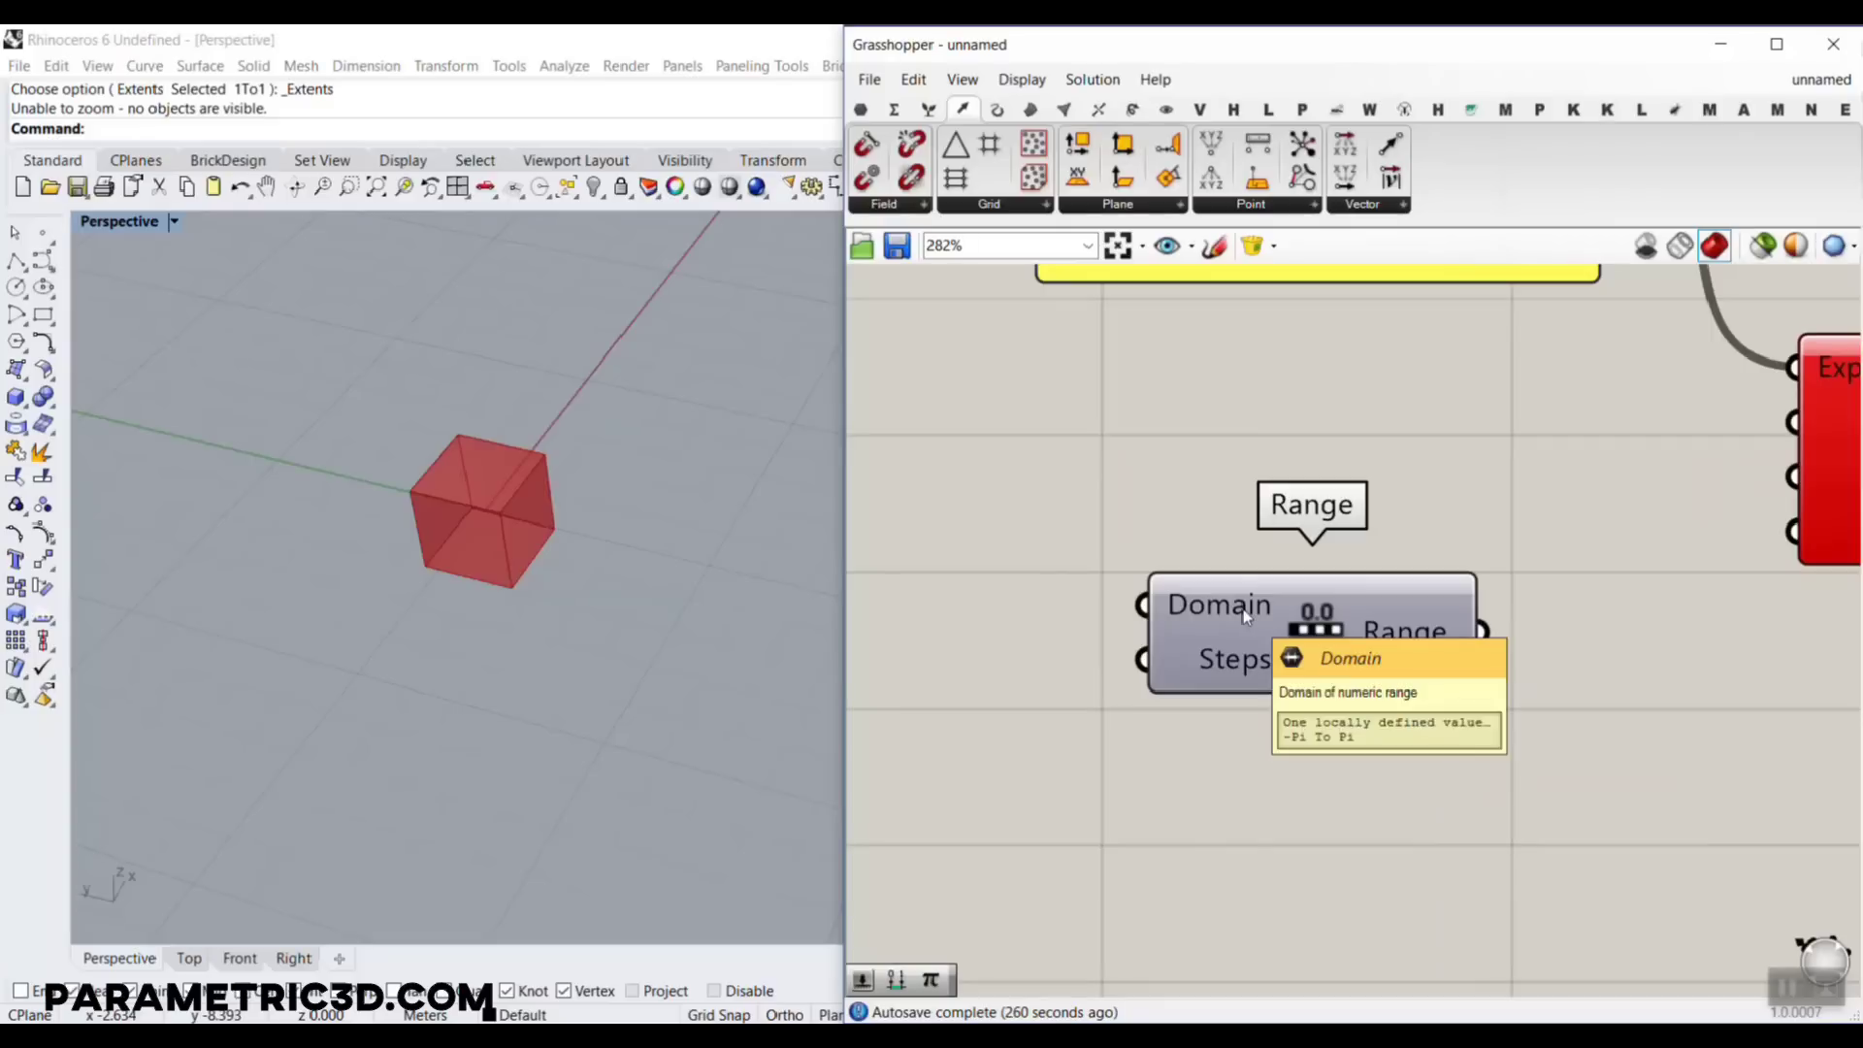
Add a number slider set to 20 and connect it to the Range component's Steps input
right_click_drag(1242, 620, 1503, 544)
double_click(1206, 592)
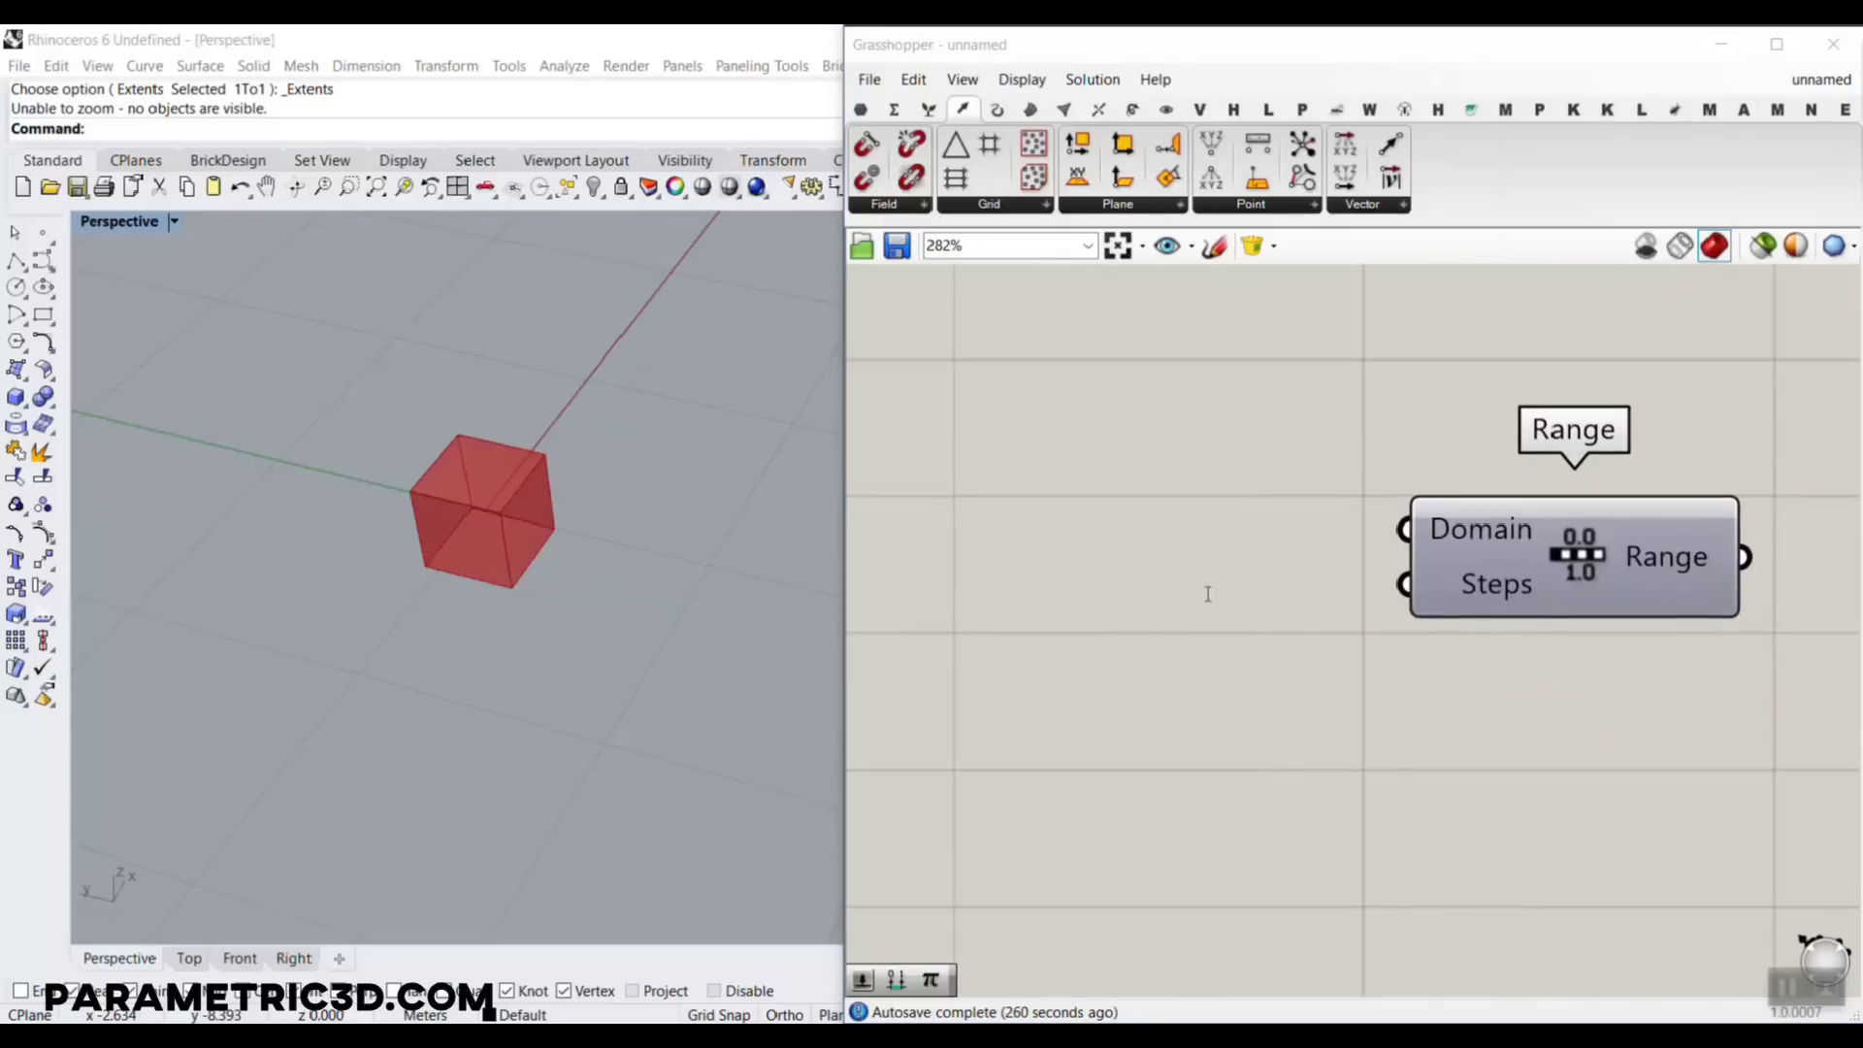
type("20")
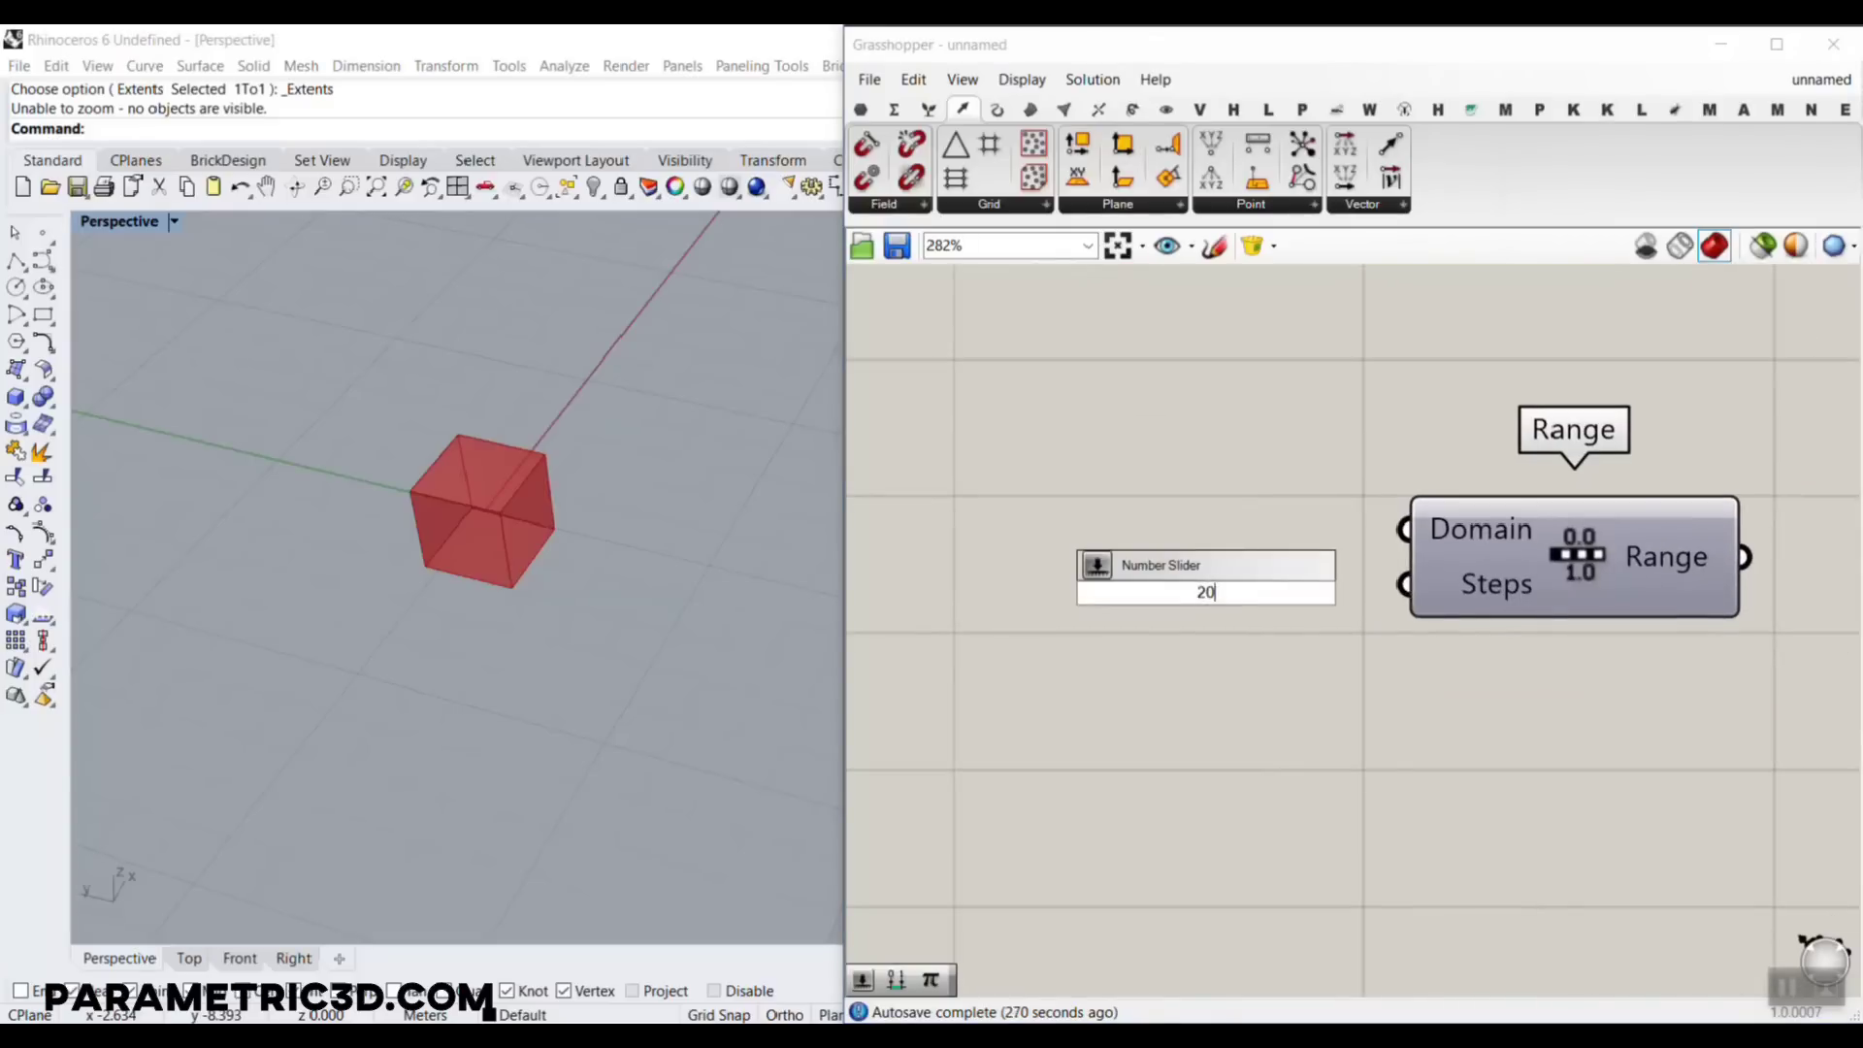
key("Return")
left_click_drag(1438, 599, 1329, 580)
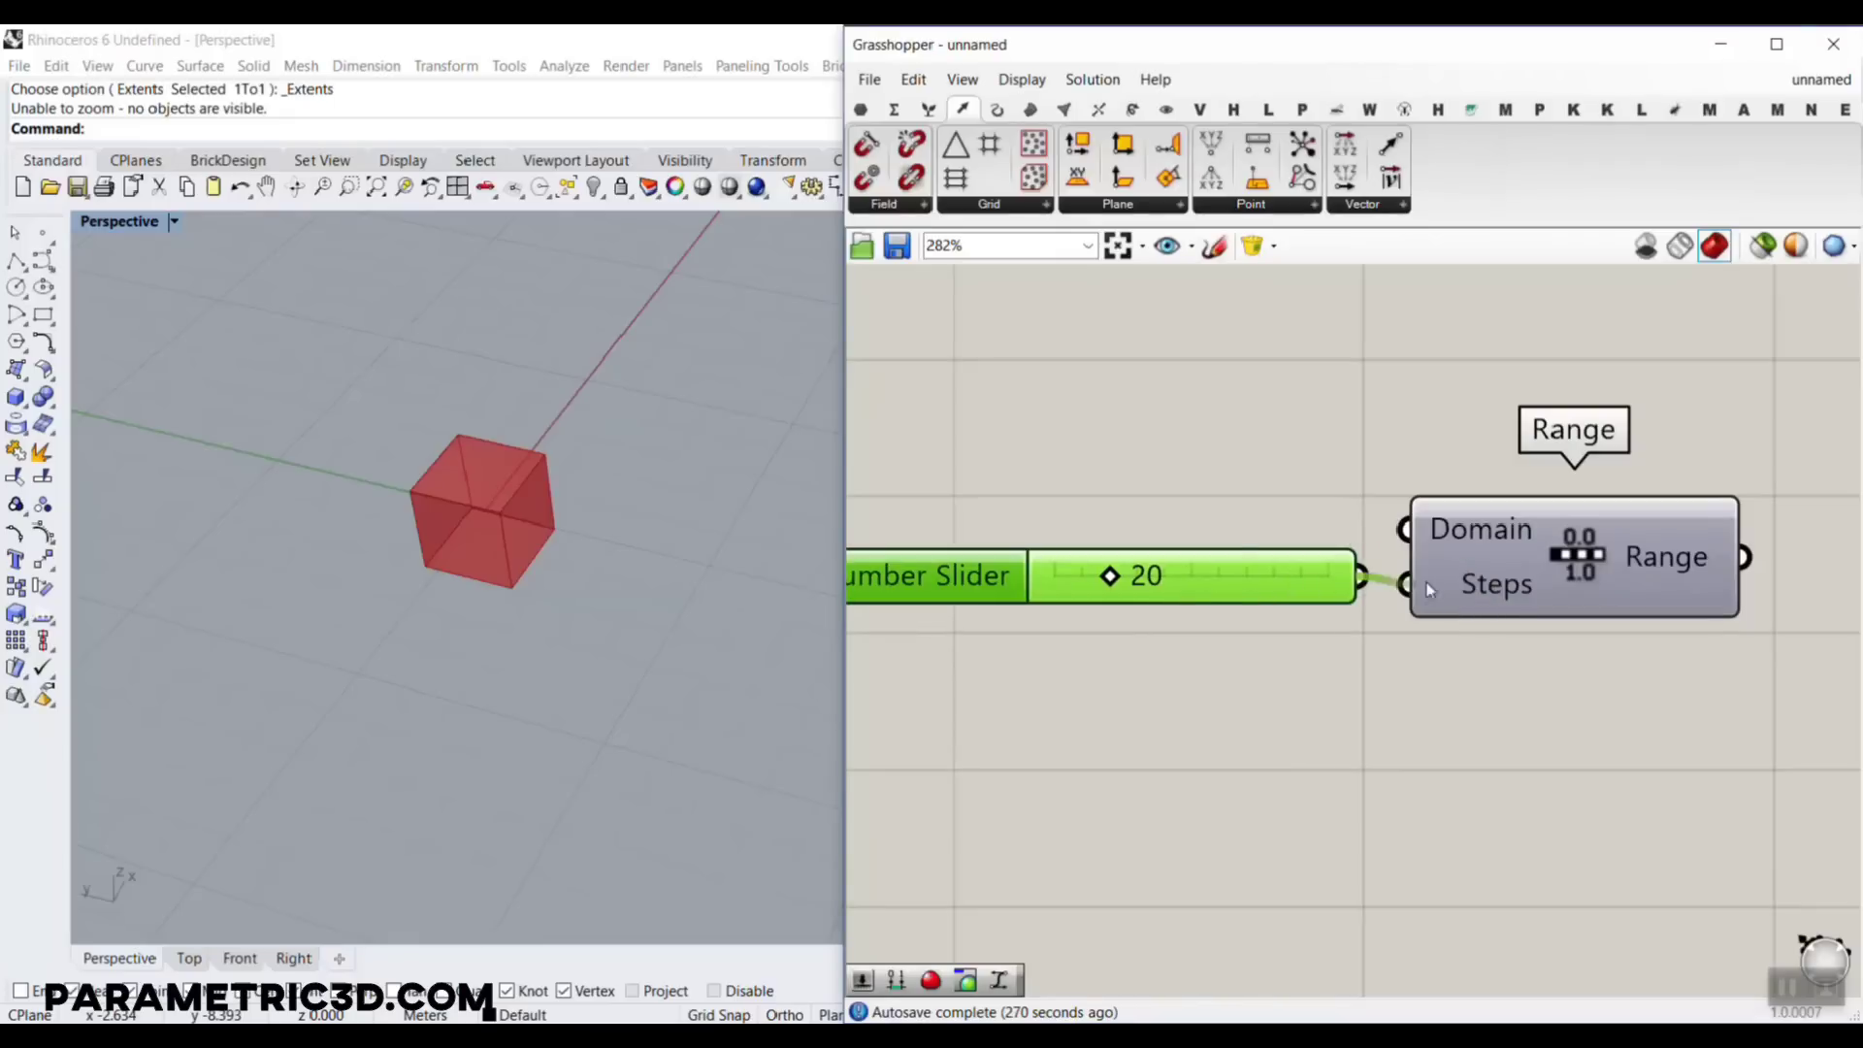
scroll(1178, 579, "down", 4)
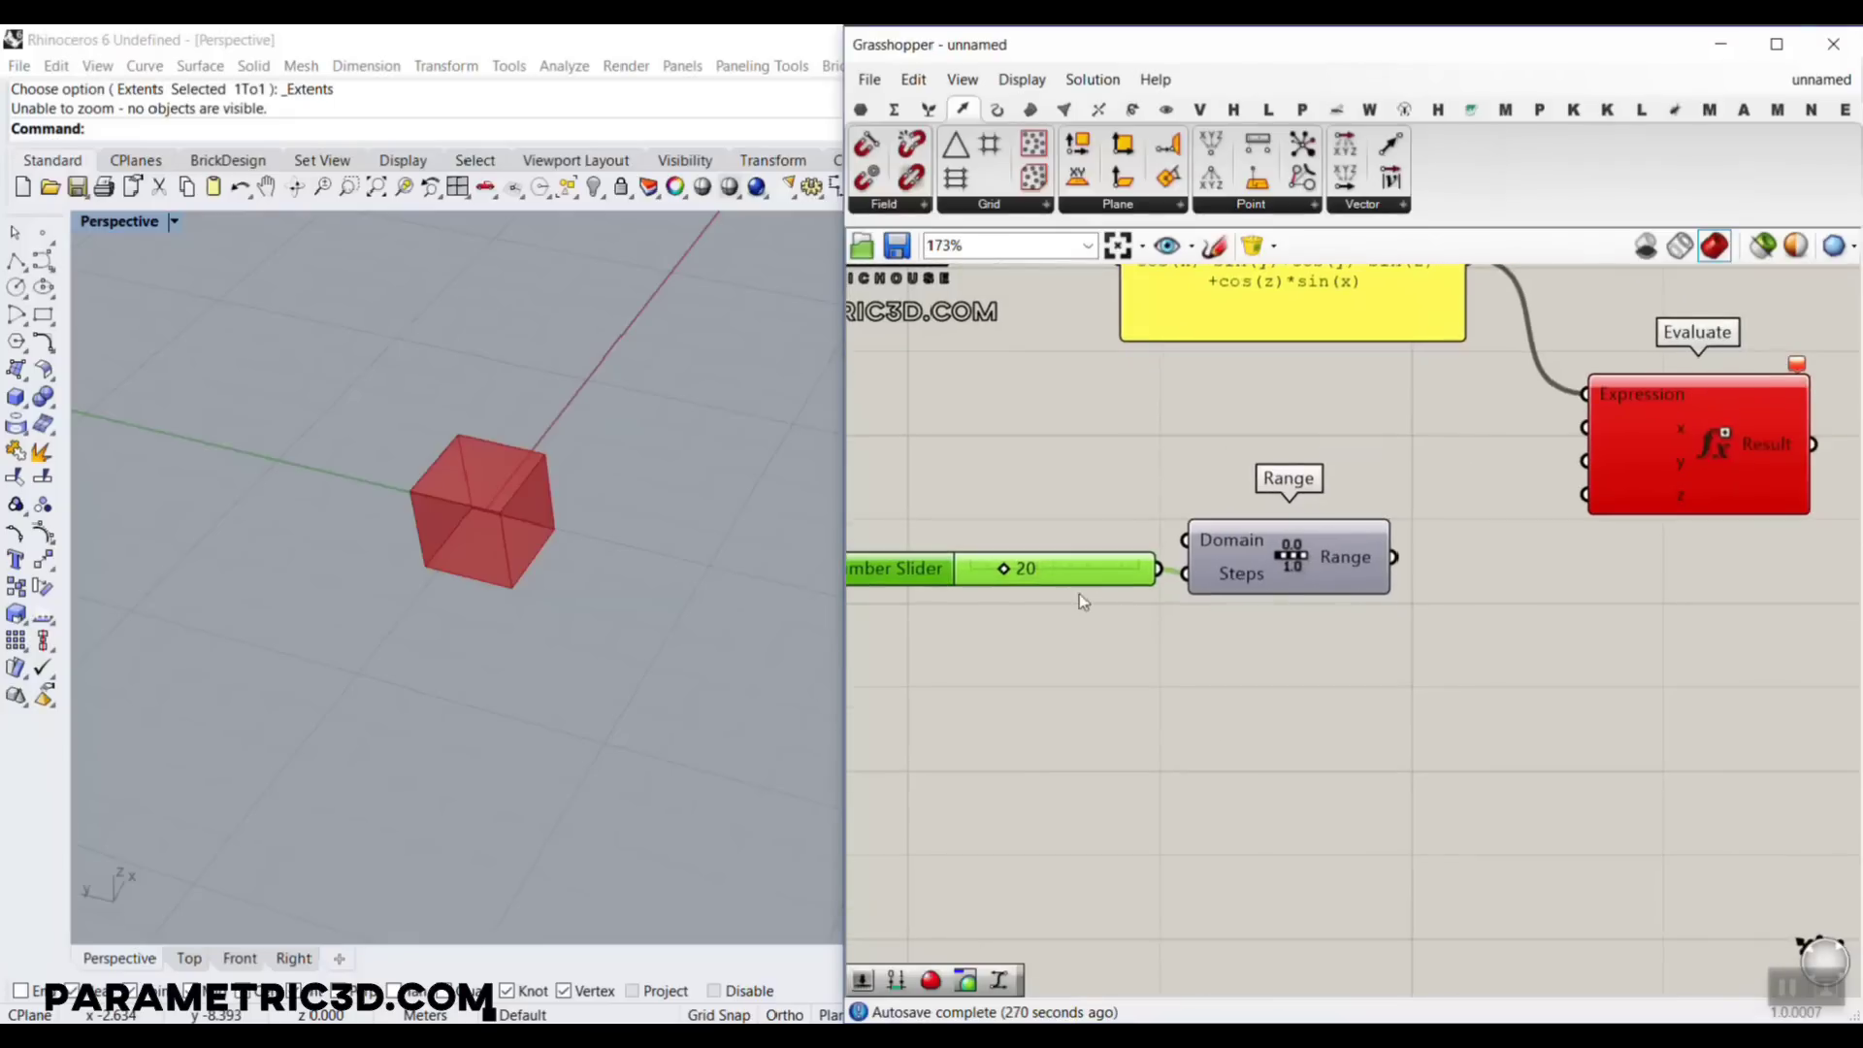
mouse_move(1329, 559)
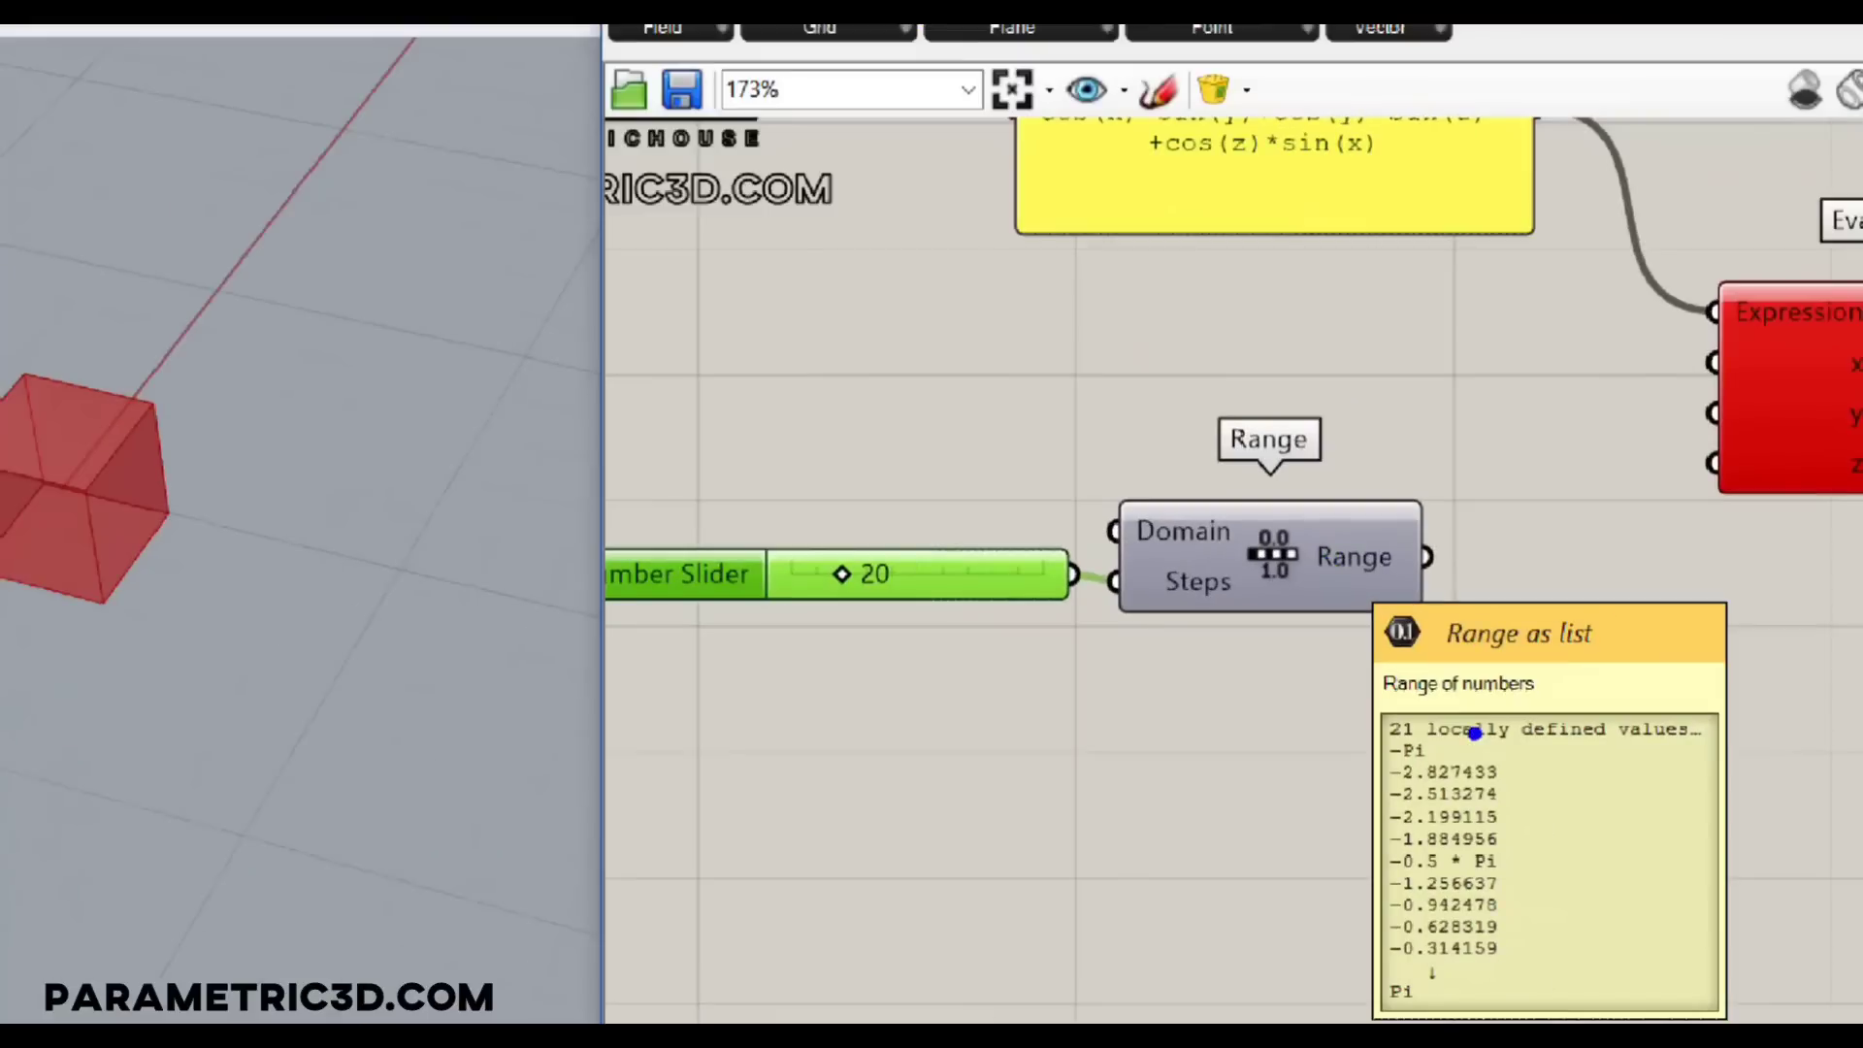
mouse_move(1508, 742)
left_mouse_down()
mouse_move(1515, 1004)
mouse_move(1557, 945)
left_mouse_up()
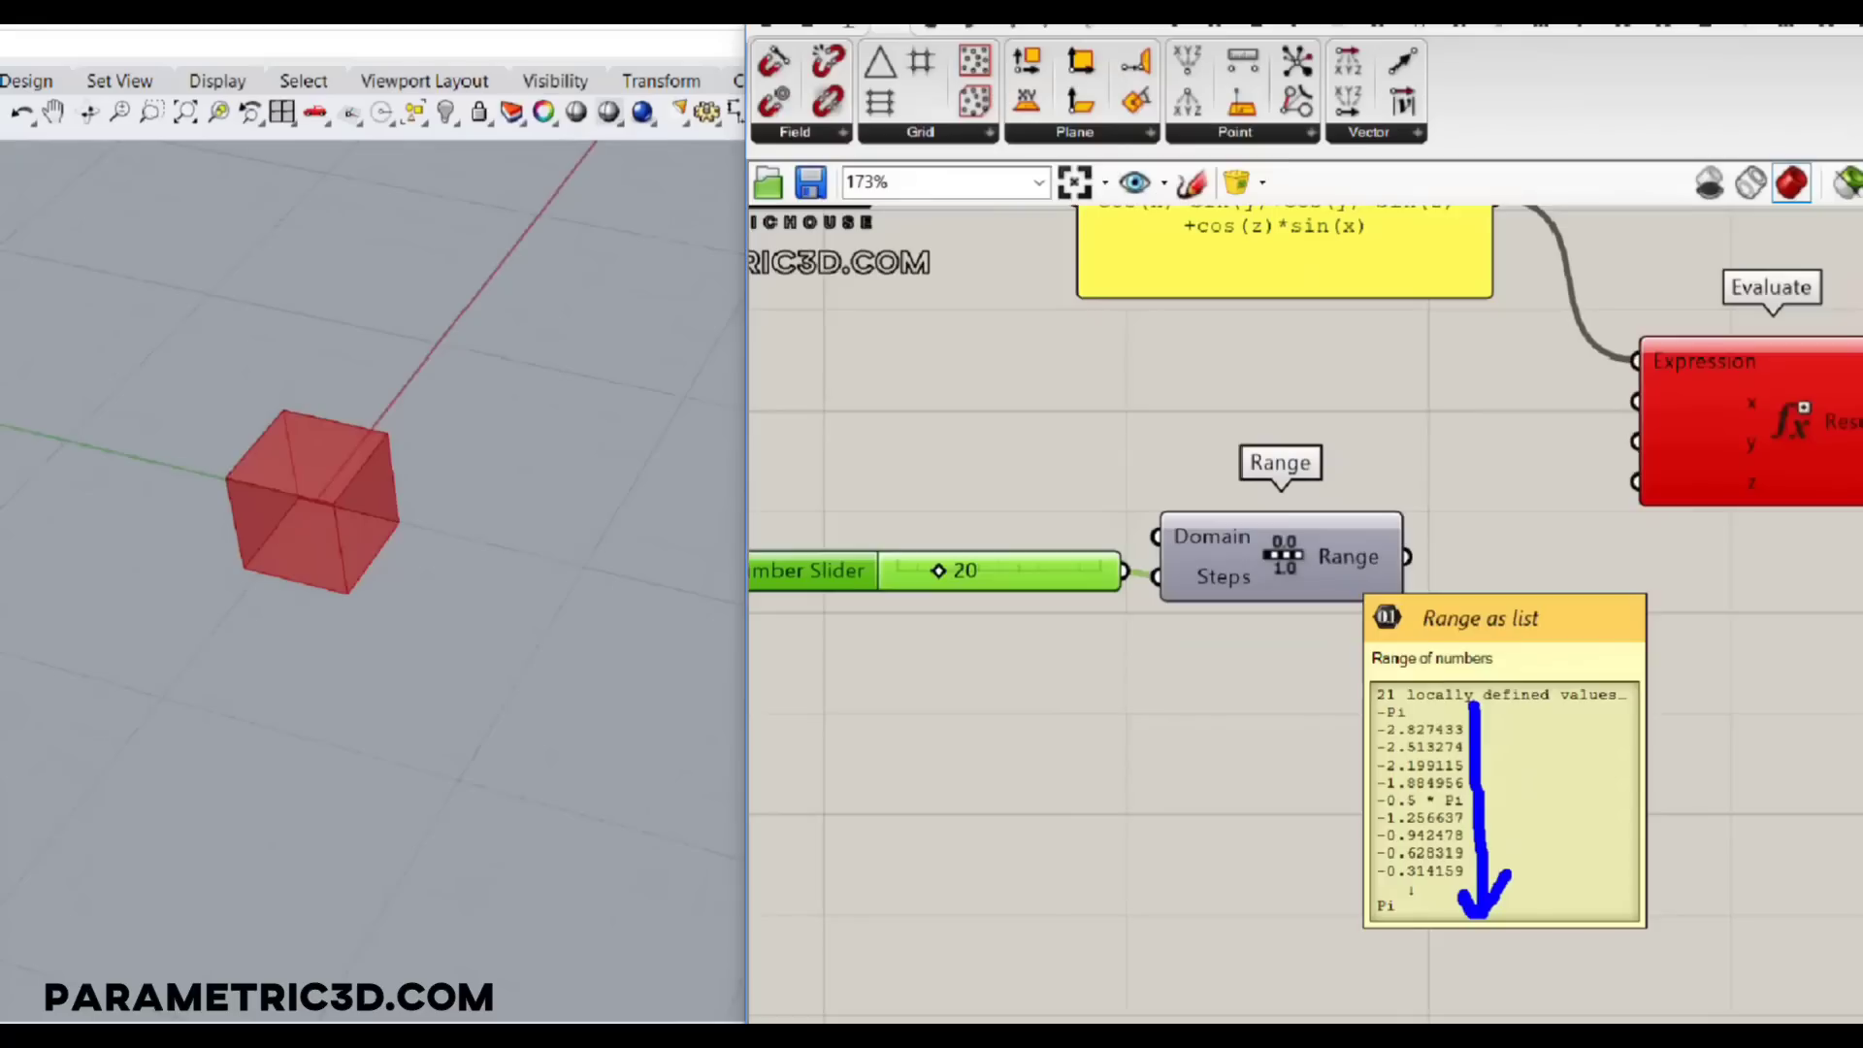
Move the Evaluate component further away from the equation panel
right_click_drag(1602, 550, 1374, 630)
scroll(1374, 632, "down", 2)
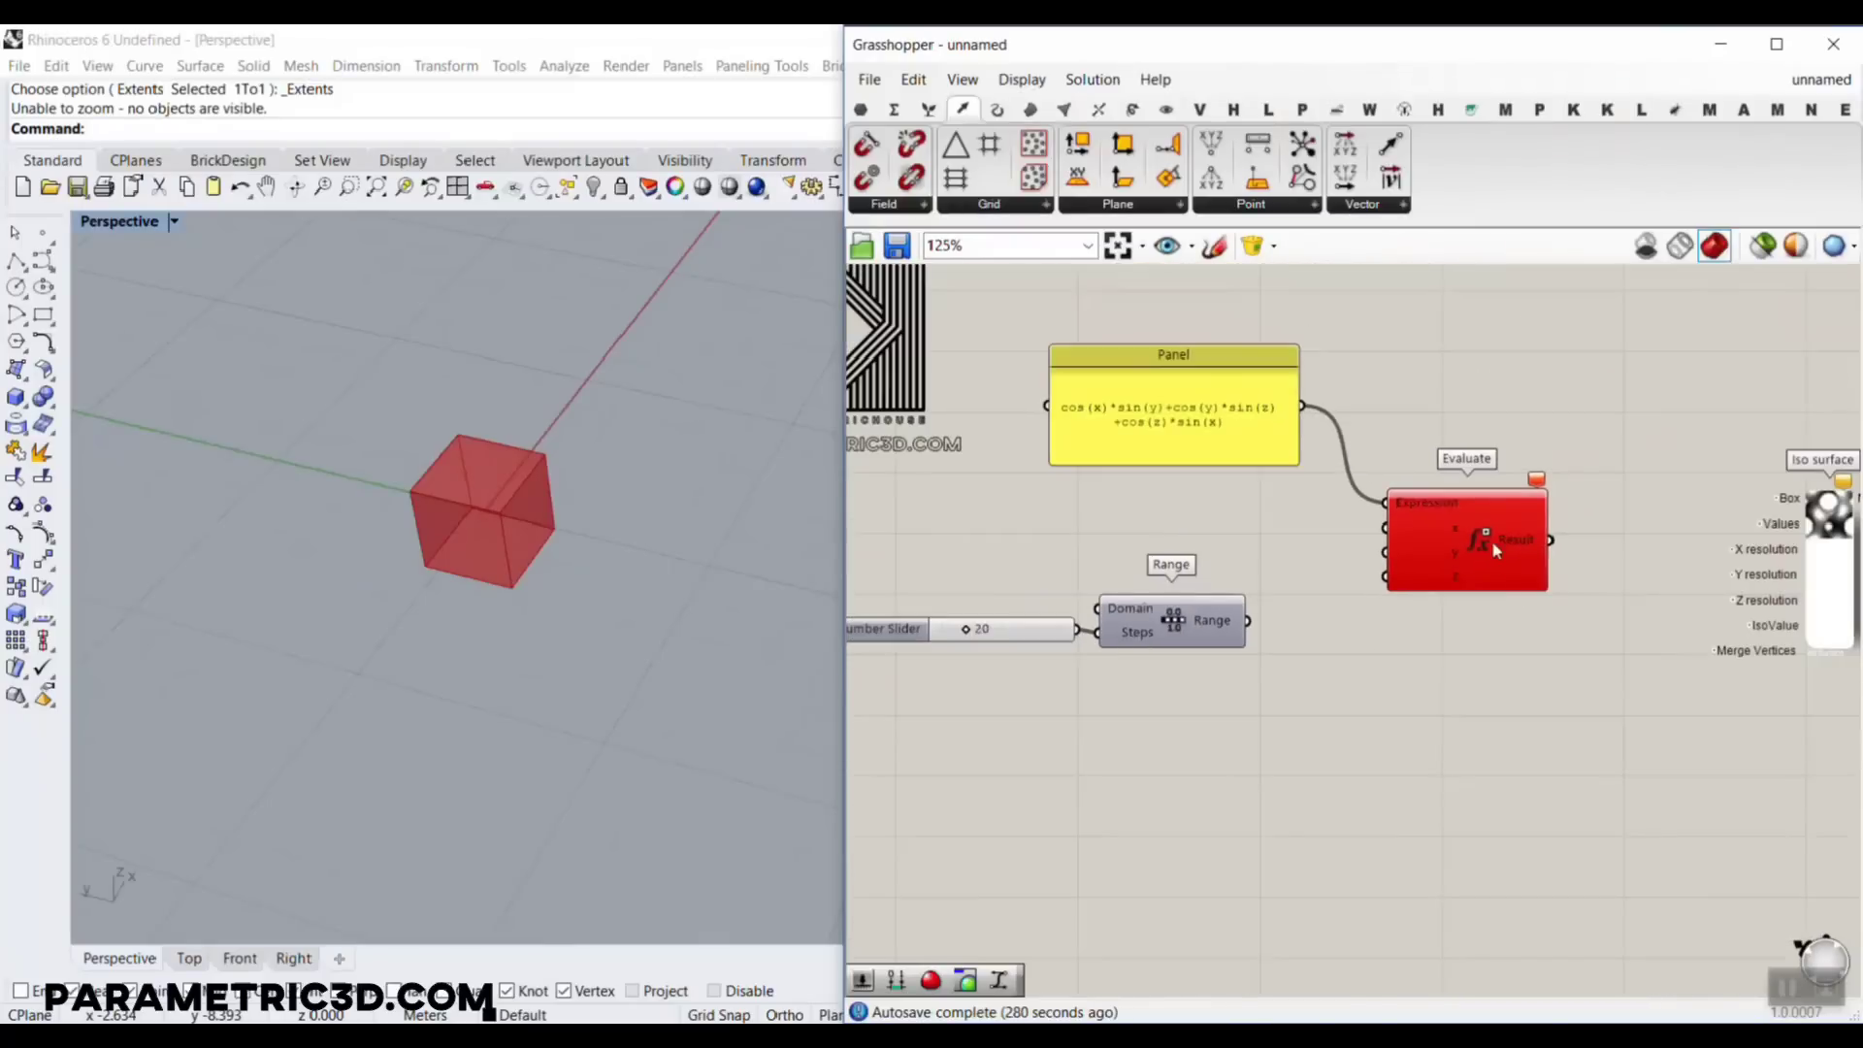
left_click_drag(1525, 534, 1580, 534)
scroll(1320, 585, "up", 2)
mouse_move(1237, 627)
left_mouse_down()
mouse_move(1330, 553)
mouse_move(1455, 511)
mouse_move(1307, 603)
mouse_move(1460, 550)
mouse_move(1429, 613)
mouse_move(1445, 606)
left_mouse_up()
key("Escape")
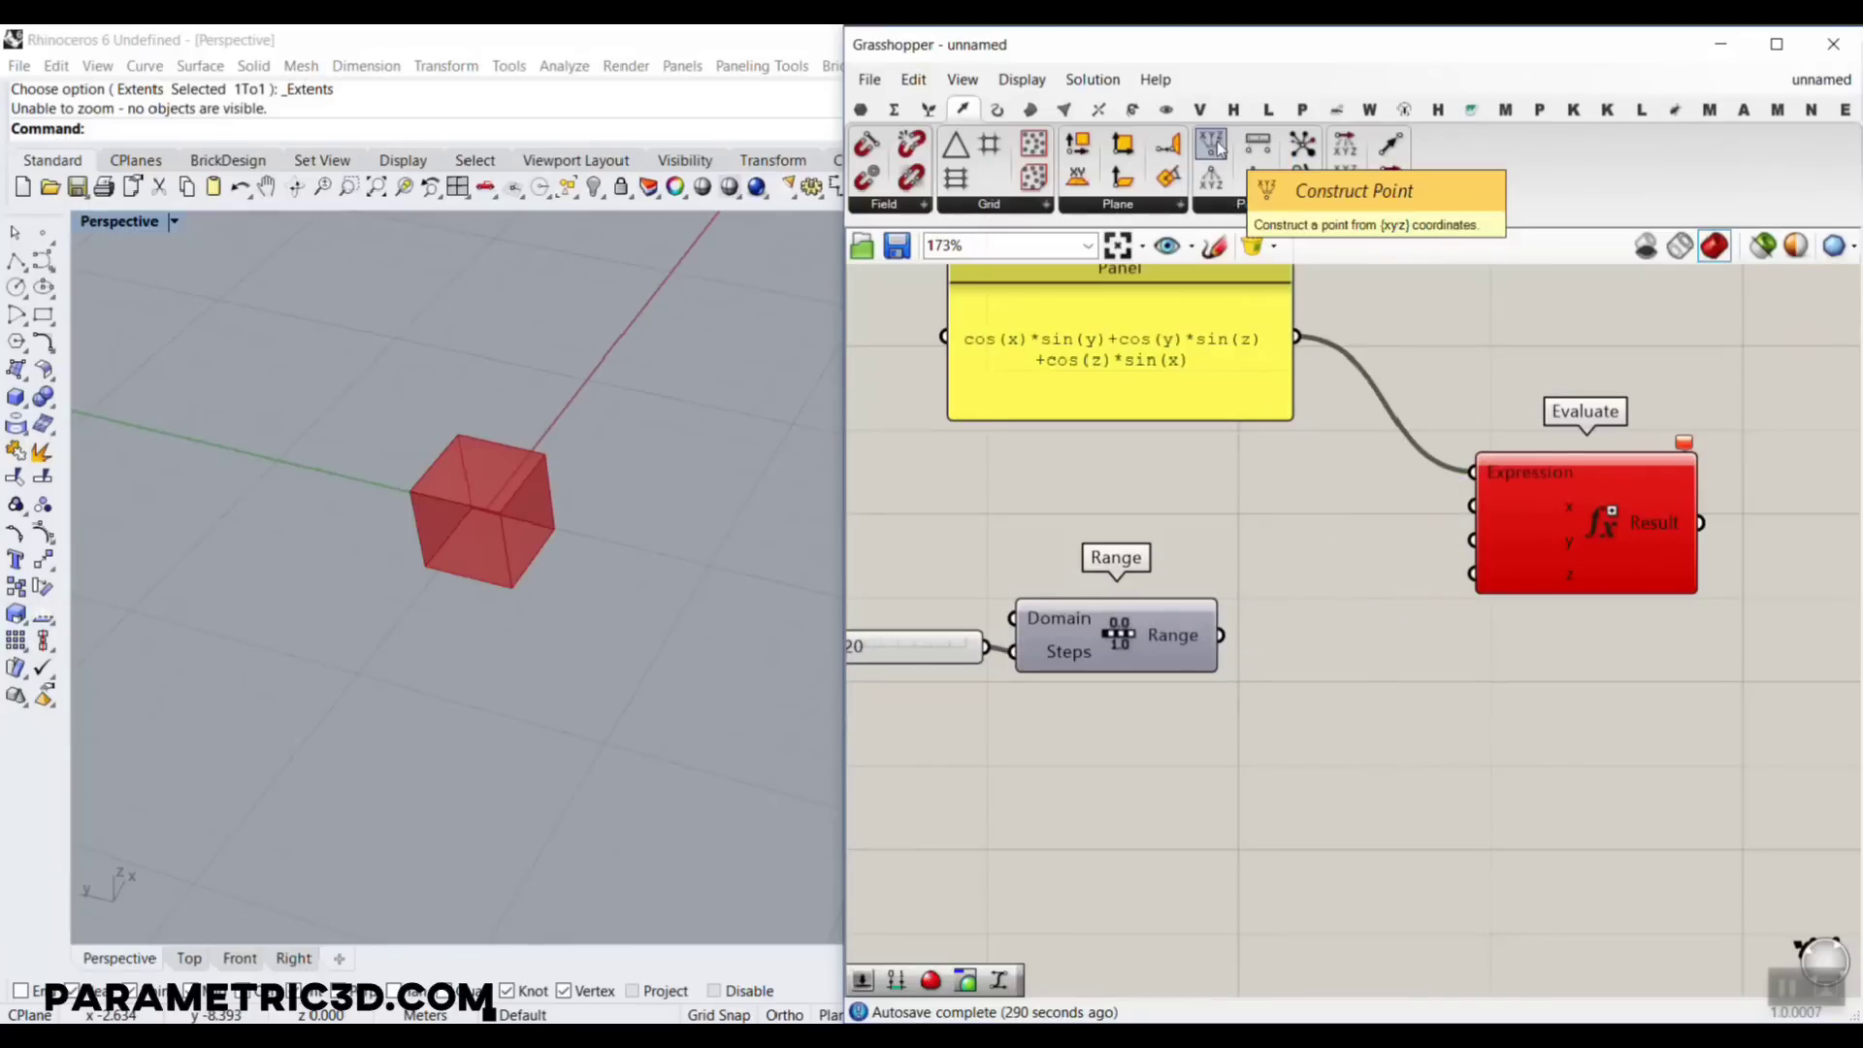
Add a Construct Point component below Evaluate and connect the Range output to its X, Y and Z coordinates
left_click_drag(1225, 171, 1424, 715)
scroll(1424, 691, "up", 2)
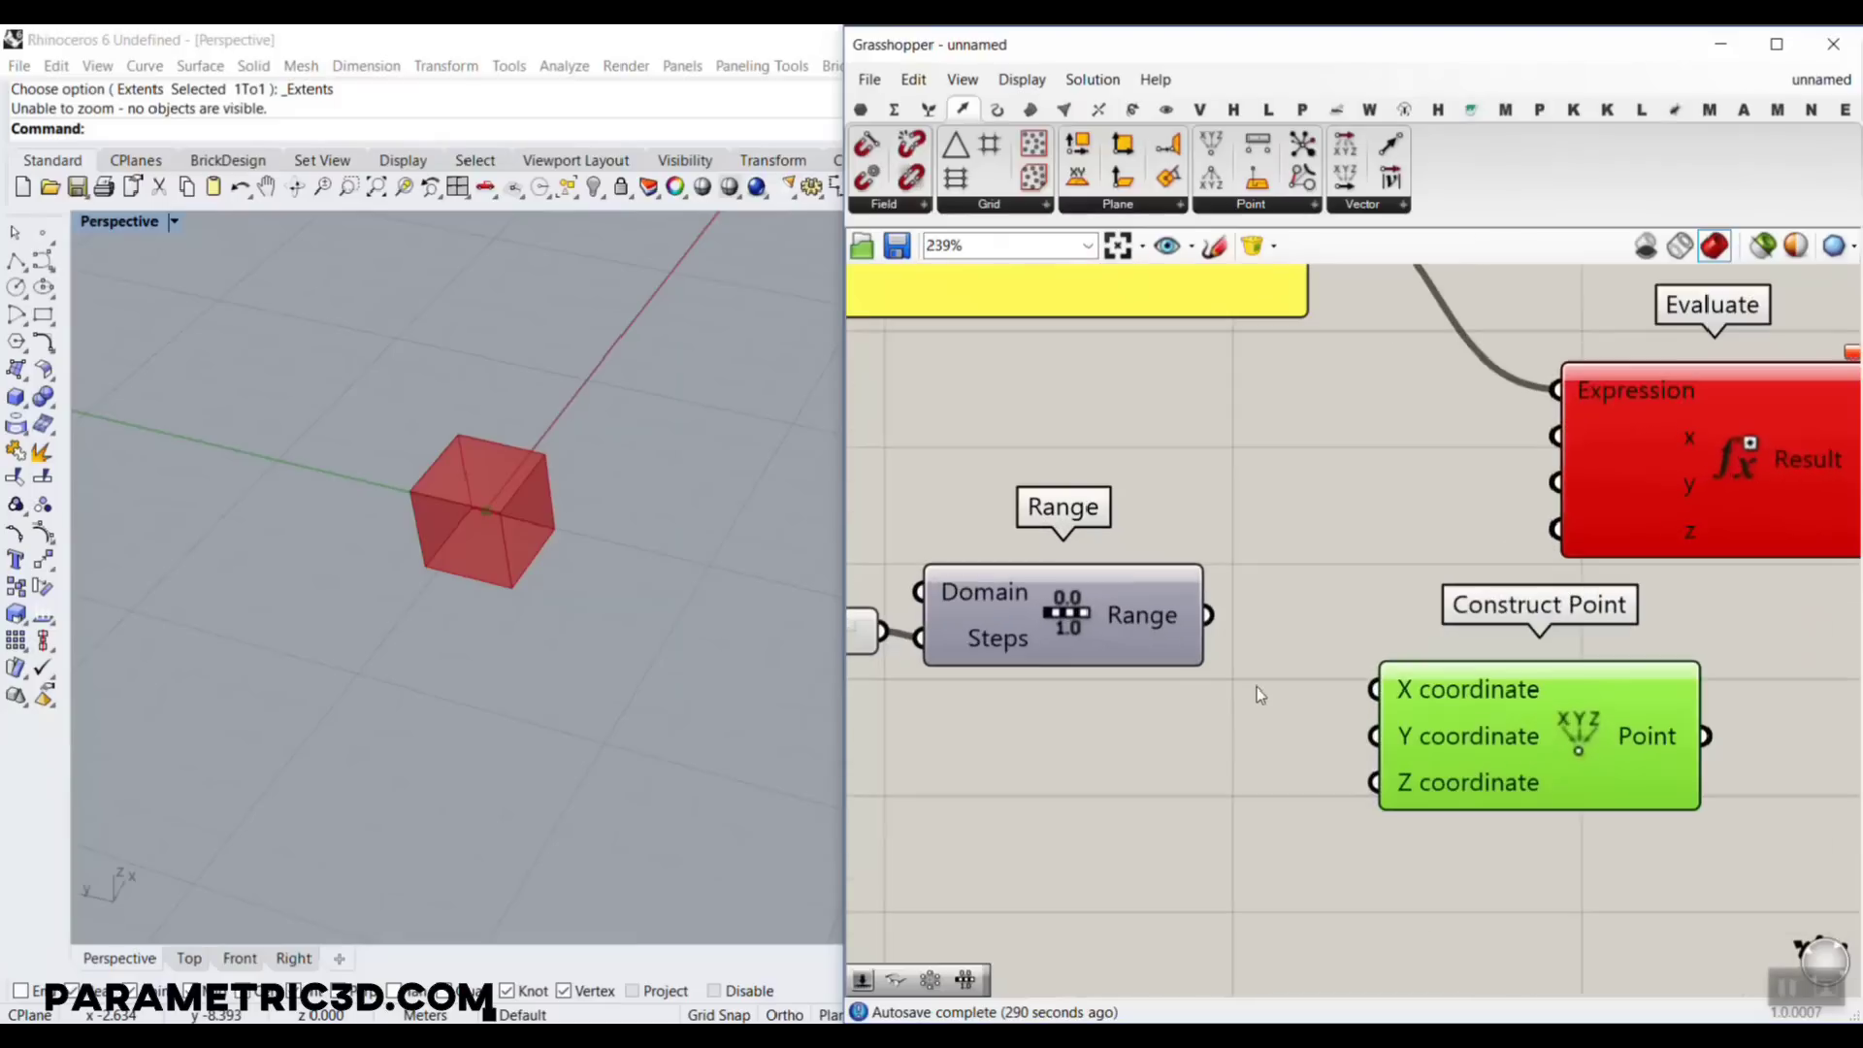
left_click_drag(1207, 615, 1377, 690)
left_click_drag(1191, 636, 1374, 735)
left_click_drag(1230, 640, 1373, 782)
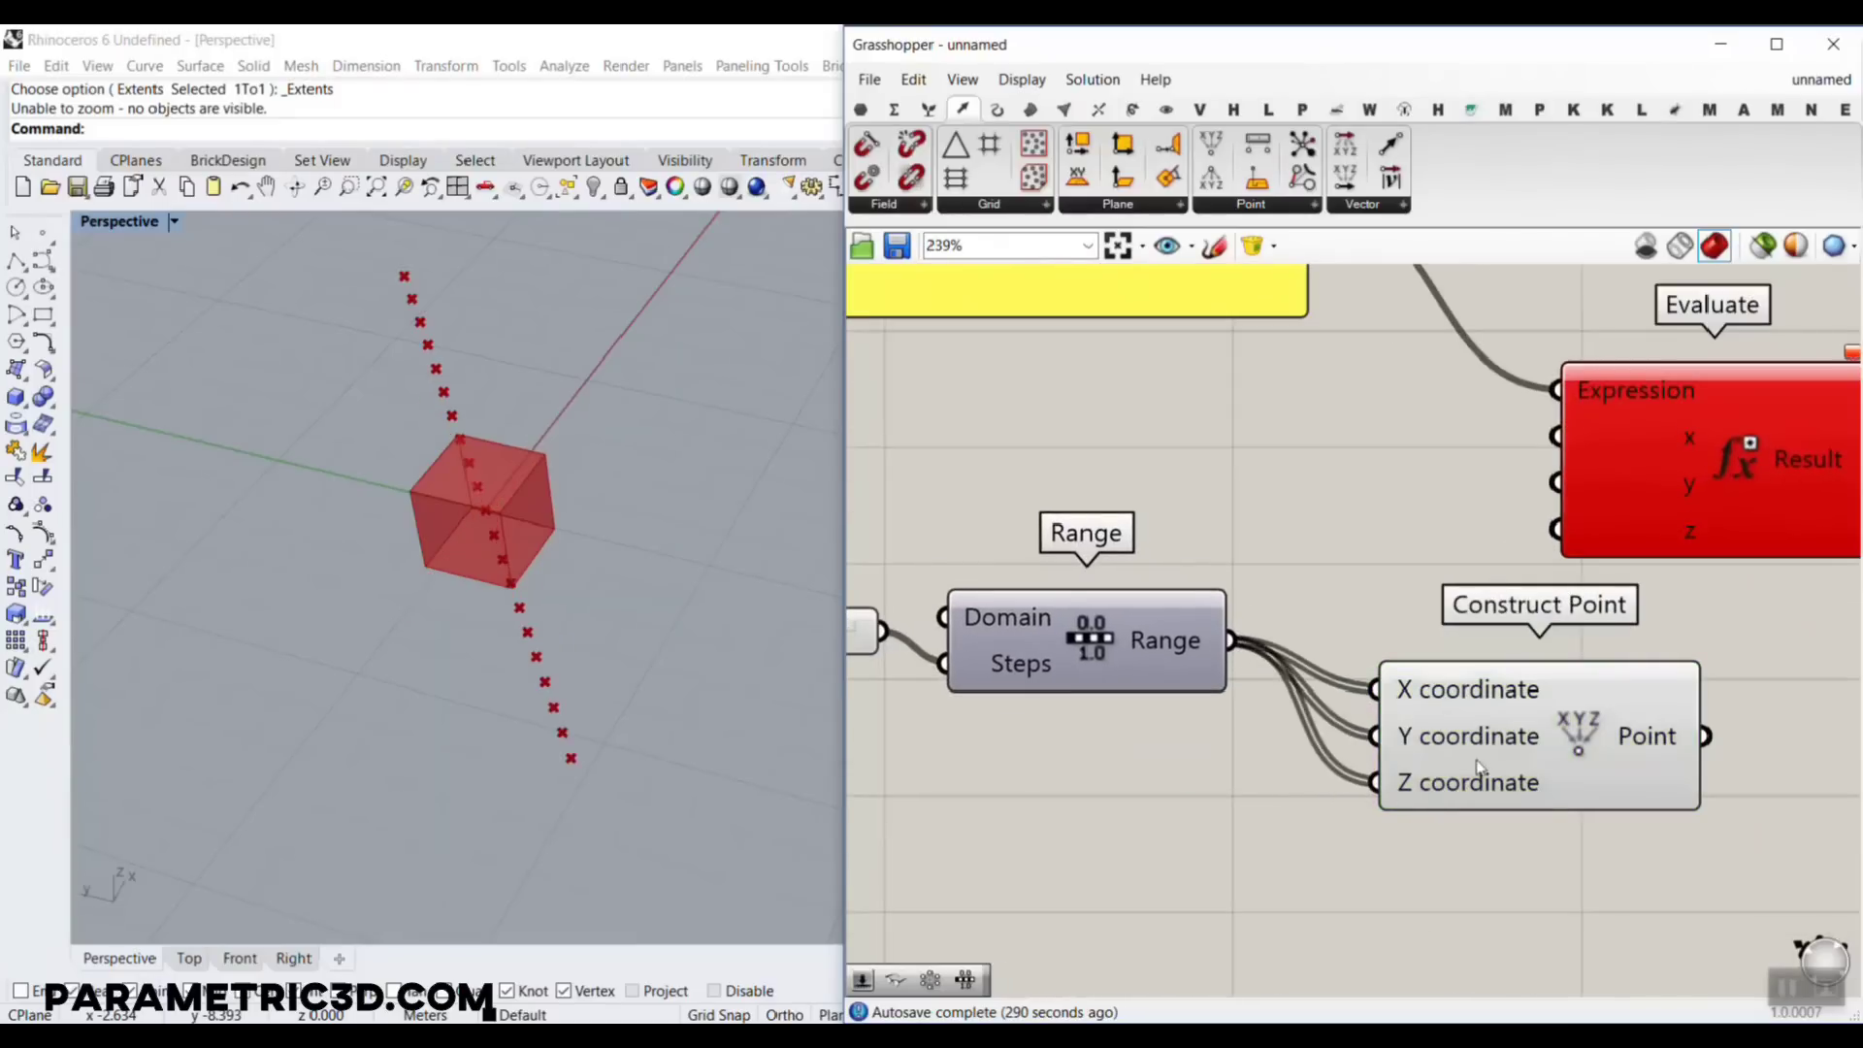
left_click_drag(1577, 736, 1546, 736)
right_click_drag(406, 591, 493, 745)
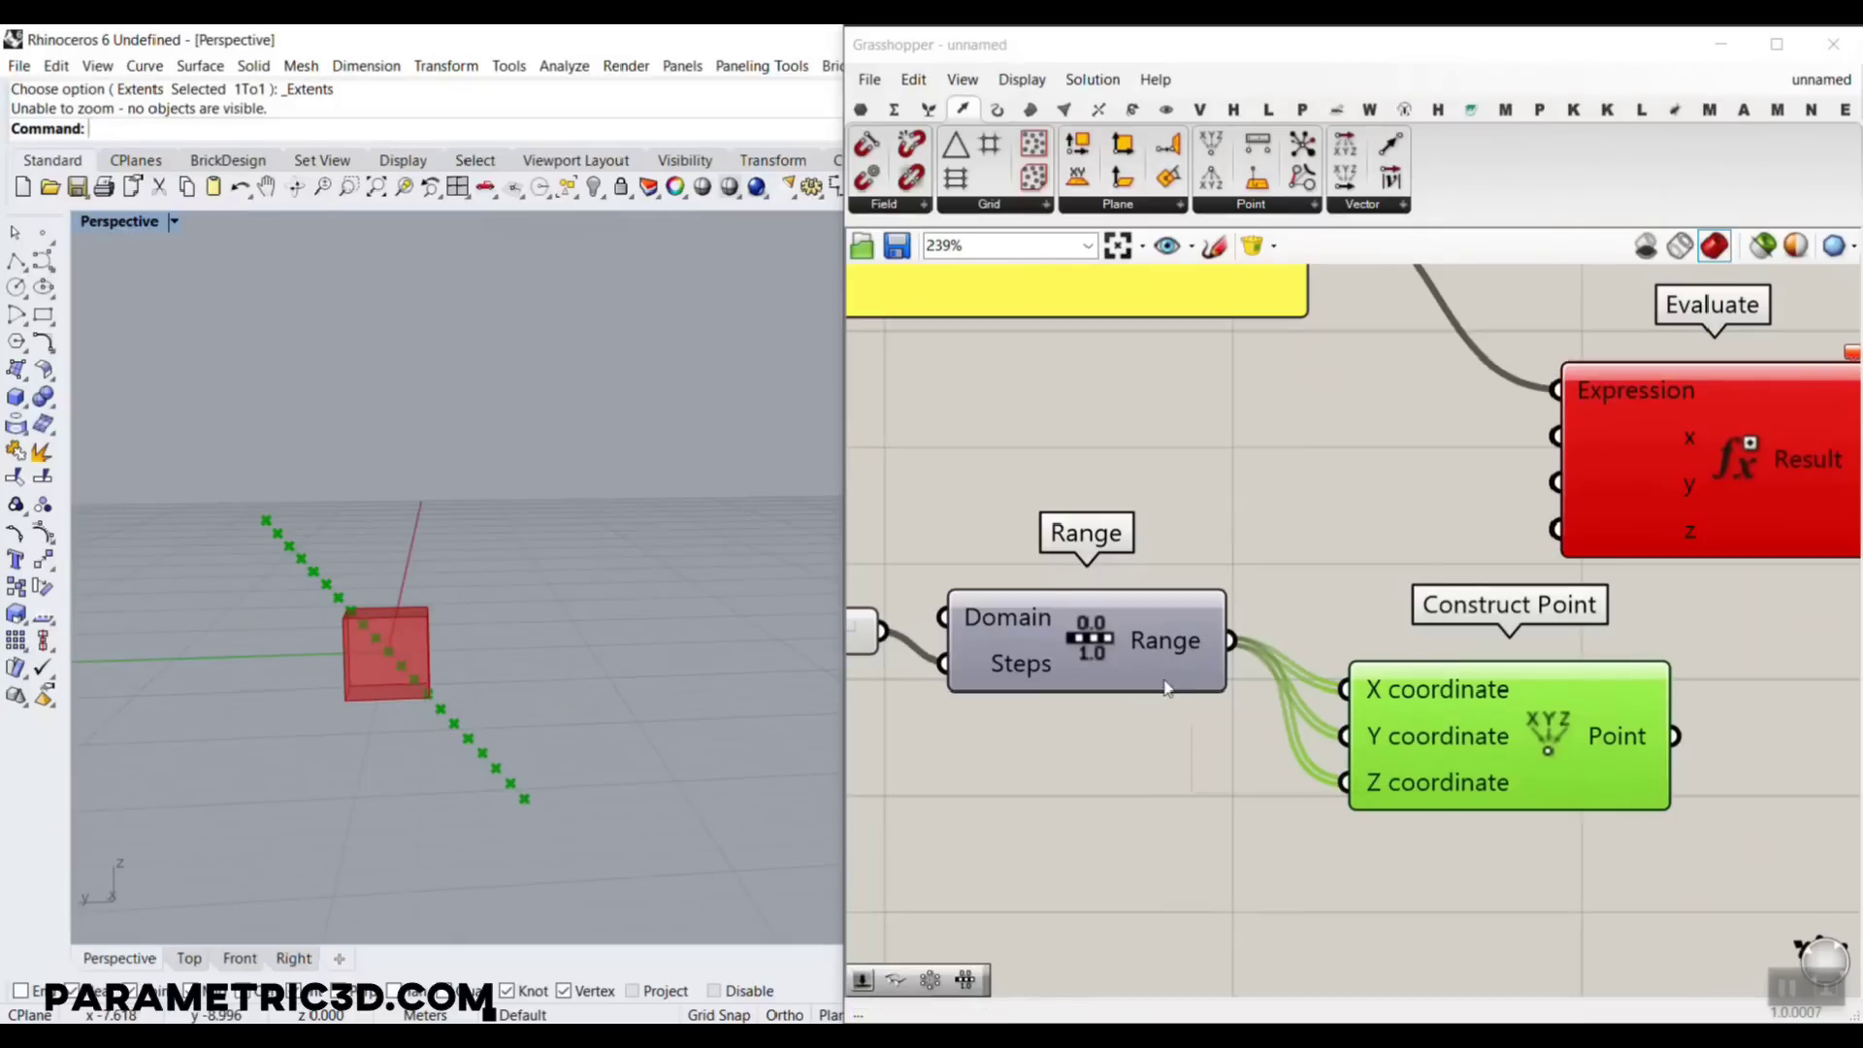
mouse_move(1180, 640)
mouse_move(351, 583)
right_mouse_down()
mouse_move(427, 645)
mouse_move(403, 675)
mouse_move(403, 615)
mouse_move(393, 685)
mouse_move(442, 617)
right_mouse_up()
mouse_move(405, 607)
left_mouse_down()
mouse_move(278, 666)
mouse_move(372, 735)
mouse_move(366, 799)
mouse_move(406, 809)
left_mouse_up()
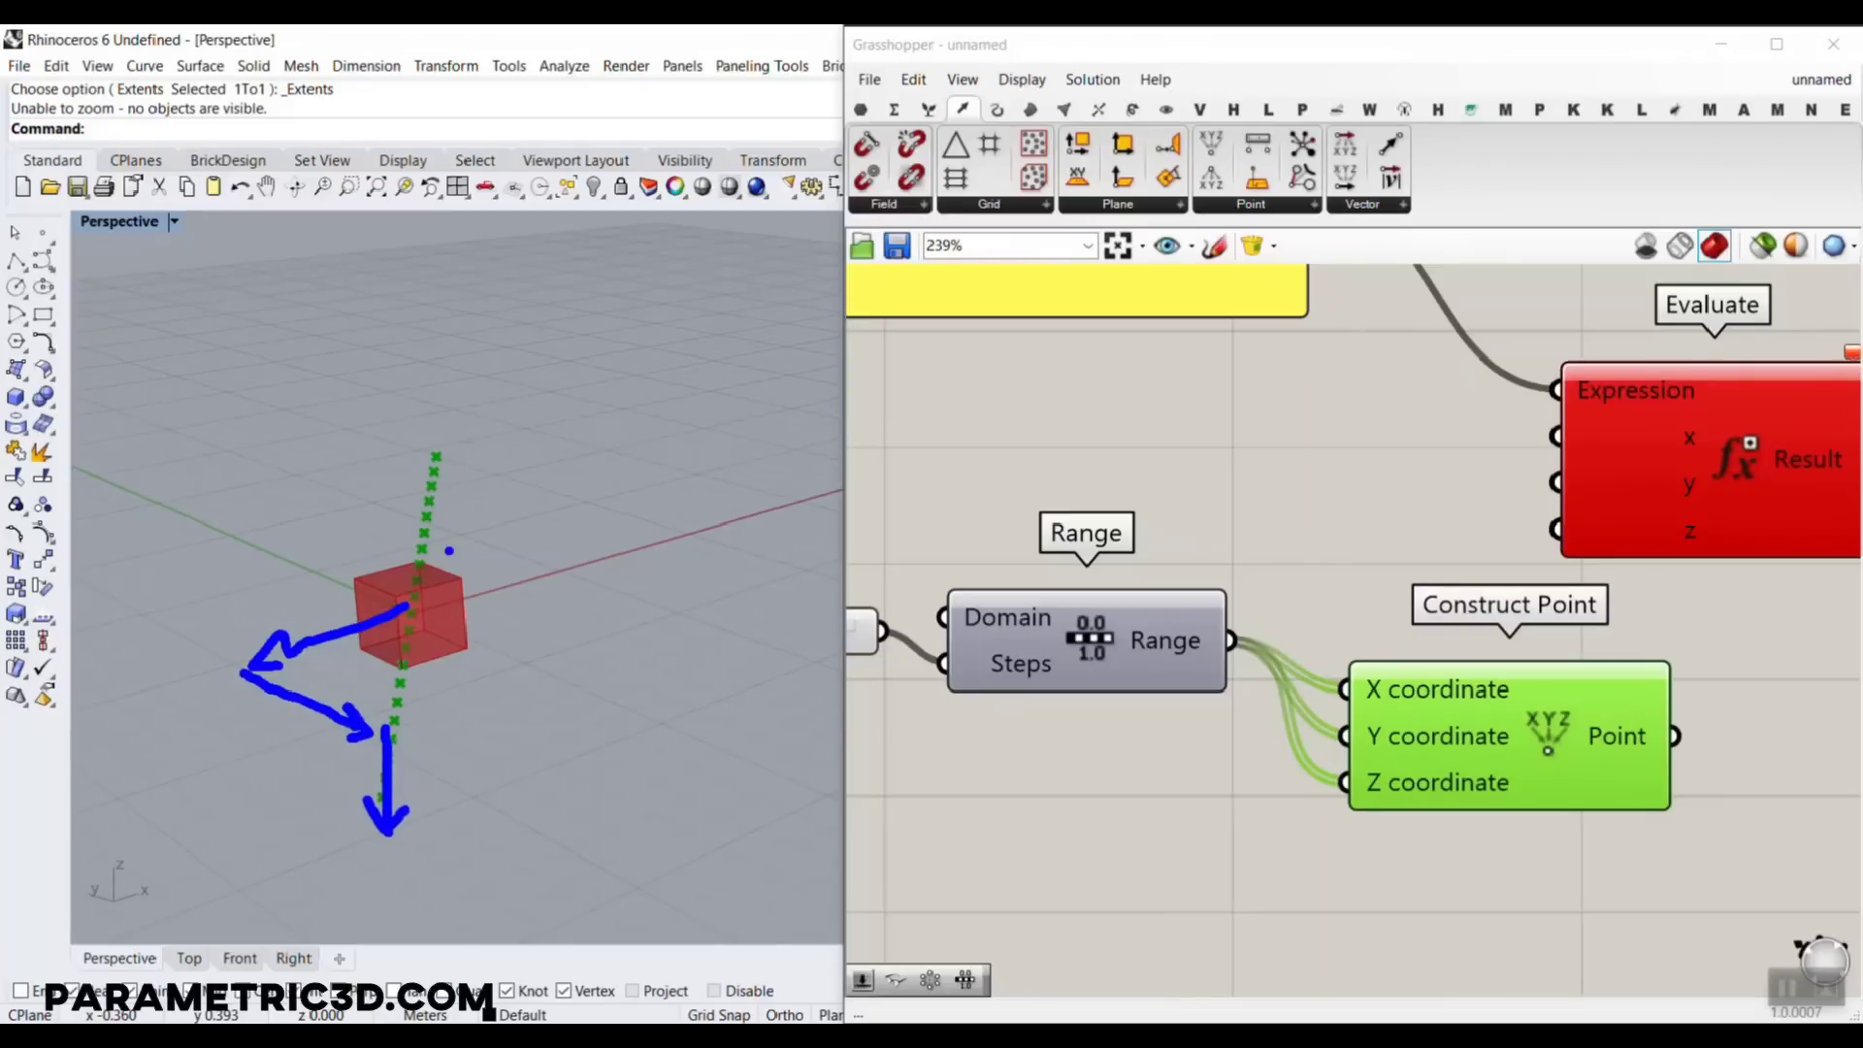
key("Escape")
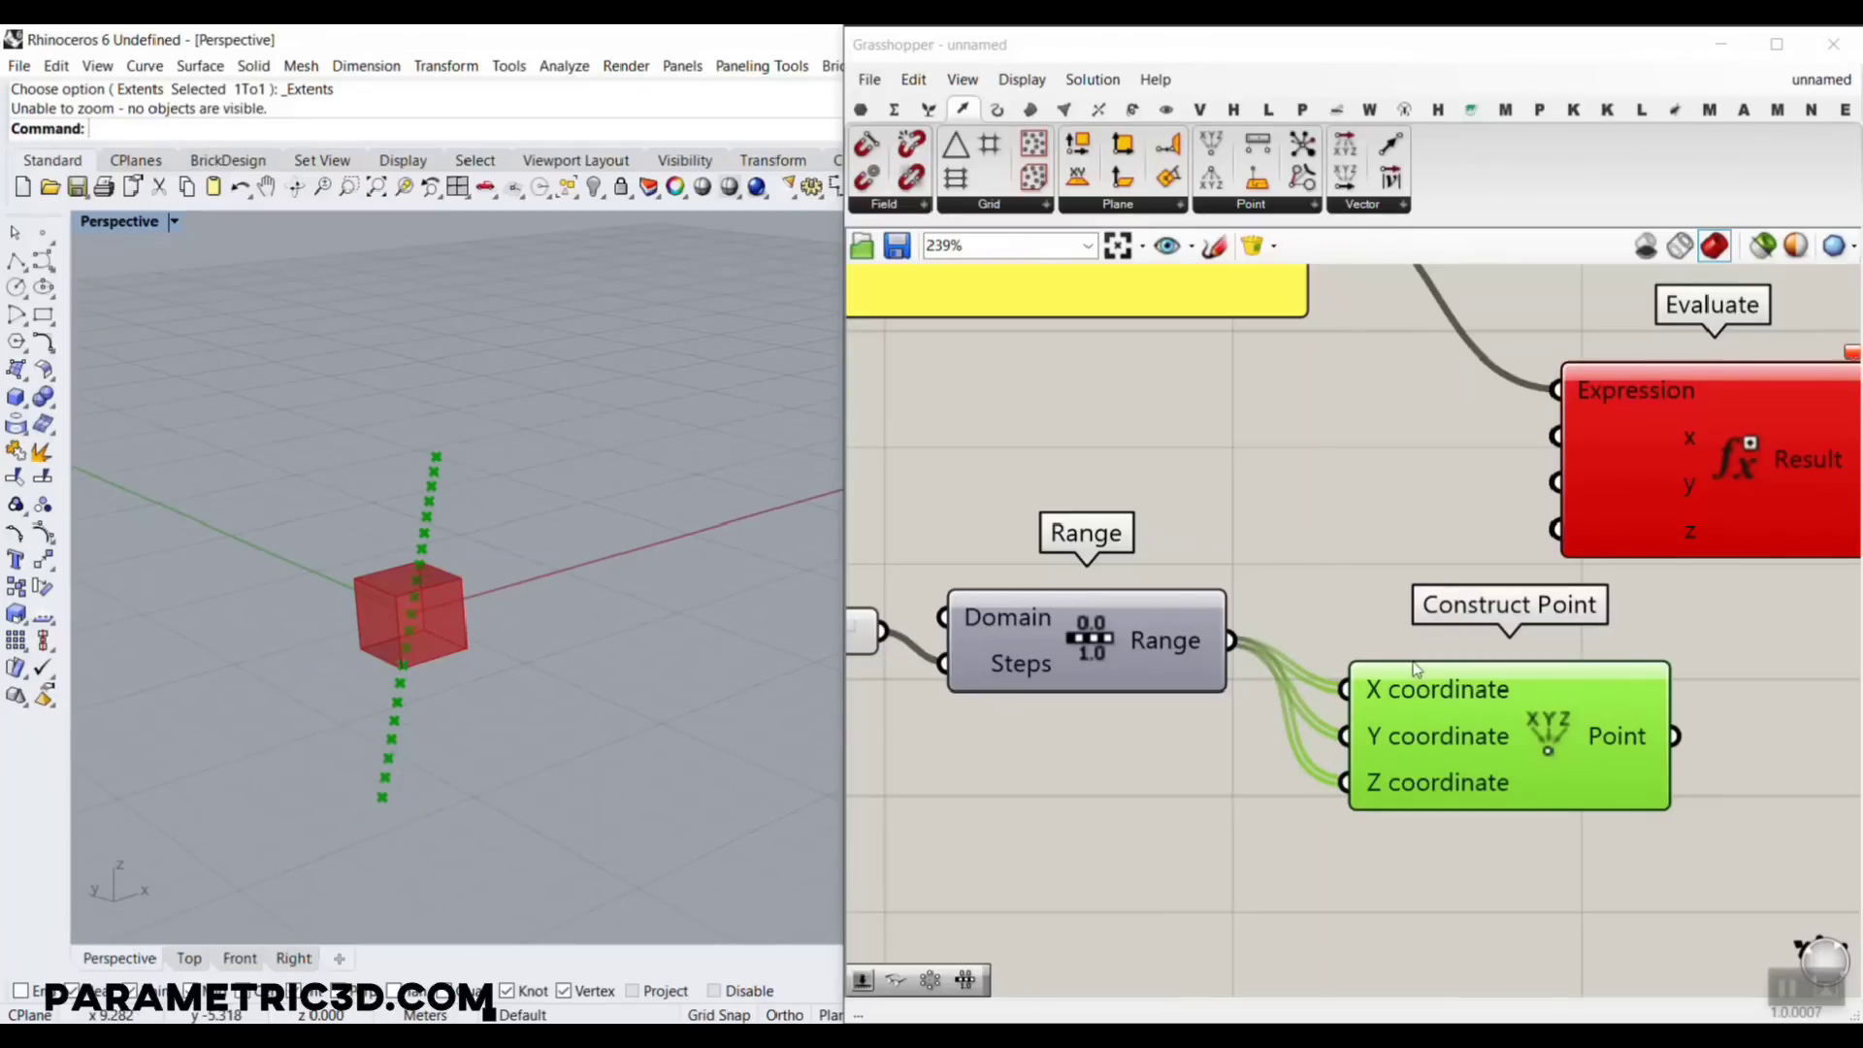
Move the Evaluate and Construct Point components further away from the Range component to make room between them
right_click_drag(1412, 663, 1223, 657)
scroll(1223, 657, "down", 2)
left_click_drag(1377, 553, 1510, 486)
left_click_drag(1261, 689, 1344, 639)
scroll(1088, 692, "up", 3)
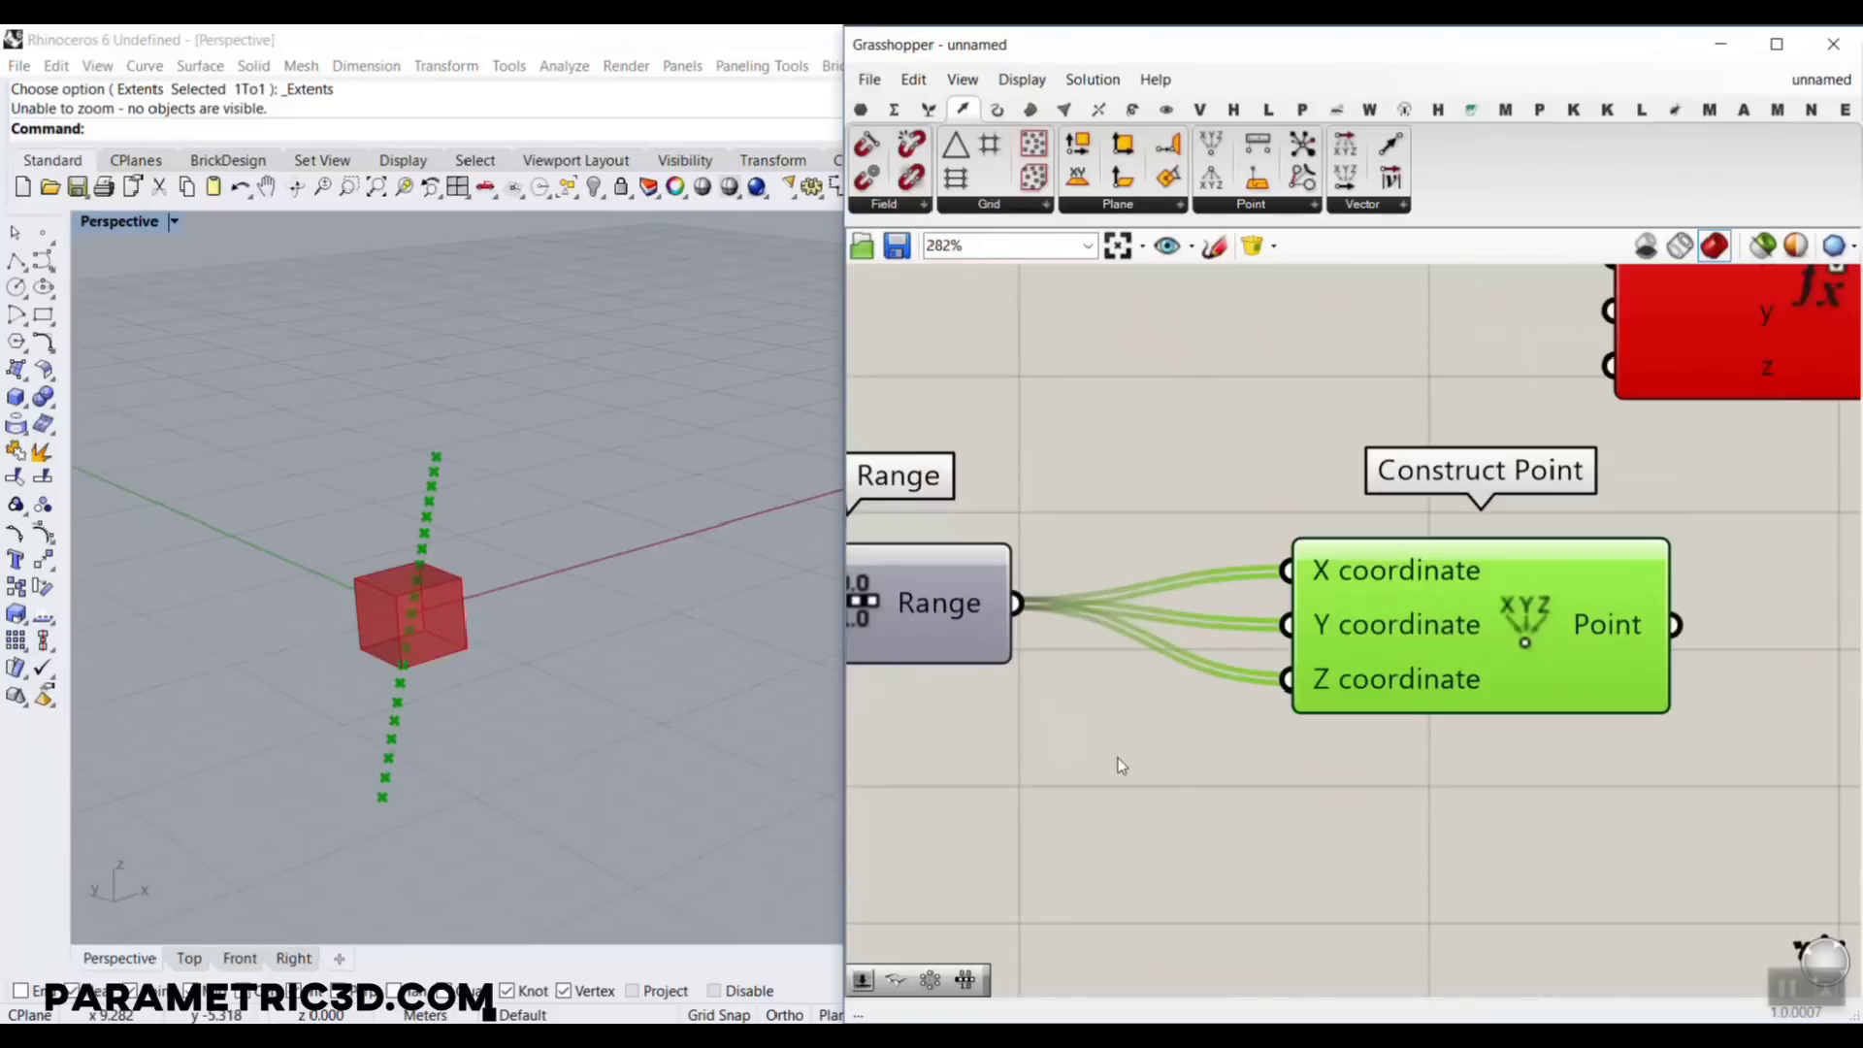
Add a Cross Reference component below the wires between Range and Construct Point
double_click(1119, 758)
type("cross")
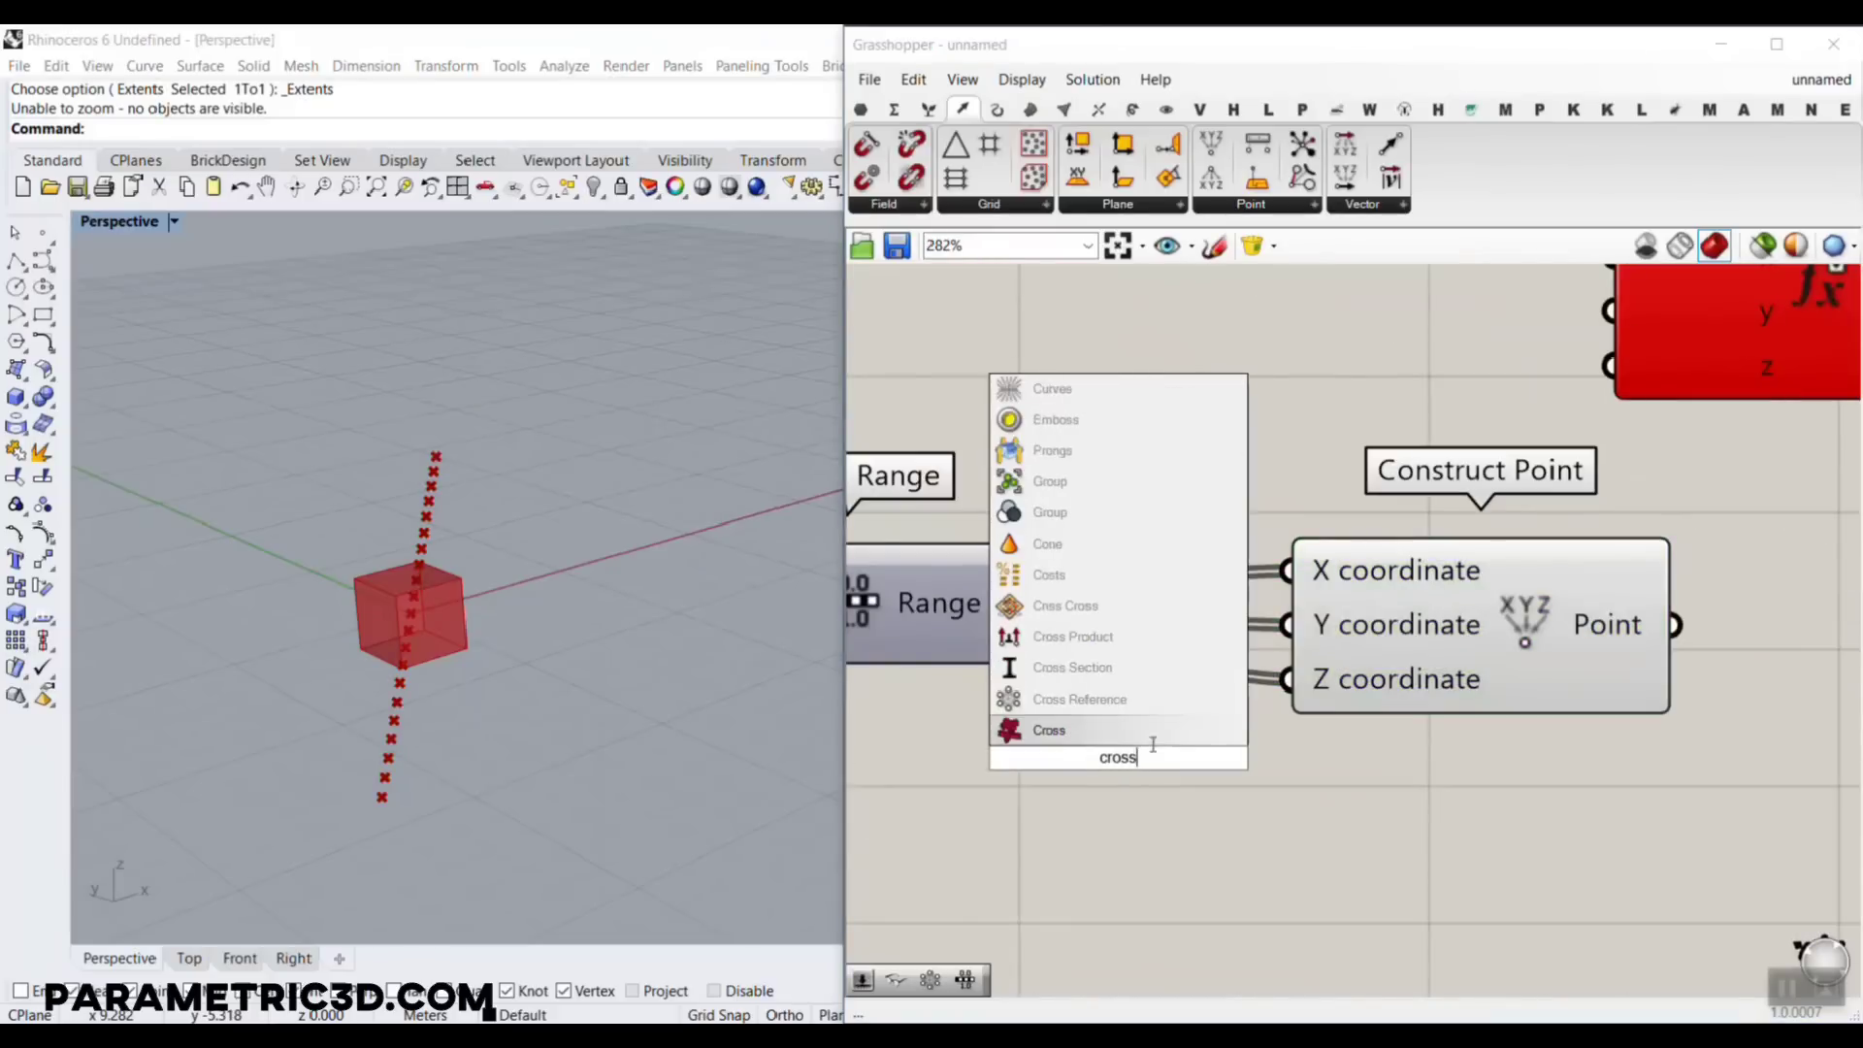
left_click(1130, 700)
scroll(1132, 706, "down", 2)
left_click_drag(1228, 840, 1262, 893)
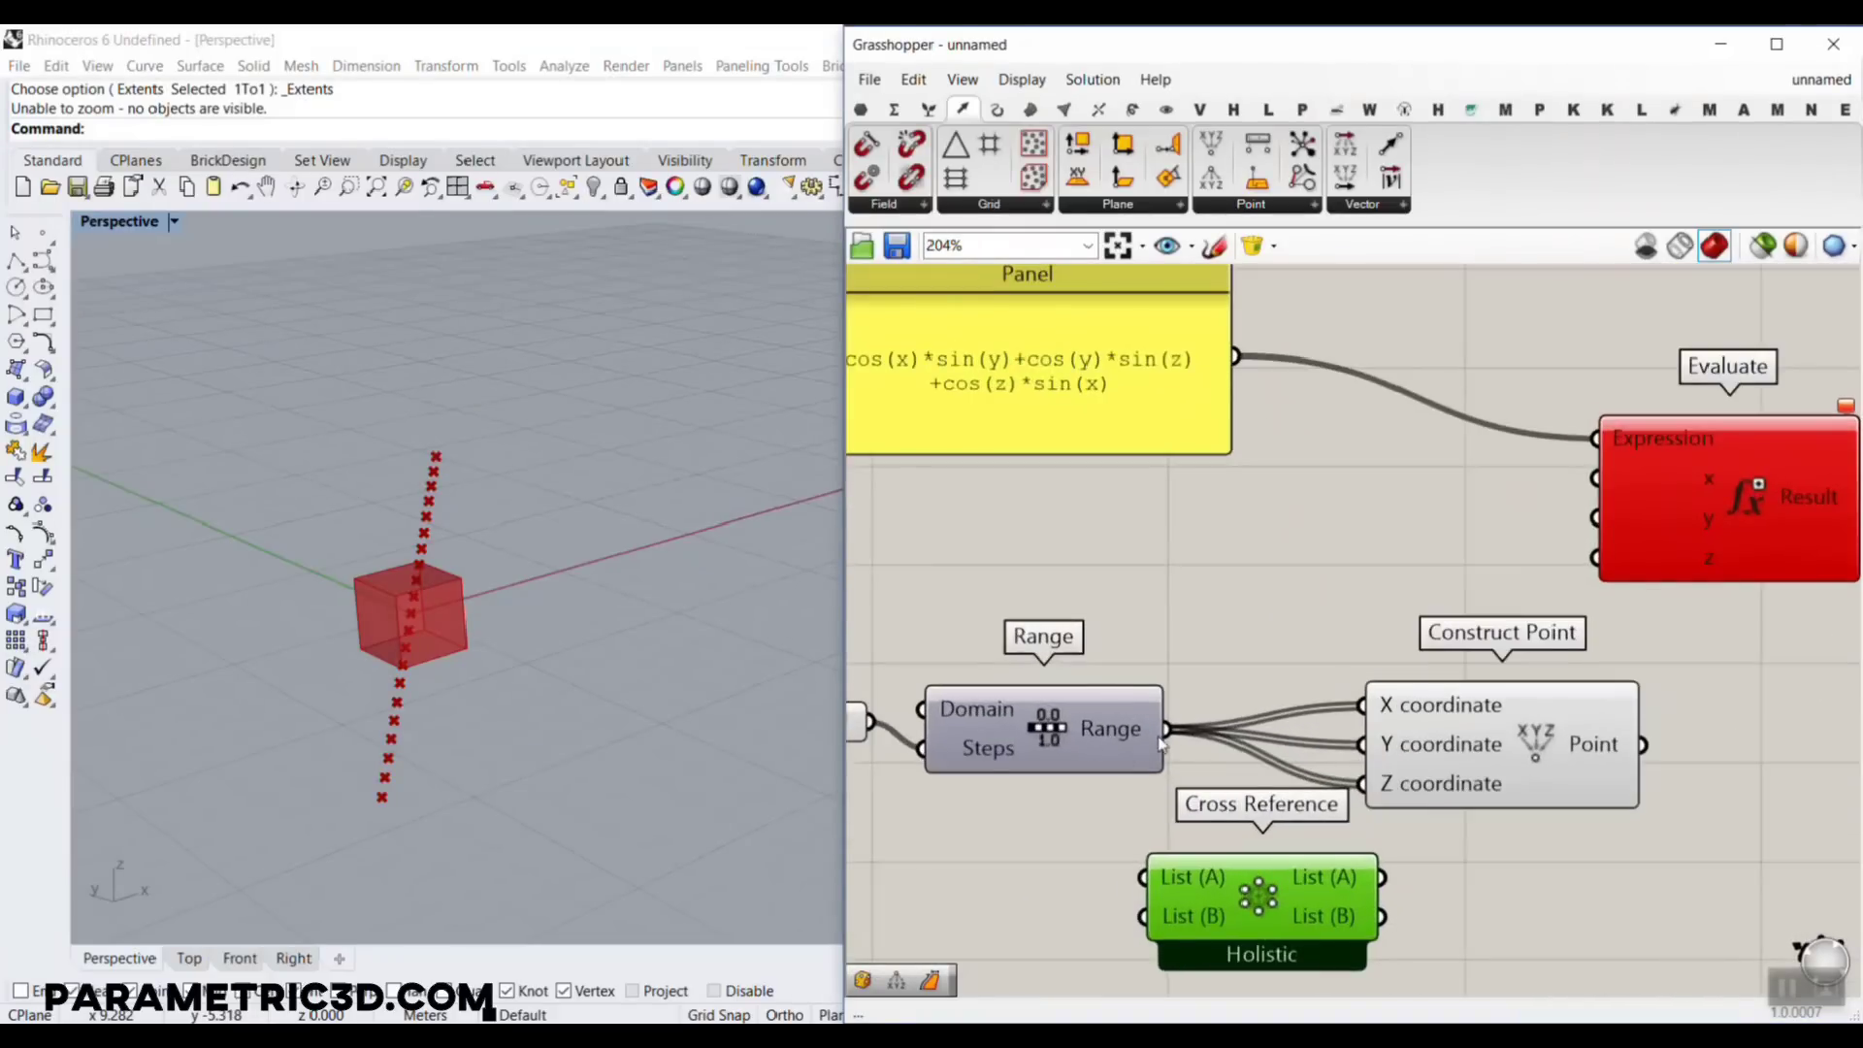
Shift the slider and Range away from Construct Point and place Cross Reference in the gap between Range and Construct Point
right_click_drag(1077, 669, 1394, 596)
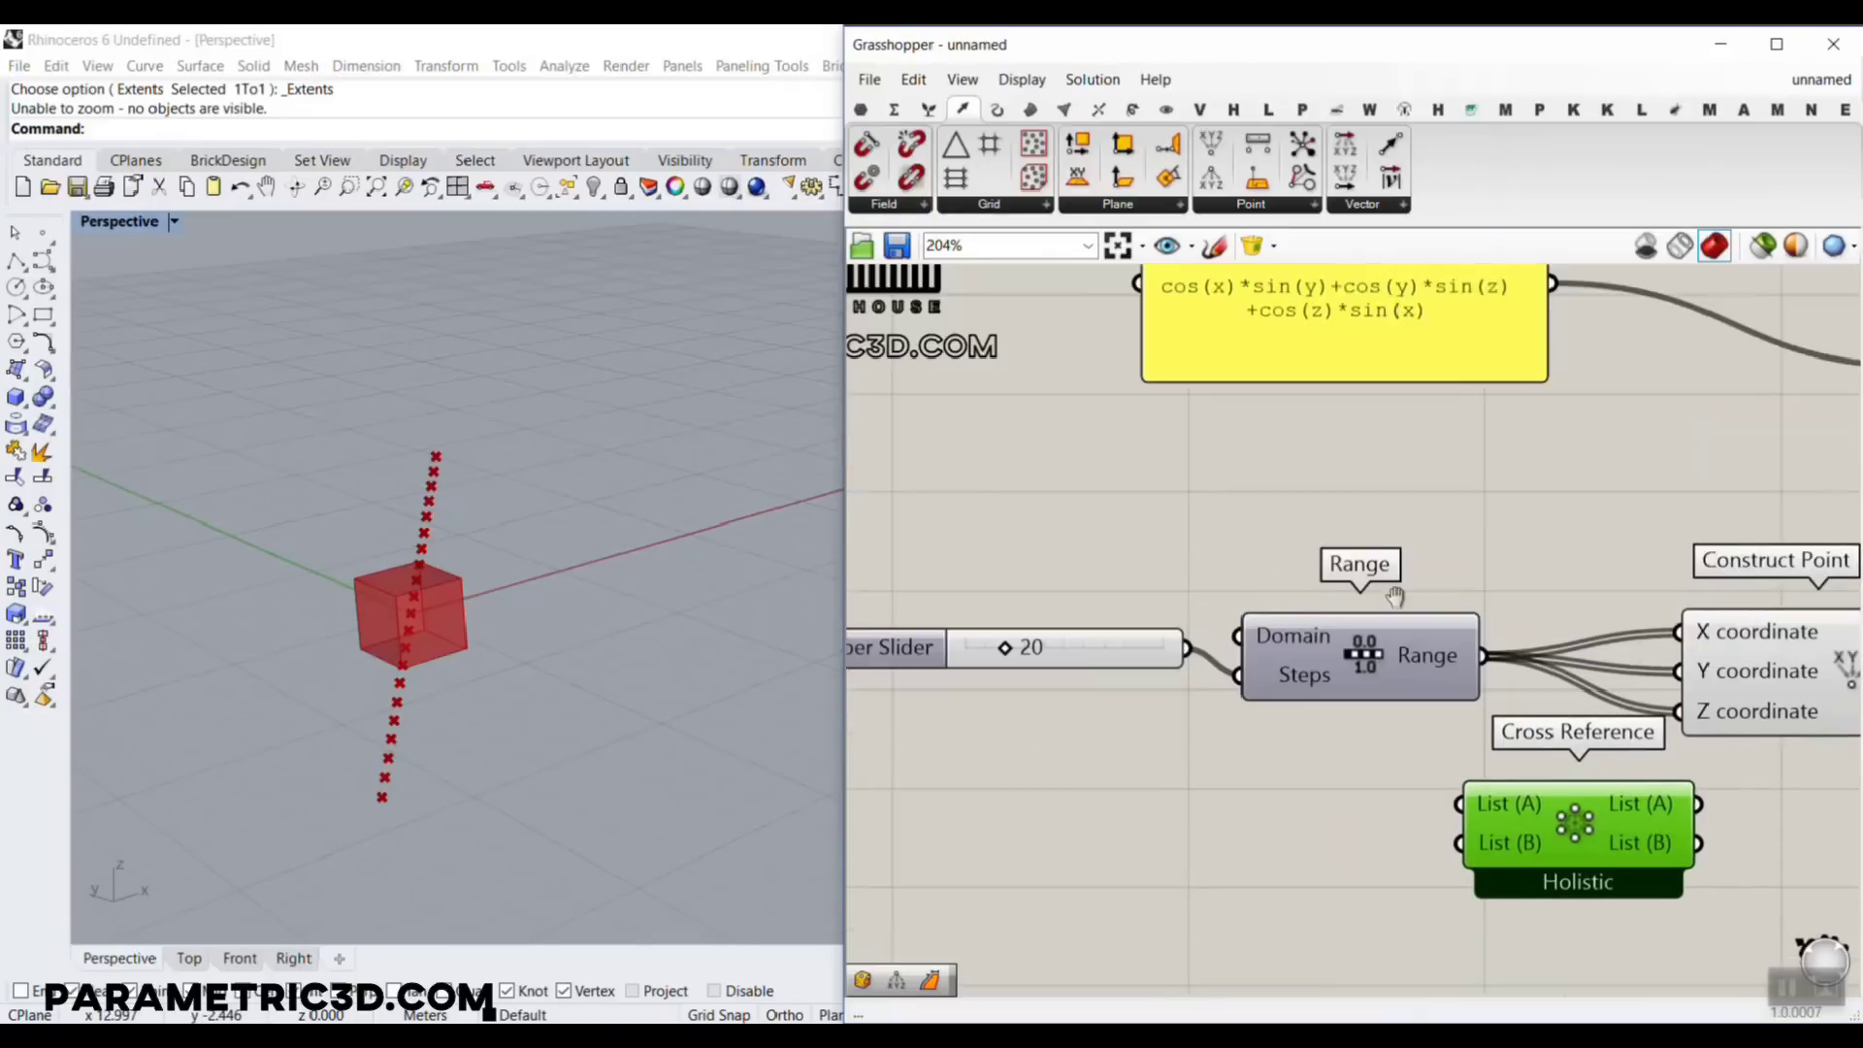
left_click_drag(1376, 539, 1060, 722)
left_click_drag(1383, 667, 1204, 692)
scroll(1465, 758, "up", 2)
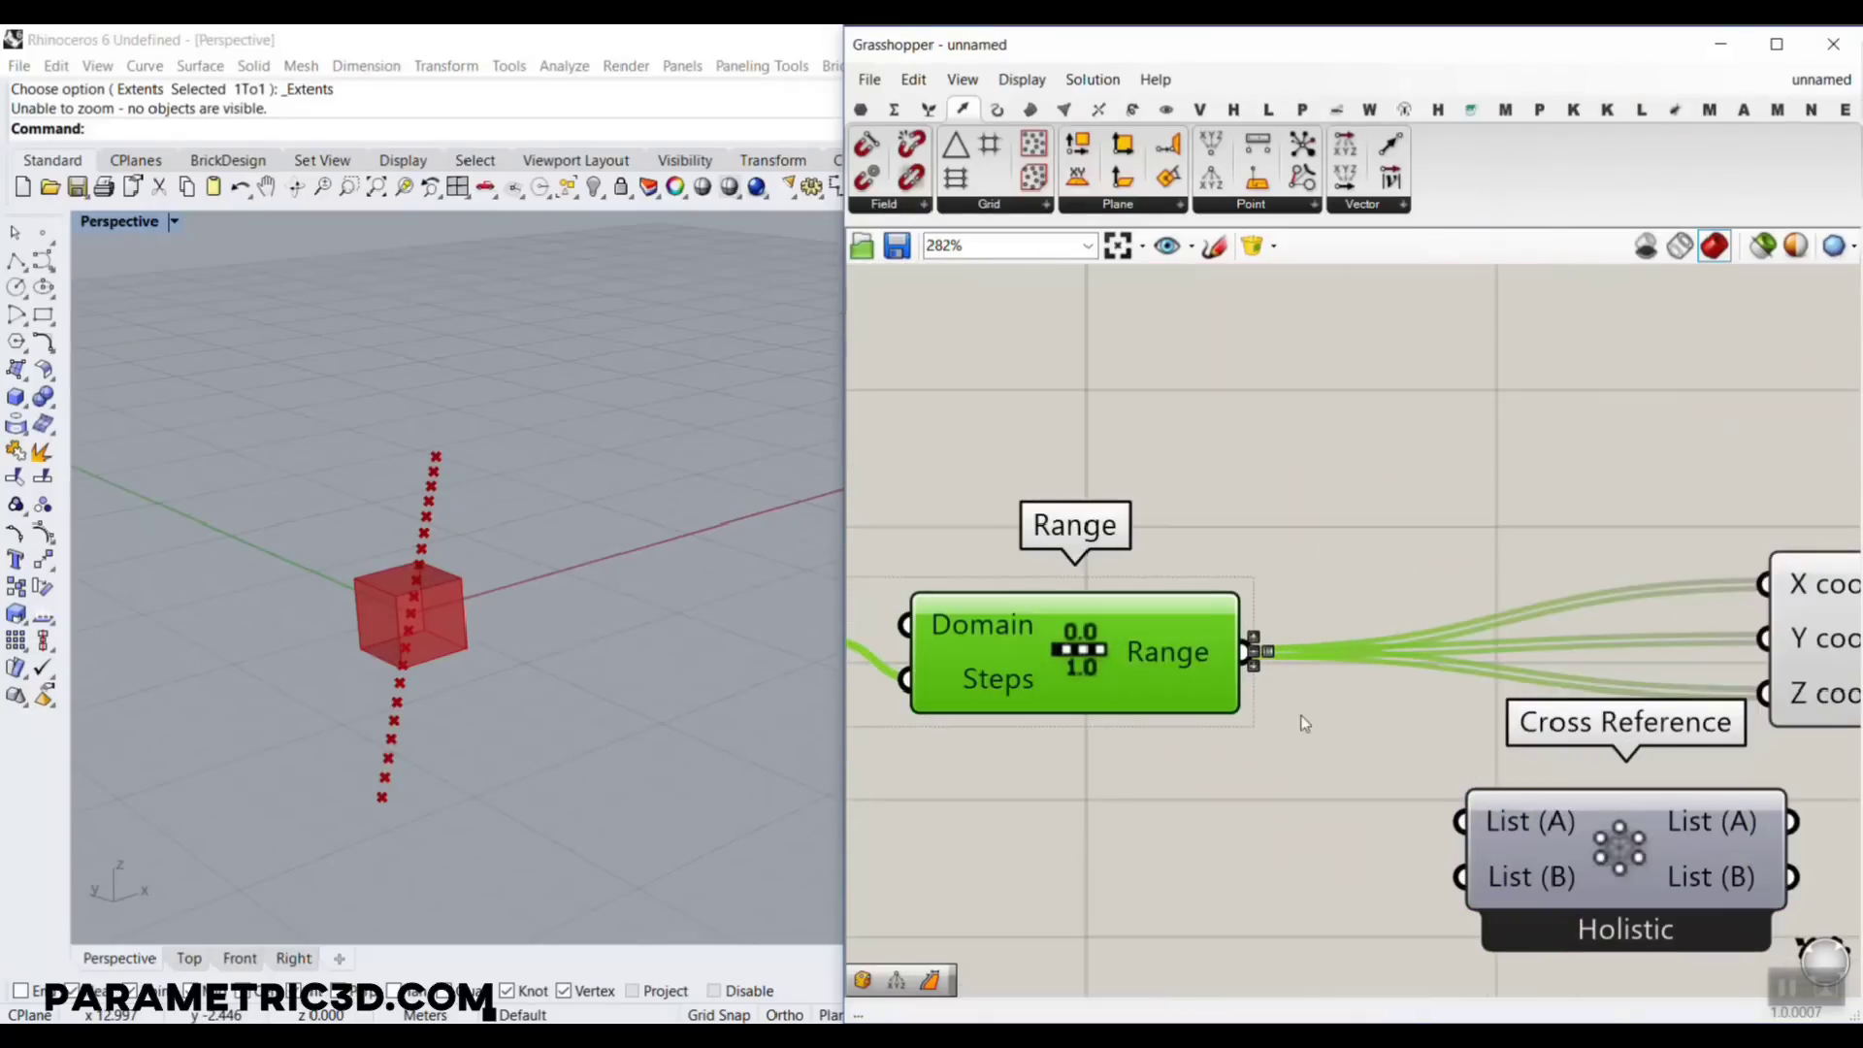
right_click_drag(1303, 723, 958, 691)
left_click_drag(1201, 839, 1136, 652)
Add a third list input to the Cross Reference component below List (B)
scroll(1137, 652, "up", 1)
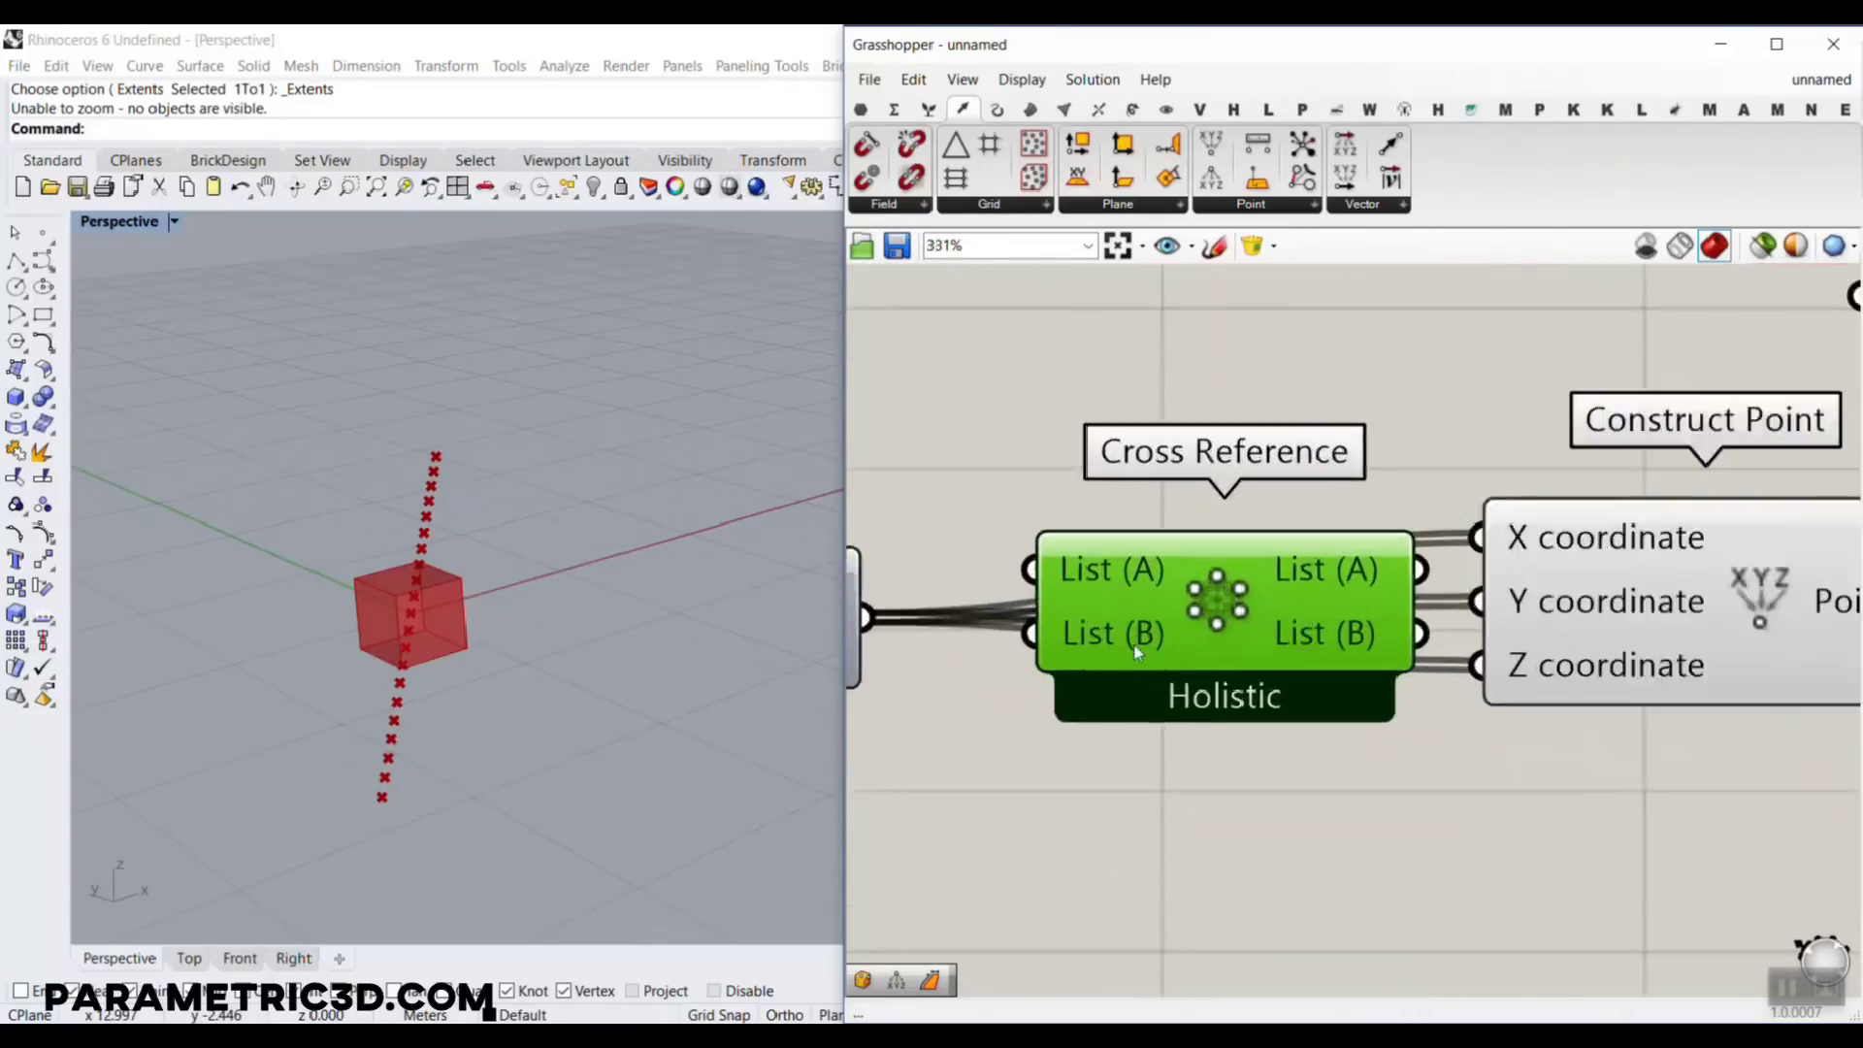
scroll(1137, 652, "up", 4)
left_click(1223, 686)
scroll(1222, 686, "down", 4)
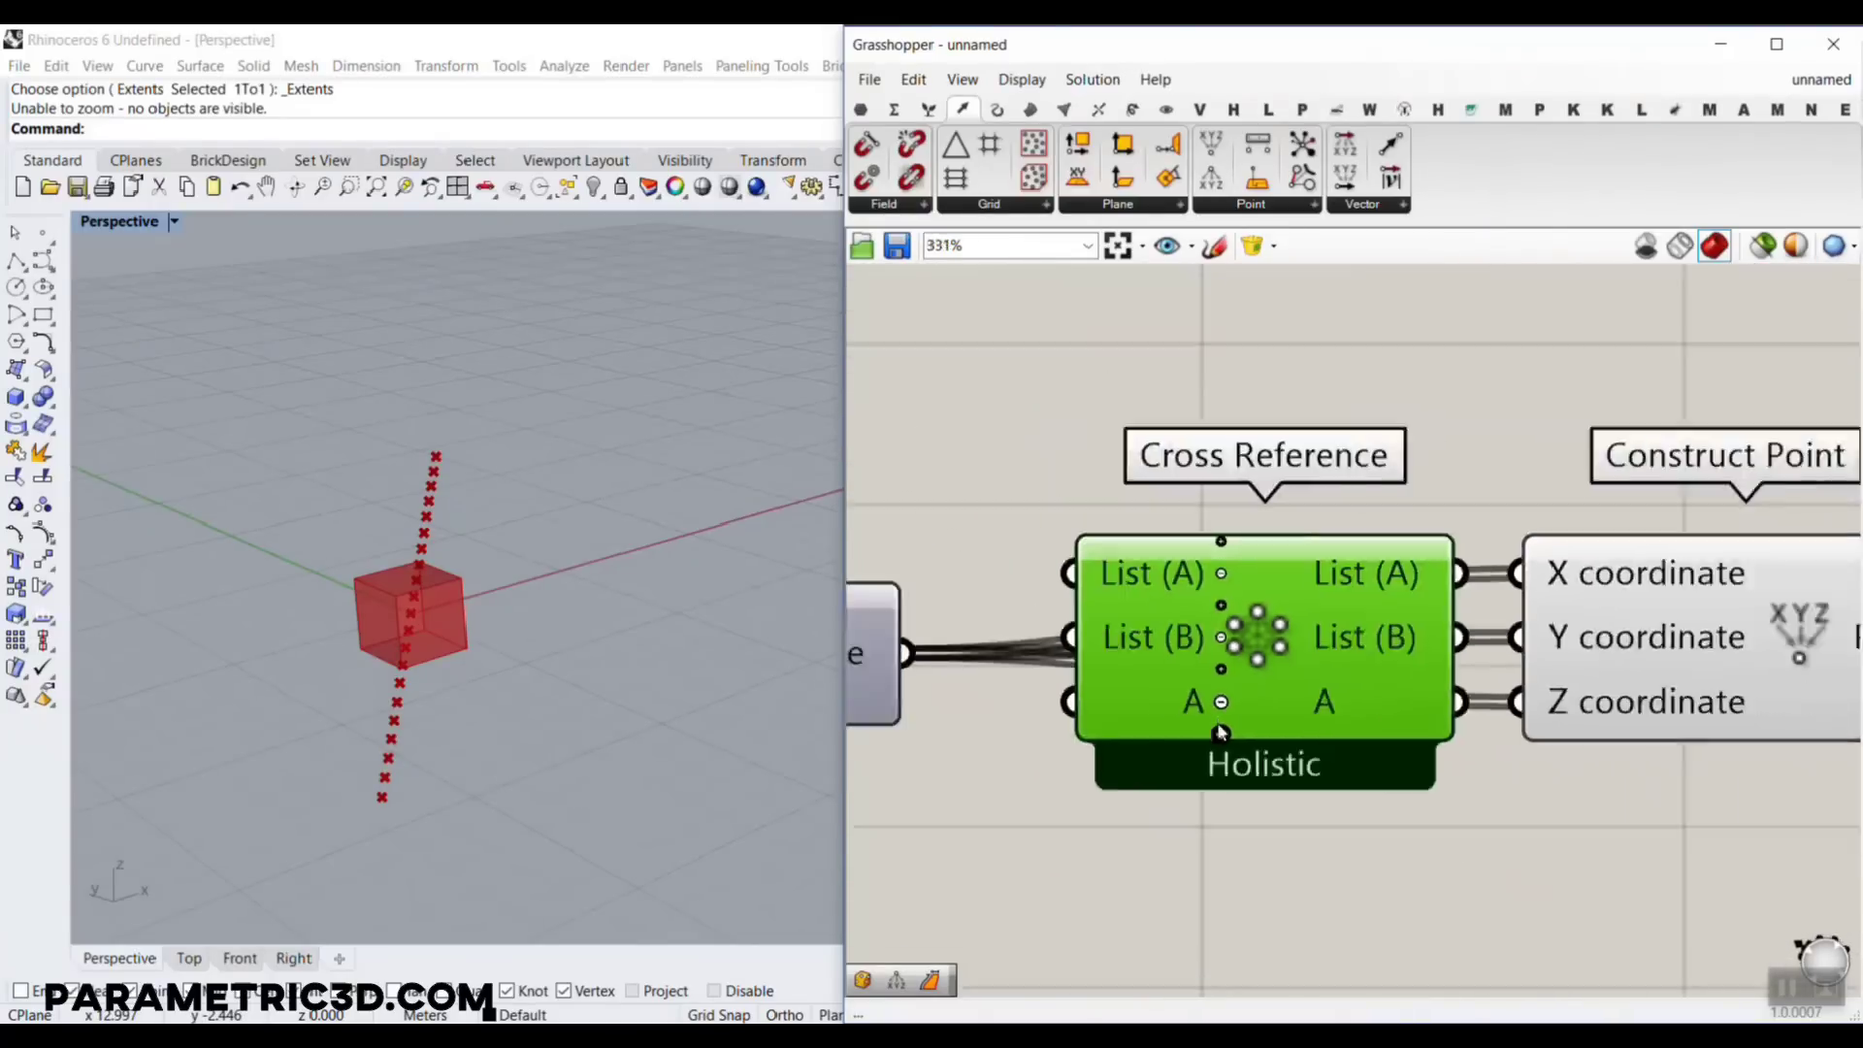
Rename the Cross Reference inputs to x, y and z, and its first two outputs to x and y
right_click(1181, 583)
right_click(1144, 622)
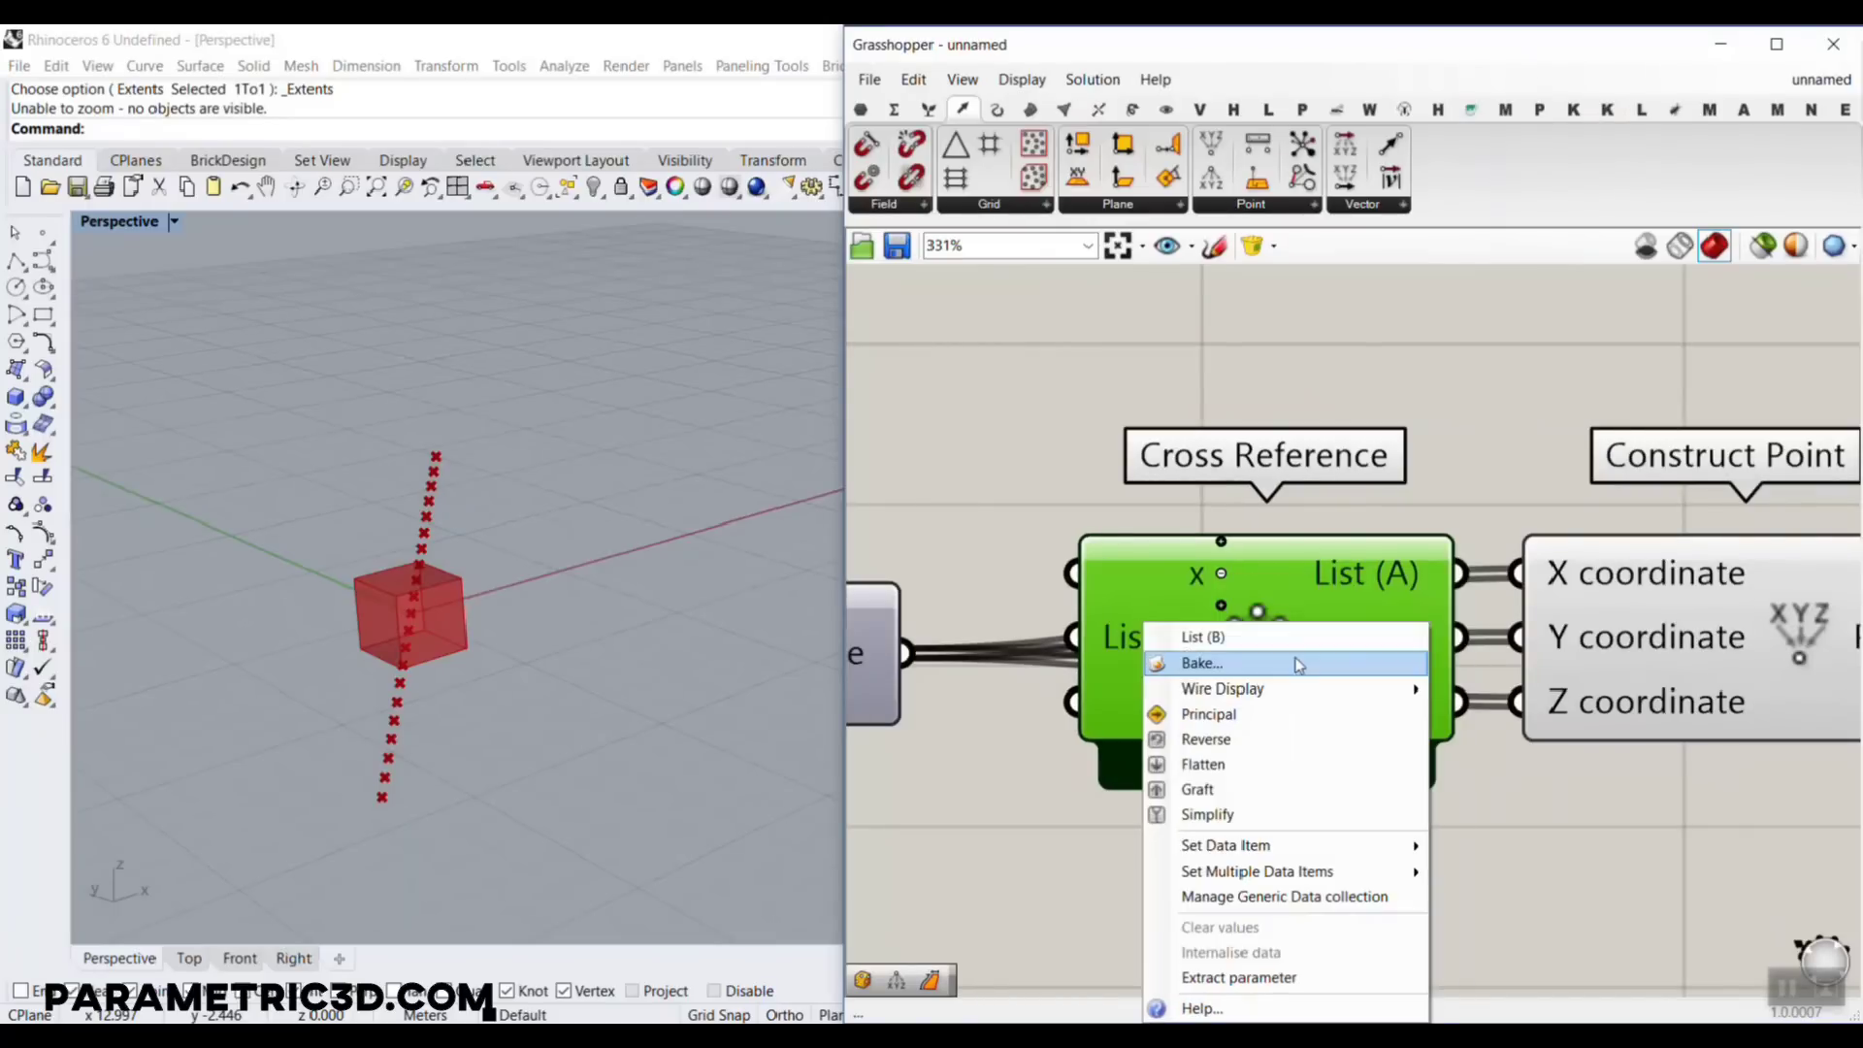
left_click_drag(1253, 637, 1097, 639)
type("y")
left_click(1084, 625)
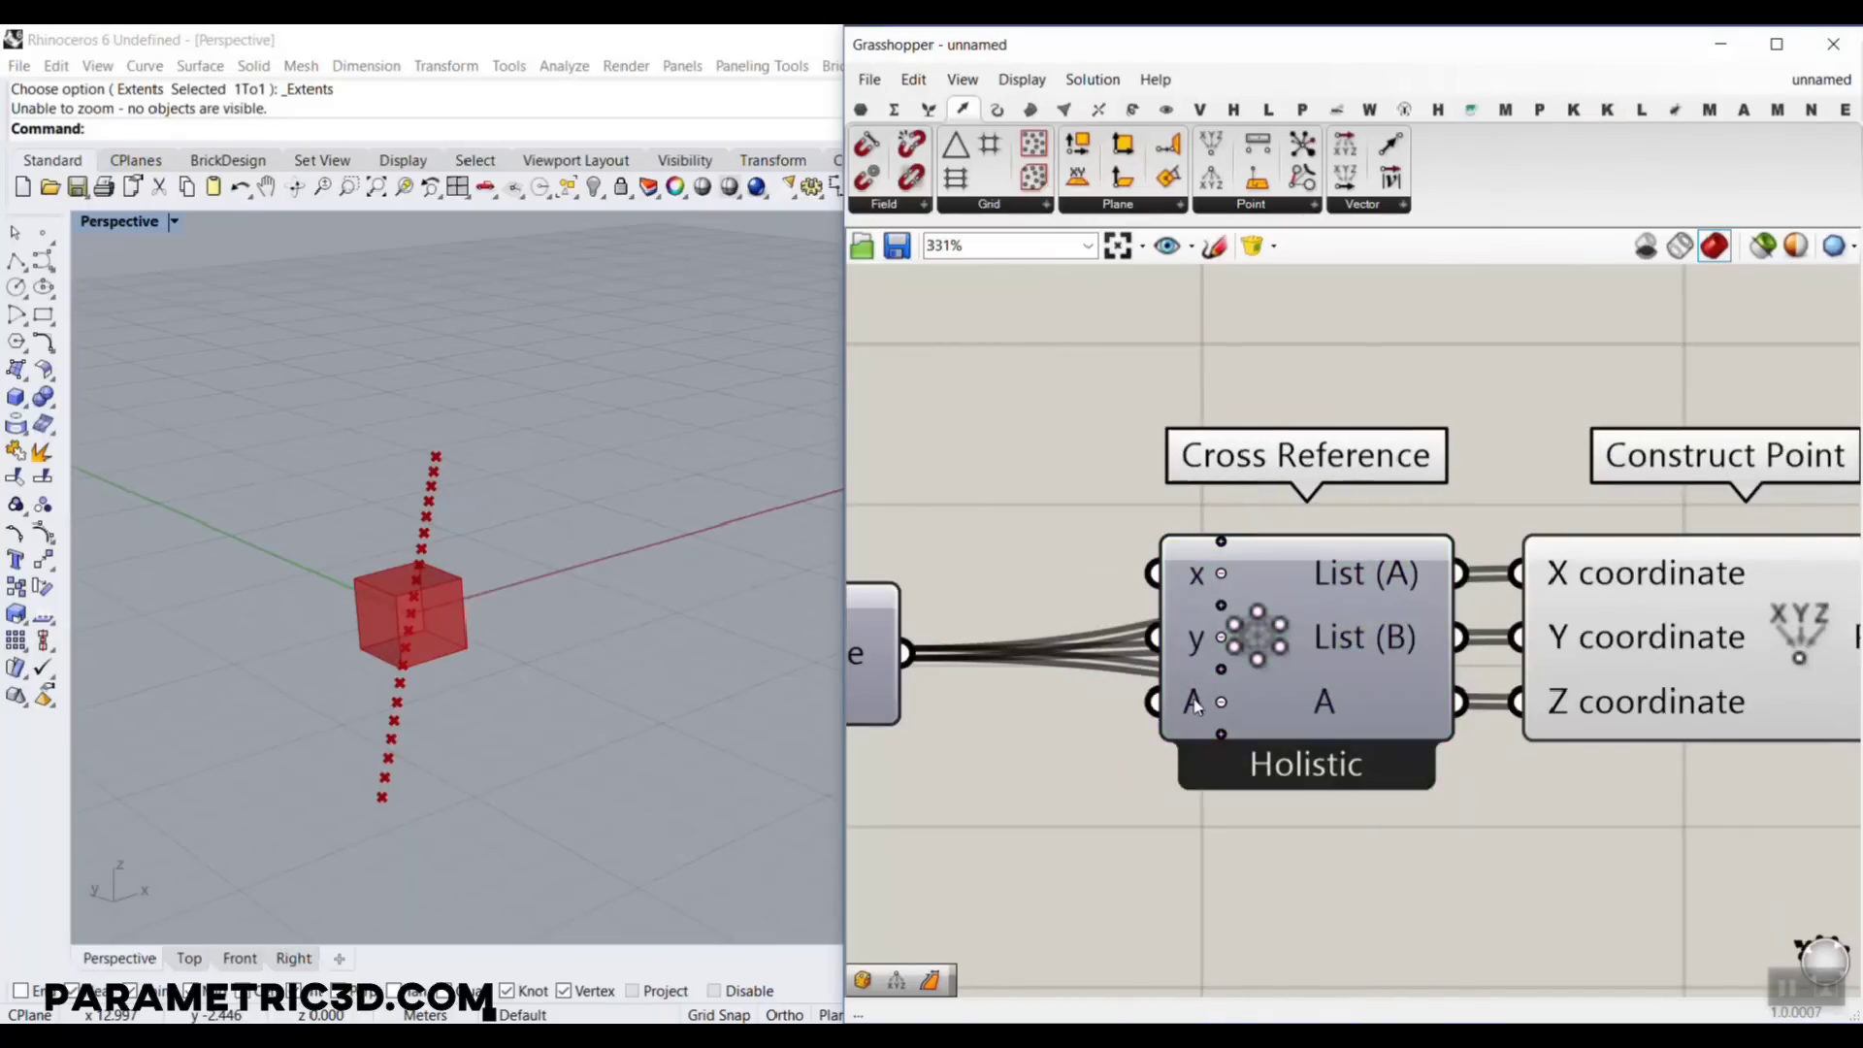
right_click(1195, 705)
type("z")
key("Return")
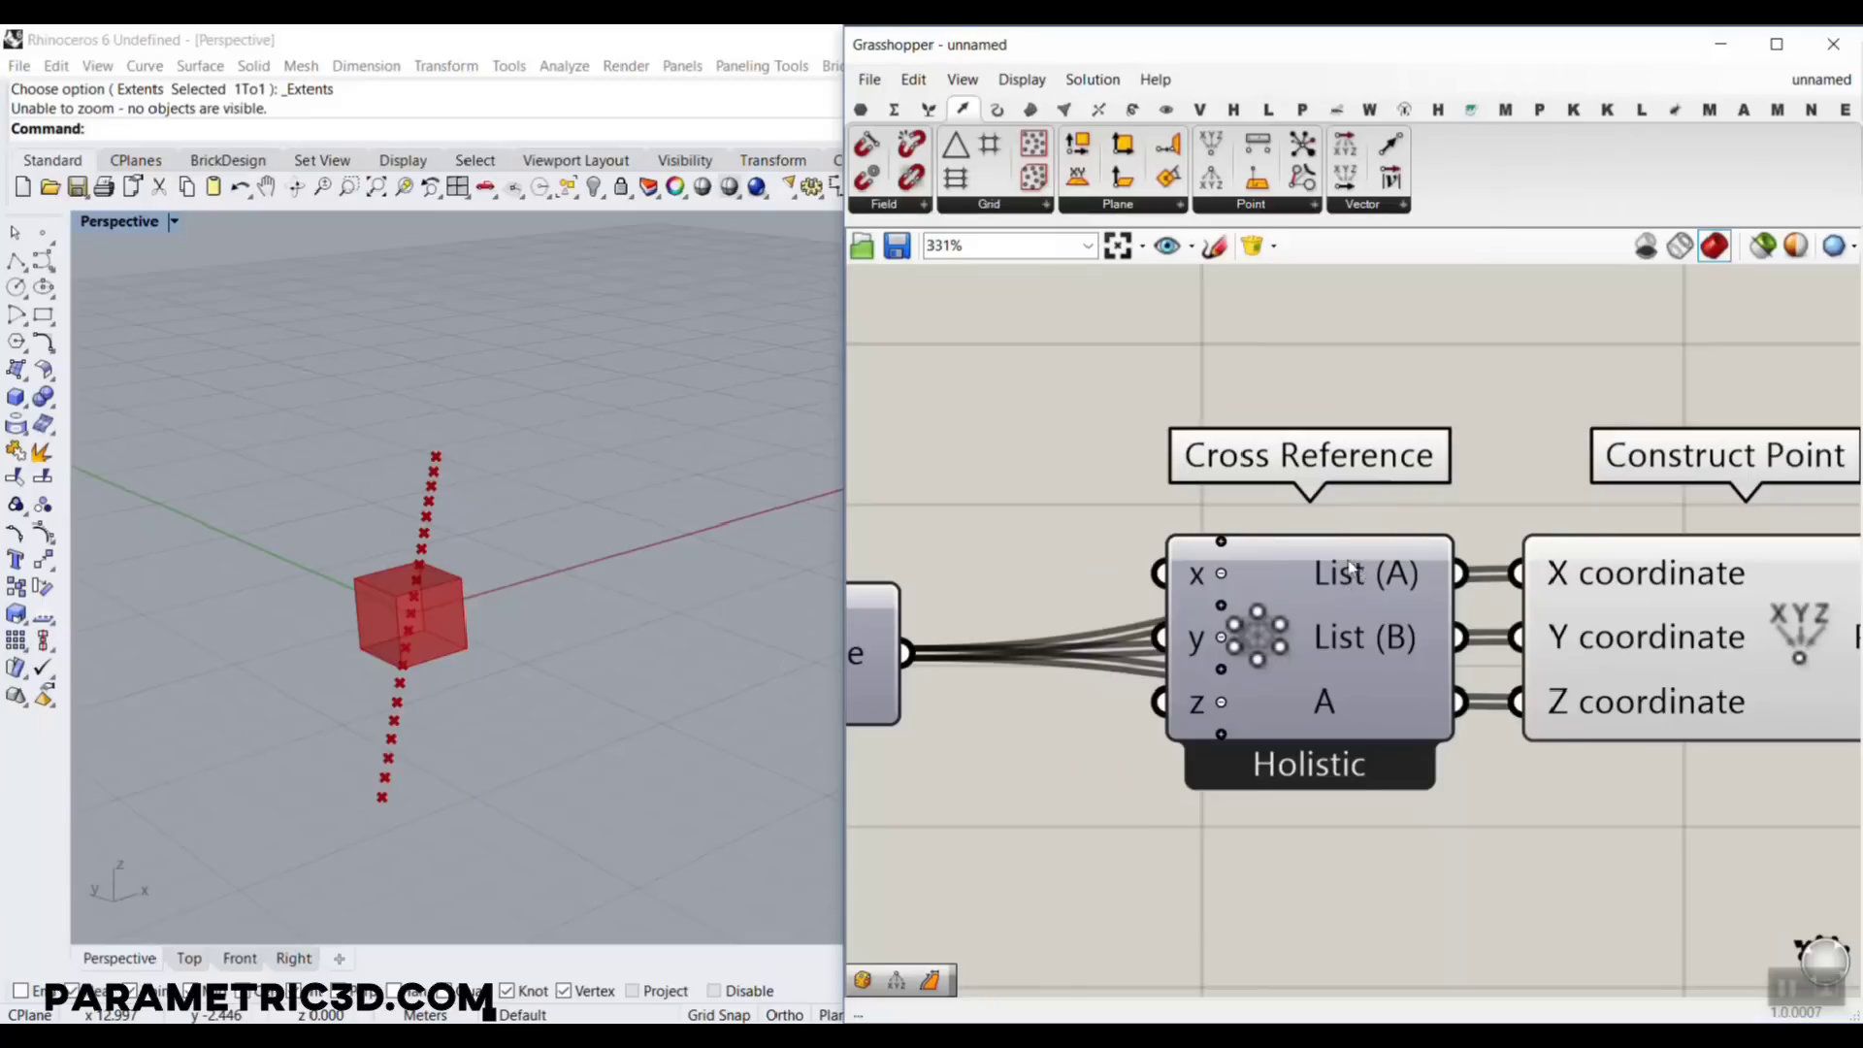
left_click(1349, 568)
Route the Range output through the three Cross Reference inputs and connect its outputs to Construct Point's X, Y and Z coordinates
scroll(1350, 568, "down", 1)
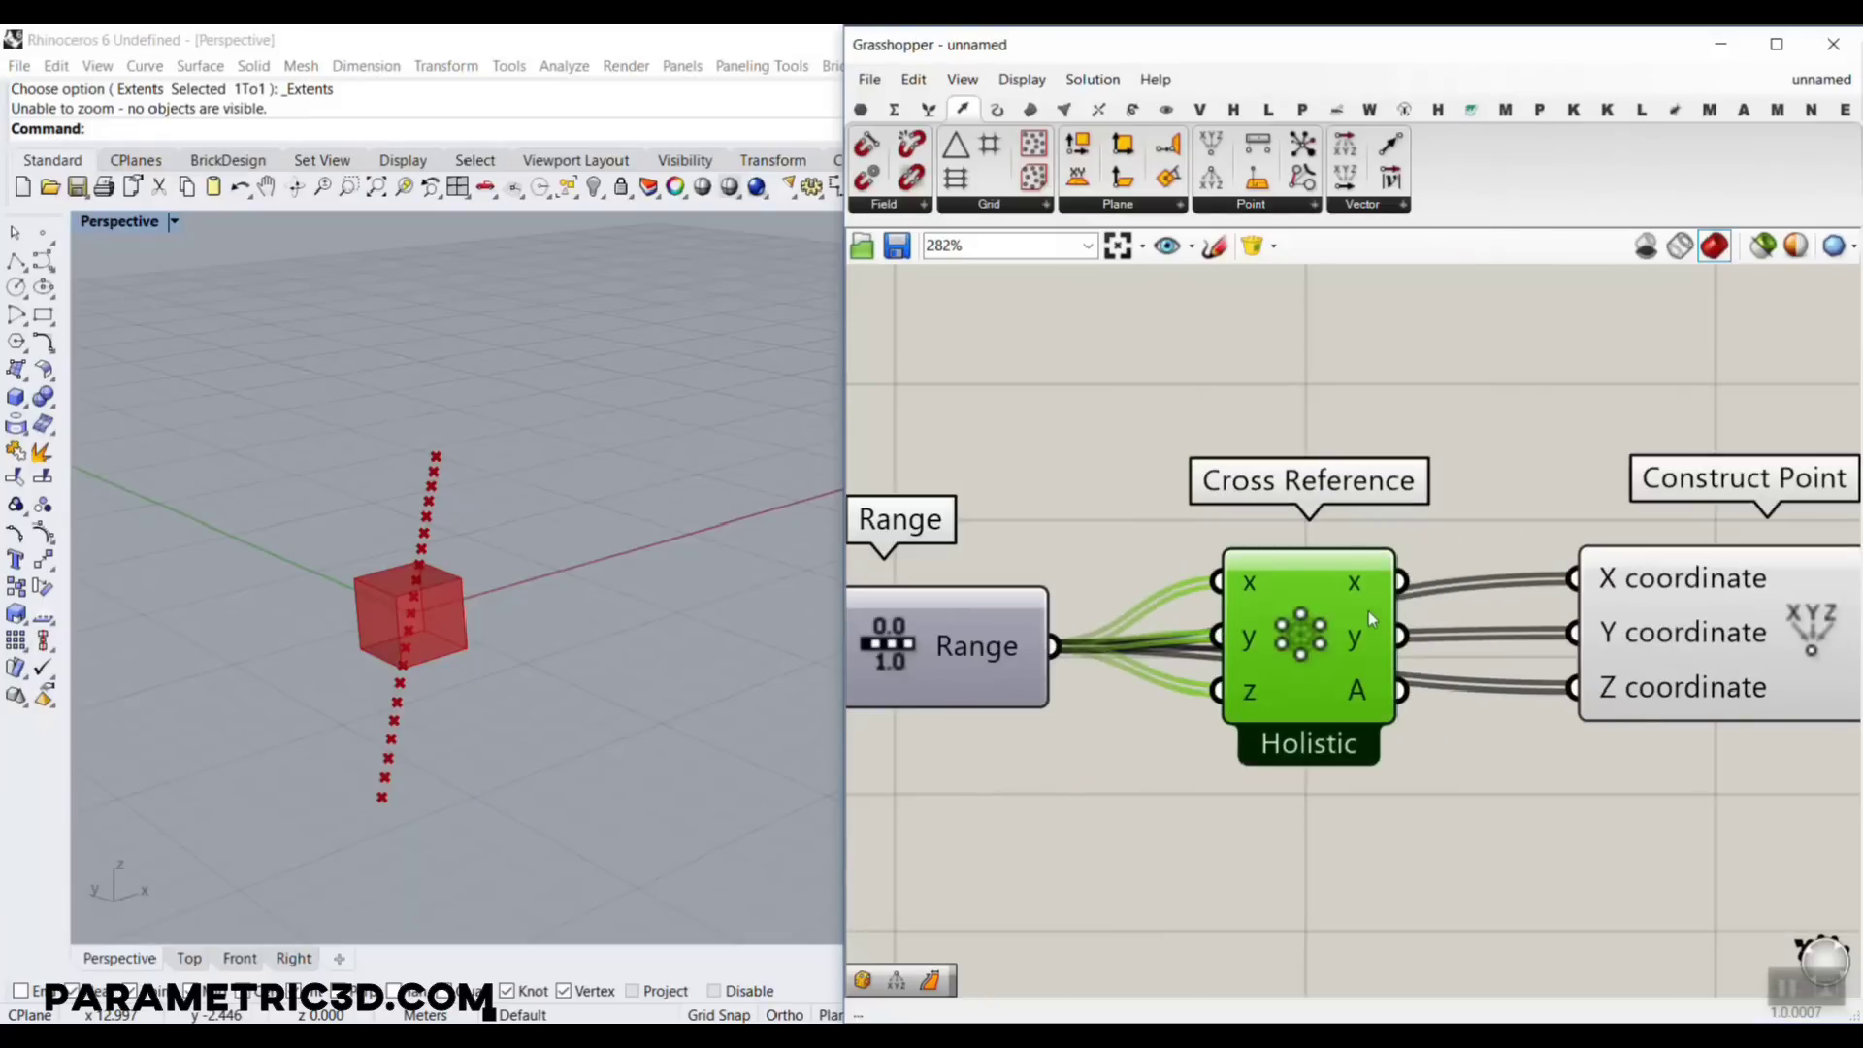
left_click_drag(1400, 582, 1573, 579)
left_click_drag(1400, 637, 1573, 633)
left_click_drag(1400, 690, 1573, 687)
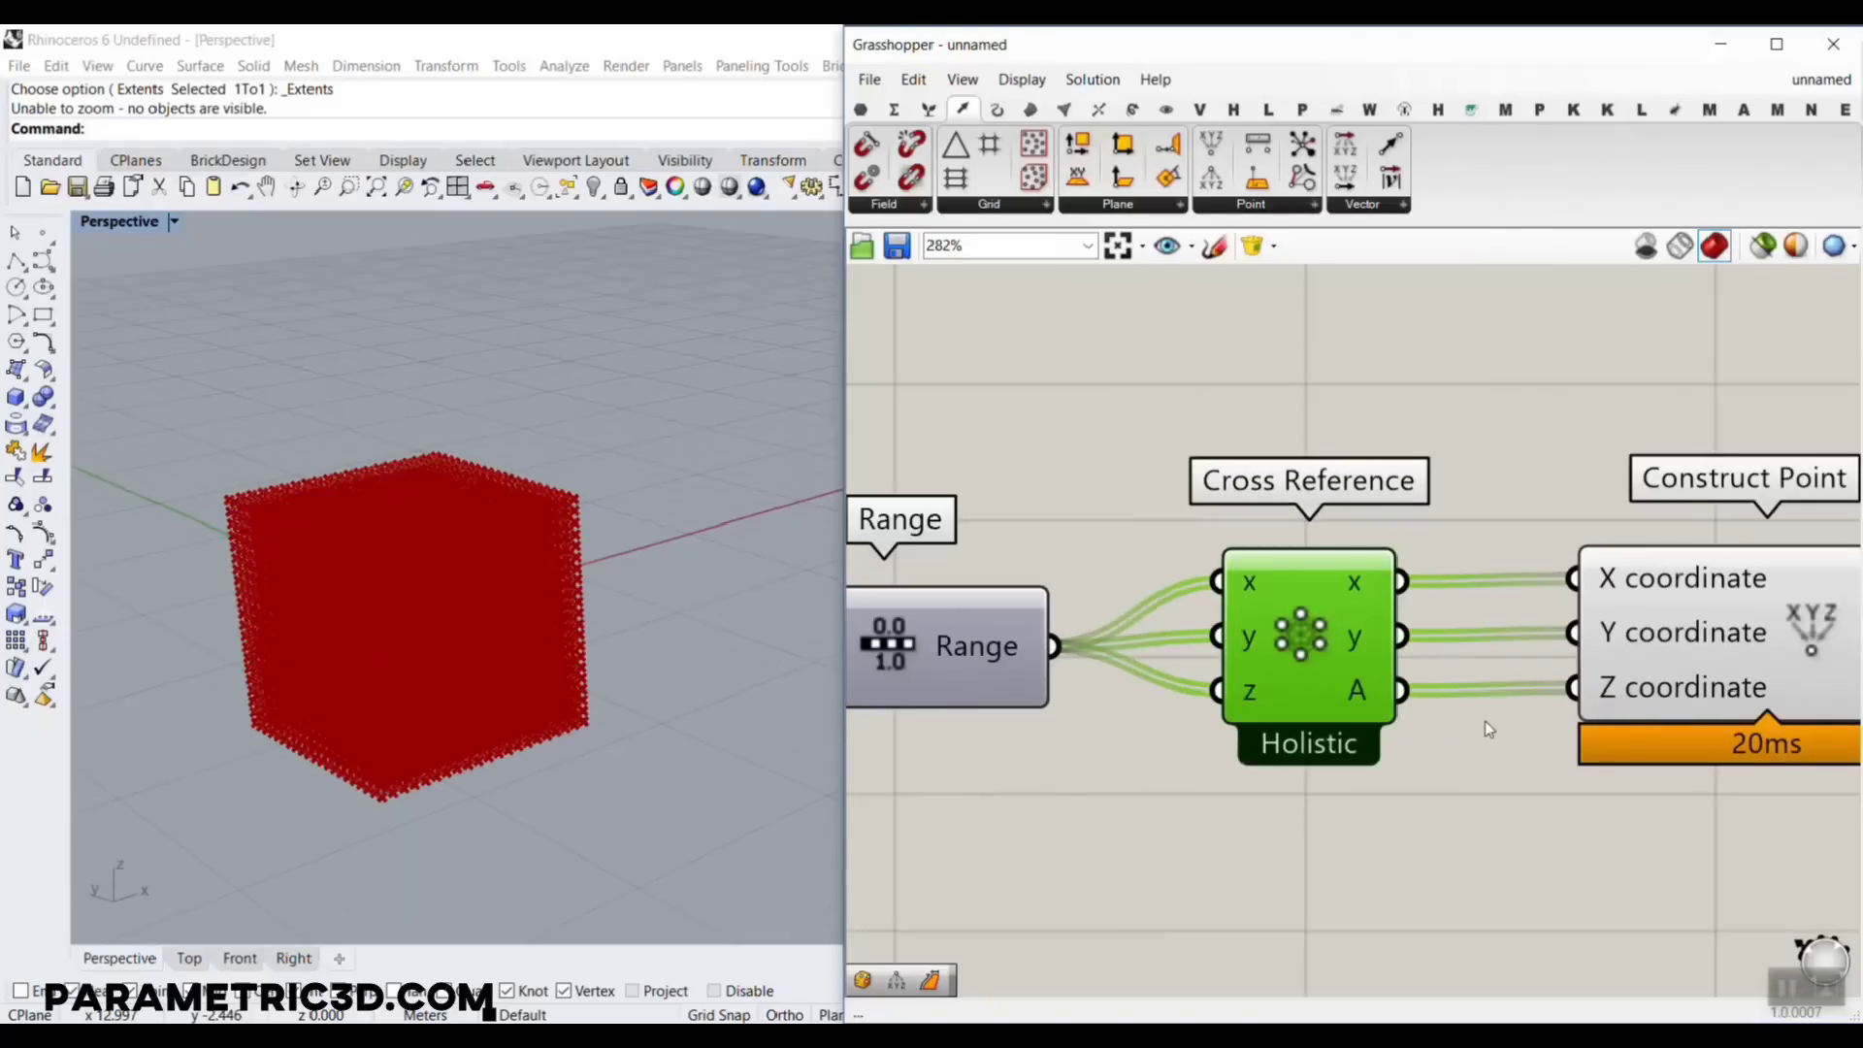
Examine the cubic grid of points in the Rhino Perspective viewport up close and from several angles
scroll(1308, 555, "down", 2)
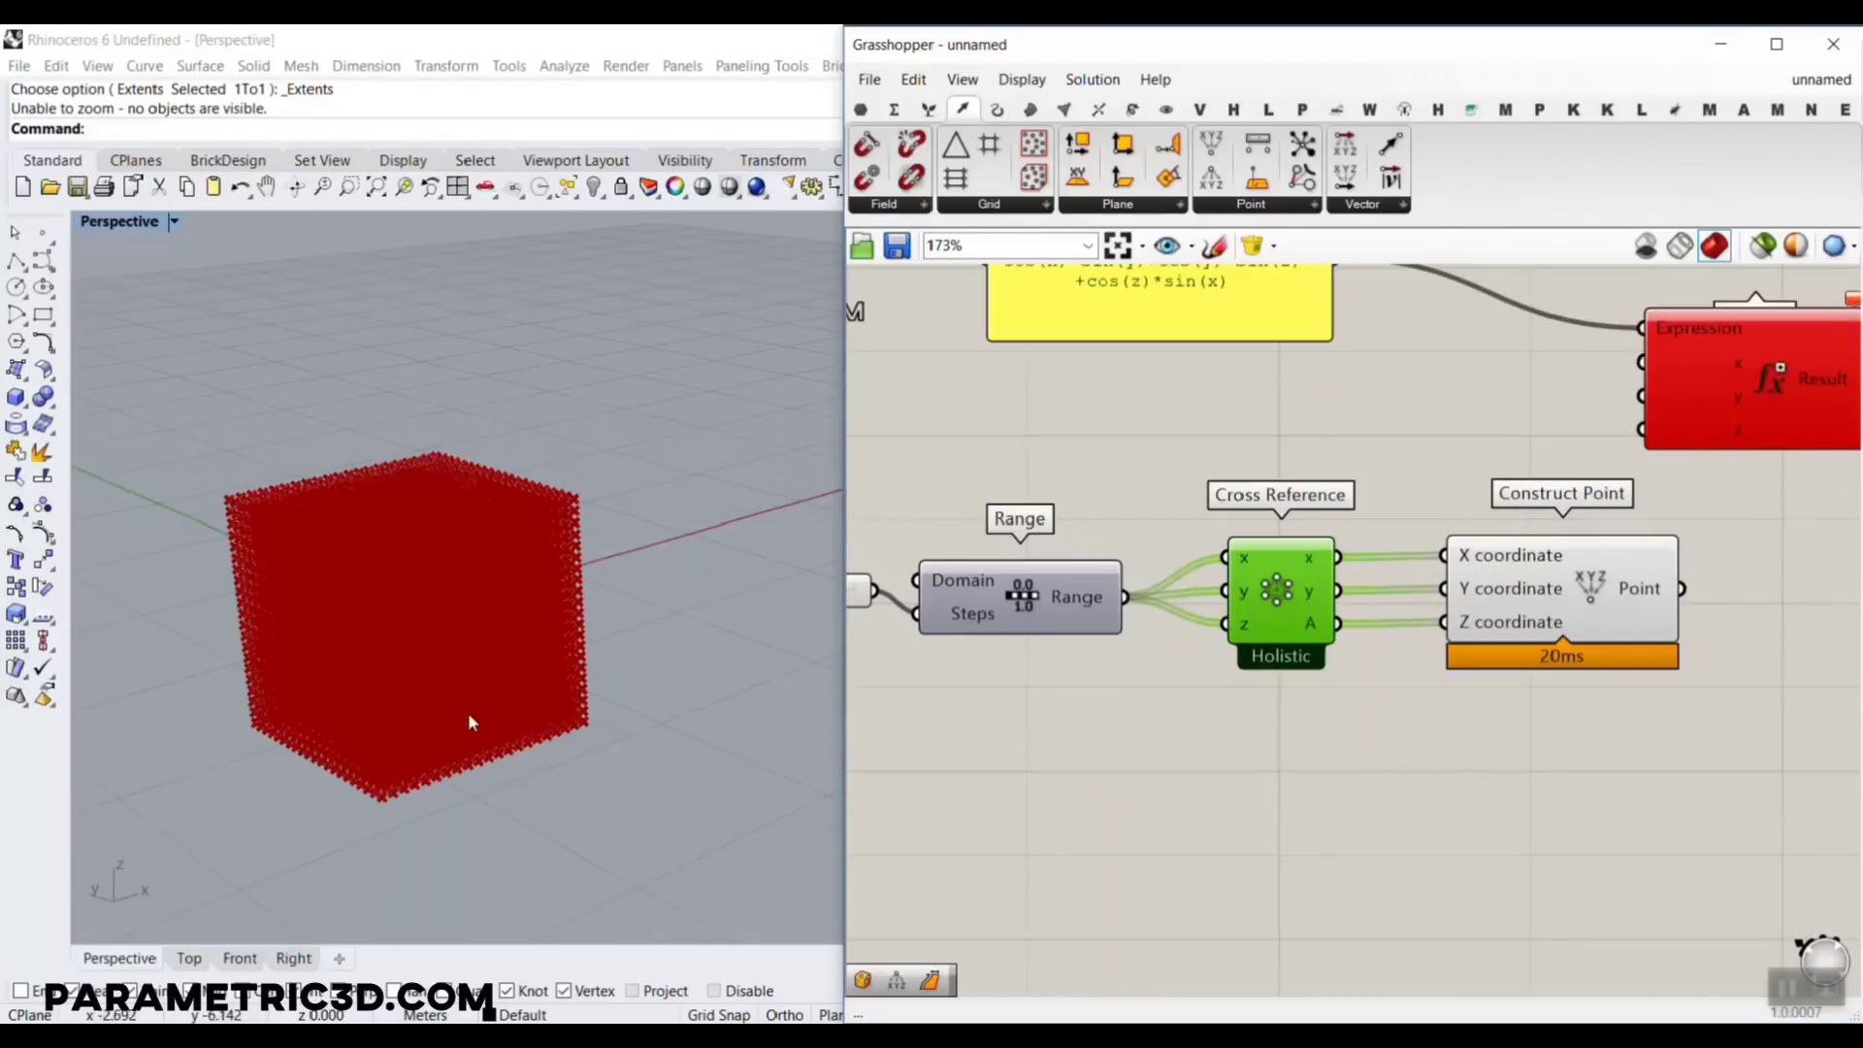
scroll(377, 735, "down", 1)
scroll(424, 772, "up", 5)
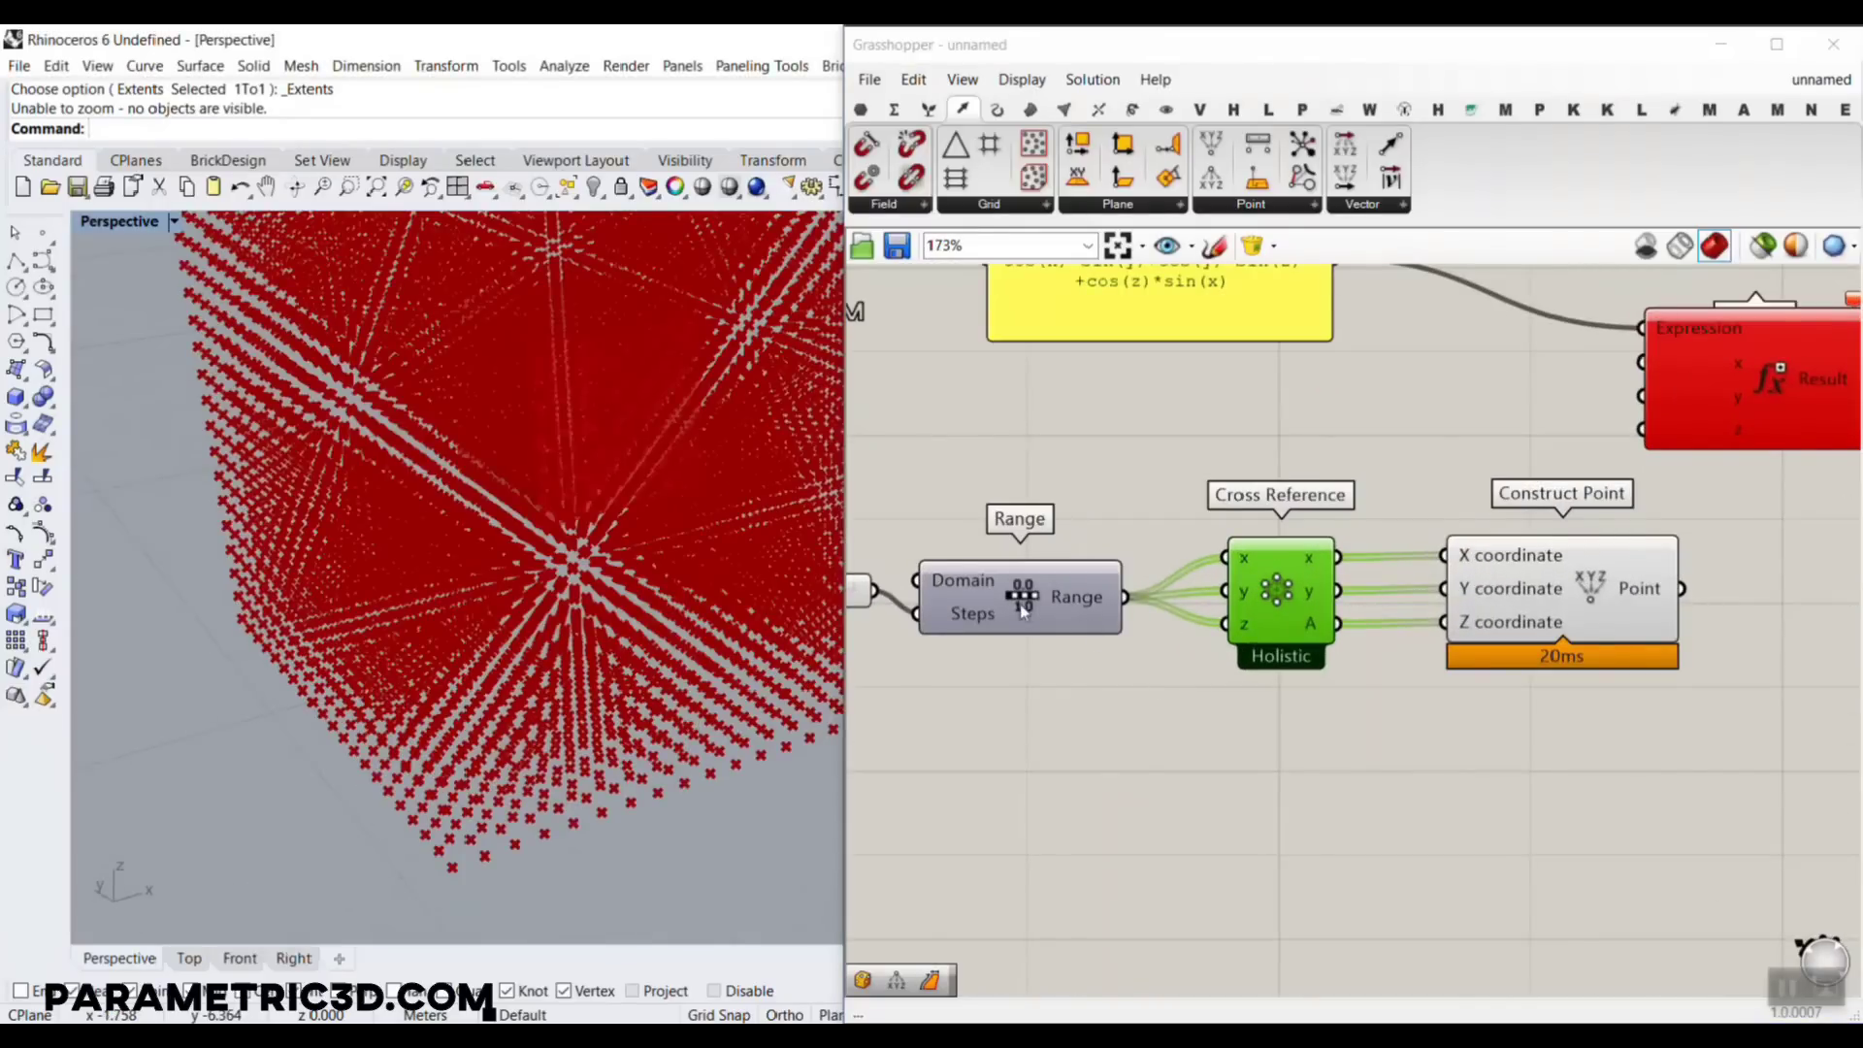
right_click_drag(1023, 609, 1106, 540)
scroll(607, 575, "down", 5)
right_click_drag(608, 575, 835, 427)
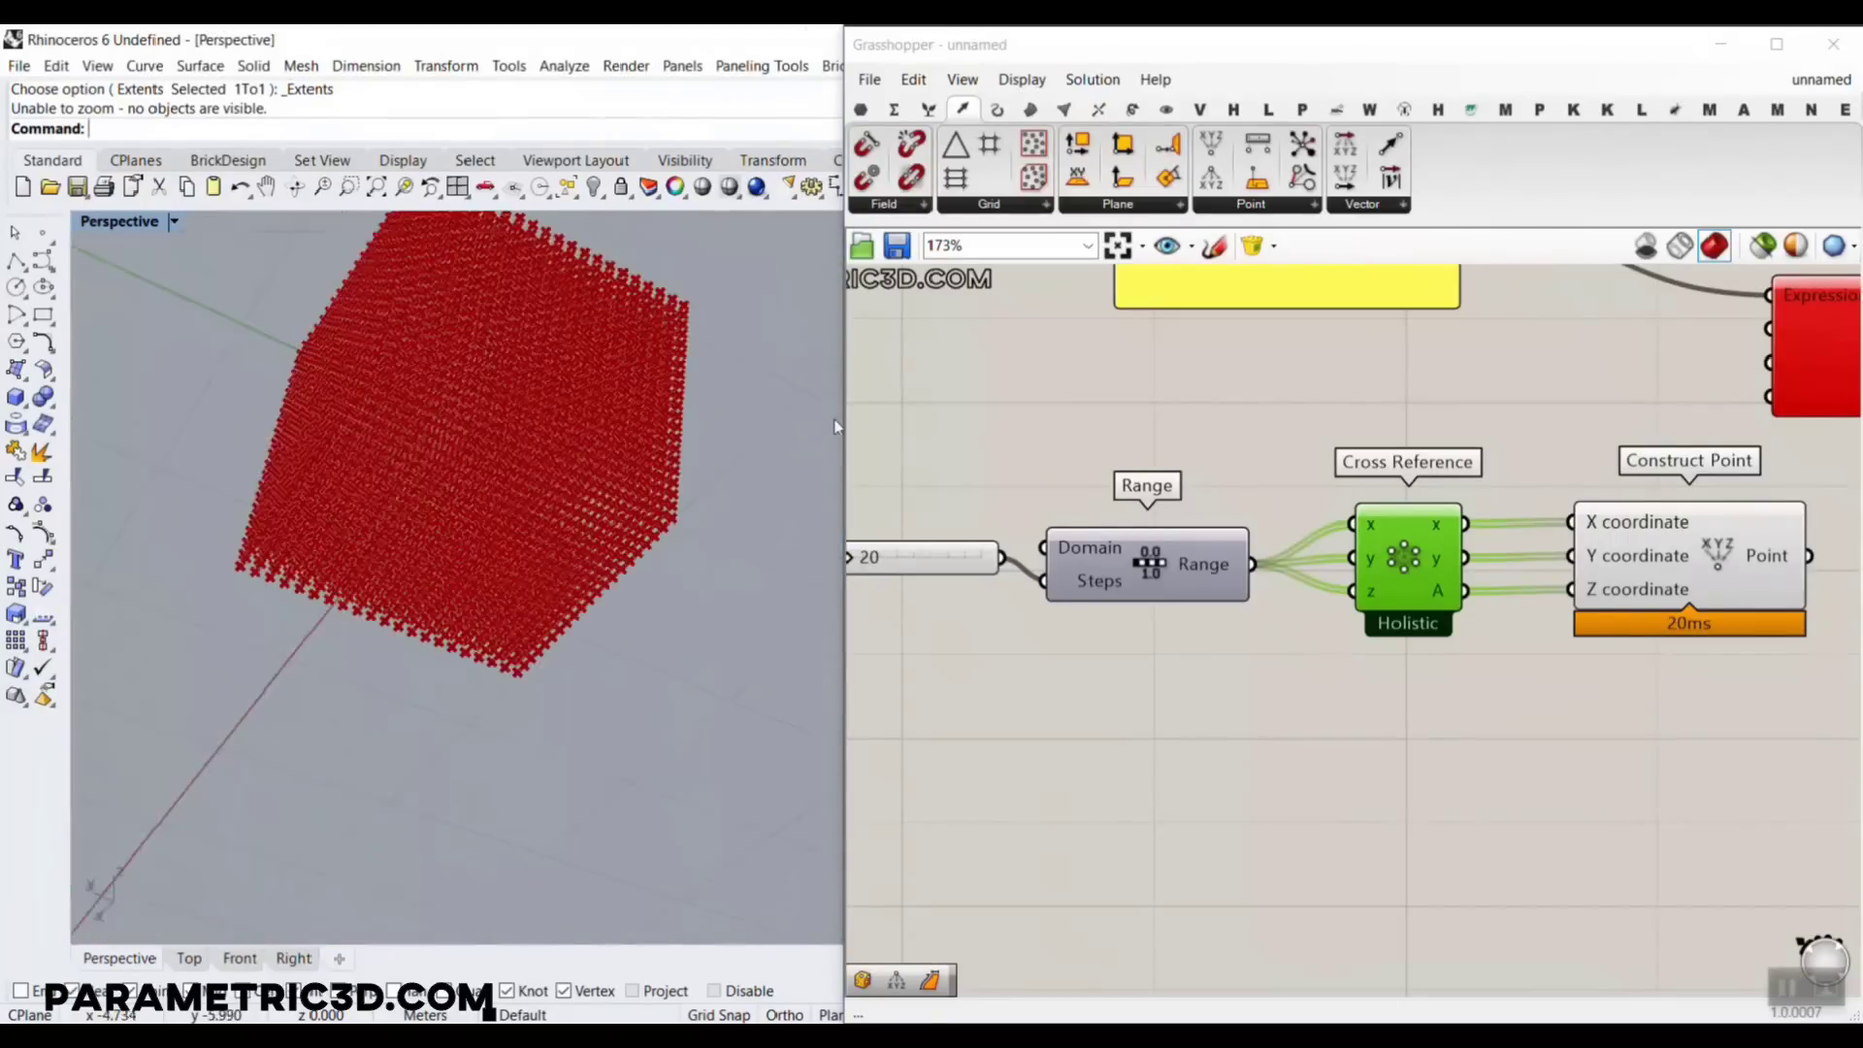
right_click_drag(713, 456, 631, 572)
scroll(486, 587, "up", 5)
scroll(676, 453, "down", 5)
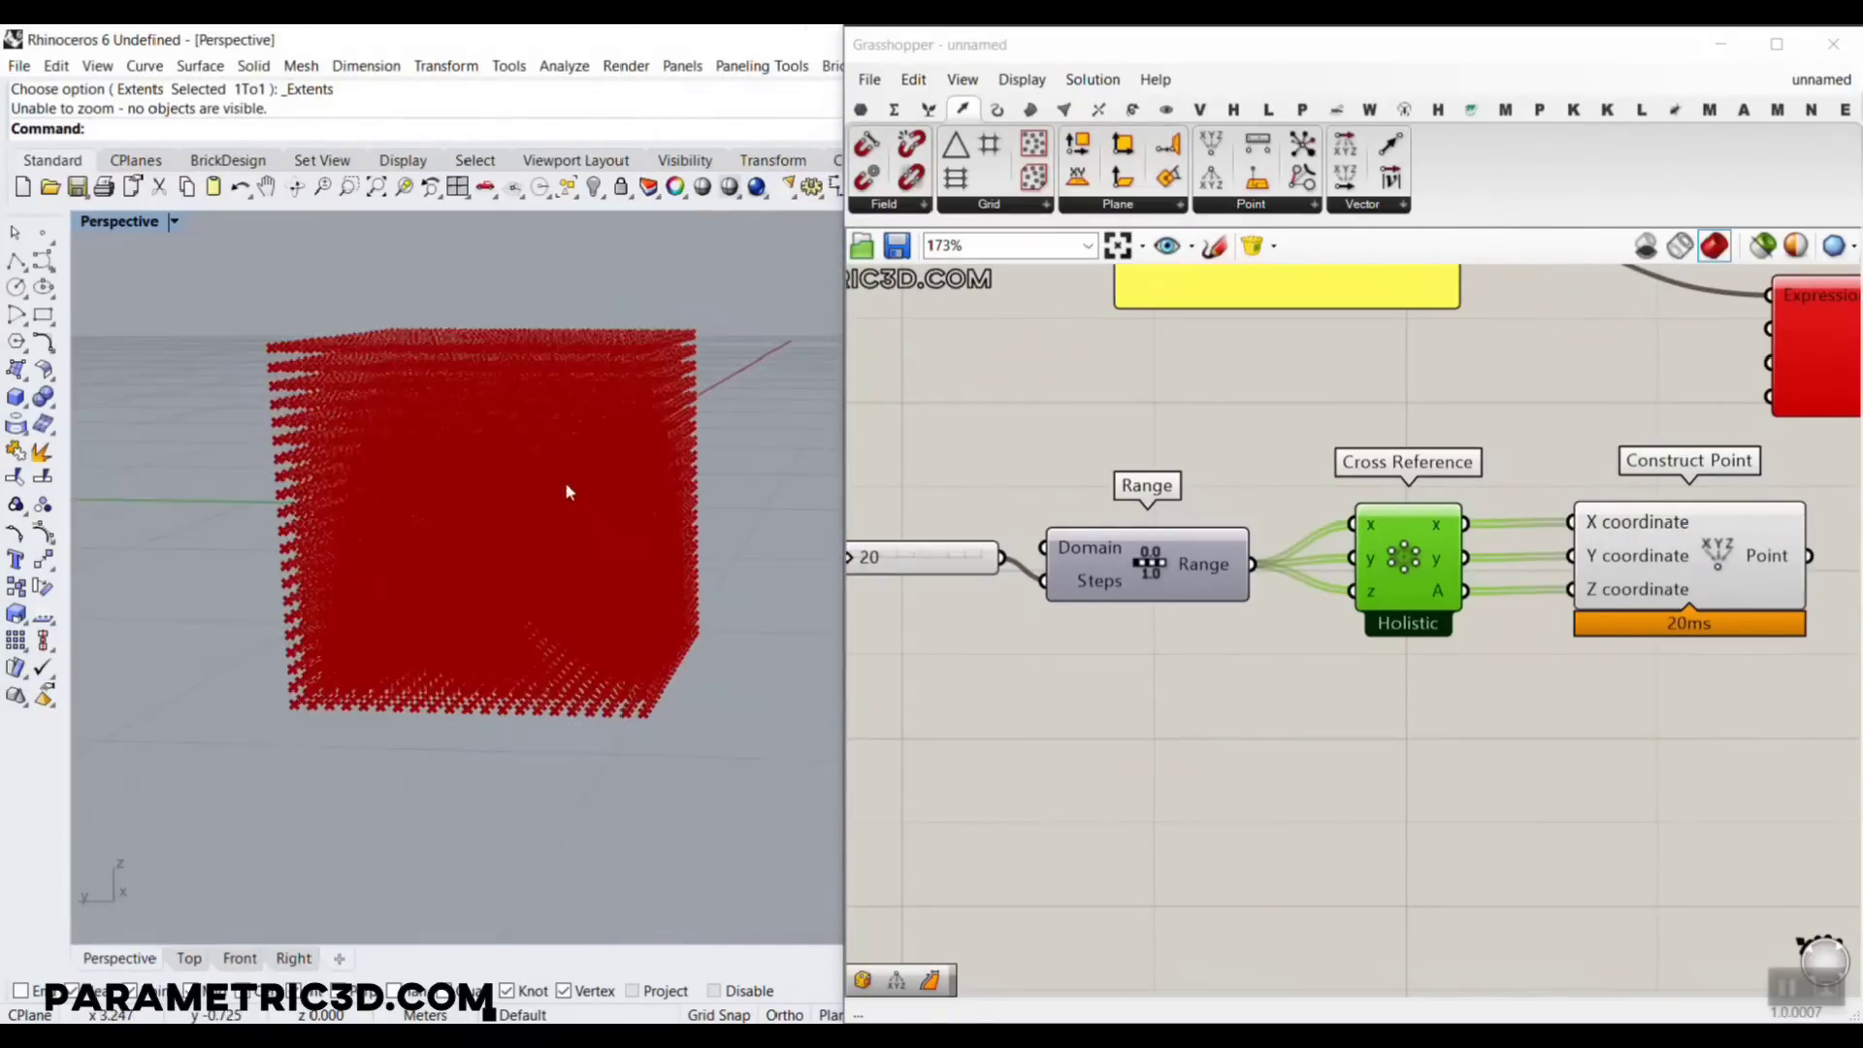
right_click_drag(570, 491, 788, 472)
Connect the three Cross Reference outputs to the x, y and z inputs of the Evaluate component
right_click_drag(1535, 498, 1148, 609)
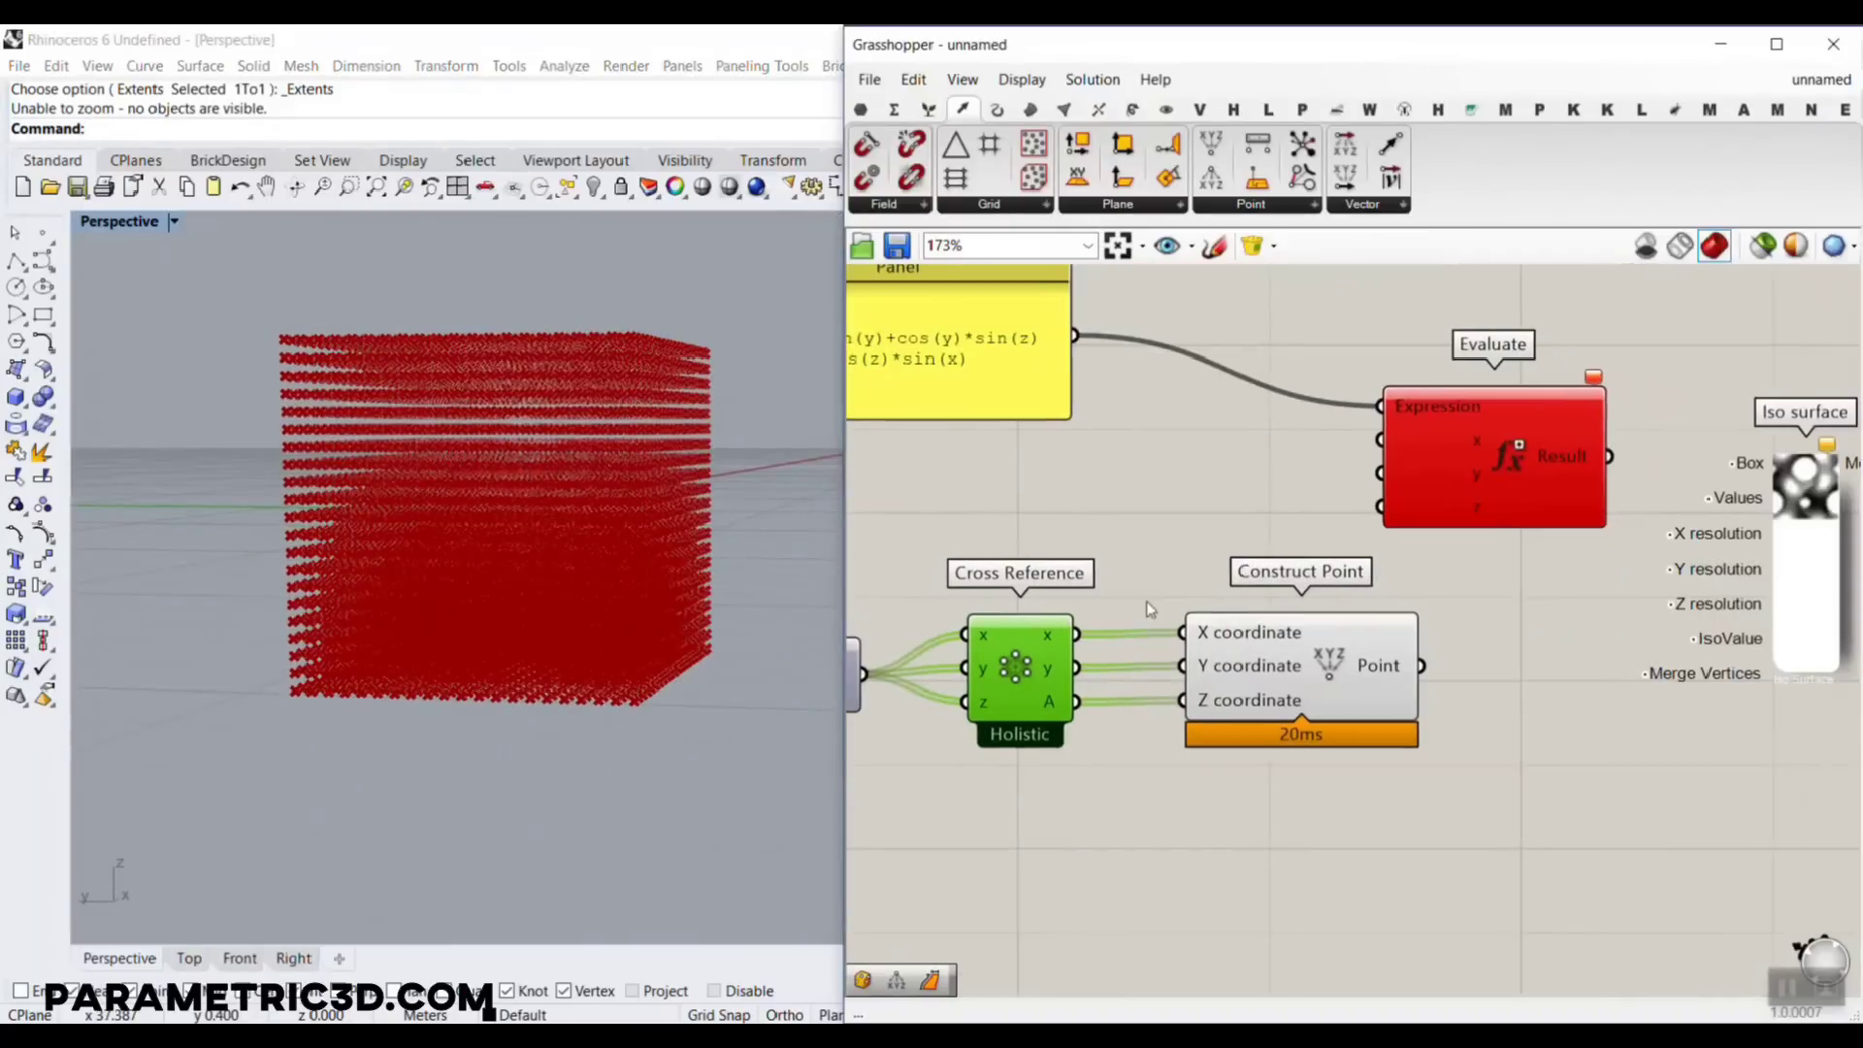
mouse_move(1075, 635)
left_mouse_down()
mouse_move(1380, 439)
mouse_move(1076, 669)
left_mouse_up()
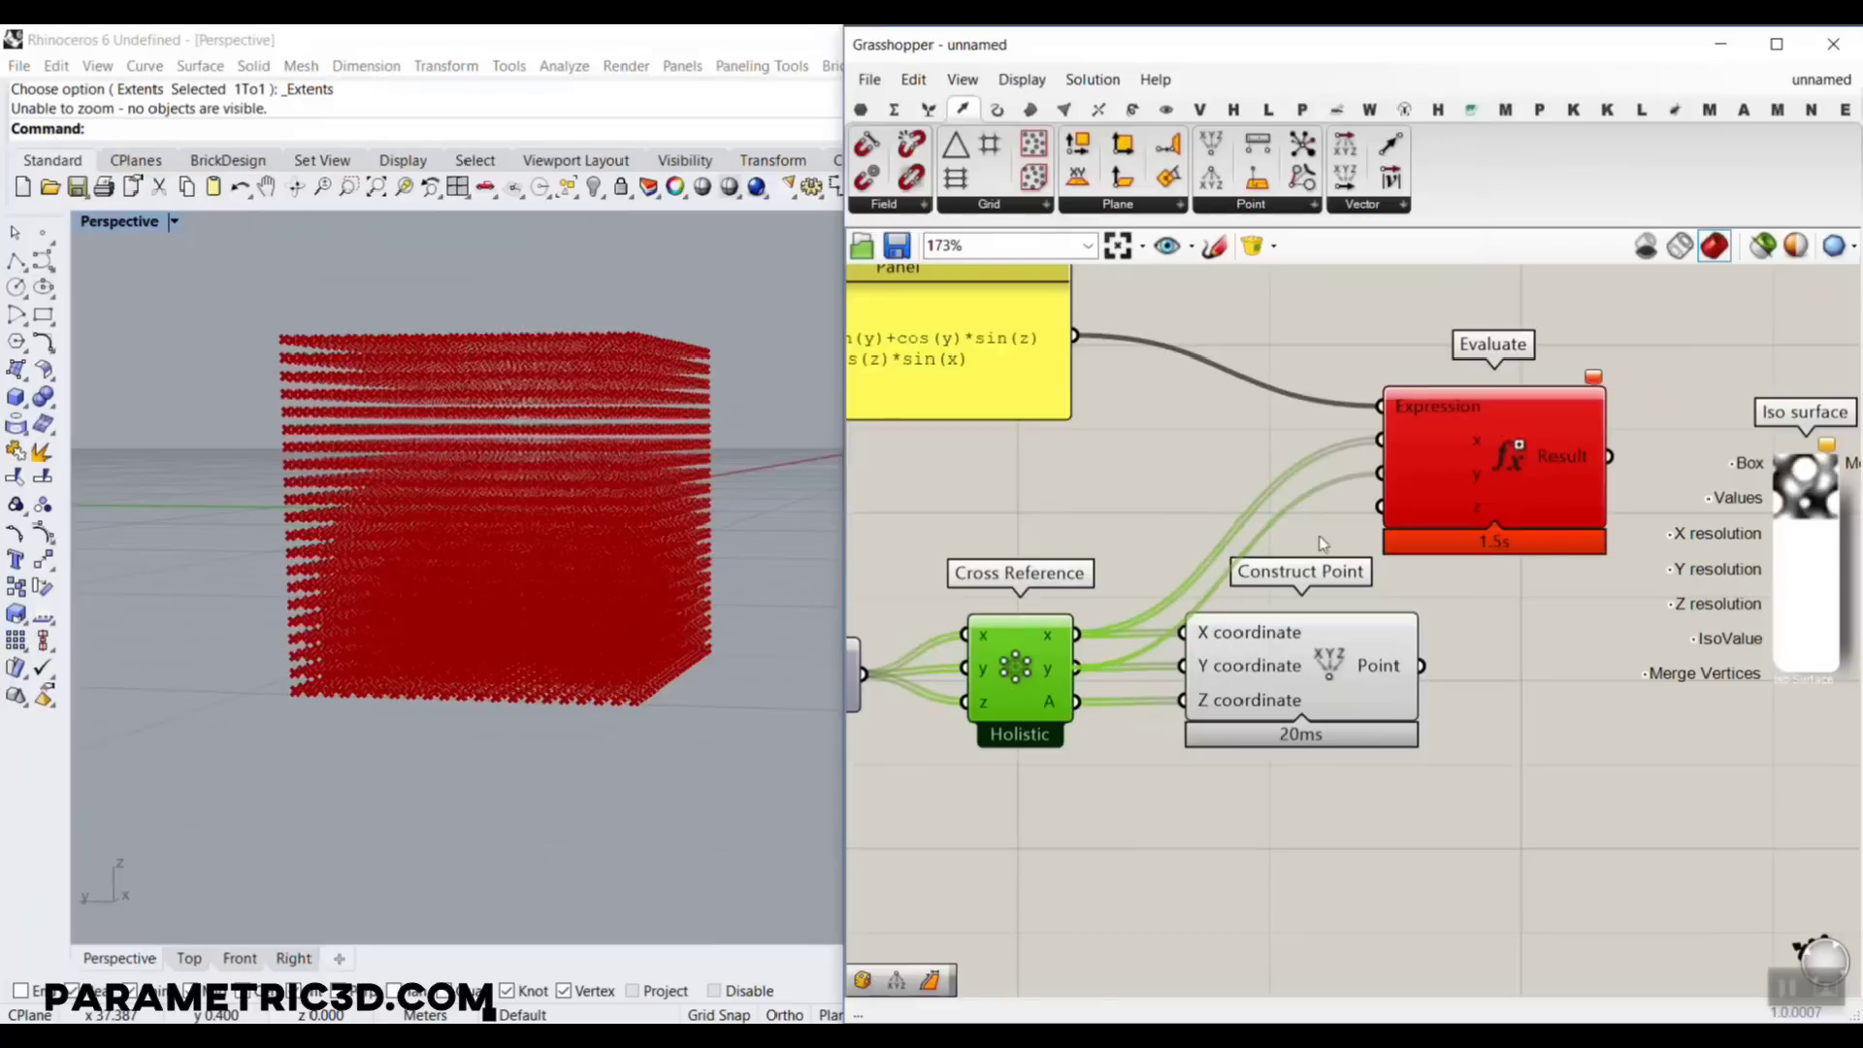
left_click_drag(1369, 522, 1369, 522)
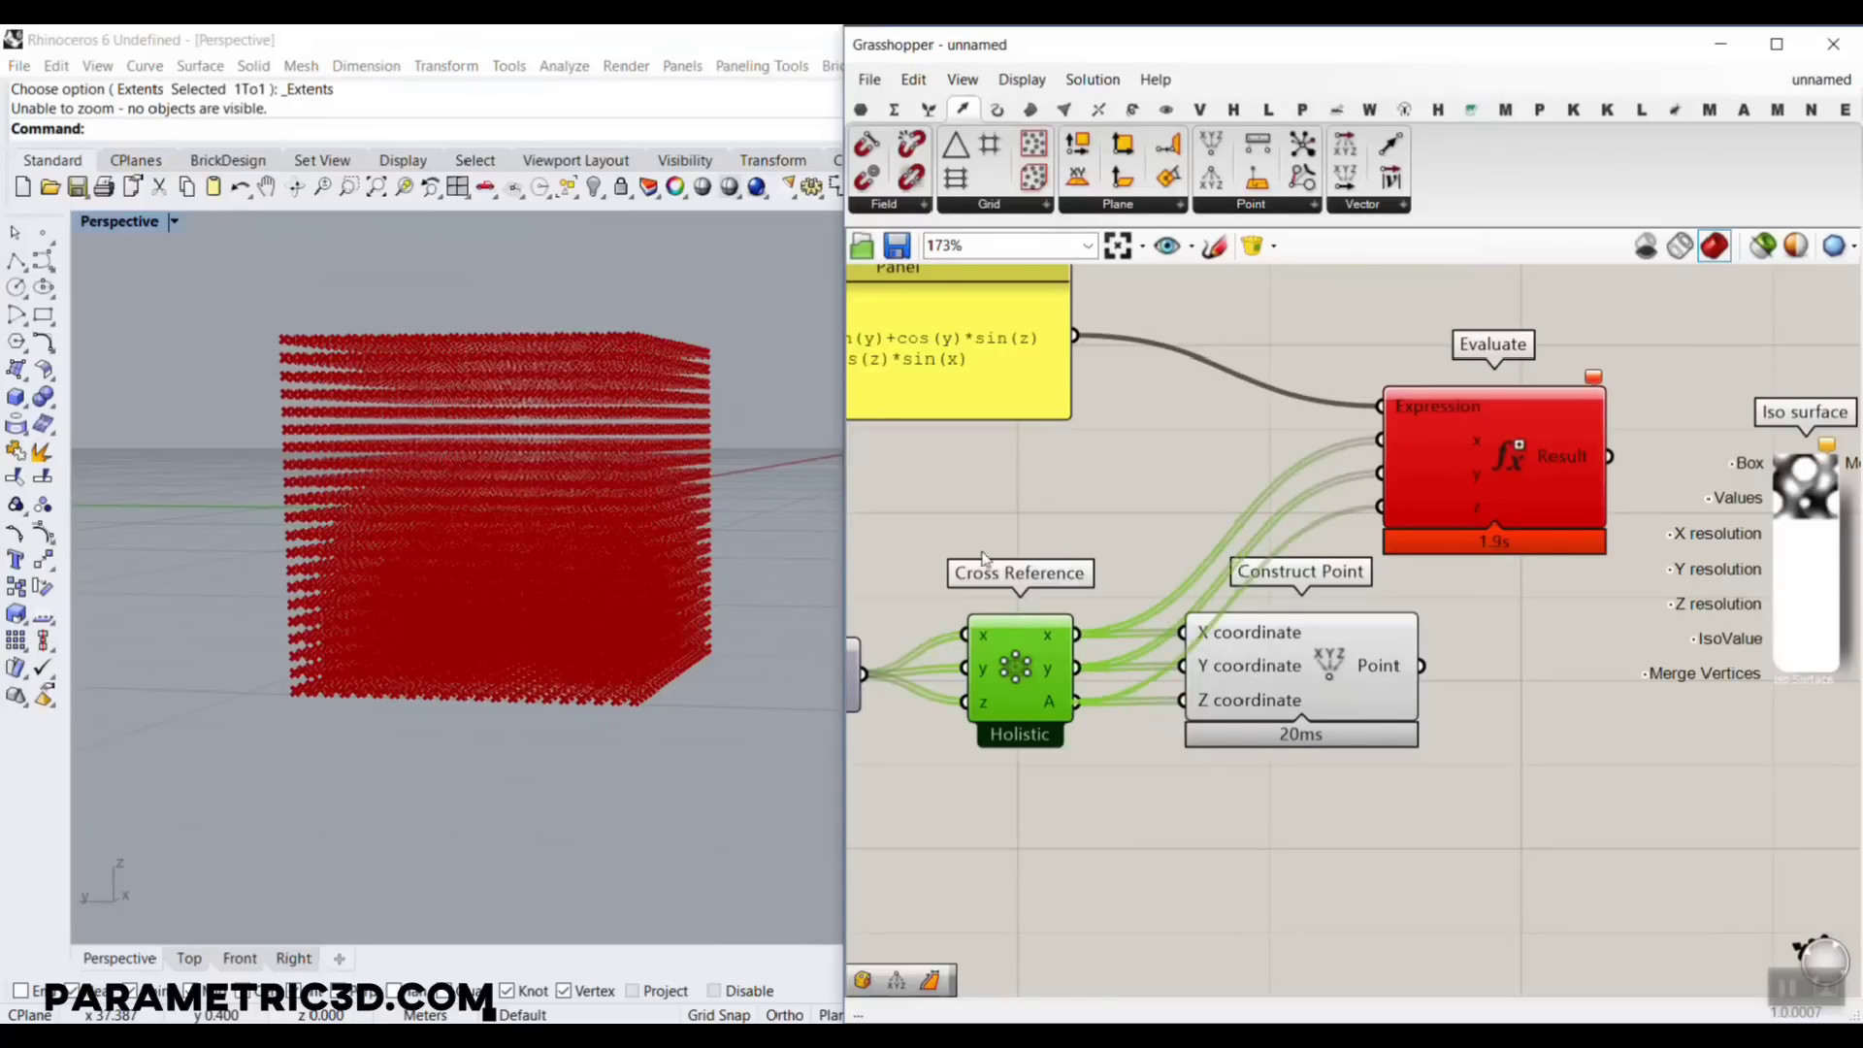
Reduce the number of steps on the Number Slider that feeds the Range component
right_click_drag(1013, 551, 1281, 532)
right_click_drag(904, 640, 1132, 596)
scroll(958, 607, "up", 2)
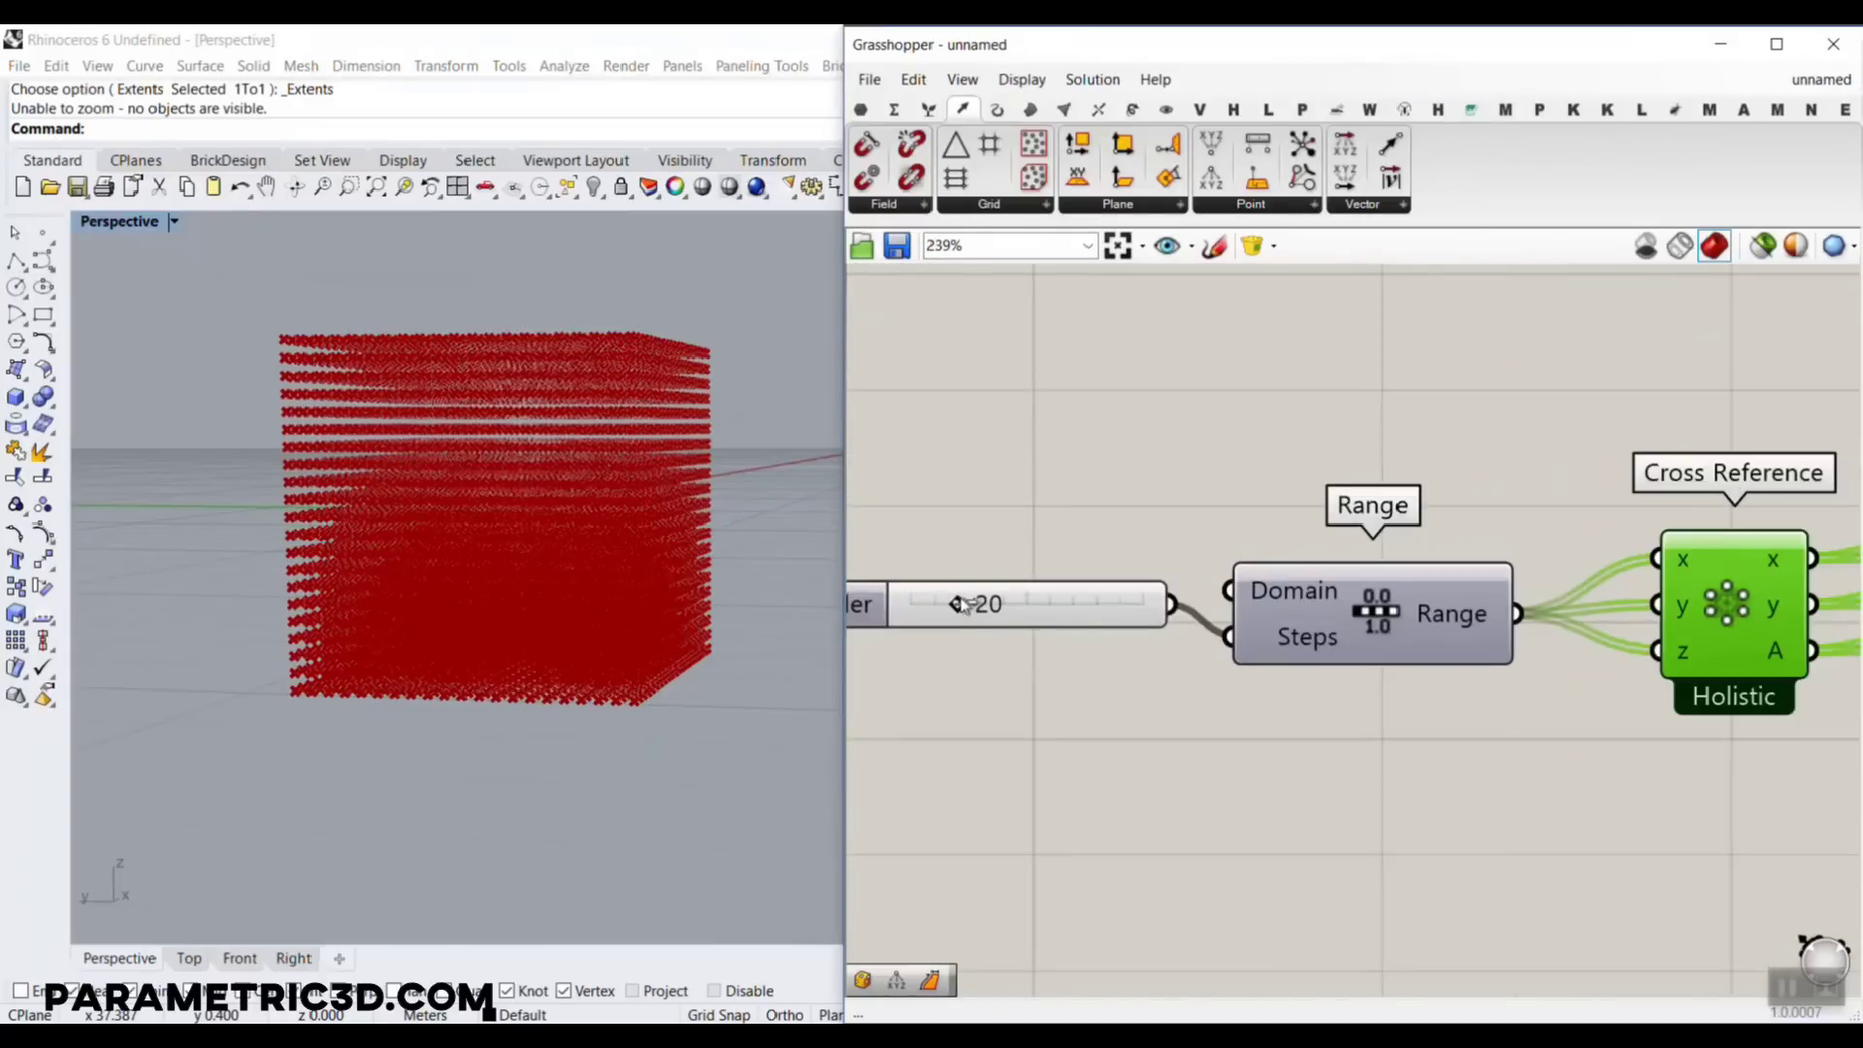
left_click_drag(953, 605, 951, 606)
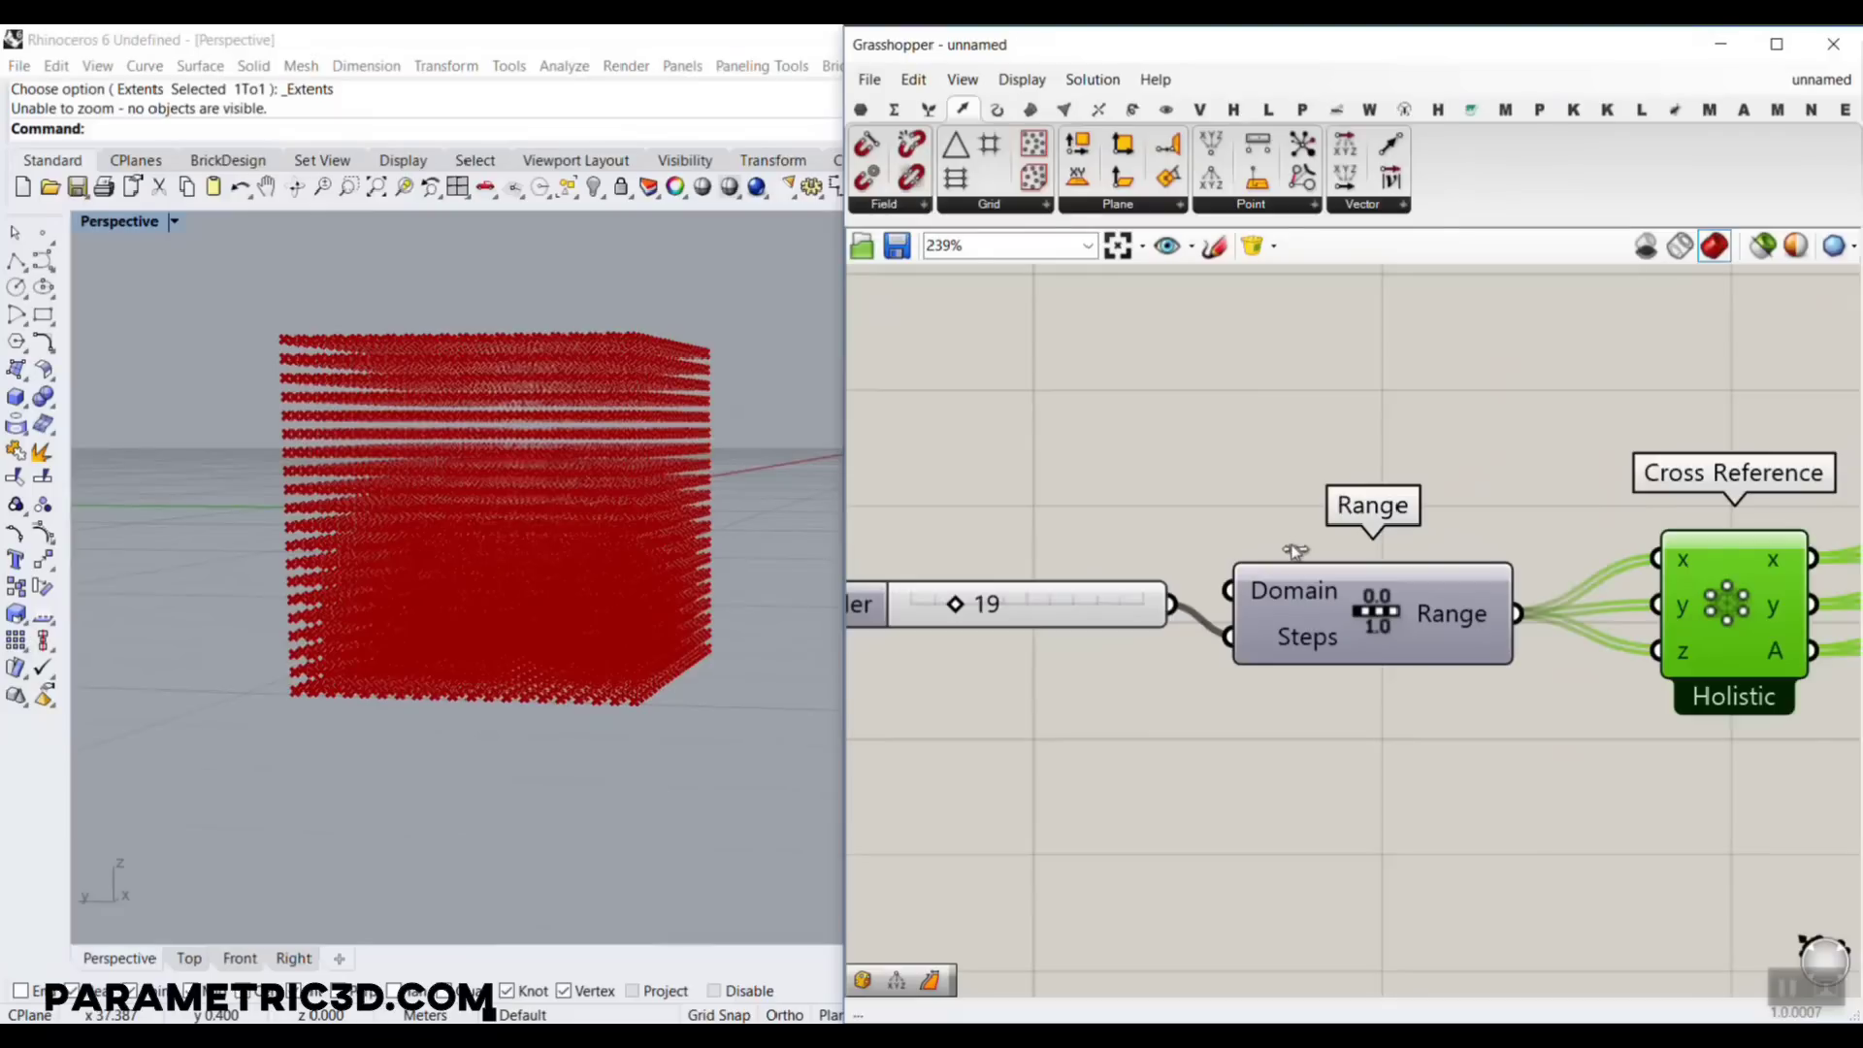
Connect Evaluate's Result to the Values input of Iso surface and delete the Construct Point component
scroll(1293, 549, "down", 5)
right_click_drag(1560, 489, 1040, 570)
scroll(1293, 568, "up", 4)
left_click_drag(1339, 474, 1465, 525)
left_click(1005, 713)
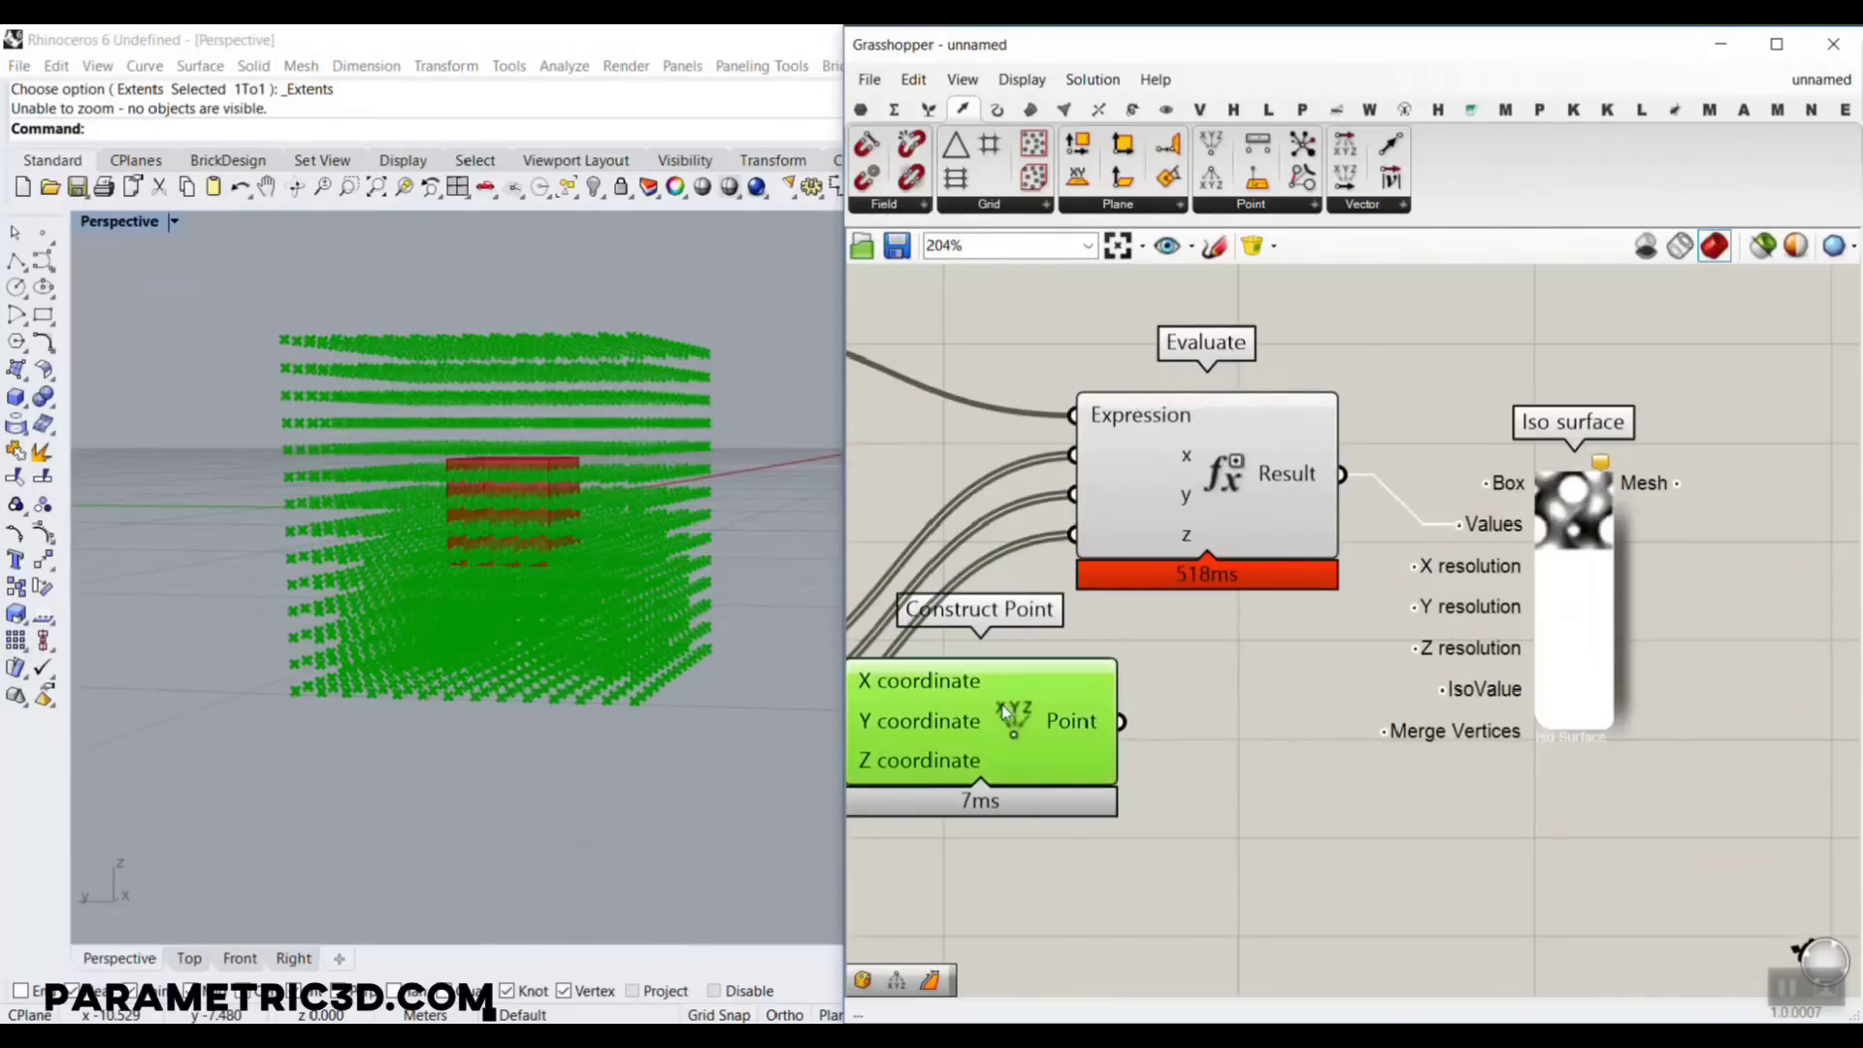
key("Delete")
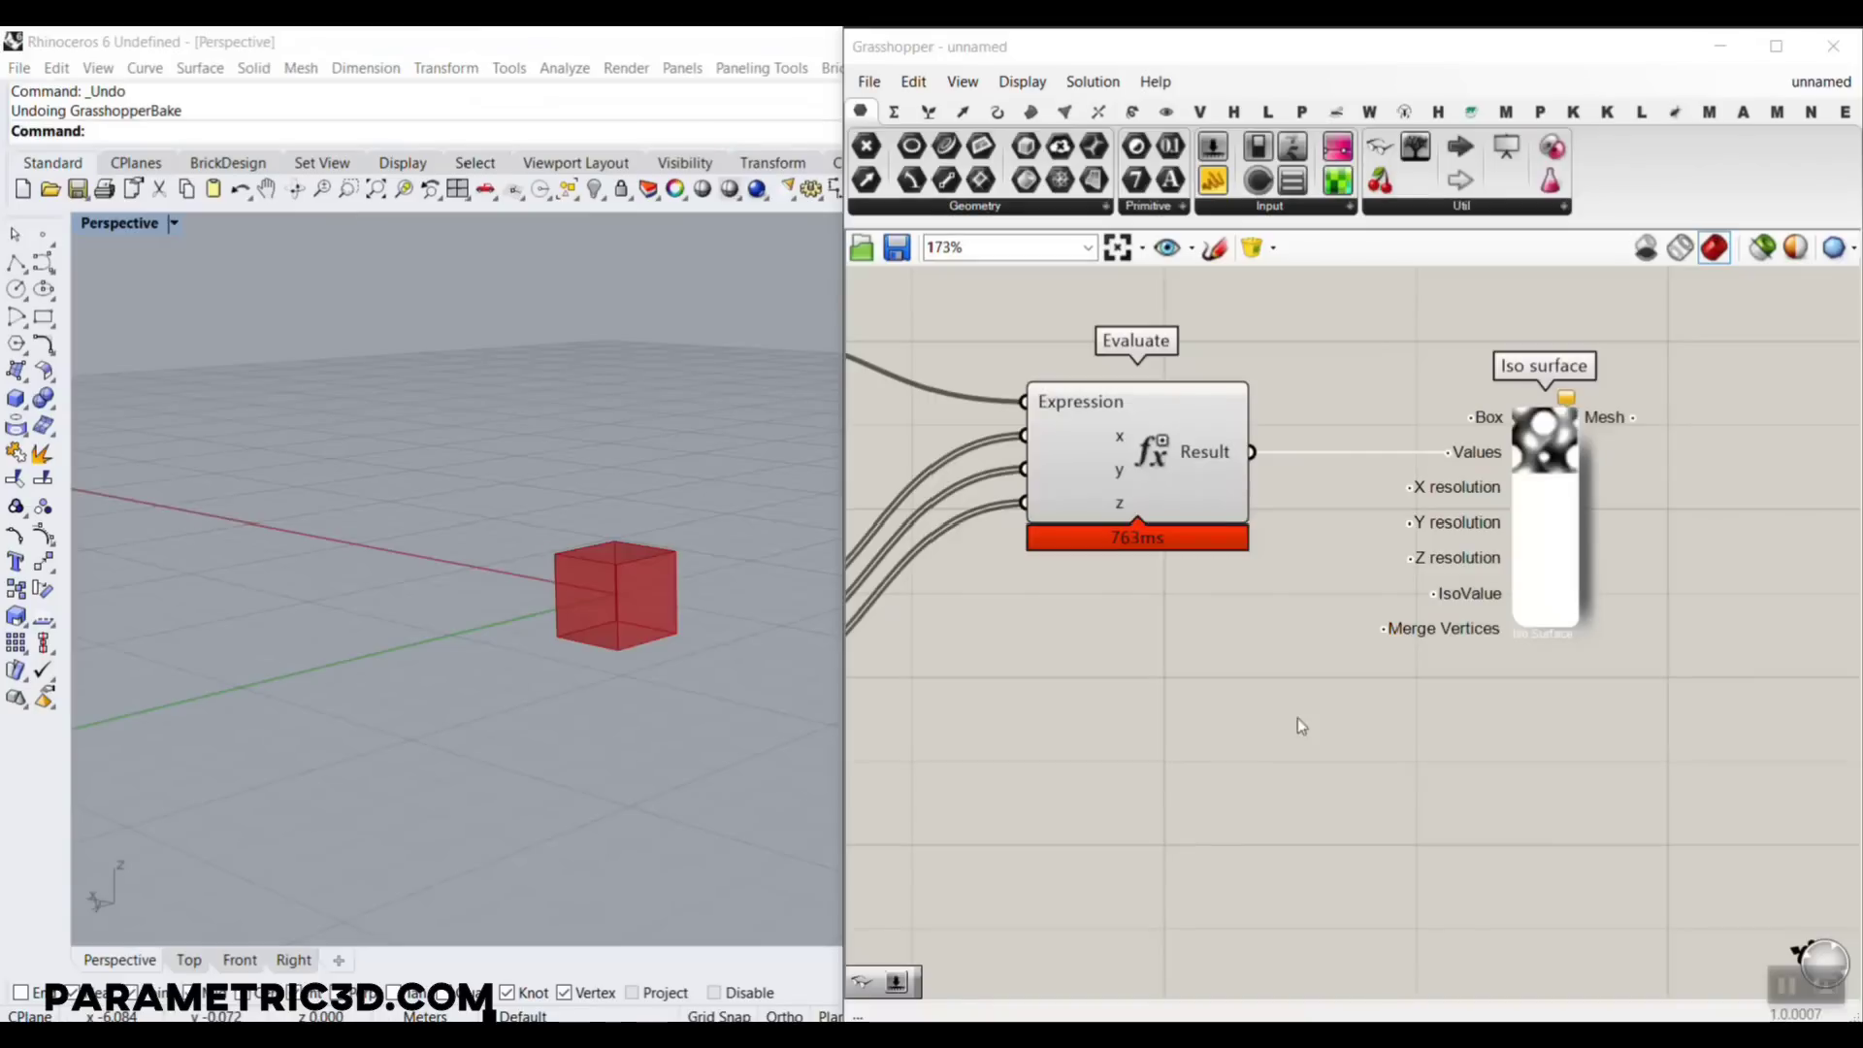
right_click(1300, 677)
right_click_drag(1225, 646, 1168, 695)
scroll(1192, 589, "down", 1)
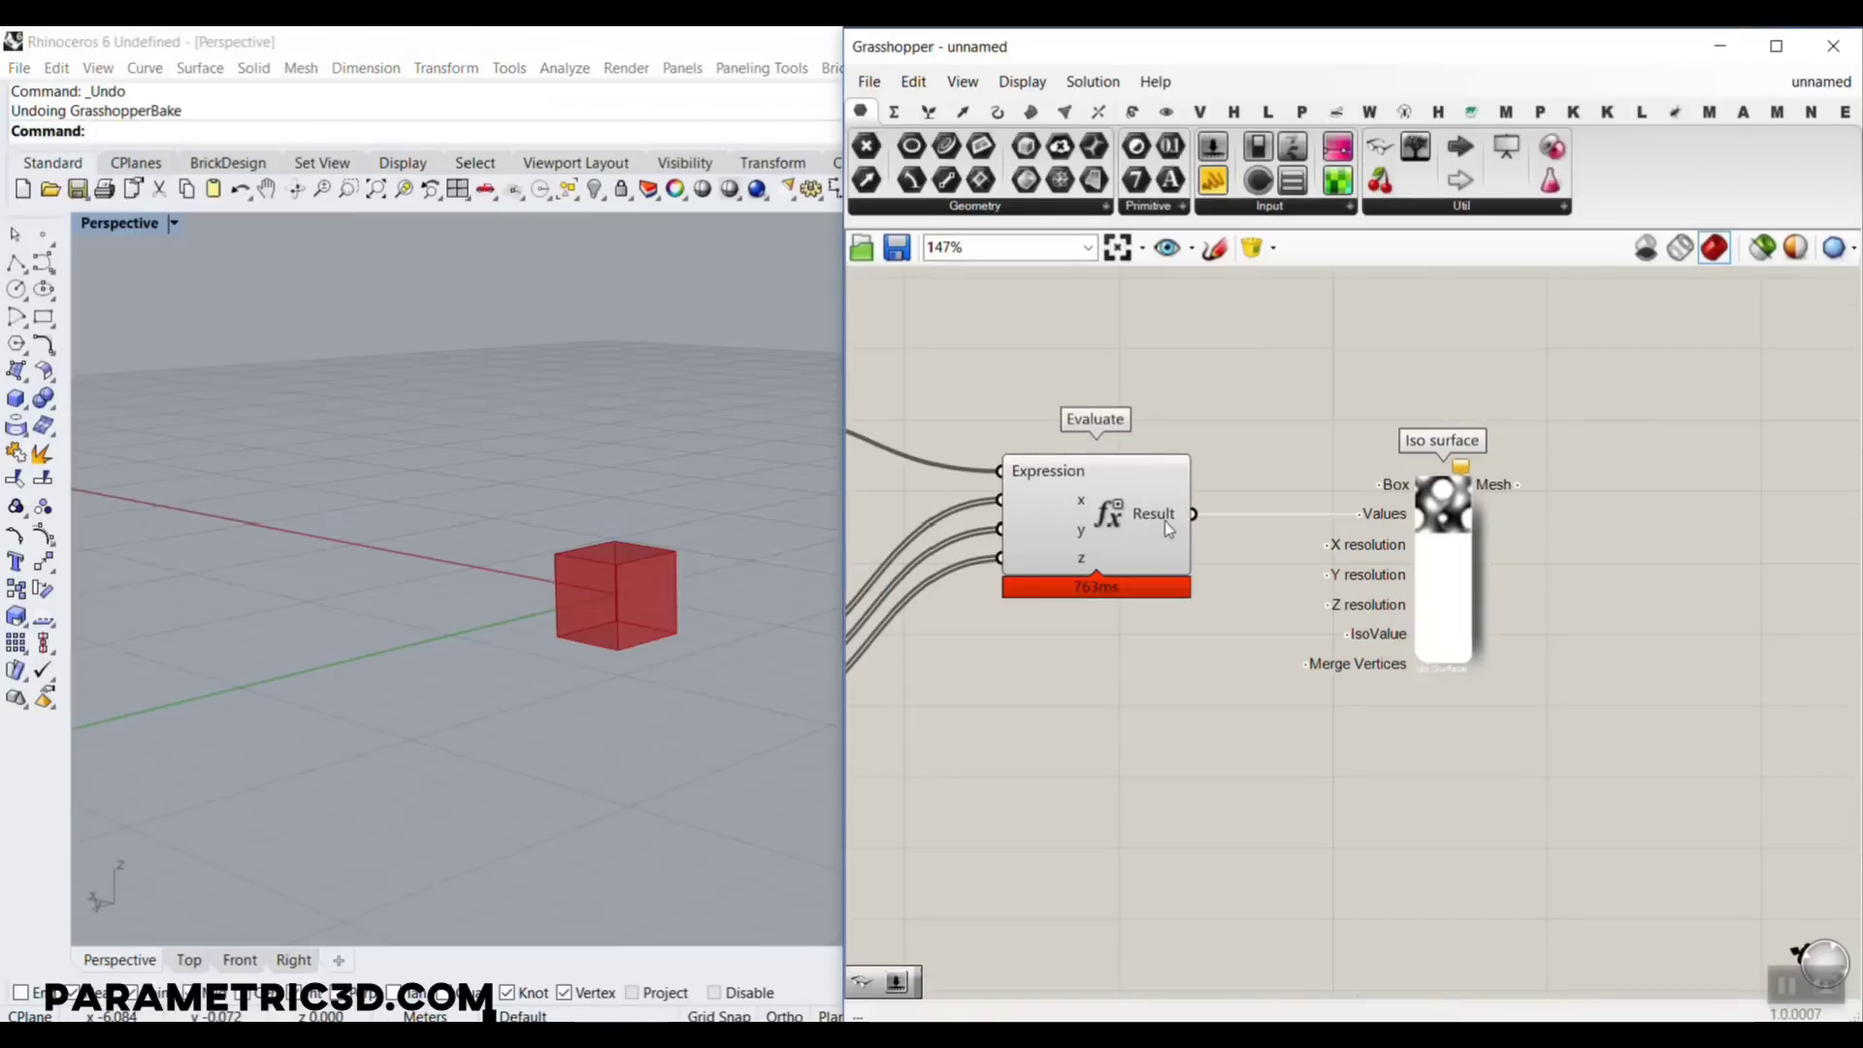
scroll(1163, 521, "down", 2)
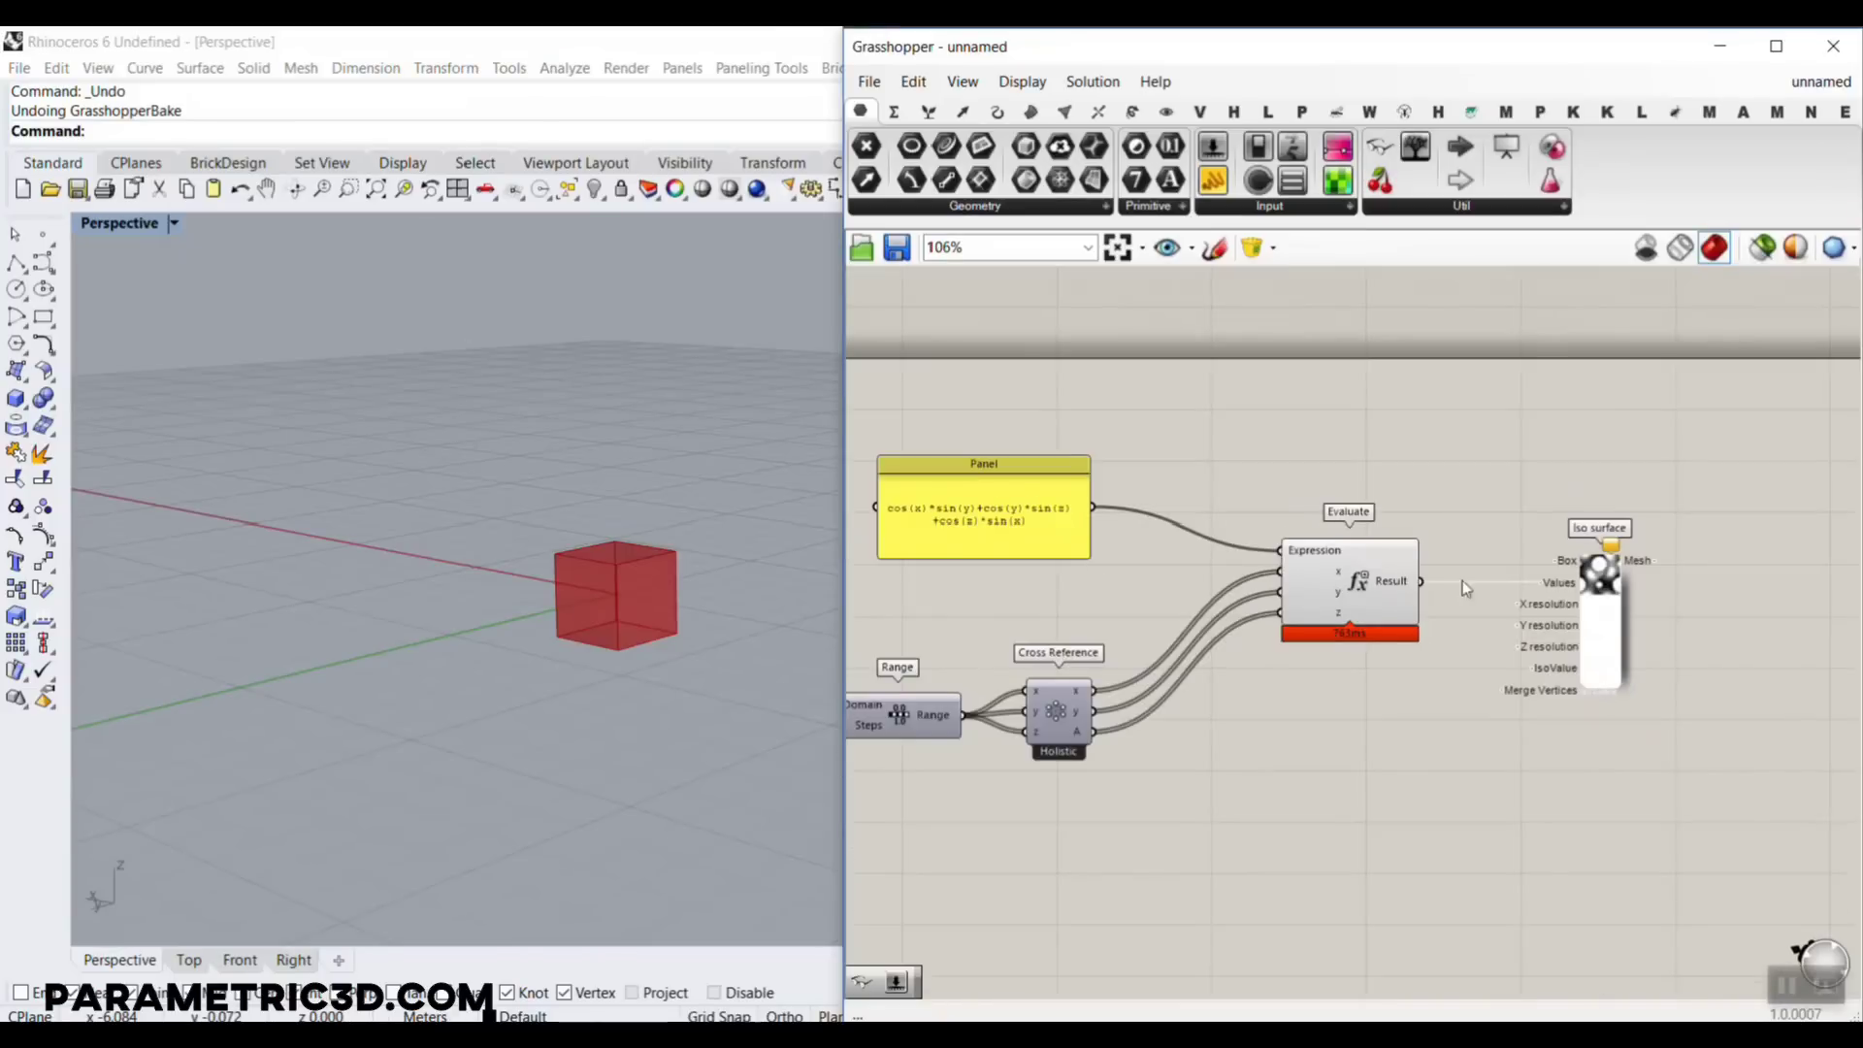
scroll(1234, 541, "up", 3)
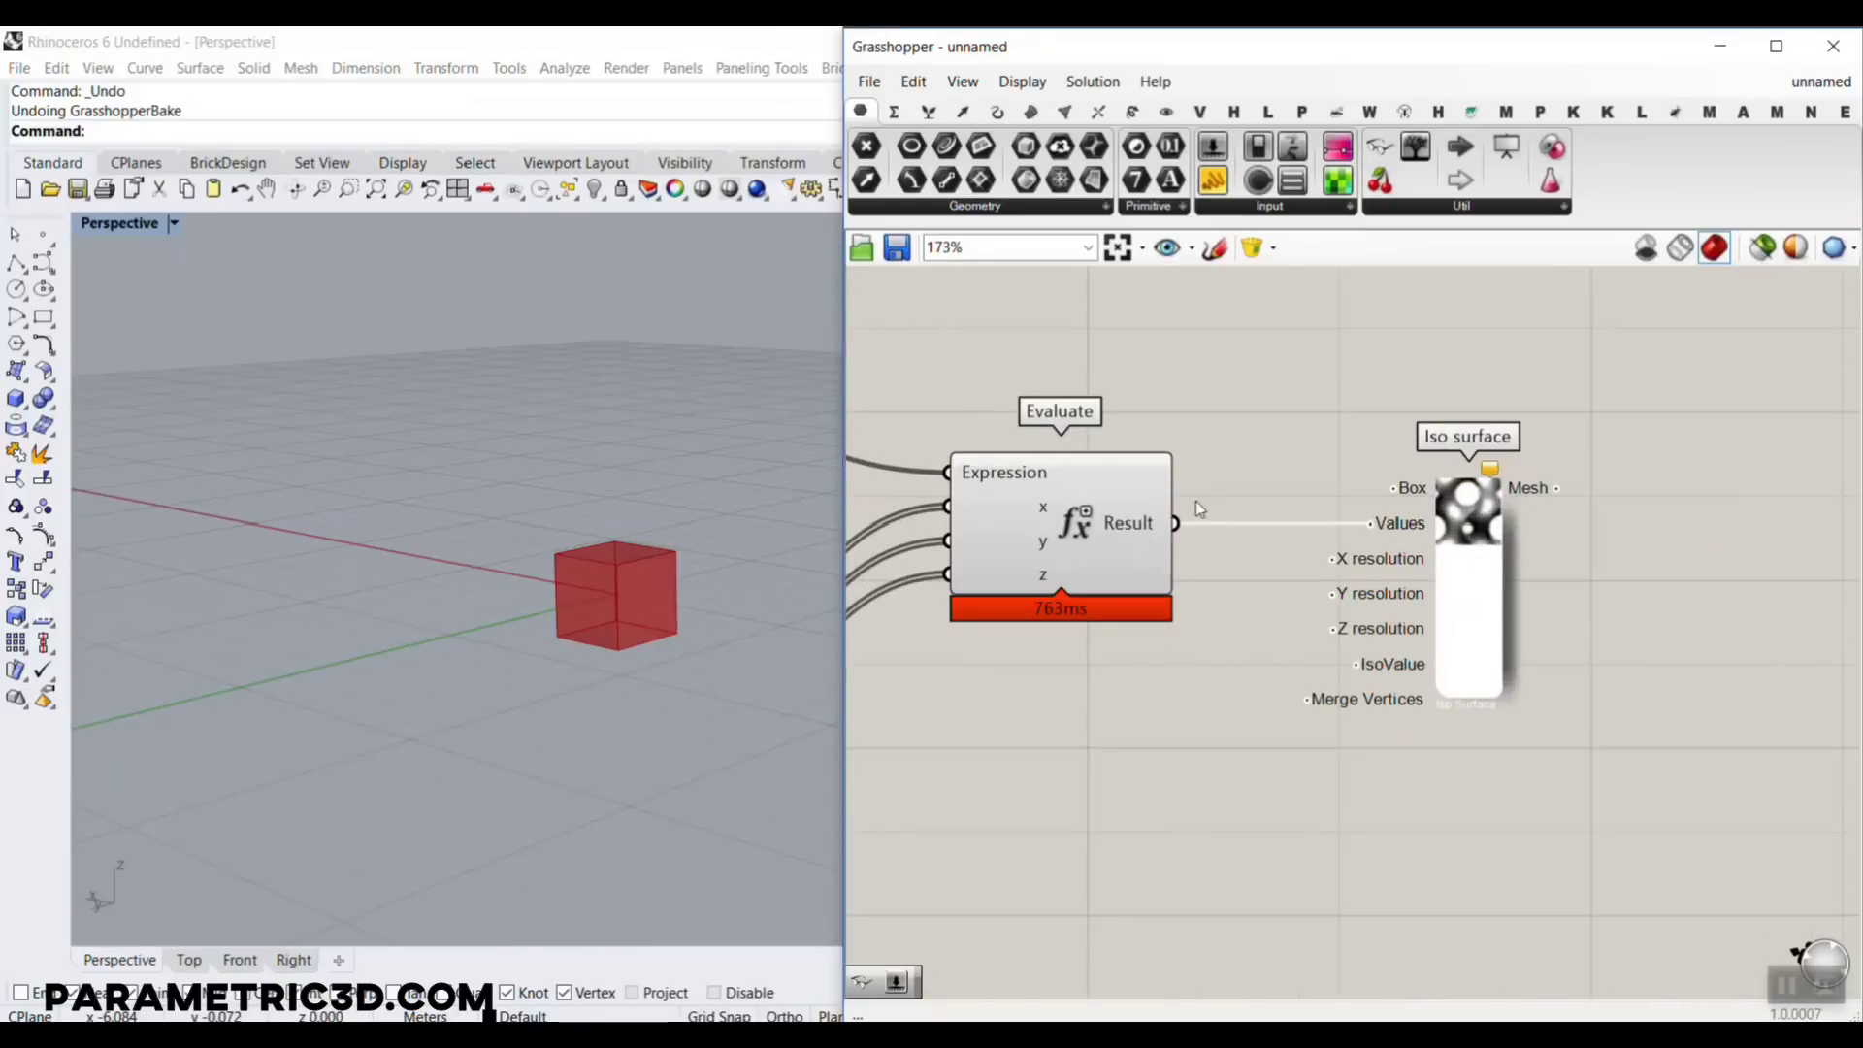
right_click_drag(1195, 501, 1214, 575)
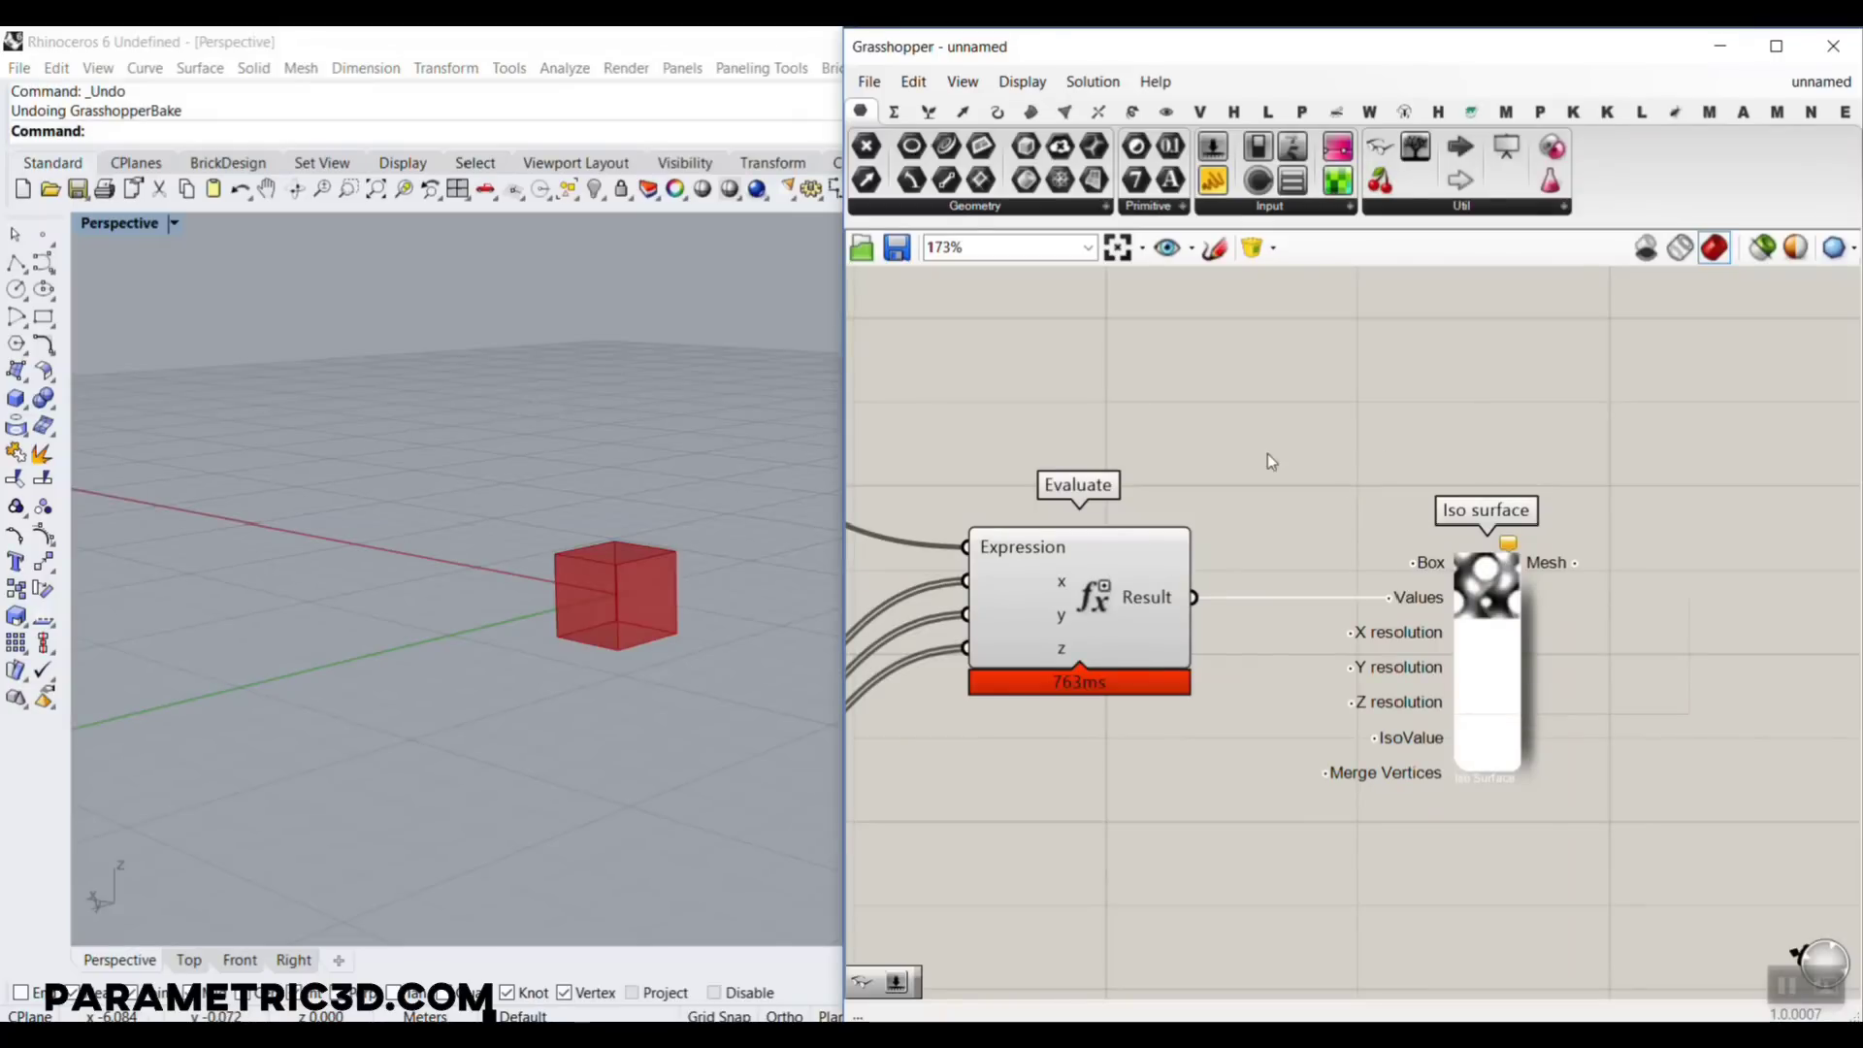
Add a Center Box component to the canvas above Evaluate
left_click(1031, 118)
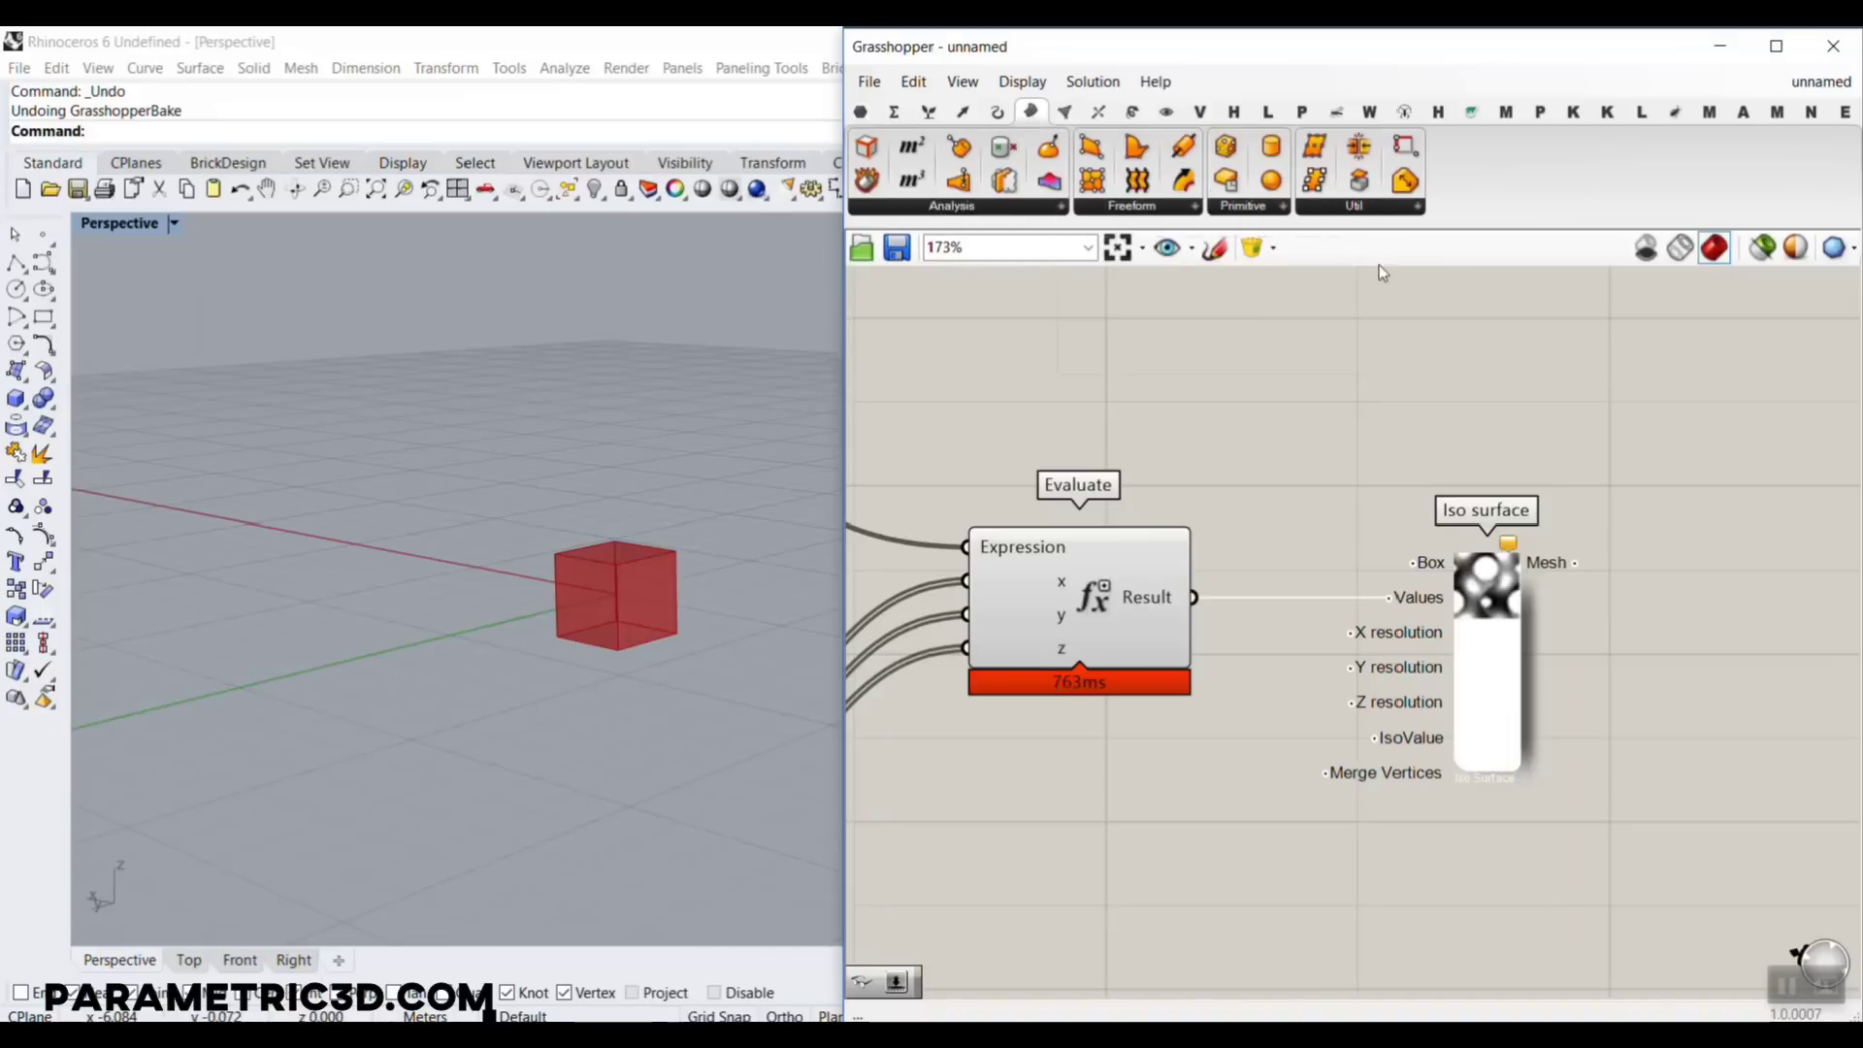
left_click(1283, 207)
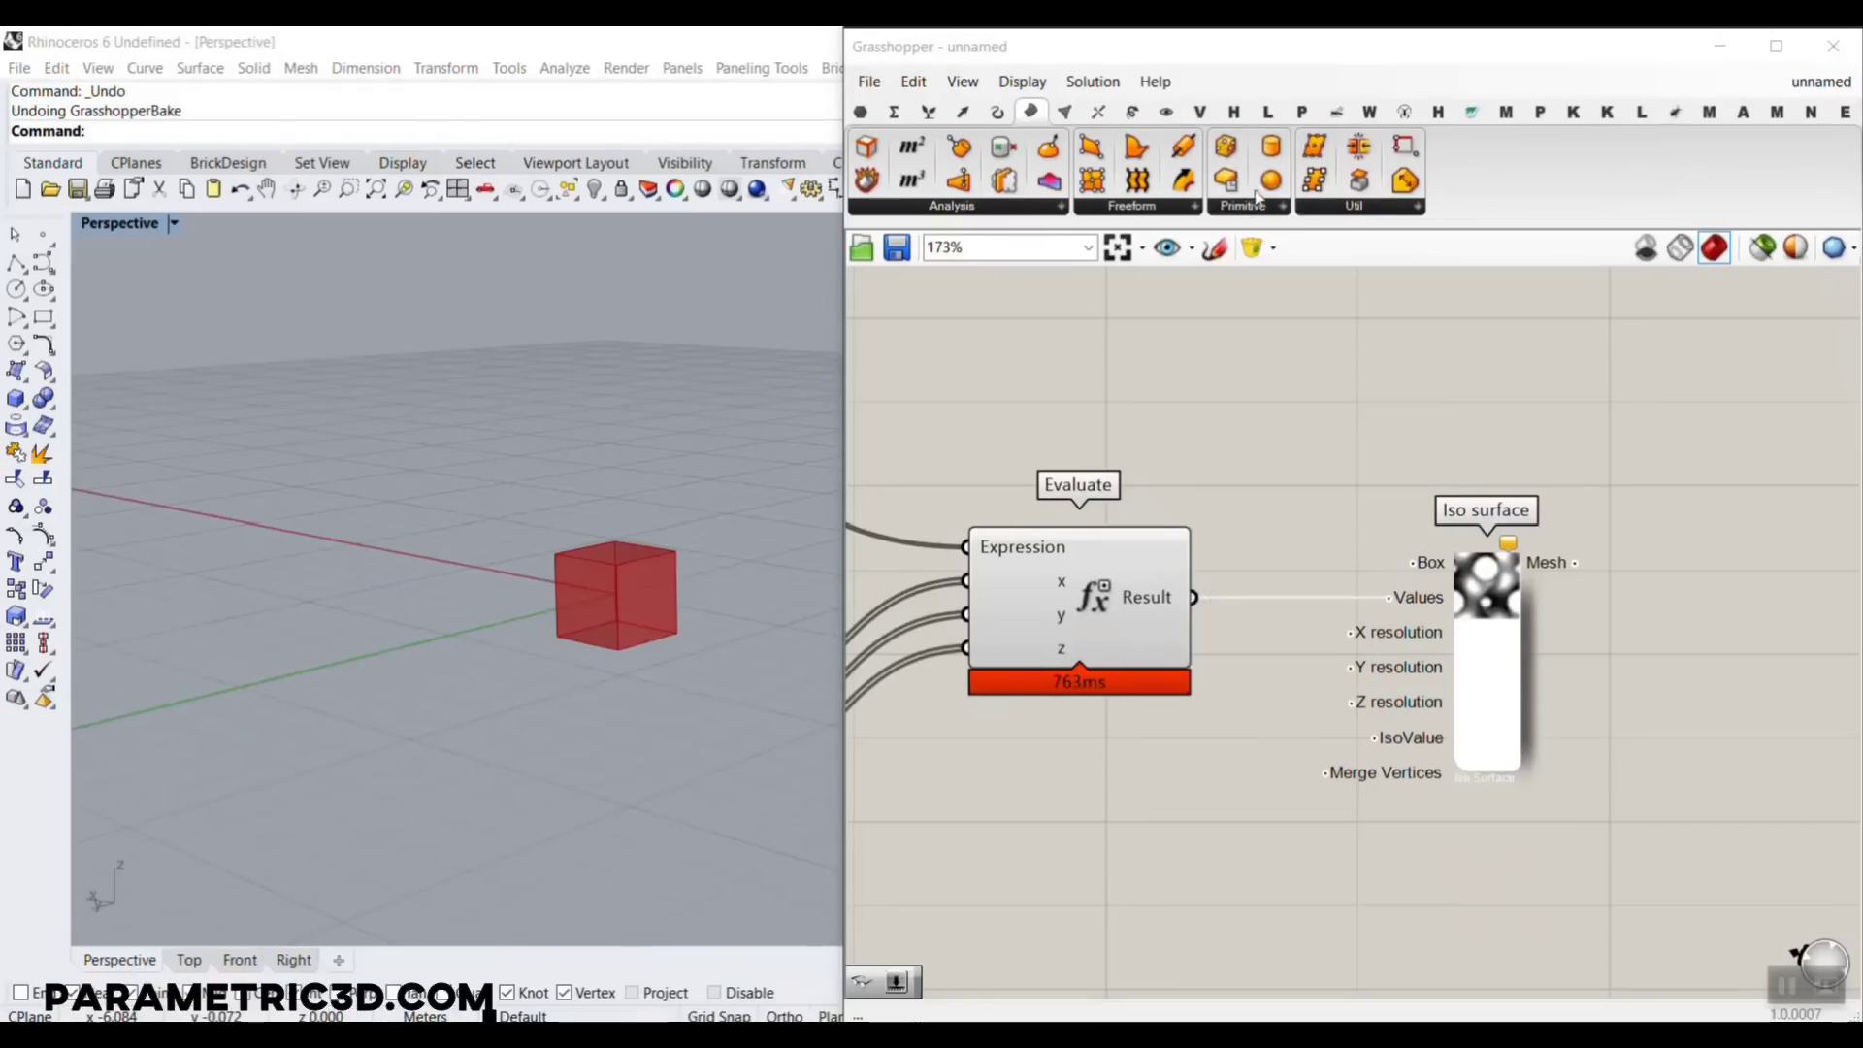
left_click(1204, 204)
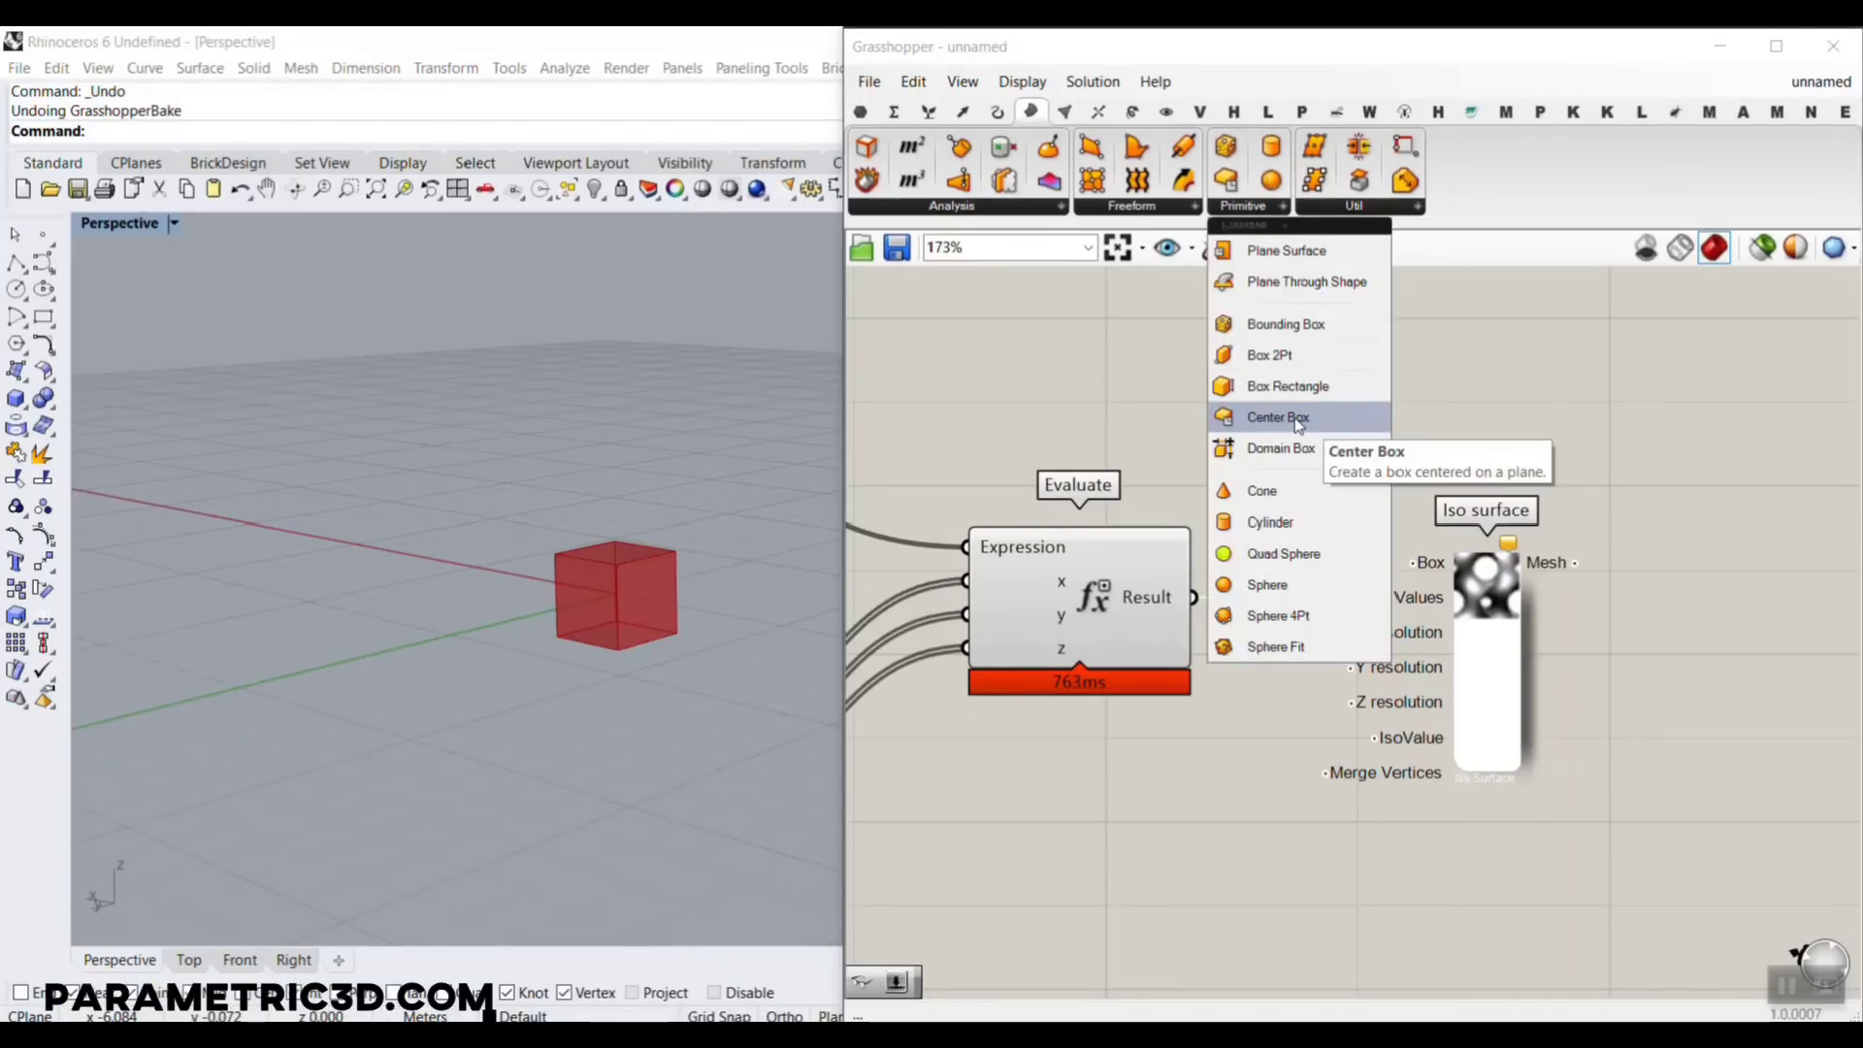
left_click(1246, 417)
left_click(1272, 374)
Add a Number Slider with the value 12.5 and connect it to Center Box's X, Y and Z inputs
right_click_drag(1166, 417, 1255, 527)
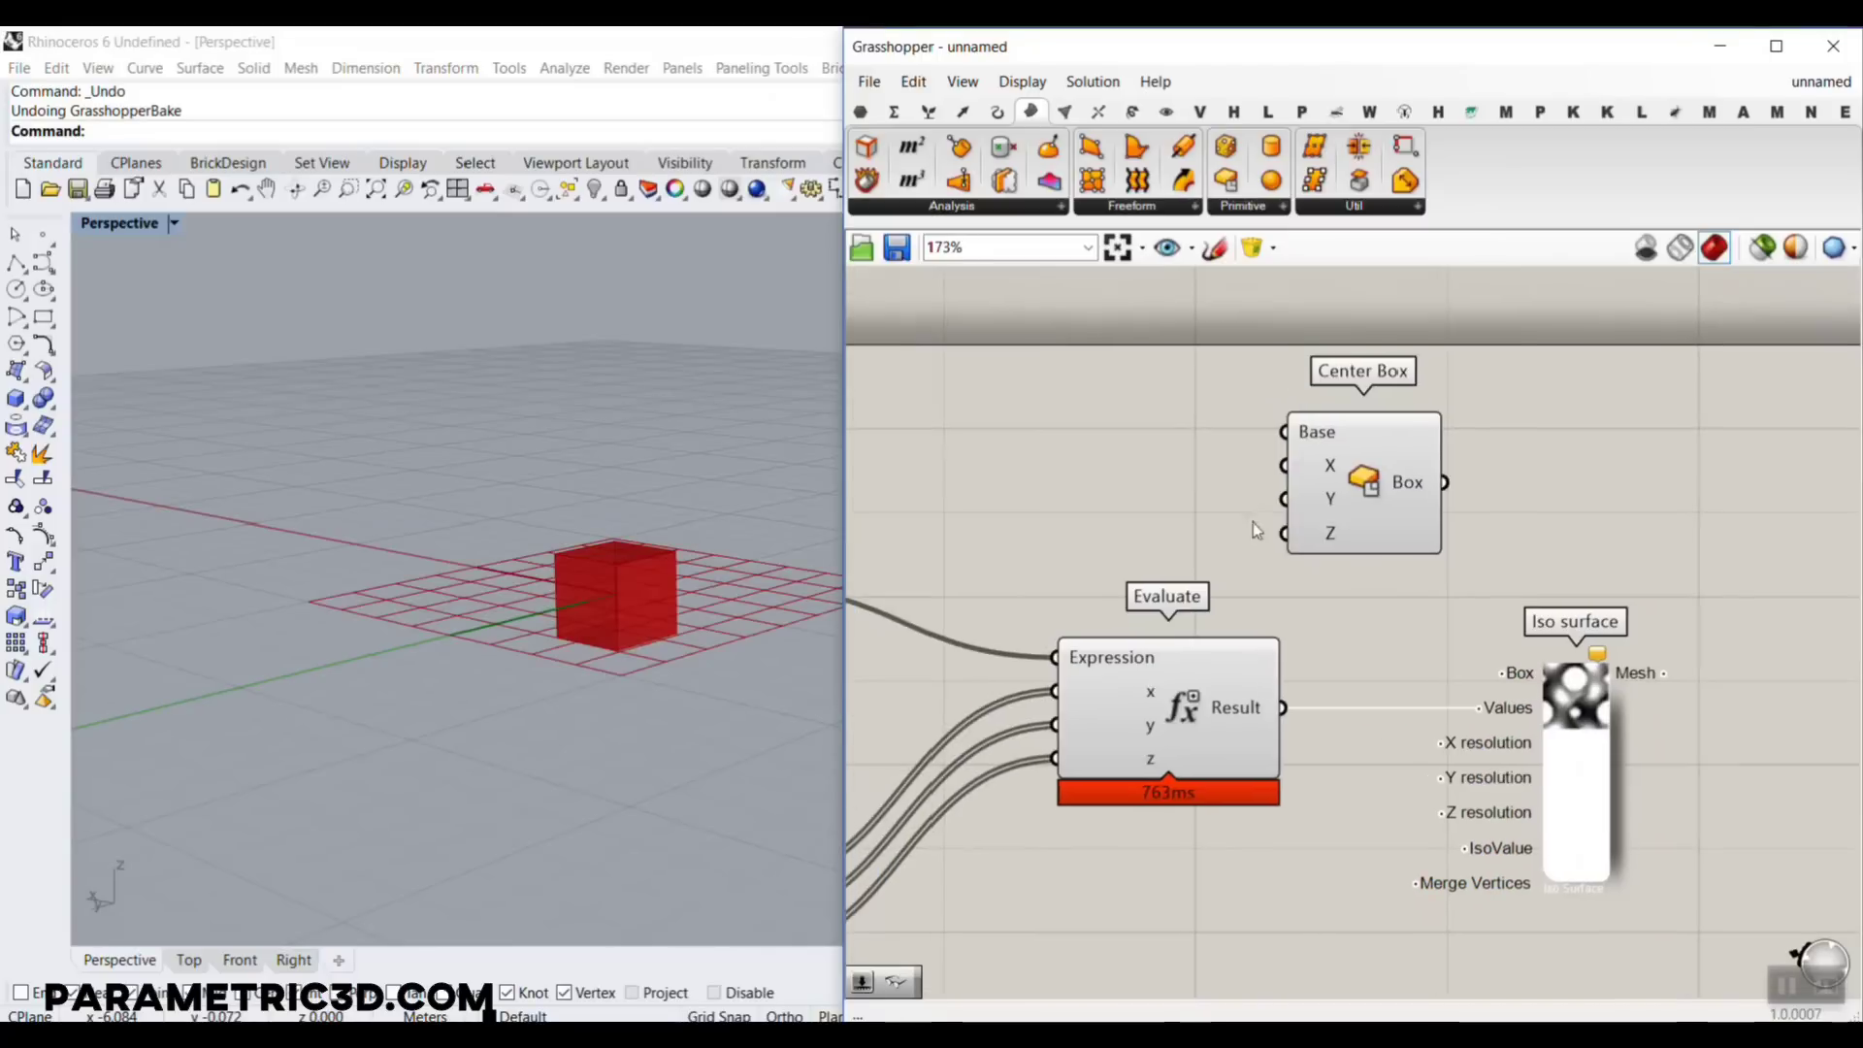
double_click(1058, 454)
type("12.5")
key("Return")
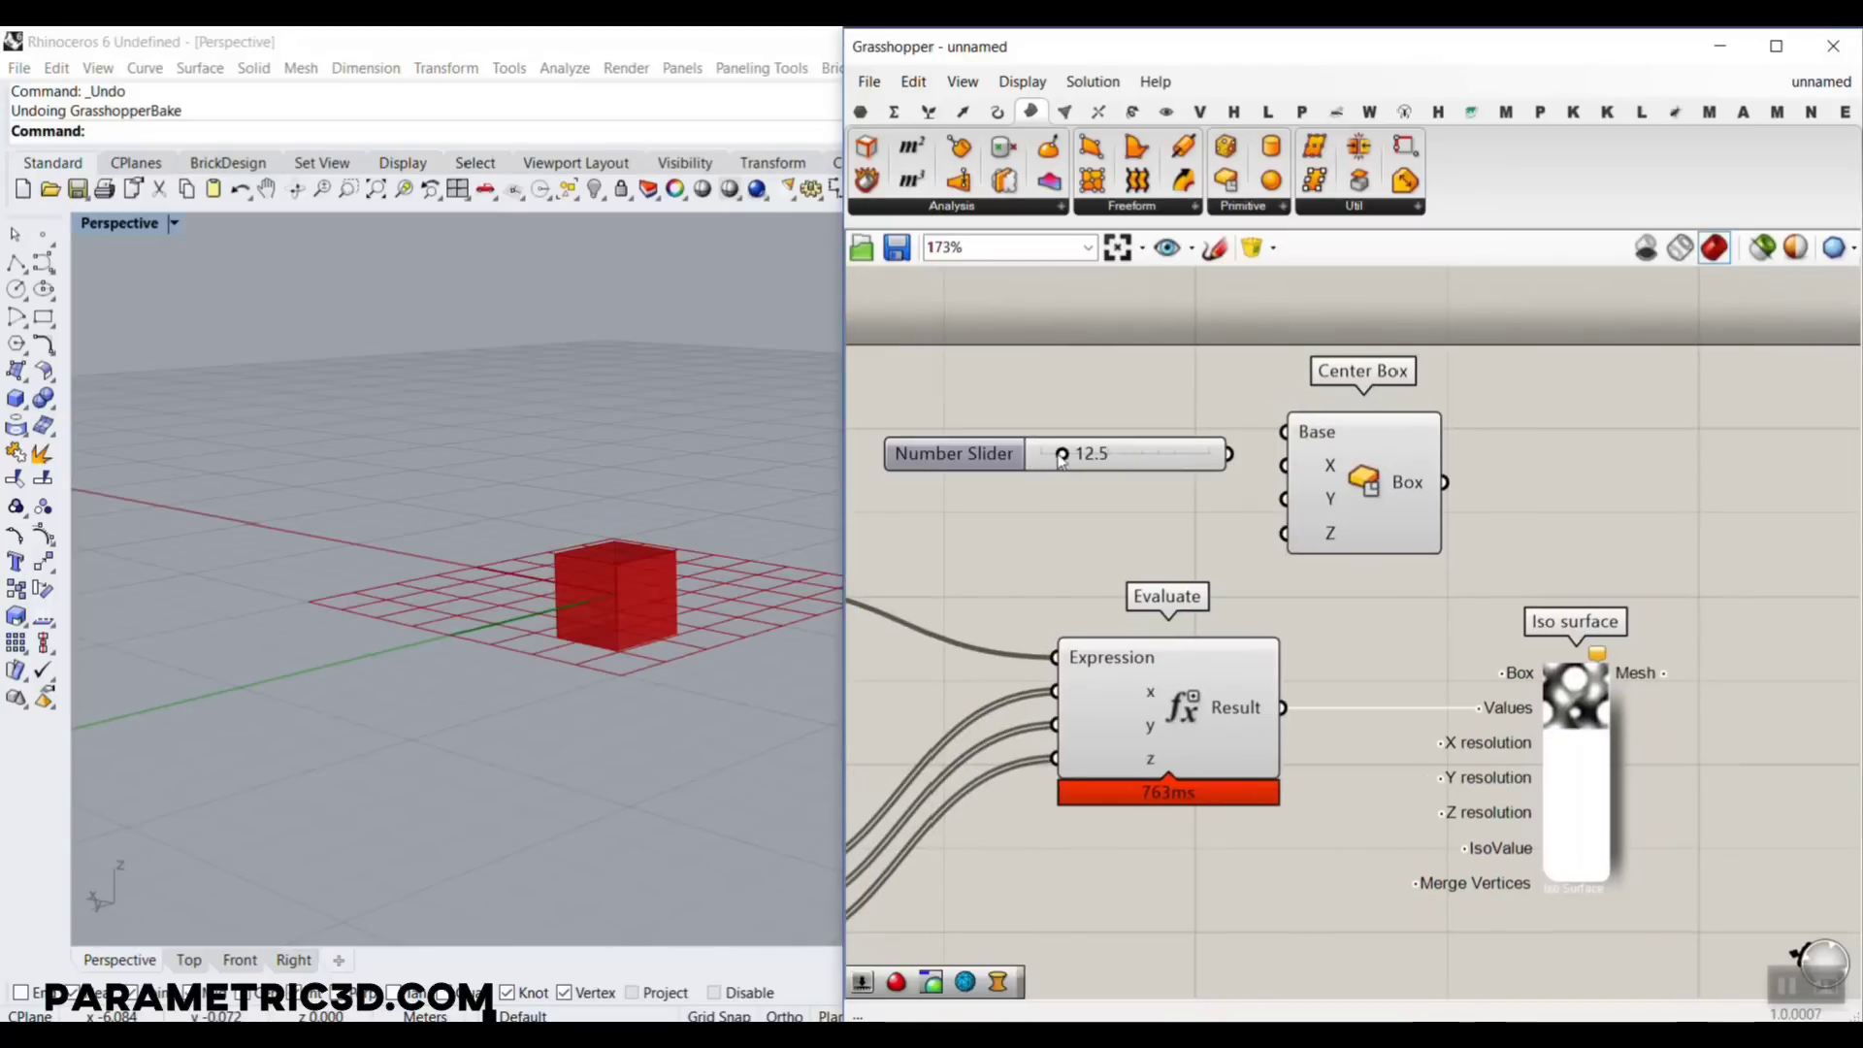
scroll(1246, 466, "up", 1)
left_click_drag(1225, 449, 1290, 502)
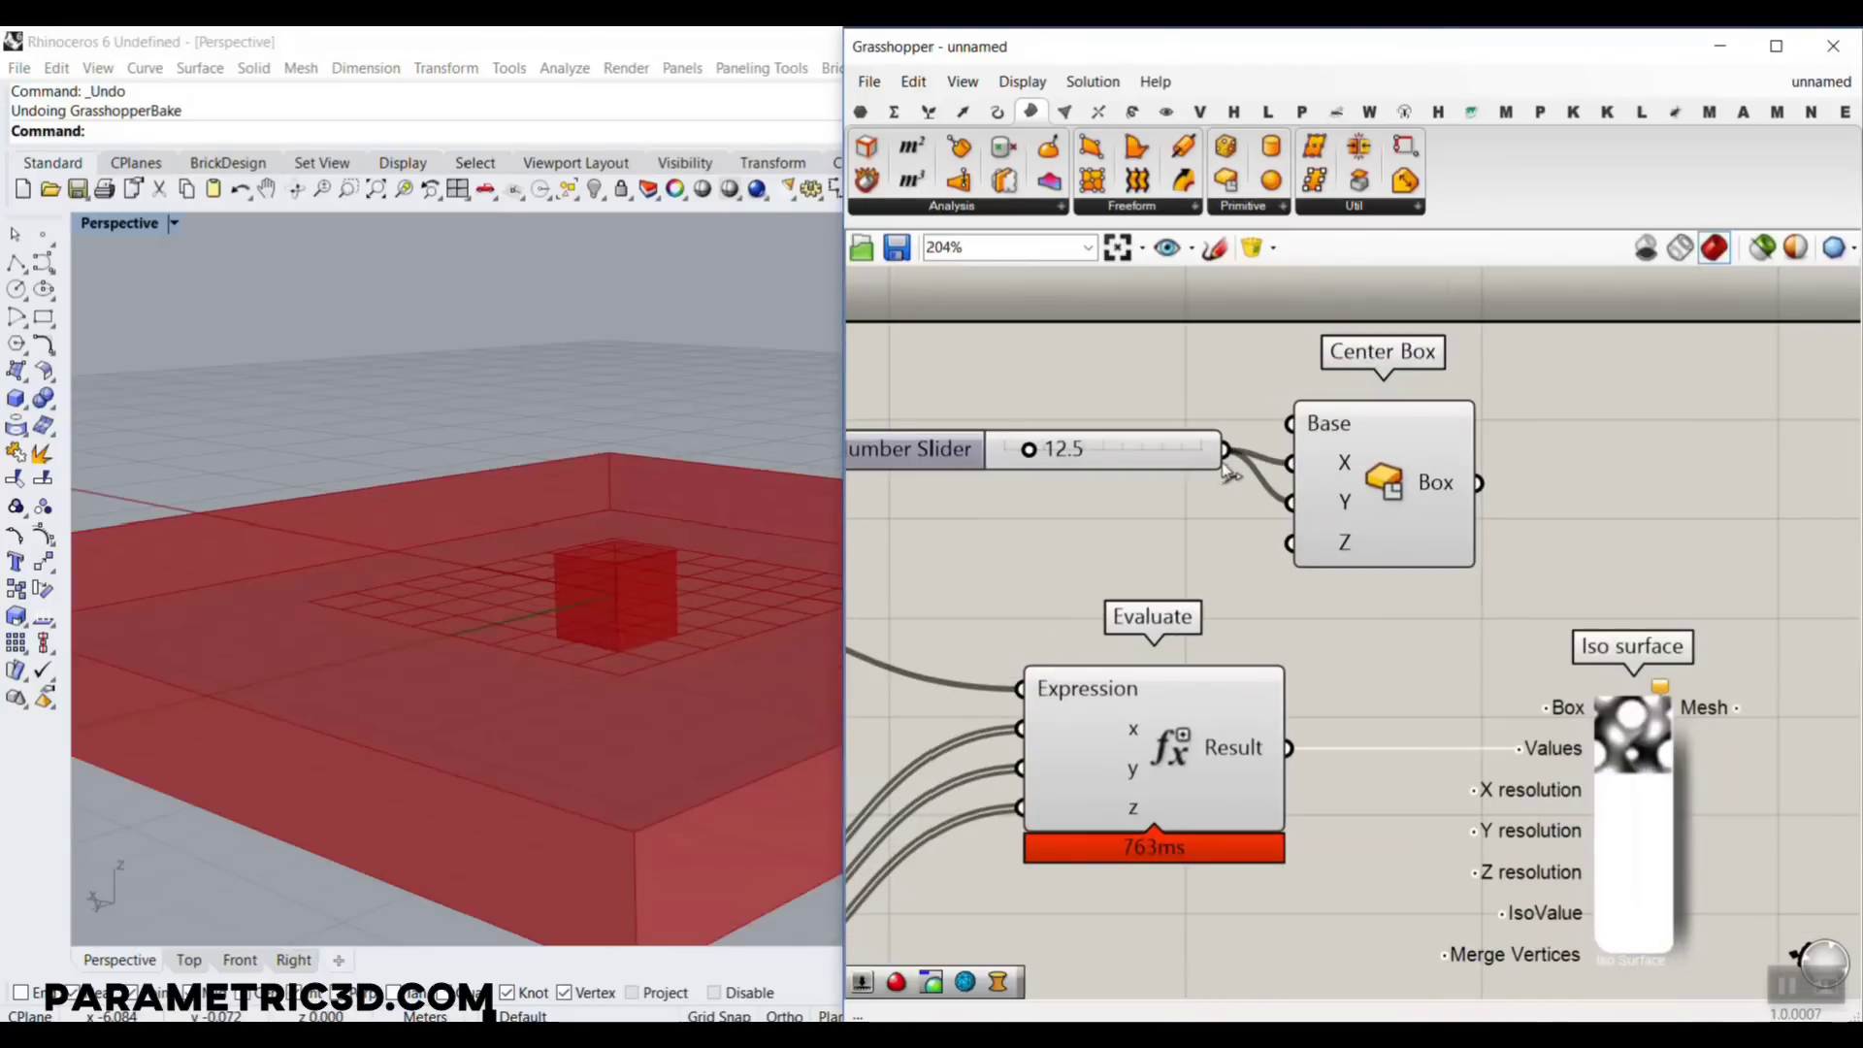
left_click_drag(1225, 449, 1289, 542)
Set the Center Box size slider to 15.4 and connect the Box output to Iso surface's Box input
scroll(649, 466, "down", 5)
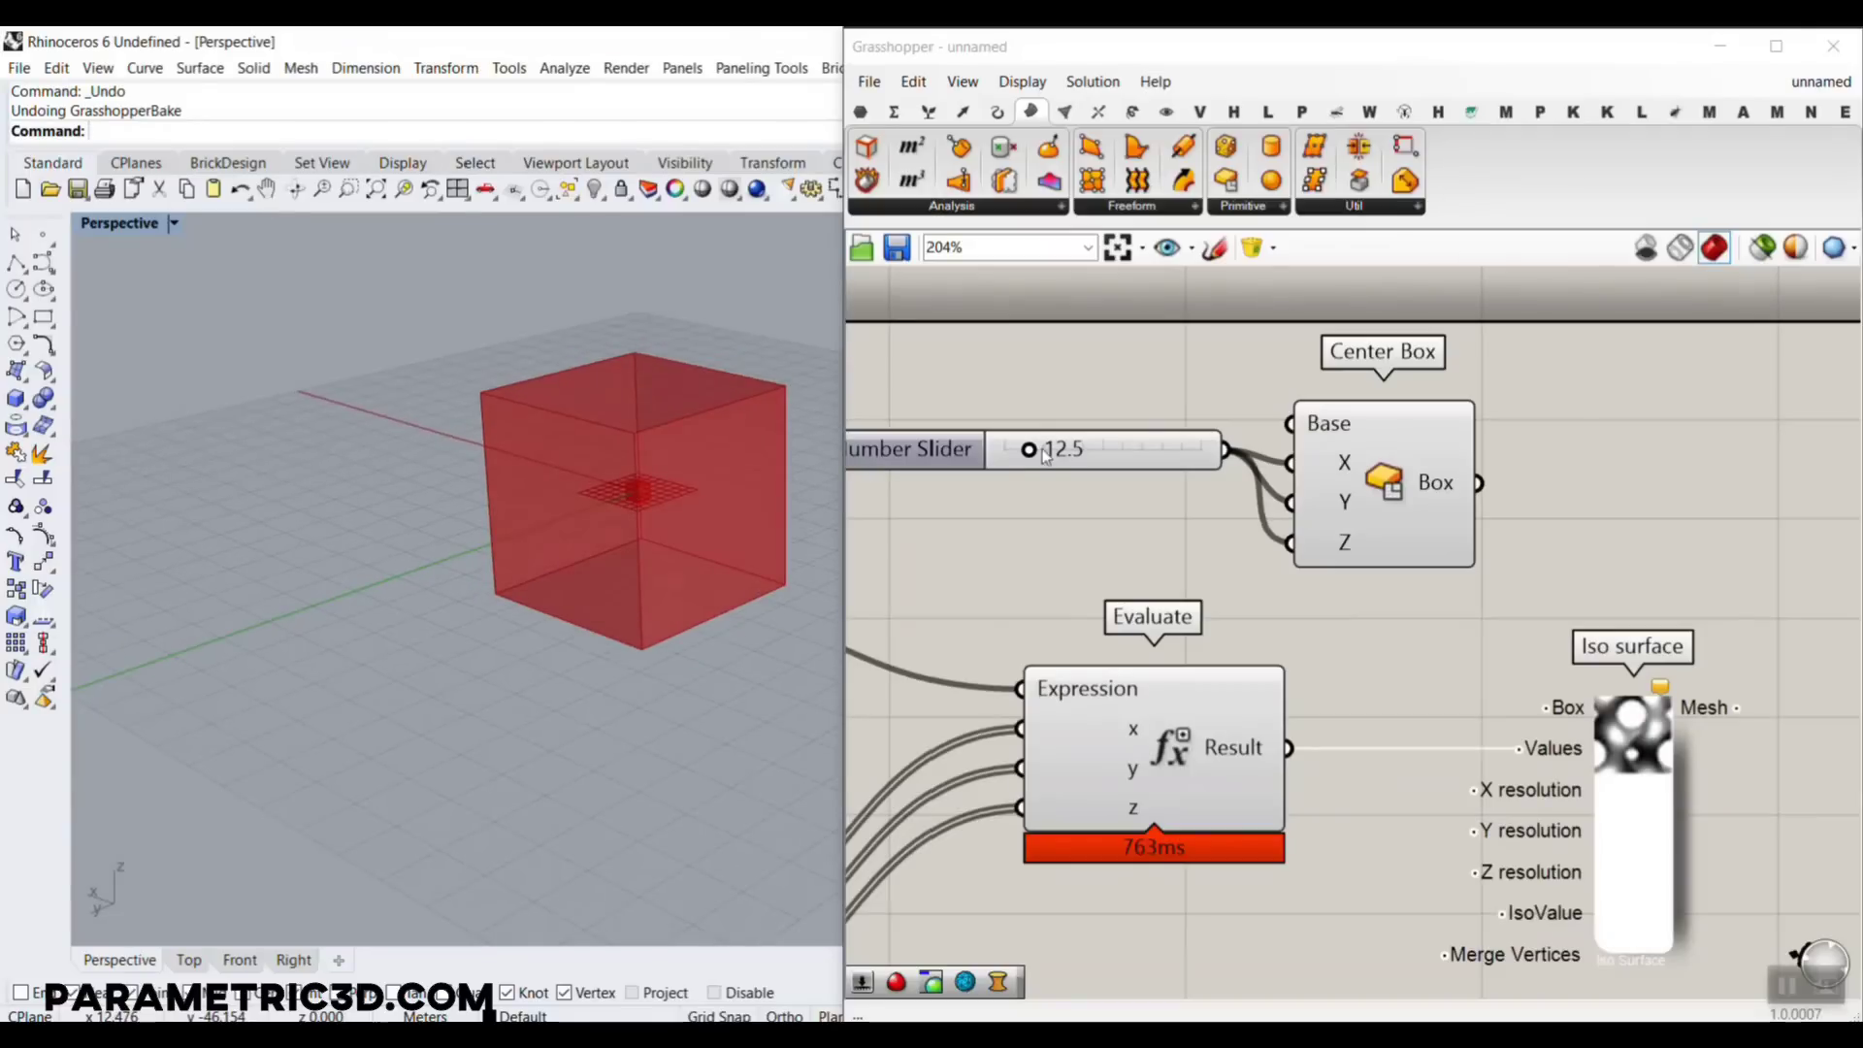
left_click_drag(1043, 456, 1034, 487)
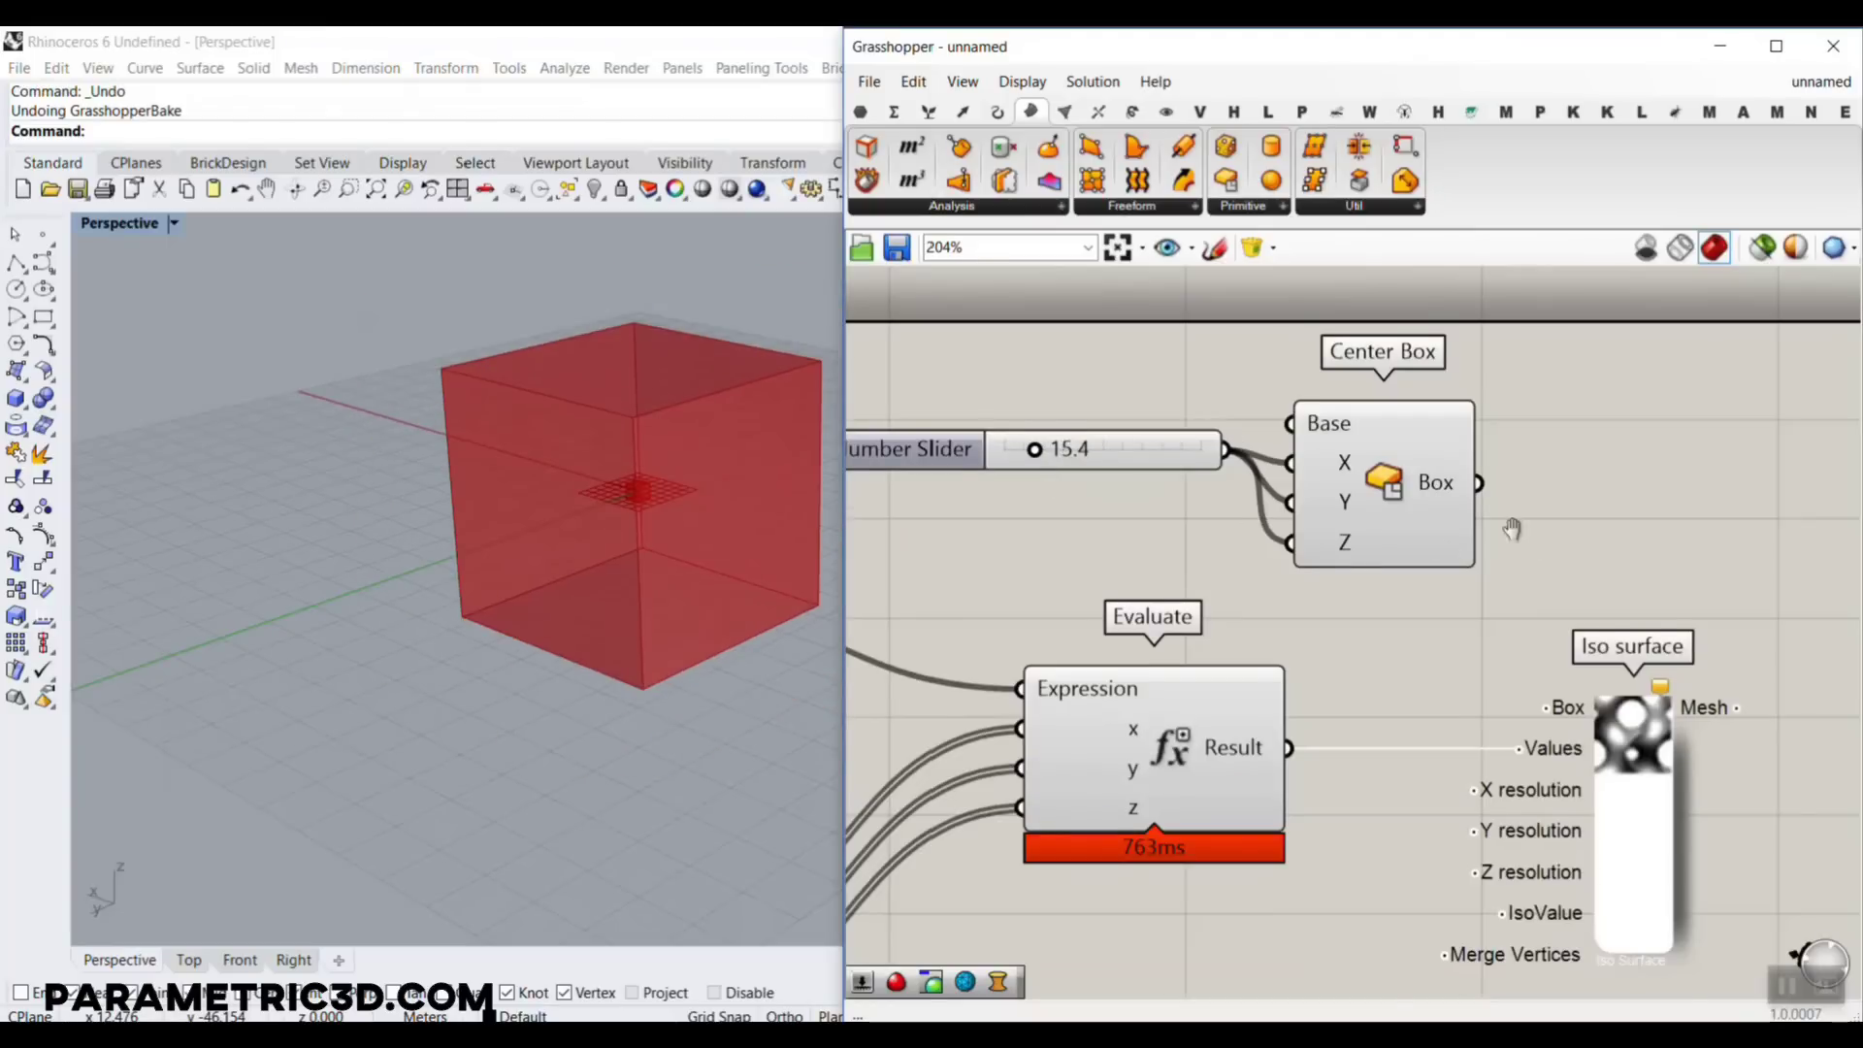
right_click_drag(1511, 529, 1405, 492)
left_click_drag(1390, 449, 1487, 622)
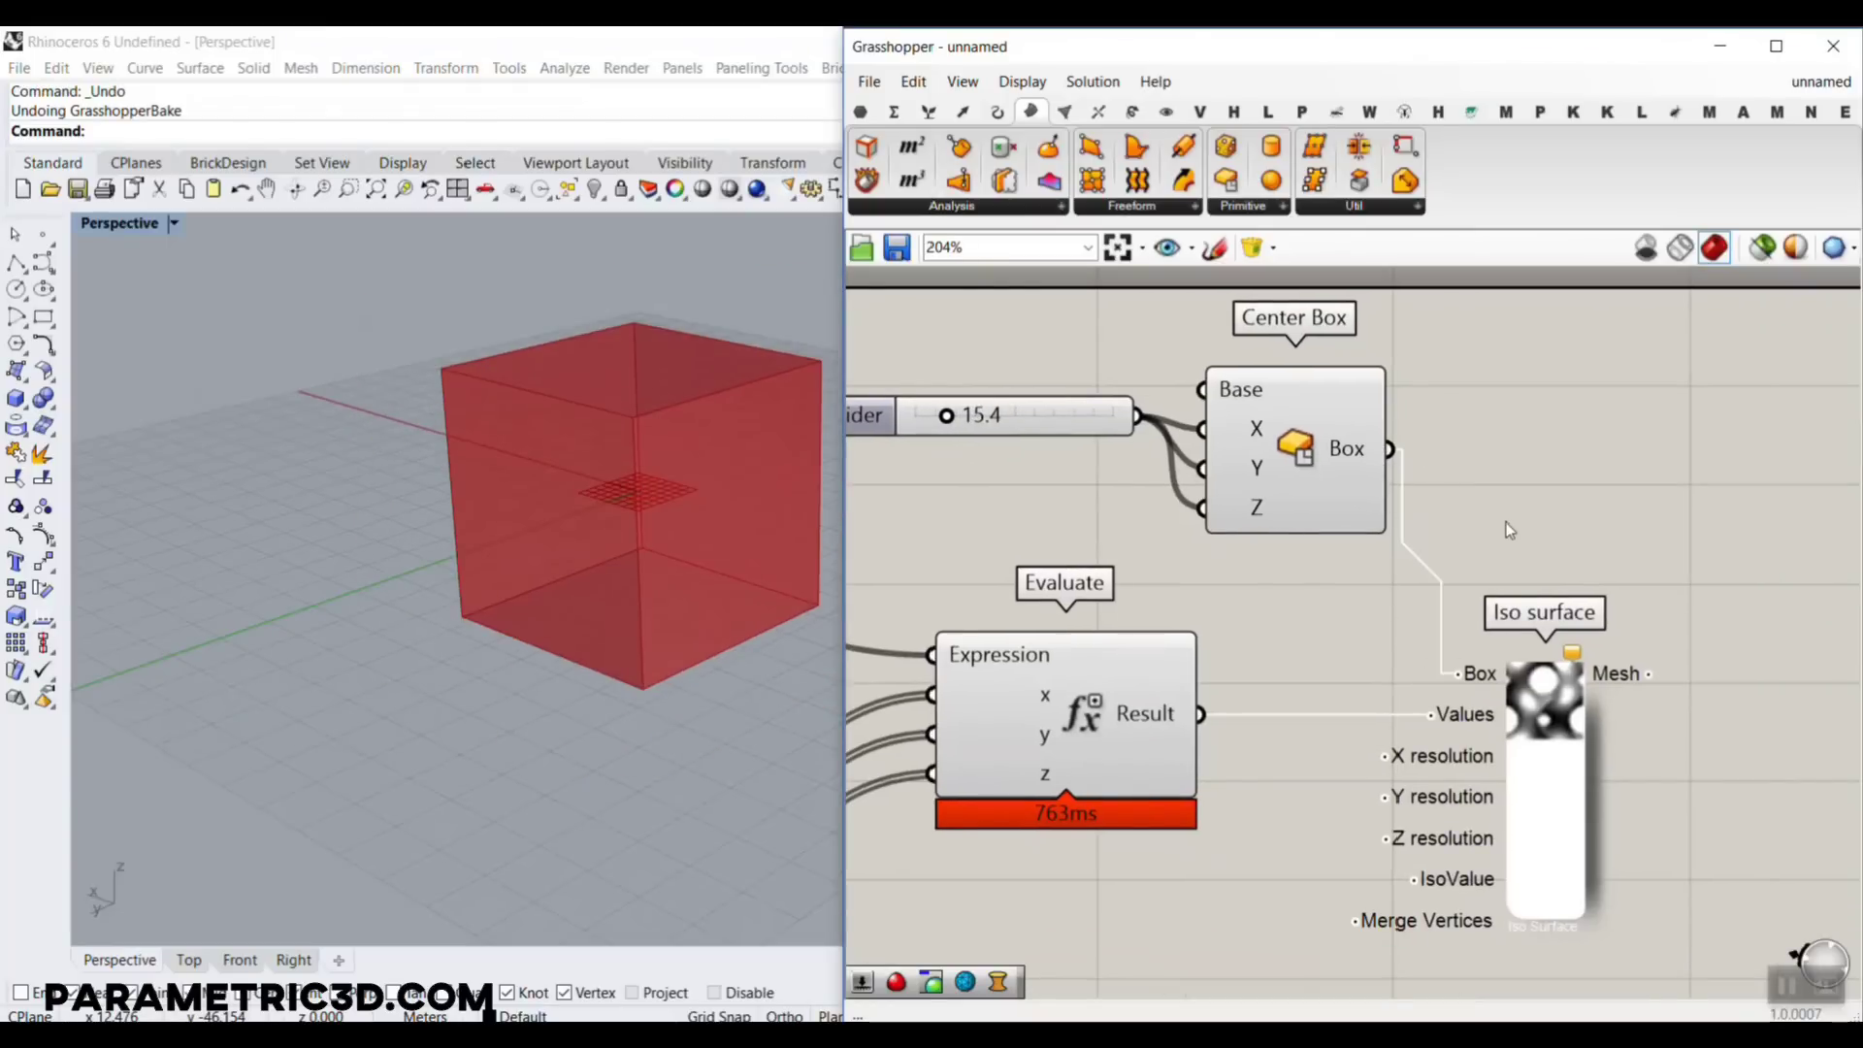
Move the Iso surface component slightly lower and farther away from Evaluate
right_click_drag(1257, 739, 1315, 598)
right_click_drag(1300, 706, 1305, 677)
right_click_drag(1546, 657, 1479, 565)
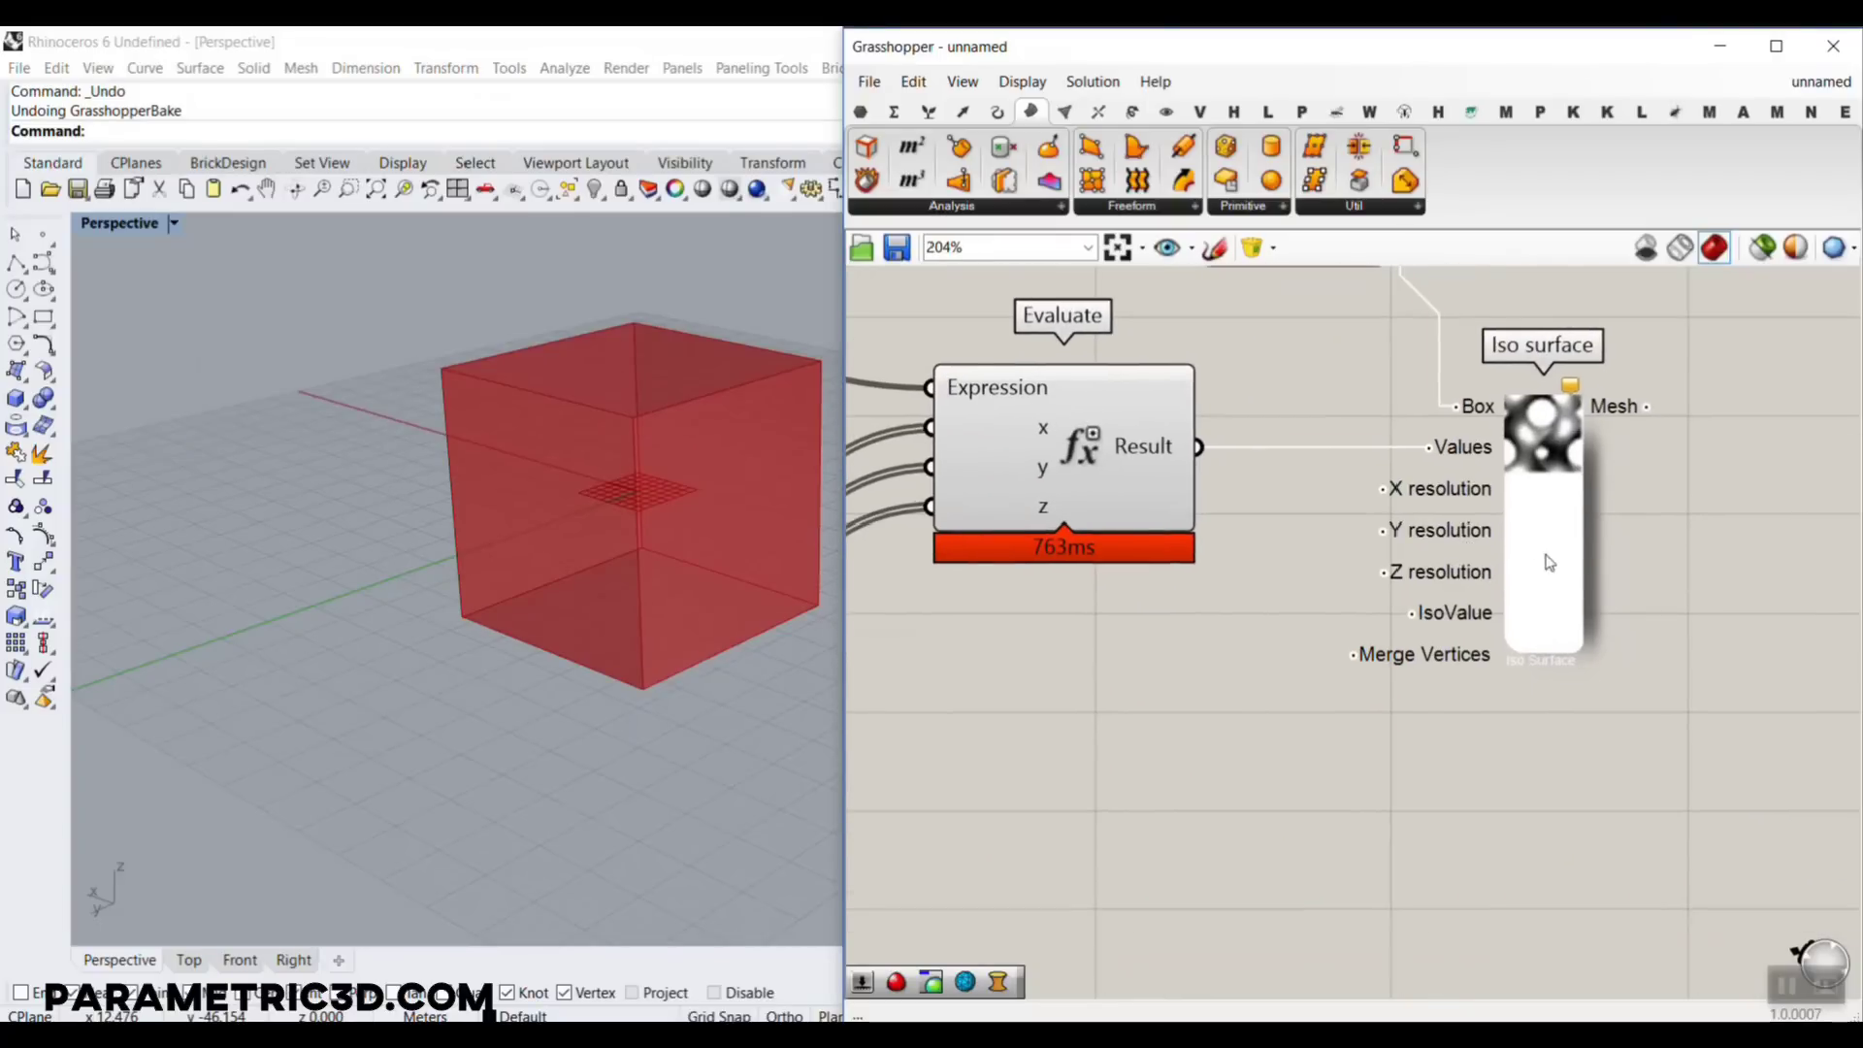
left_click_drag(1544, 555, 1594, 610)
Add a Construct Point component below Evaluate and connect the three Cross Reference outputs to its X, Y and Z coordinates
right_click_drag(1151, 687, 1533, 674)
scroll(1533, 674, "down", 2)
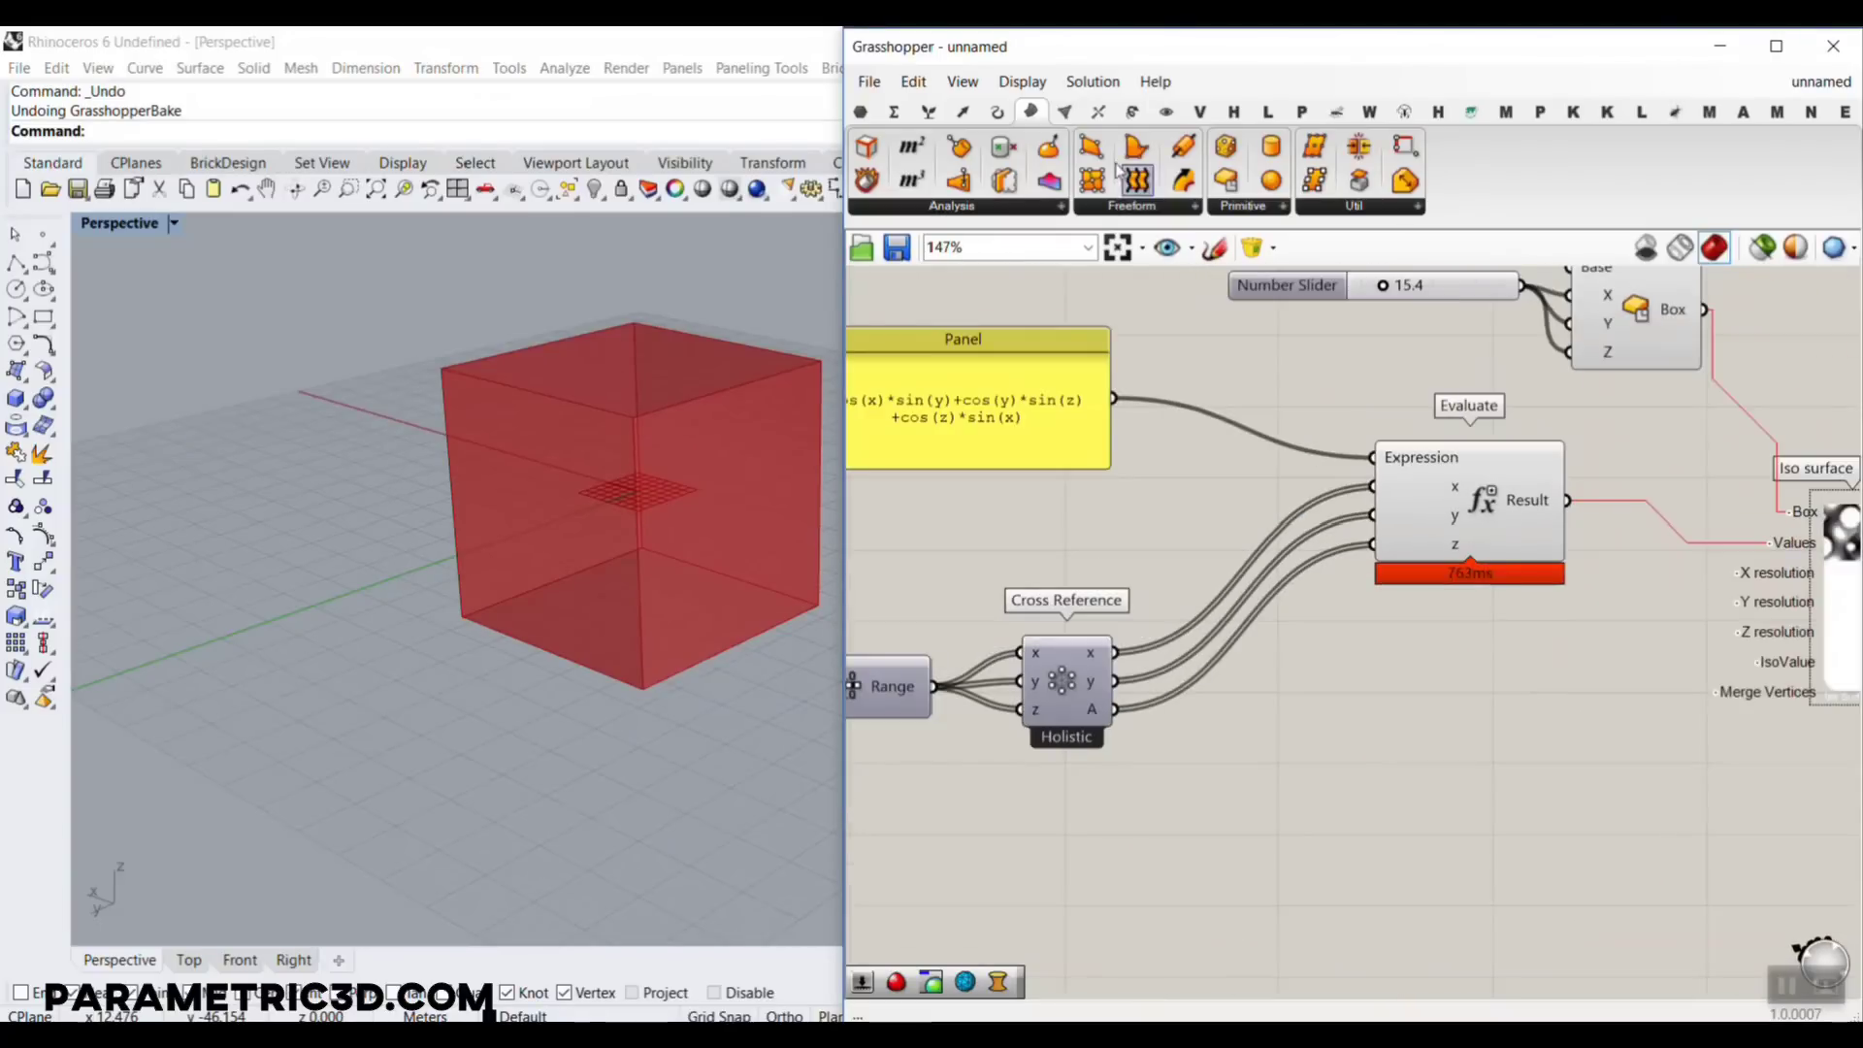
left_click(961, 112)
left_click_drag(1210, 179, 1337, 747)
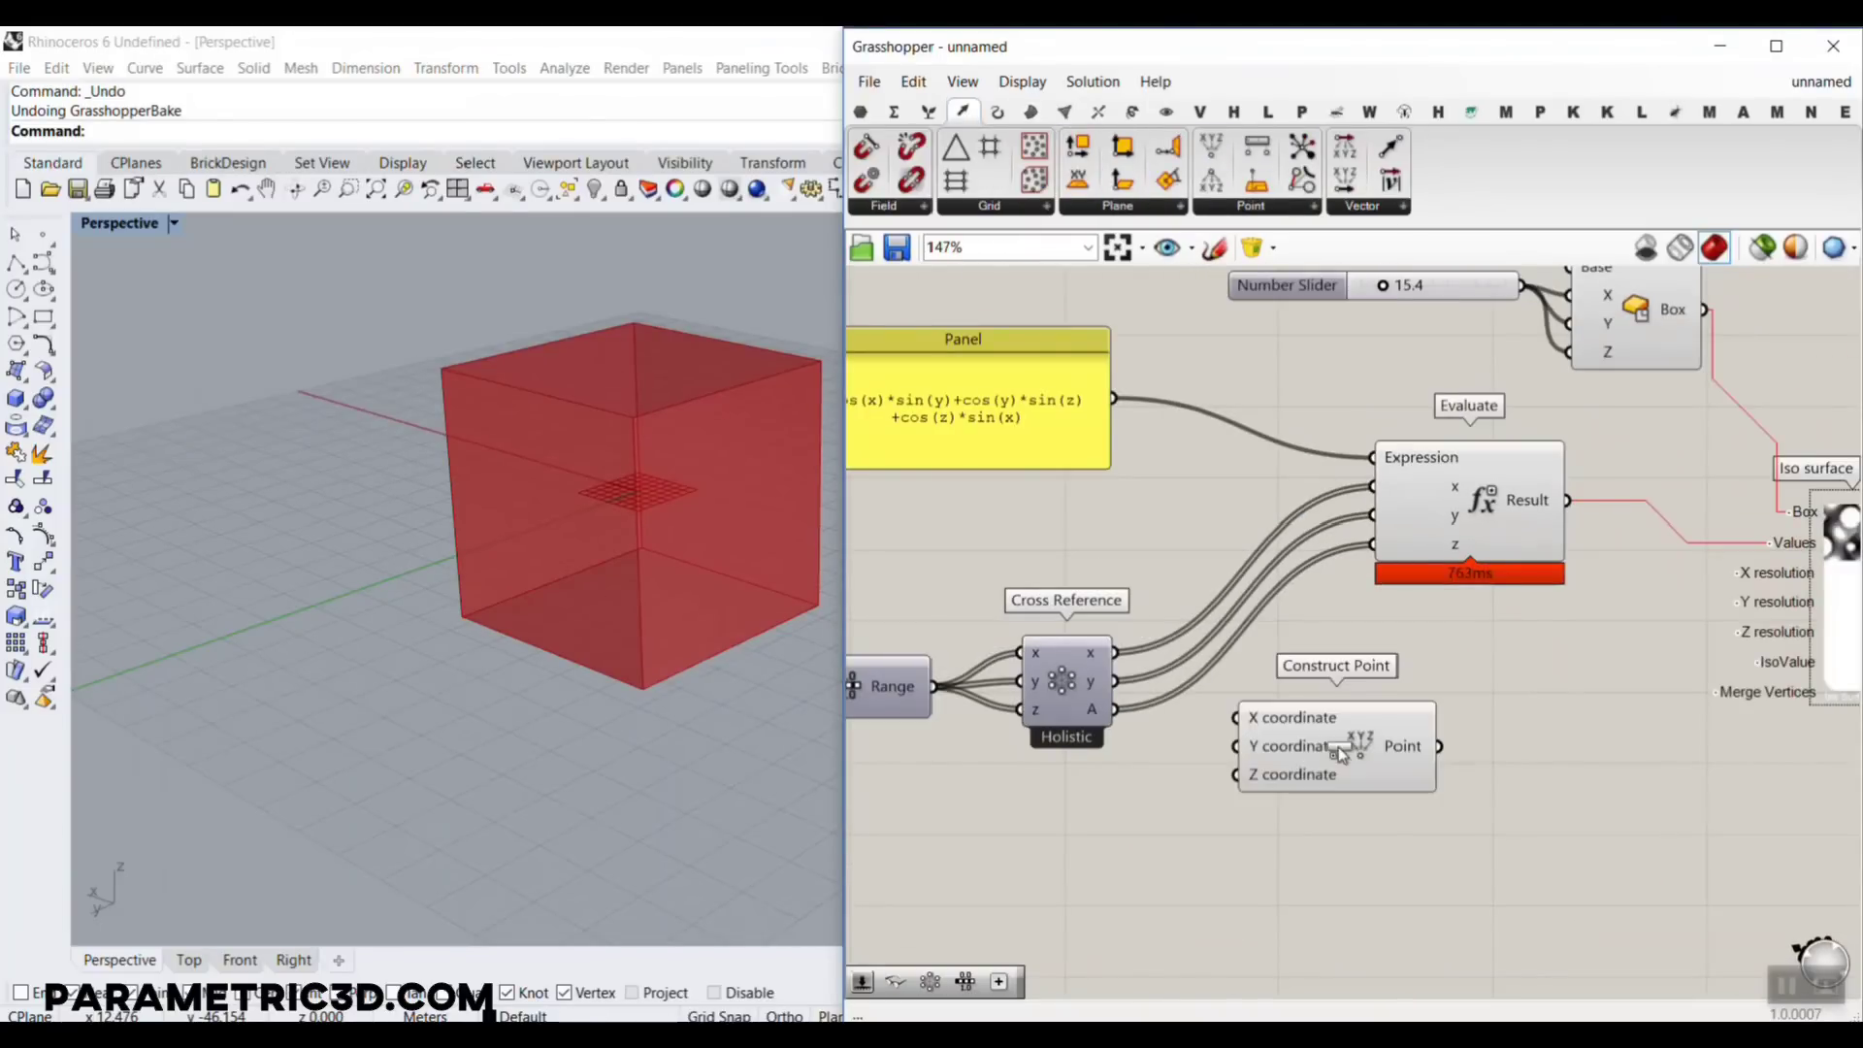
scroll(1150, 699, "up", 2)
left_click_drag(1103, 638, 1269, 727)
left_click_drag(1103, 676, 1269, 766)
left_click_drag(1103, 715, 1269, 805)
Set the slider feeding Range's Steps input to 5 and inspect the point grid inside the box
scroll(1052, 665, "down", 2)
right_click_drag(863, 676, 1273, 688)
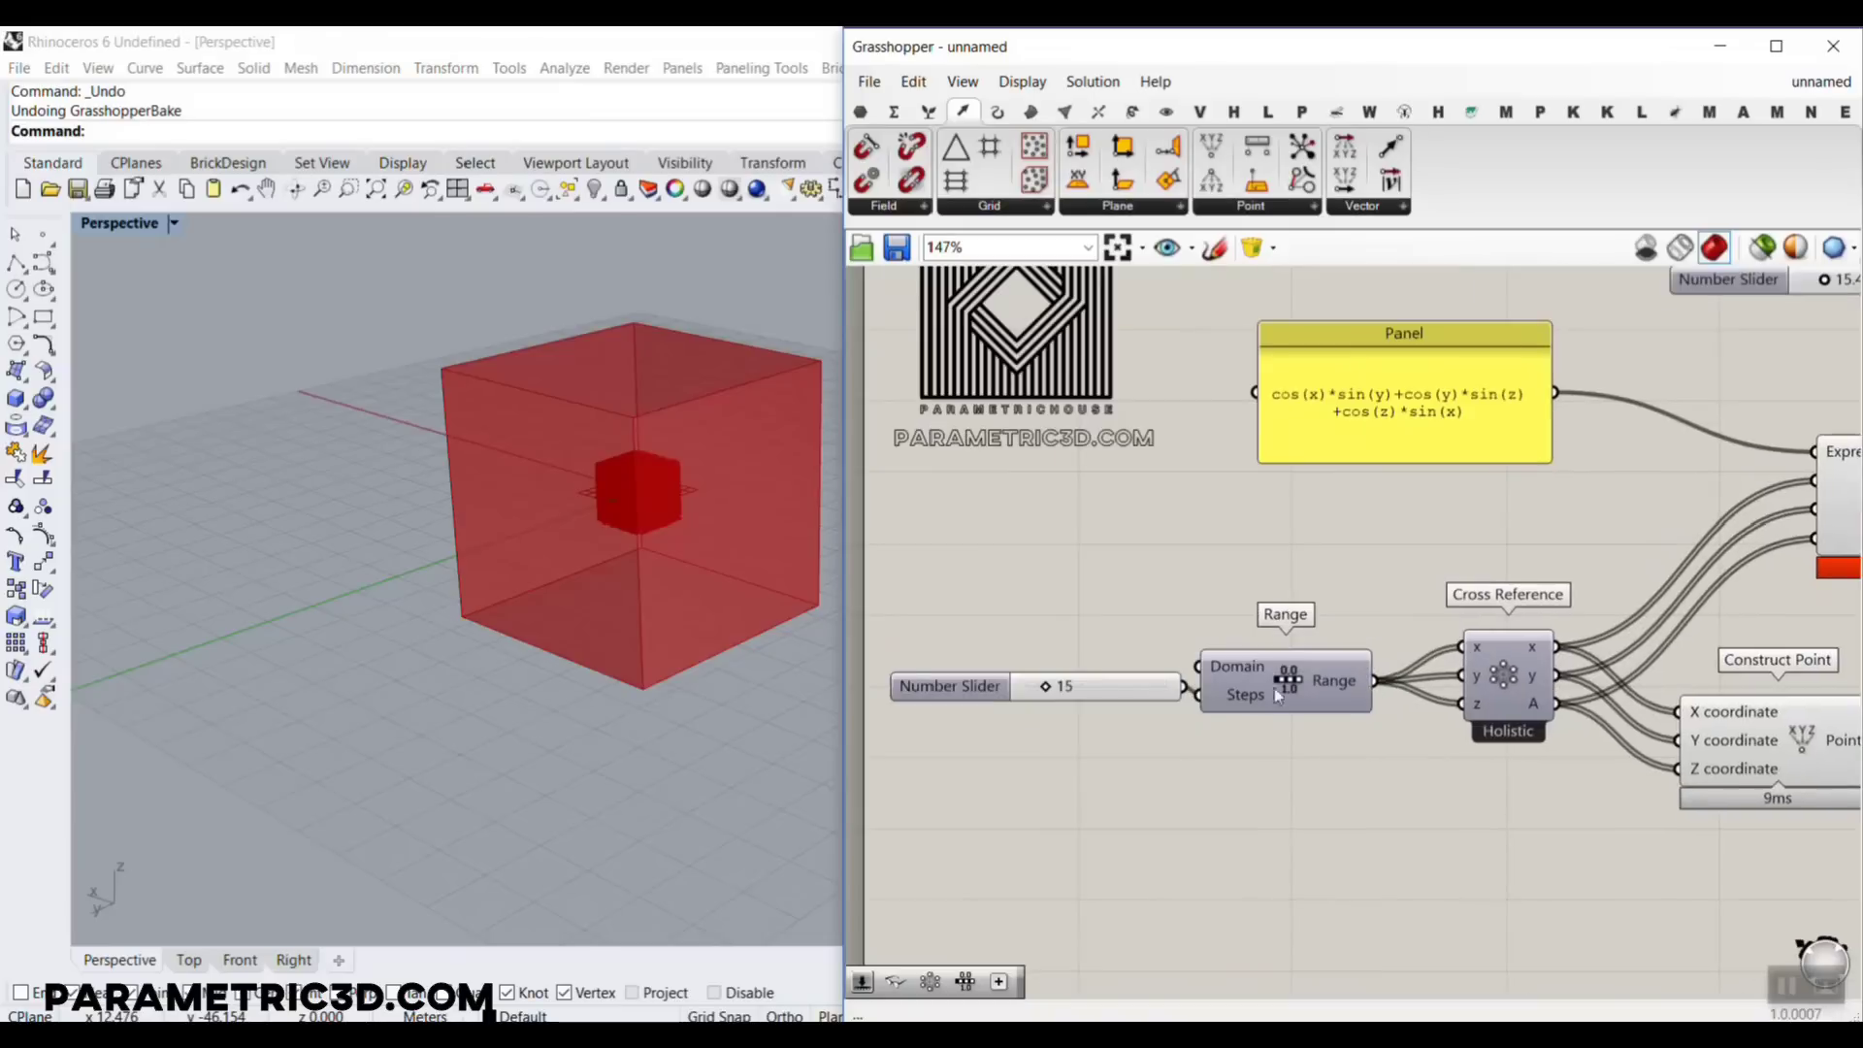
scroll(1056, 697, "up", 5)
left_click_drag(1019, 684, 1006, 685)
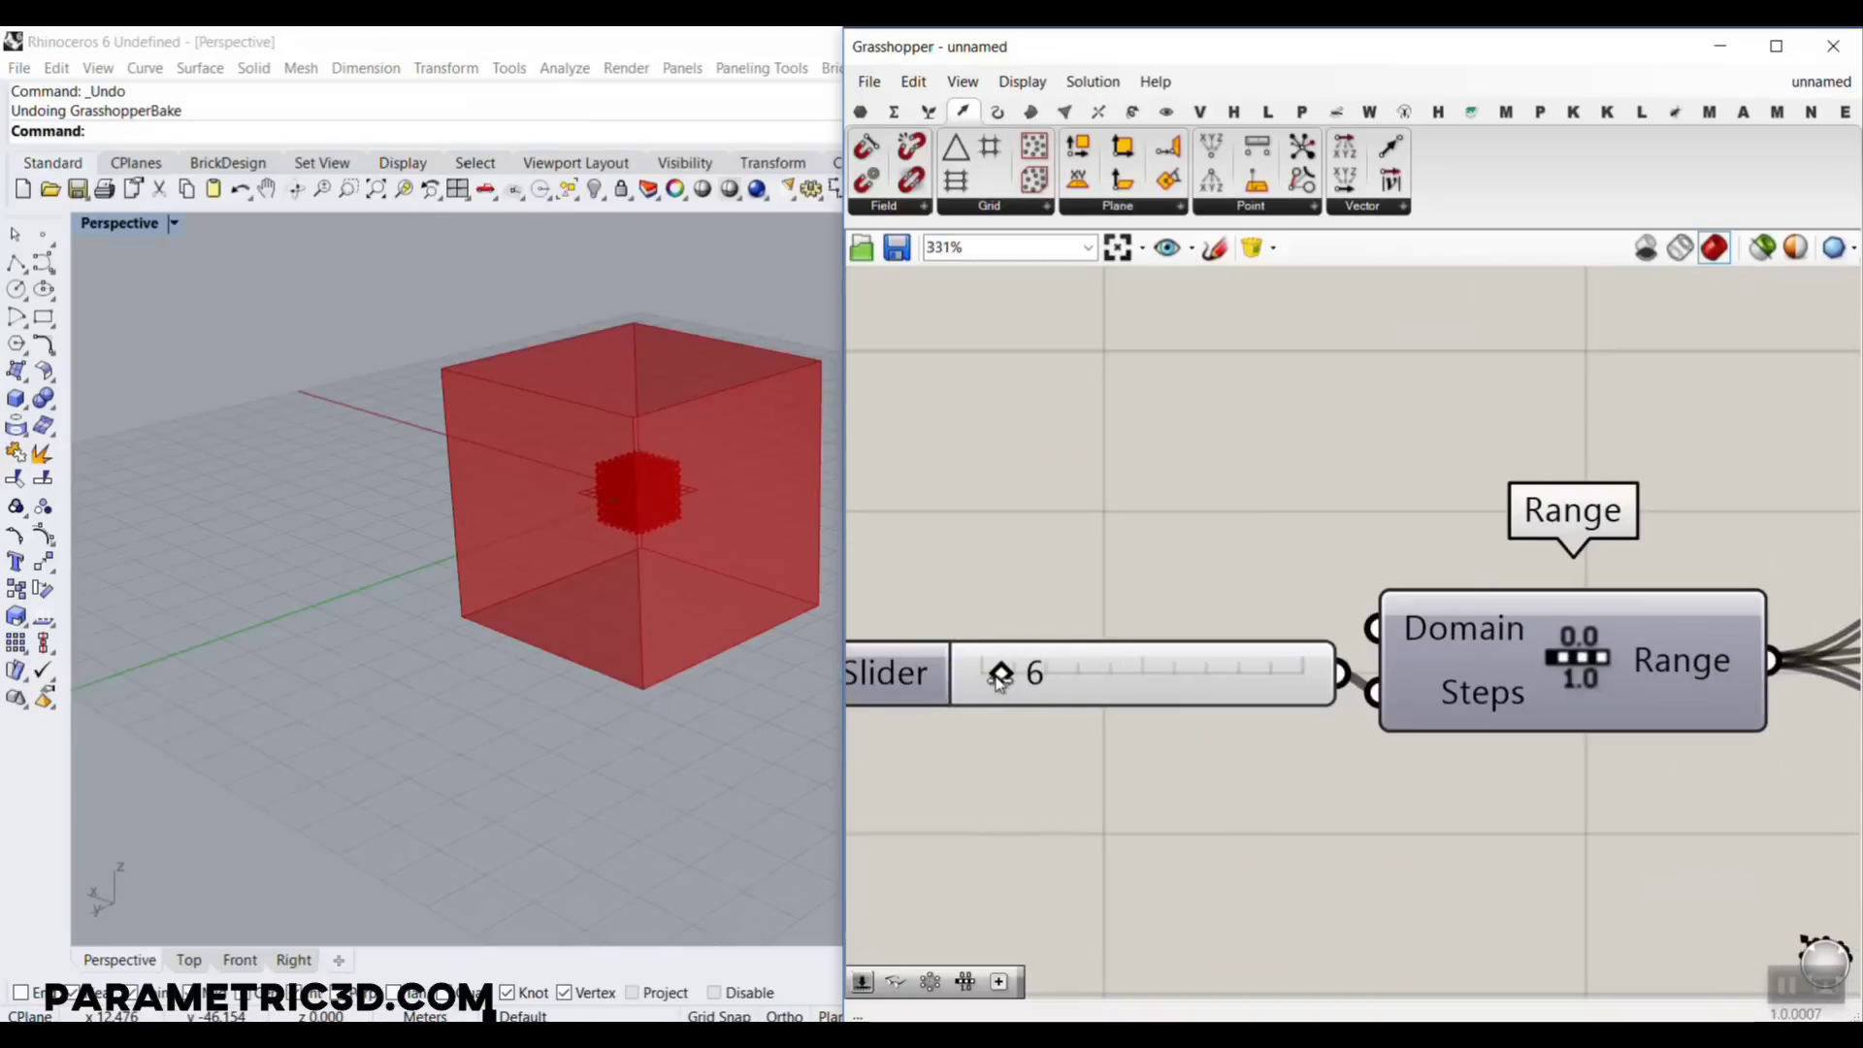
scroll(703, 553, "up", 8)
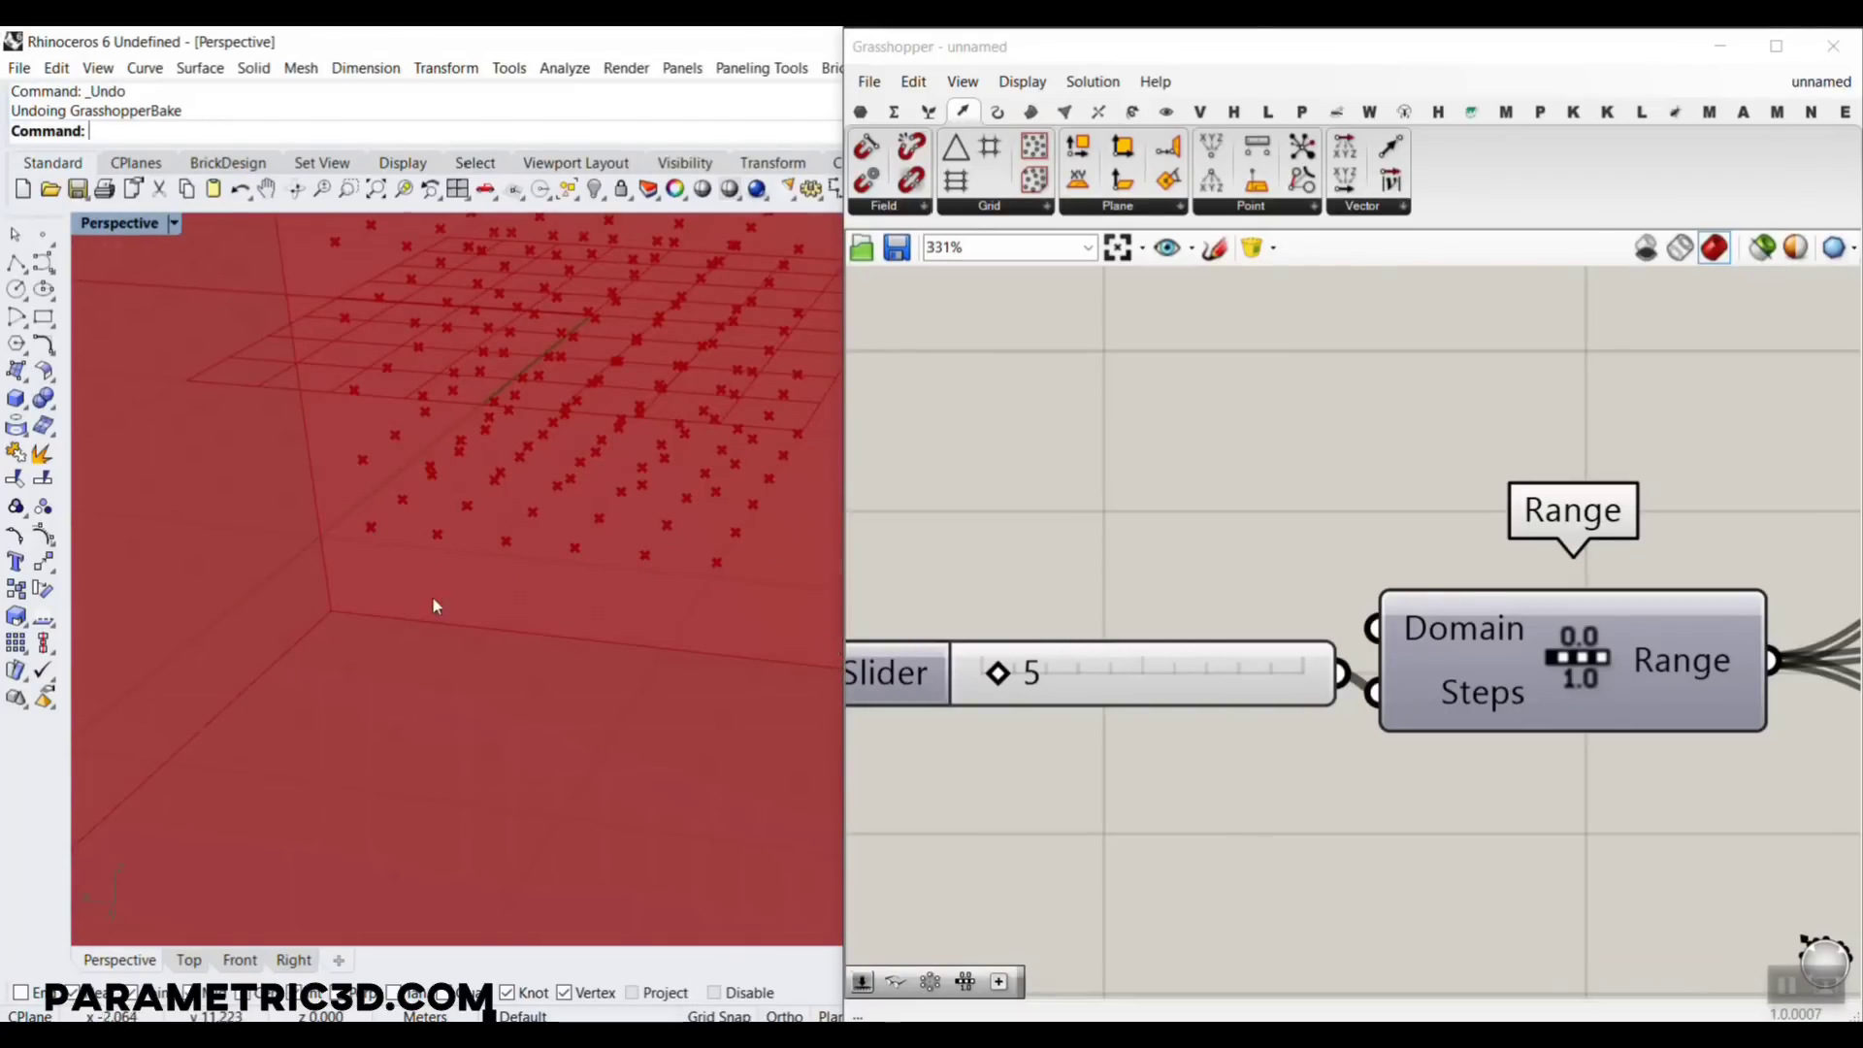
scroll(434, 601, "down", 5)
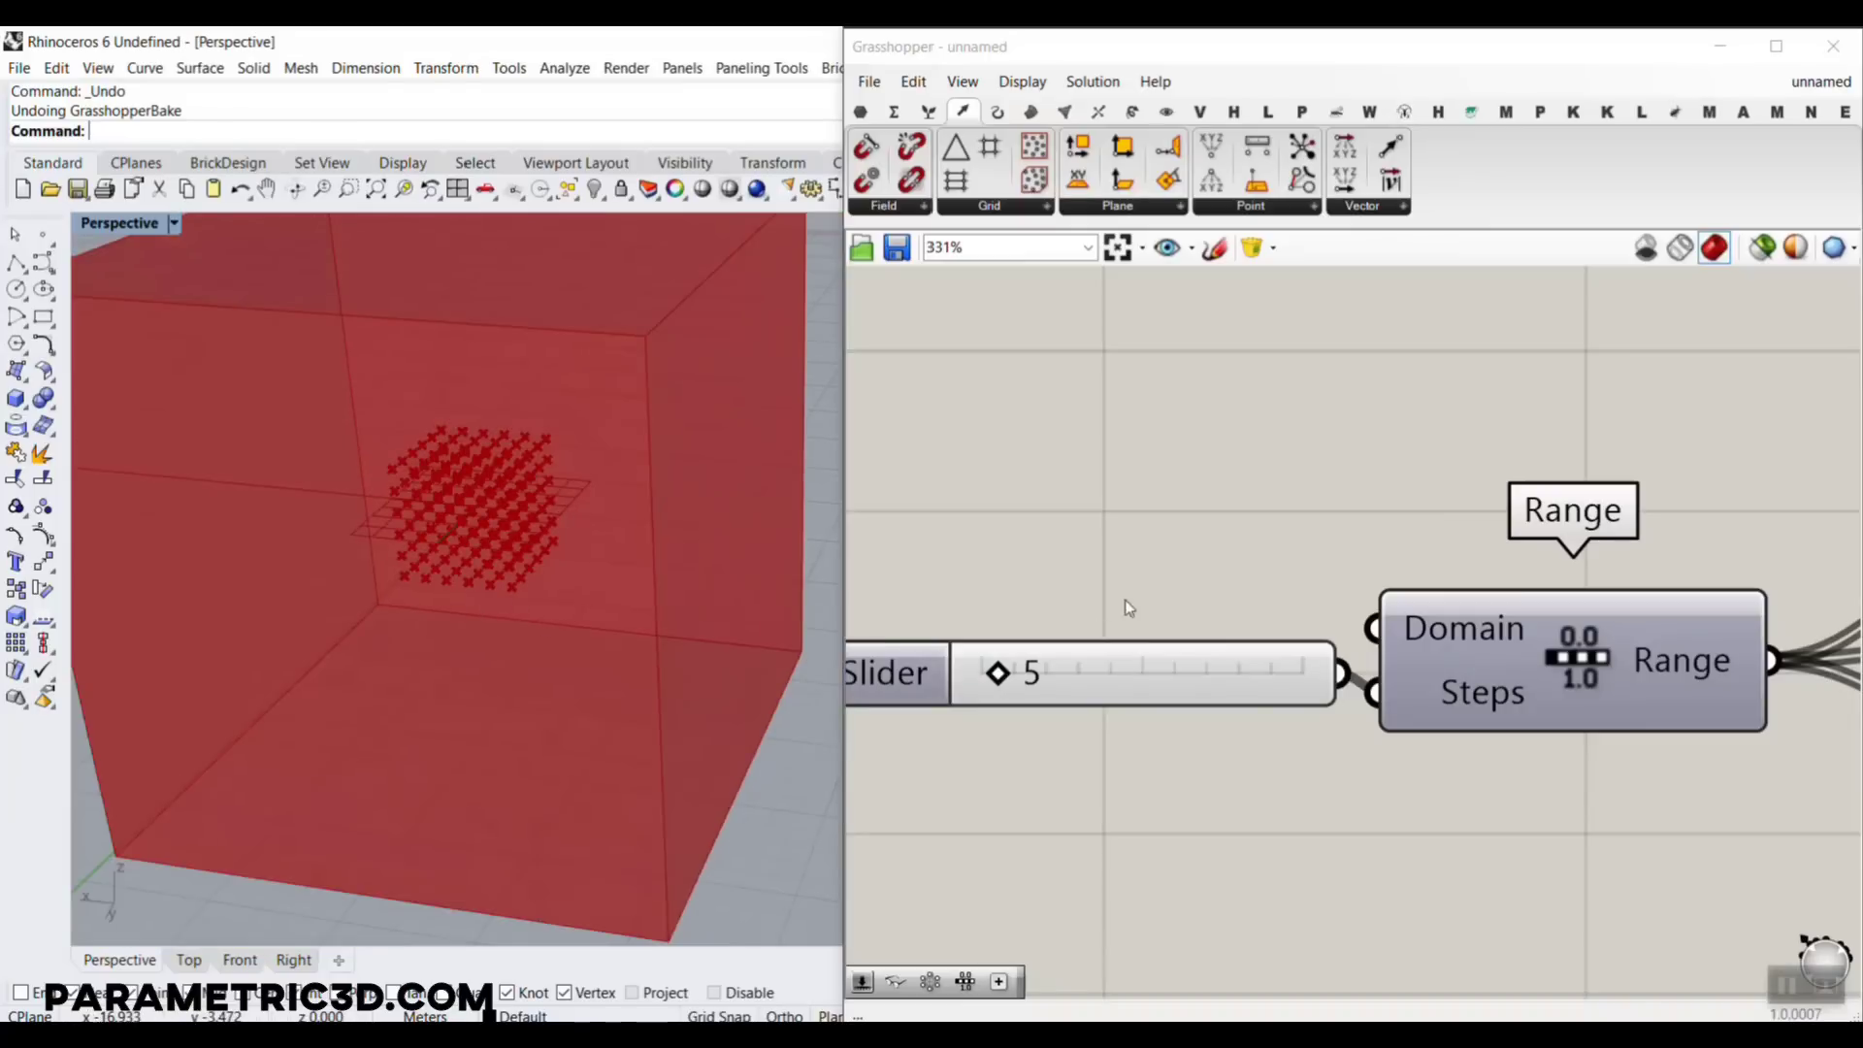
Add an Addition component below Construct Point and connect the Range steps slider to its A input
scroll(1126, 607, "down", 5)
left_click(1169, 659)
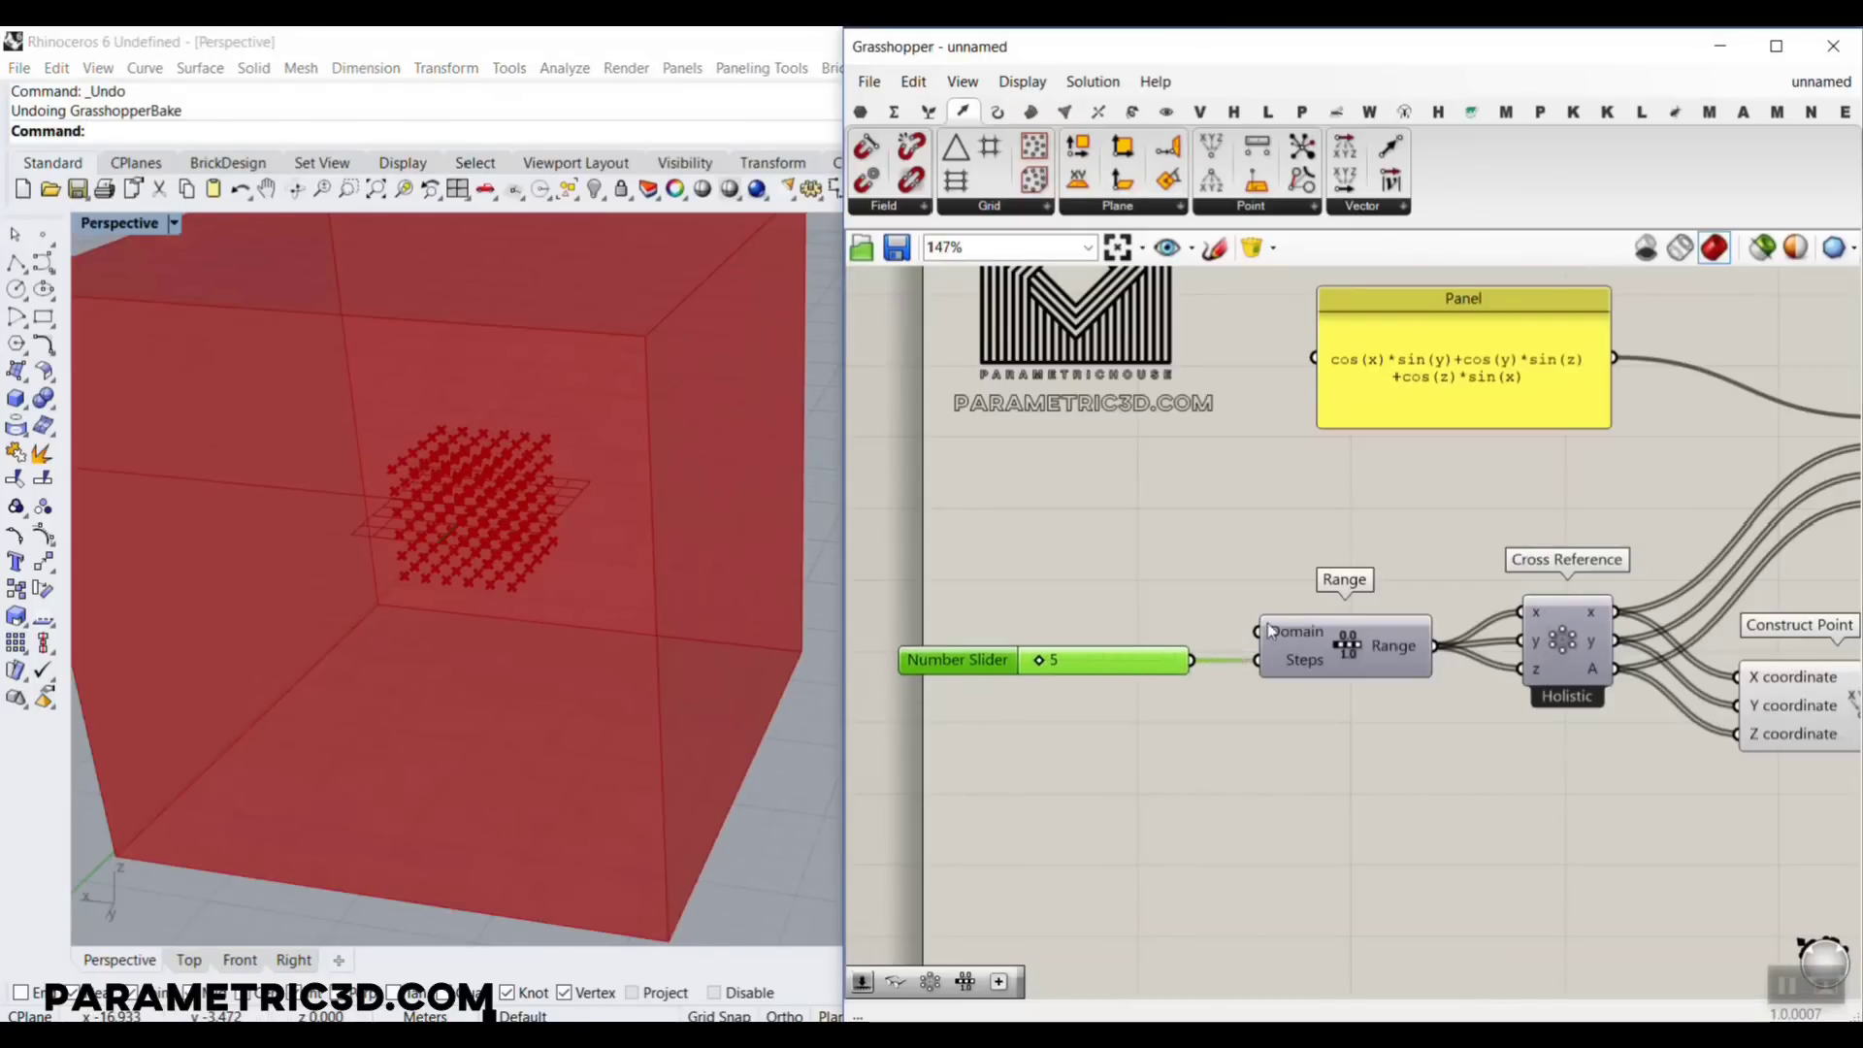
scroll(1564, 543, "down", 3)
right_click_drag(1791, 534, 1485, 541)
scroll(1465, 558, "up", 5)
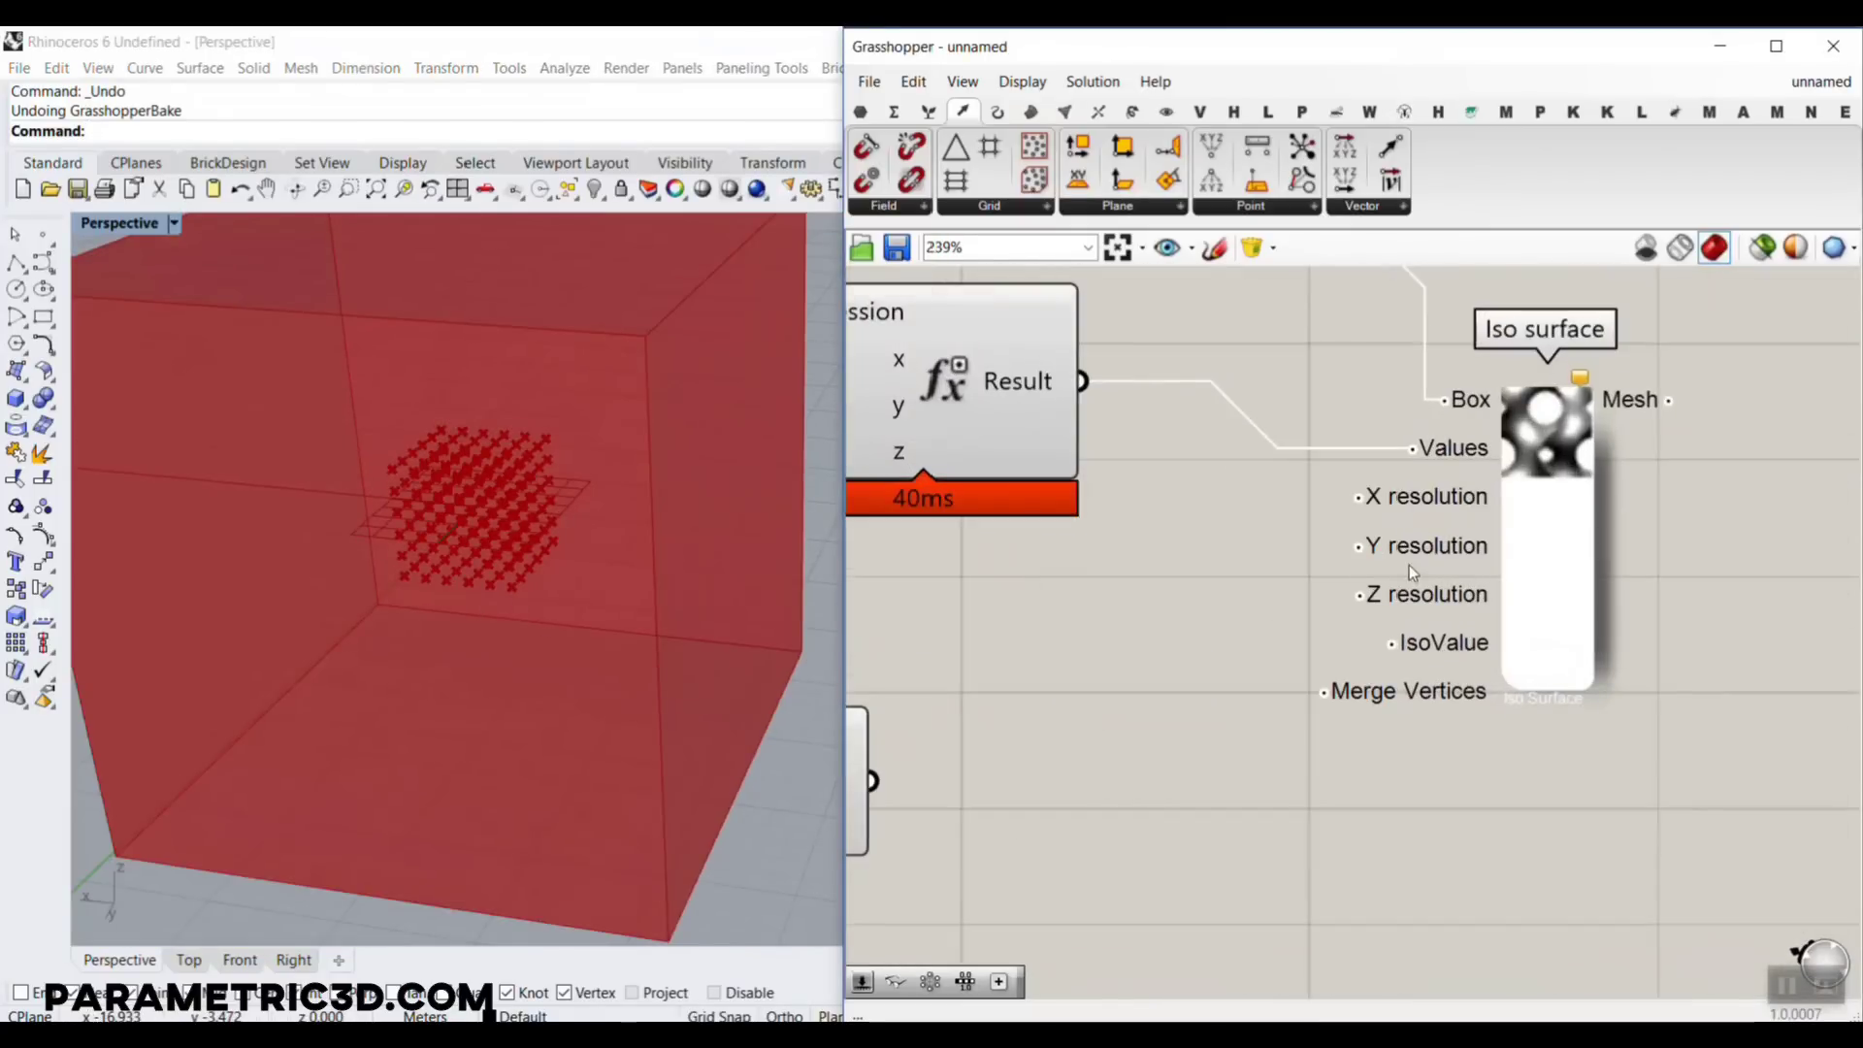
scroll(1552, 619, "down", 6)
scroll(1021, 607, "up", 3)
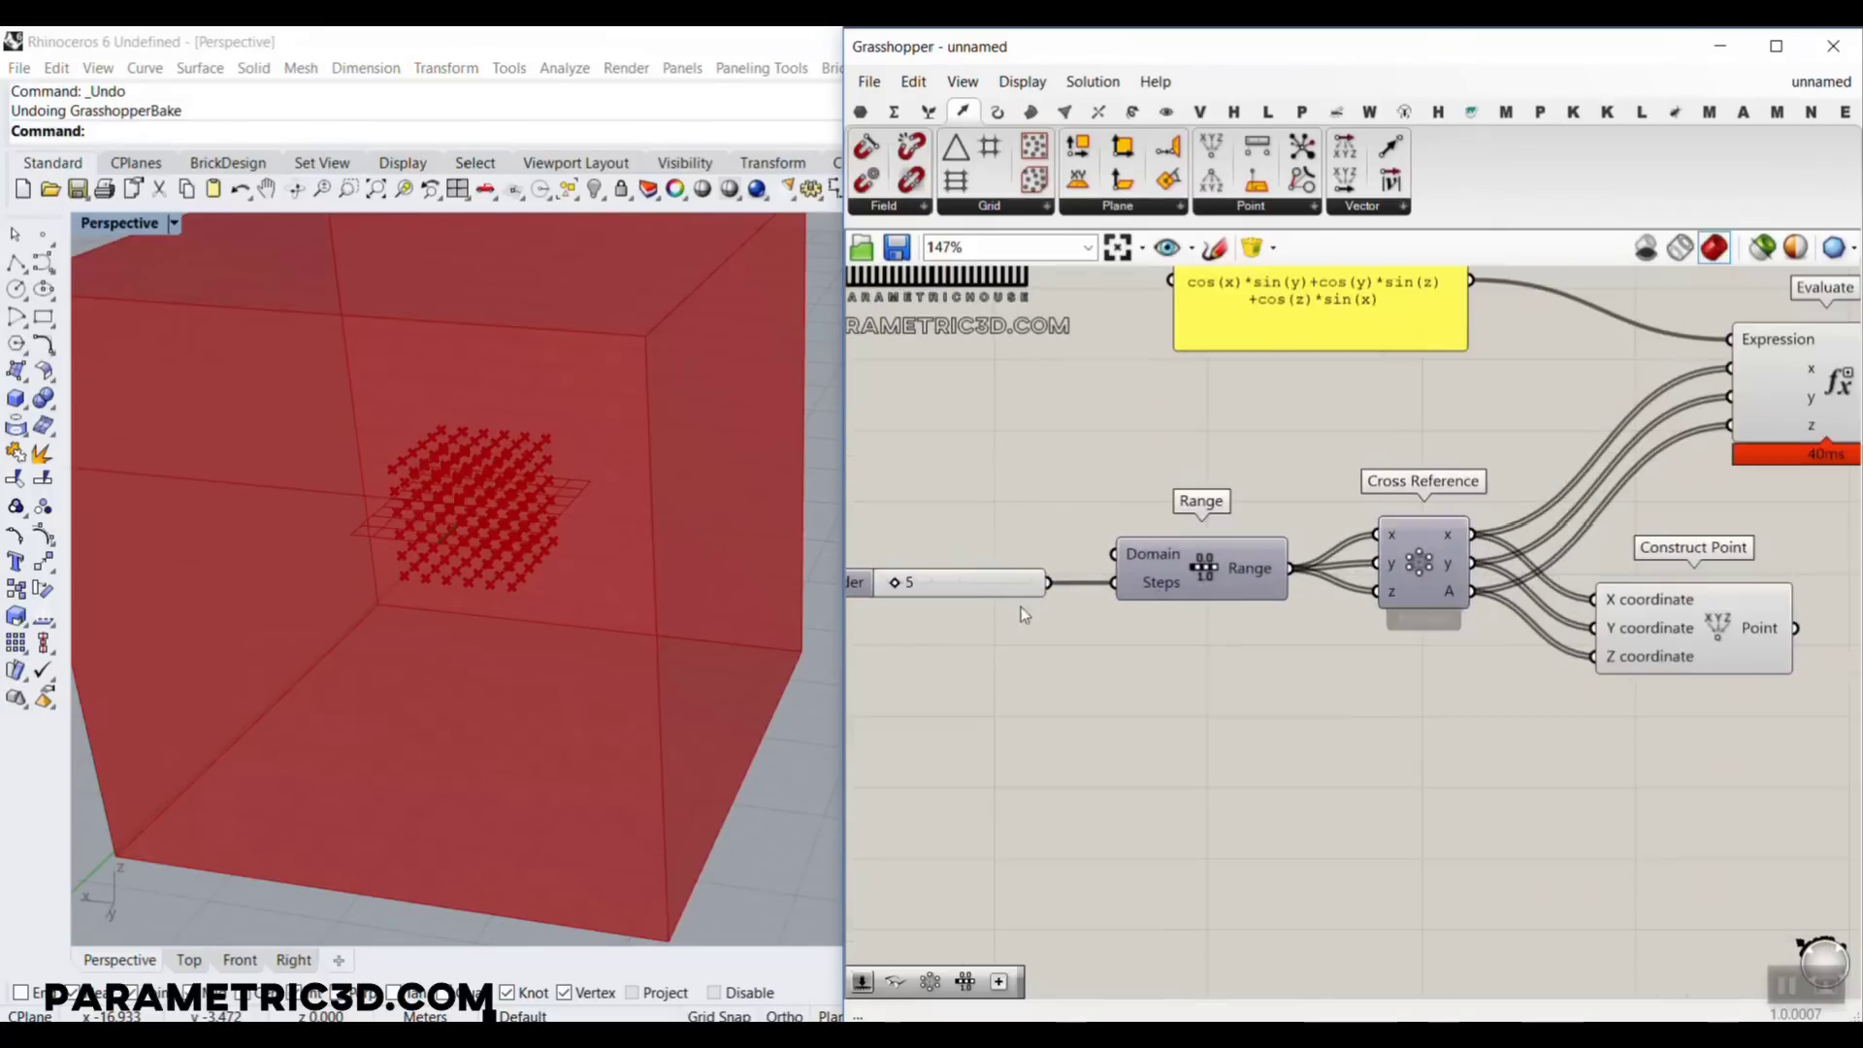
left_click(891, 113)
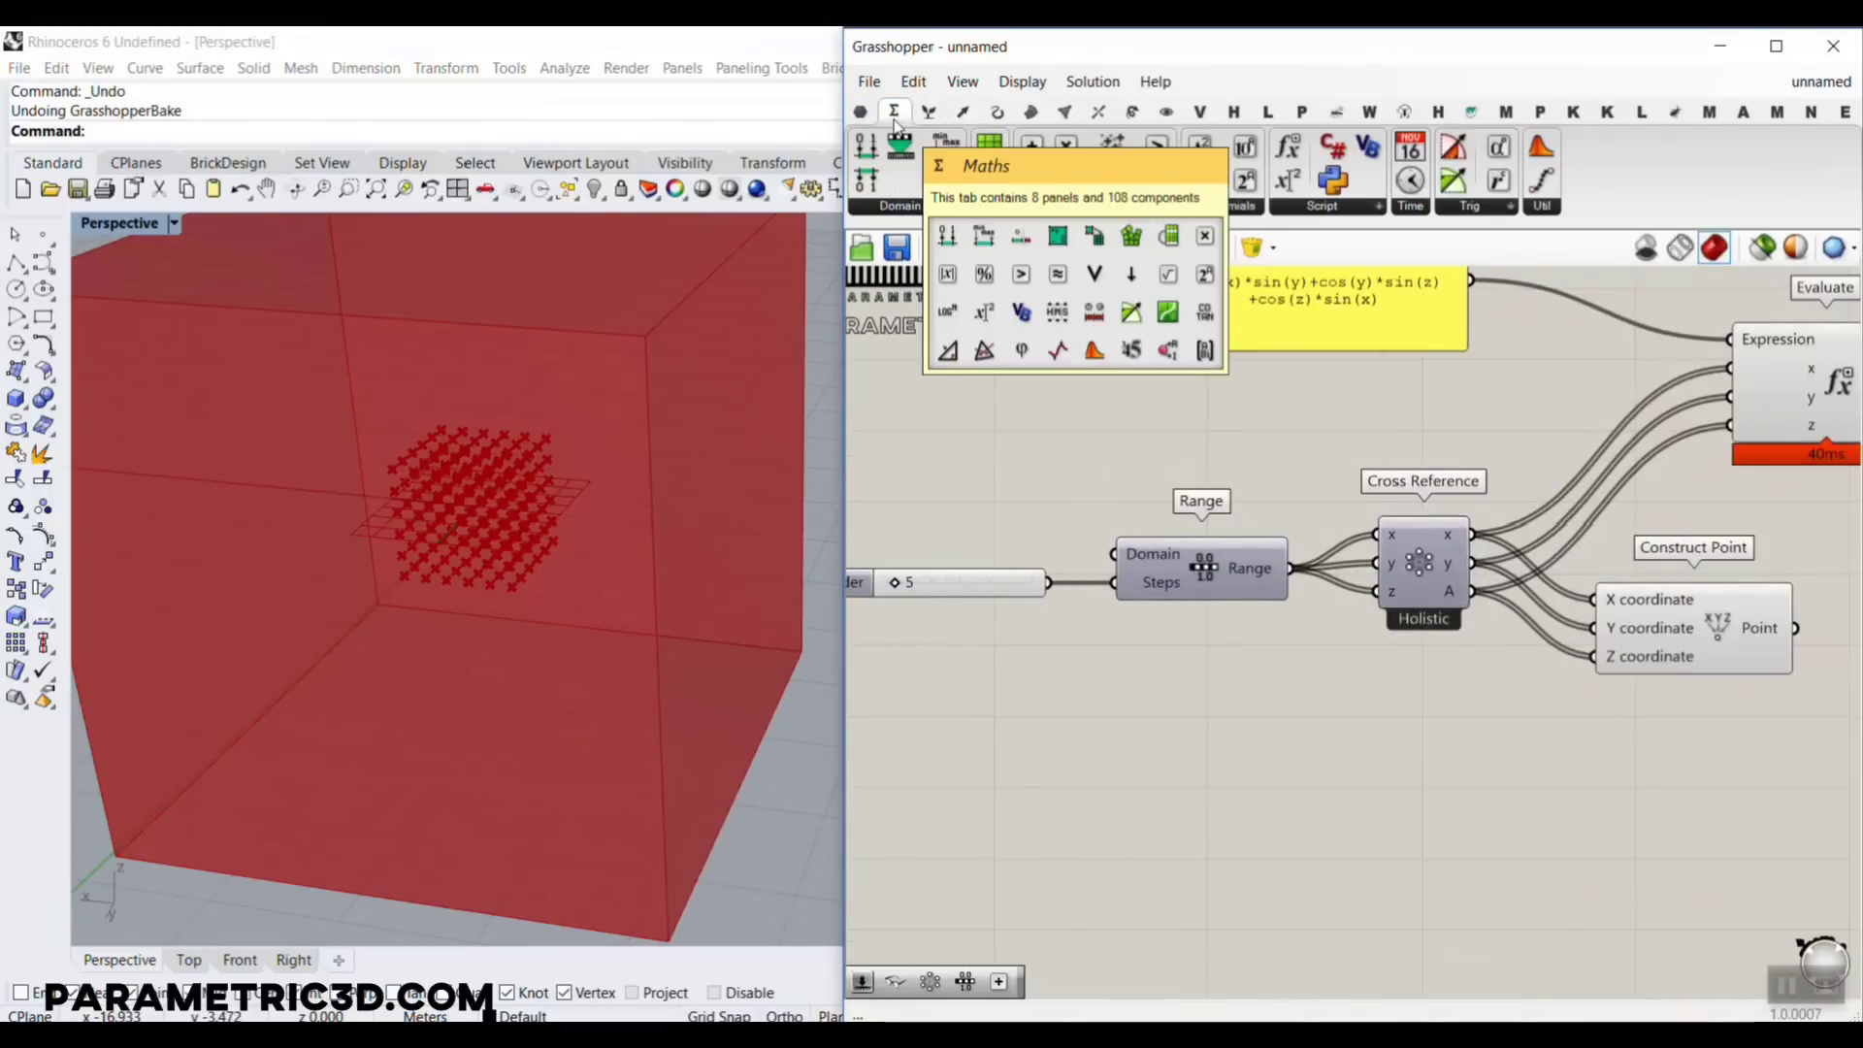
left_click_drag(1224, 689, 1226, 691)
left_click_drag(1047, 582, 1630, 790)
Add a Number Slider with the value 1 and connect it to Addition's B input
double_click(1384, 822)
type("number slider")
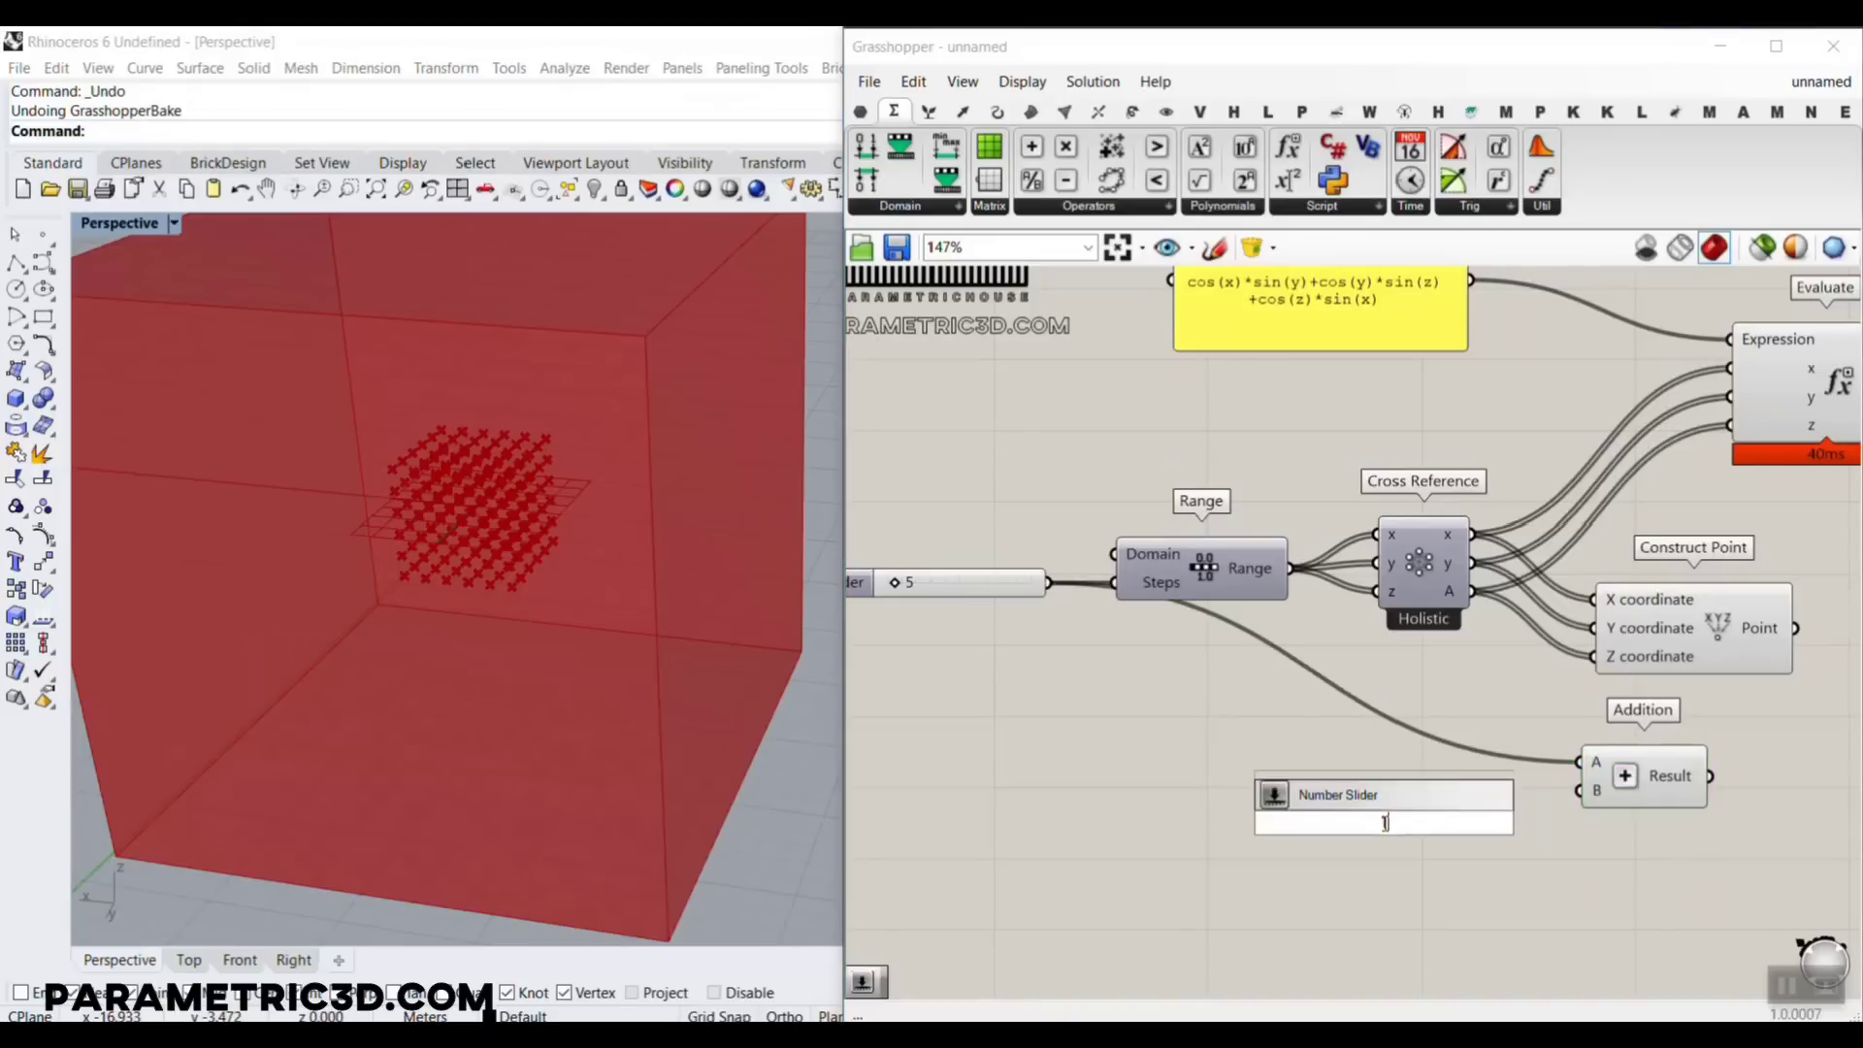
key("Return")
scroll(1516, 819, "up", 2)
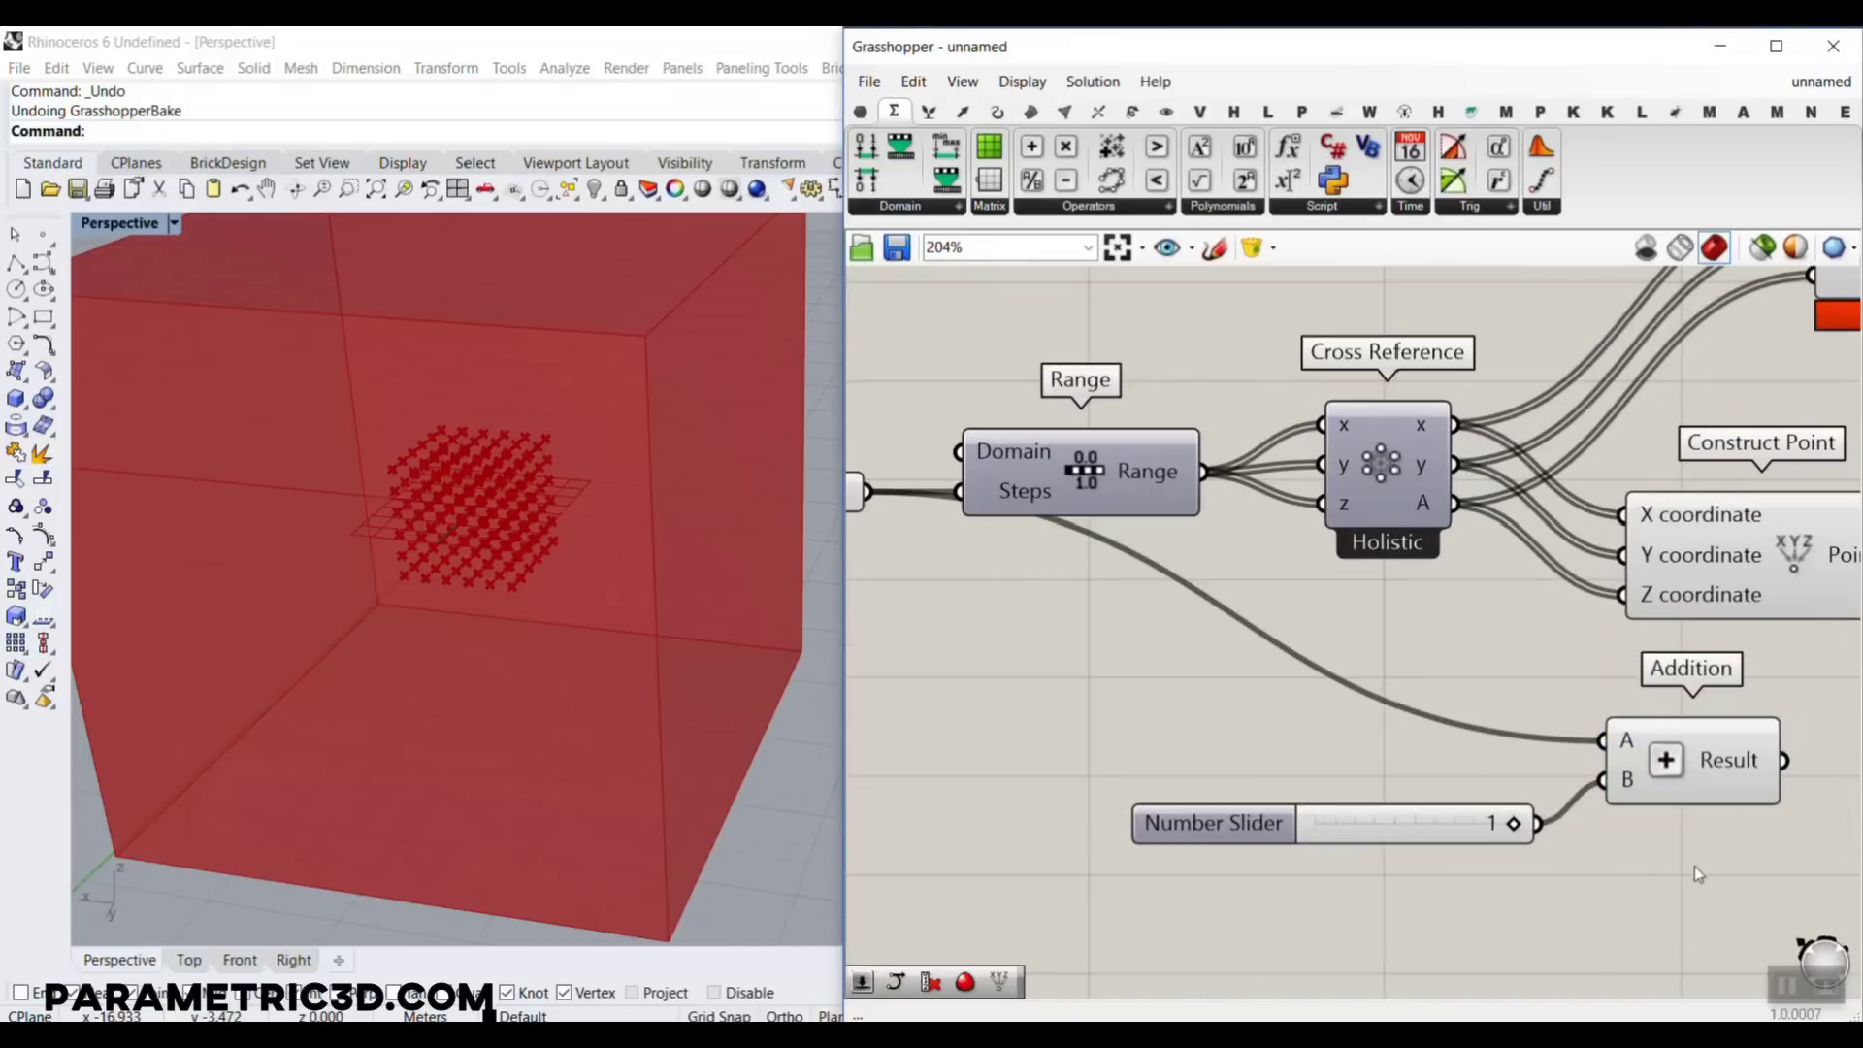
Move the Addition component together with its slider closer to Iso surface, just below Construct Point
left_click_drag(1694, 865, 1411, 748)
scroll(1266, 669, "down", 4)
left_click_drag(1666, 739, 1584, 655)
scroll(1582, 658, "up", 3)
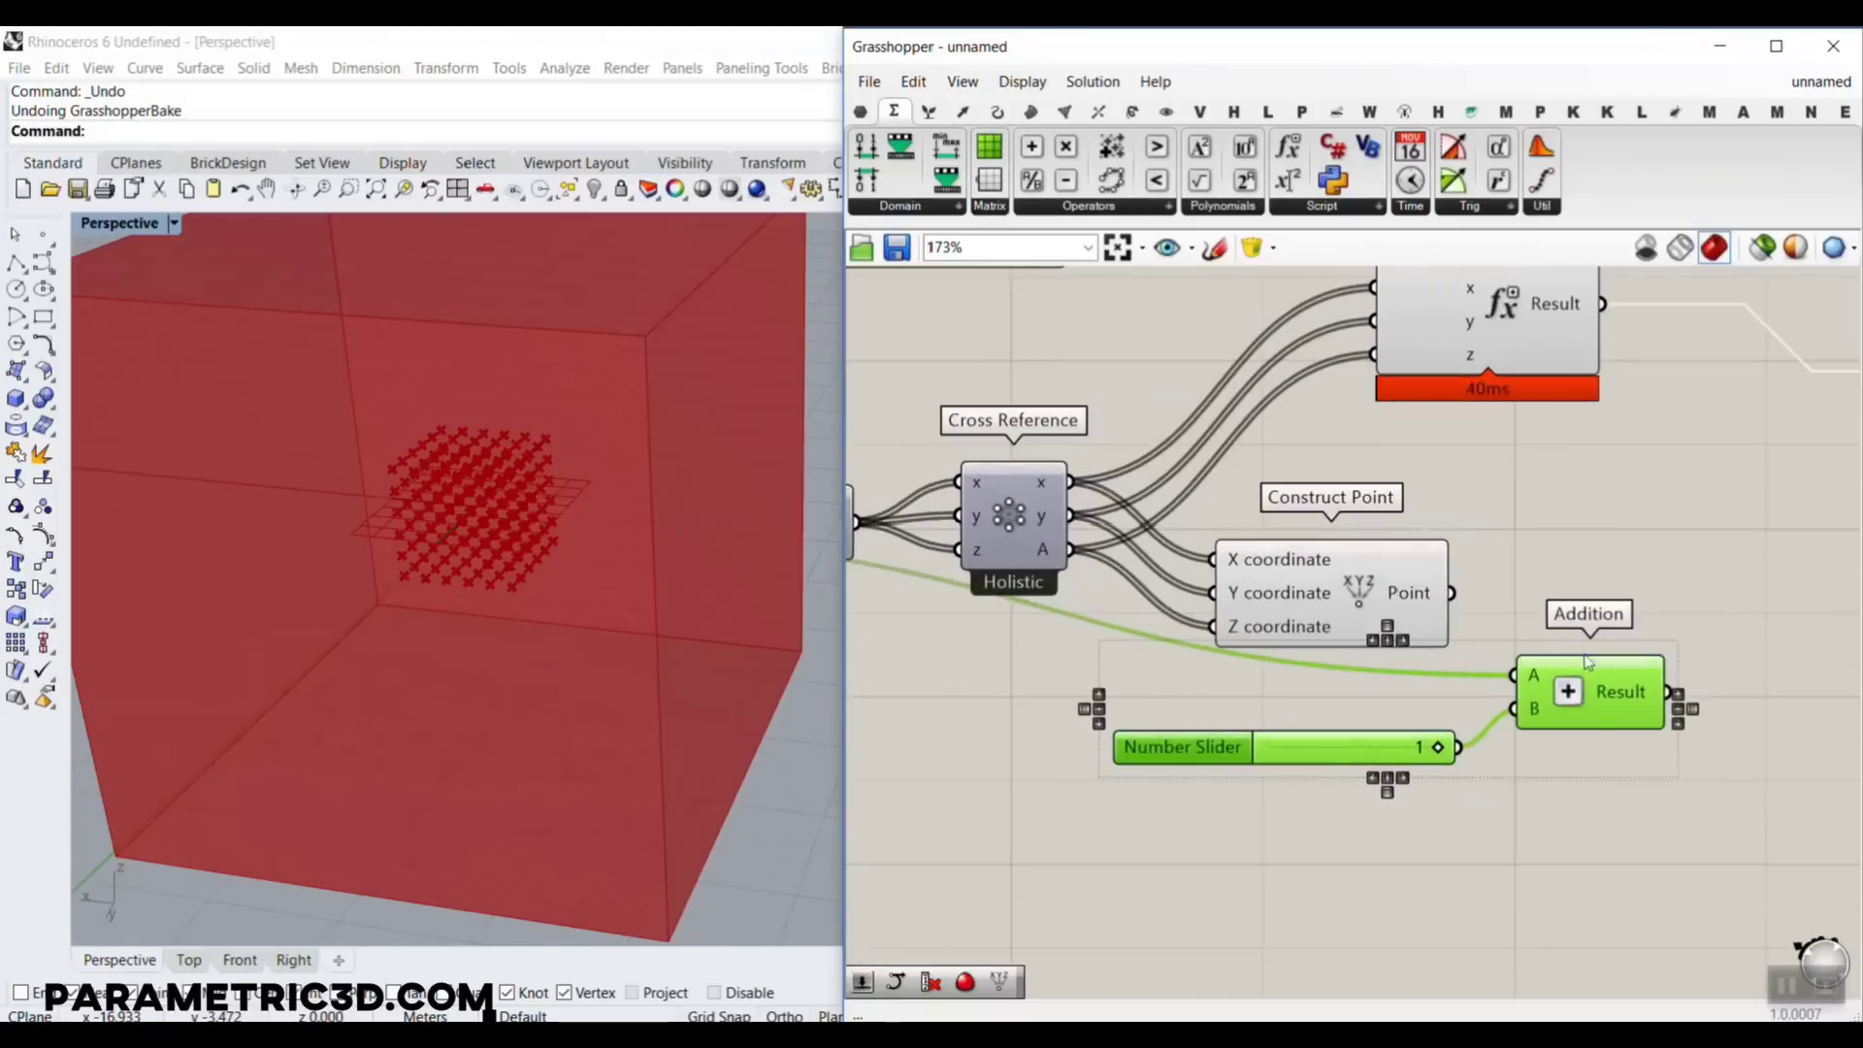
Connect Addition's Result to the X resolution, Y resolution and Z resolution inputs of Iso surface
right_click_drag(1739, 584, 1311, 626)
left_click(1312, 626)
mouse_move(1242, 735)
left_mouse_down()
mouse_move(1448, 471)
mouse_move(1491, 482)
left_mouse_up()
left_click_drag(1241, 733, 1491, 448)
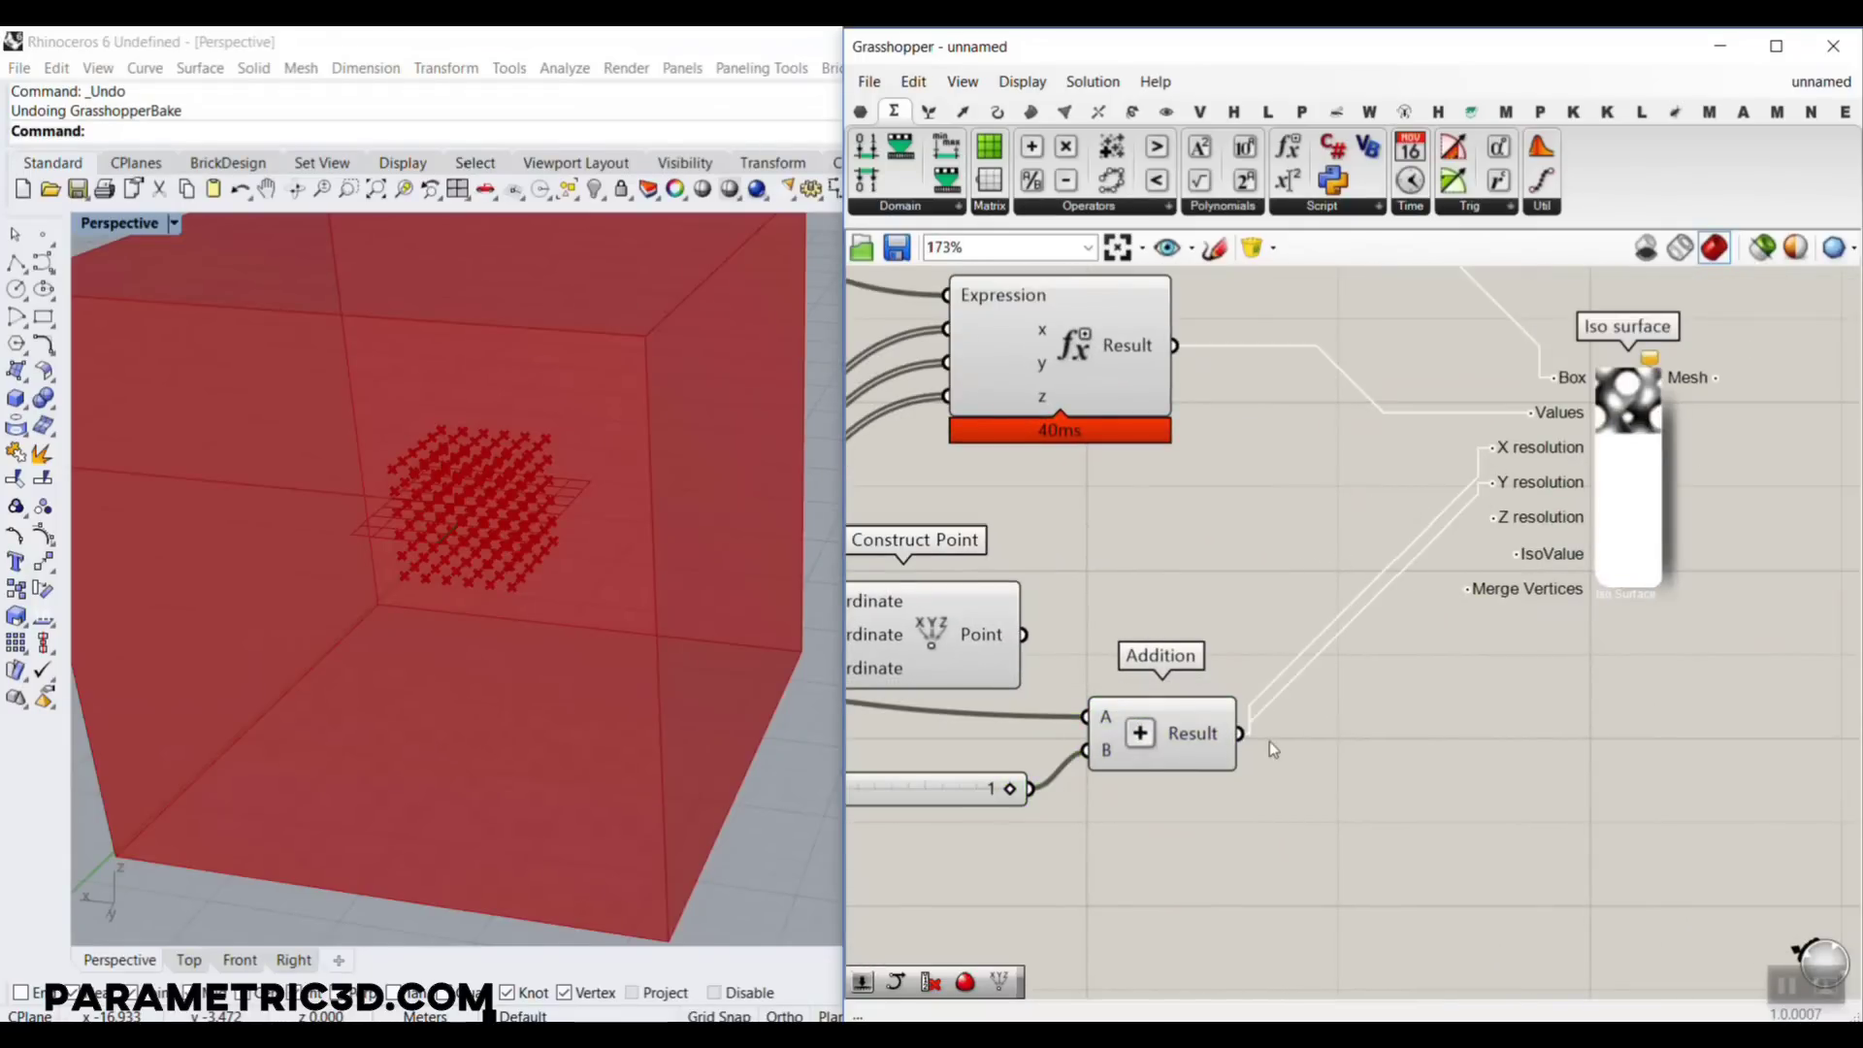
left_click_drag(1241, 732, 1491, 517)
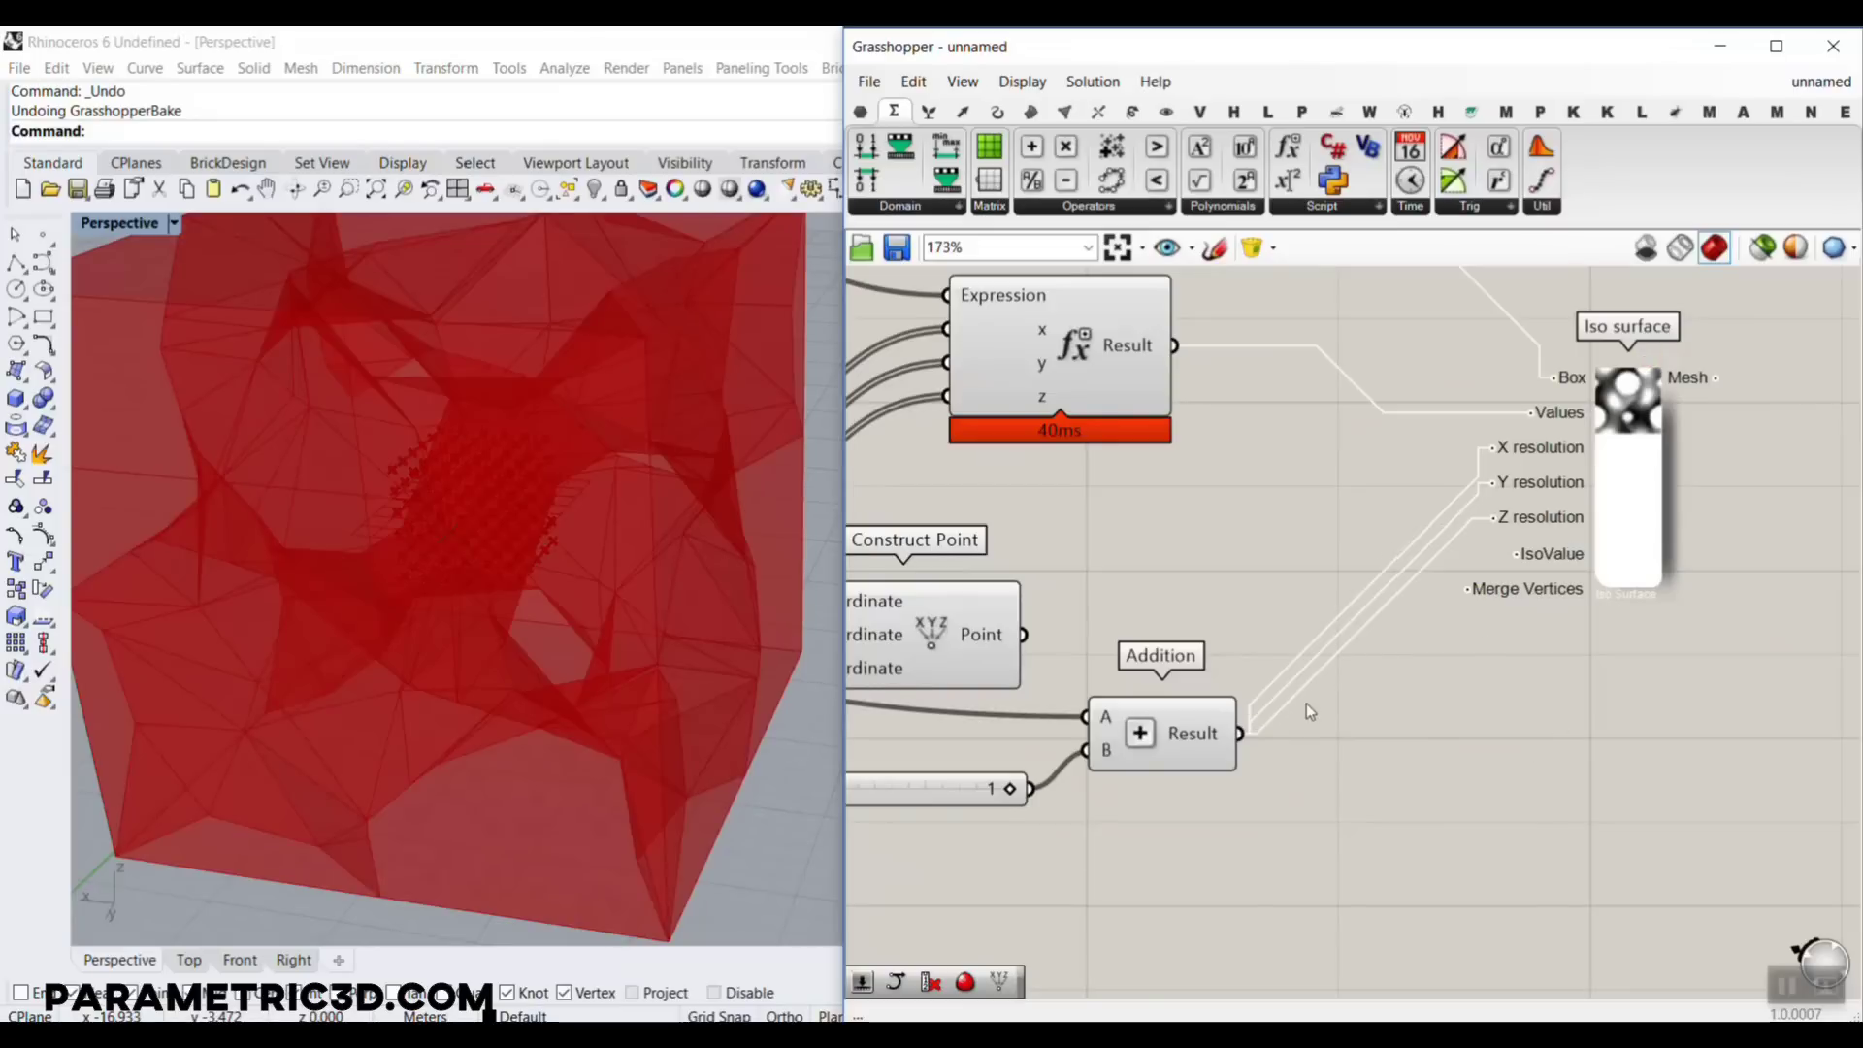
Set the slider feeding Range's Steps input to 14
scroll(1306, 703, "down", 4)
scroll(991, 658, "up", 5)
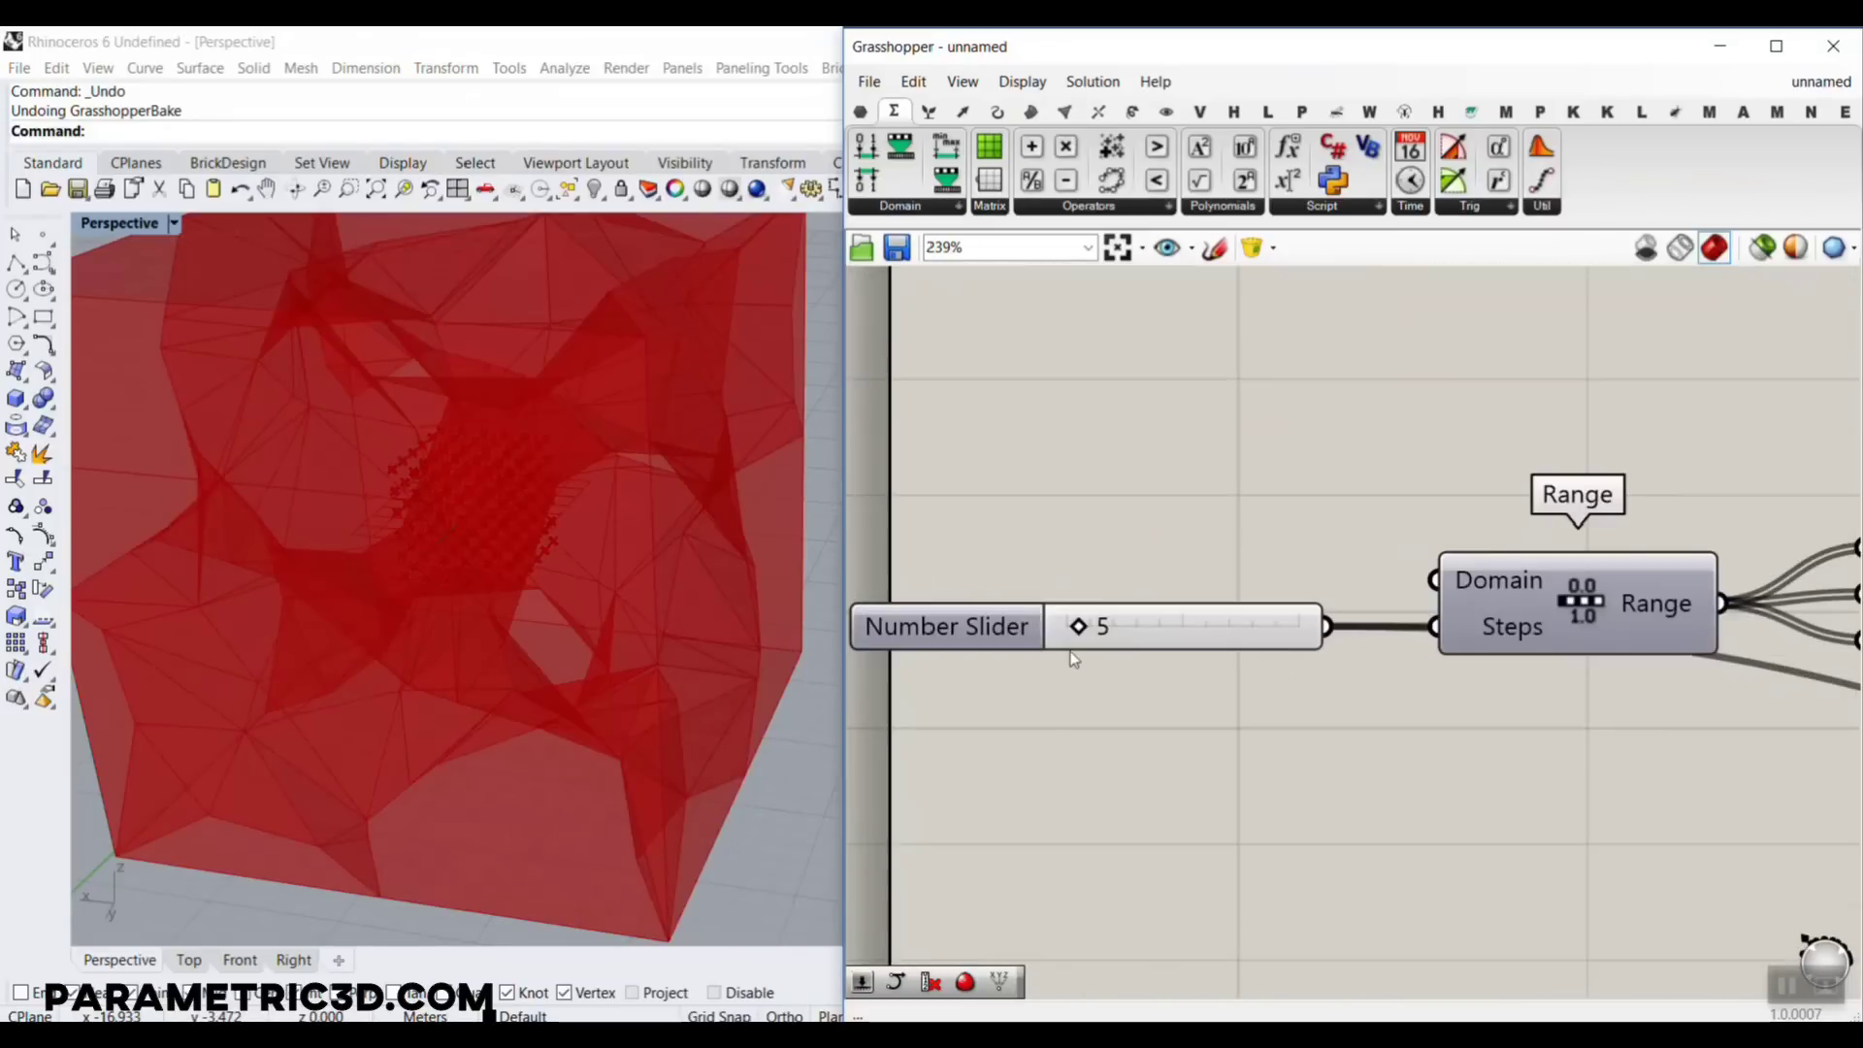
left_click_drag(1079, 628, 1100, 629)
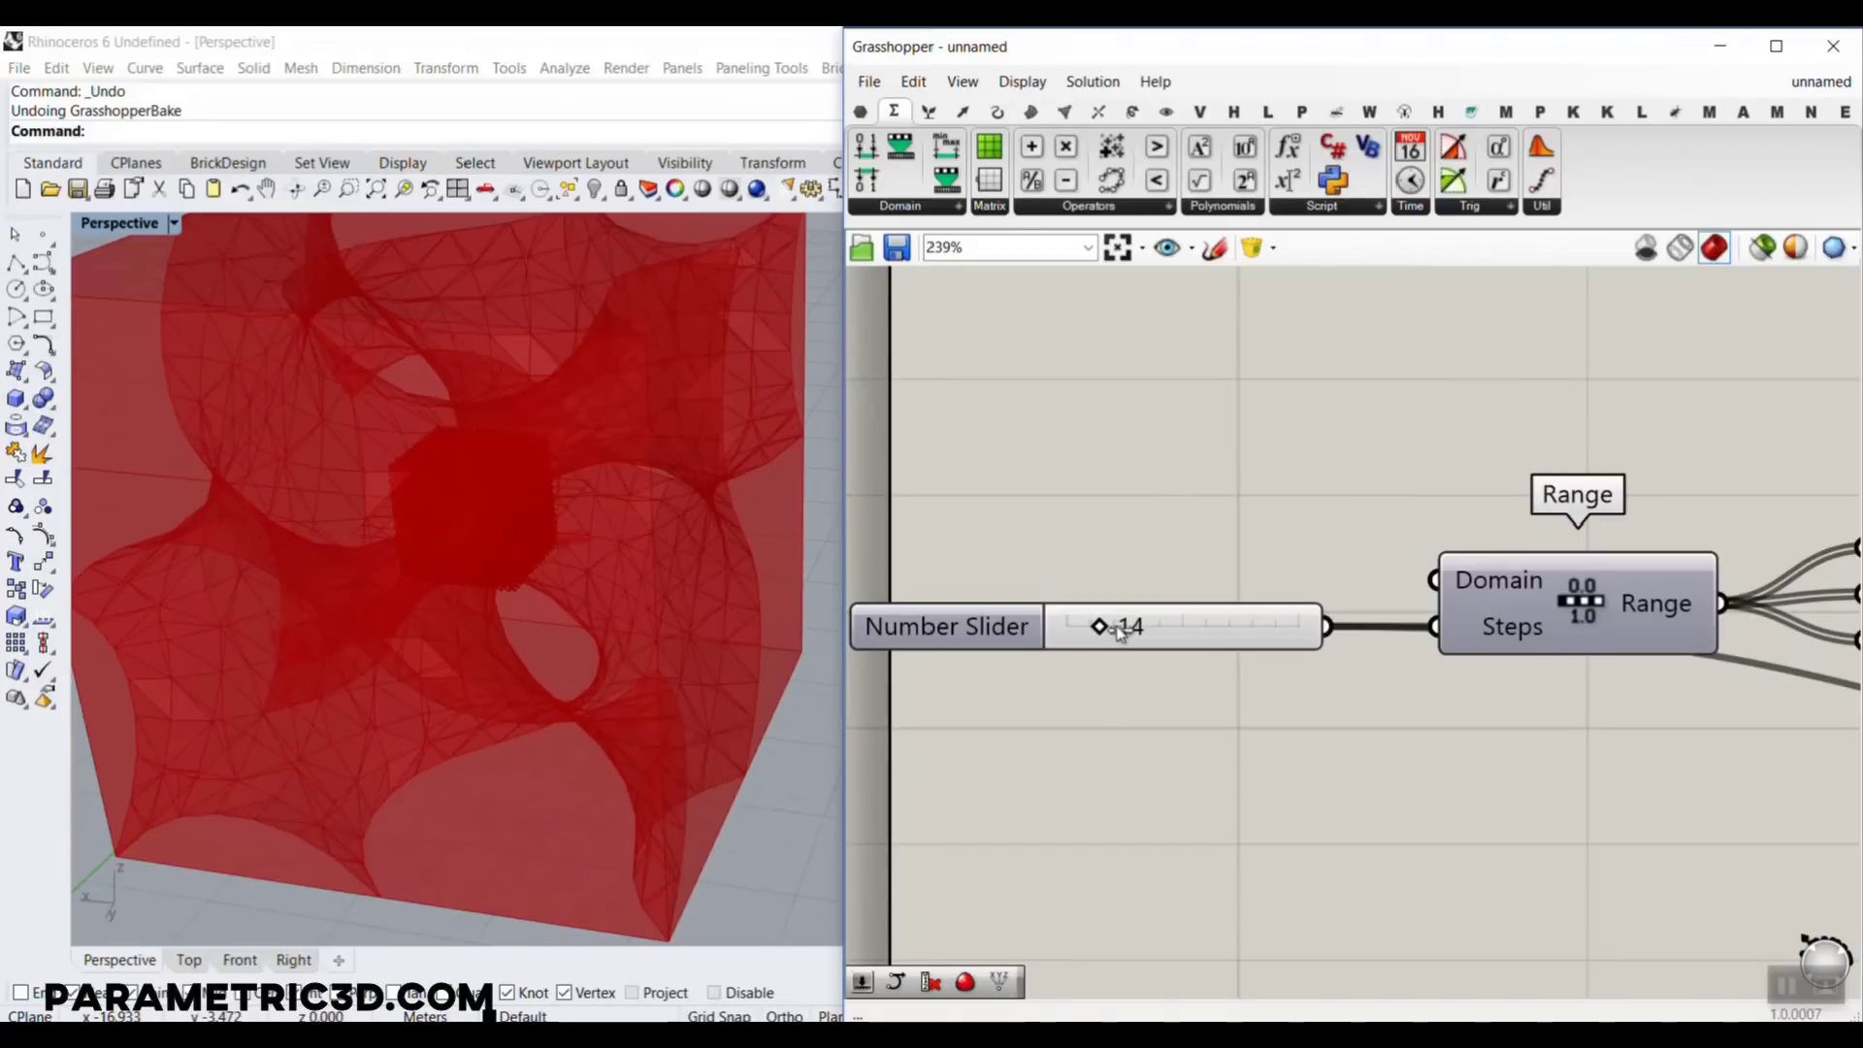
Delete the Construct Point component beside Cross Reference
scroll(1120, 631, "down", 7)
scroll(1388, 767, "up", 4)
left_click_drag(1395, 764, 1081, 540)
left_click(1218, 533)
key("Delete")
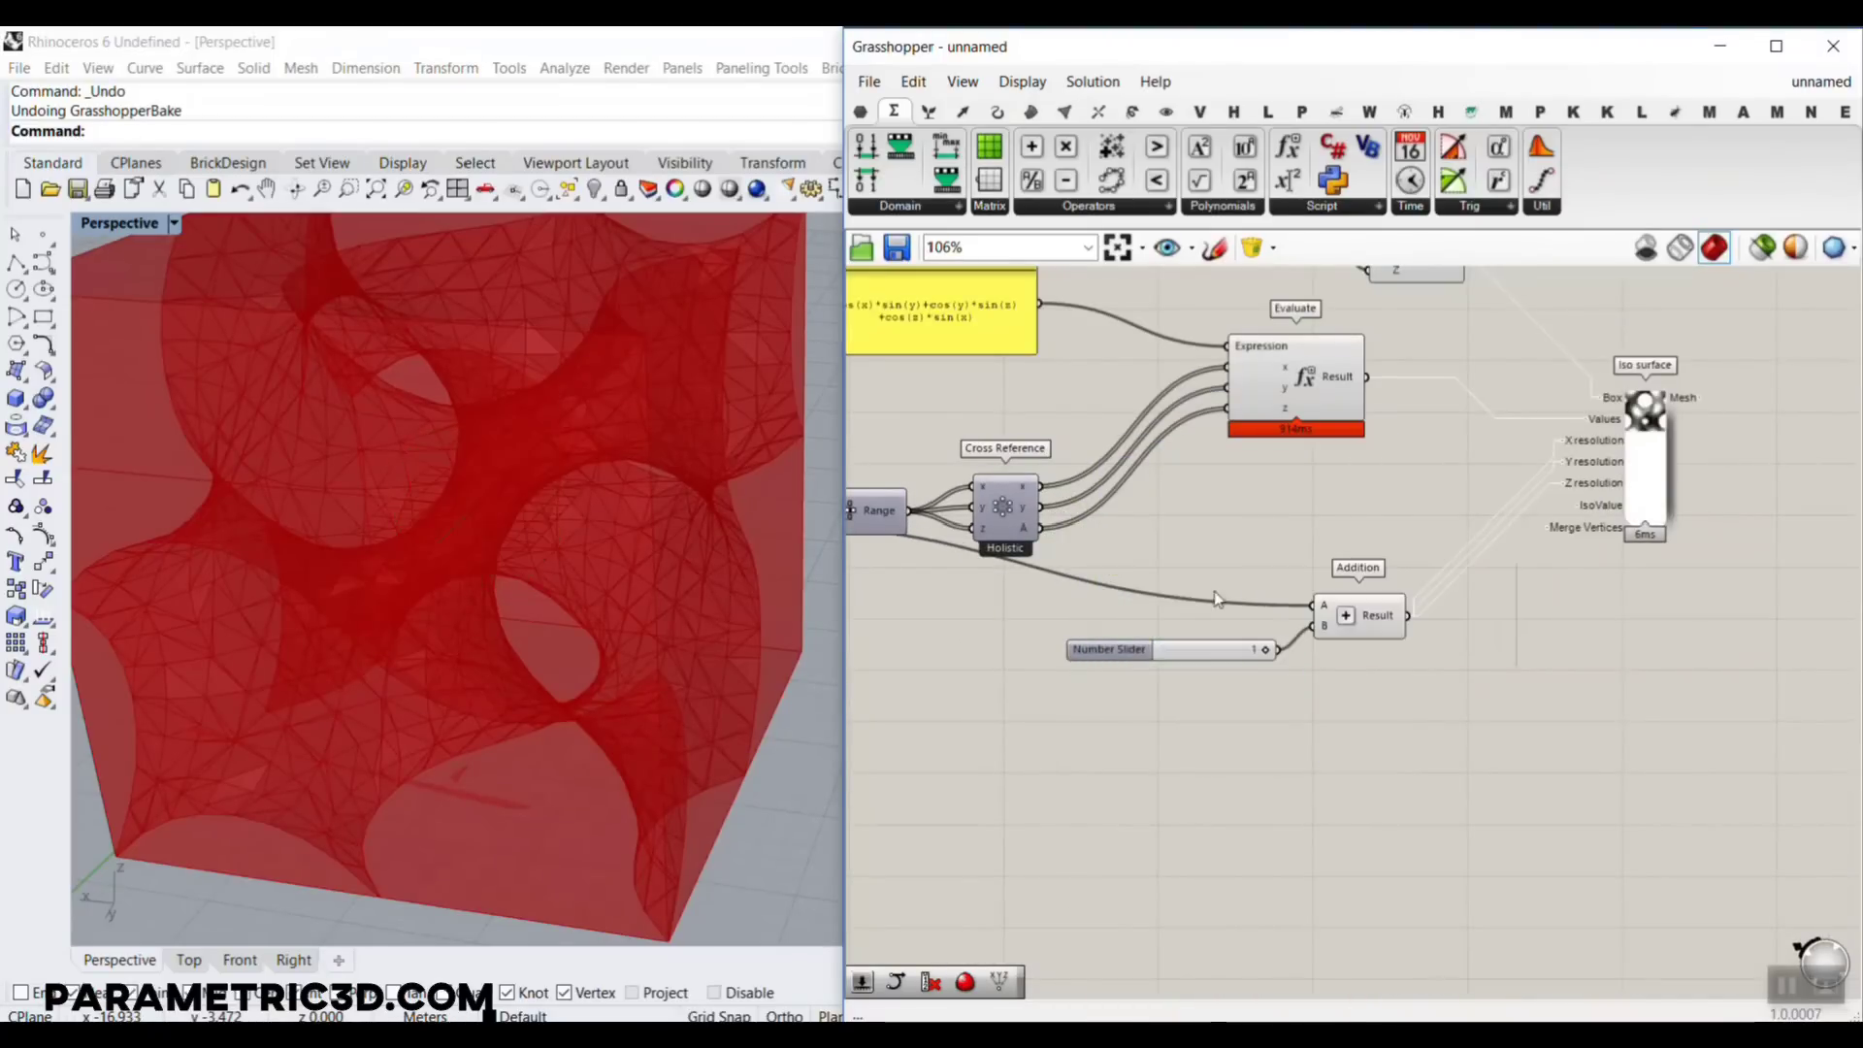
Multiply the first term of the Panel's expression by 2, making it 2*cos(x)*sin(y)+cos(y)*sin(z)+cos(z)*sin(x)
scroll(1330, 690, "down", 2)
scroll(1399, 418, "up", 2)
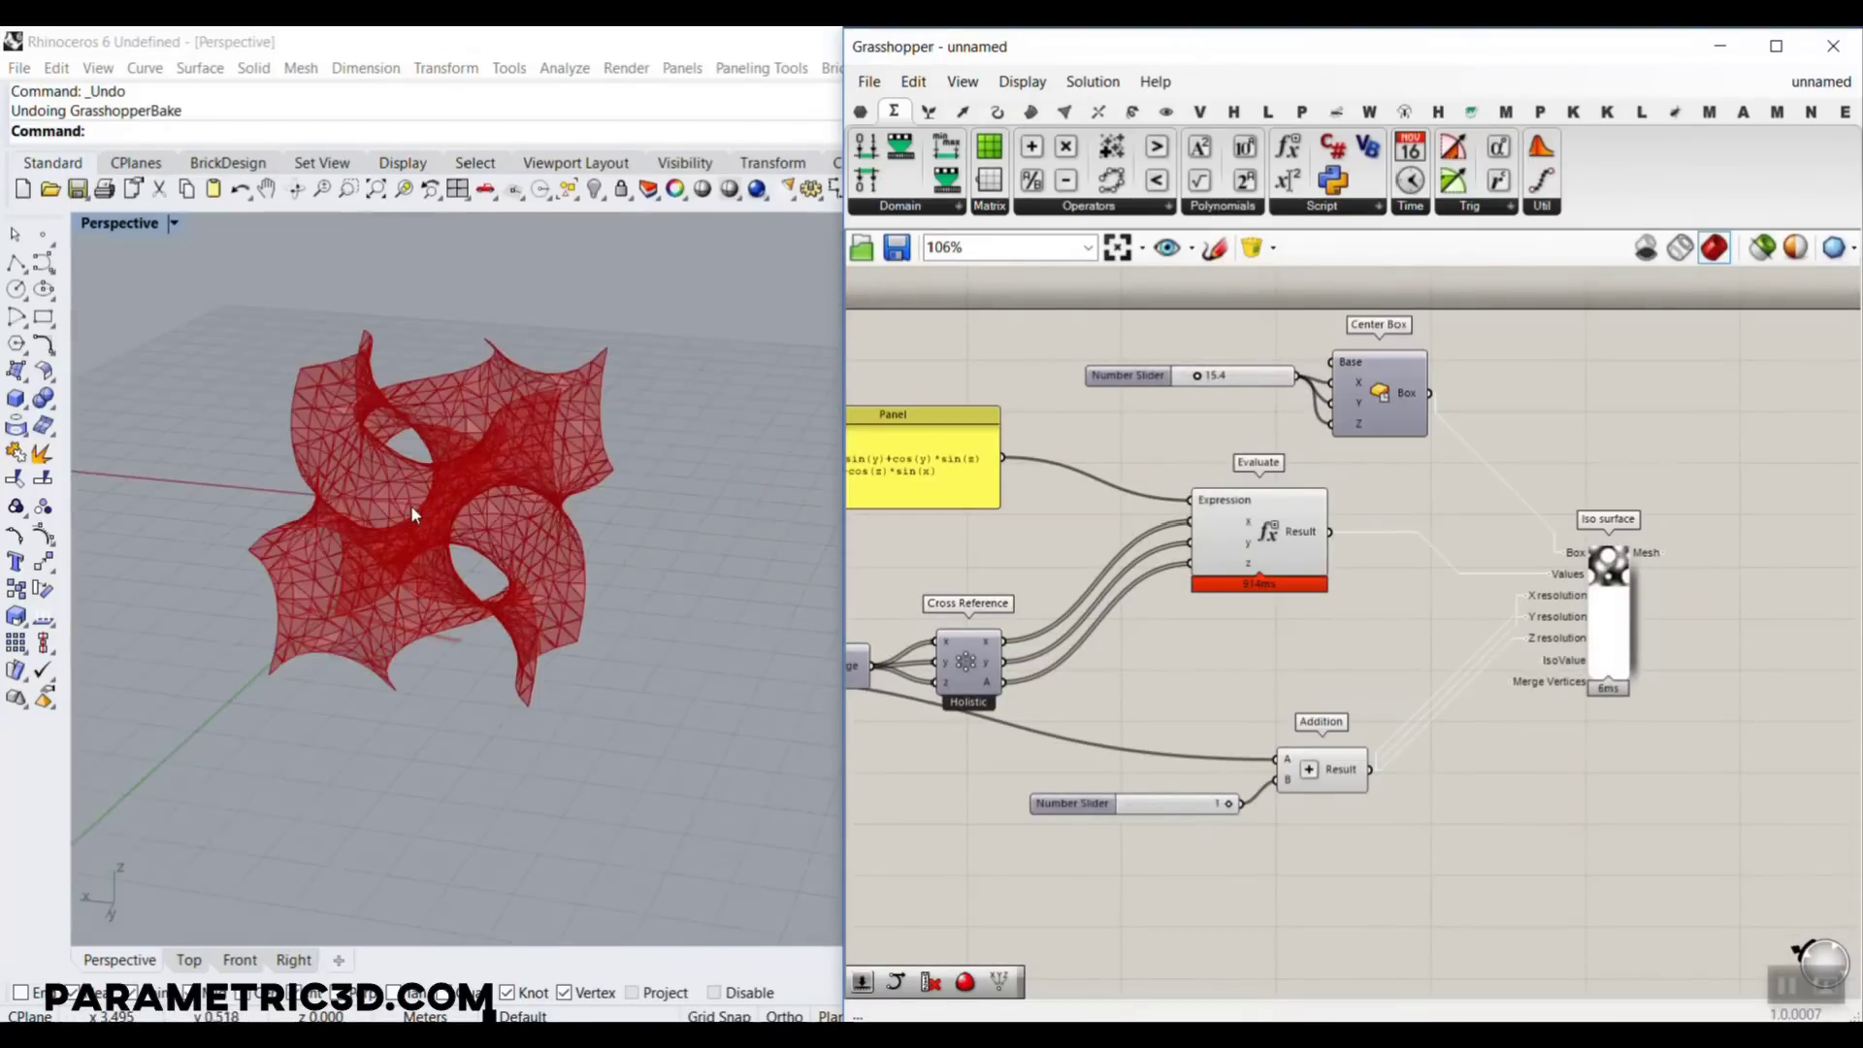
right_click_drag(412, 506, 393, 564)
scroll(393, 565, "up", 3)
right_click_drag(853, 476, 1034, 466)
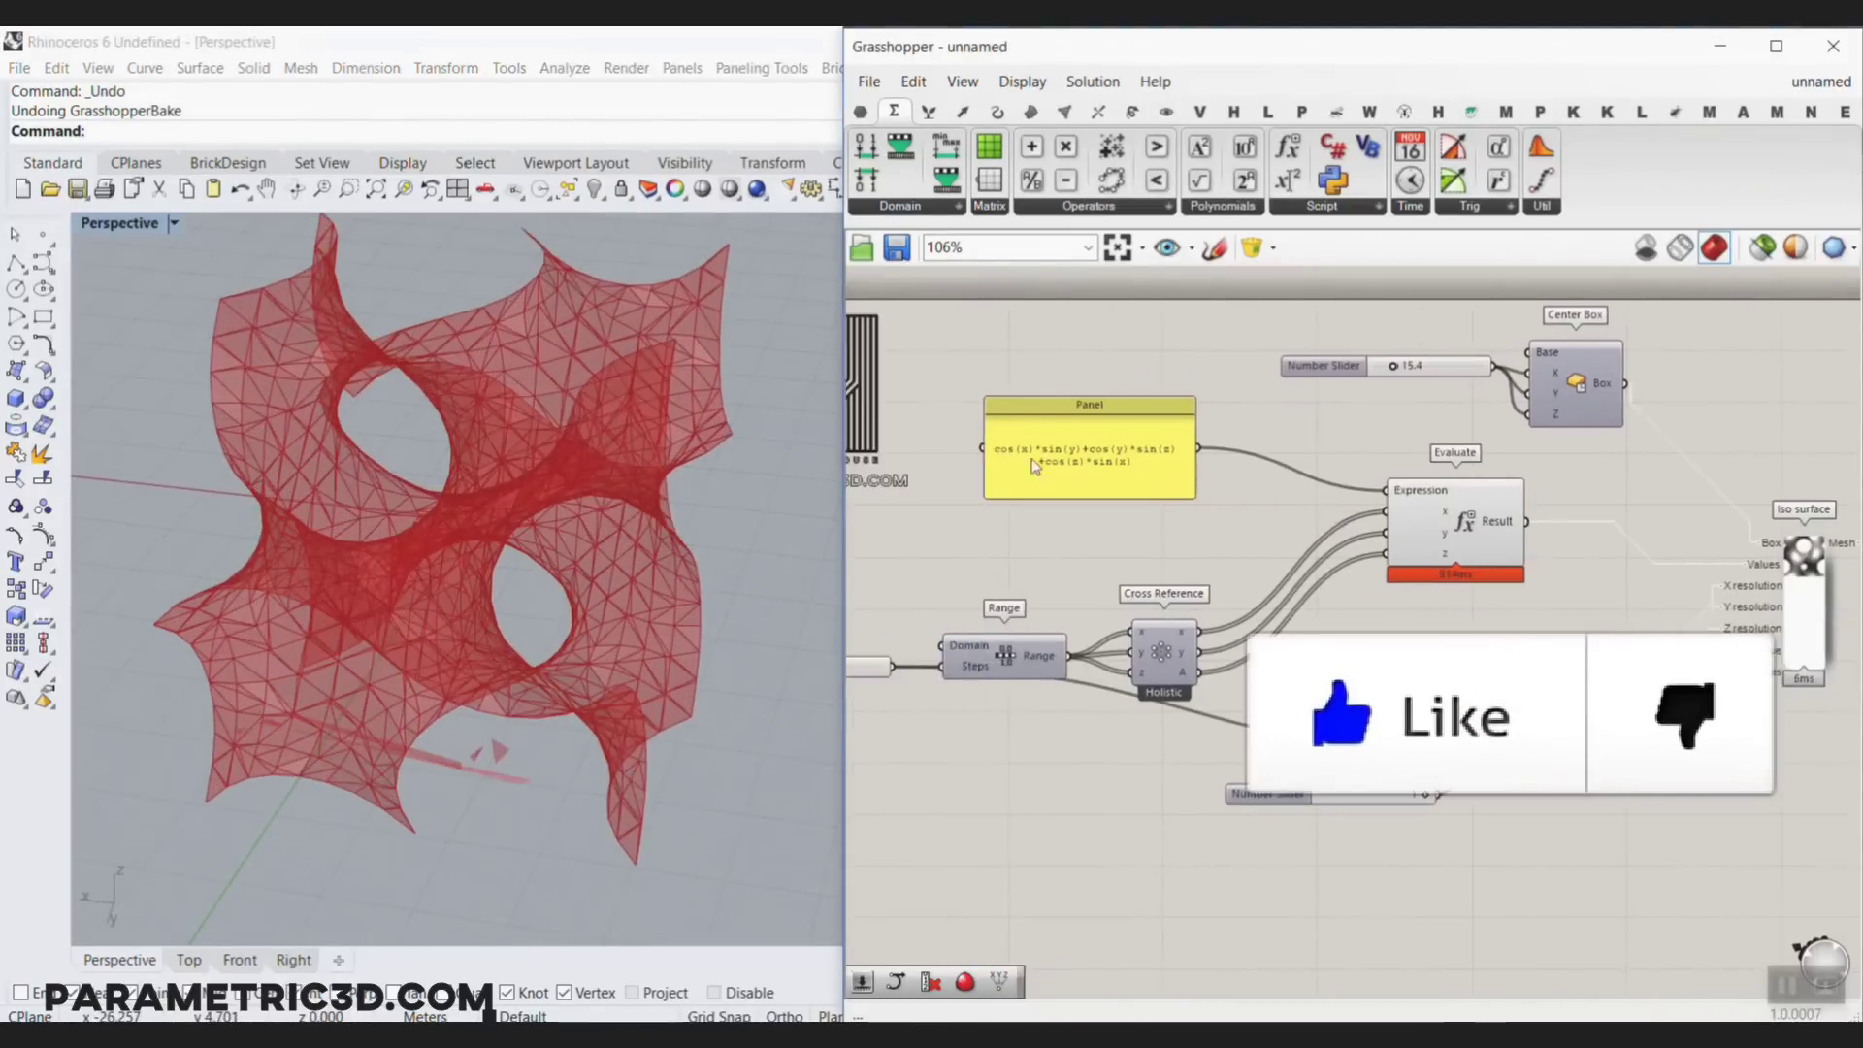
scroll(1034, 466, "up", 3)
double_click(1025, 401)
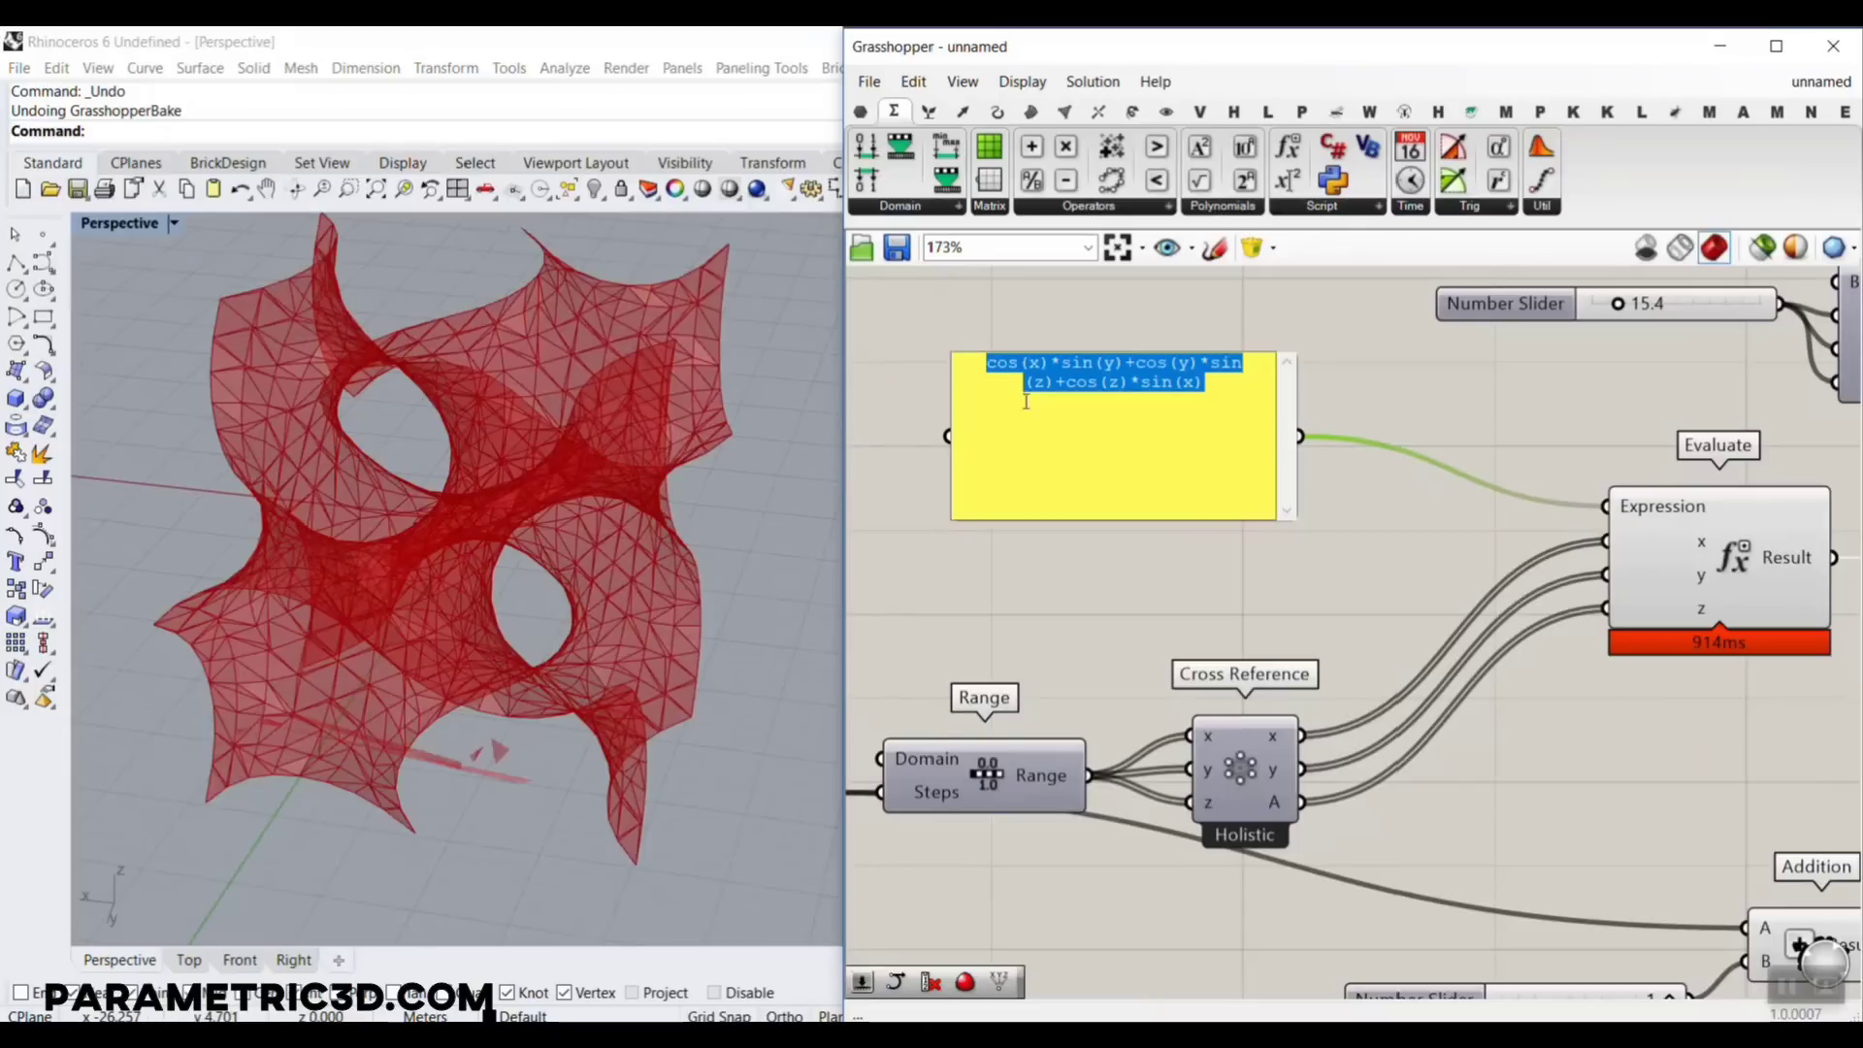
left_click(986, 363)
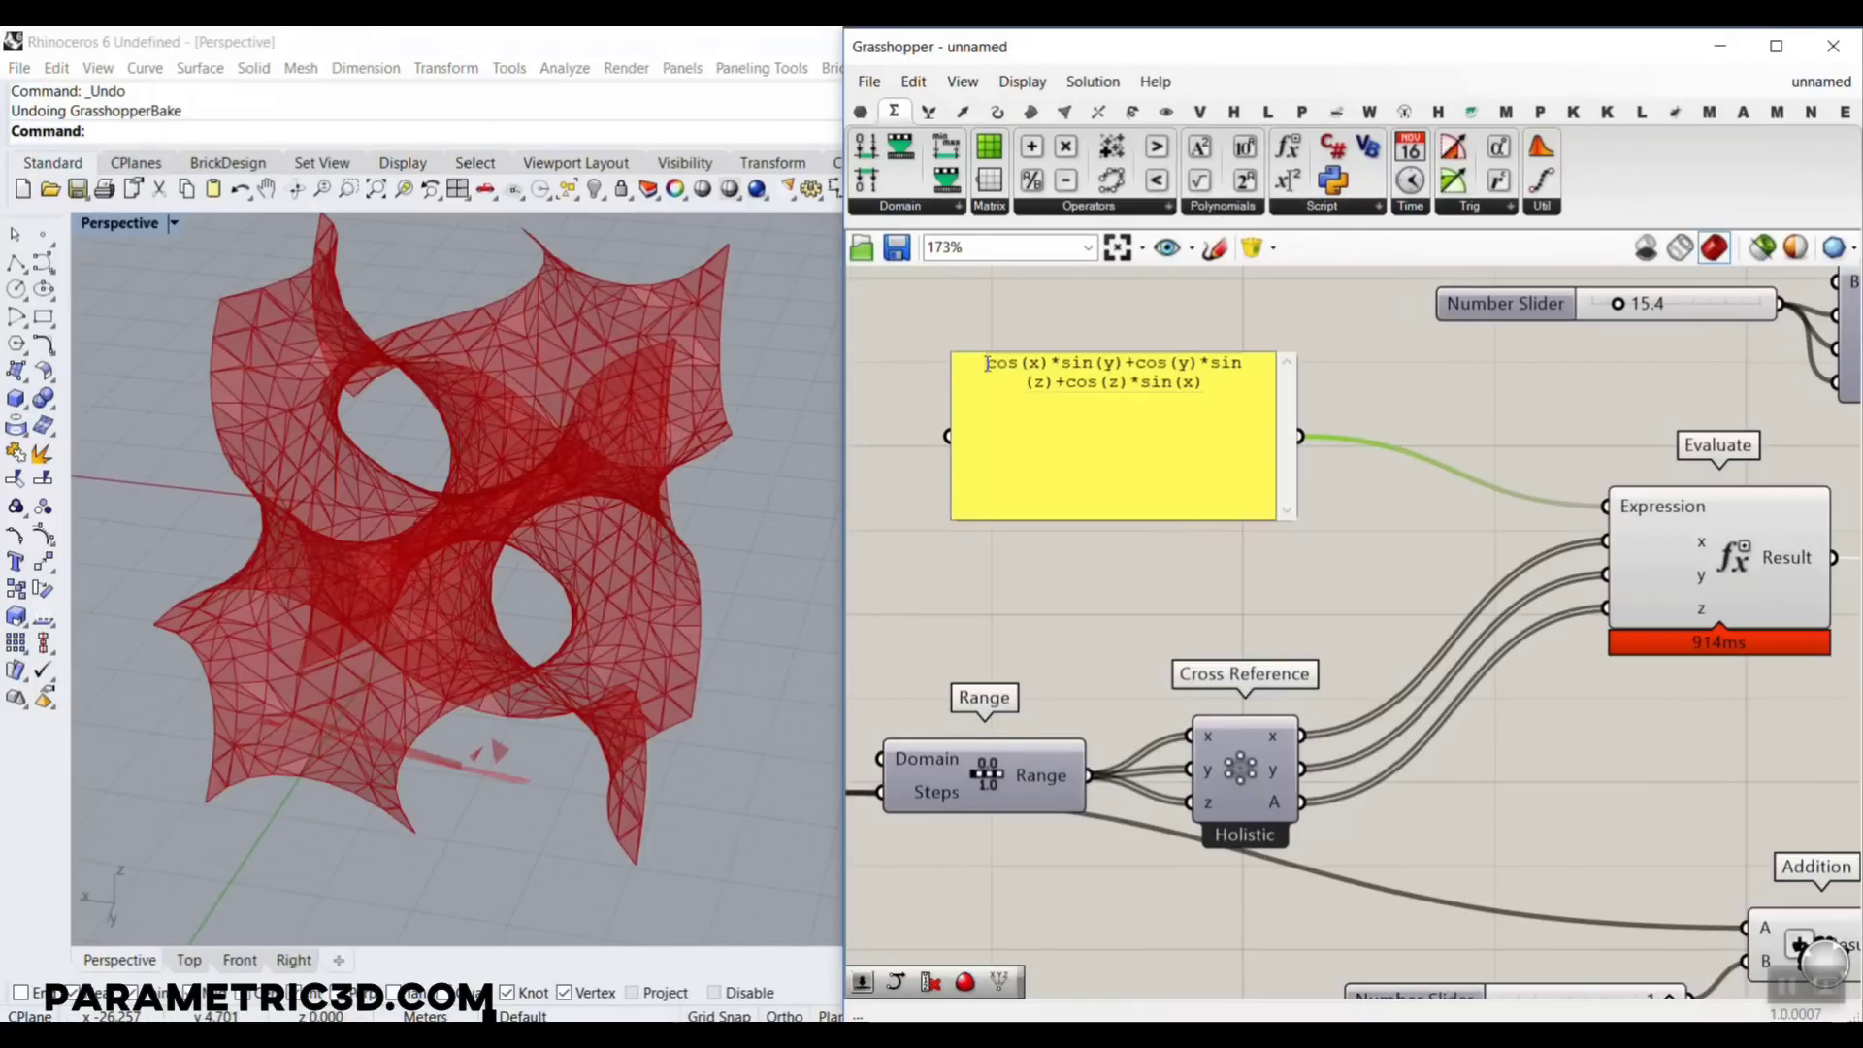
type("2*")
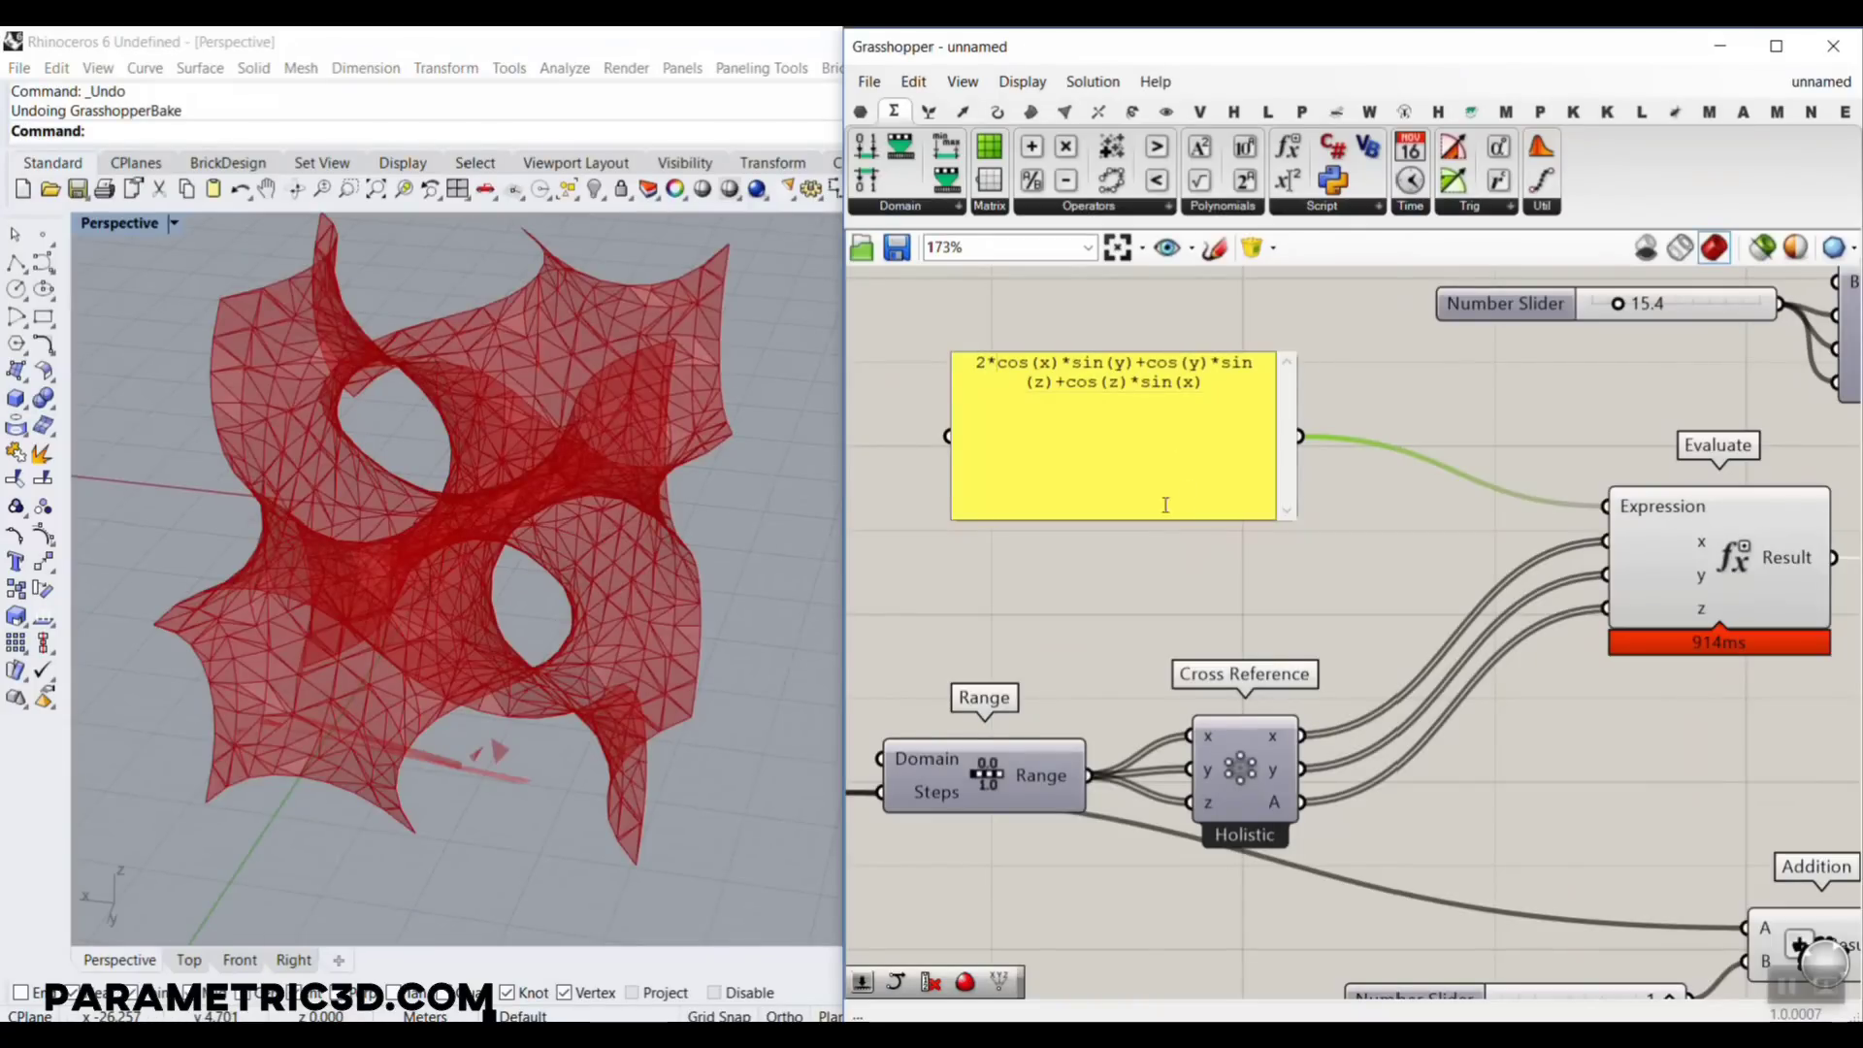
left_click(1131, 582)
left_click(1112, 578)
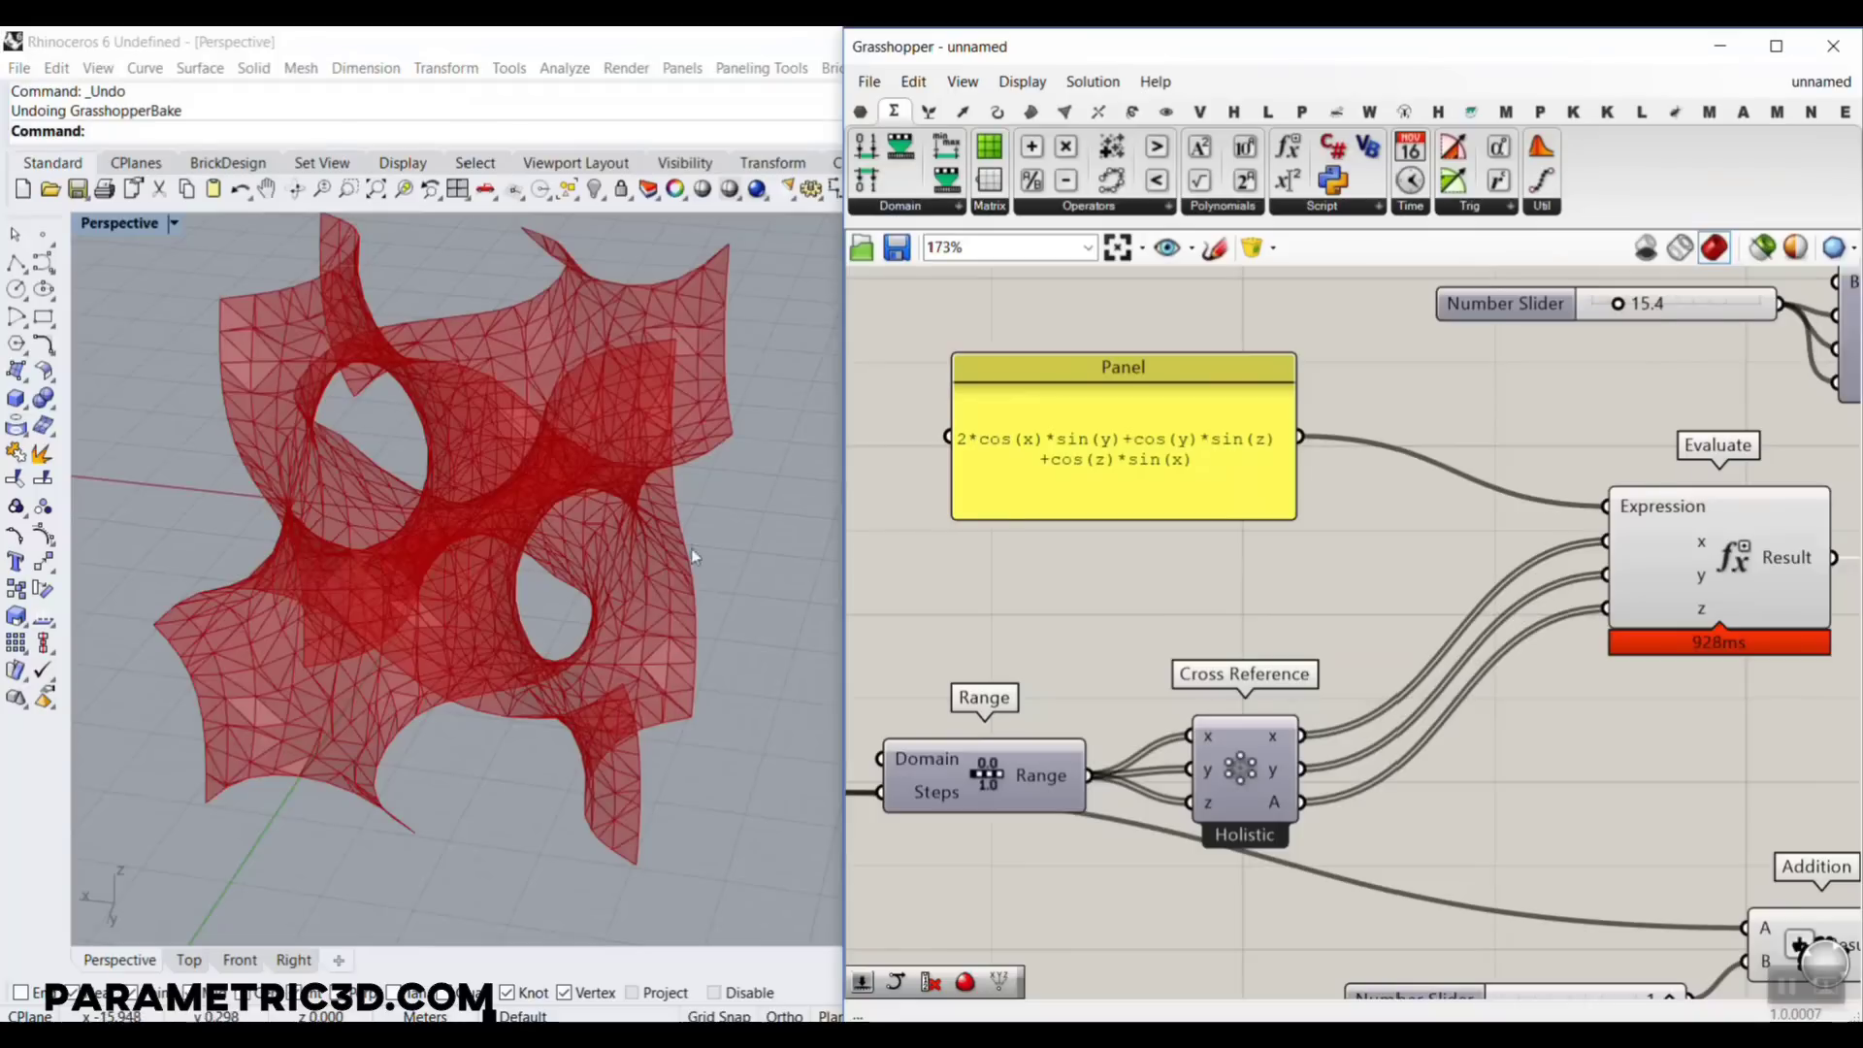
Remove the 2* factor from the Panel so the expression is cos(x)*sin(y)+cos(y)*sin(z)+cos(z)*sin(x)
double_click(1133, 446)
left_click(998, 364)
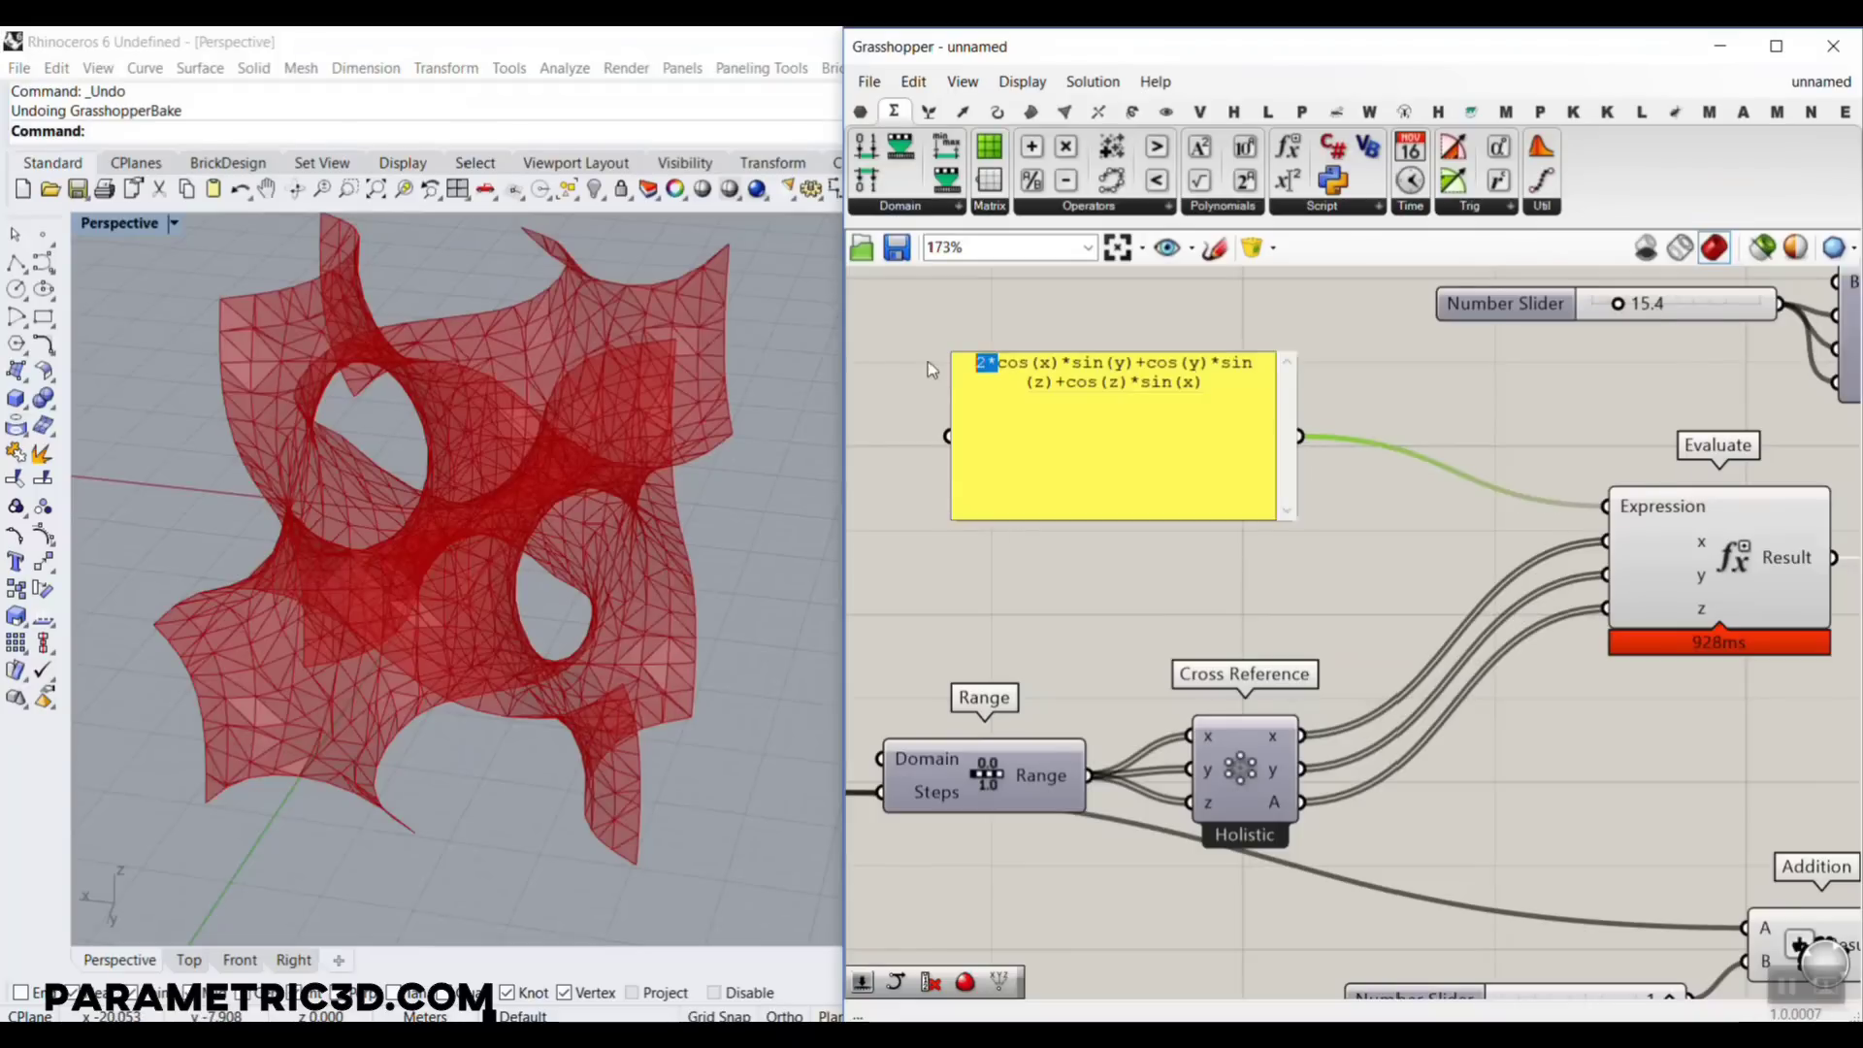
key("BackSpace")
left_click(1114, 564)
left_click(1114, 562)
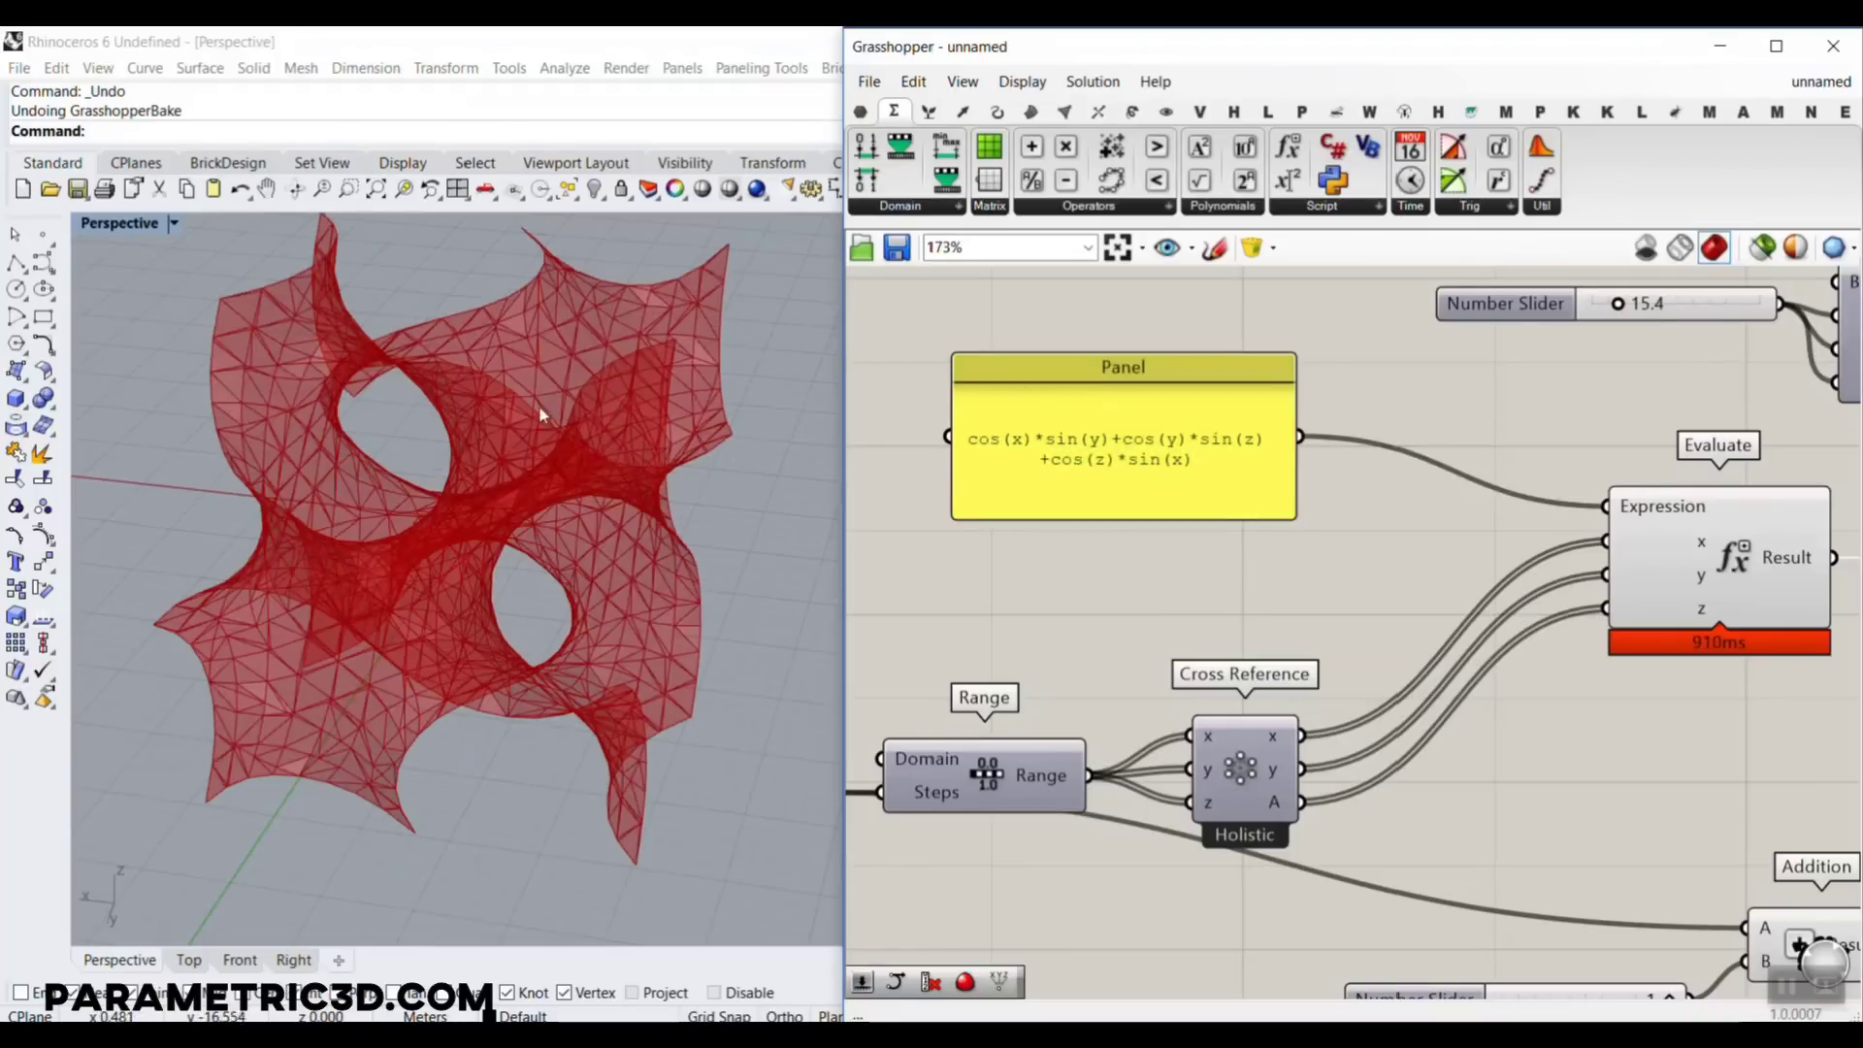
Inspect the gyroid mesh and move the Iso surface component farther away from Addition
scroll(540, 415, "down", 5)
right_click_drag(541, 416, 524, 457)
scroll(524, 457, "up", 5)
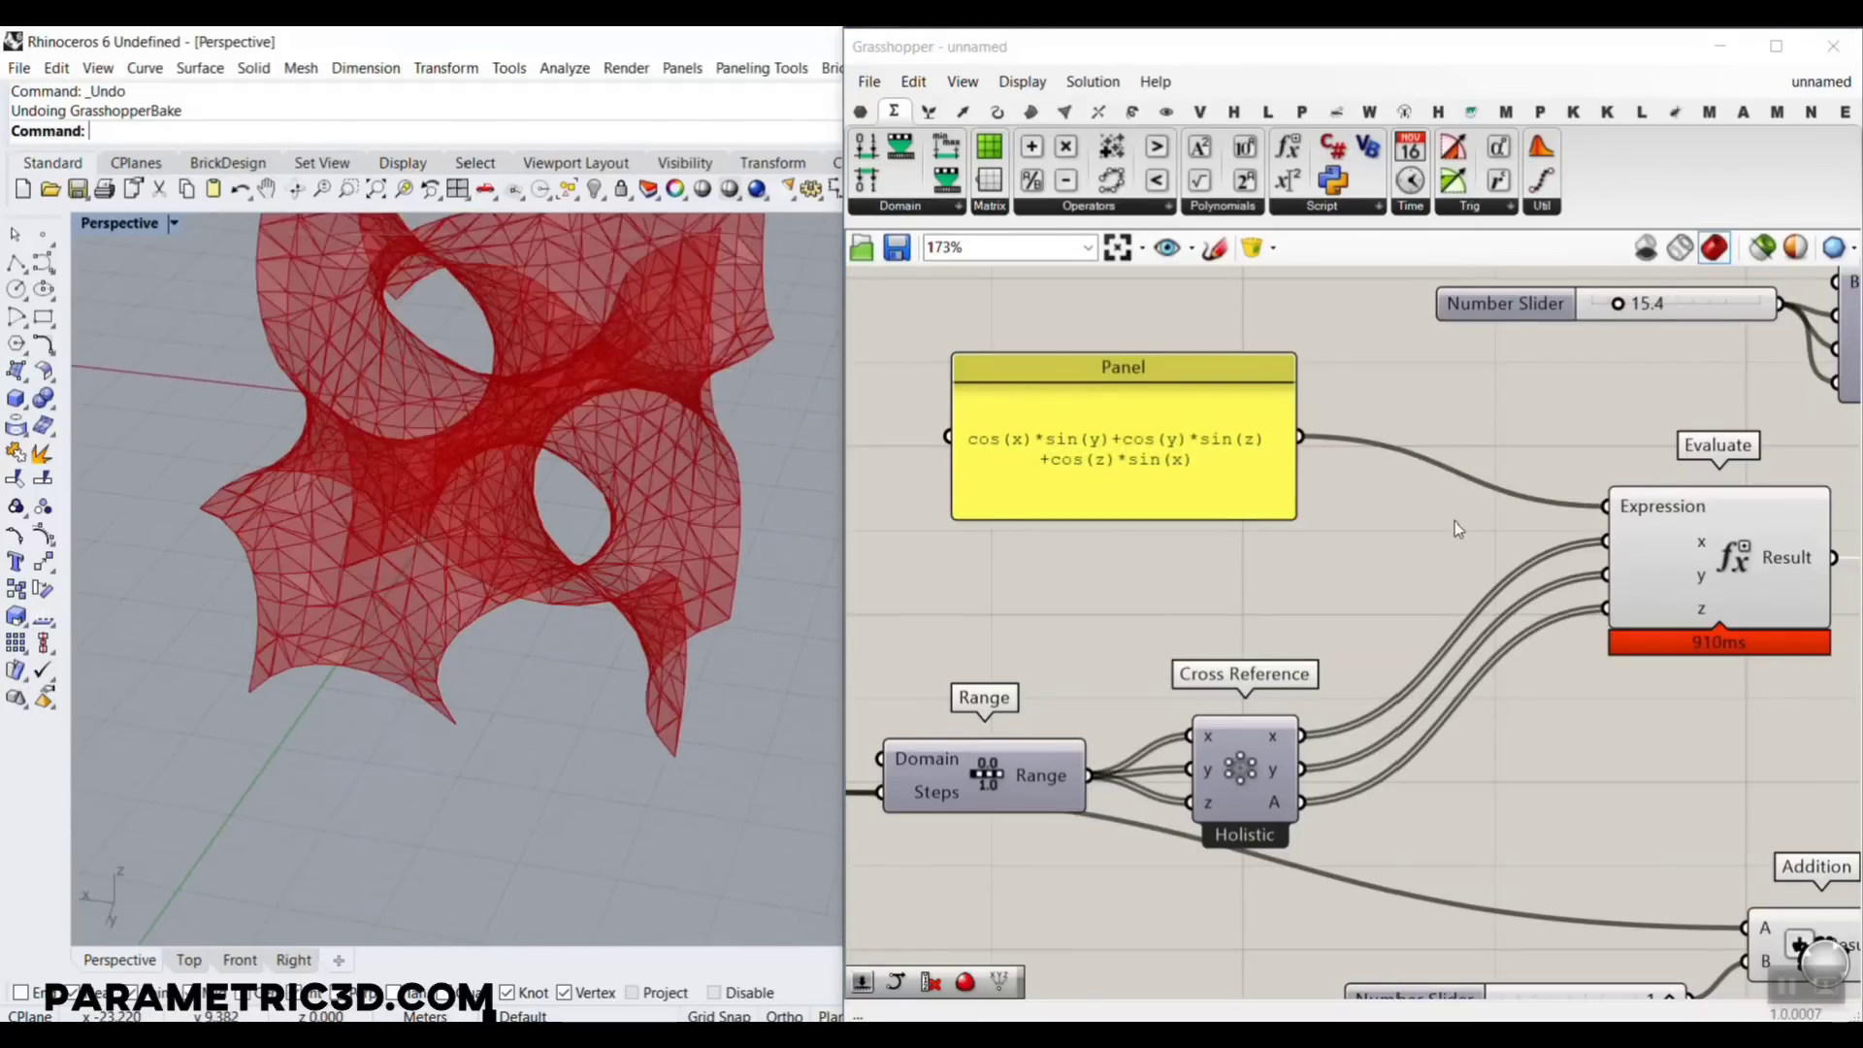
scroll(1453, 528, "down", 3)
right_click_drag(1453, 529, 1180, 536)
right_click_drag(1554, 698, 1402, 621)
scroll(1402, 621, "up", 3)
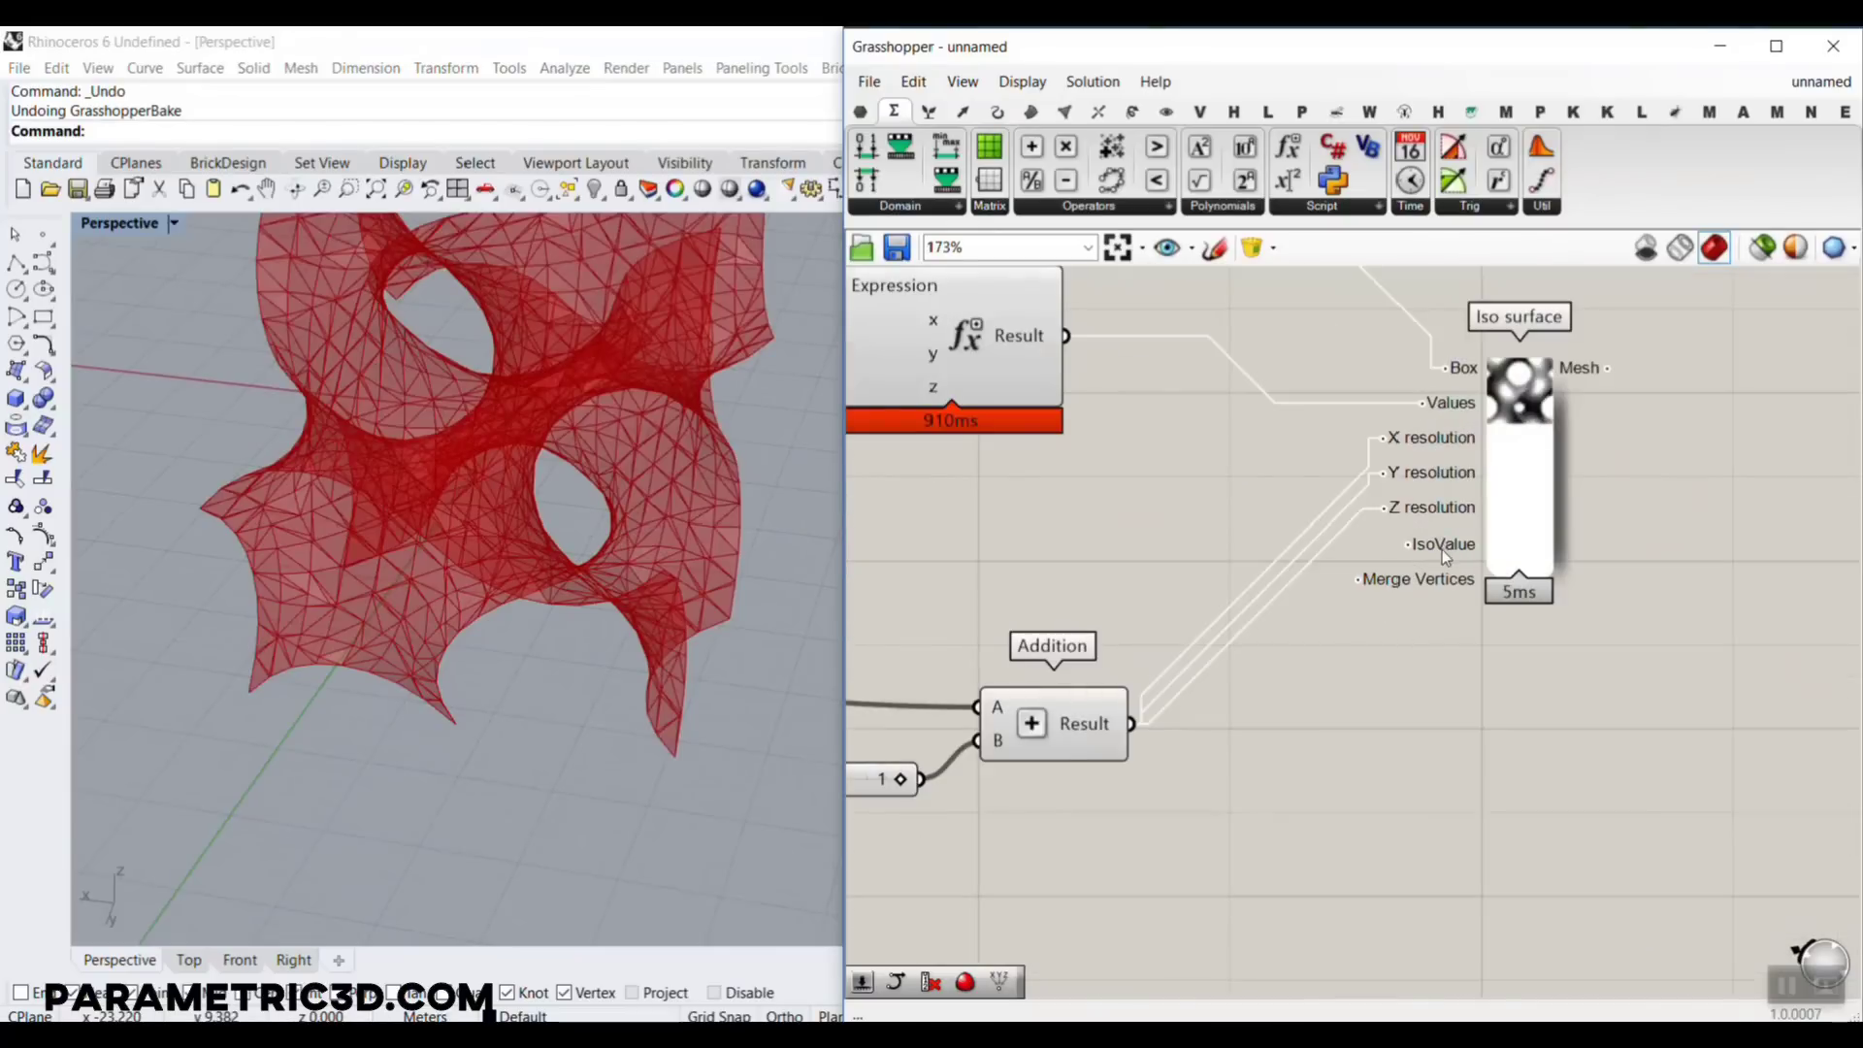
left_click_drag(1434, 551, 1554, 583)
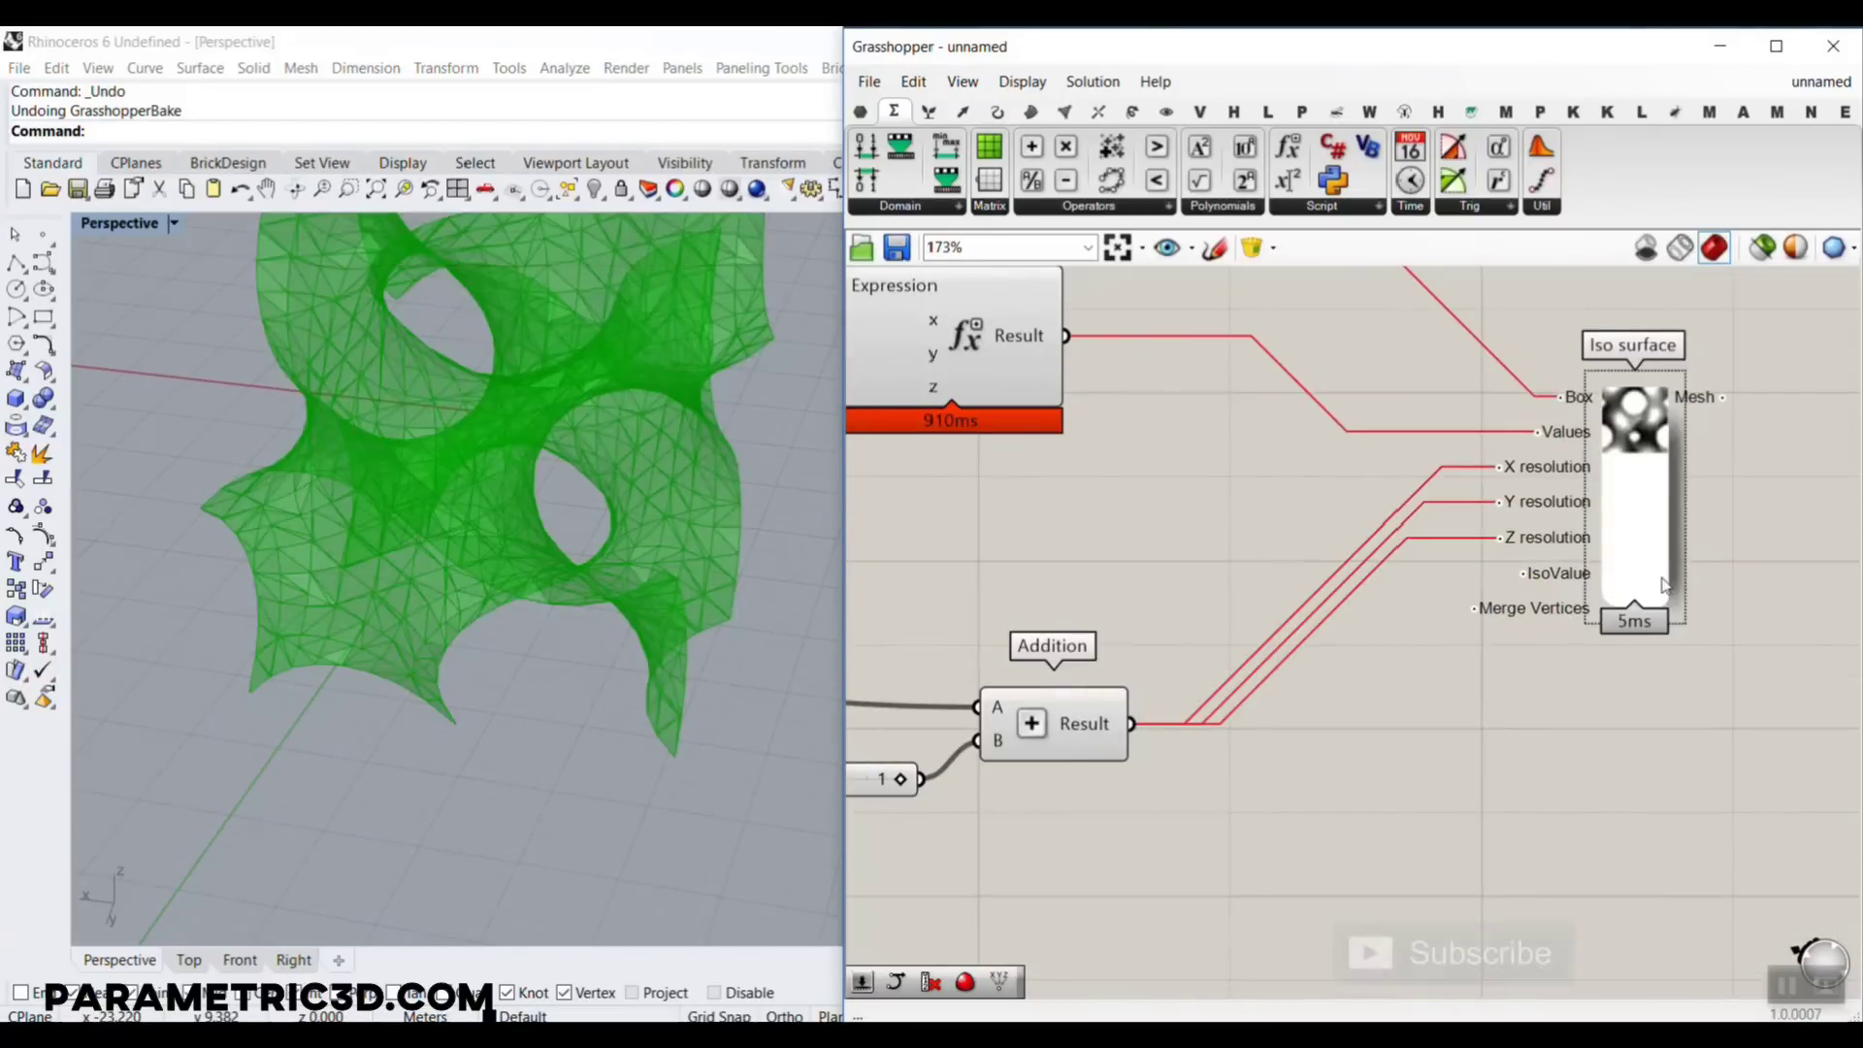
Add a Number Slider with the value 0.000 and connect it to Iso surface's IsoValue input
double_click(1335, 720)
type("0.0")
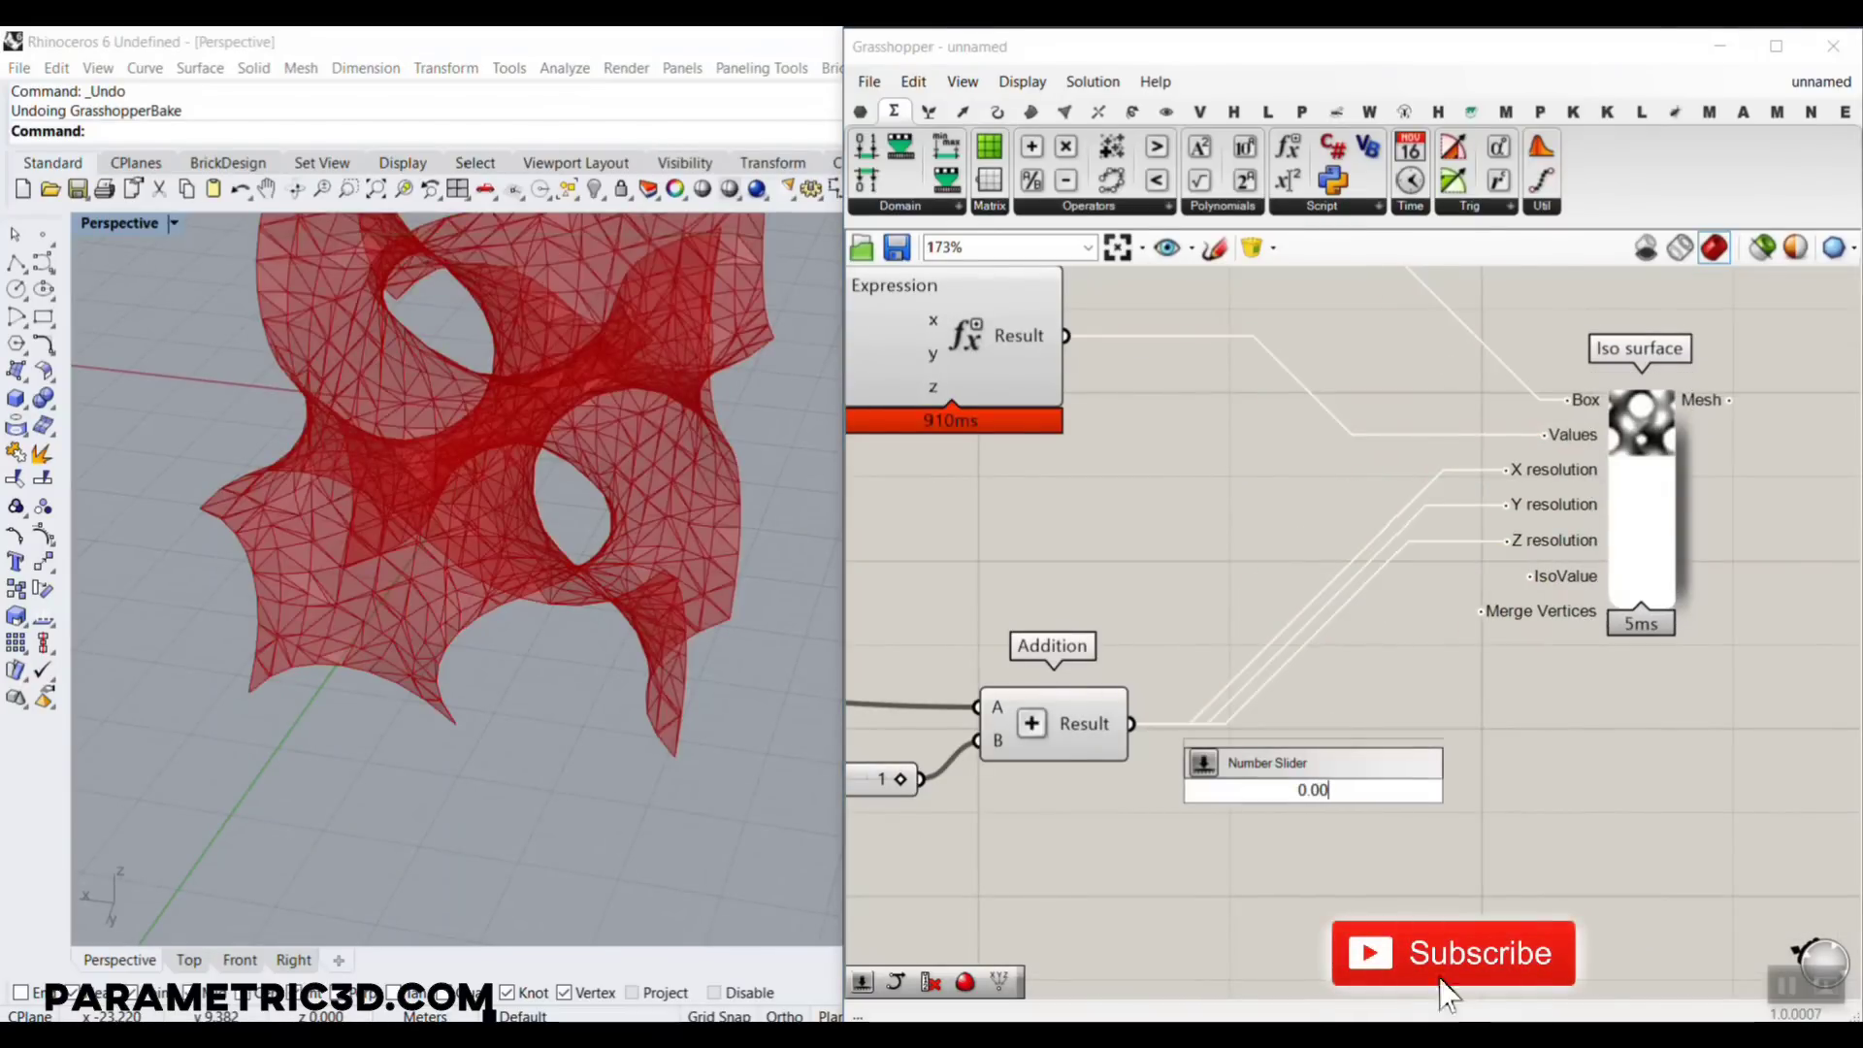
key("Return")
left_click_drag(1484, 788, 1552, 579)
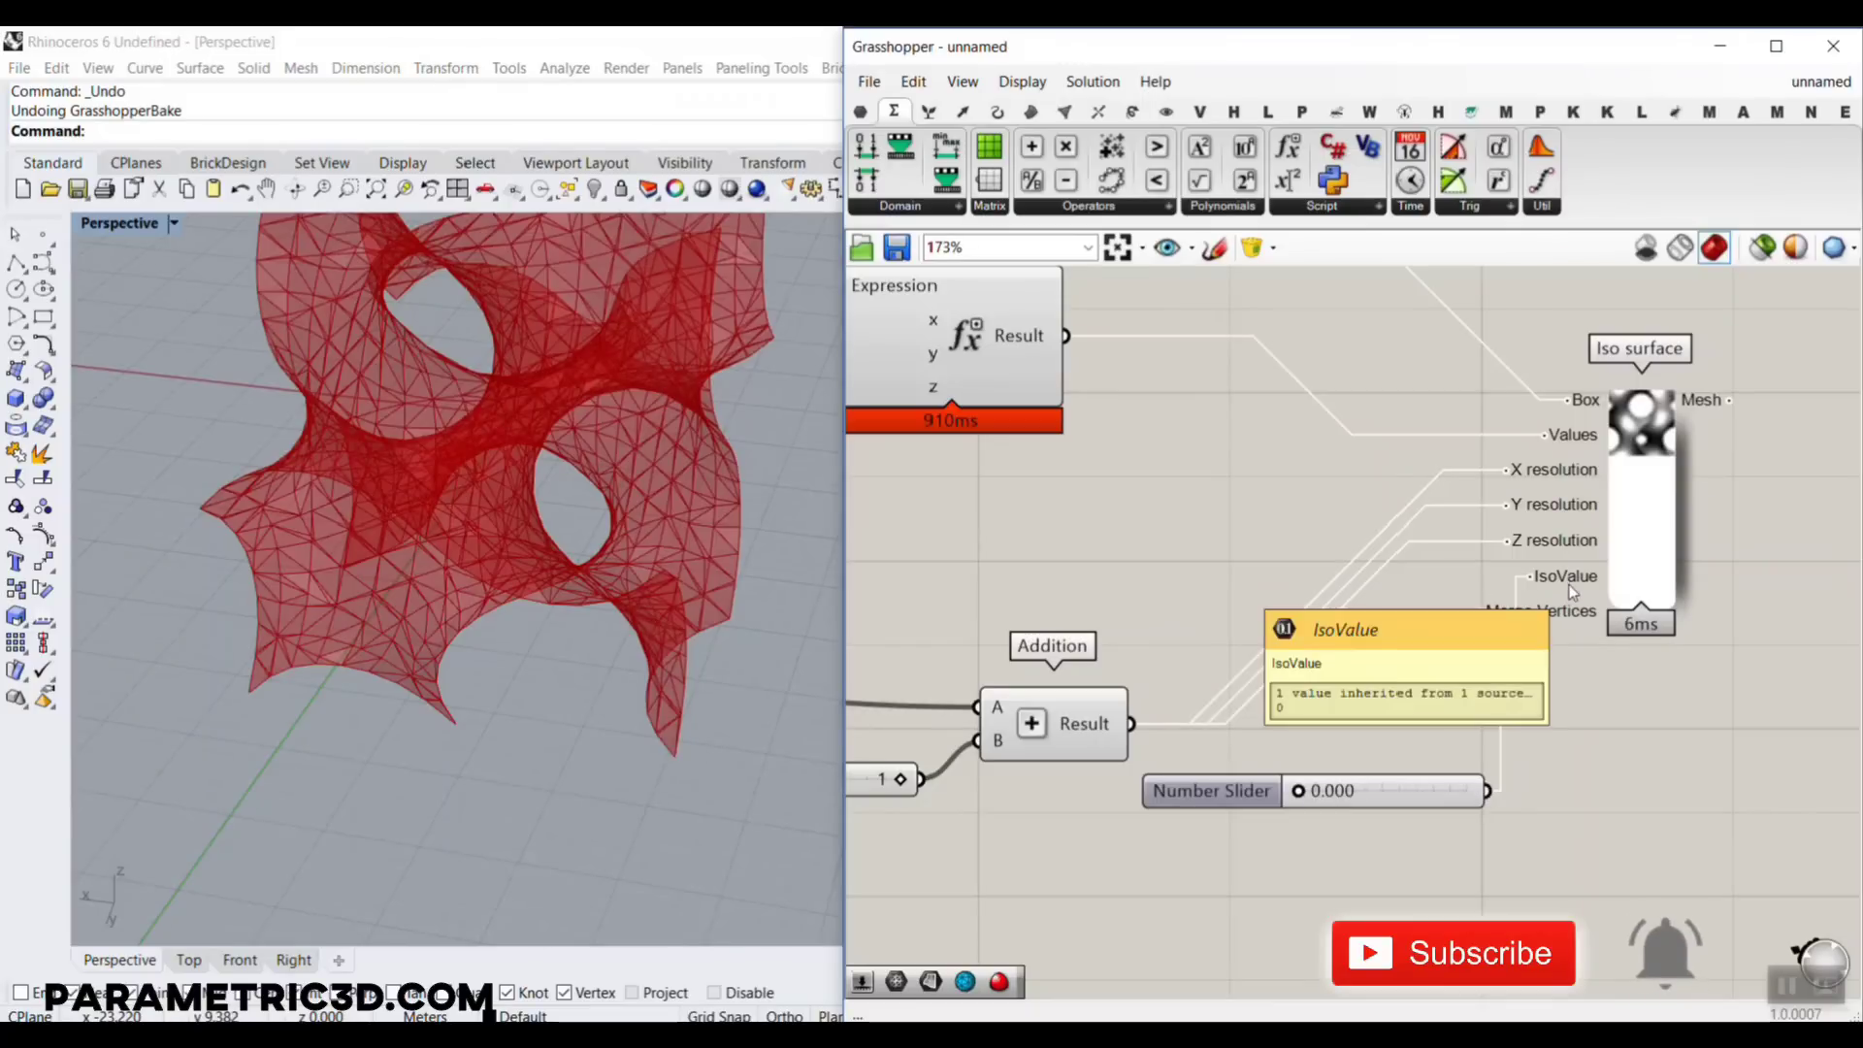
Add a second Number Slider with the value 0.12, connect it to IsoValue instead, and try lowering its value
double_click(1313, 882)
type("0.12")
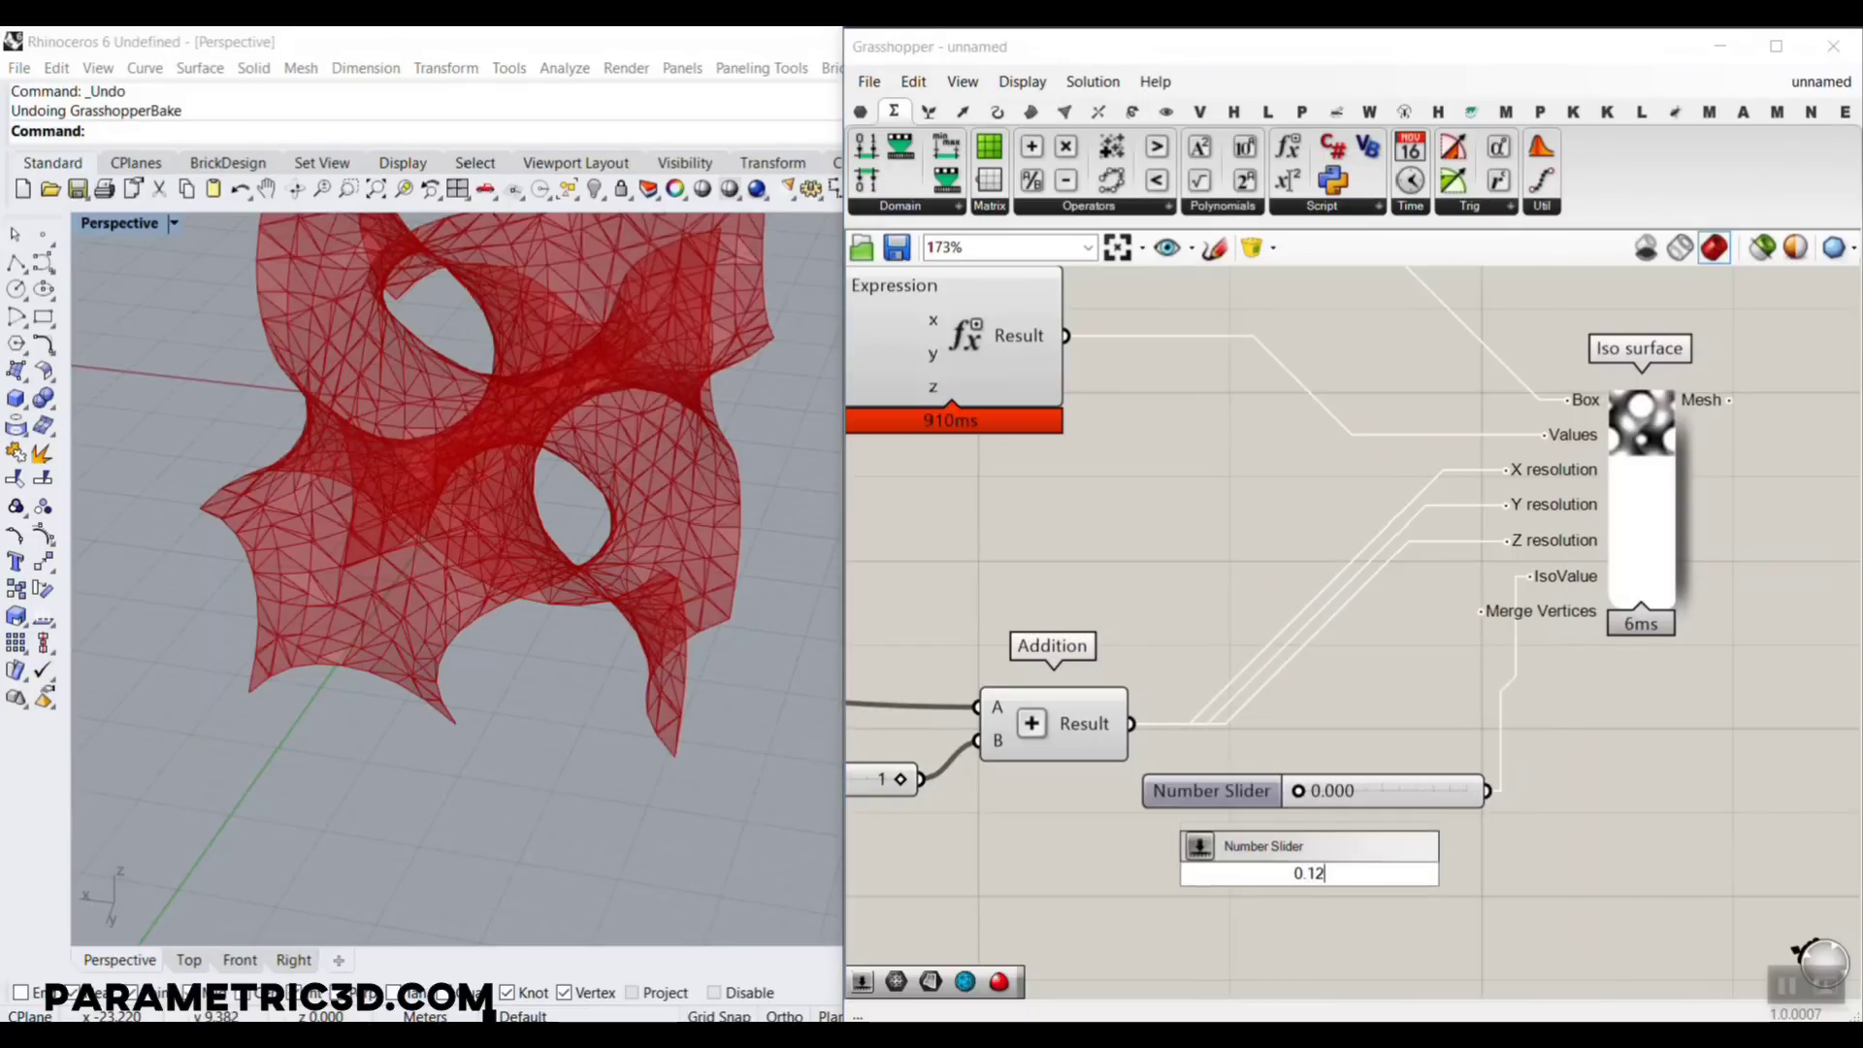
key("Return")
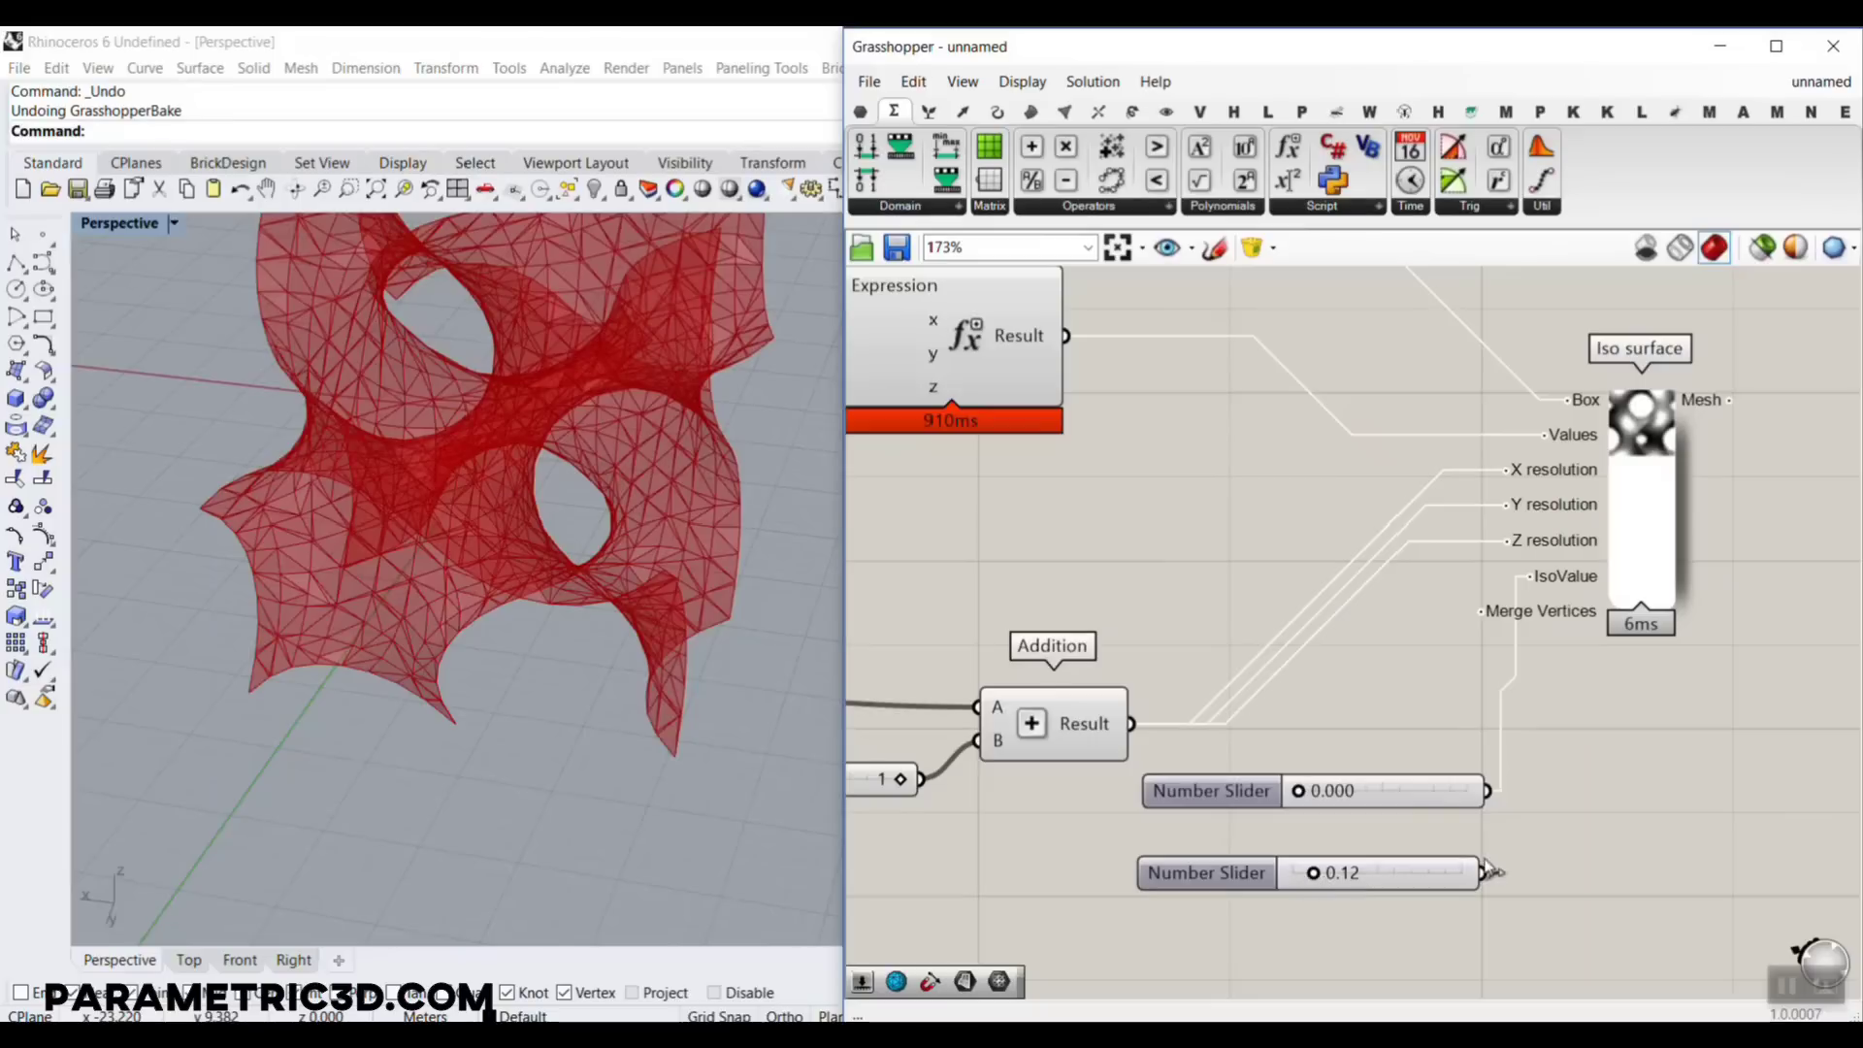
left_click_drag(1487, 873, 1528, 578)
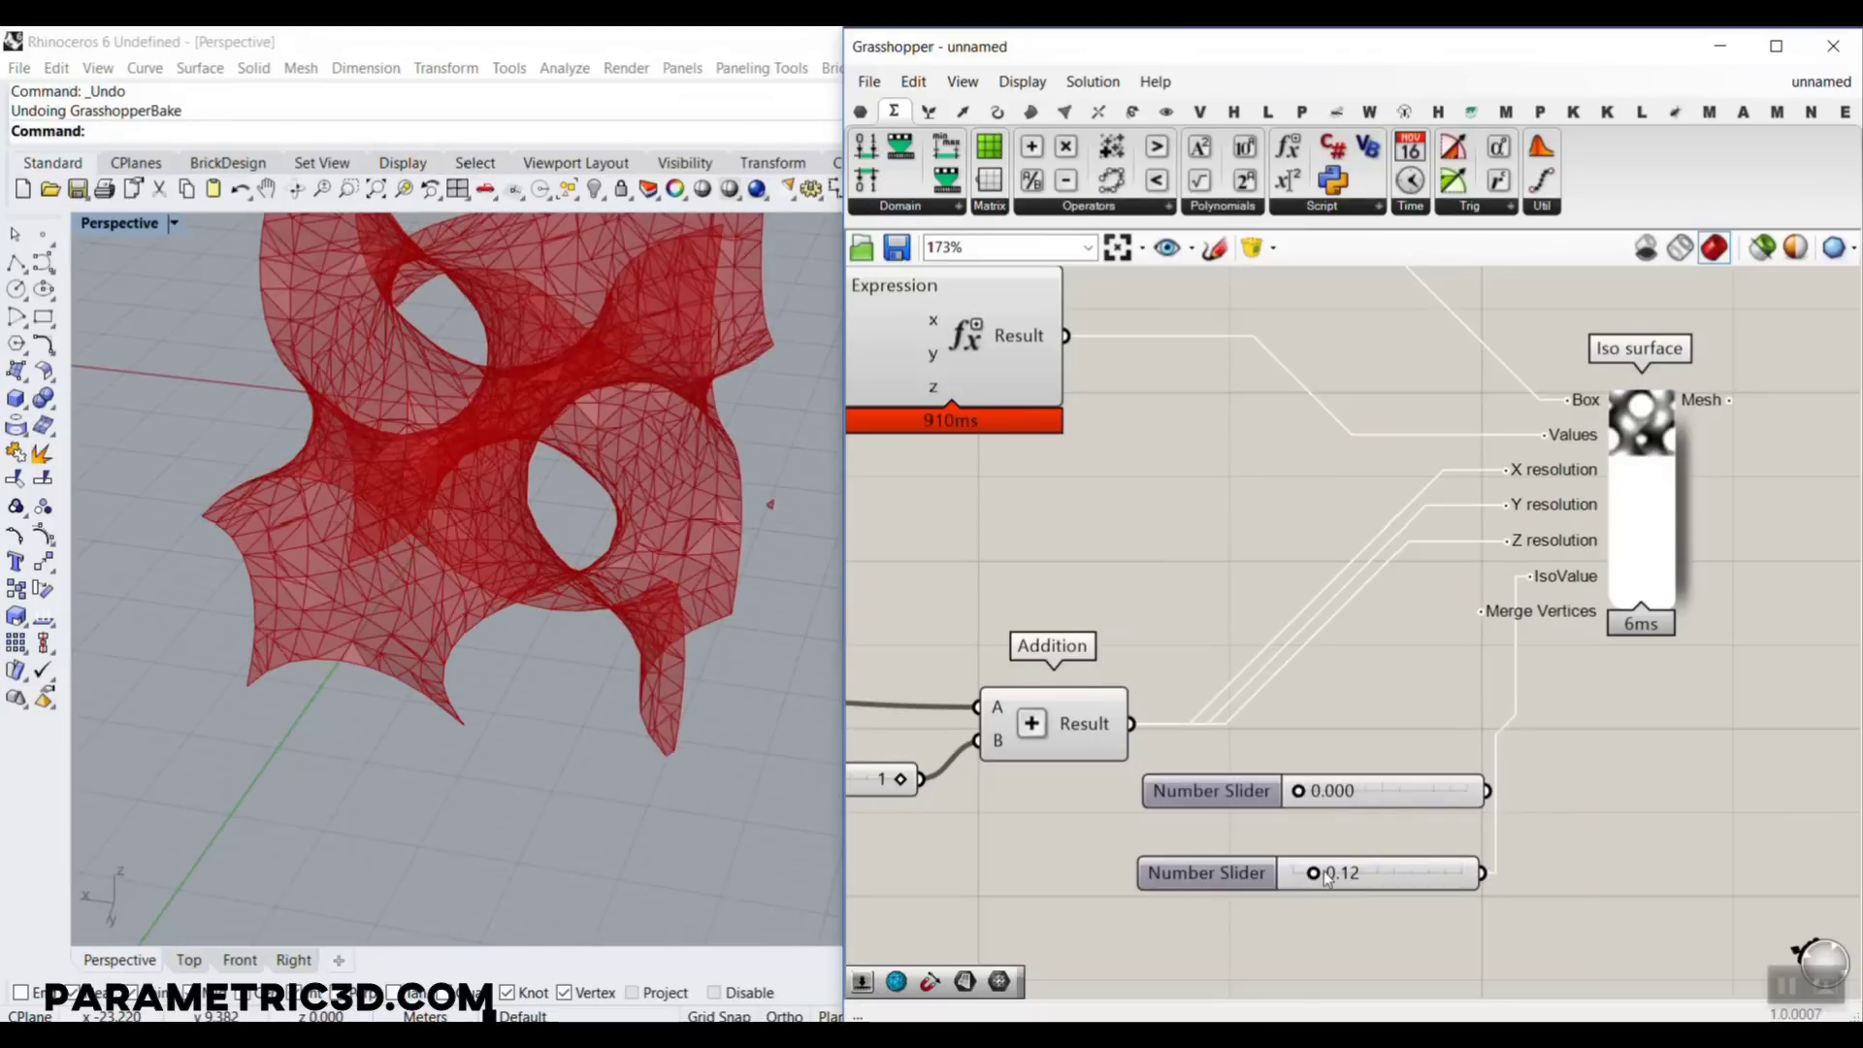
left_click_drag(1317, 876, 1202, 875)
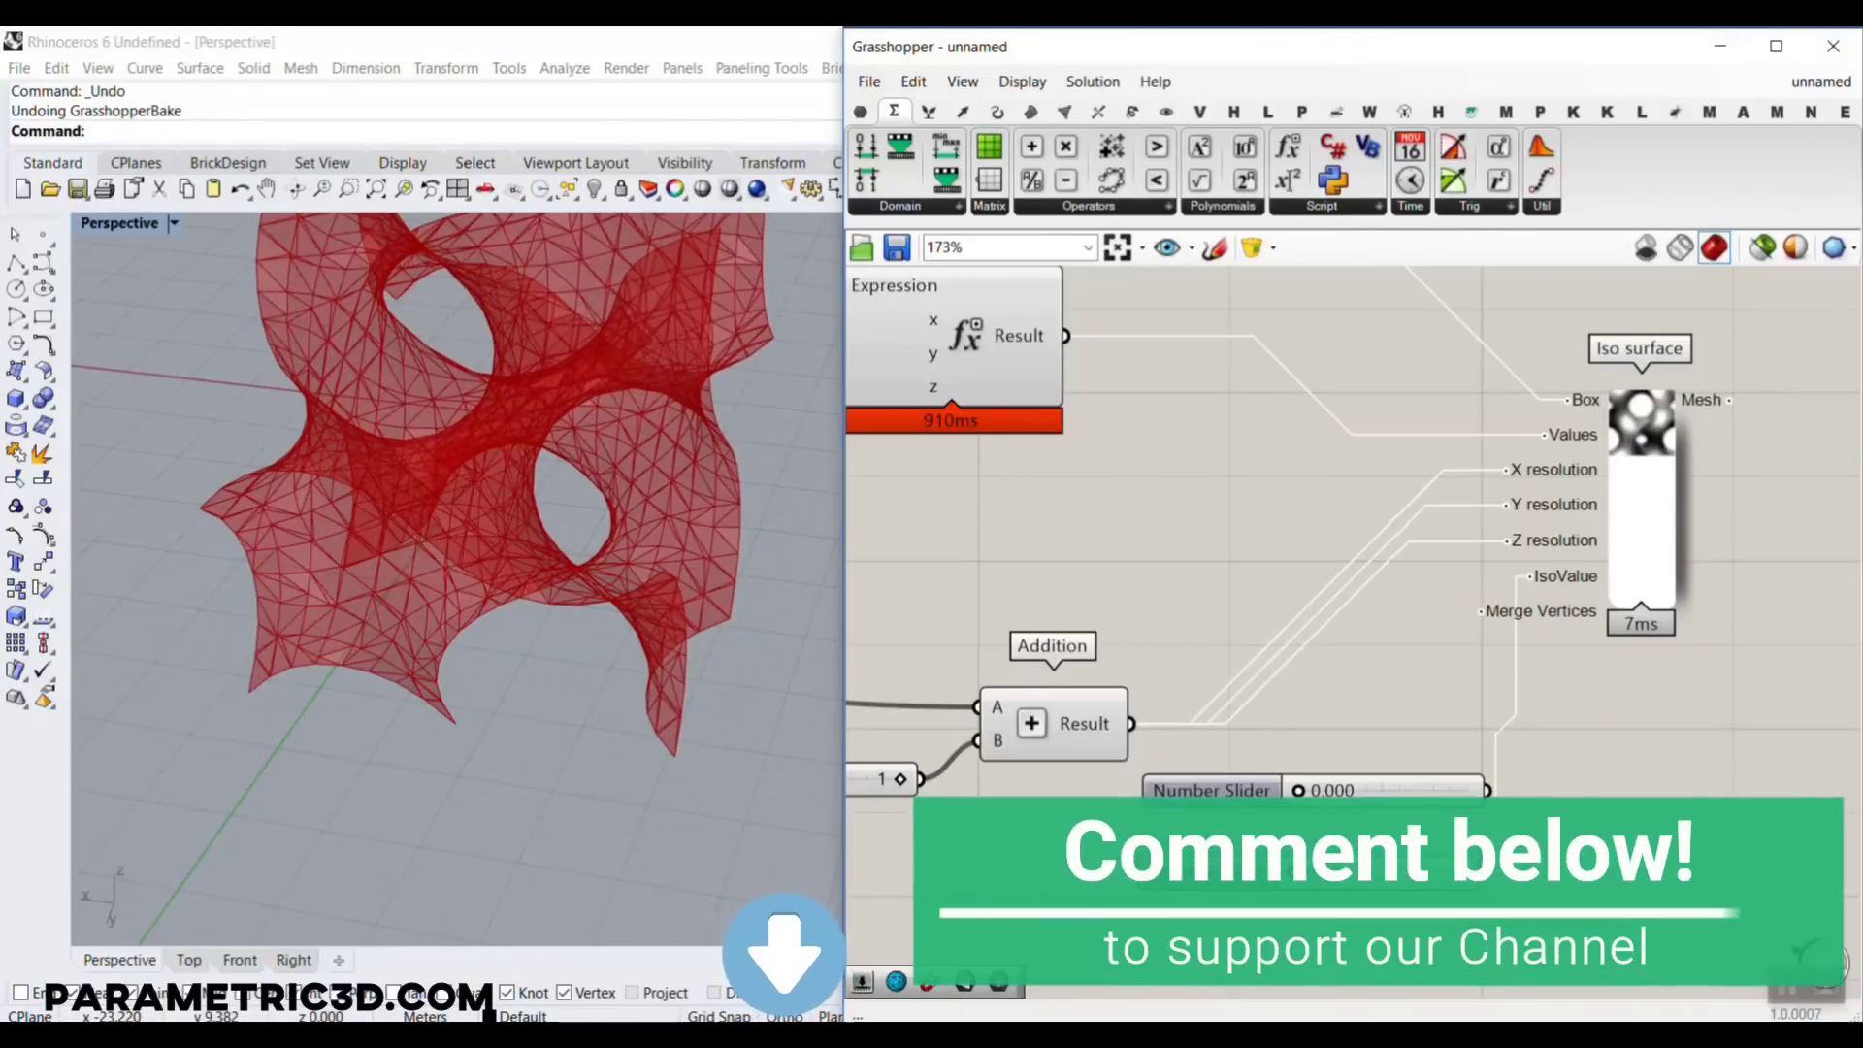
Delete the second slider and reconnect the 0.000 slider to Iso surface's IsoValue input
left_click_drag(1293, 874, 1176, 877)
left_click(1177, 877)
key("Delete")
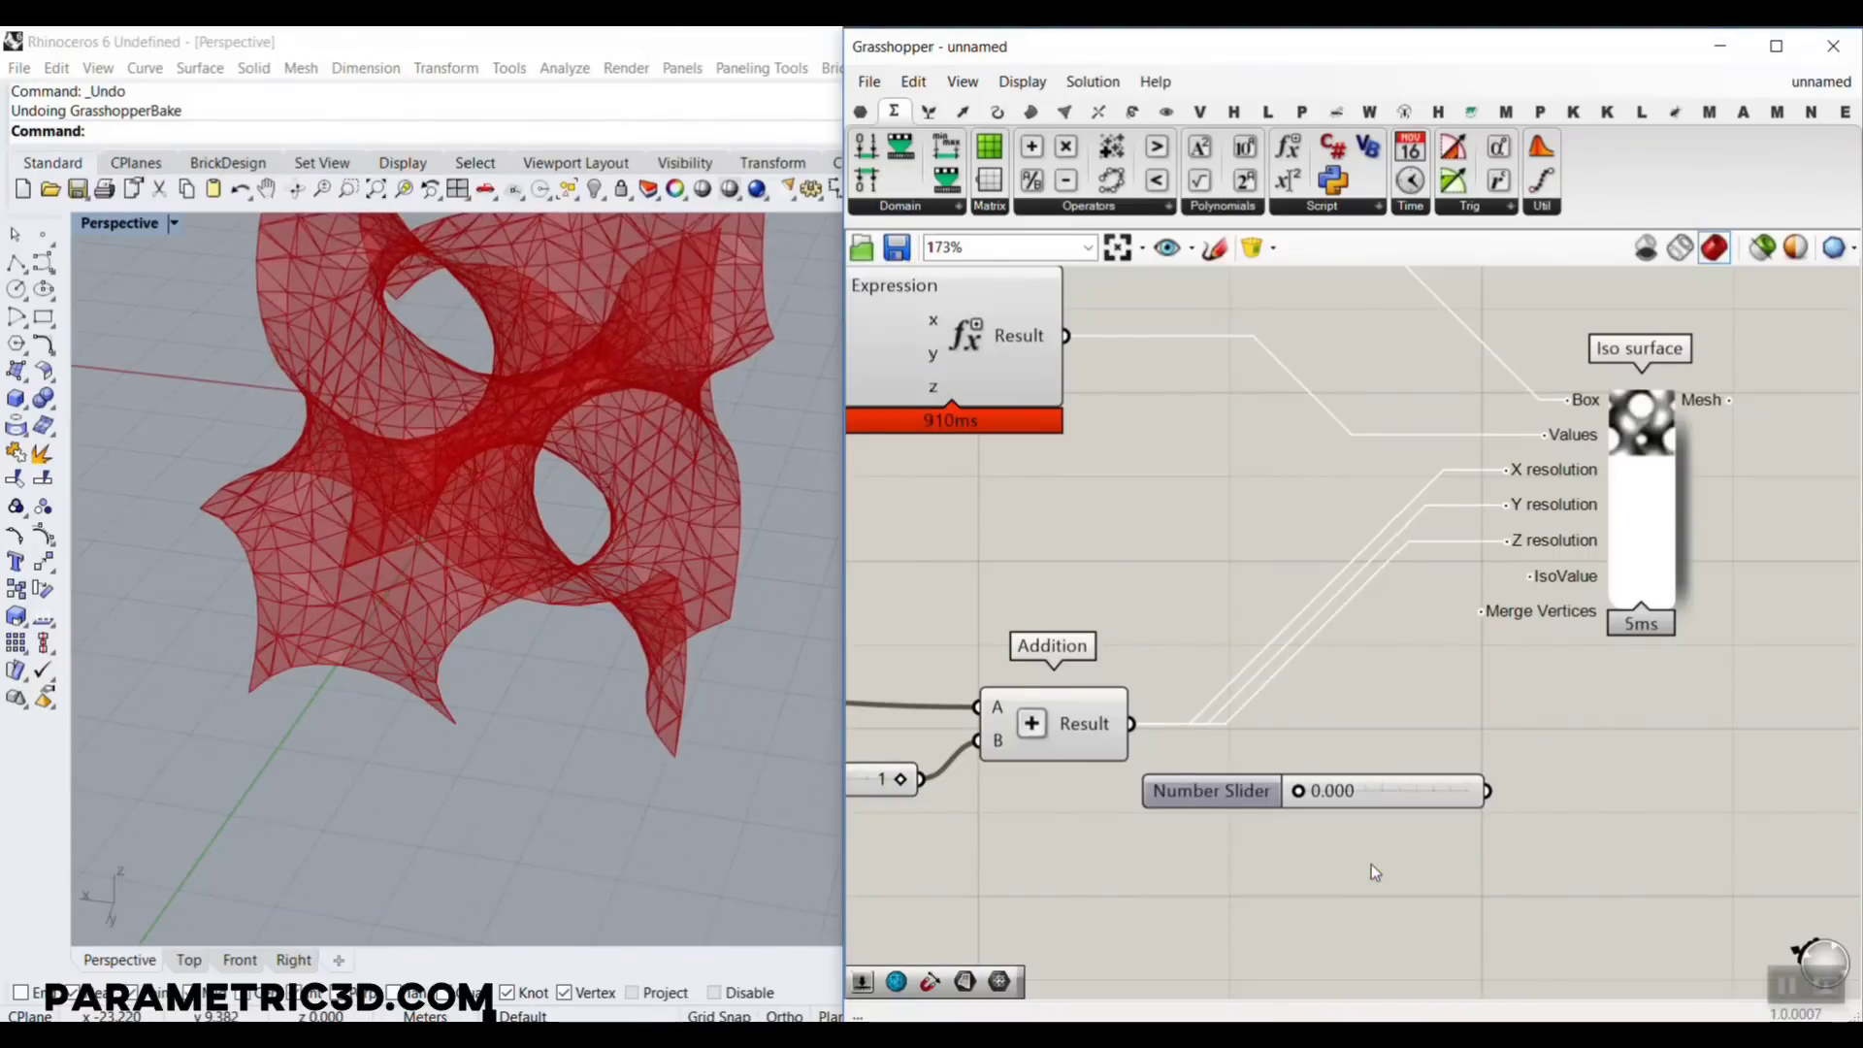
left_click_drag(1489, 790, 1531, 576)
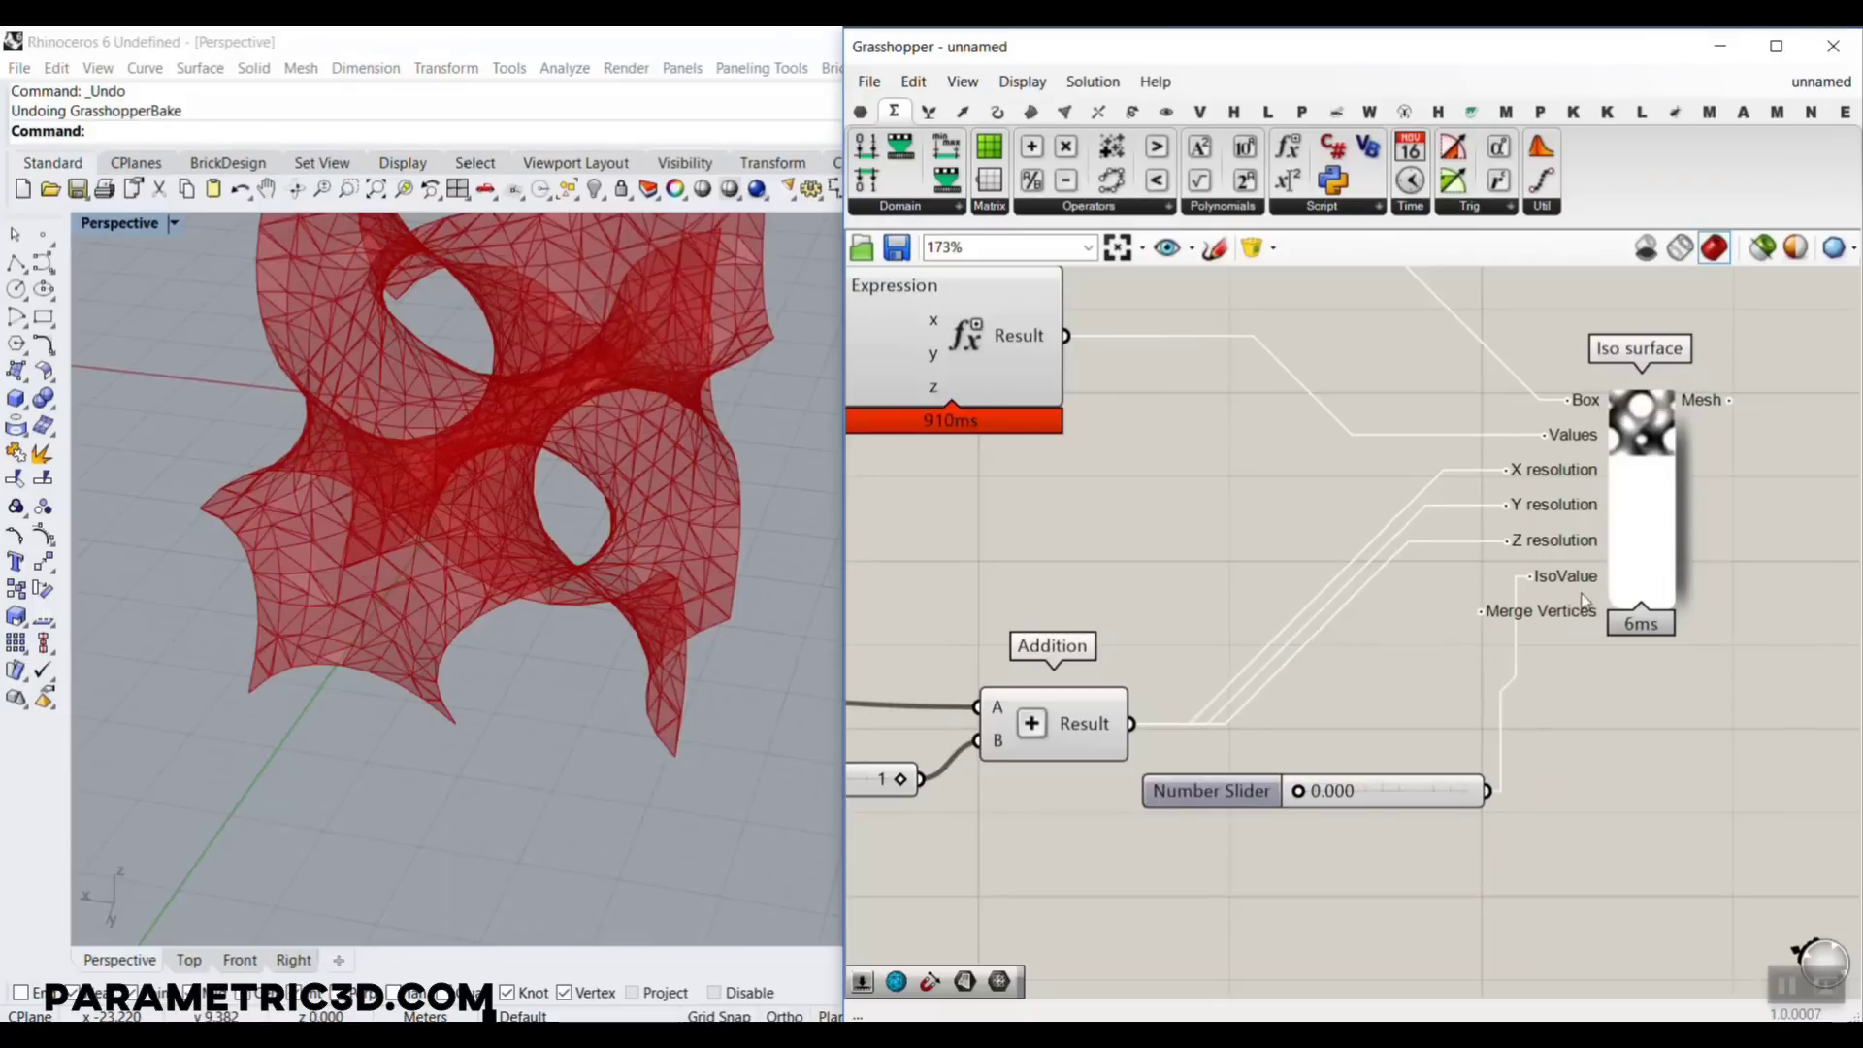
Replace the 0.000 slider on Iso surface's IsoValue input with a new Number Slider set to 0.001
right_click_drag(1343, 784, 1181, 753)
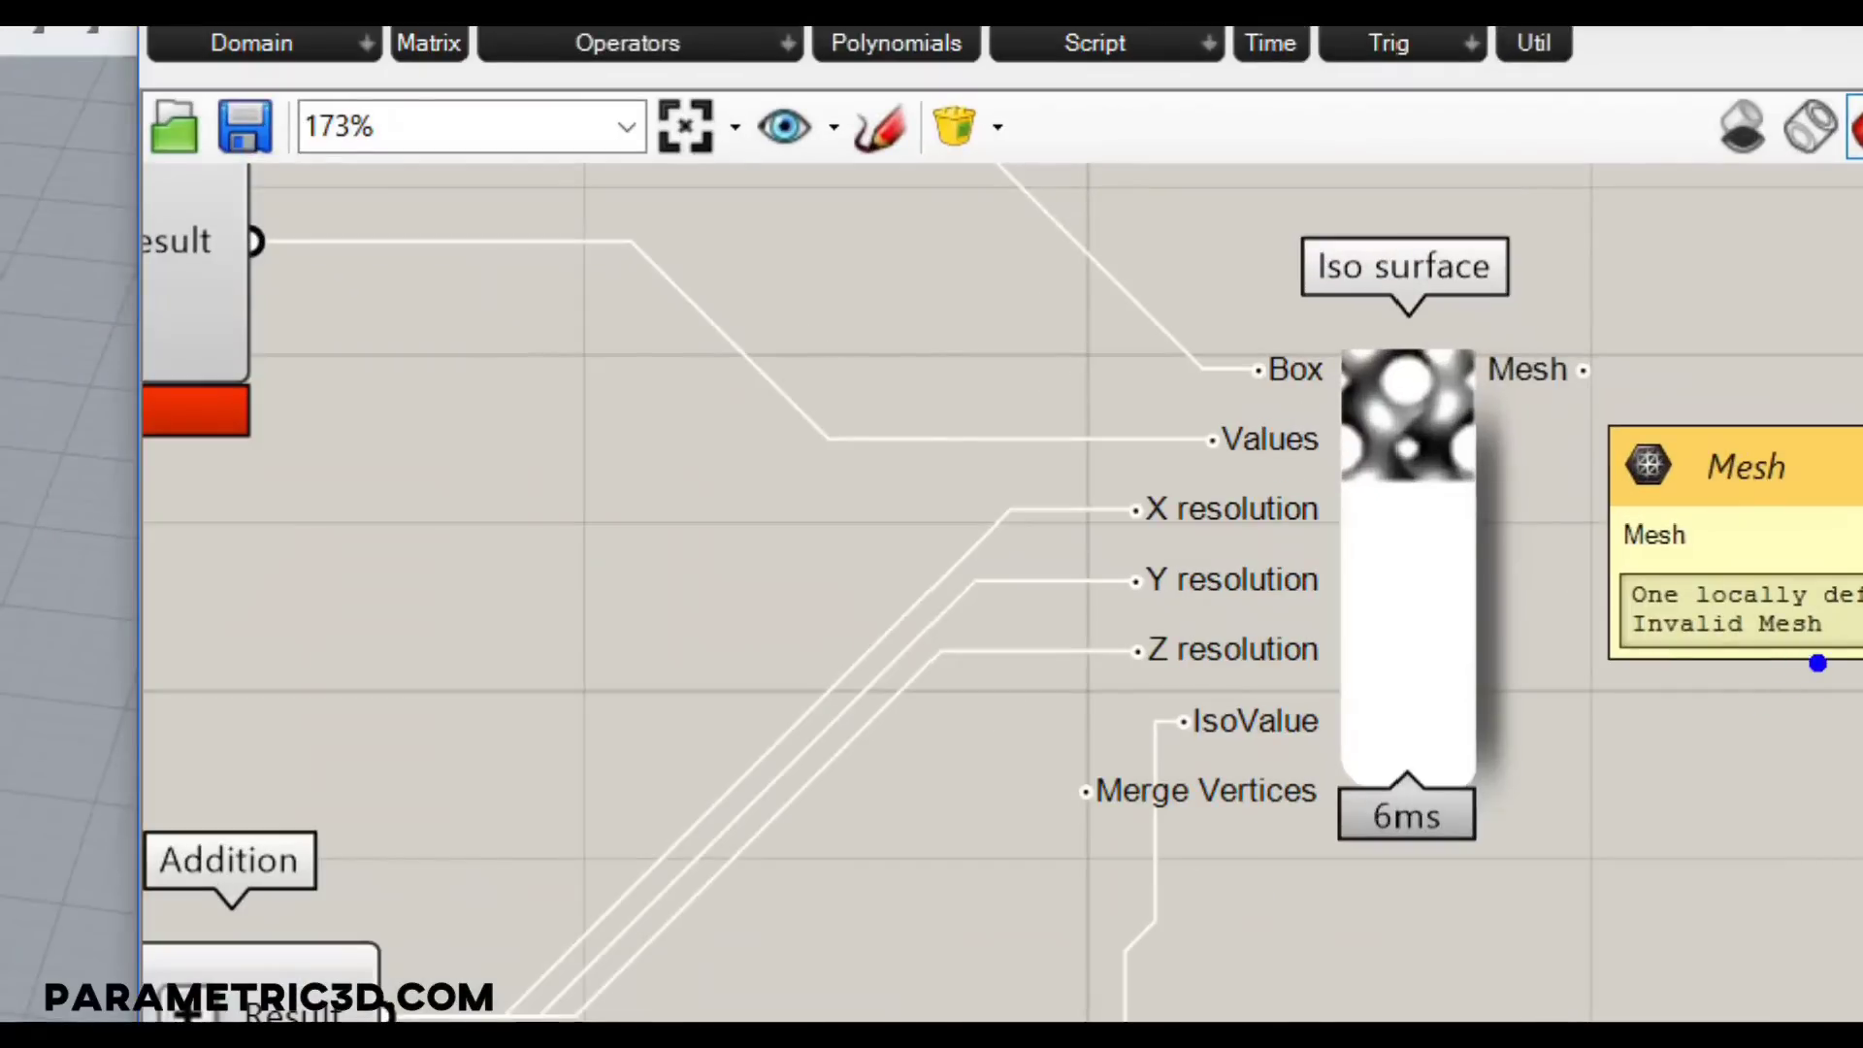
left_click_drag(1686, 515, 1550, 515)
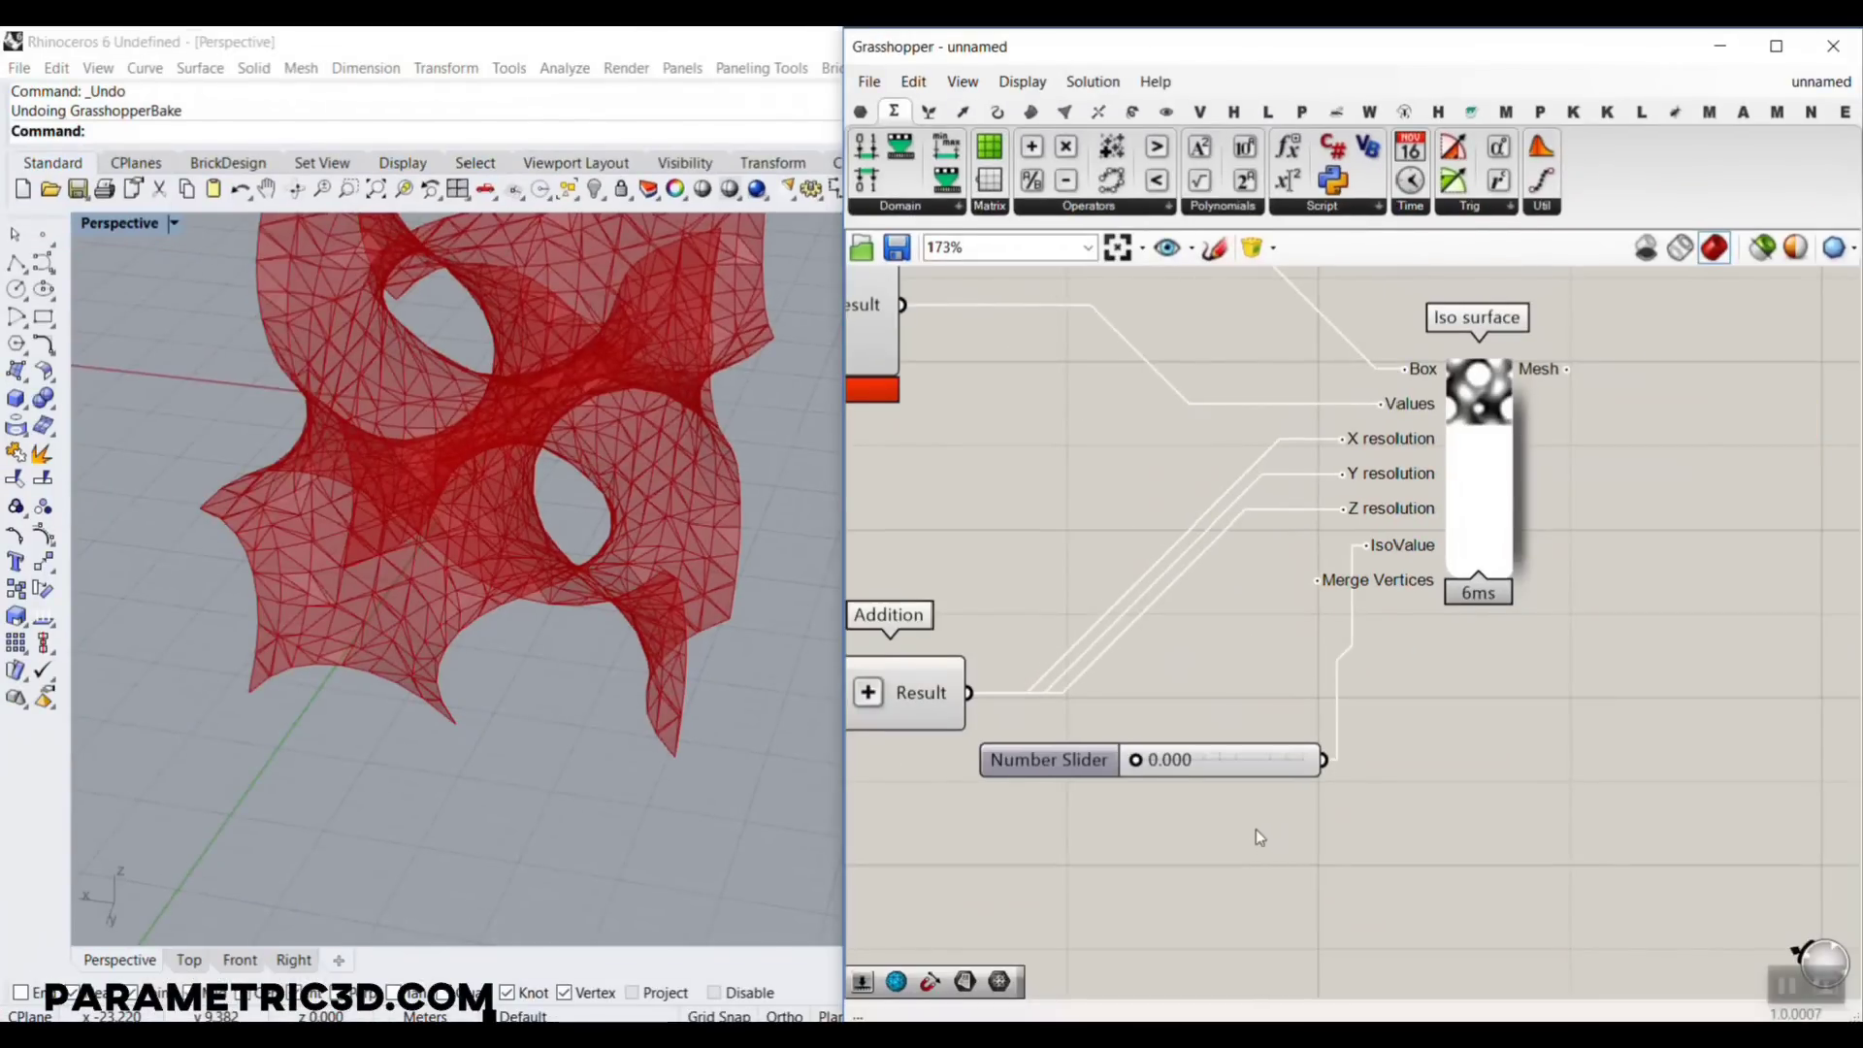
scroll(1188, 774, "up", 2)
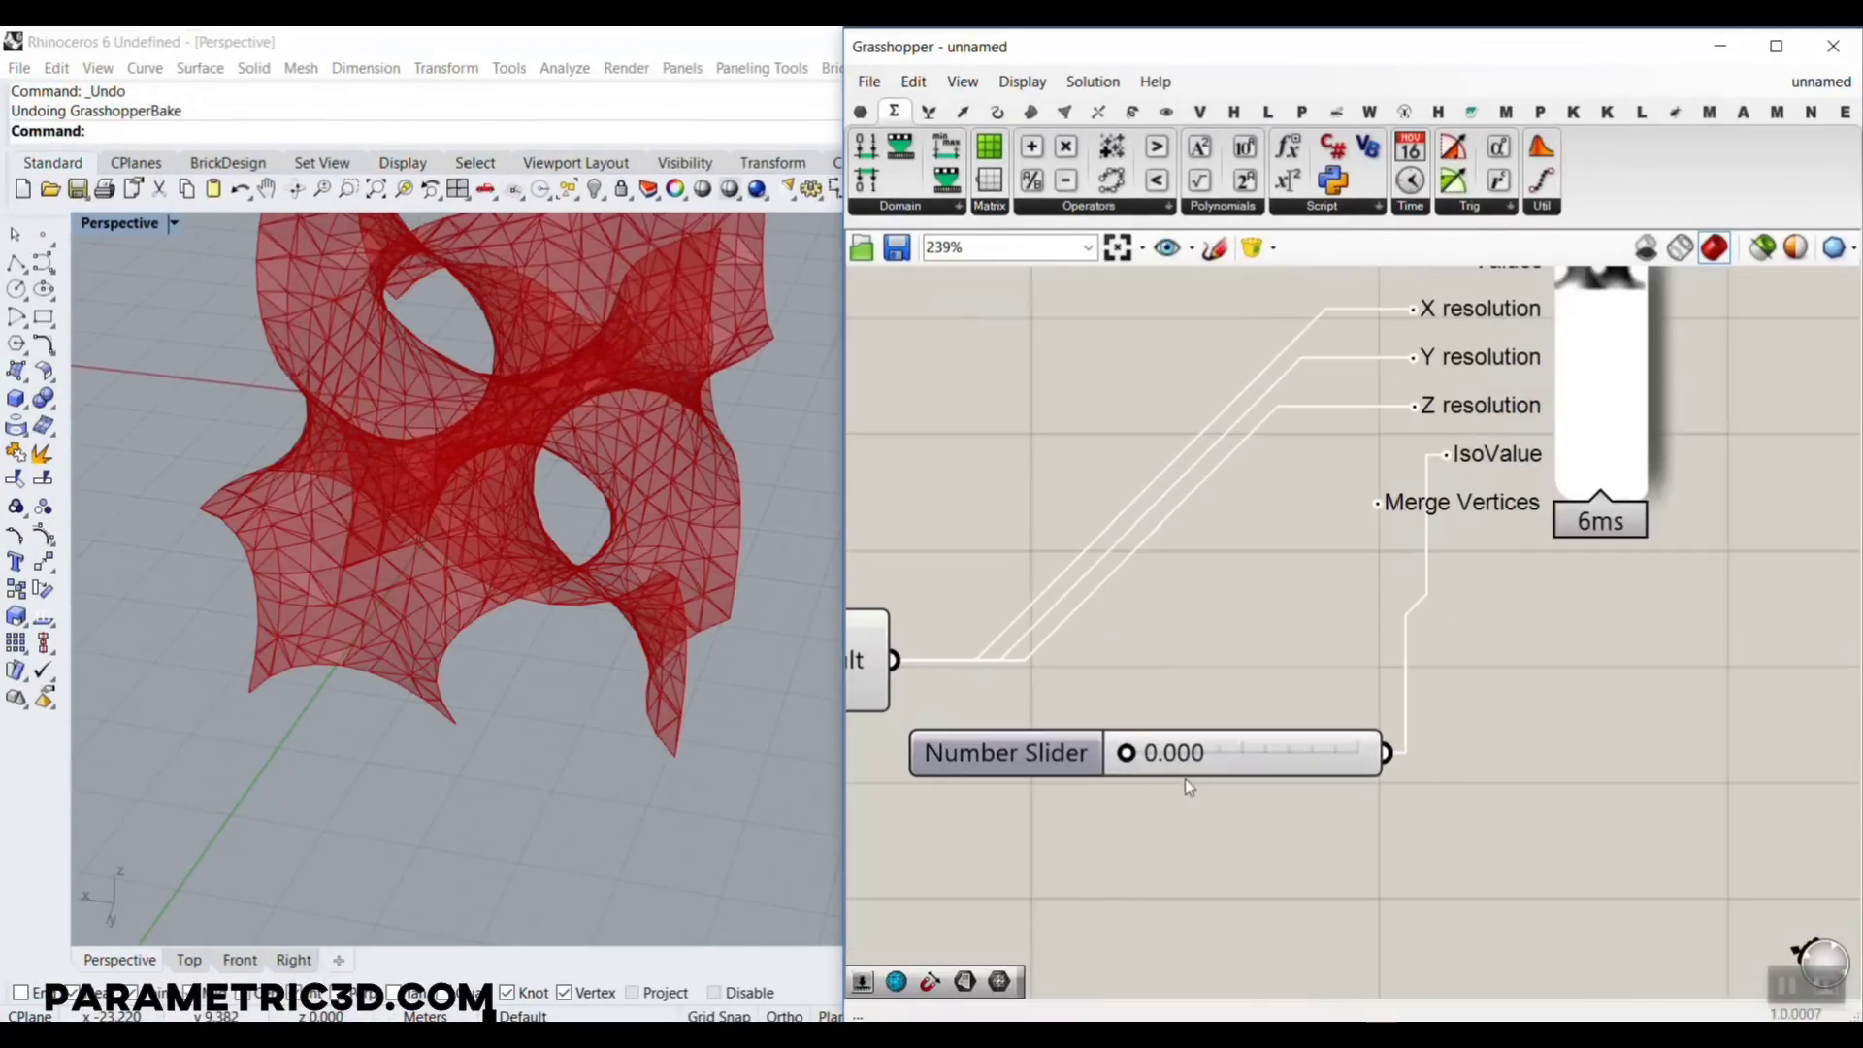
double_click(1170, 836)
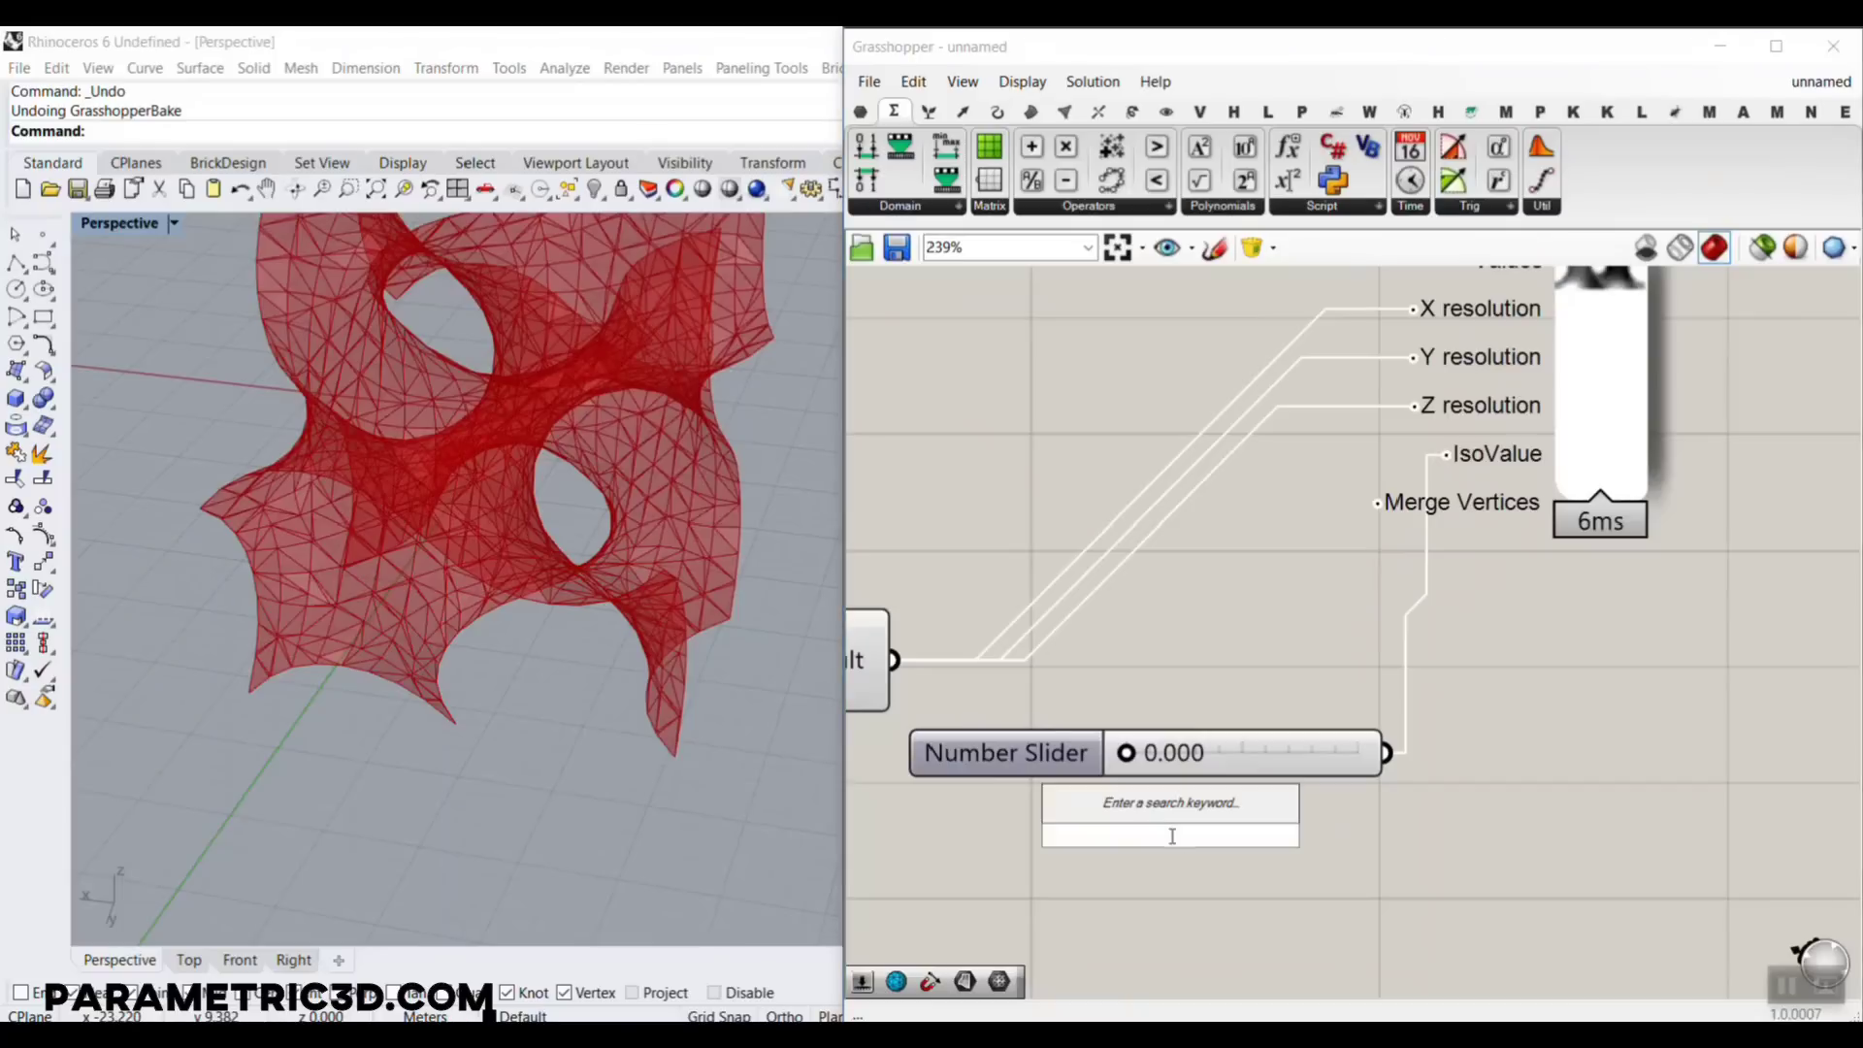
type("0.001")
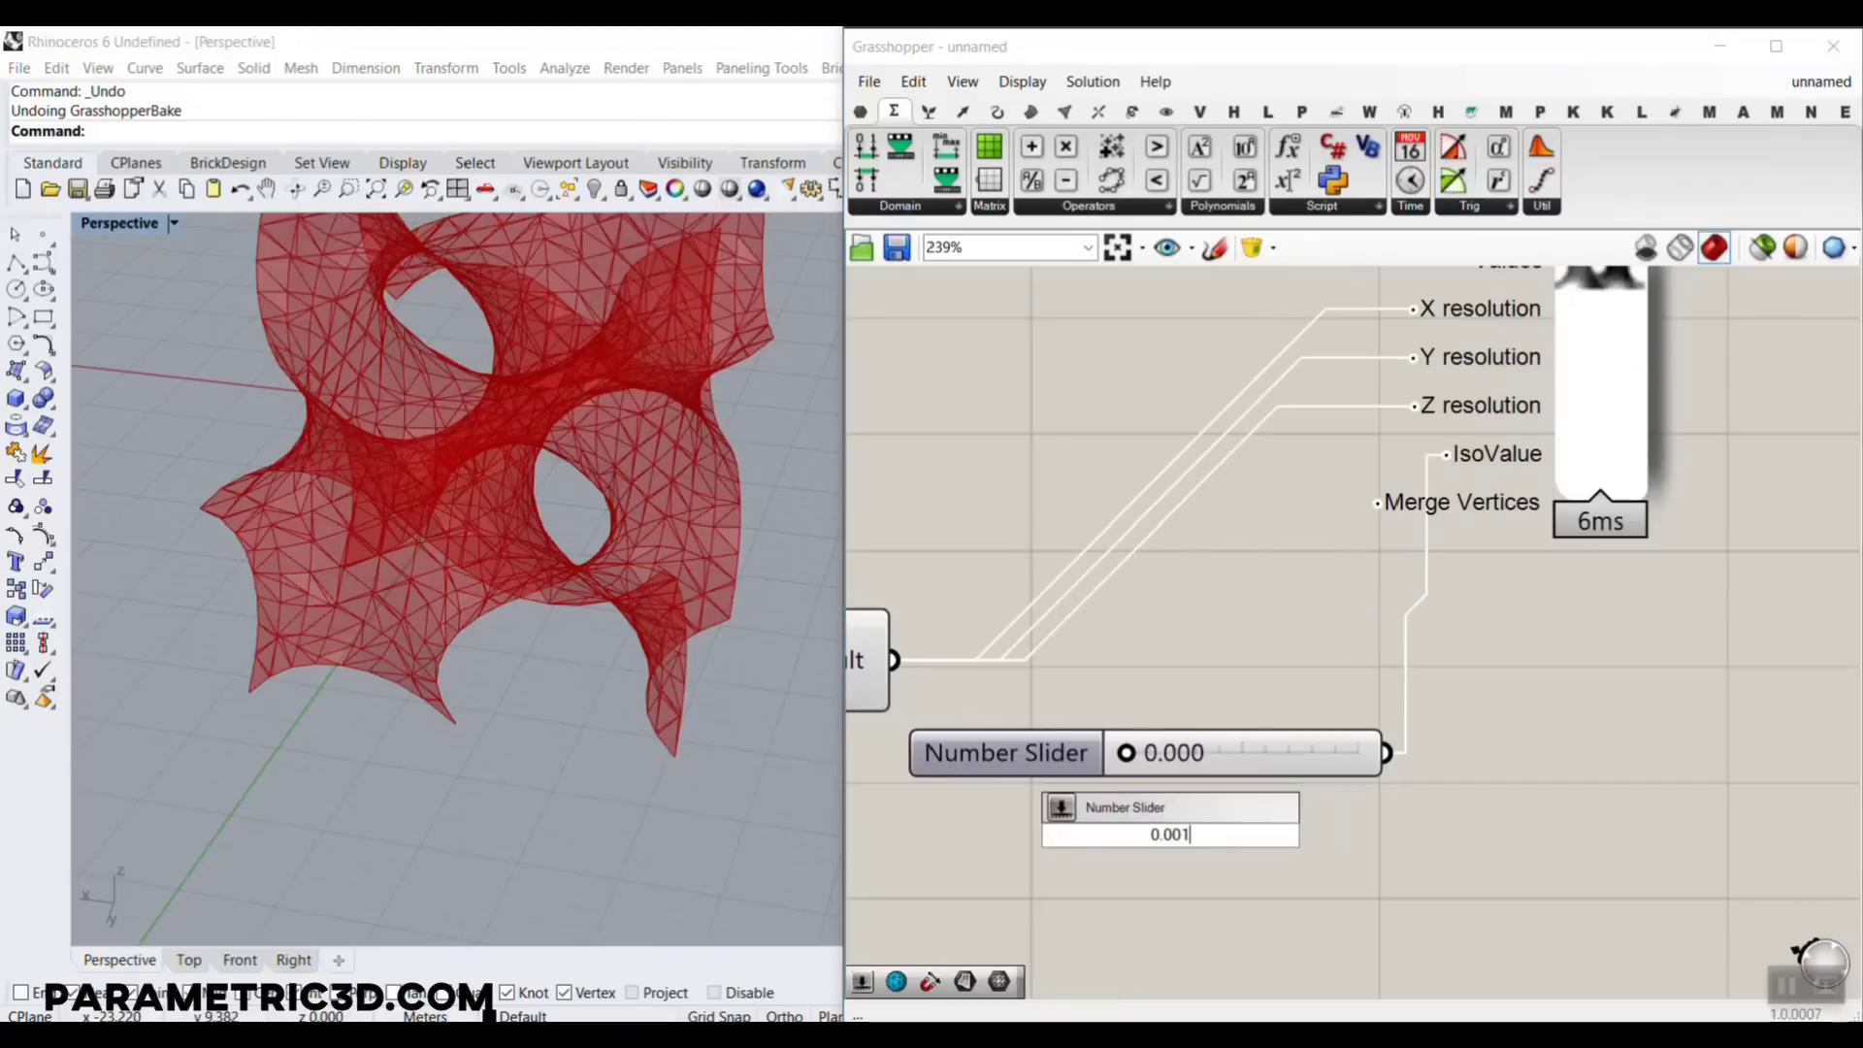
key("Return")
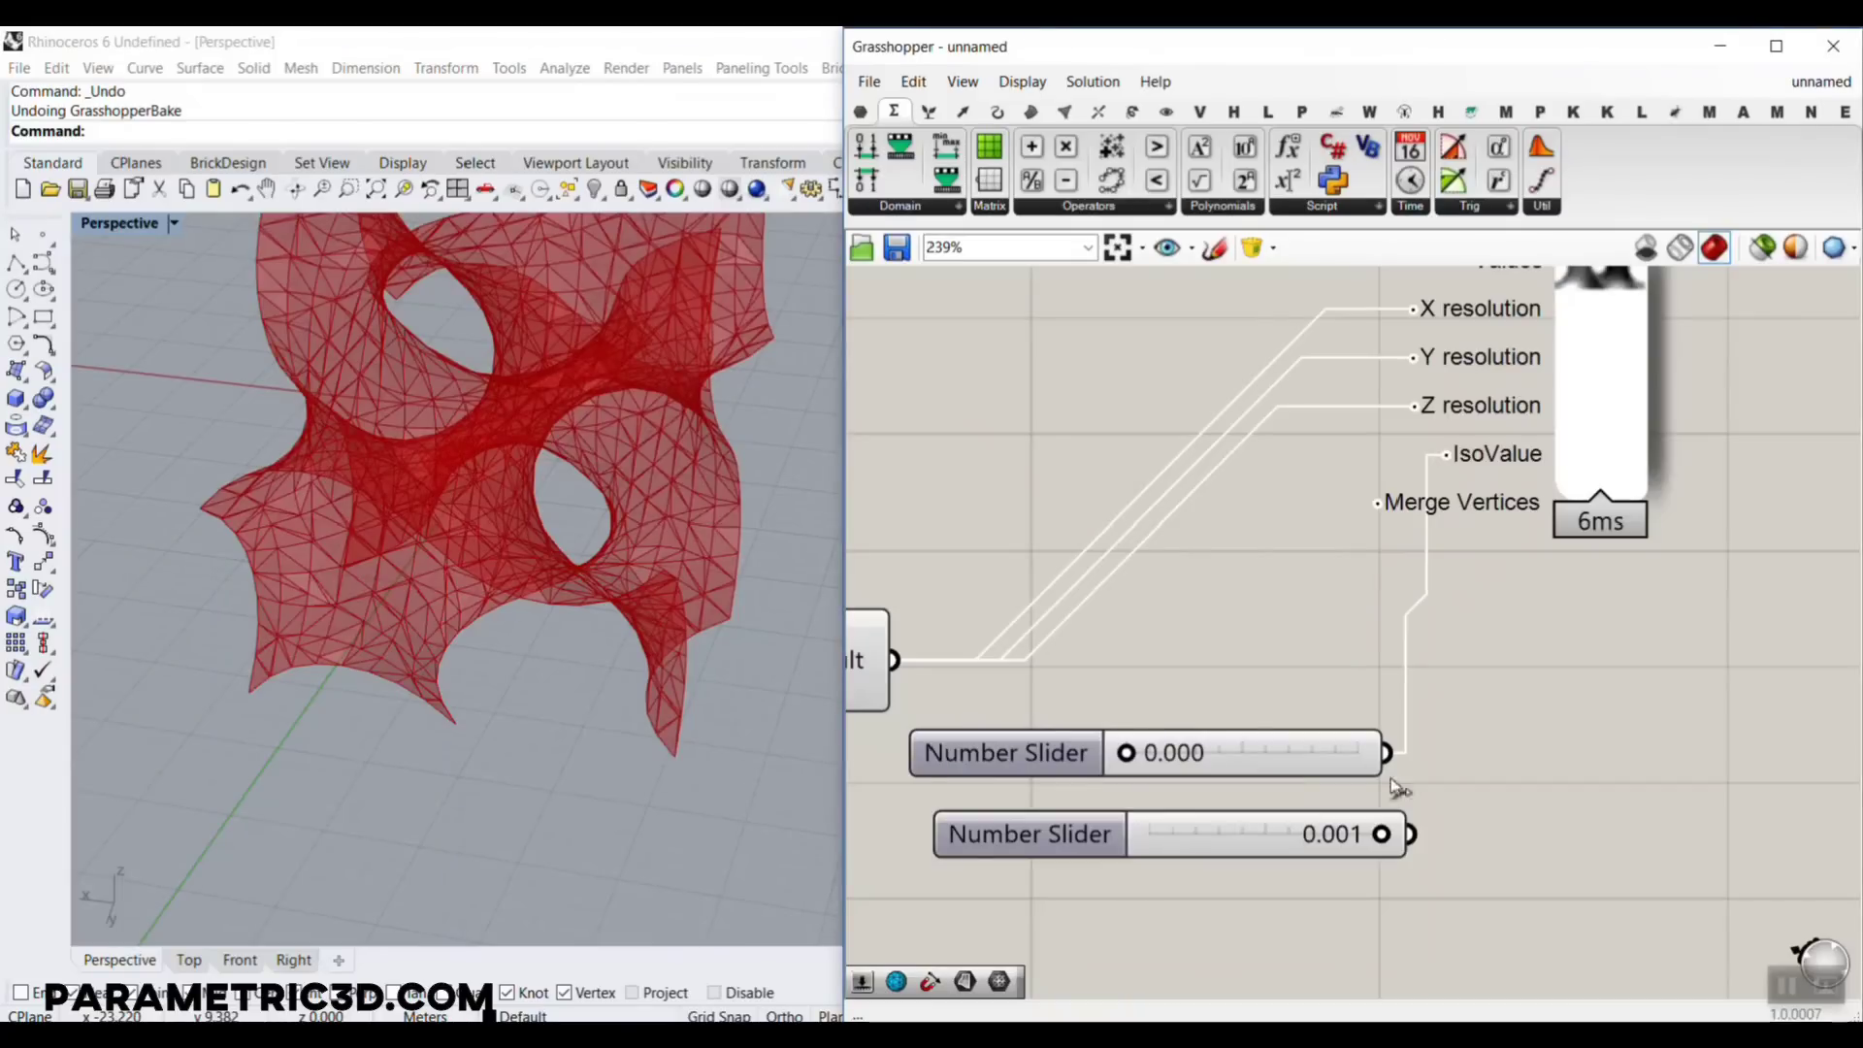
left_click_drag(1443, 827, 1444, 454)
left_click(1301, 767)
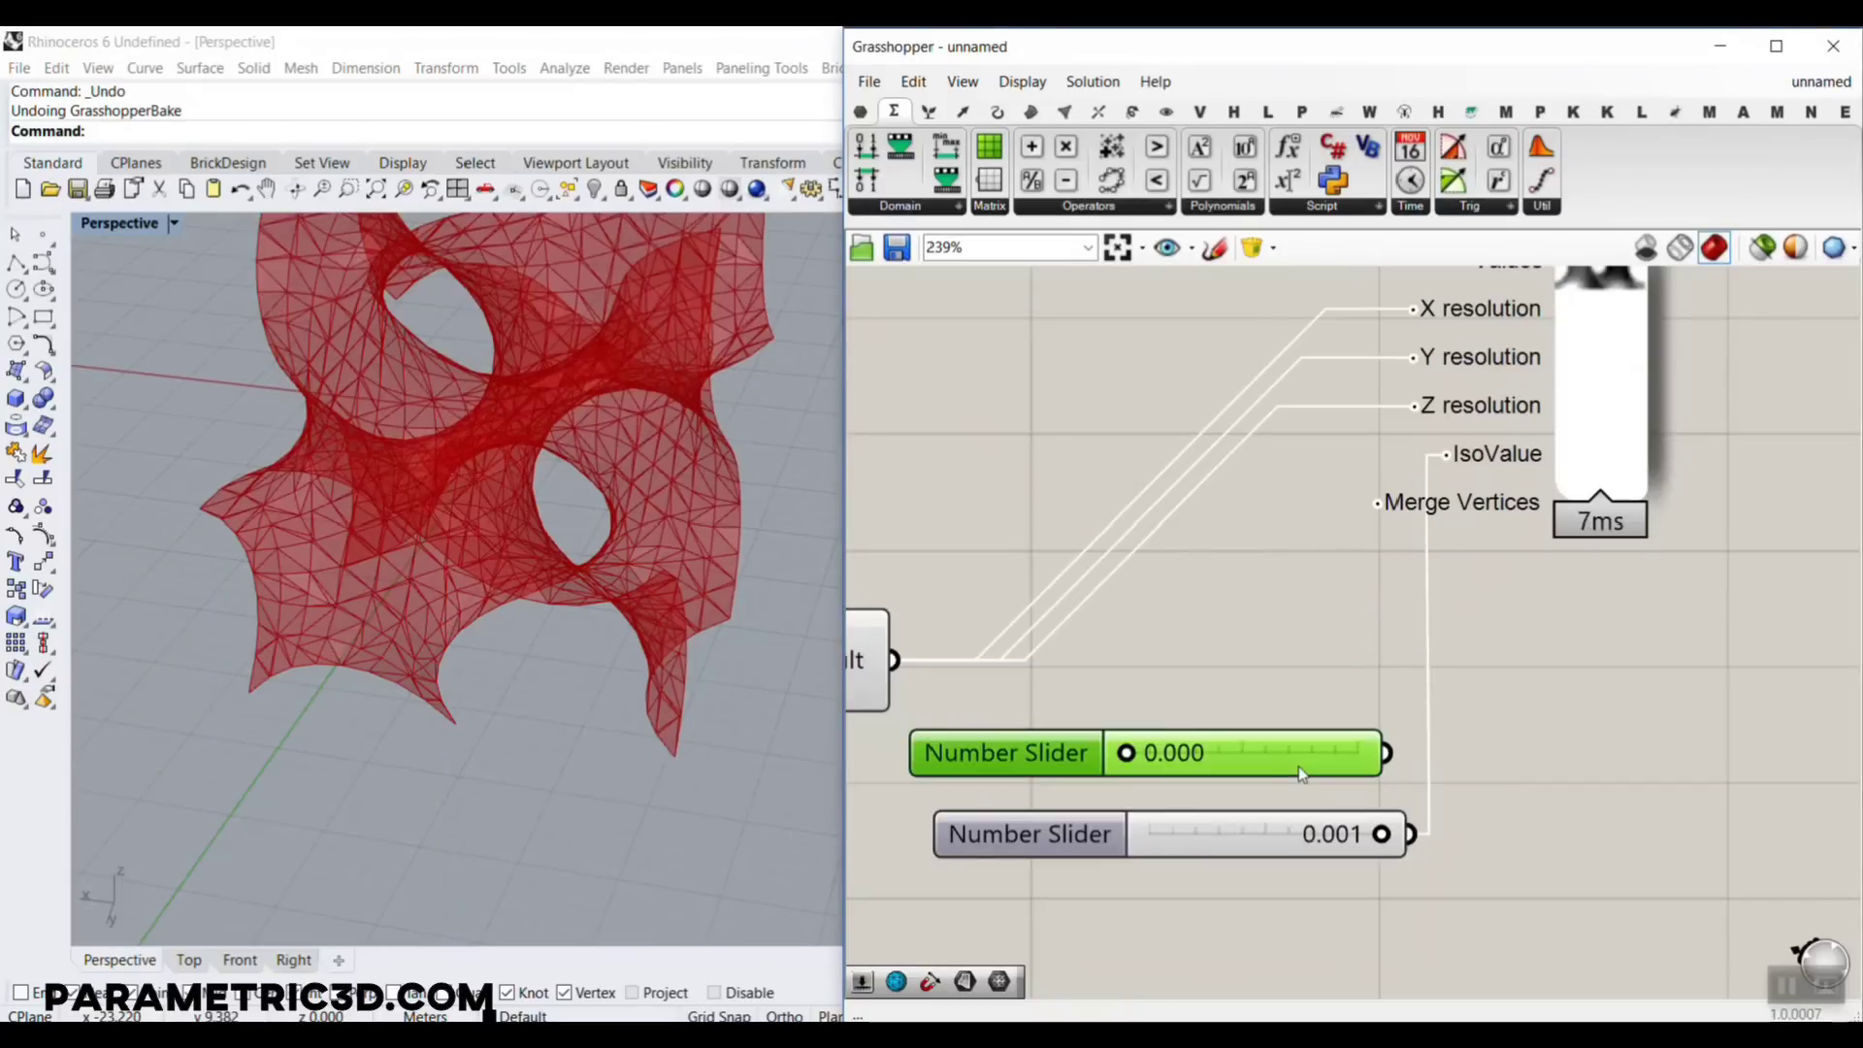
key("Delete")
Move the 0.001 slider above the Addition component, level with Iso surface's IsoValue input
scroll(1301, 771, "down", 3)
scroll(1335, 438, "up", 1)
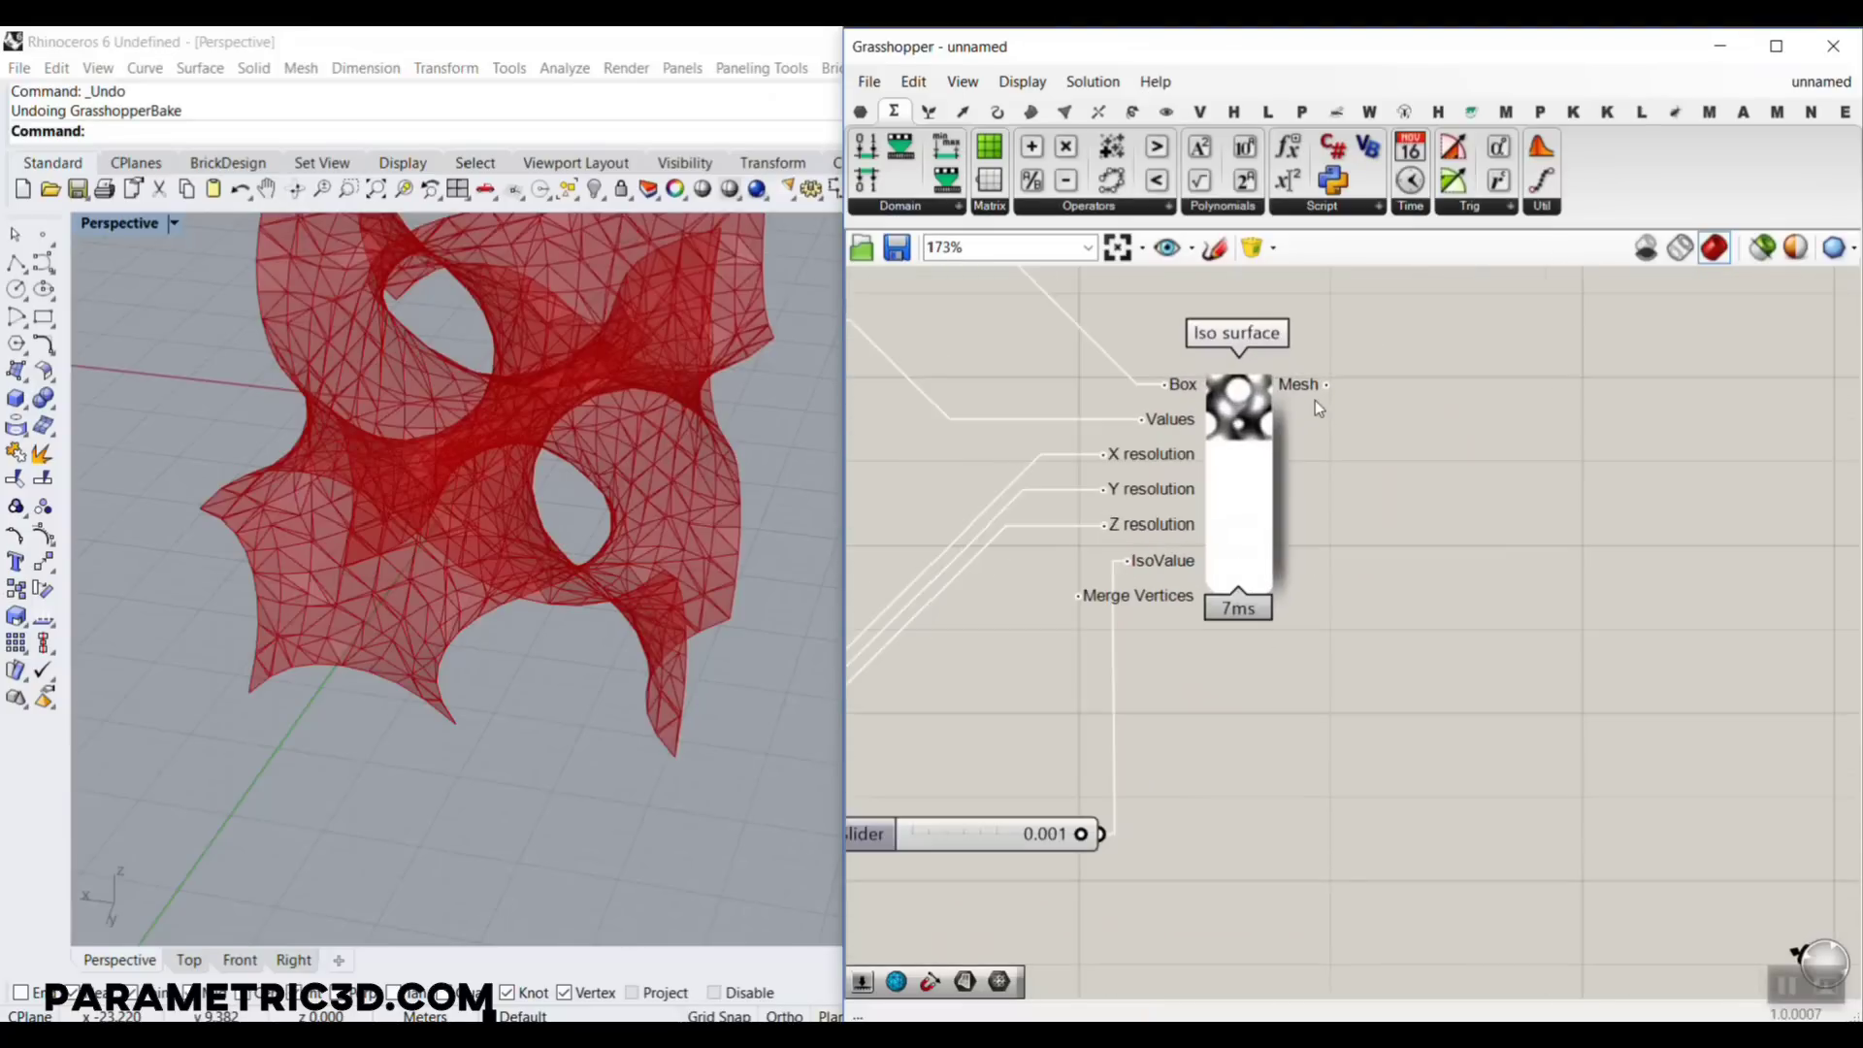
mouse_move(1314, 392)
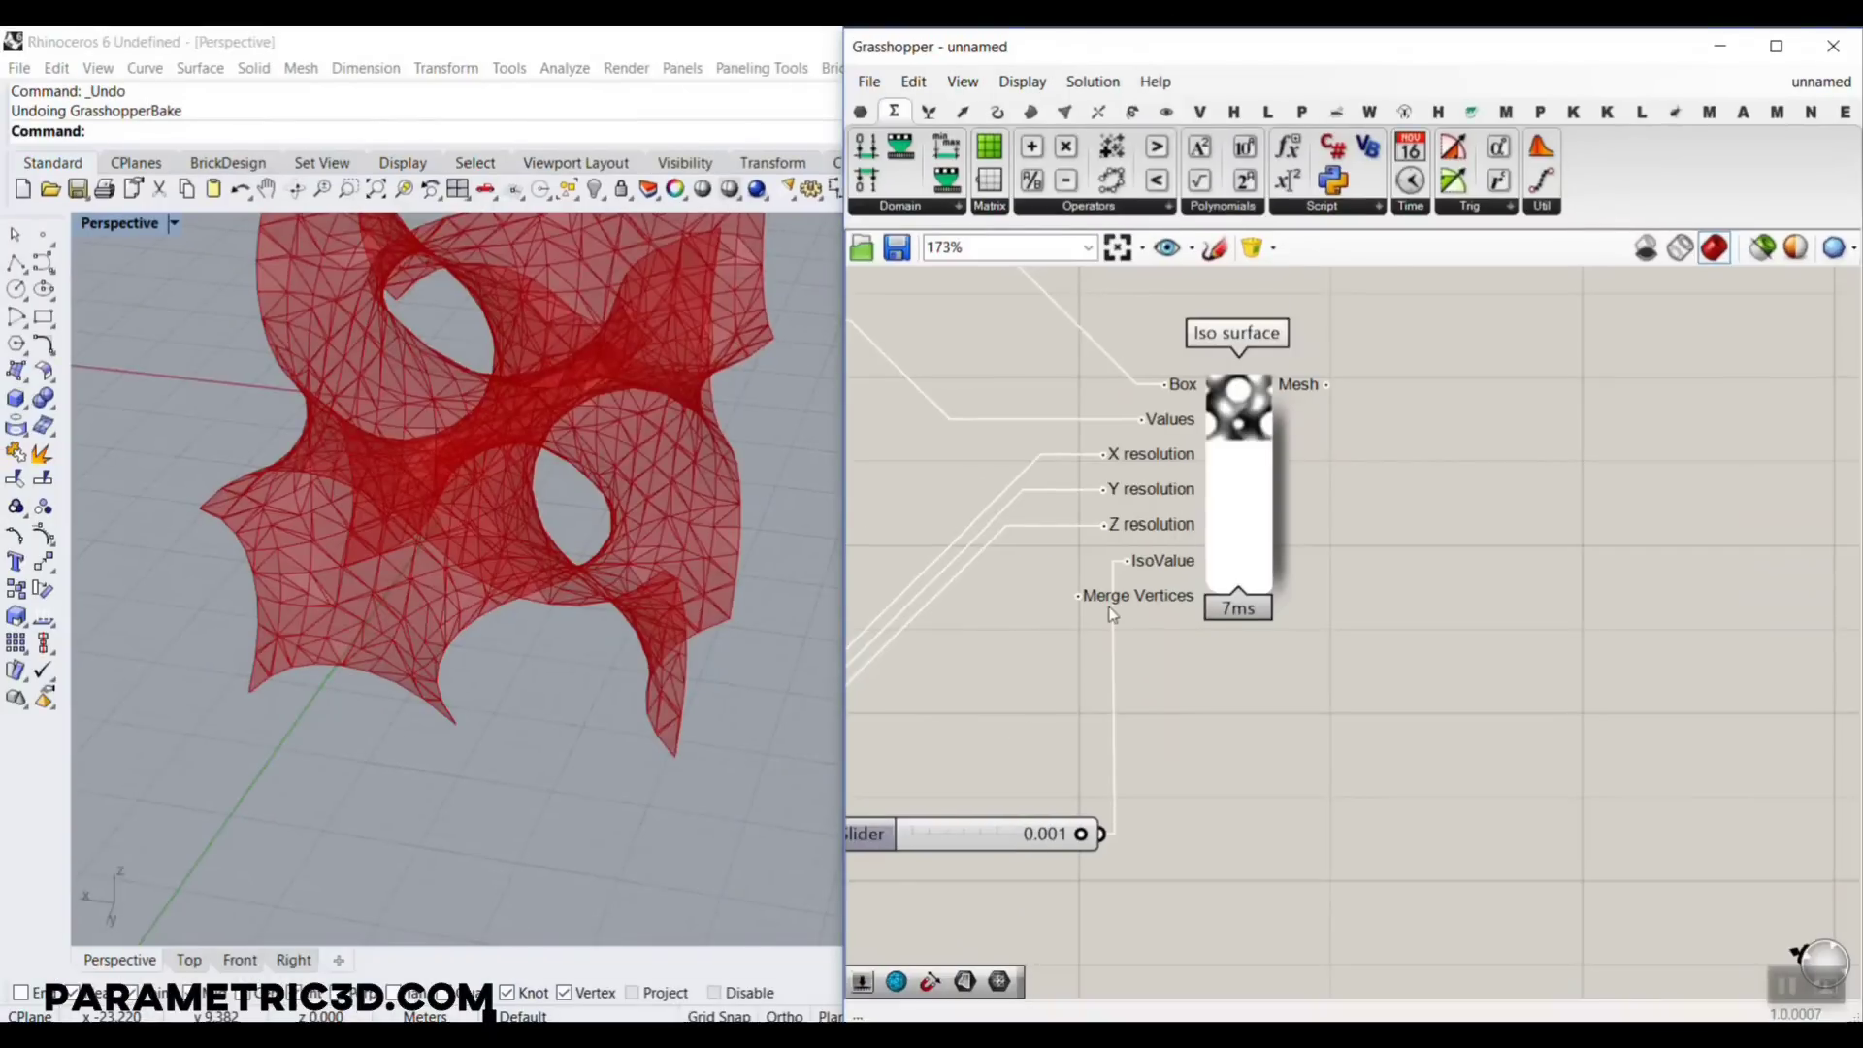
right_click_drag(878, 752, 1328, 631)
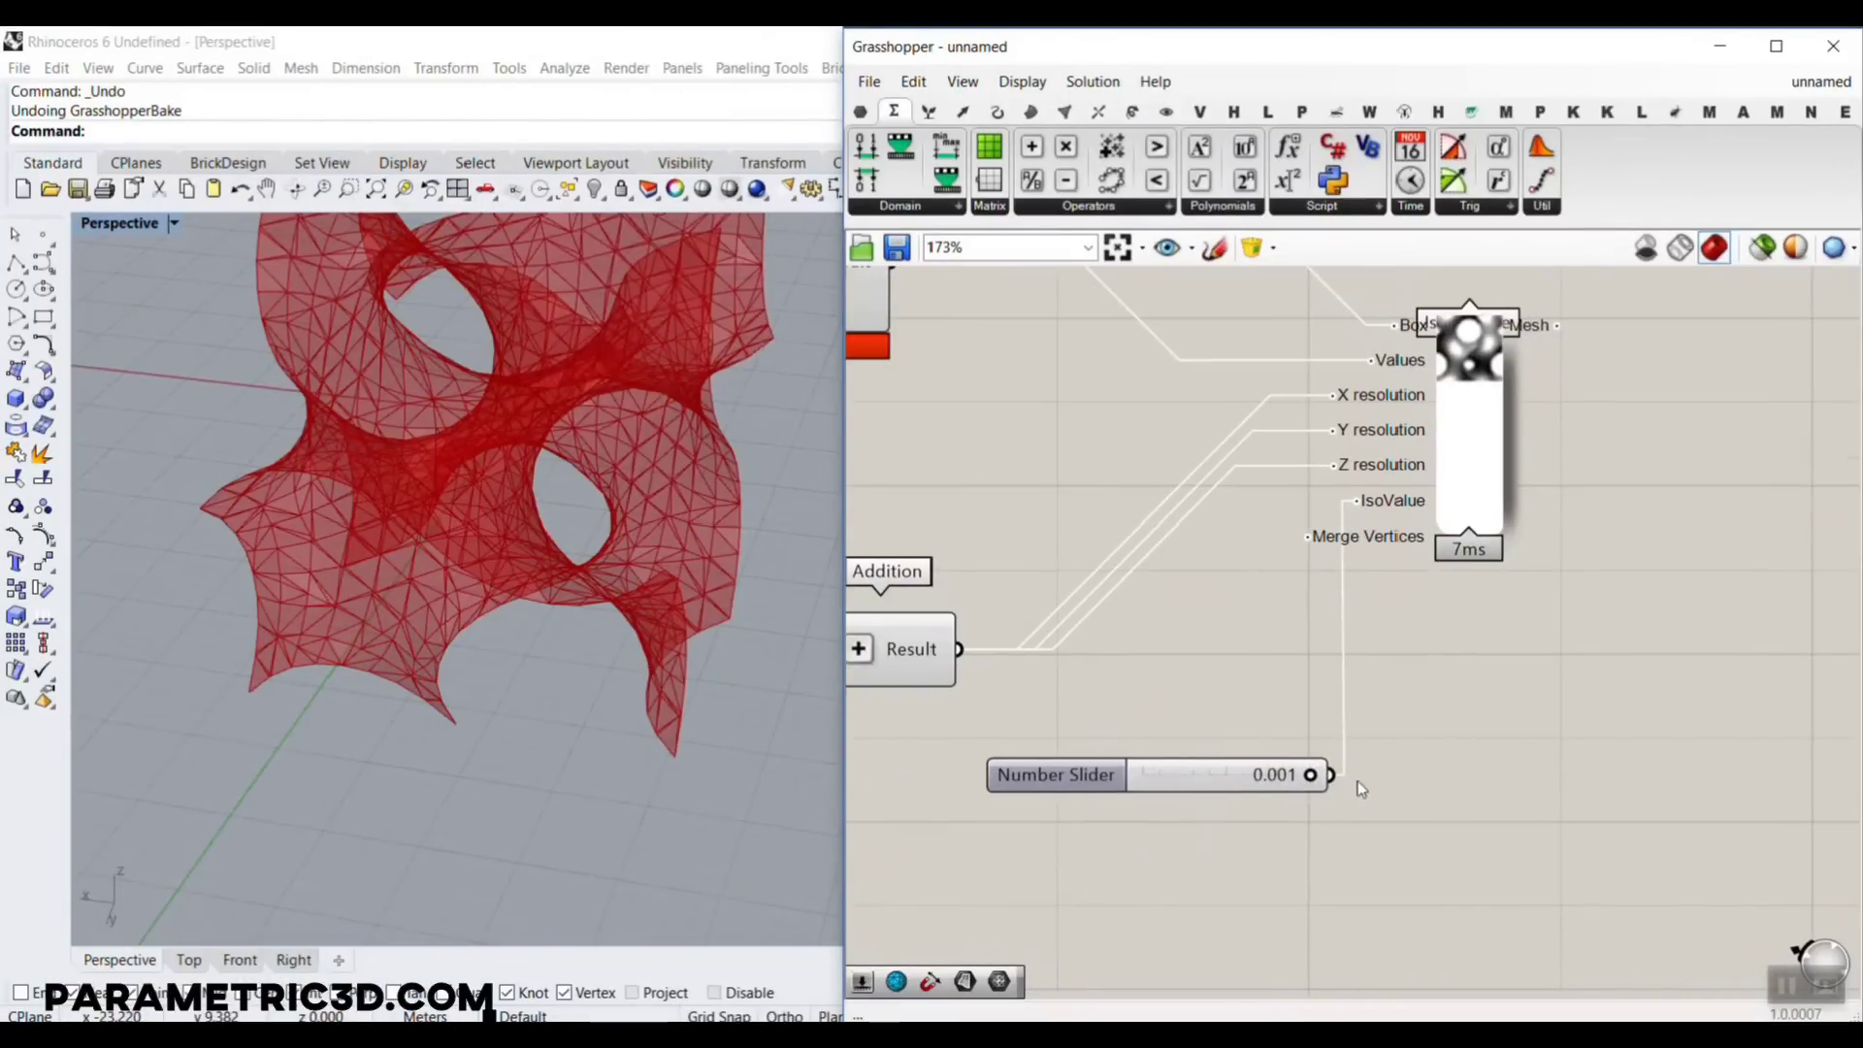
left_click_drag(1209, 762, 1085, 474)
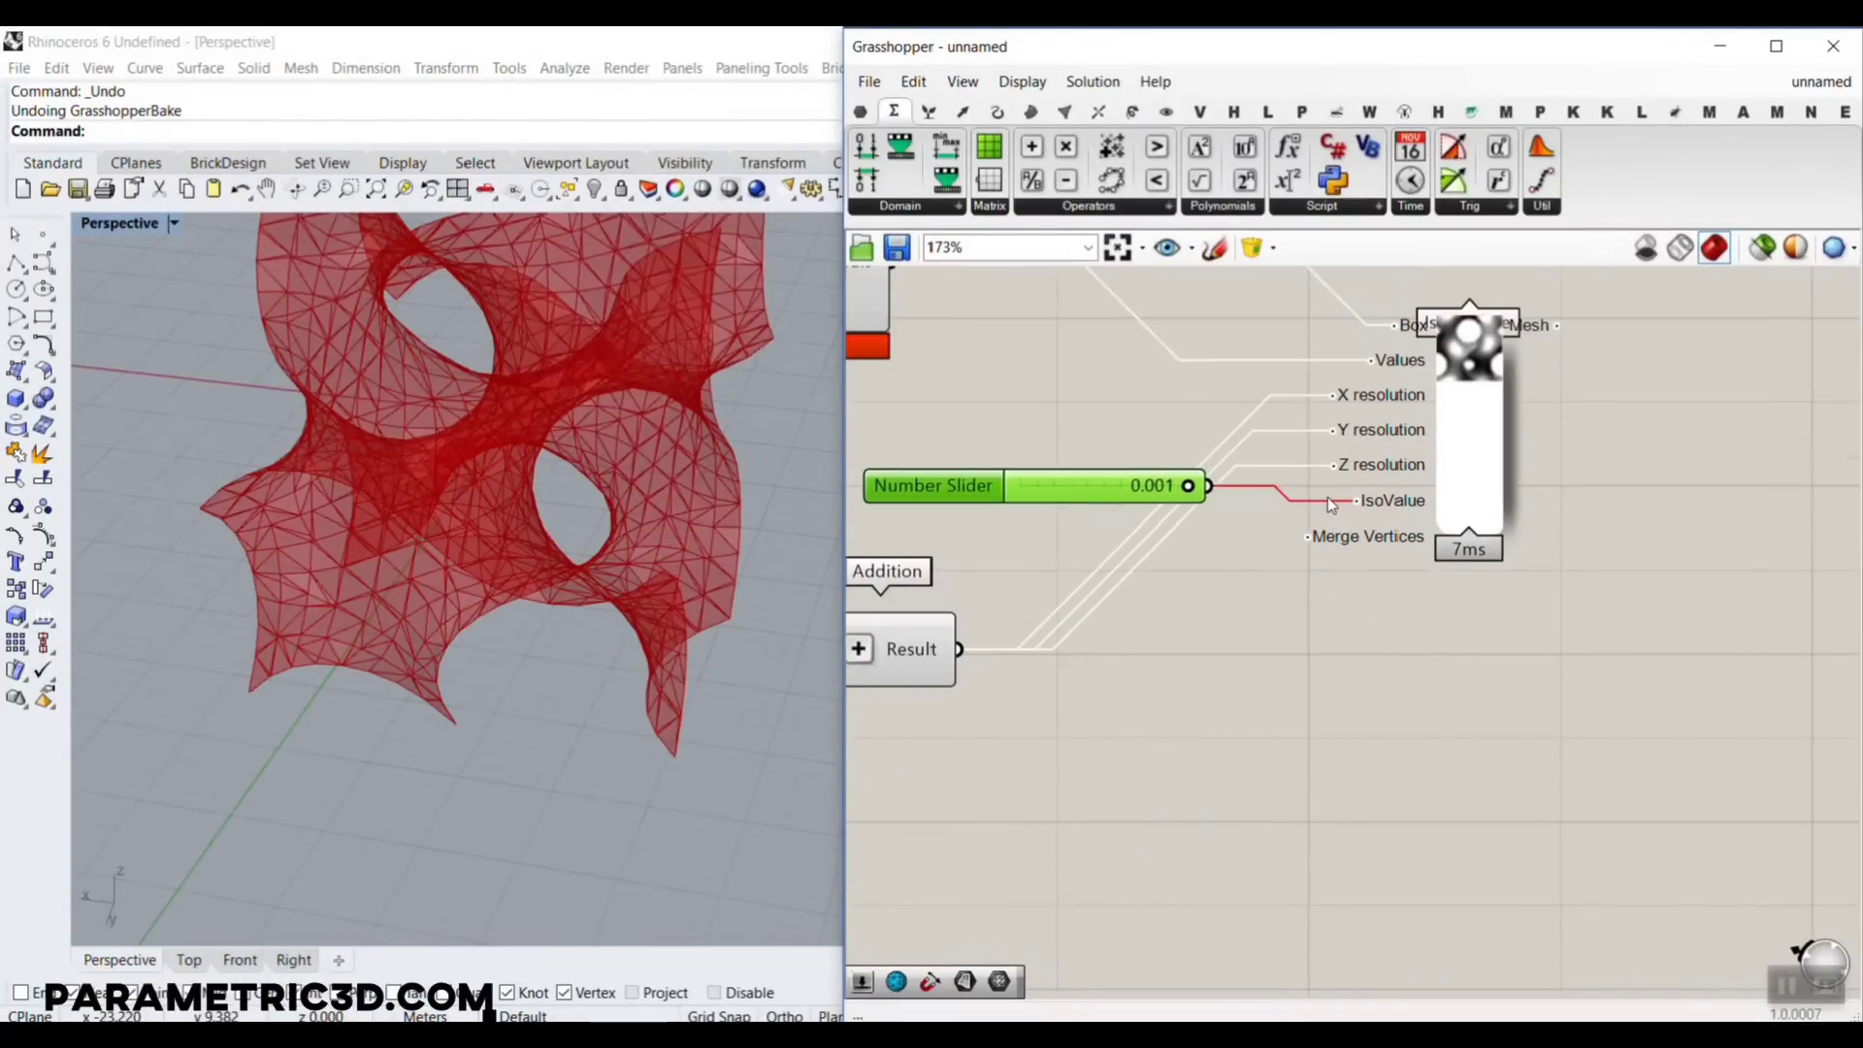
Add a Boolean Toggle, connect it to Iso surface's Merge Vertices input and set it to True
scroll(1327, 496, "up", 2)
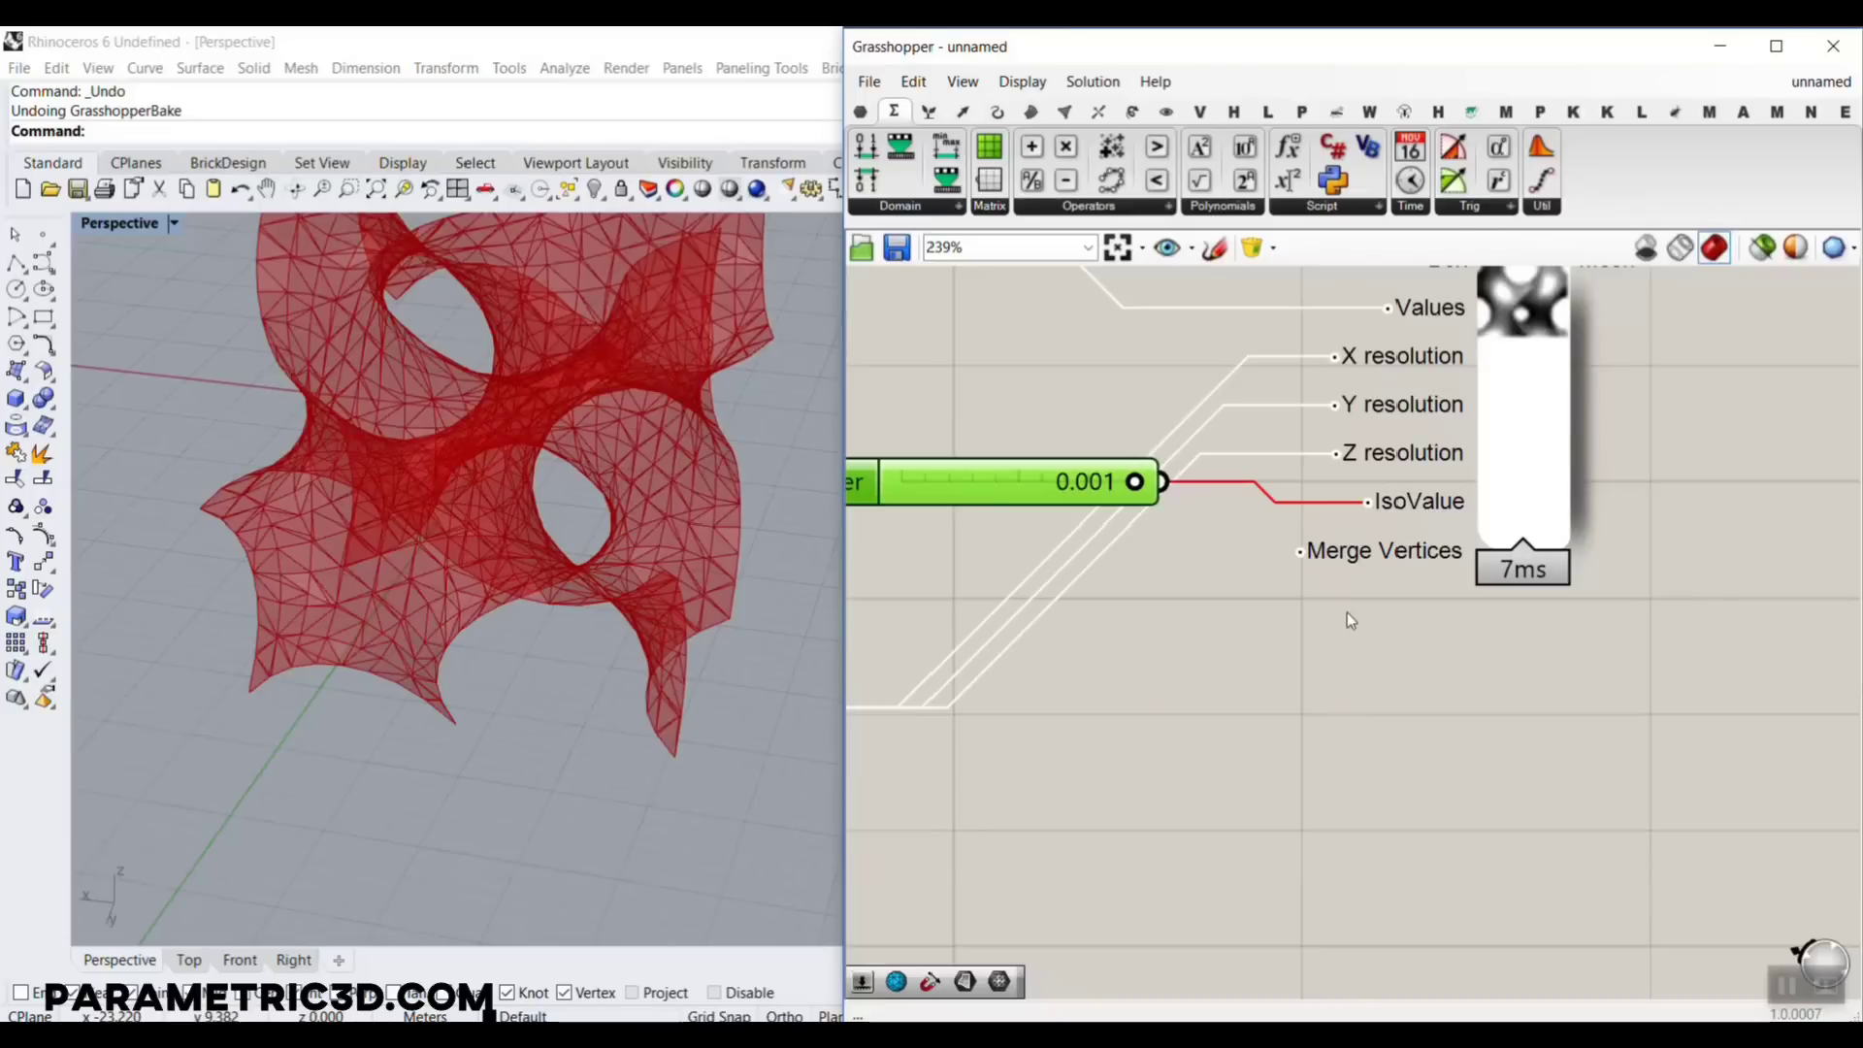
left_click(1182, 719)
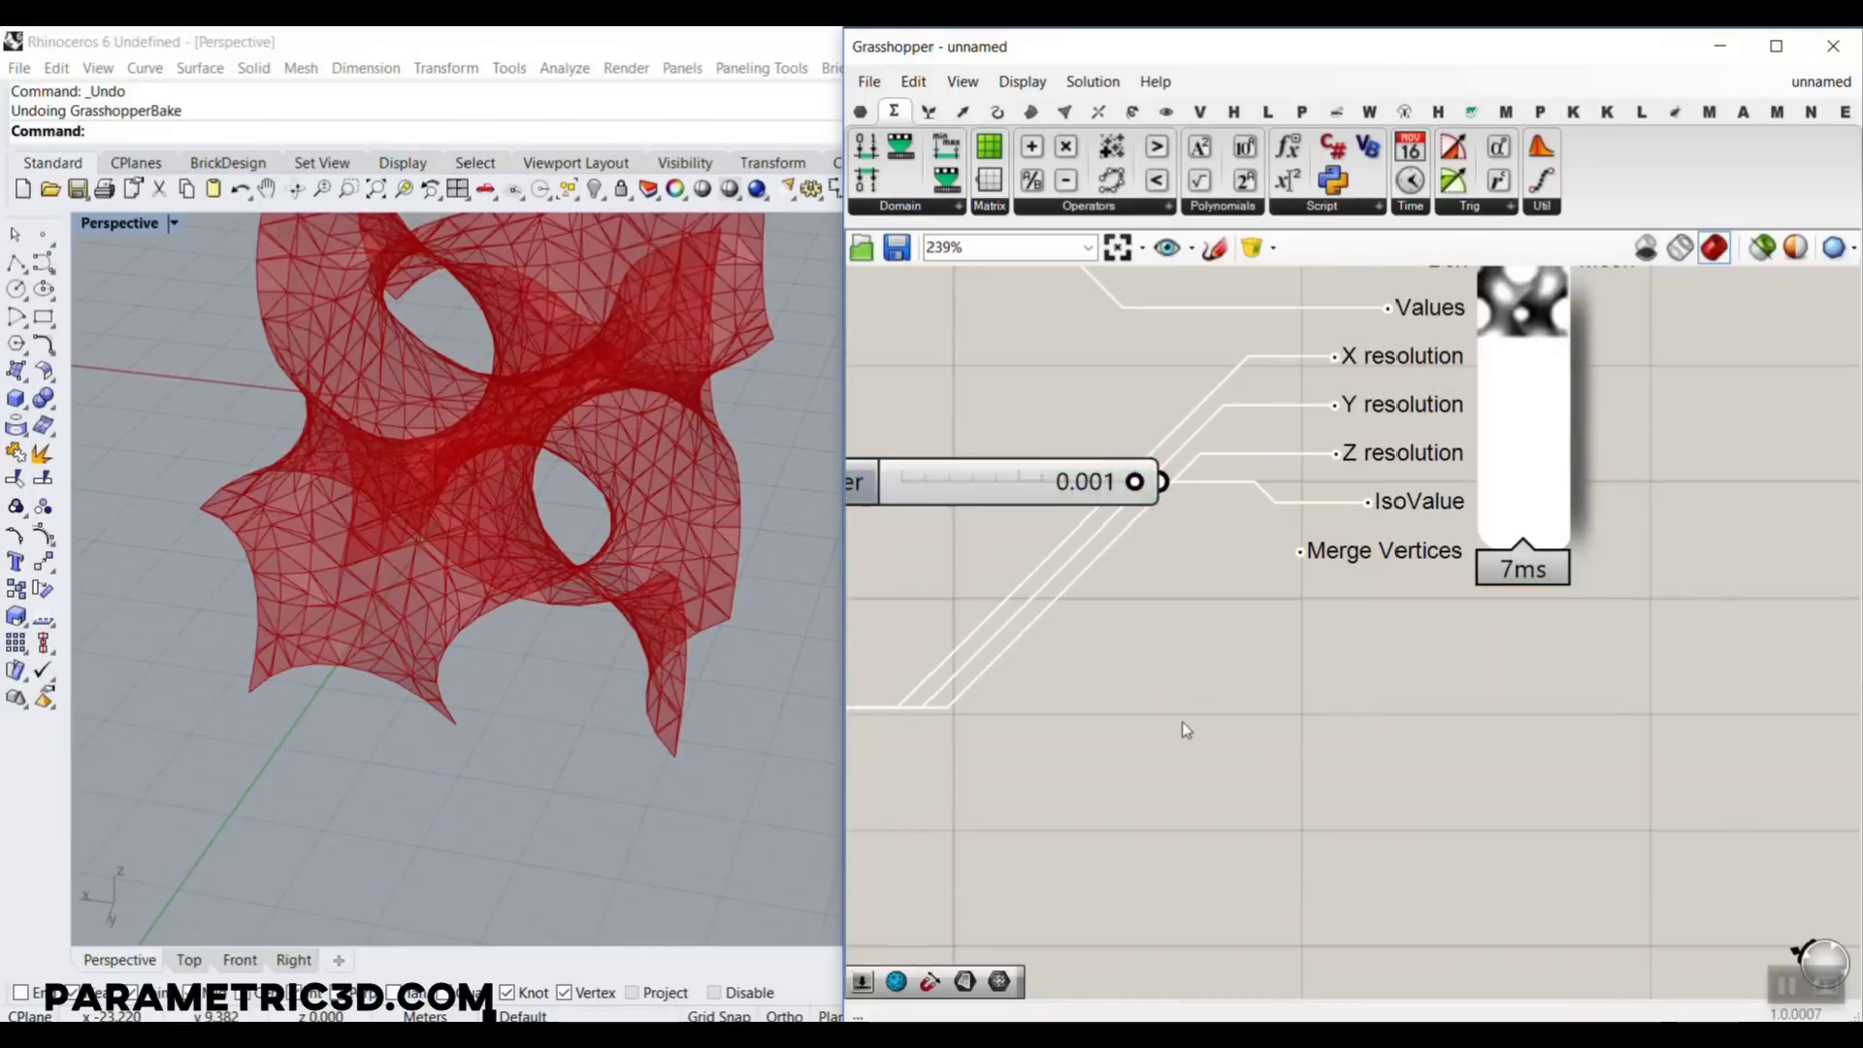
scroll(359, 643, "up", 2)
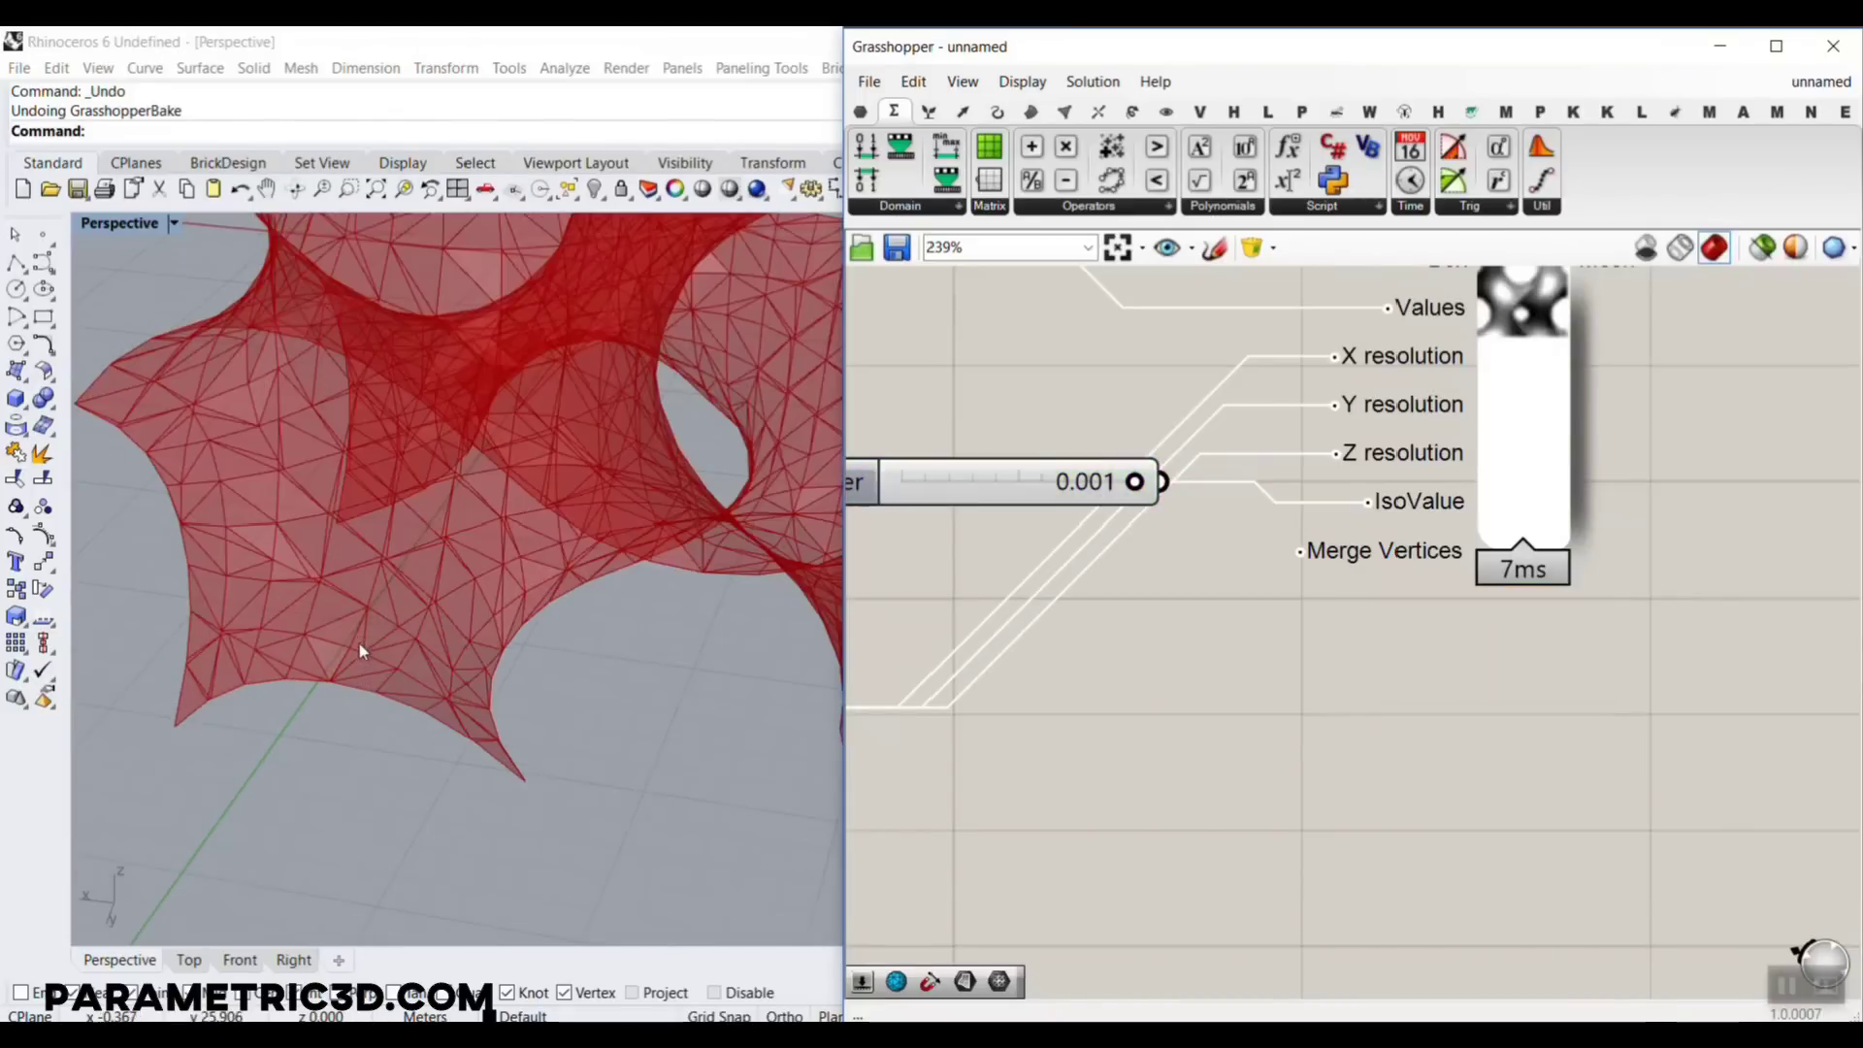
double_click(1161, 726)
type("tog")
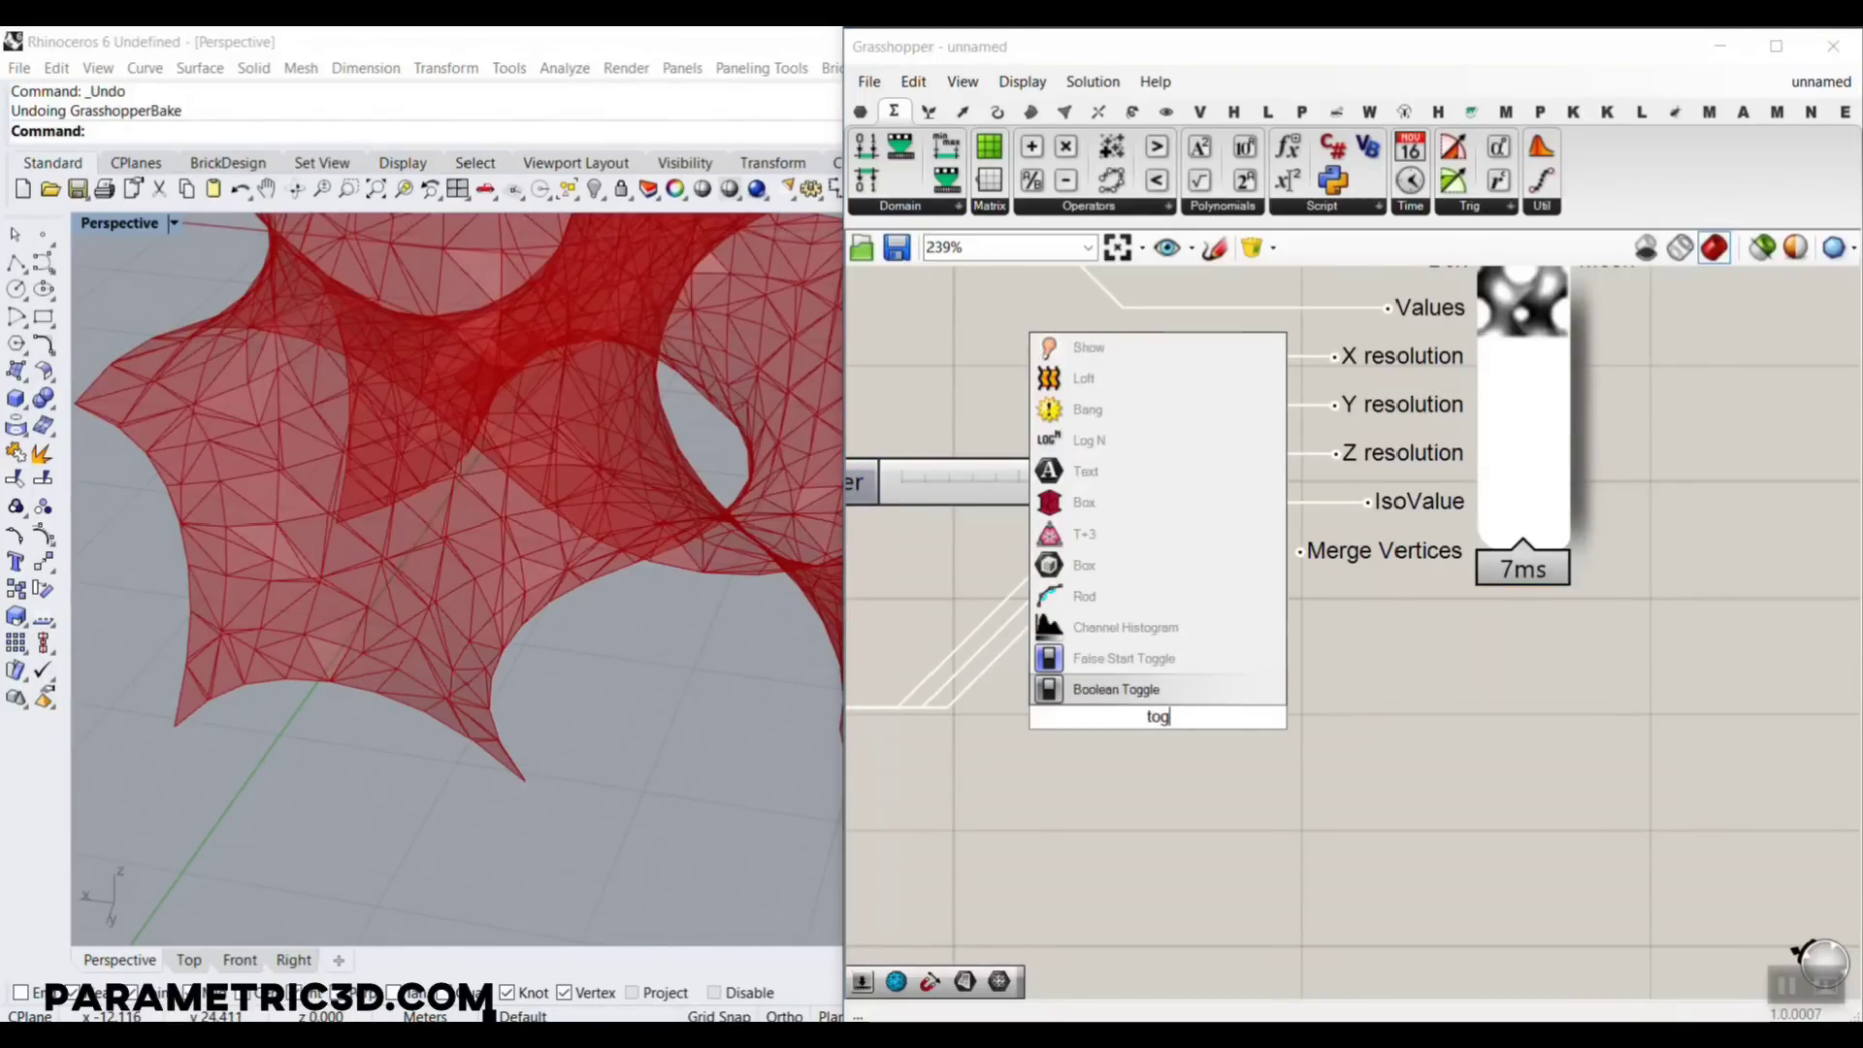
key("Return")
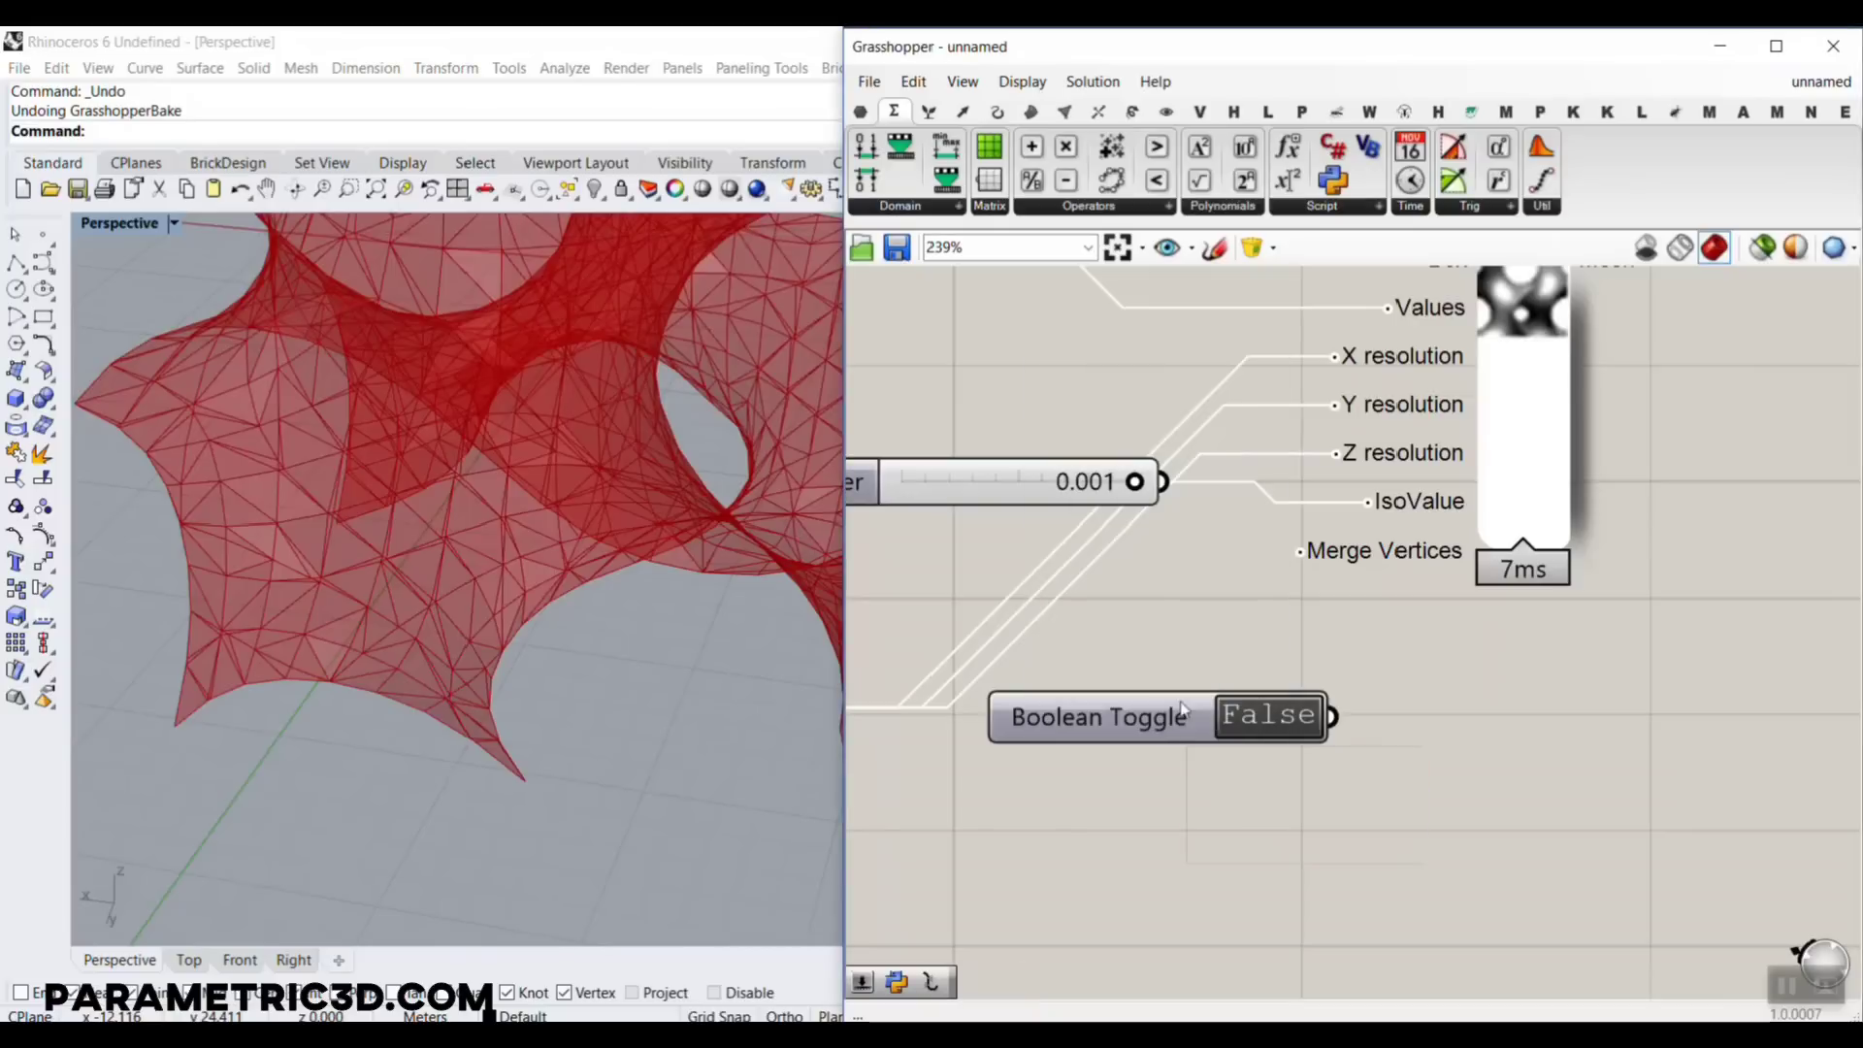
left_click_drag(1319, 608, 1299, 551)
double_click(1271, 714)
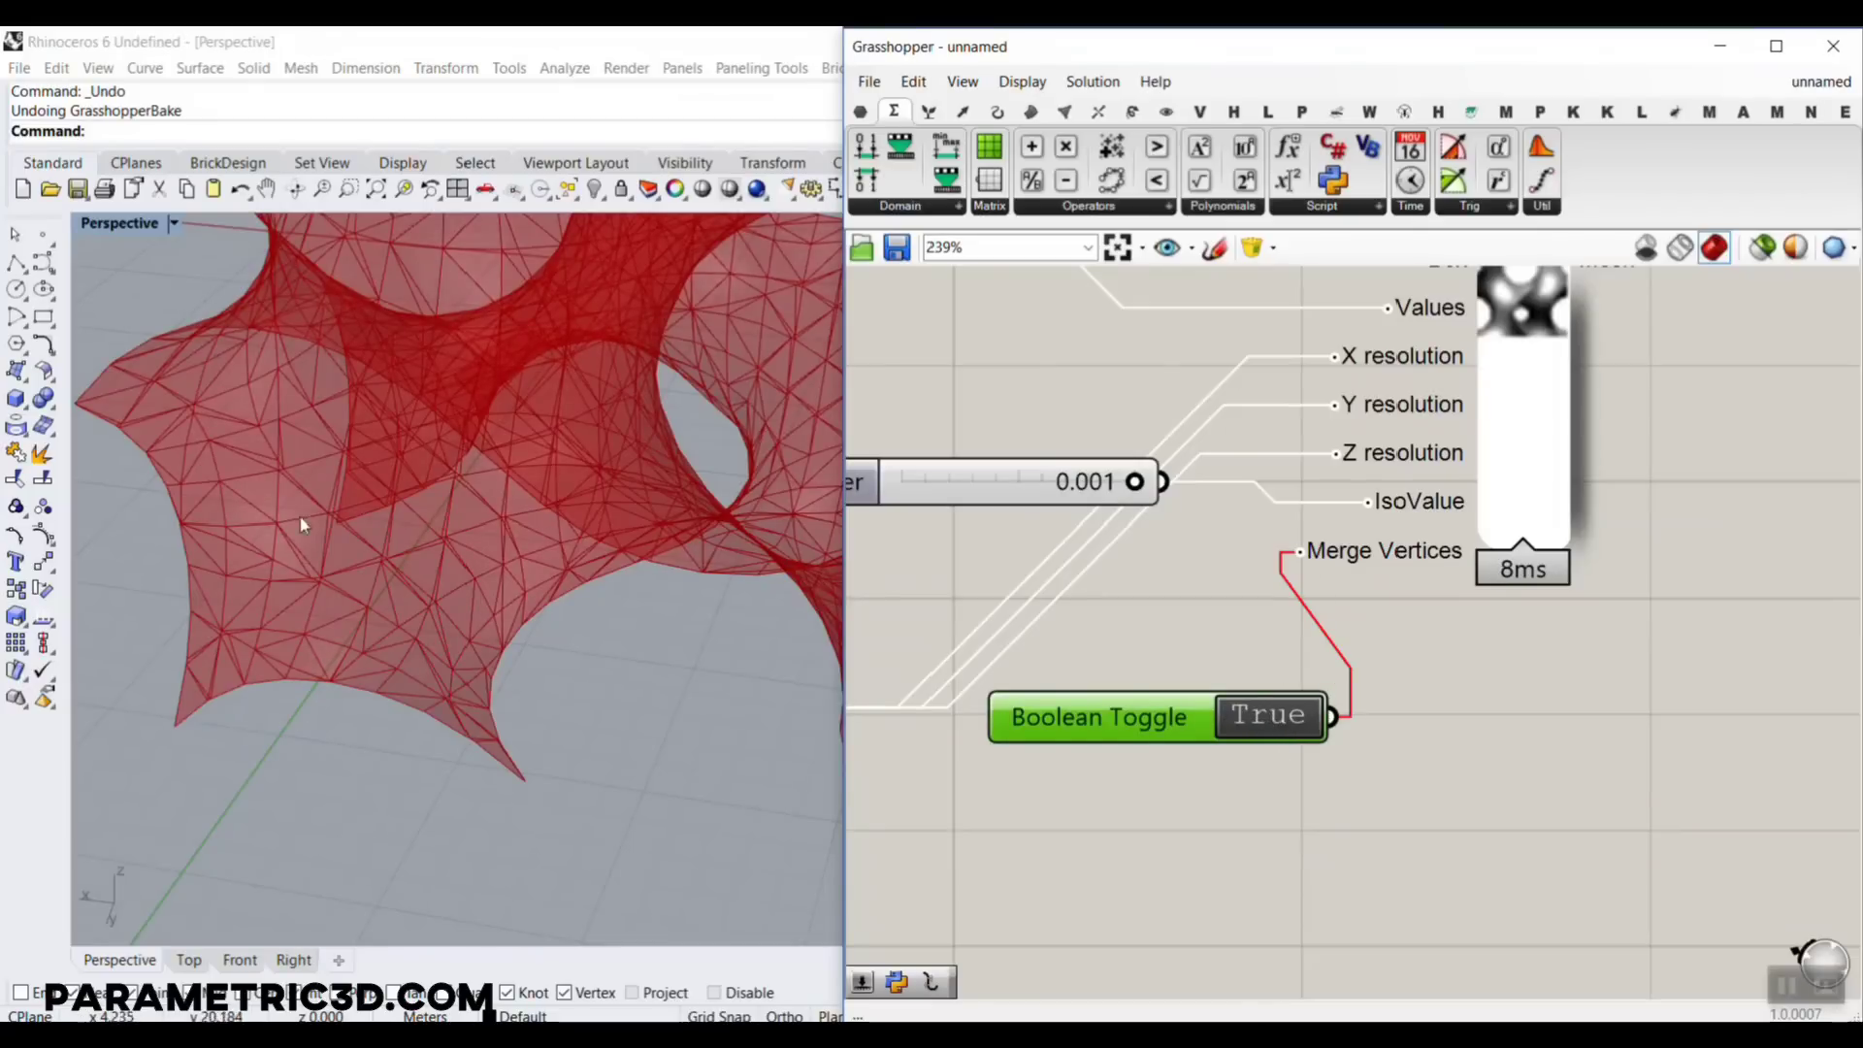
Turn off Preview Mesh Edges so the gyroid surface is previewed without its mesh wires
scroll(466, 532, "down", 8)
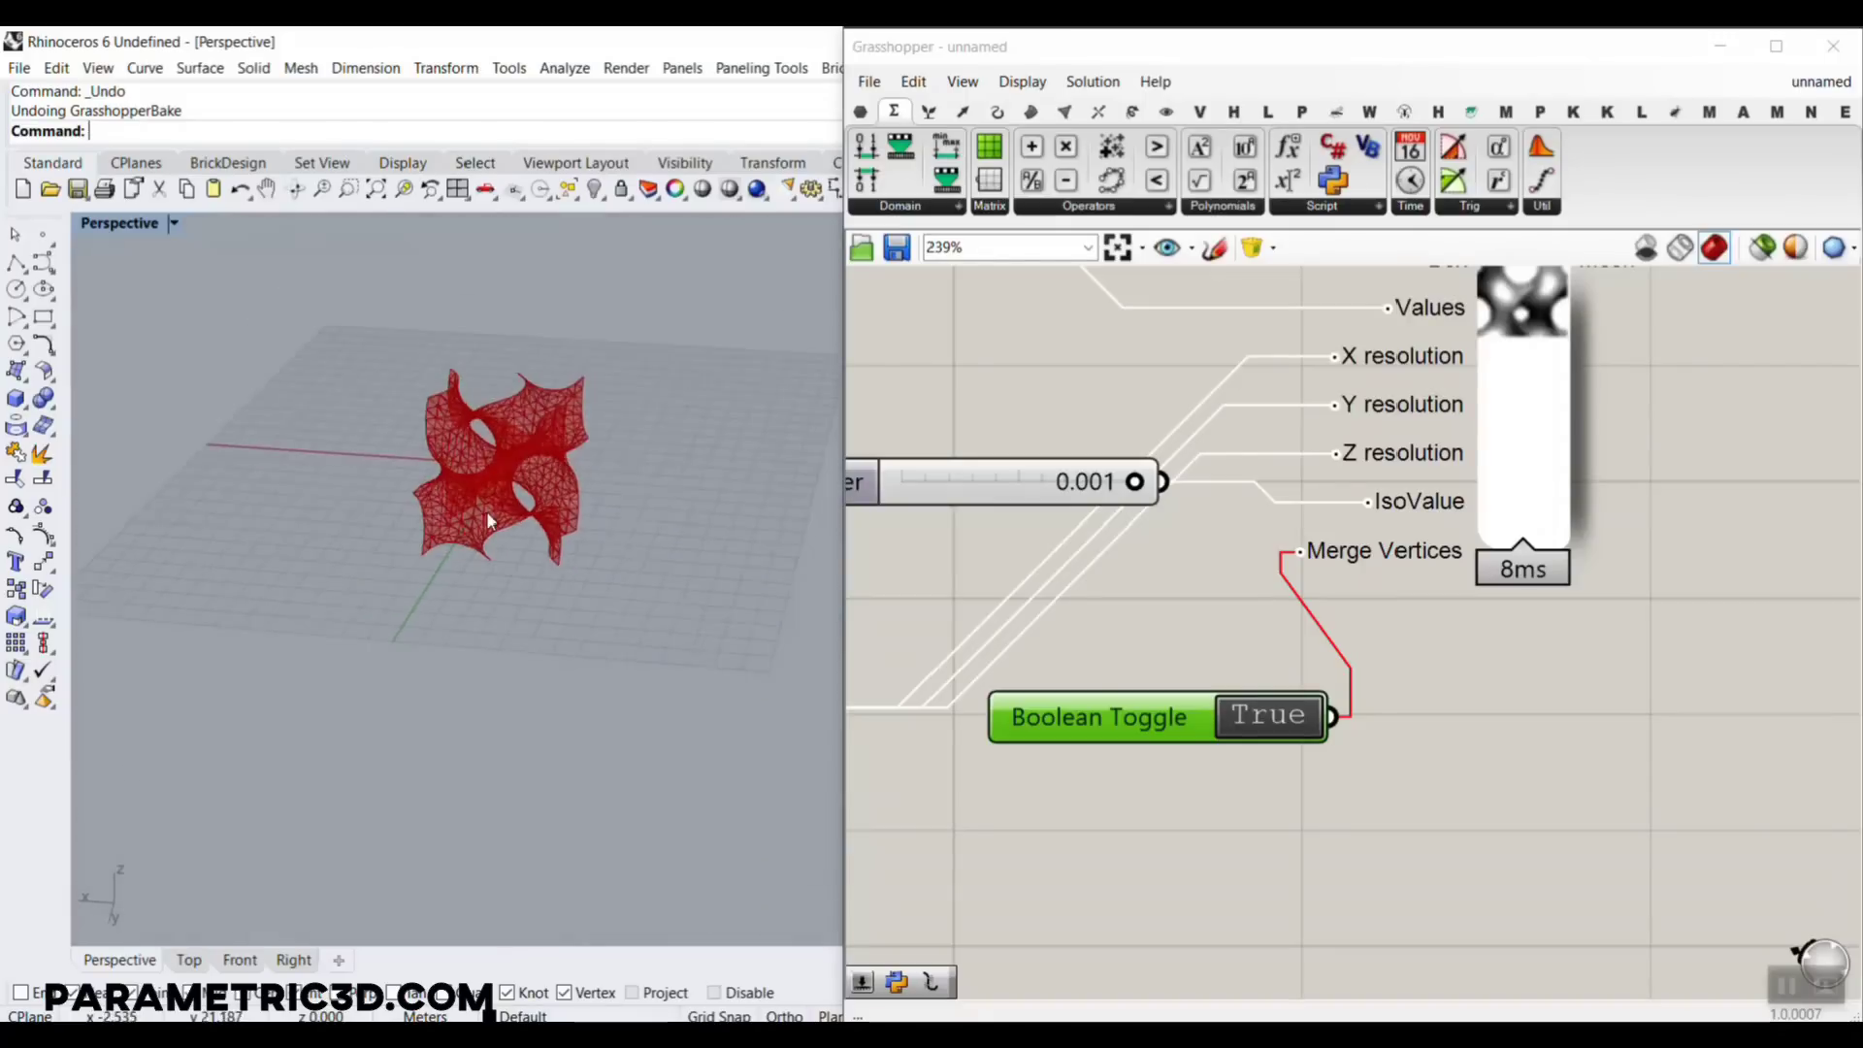
scroll(488, 521, "up", 8)
scroll(1413, 608, "down", 4)
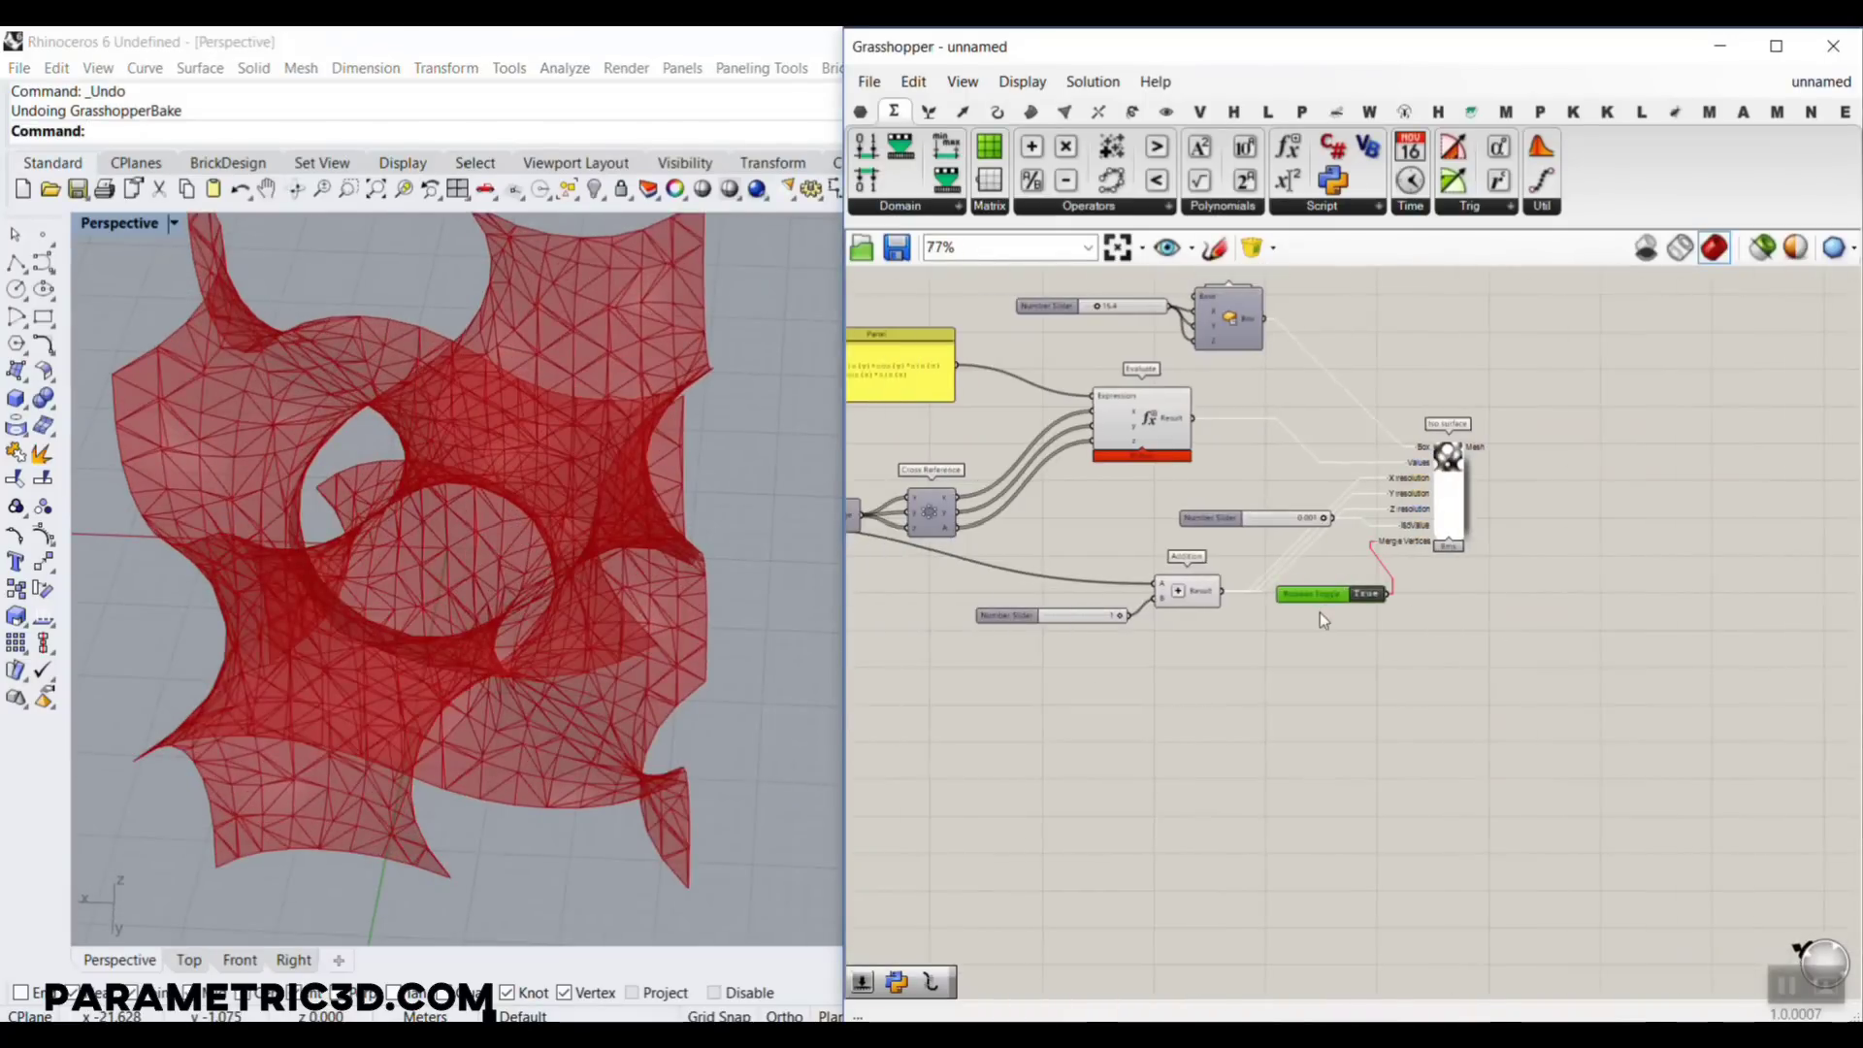
scroll(1324, 611, "down", 1)
right_click_drag(508, 690, 483, 609)
scroll(484, 609, "down", 5)
scroll(441, 426, "up", 2)
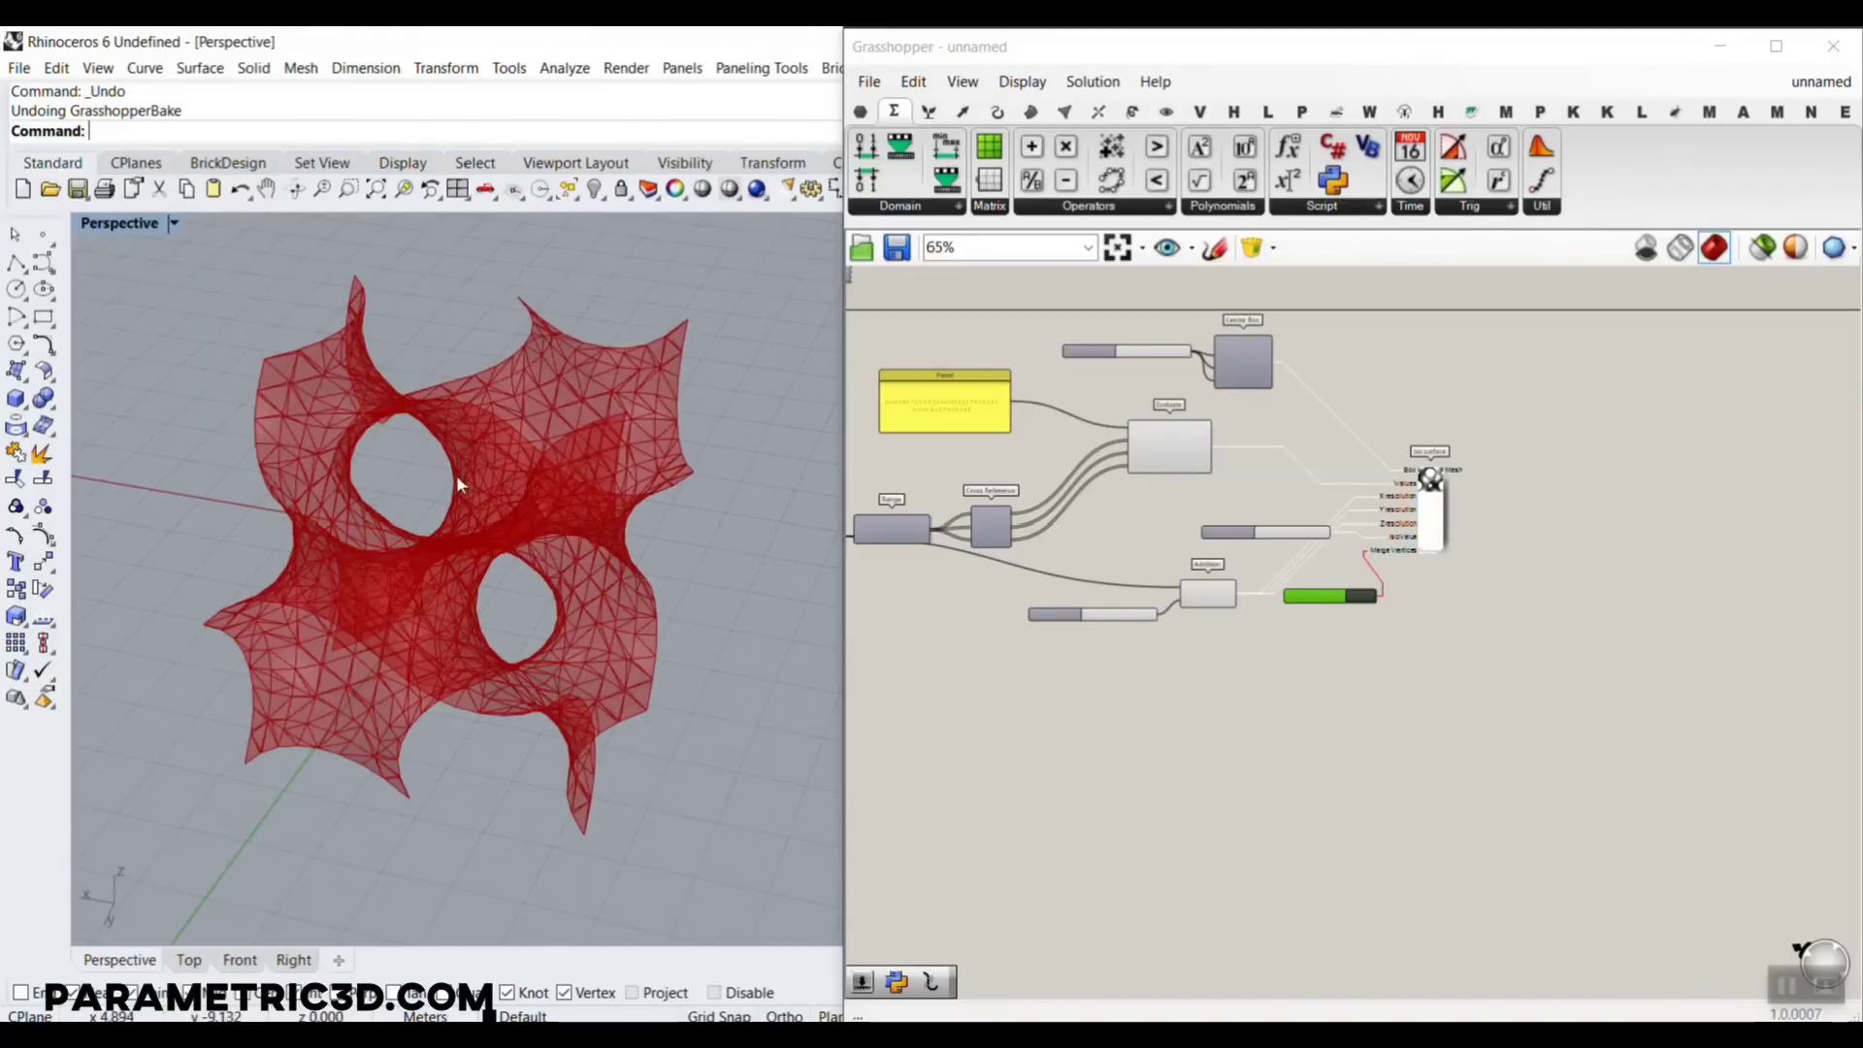
scroll(1347, 539, "up", 4)
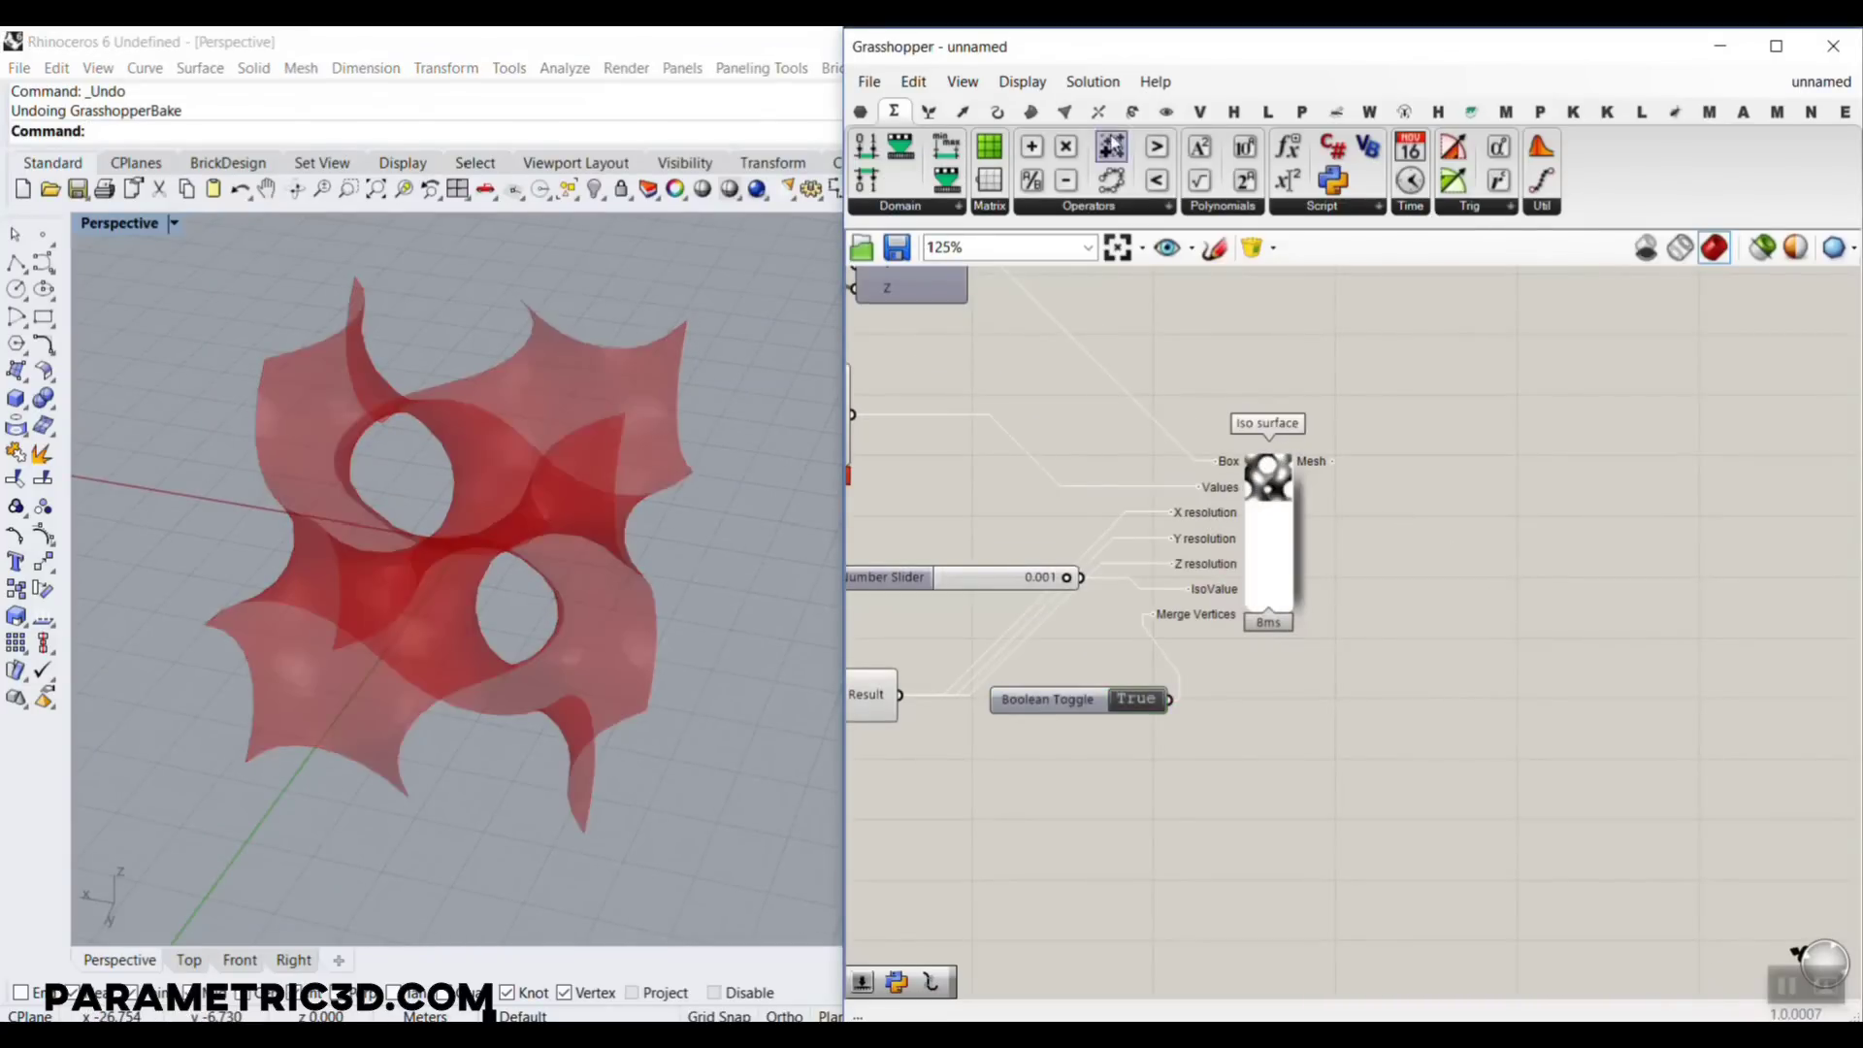
left_click(1021, 81)
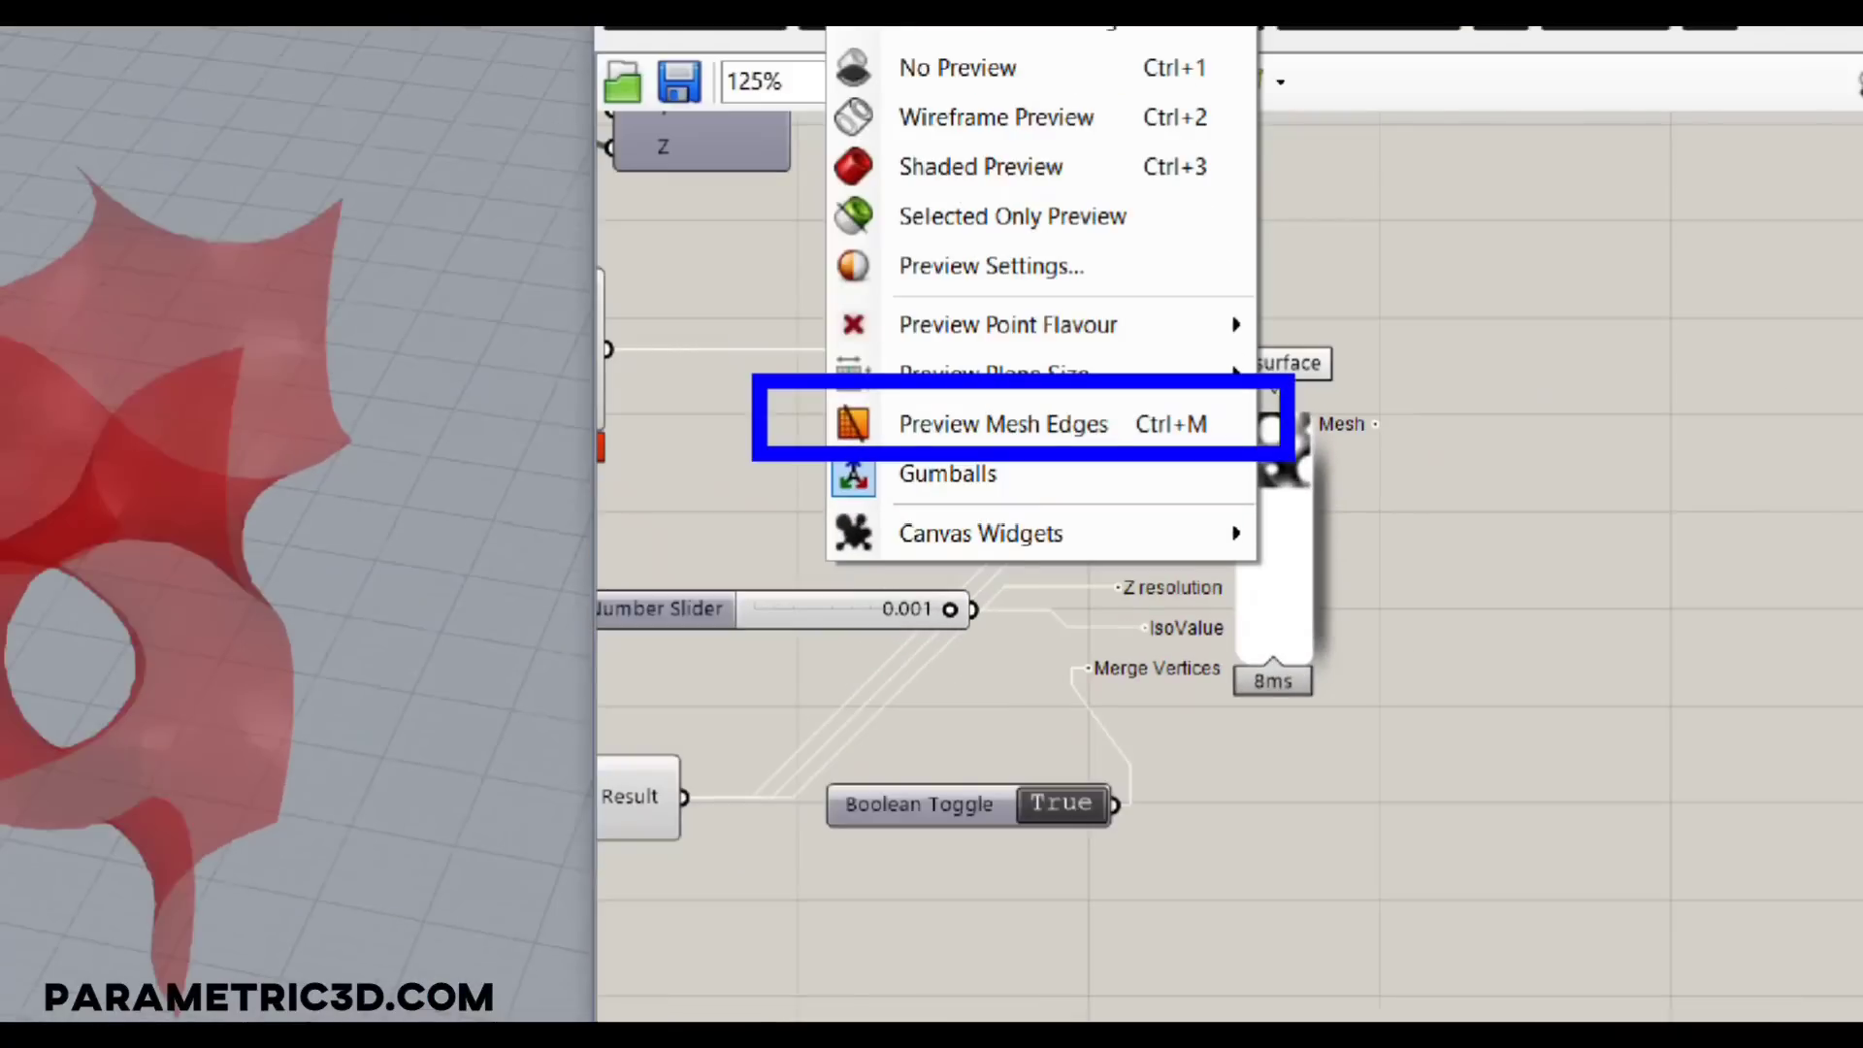
left_click(624, 659)
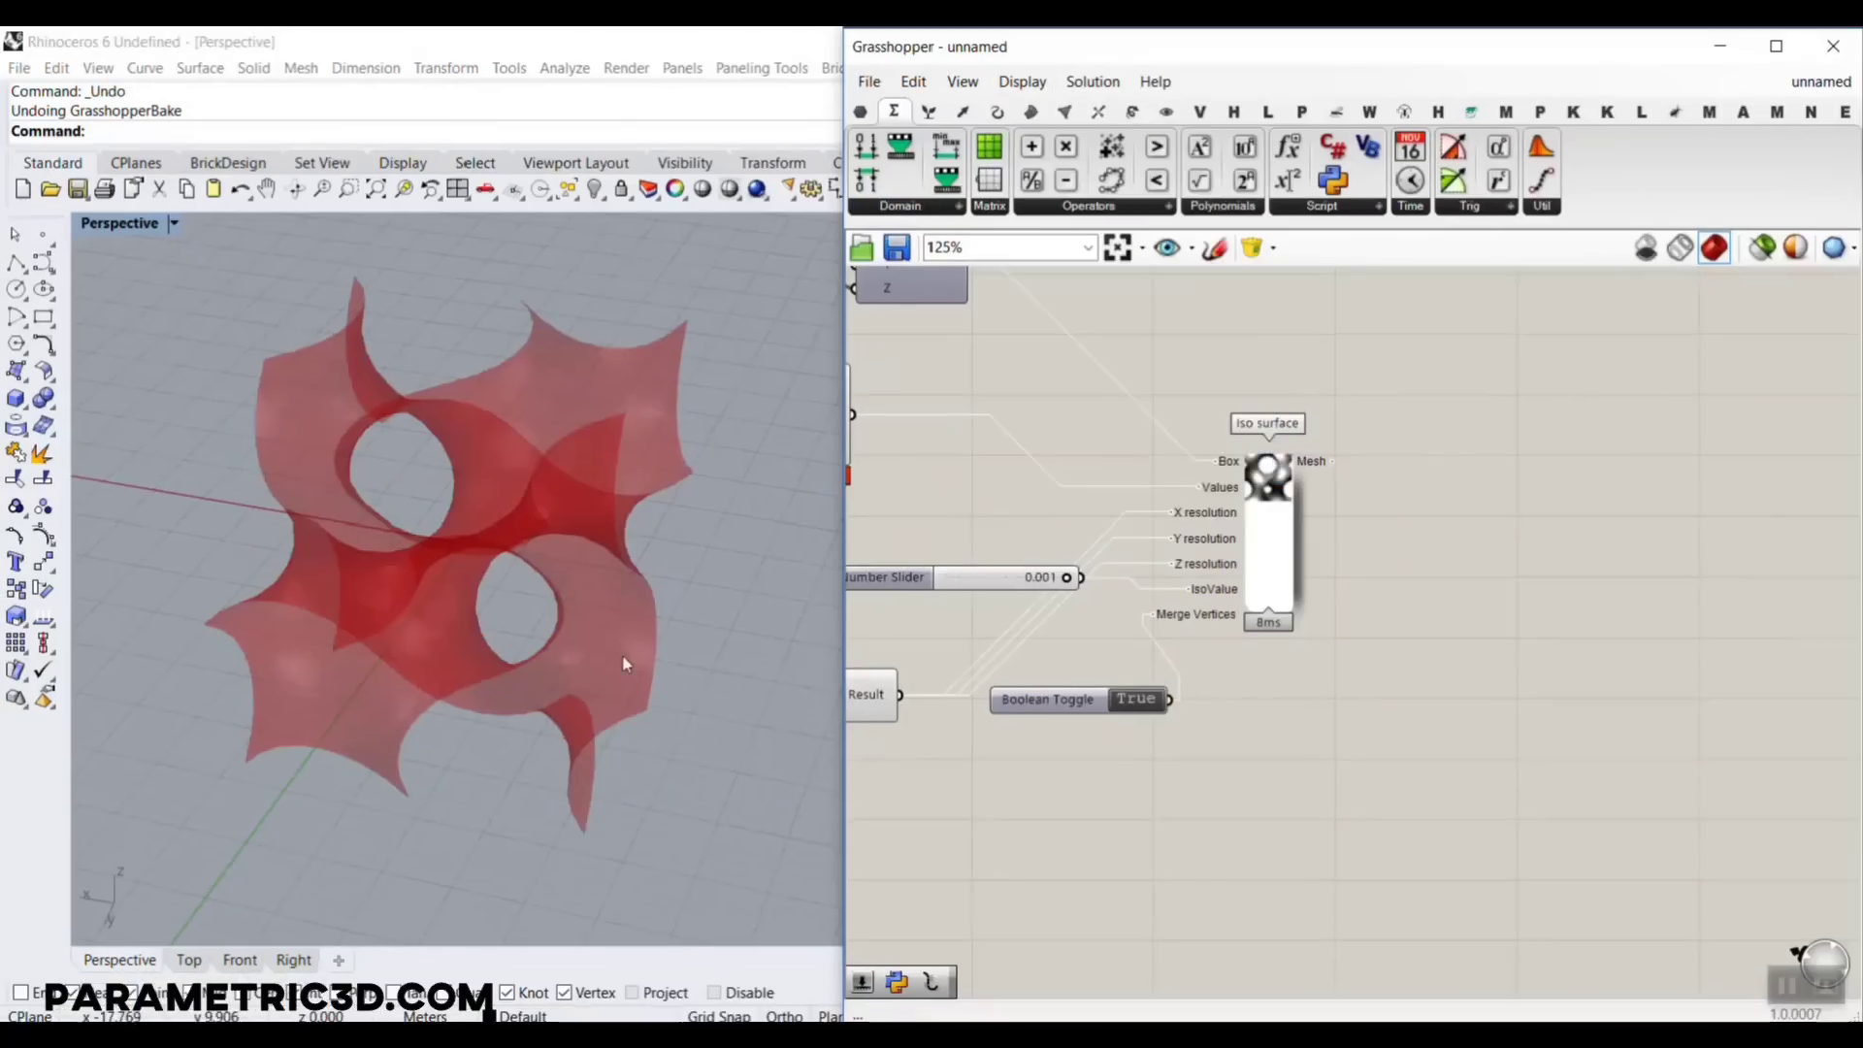
right_click_drag(573, 672, 543, 582)
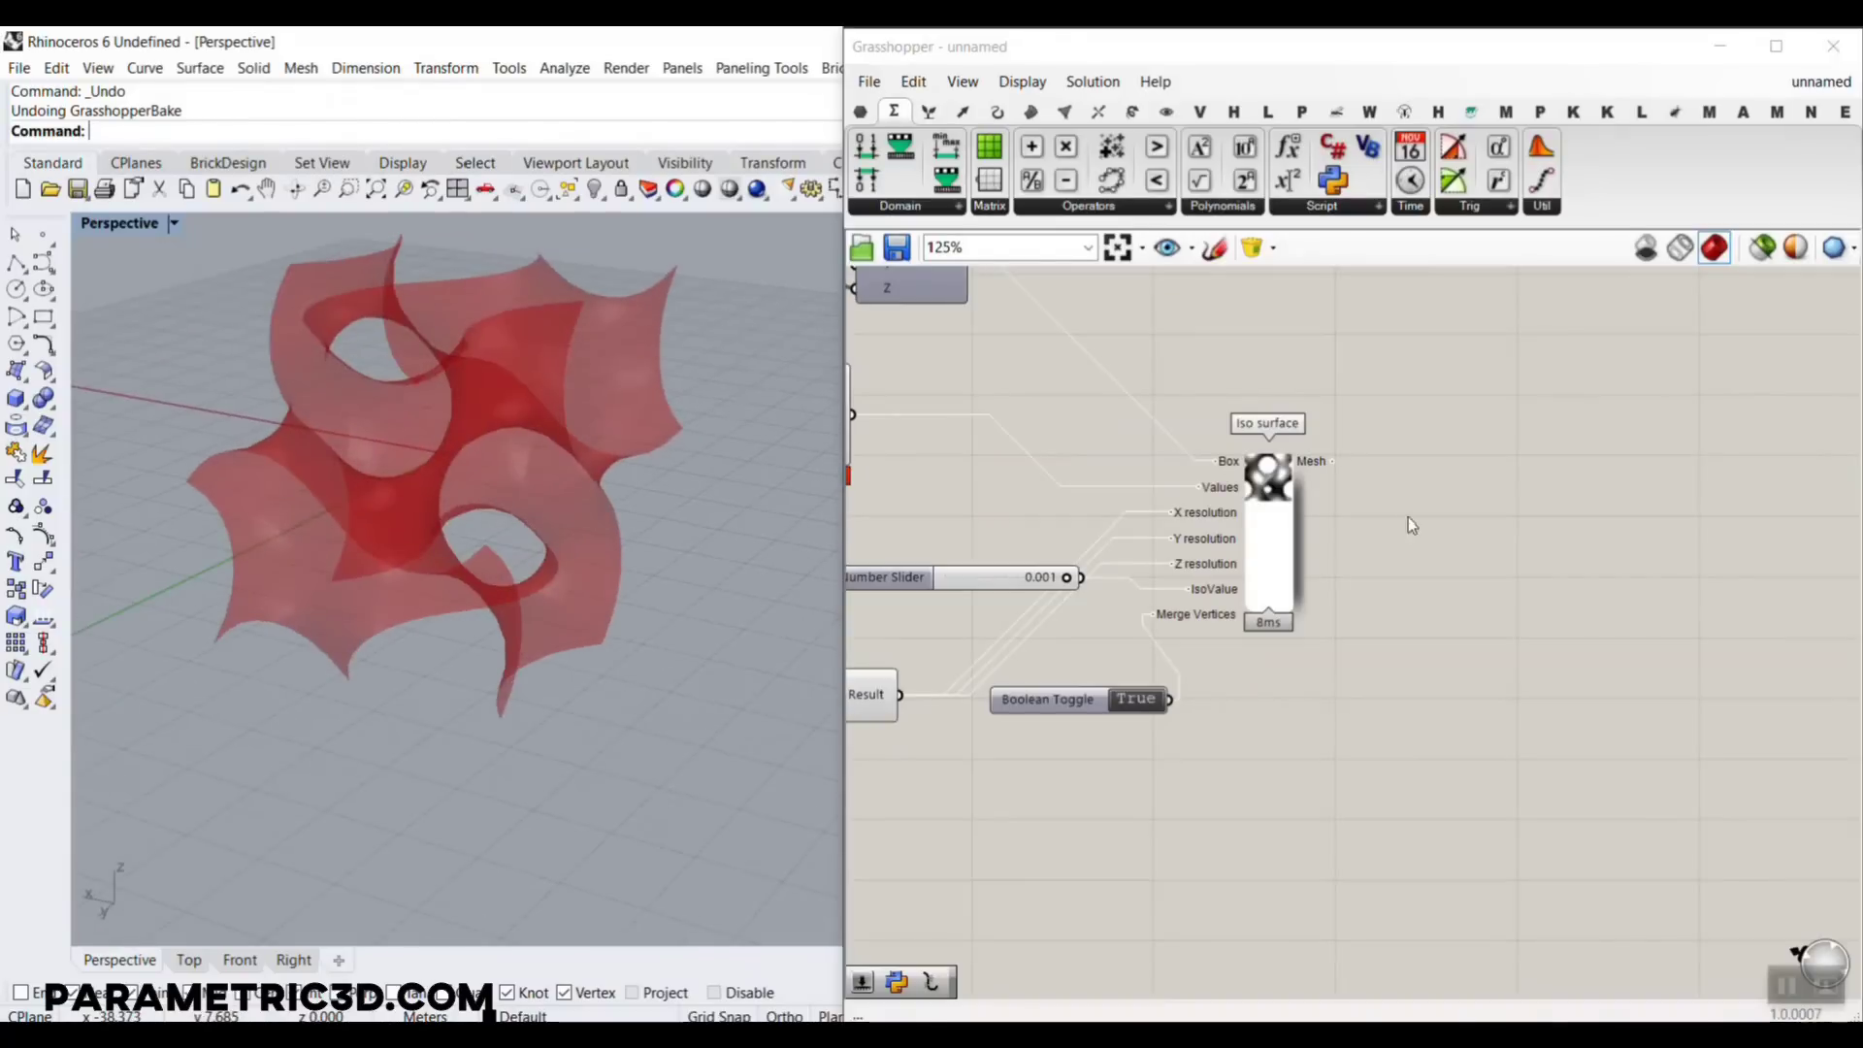
Bake Iso surface's Mesh output, inspect the baked mesh in the viewport, and undo the bake
scroll(1279, 451, "up", 3)
right_click(1280, 451)
left_click(1342, 469)
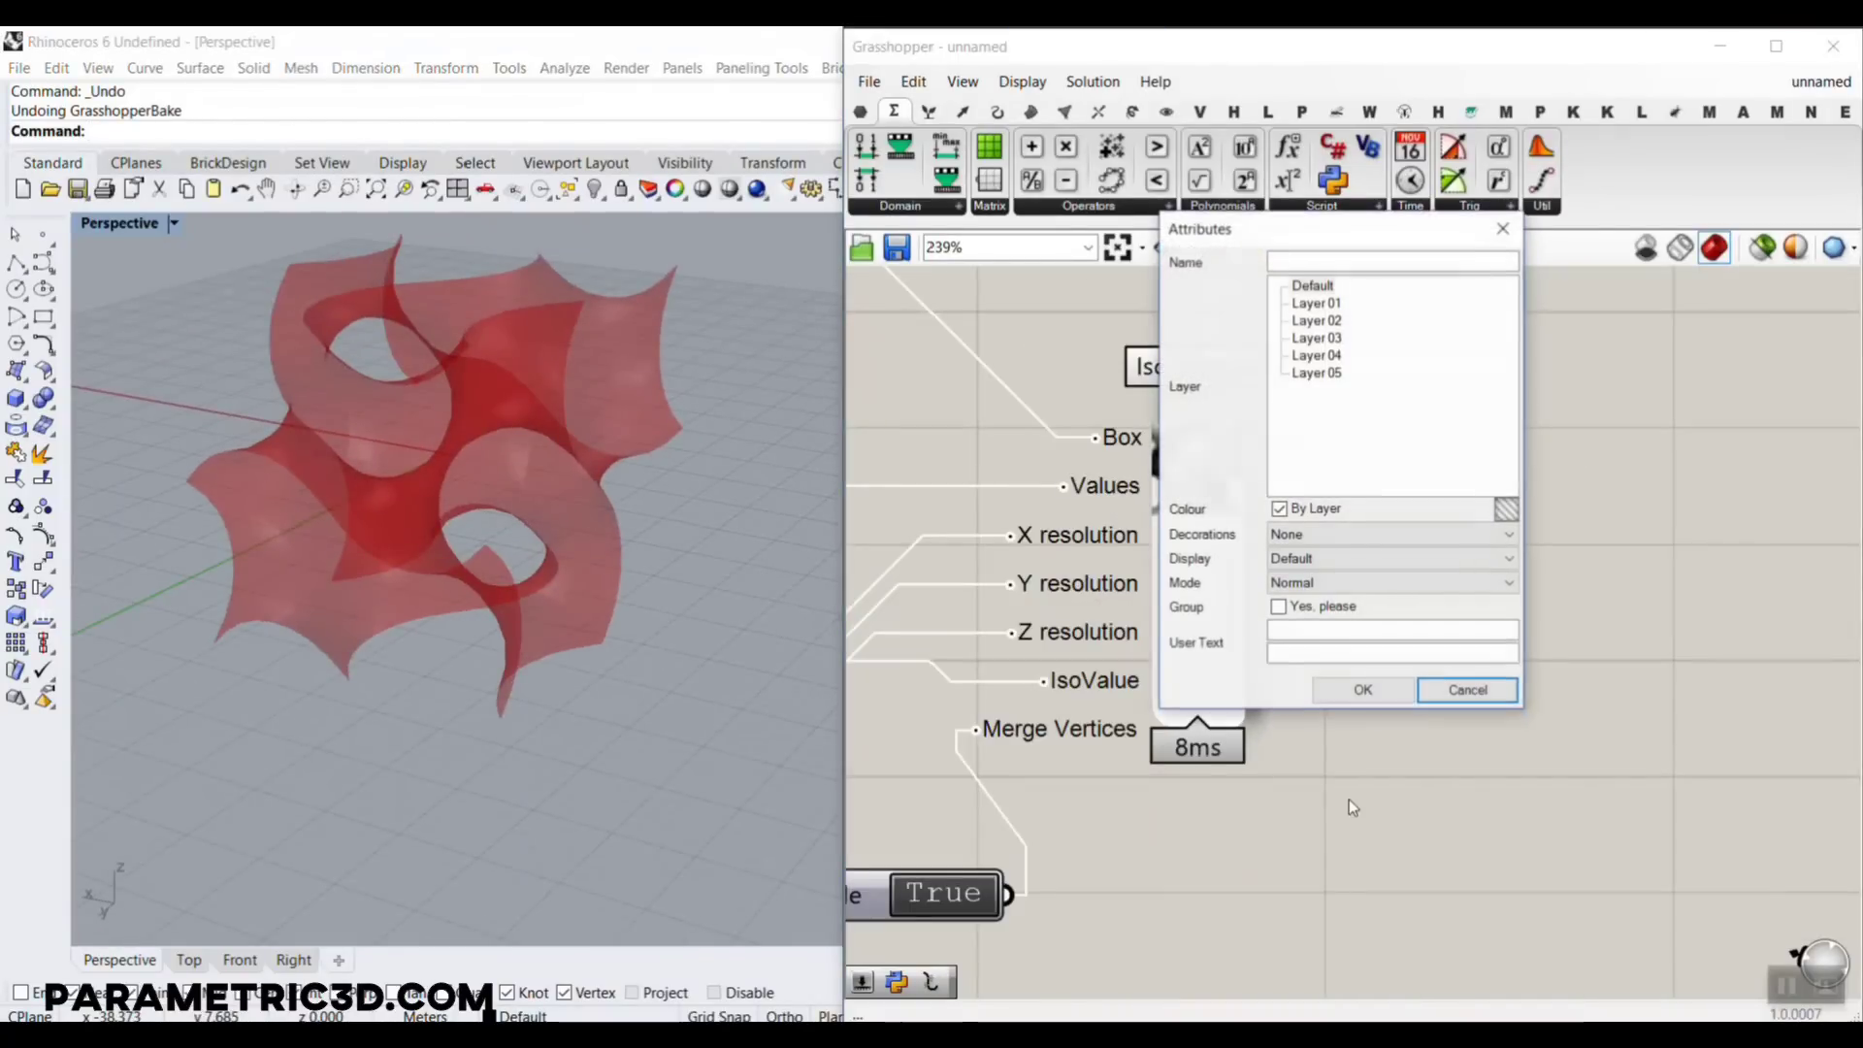
left_click(1370, 693)
scroll(556, 441, "down", 2)
right_click_drag(557, 440, 551, 582)
scroll(474, 561, "up", 5)
scroll(555, 636, "down", 7)
key("ctrl+z")
scroll(600, 580, "down", 7)
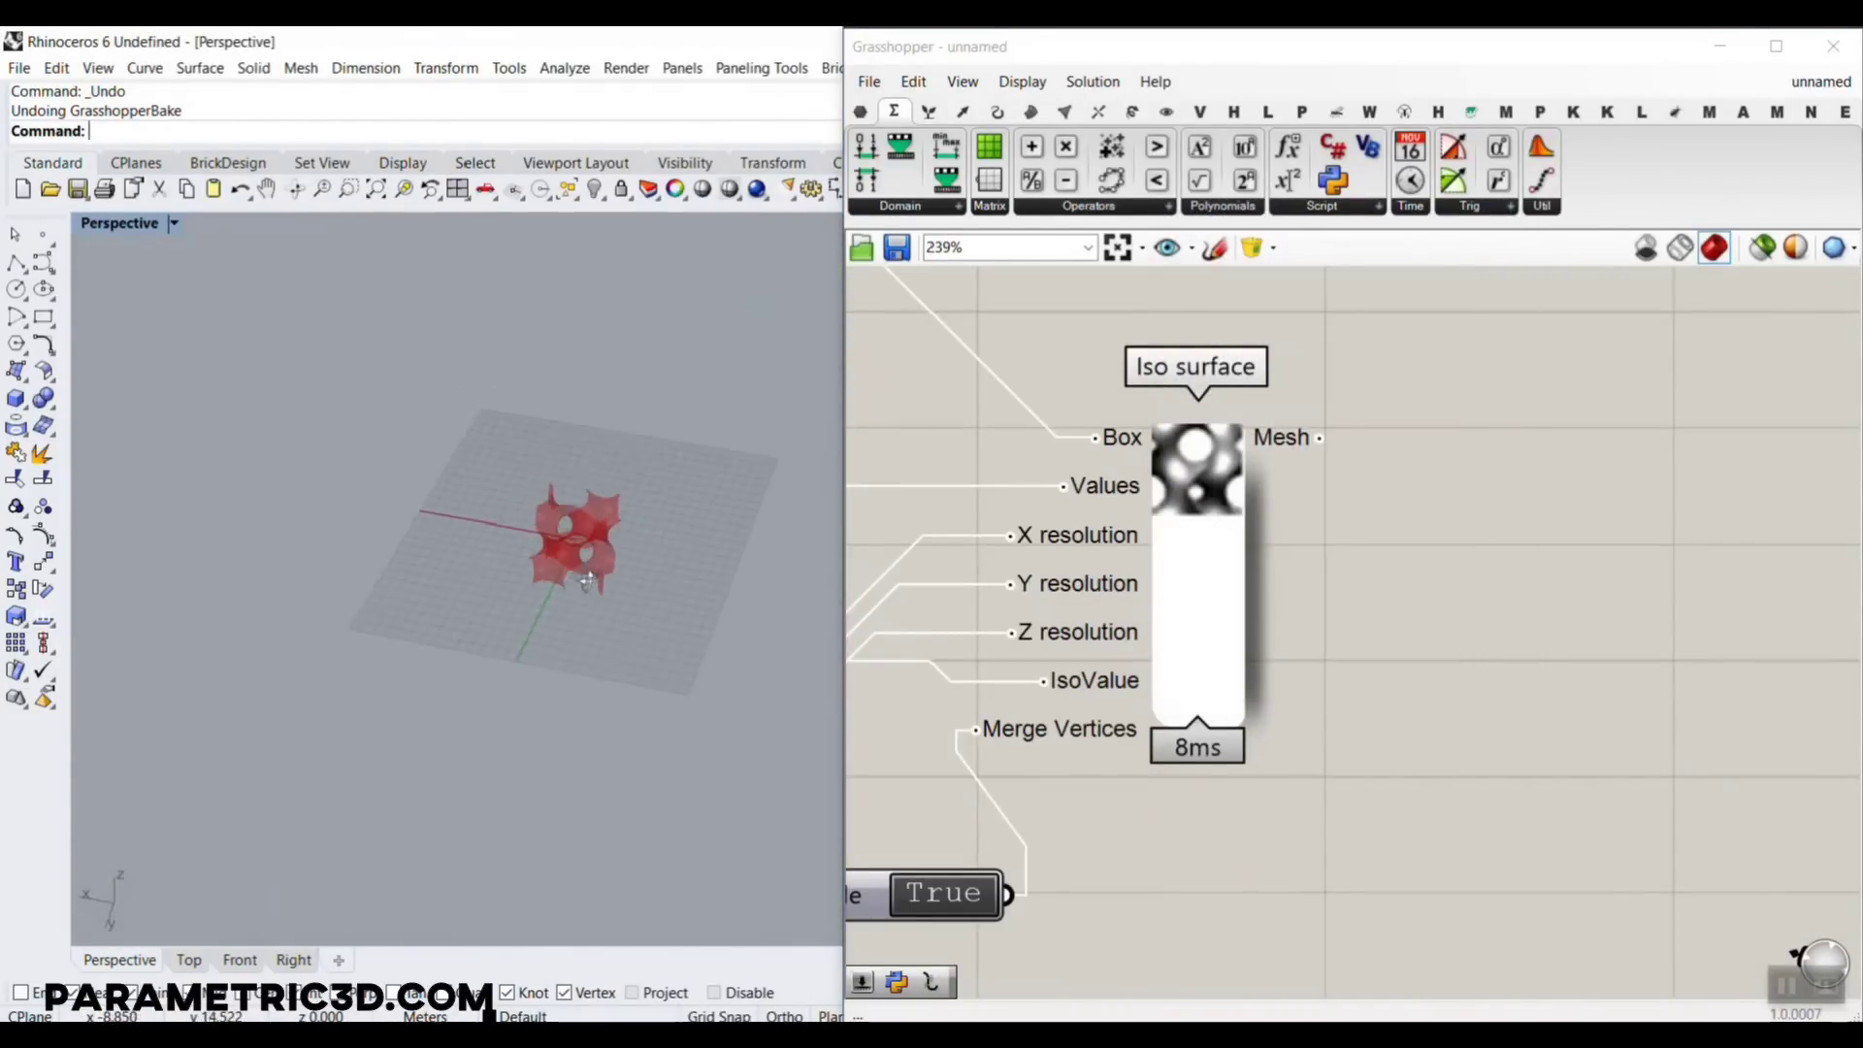
scroll(590, 574, "up", 7)
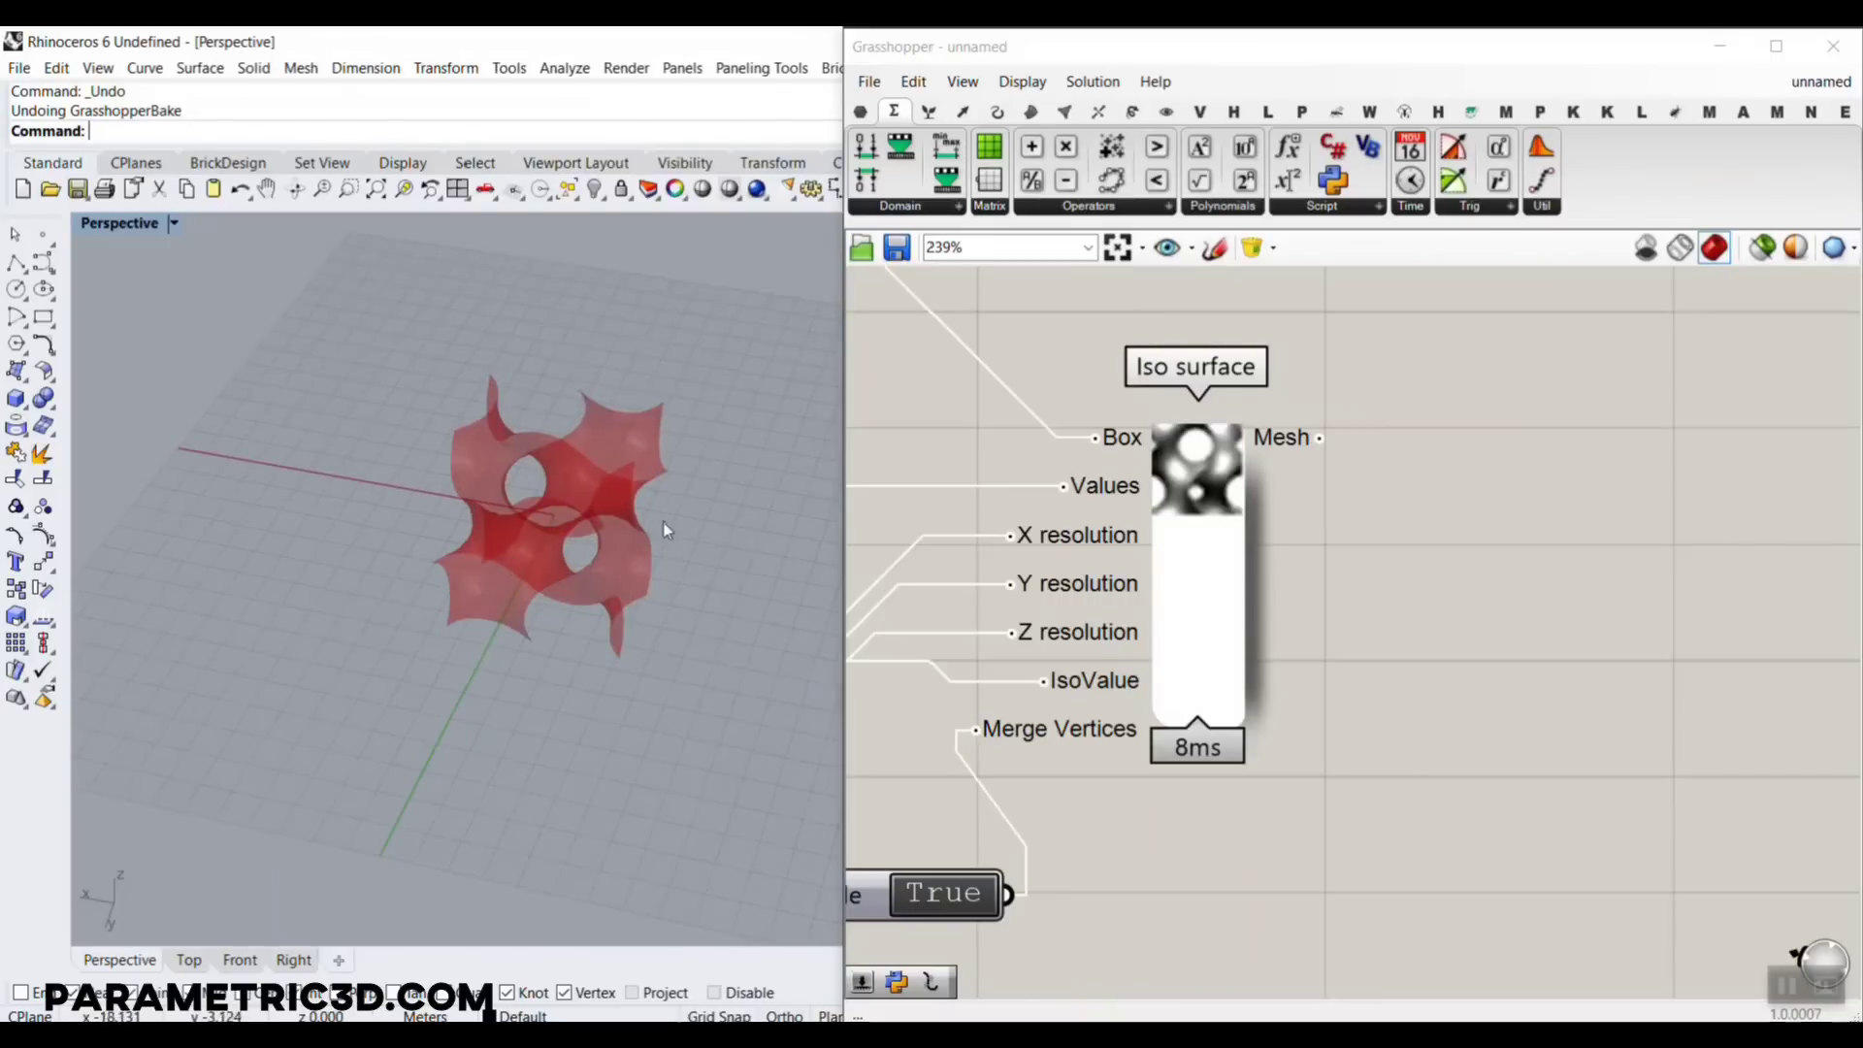
double_click(1592, 524)
type("arm")
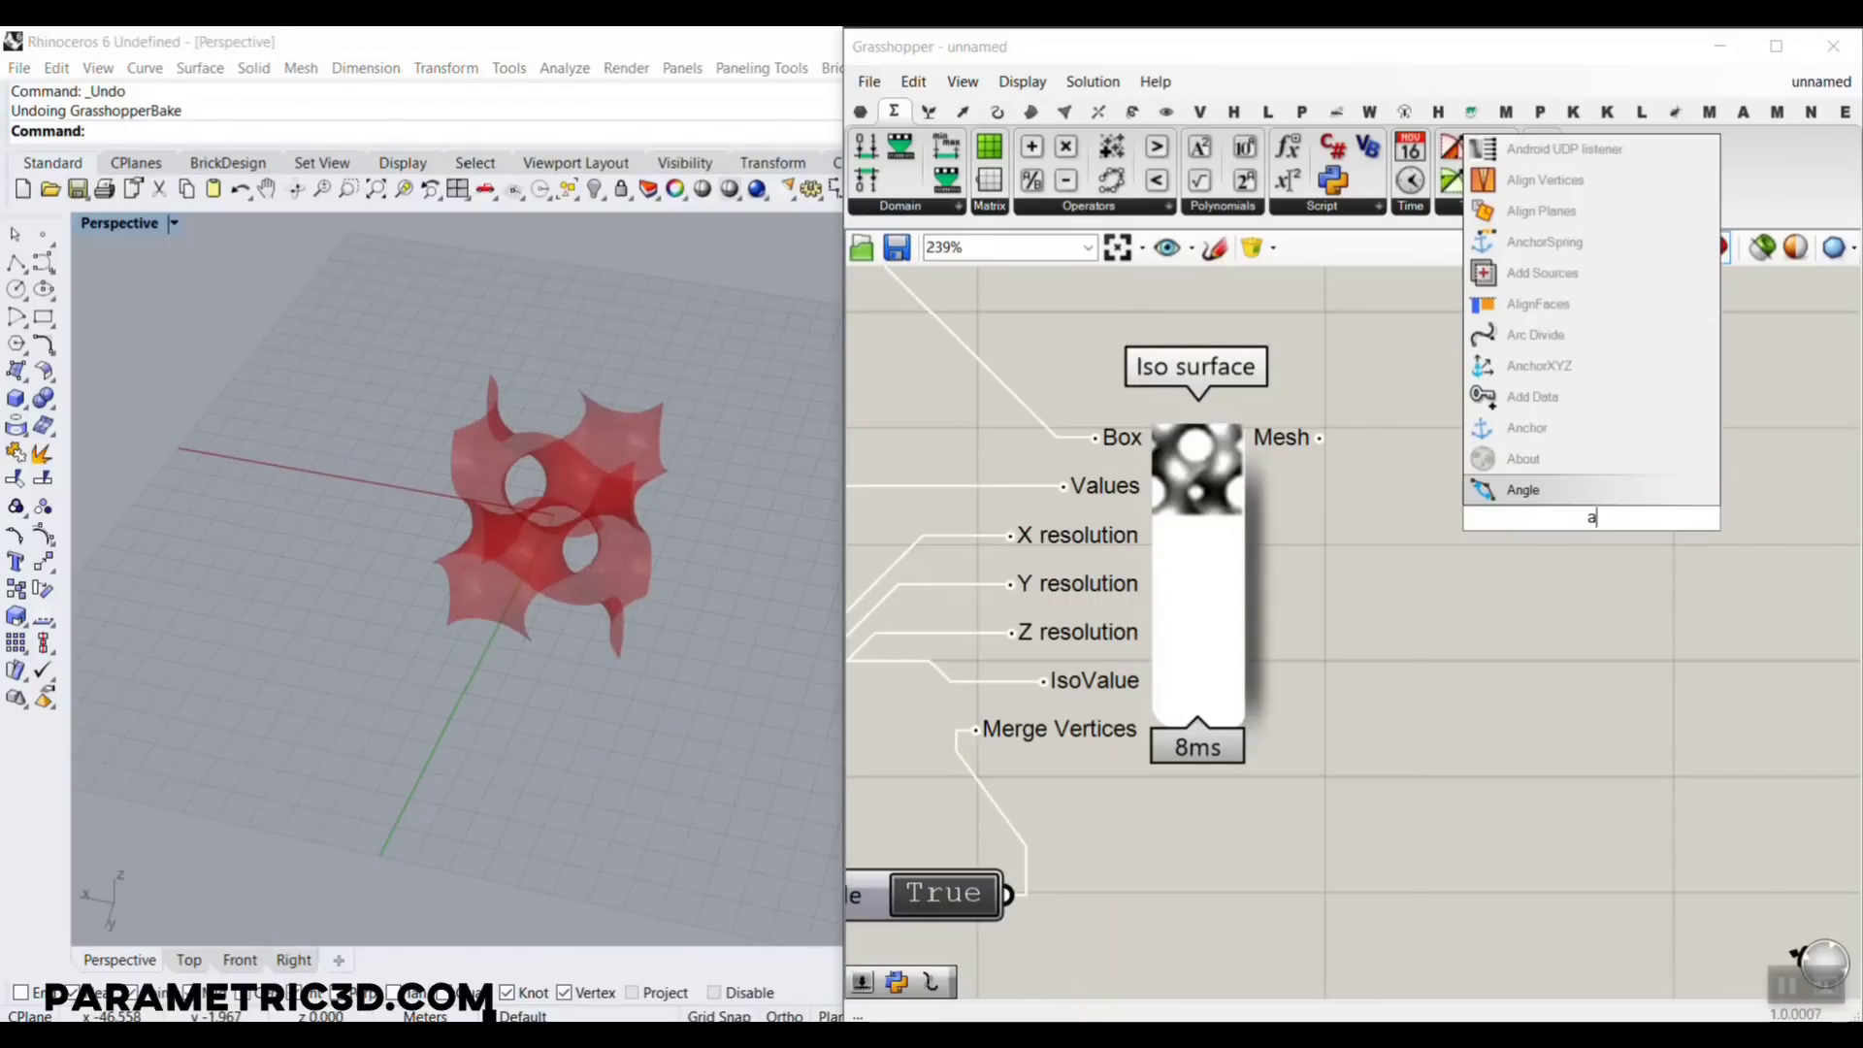
type("rr")
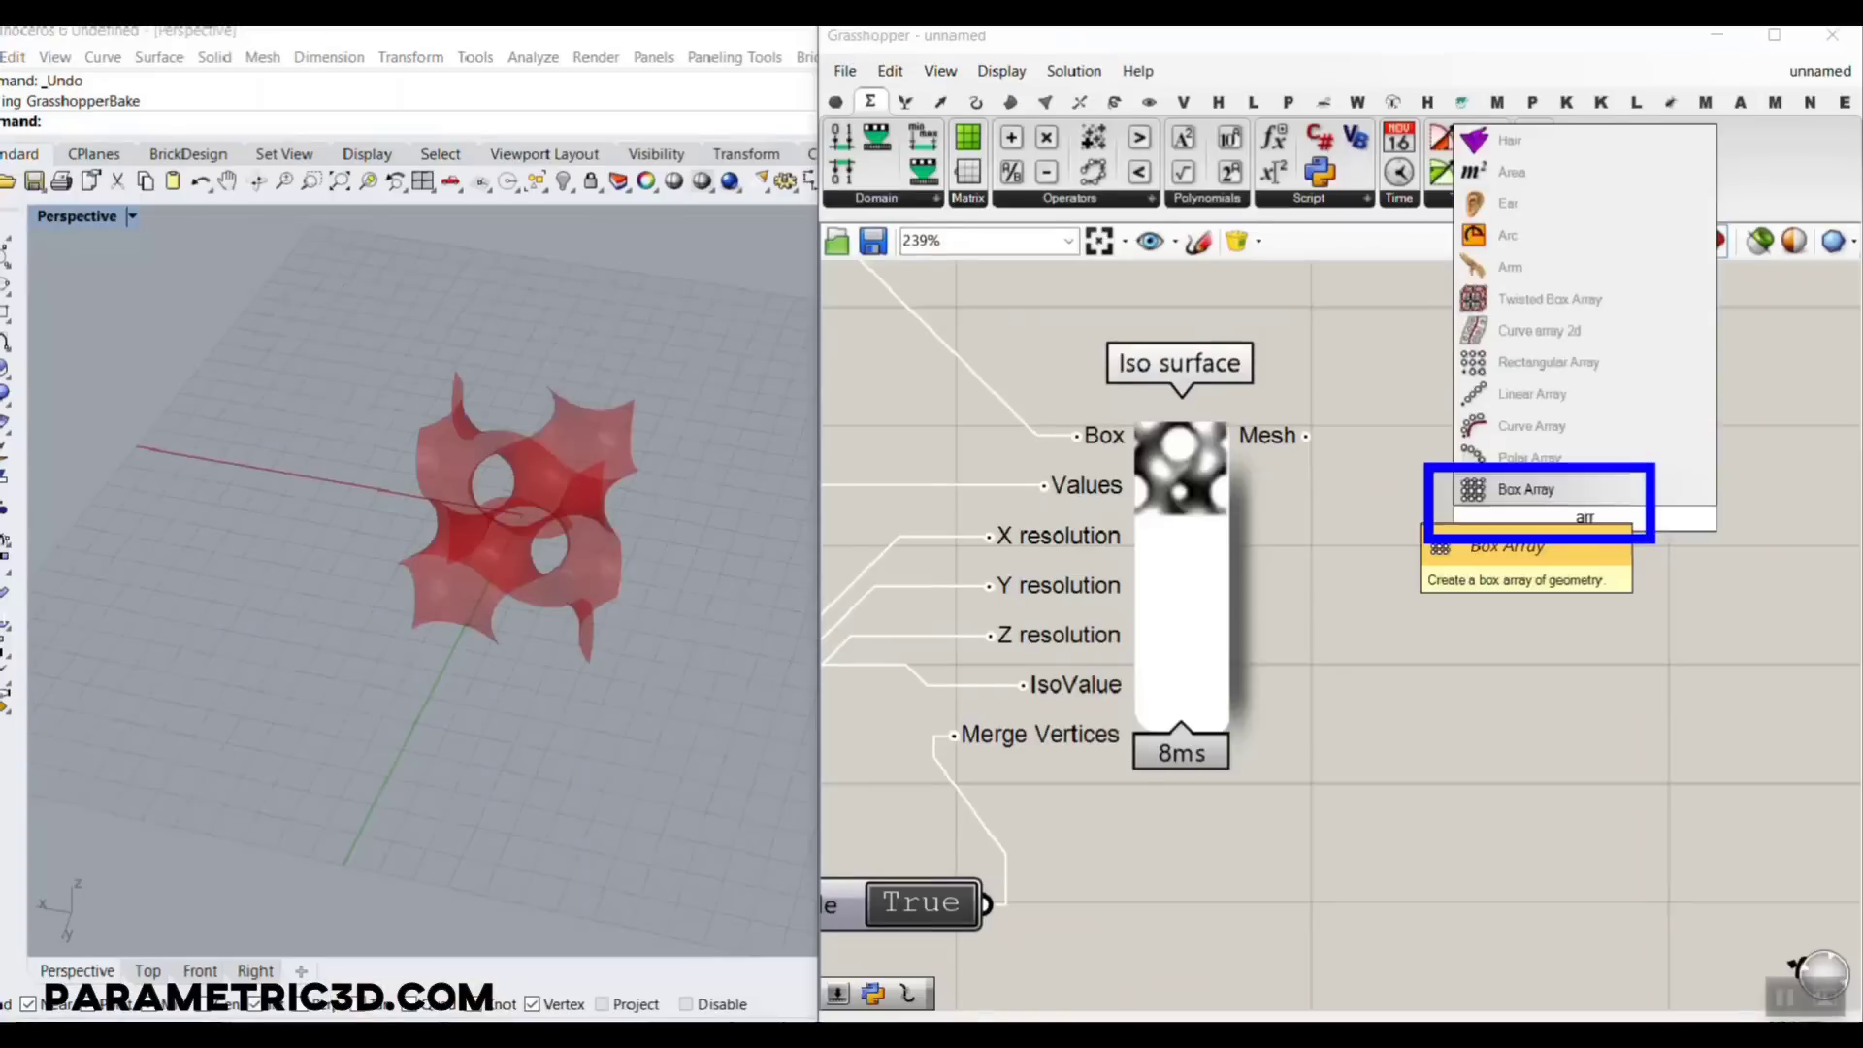
key("Escape")
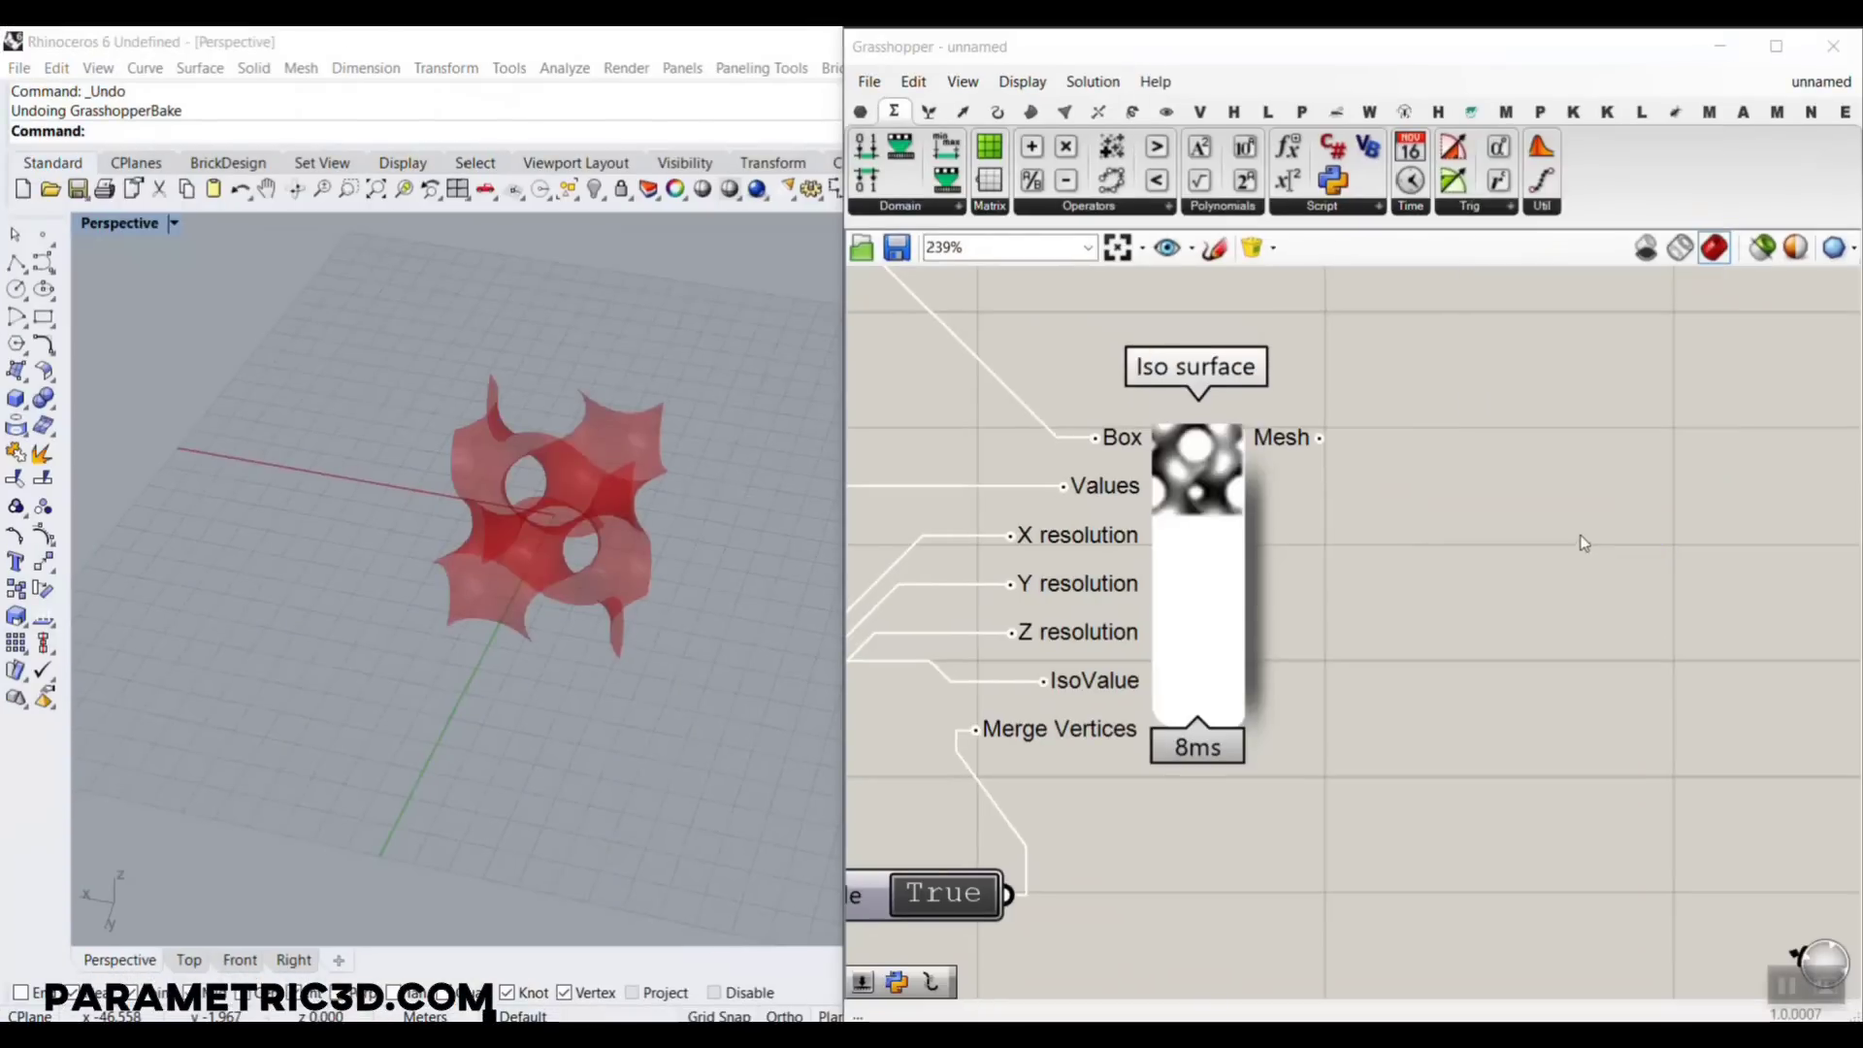
Add a Box Array component, connect Iso surface's Mesh output to its Geometry input, and place it beside Iso surface
double_click(1585, 521)
type("arr")
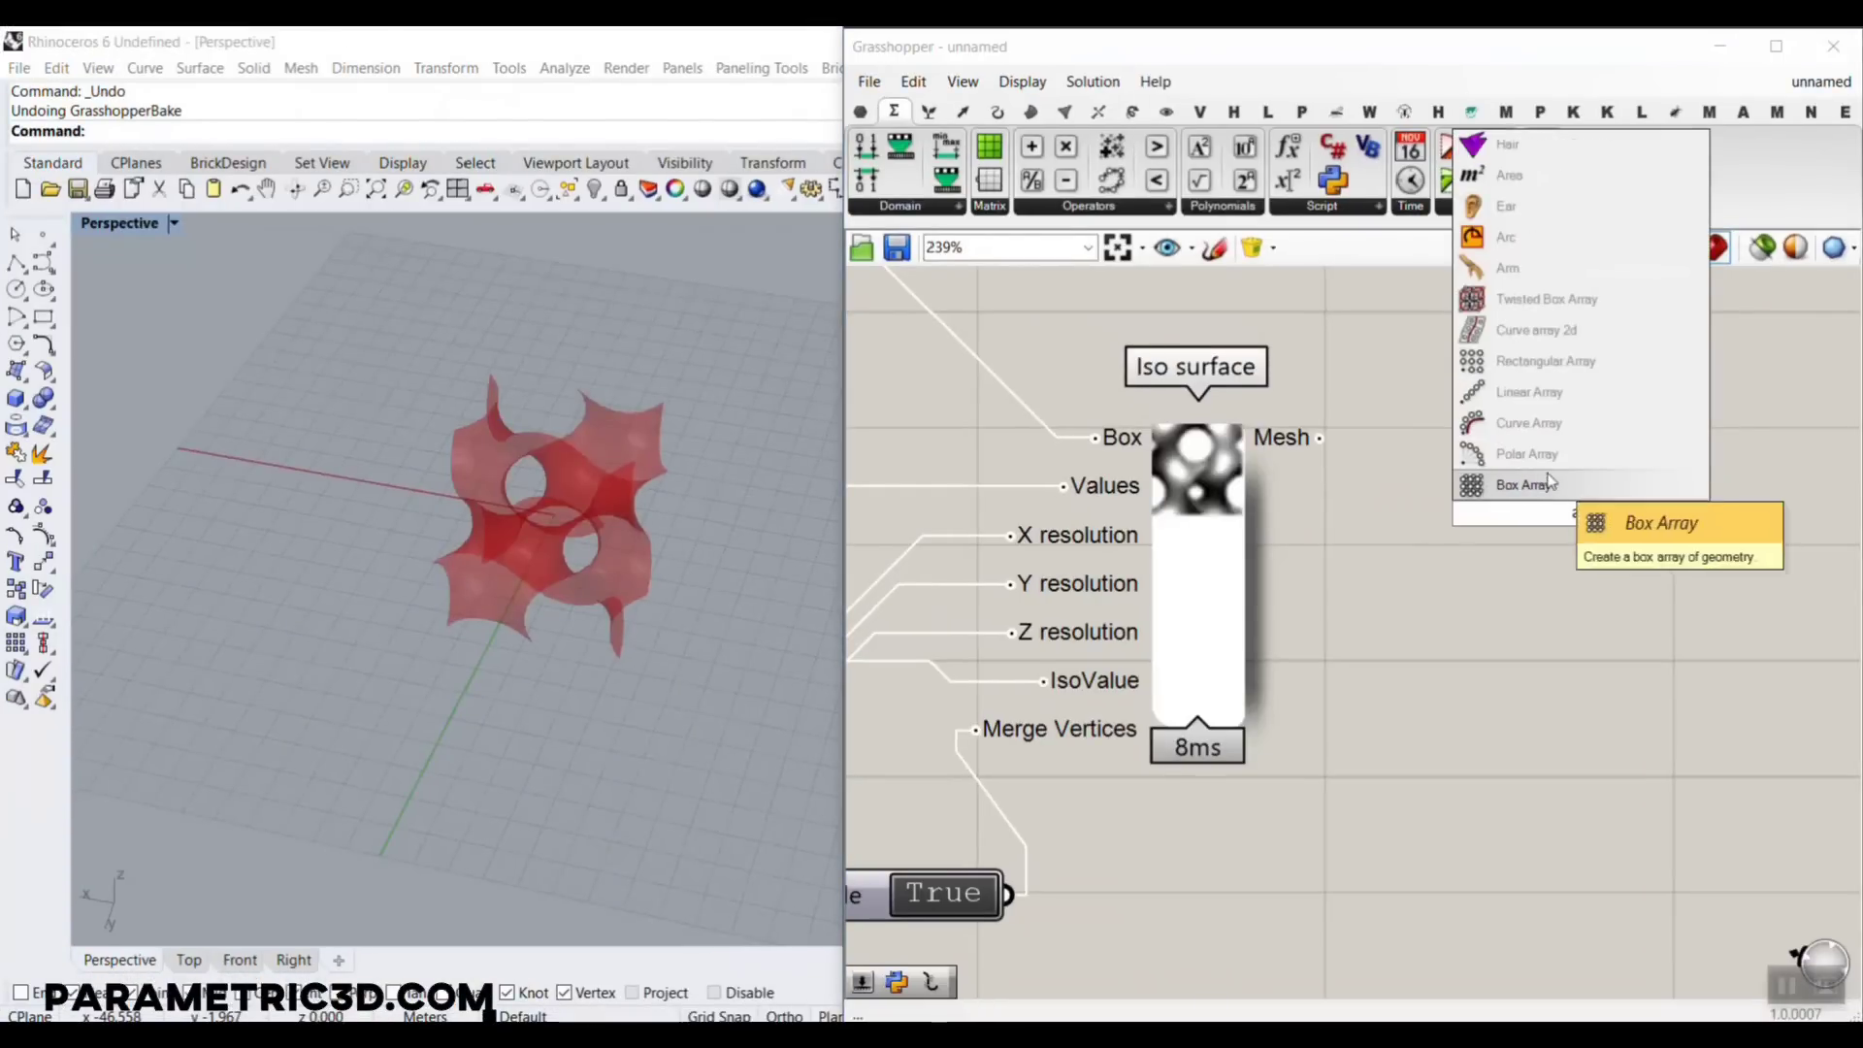
left_click(1552, 482)
left_click_drag(1320, 437, 1404, 419)
scroll(895, 830, "down", 3)
left_click_drag(1316, 630, 1469, 504)
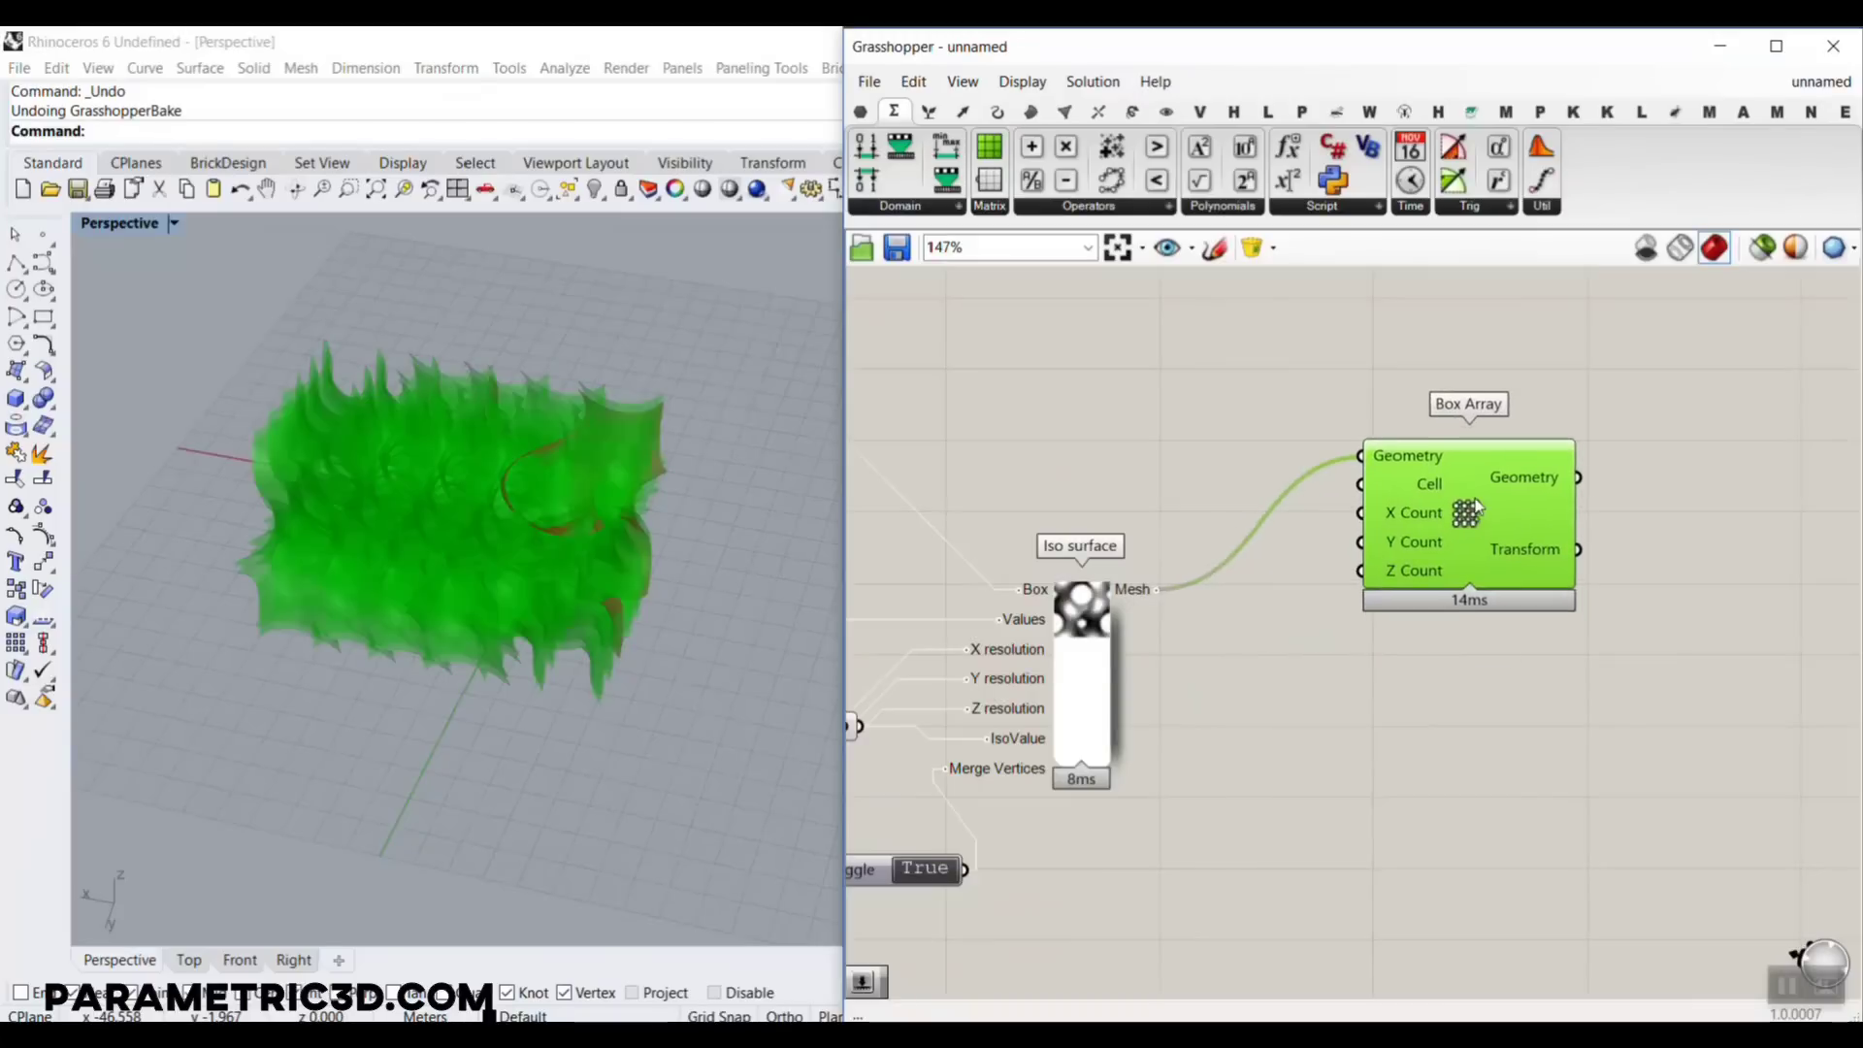
Connect Center Box's Box output to the Cell input of Box Array
right_click_drag(1148, 548, 1429, 539)
scroll(1429, 538, "down", 2)
scroll(1081, 402, "up", 2)
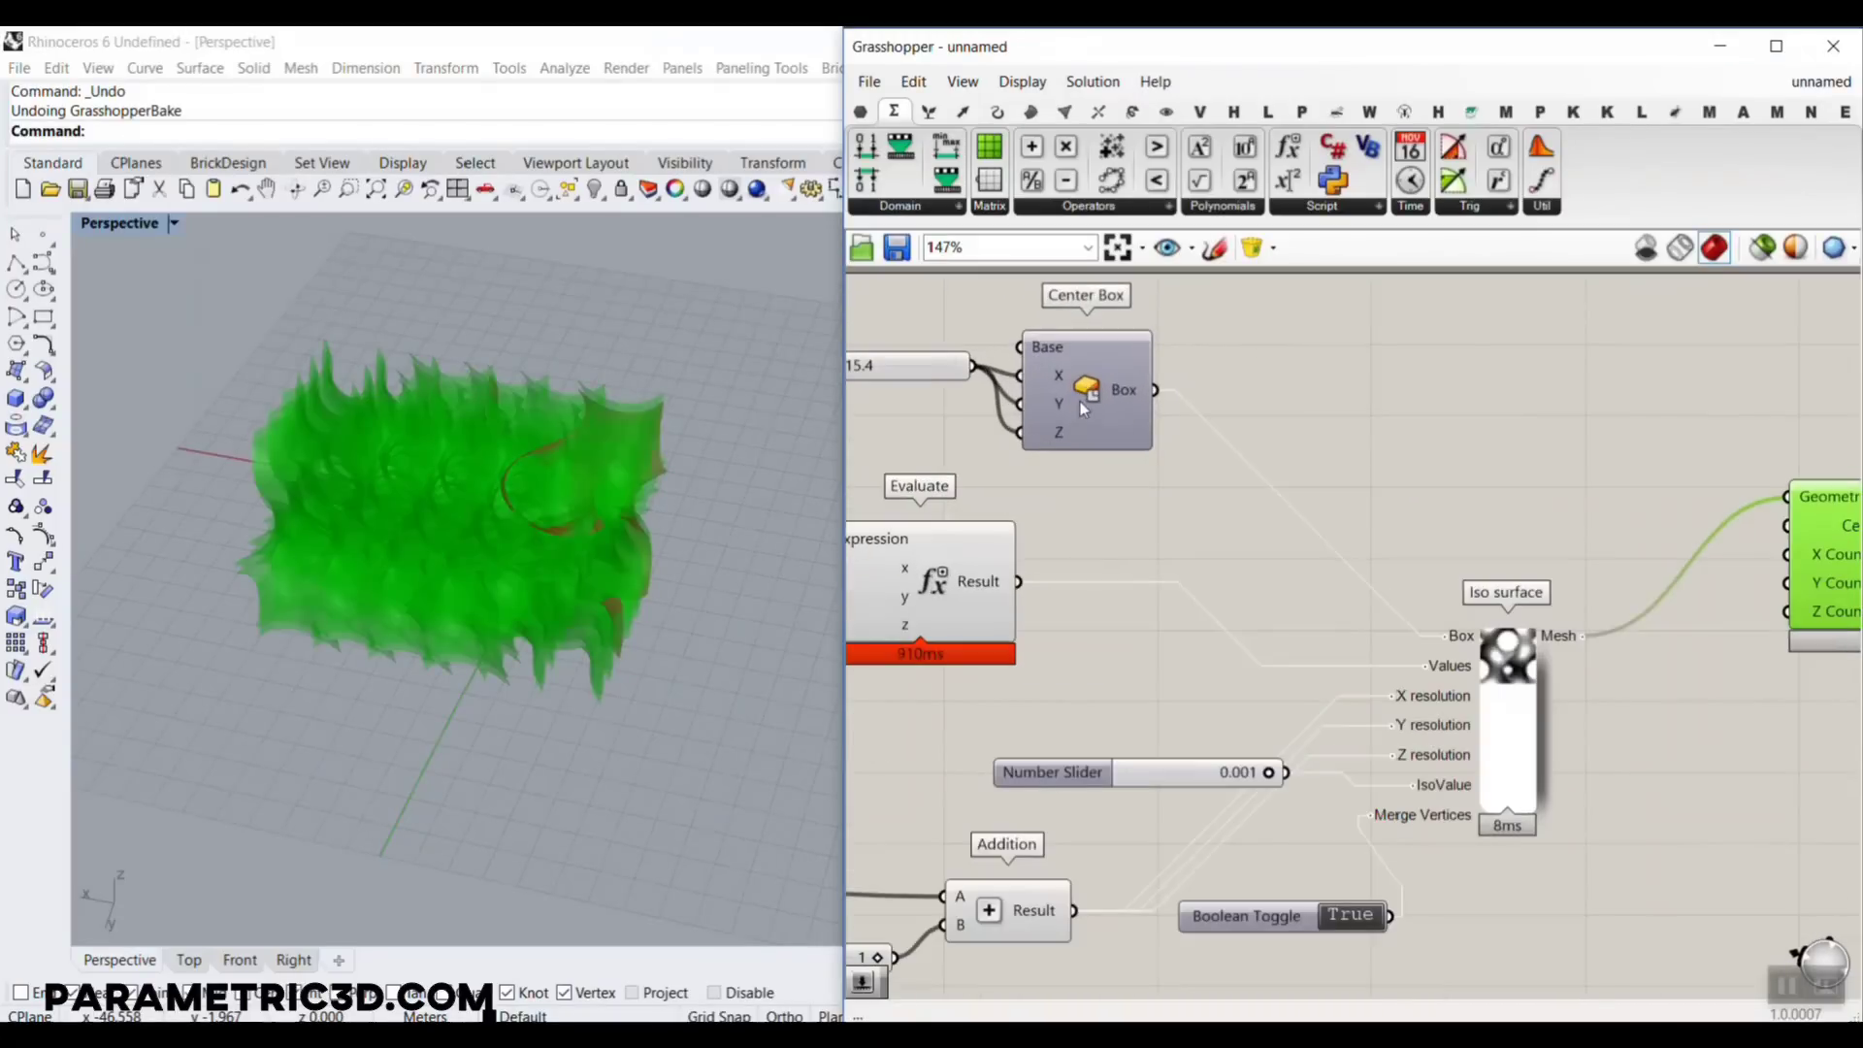
left_click(1167, 401)
scroll(1167, 401, "down", 1)
left_click_drag(1154, 388, 1698, 503)
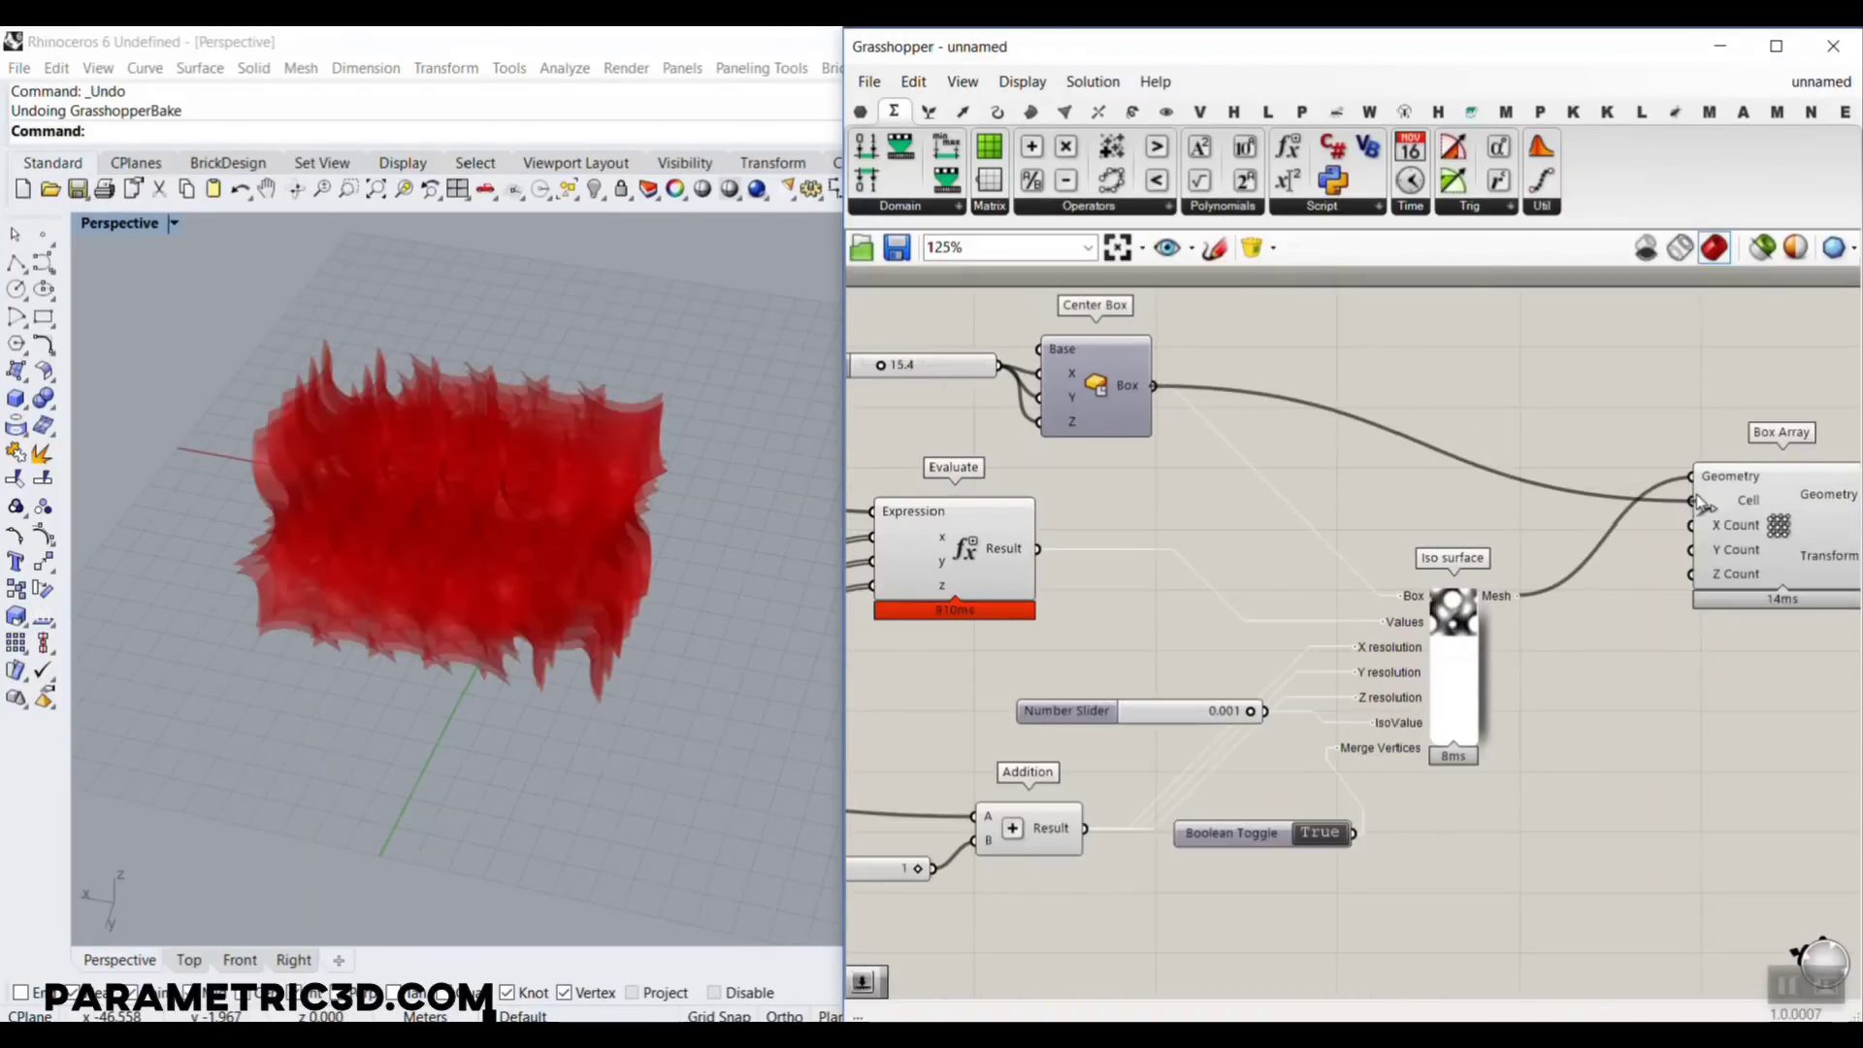
scroll(609, 537, "down", 5)
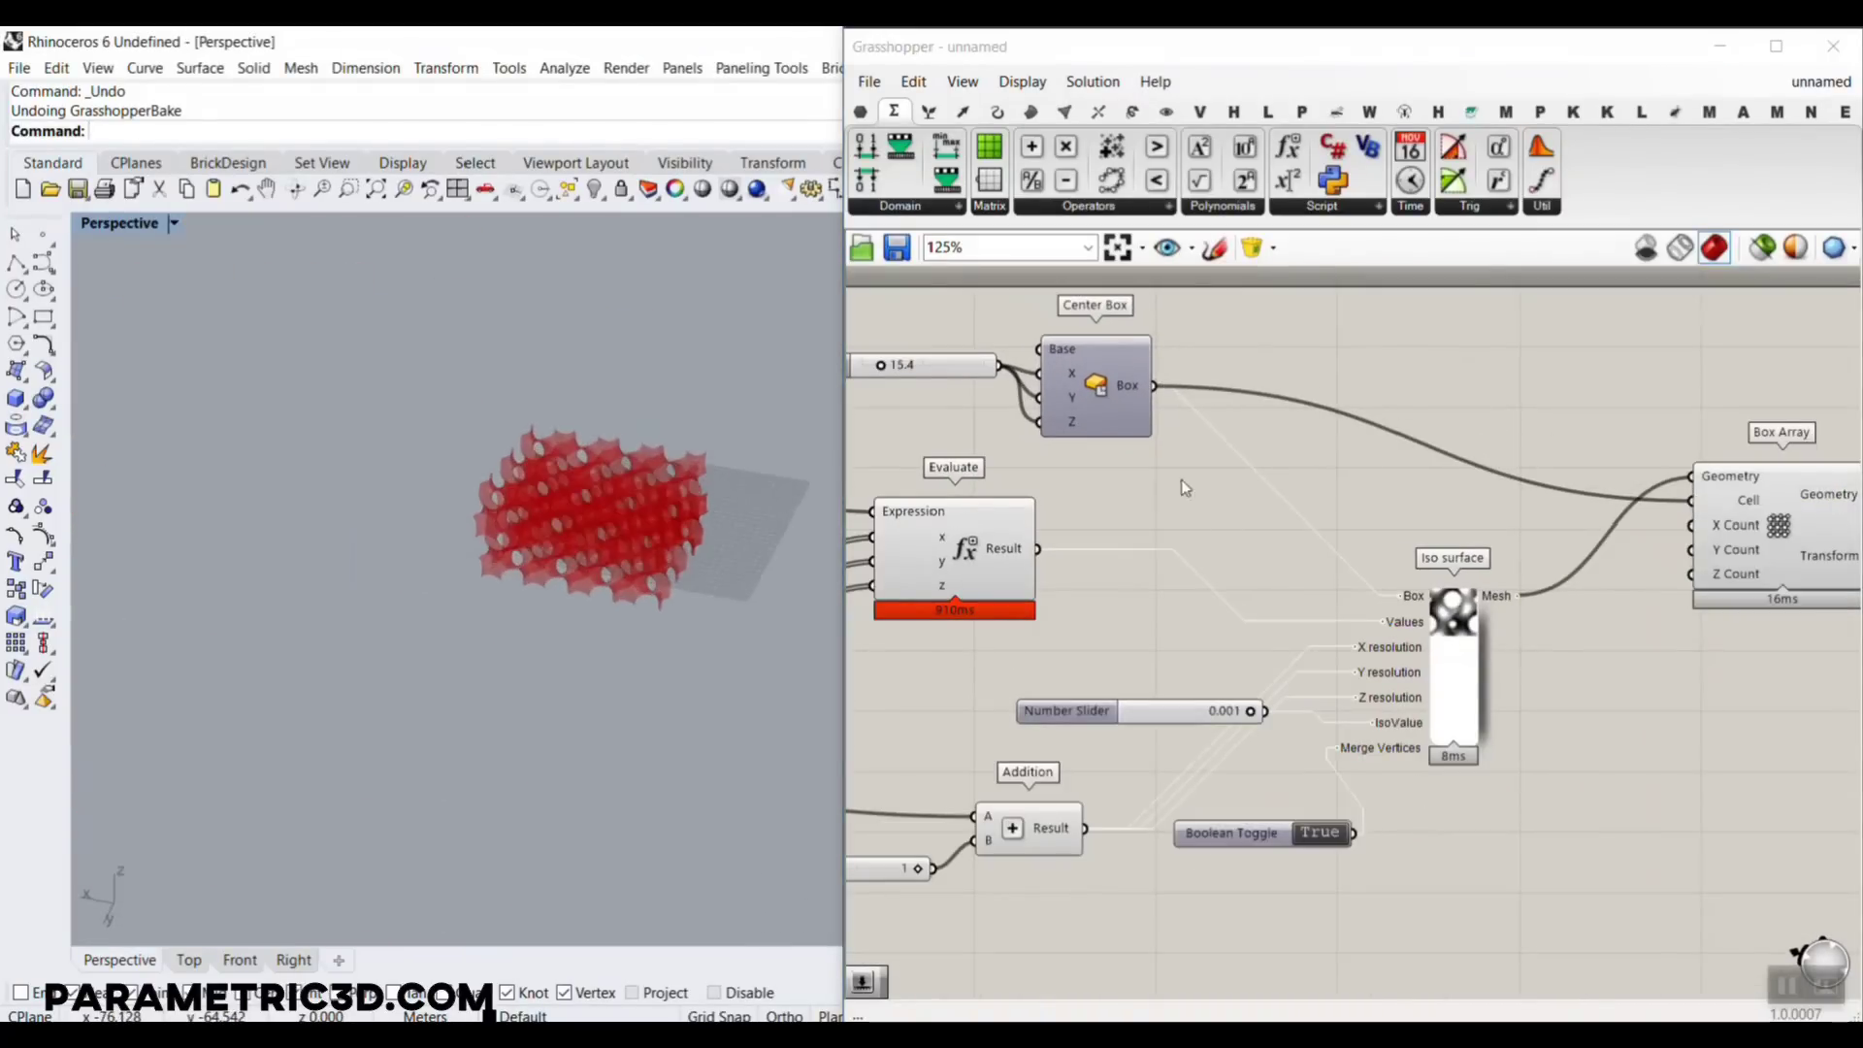
Add an integer Number Slider ranging from 1 to 8 next to Box Array's count inputs
right_click_drag(1785, 565, 1406, 691)
left_click(1407, 691)
scroll(1382, 628, "up", 3)
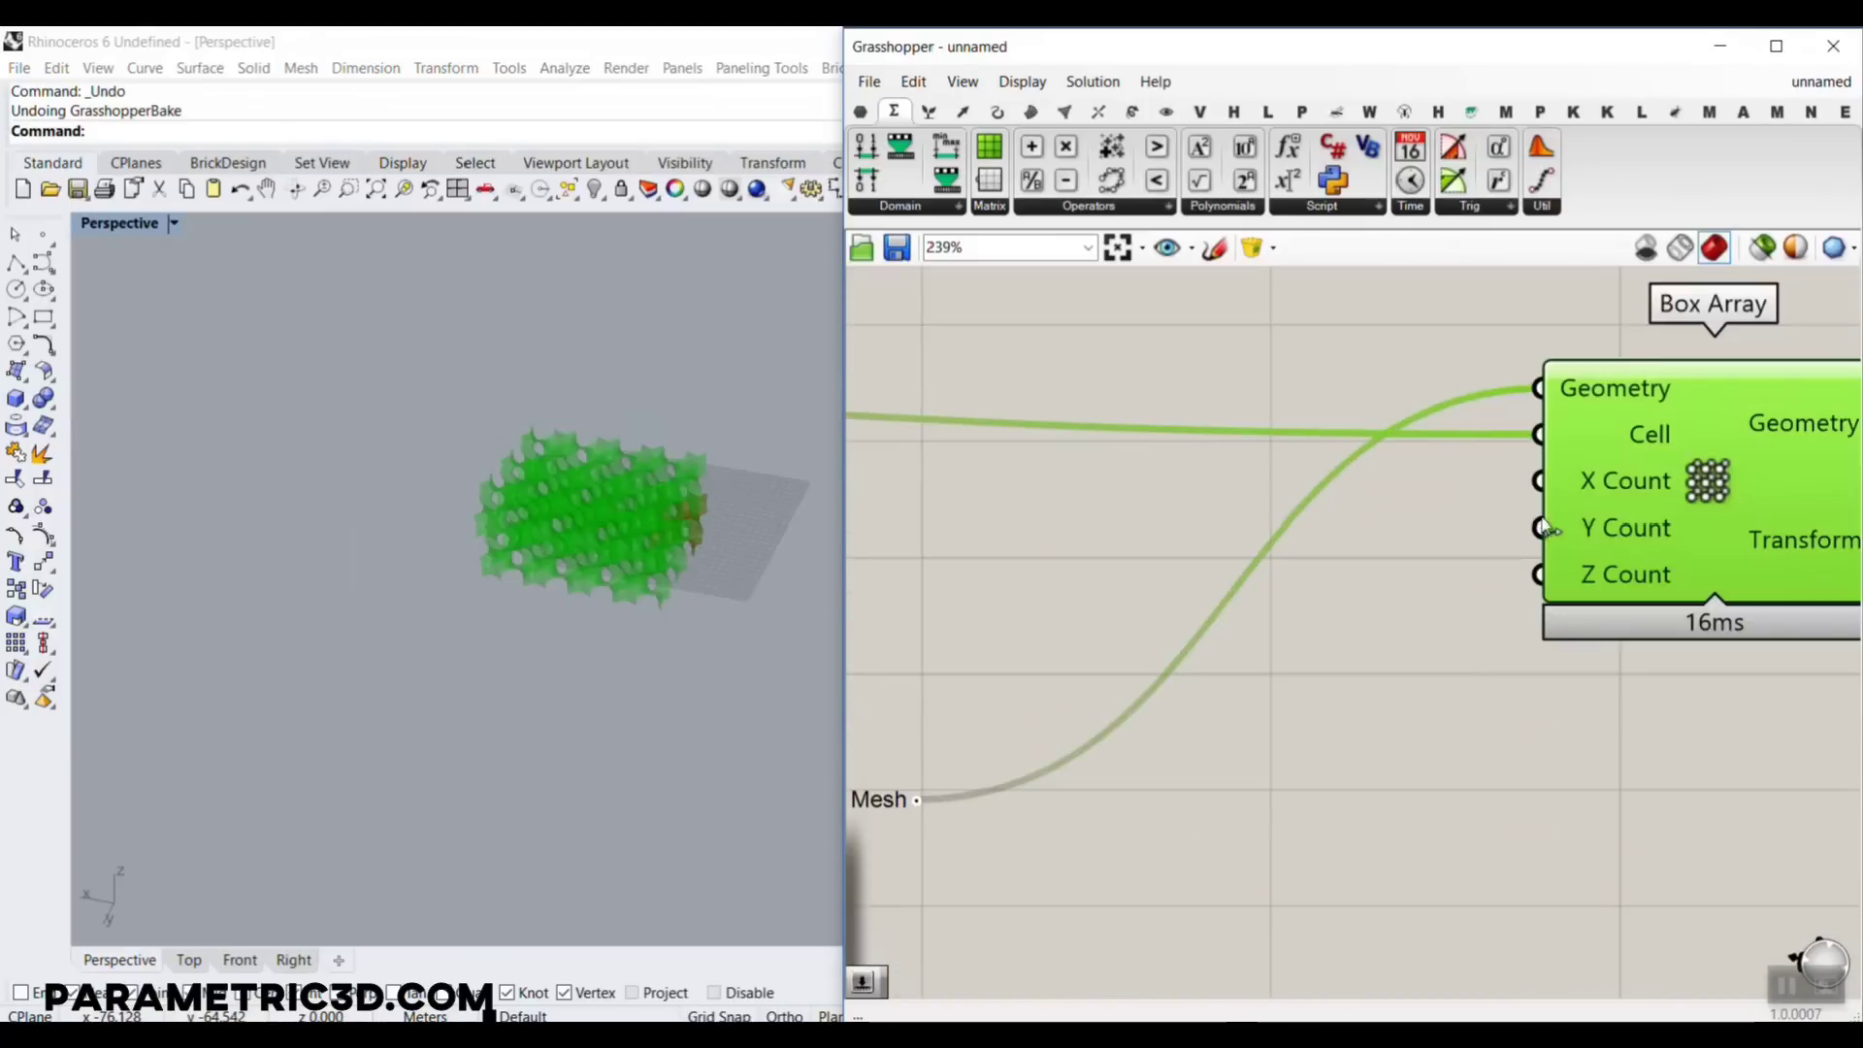
left_click(1312, 531)
double_click(1311, 532)
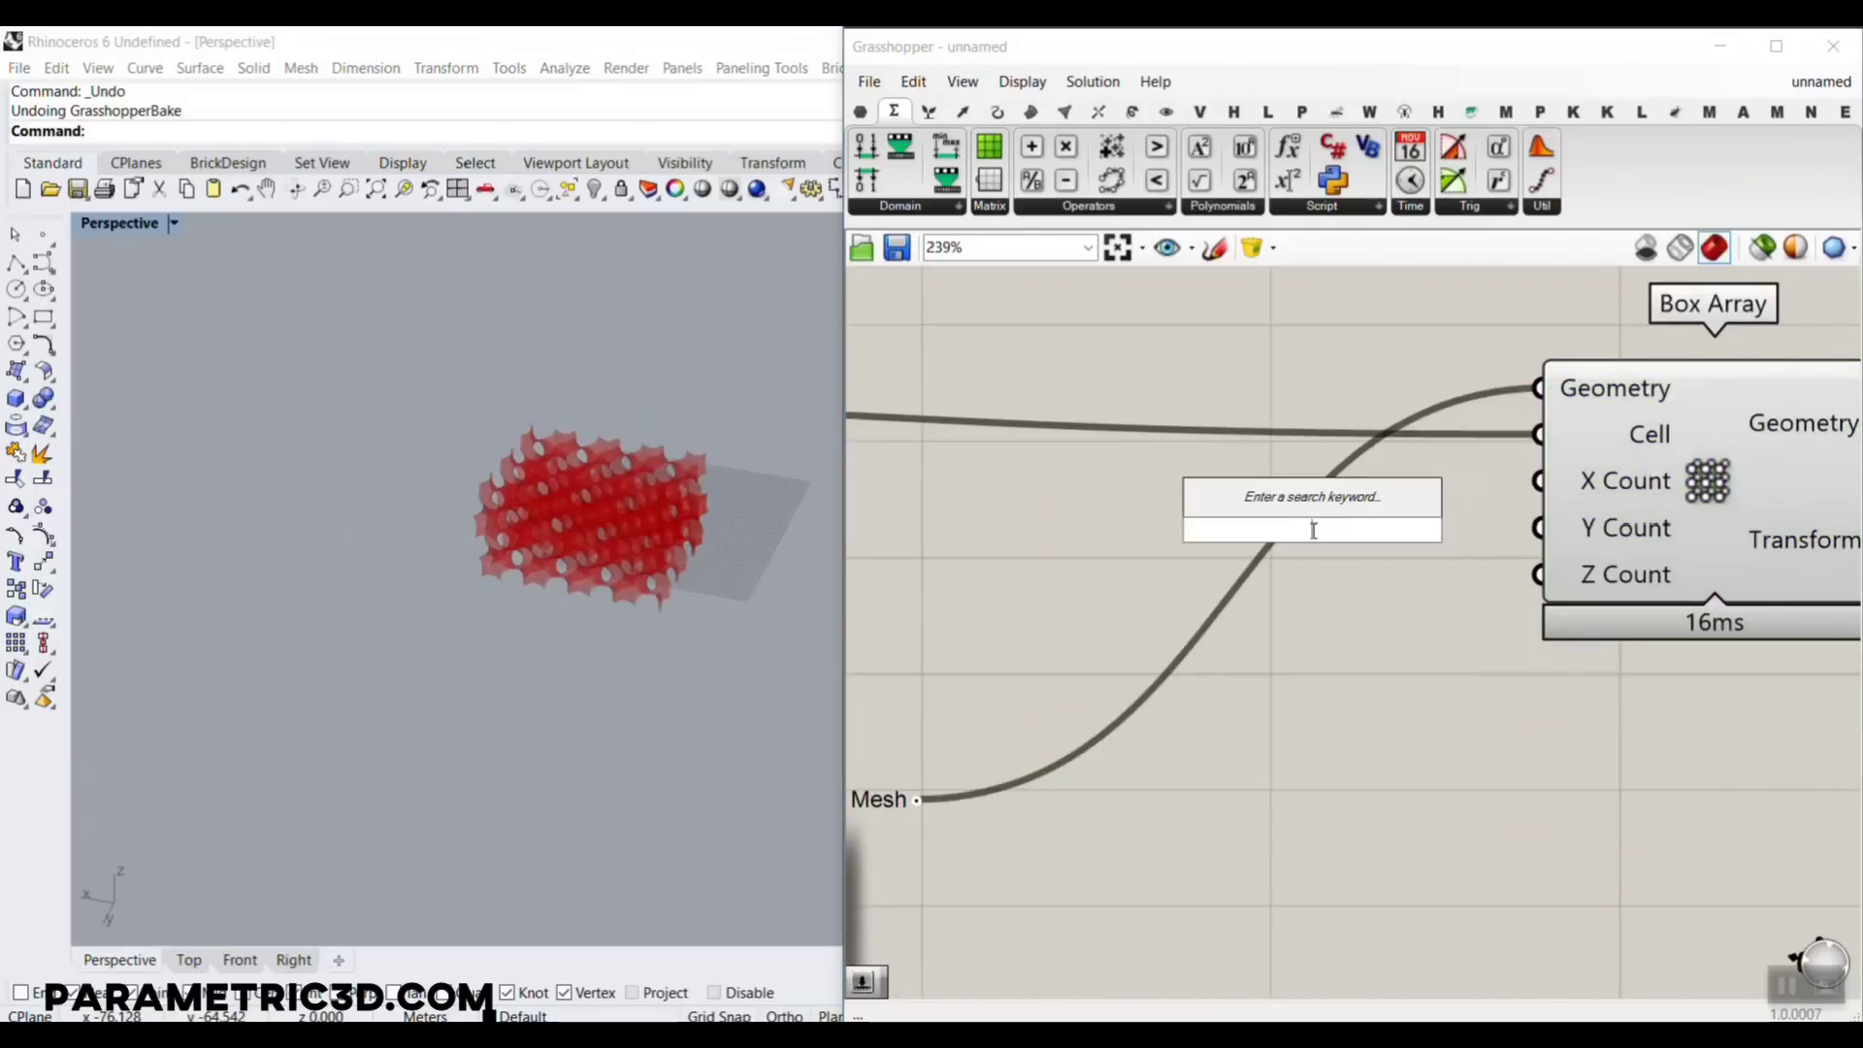
type("1..8")
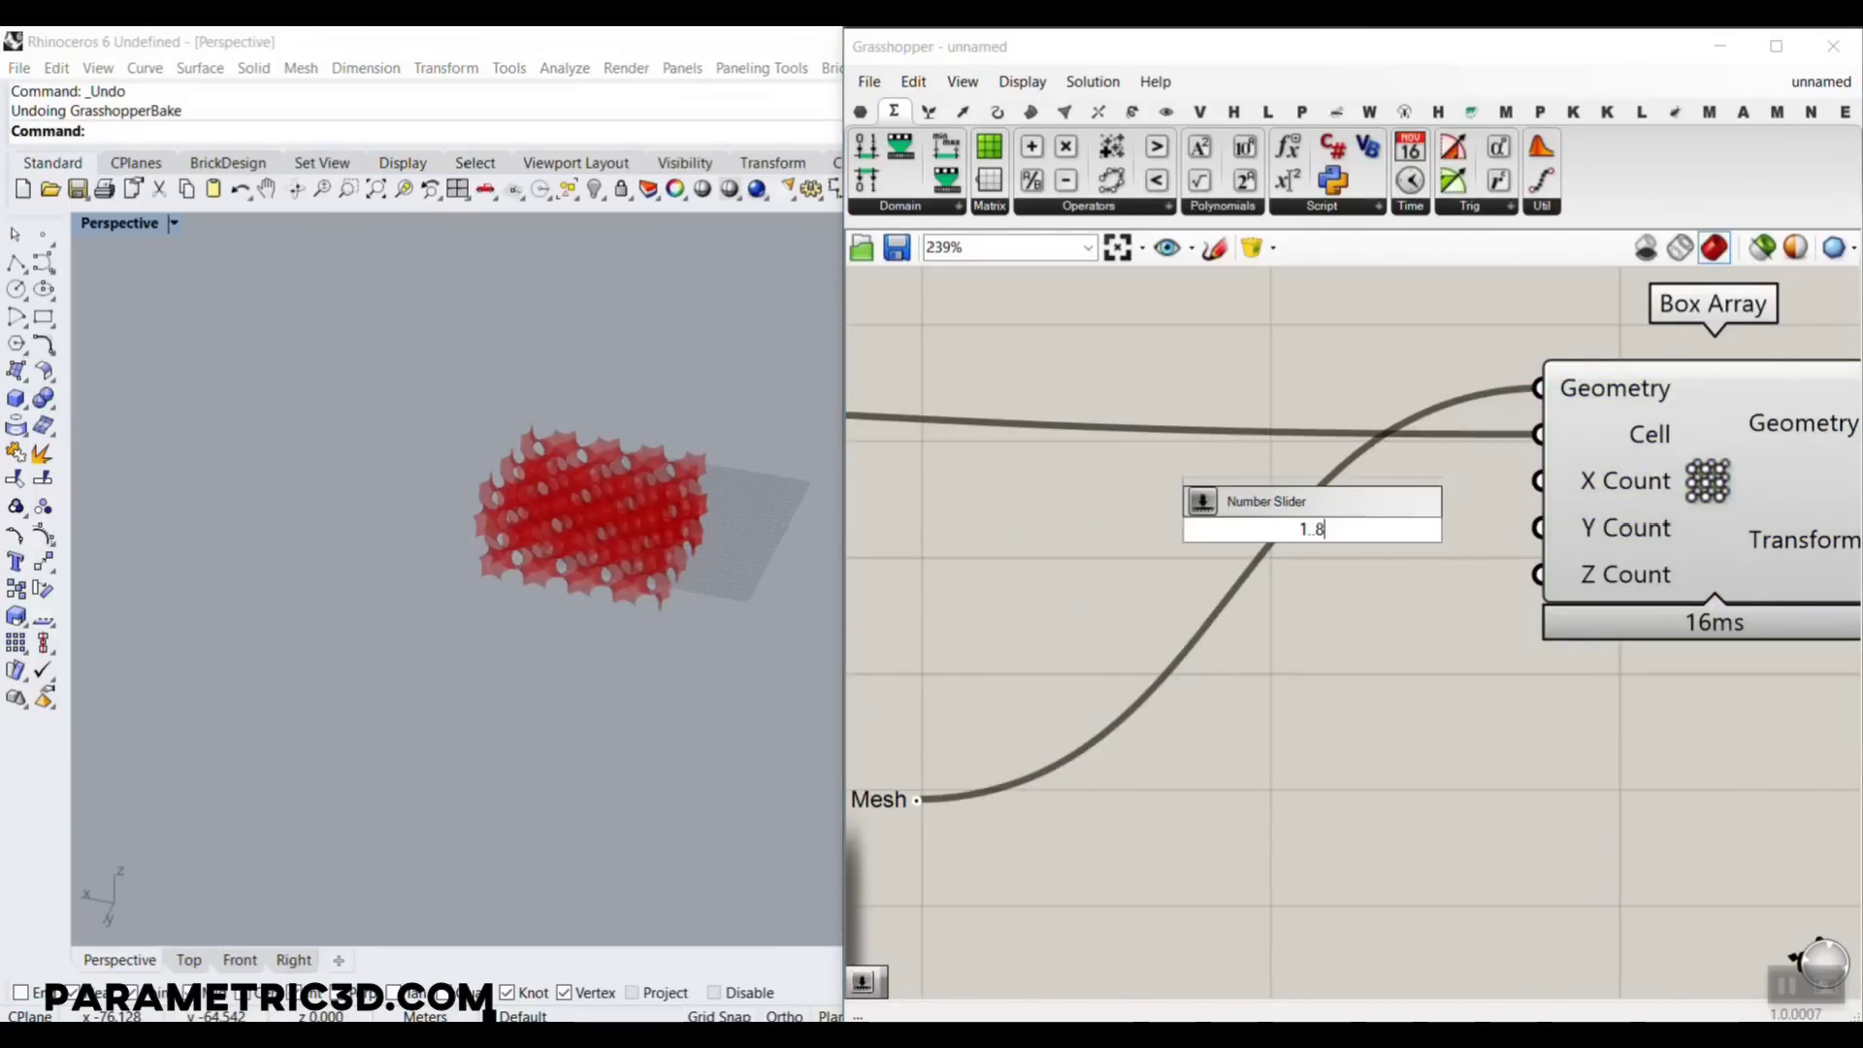
key("Return")
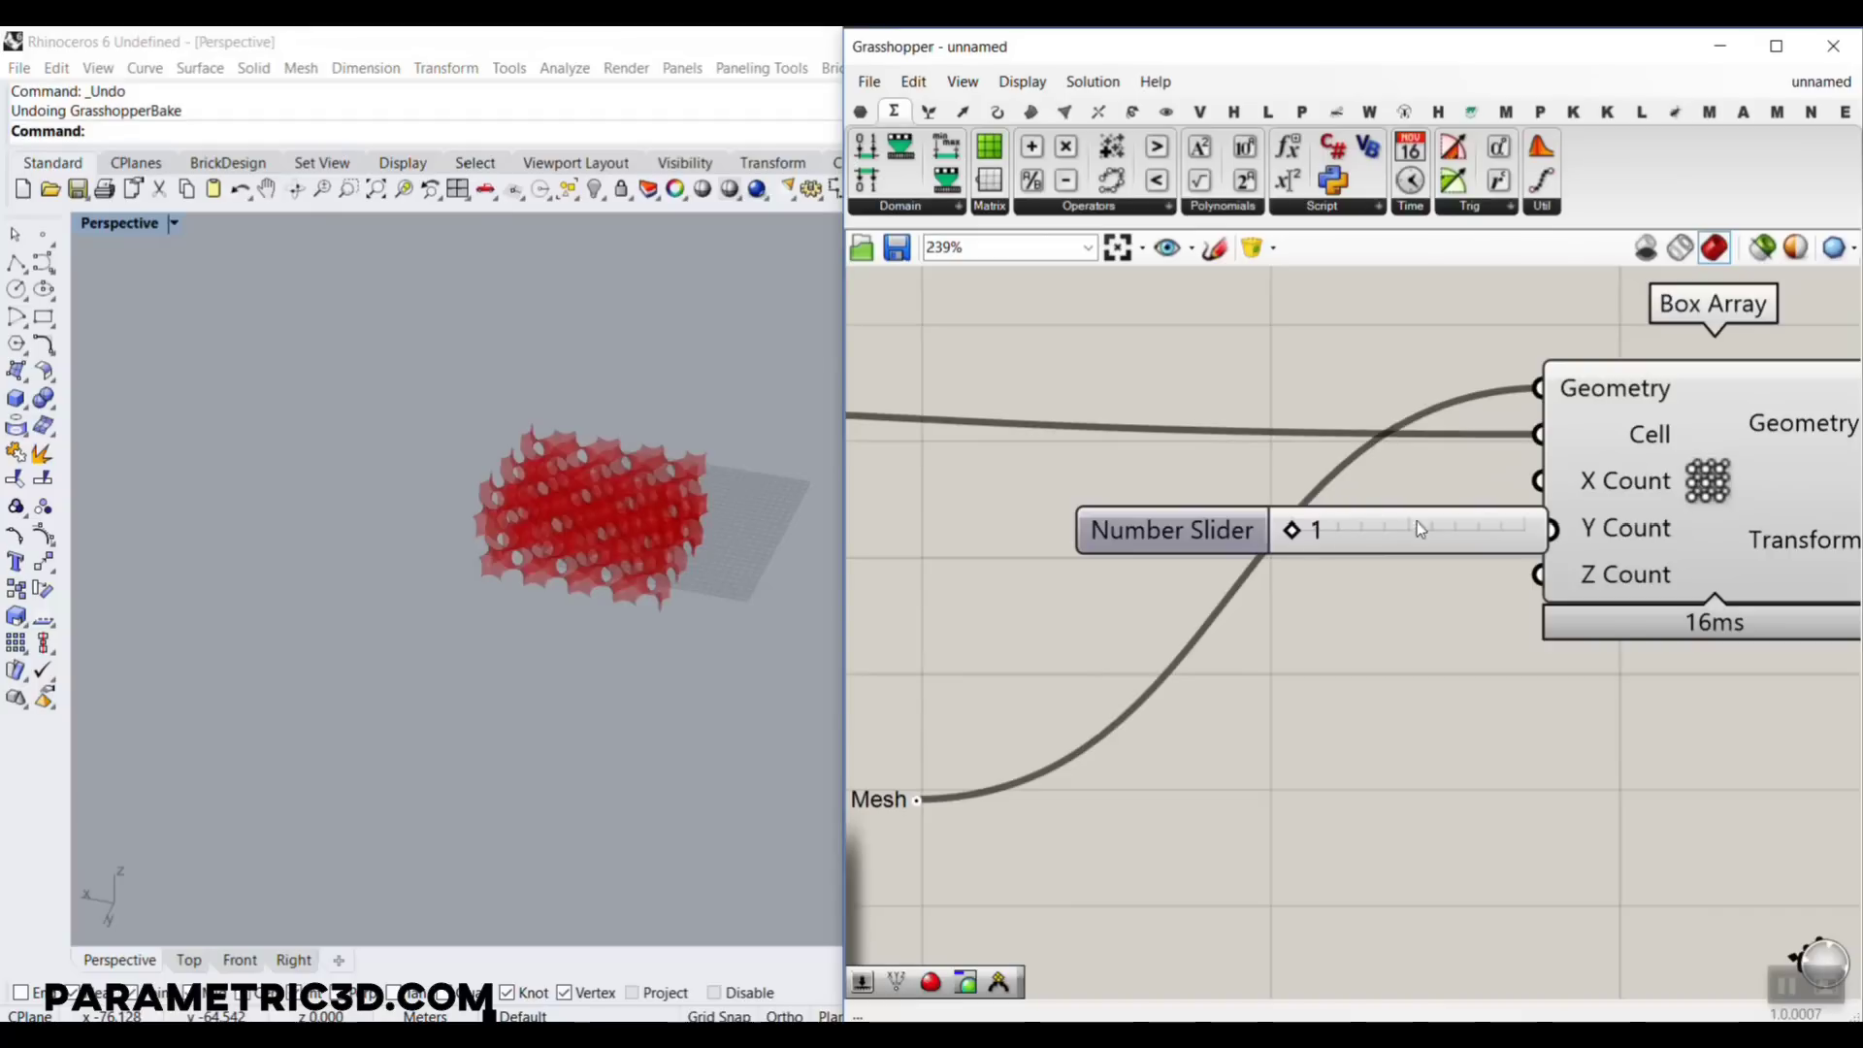
Duplicate the count slider twice and connect the three sliders to Box Array's X Count, Y Count and Z Count inputs
left_click_drag(1416, 527, 1376, 568)
key("ctrl+c")
key("ctrl+v")
key("ctrl+v")
left_click_drag(1465, 520, 1538, 481)
left_click_drag(1452, 576, 1538, 527)
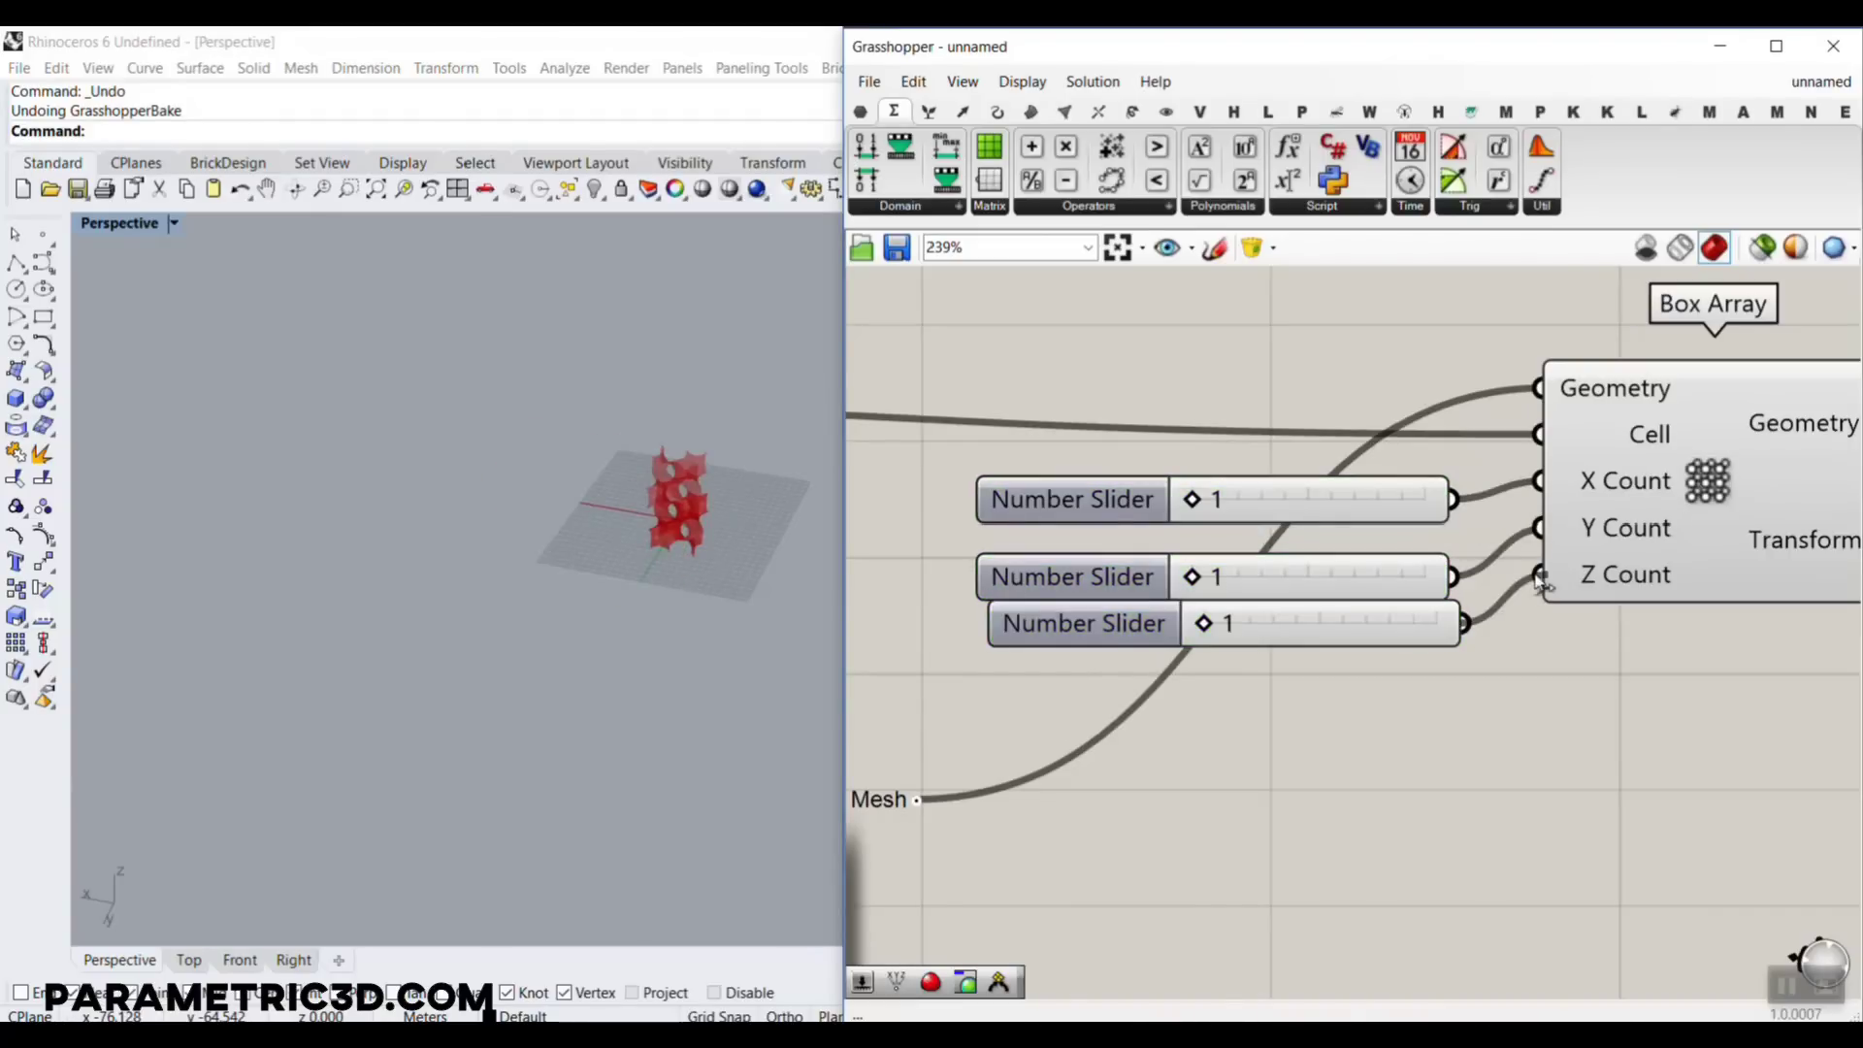
Set the Box Array sliders to 4 for X Count, 2 for Y Count and 2 for Z Count
scroll(615, 556, "up", 5)
left_click_drag(1193, 497, 1291, 499)
scroll(627, 528, "down", 6)
right_click_drag(628, 528, 614, 640)
left_click_drag(1192, 576, 1272, 629)
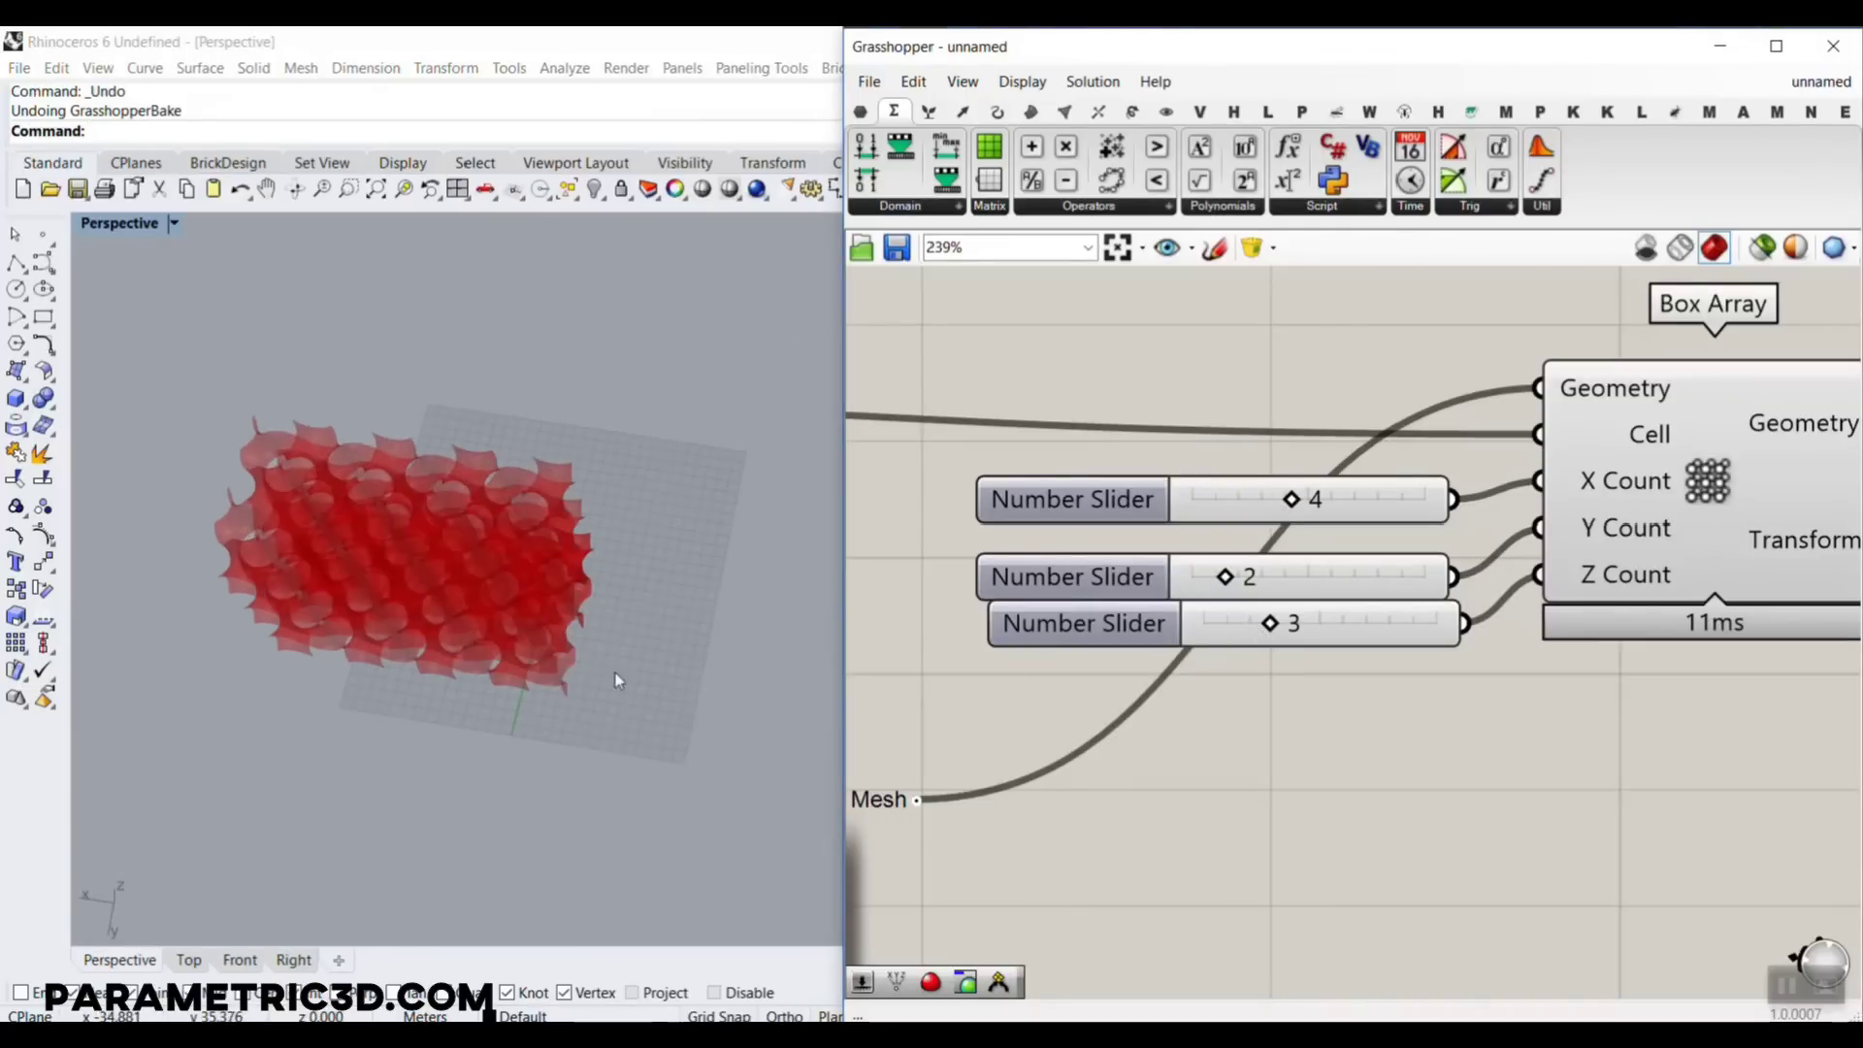
right_click_drag(615, 677, 524, 431)
scroll(524, 431, "up", 3)
left_click_drag(1268, 625, 1239, 626)
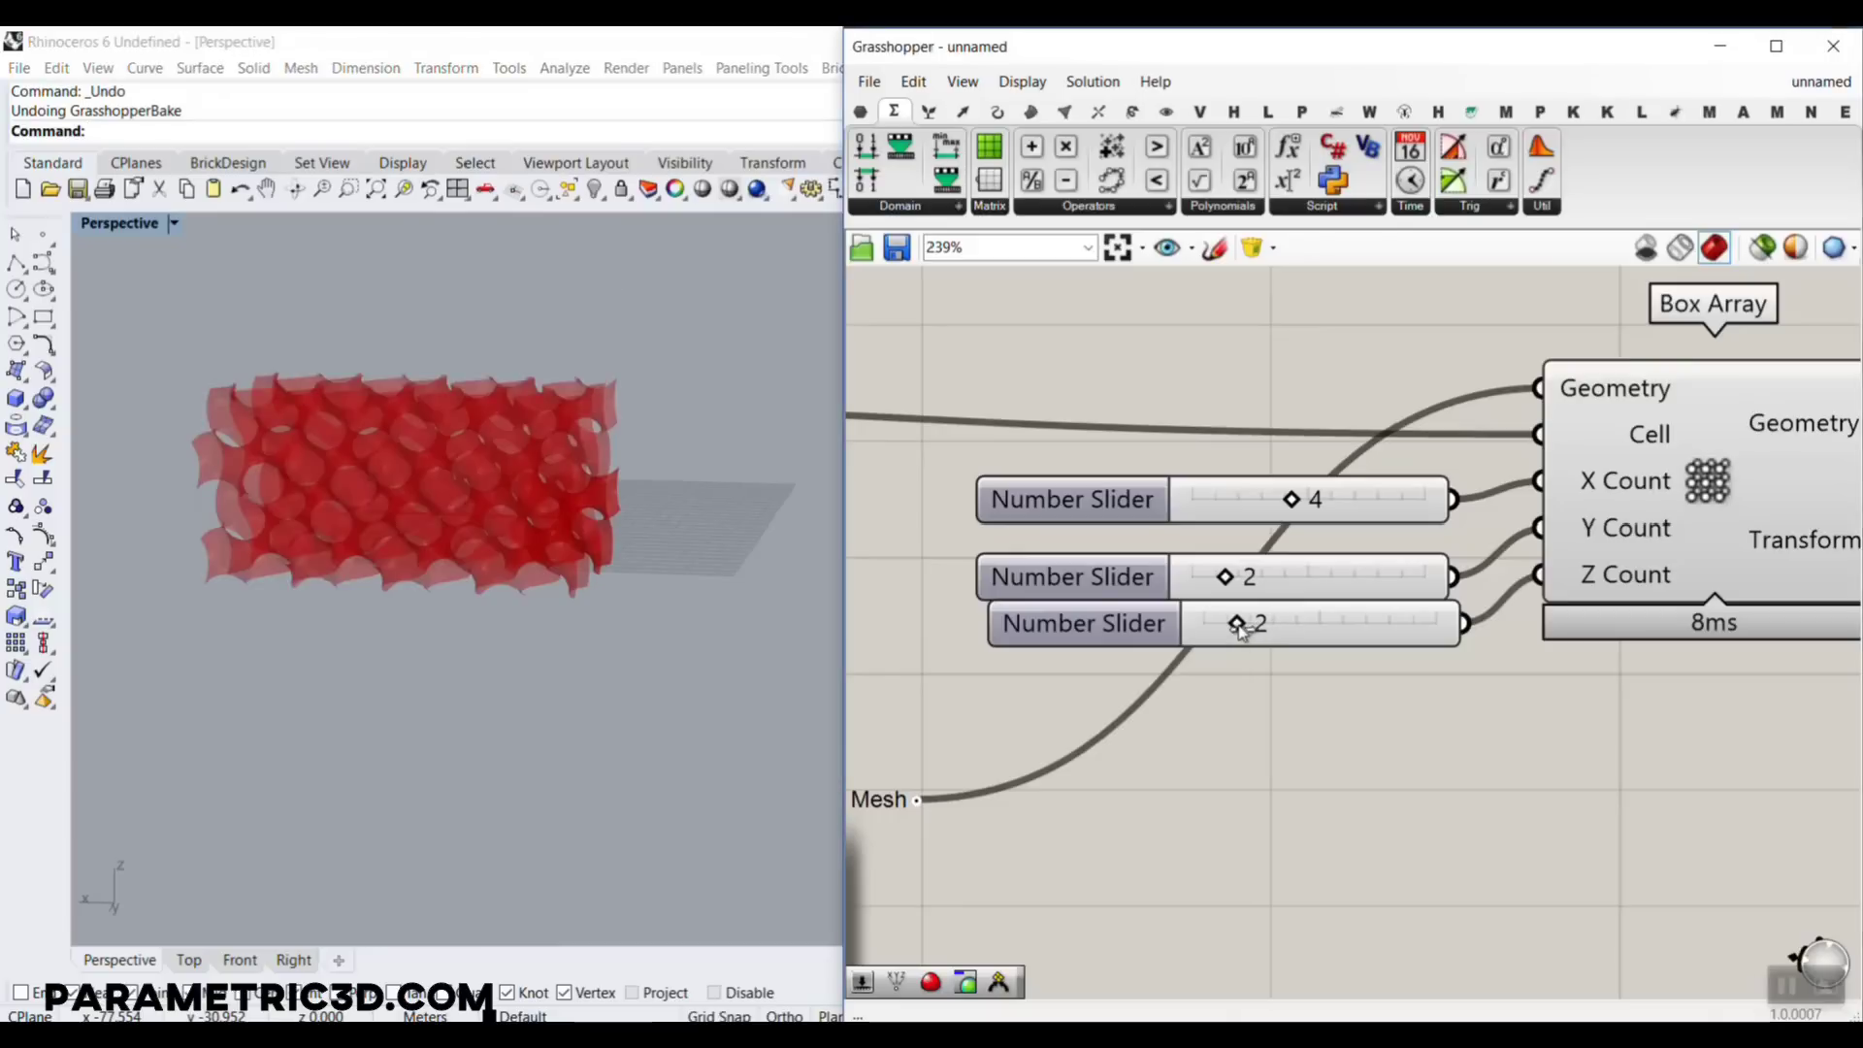
Bake the Geometry output of Box Array into the Rhino model
scroll(1448, 533, "down", 2)
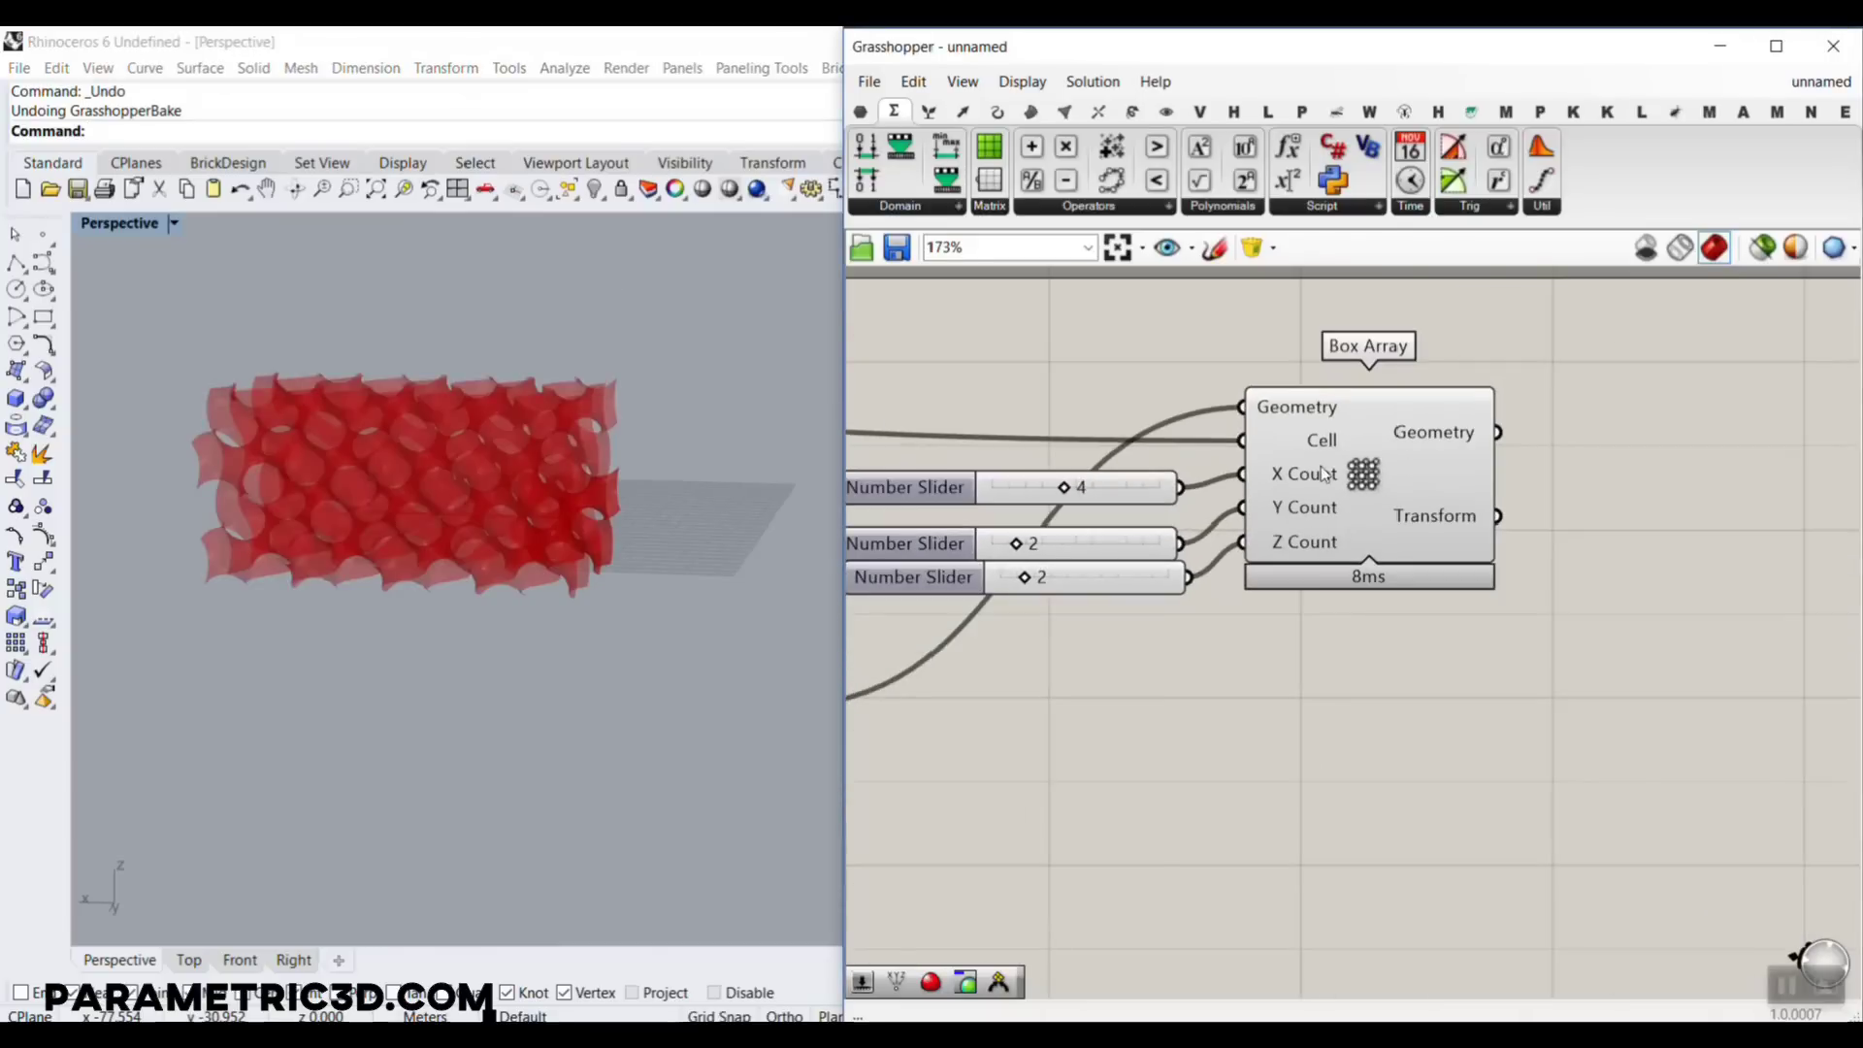
right_click(1448, 425)
left_click(1499, 505)
left_click(1501, 679)
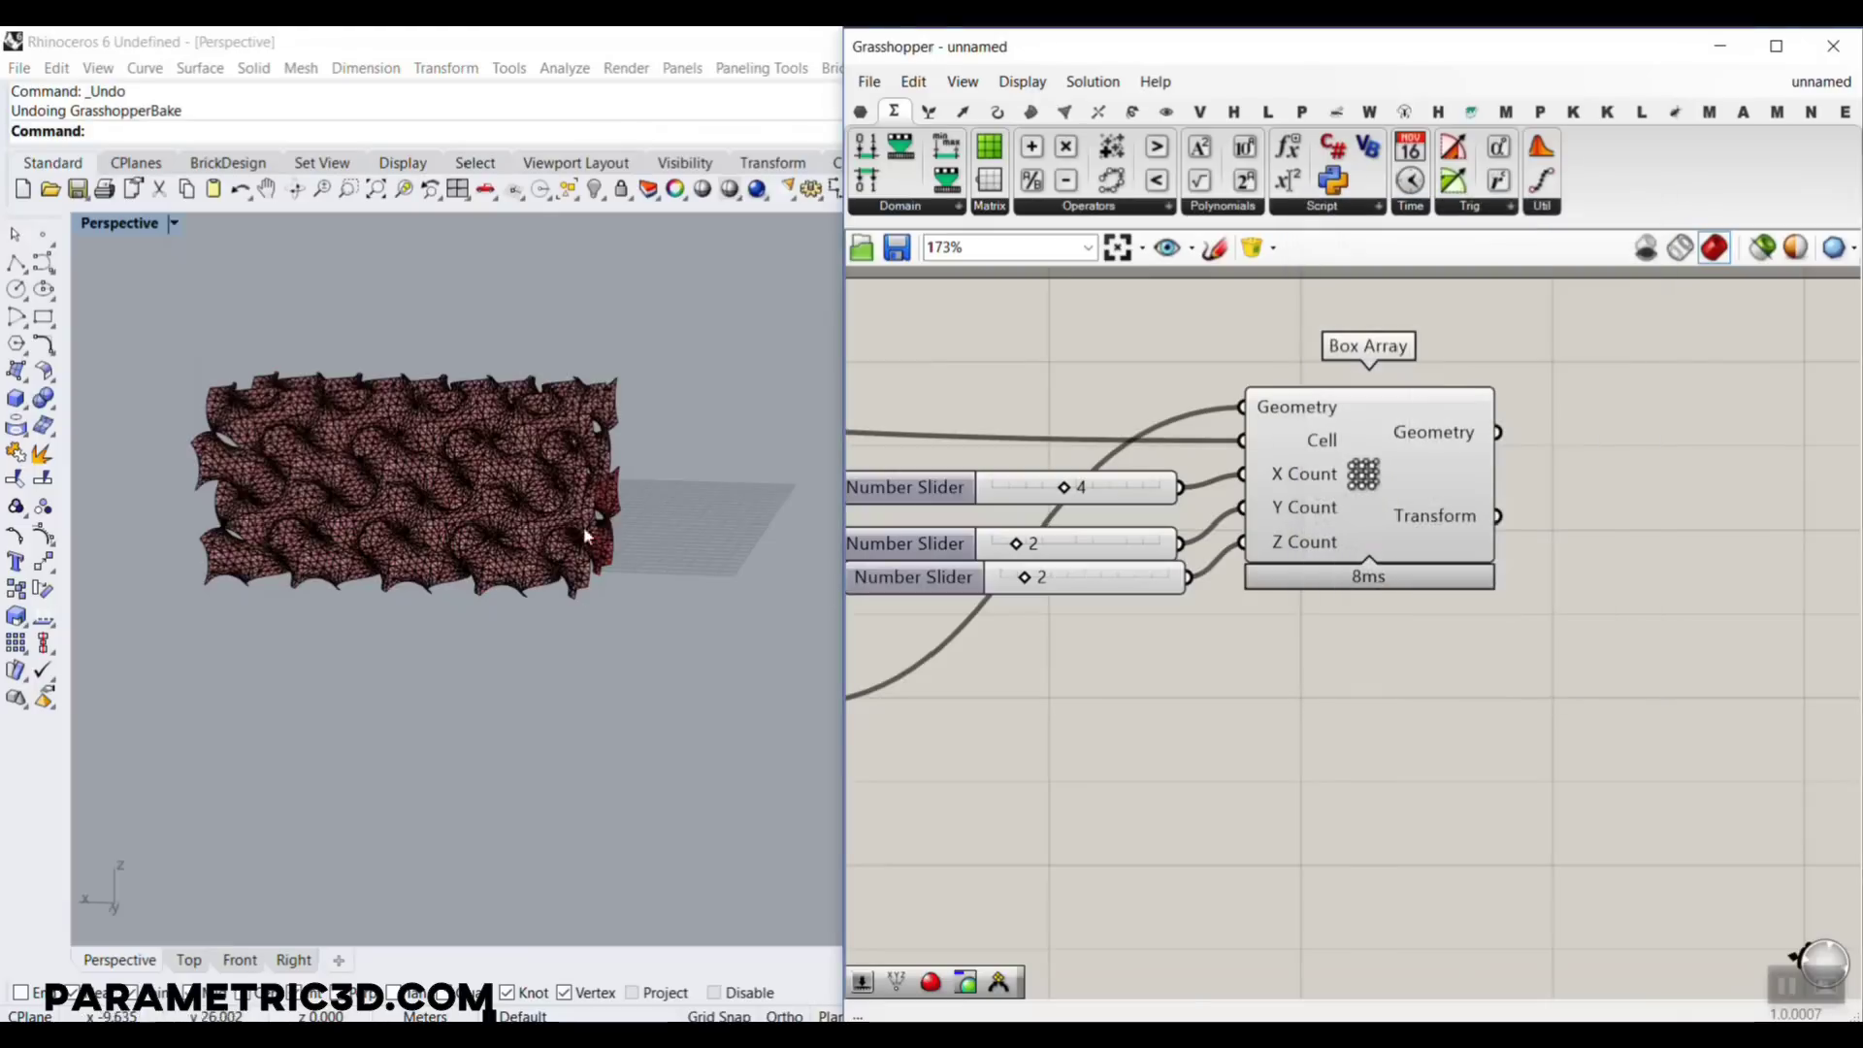
Examine the baked gyroid array up close, checking how the meshes of neighbouring cells join
scroll(448, 464, "up", 12)
left_click(466, 503)
scroll(564, 495, "down", 8)
left_click(527, 733)
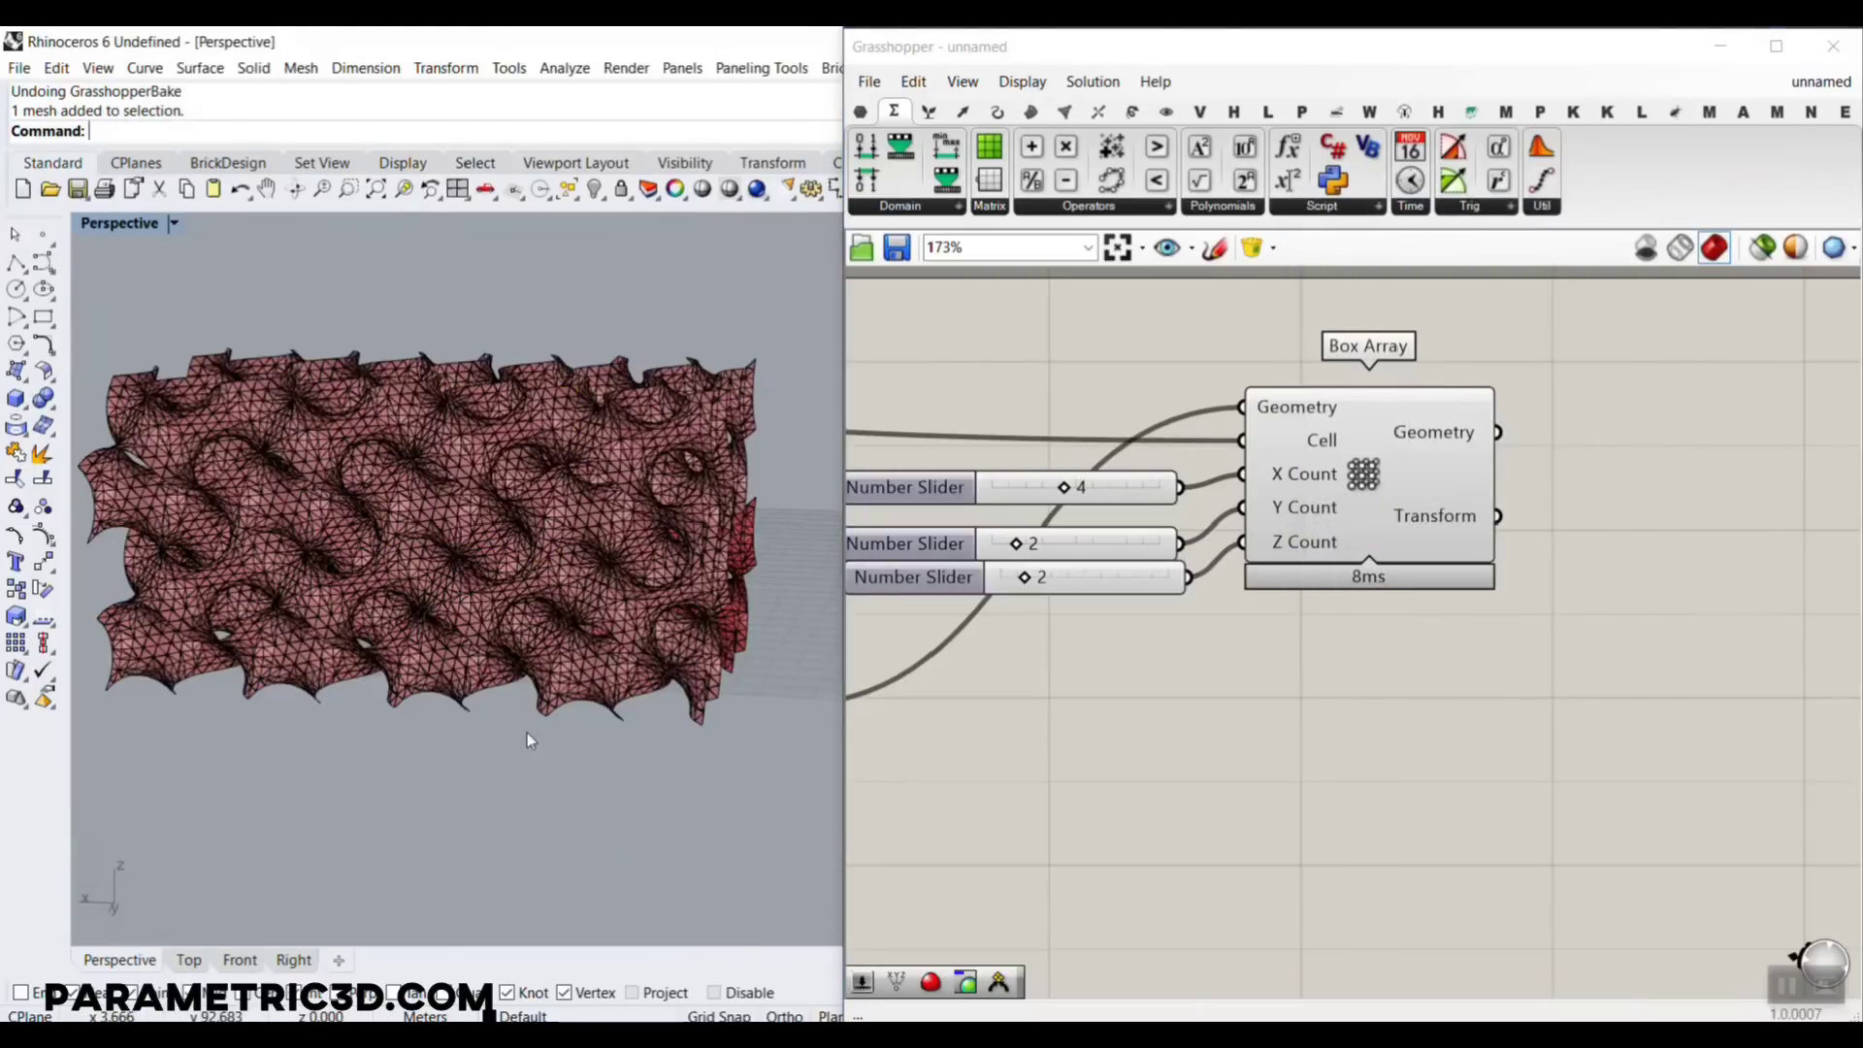
scroll(442, 648, "down", 2)
right_click_drag(442, 648, 440, 807)
scroll(417, 771, "up", 3)
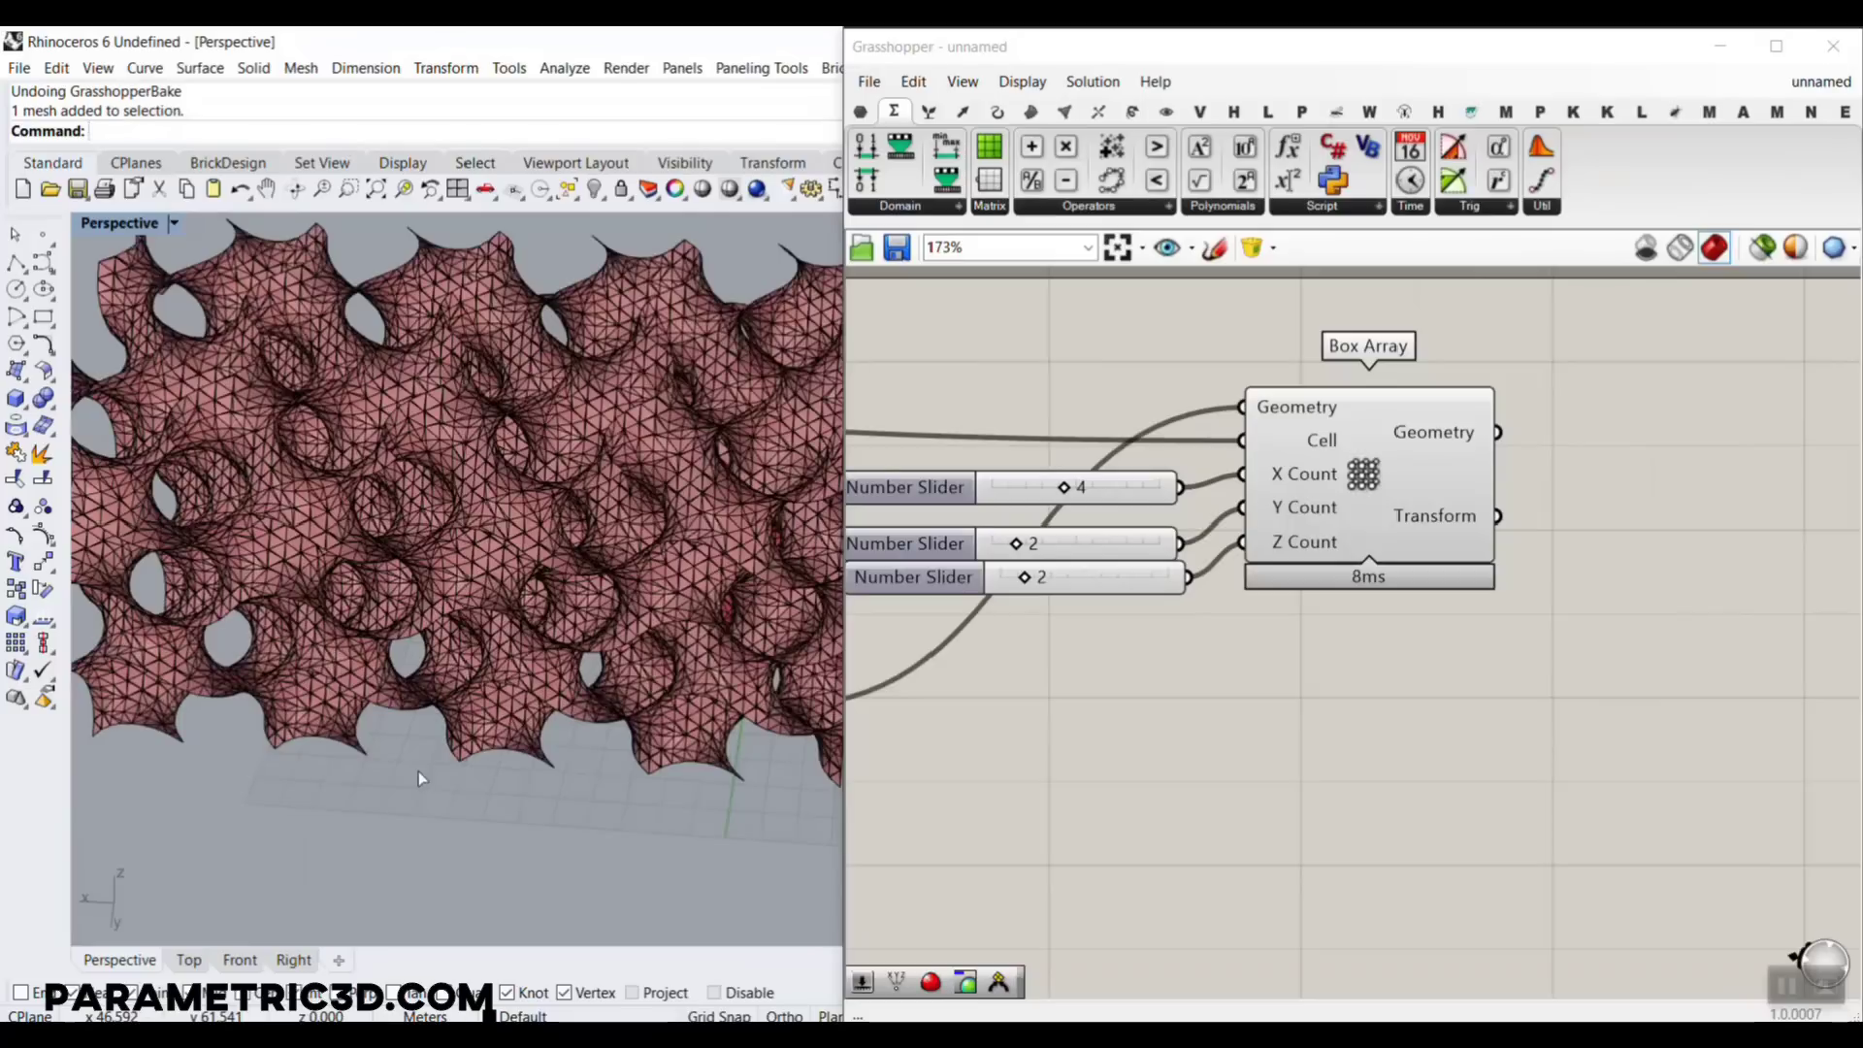
Undo the array bake and add Weaverbird's Join Meshes and Weld, fed by Box Array's Geometry output
key("ctrl+z")
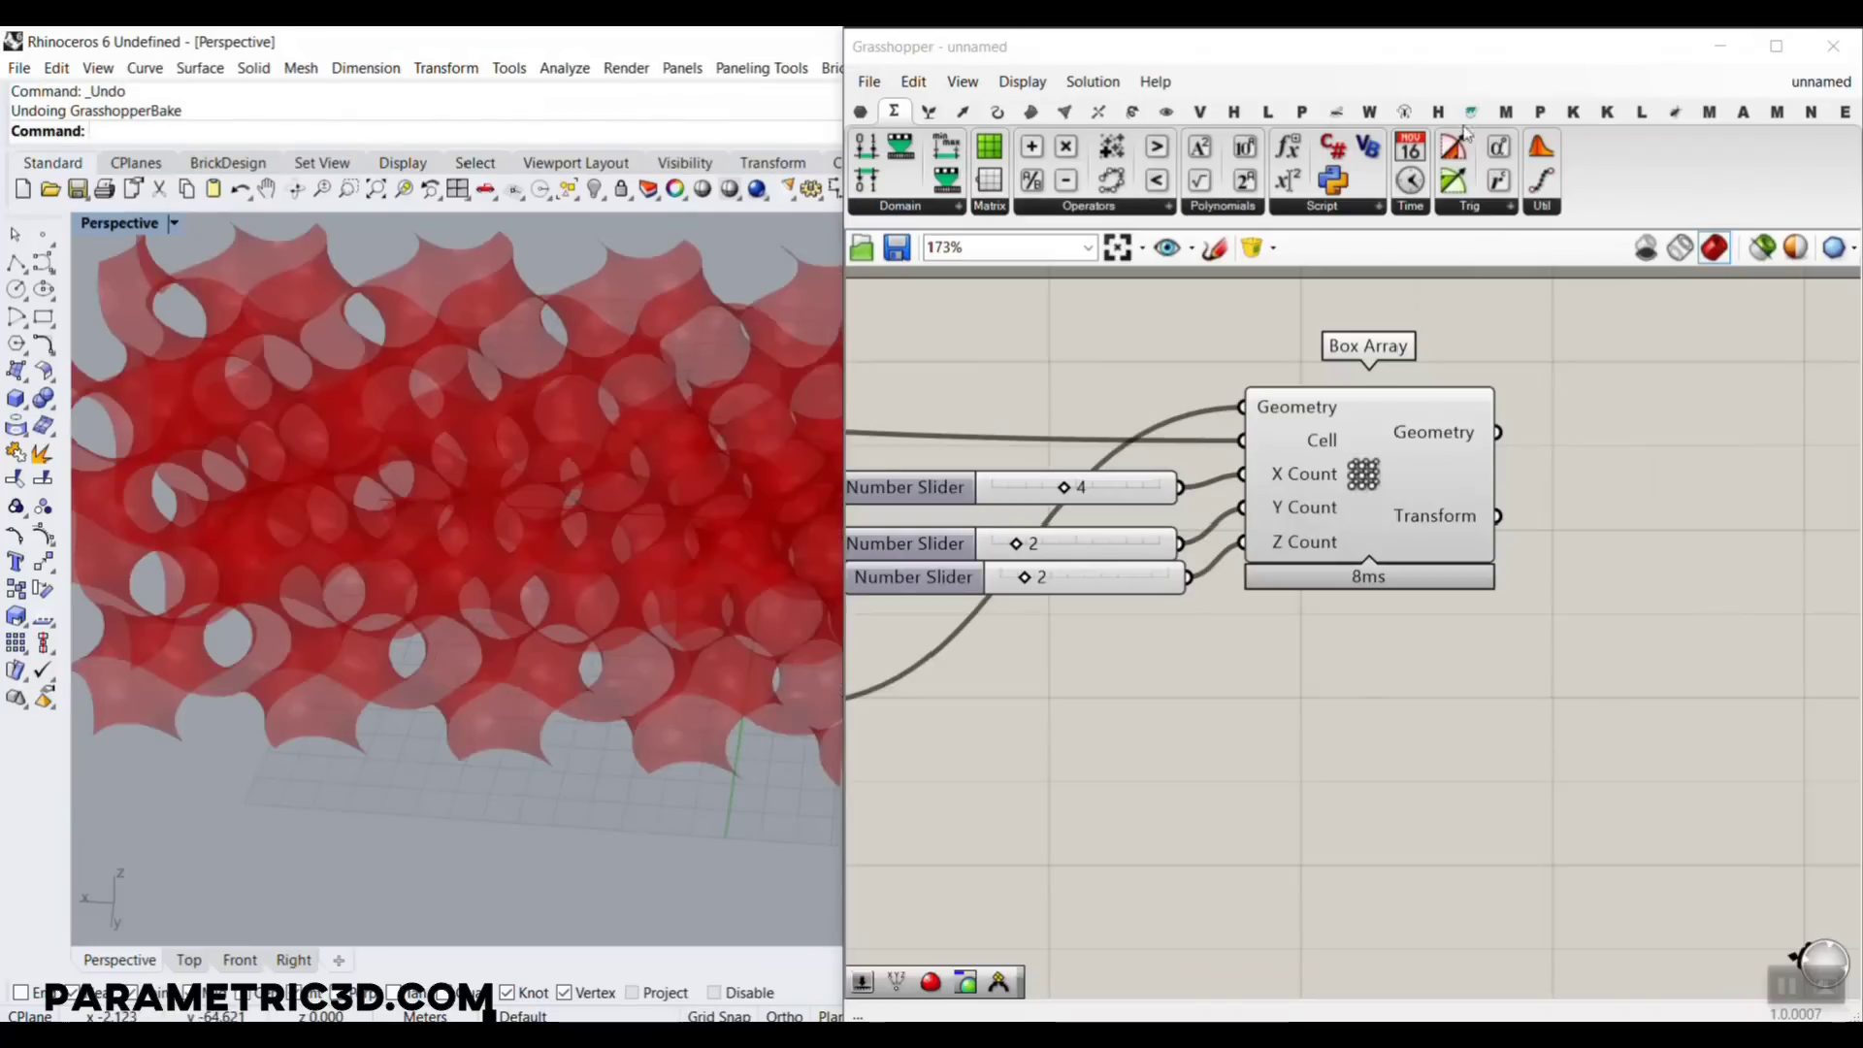
left_click(1369, 111)
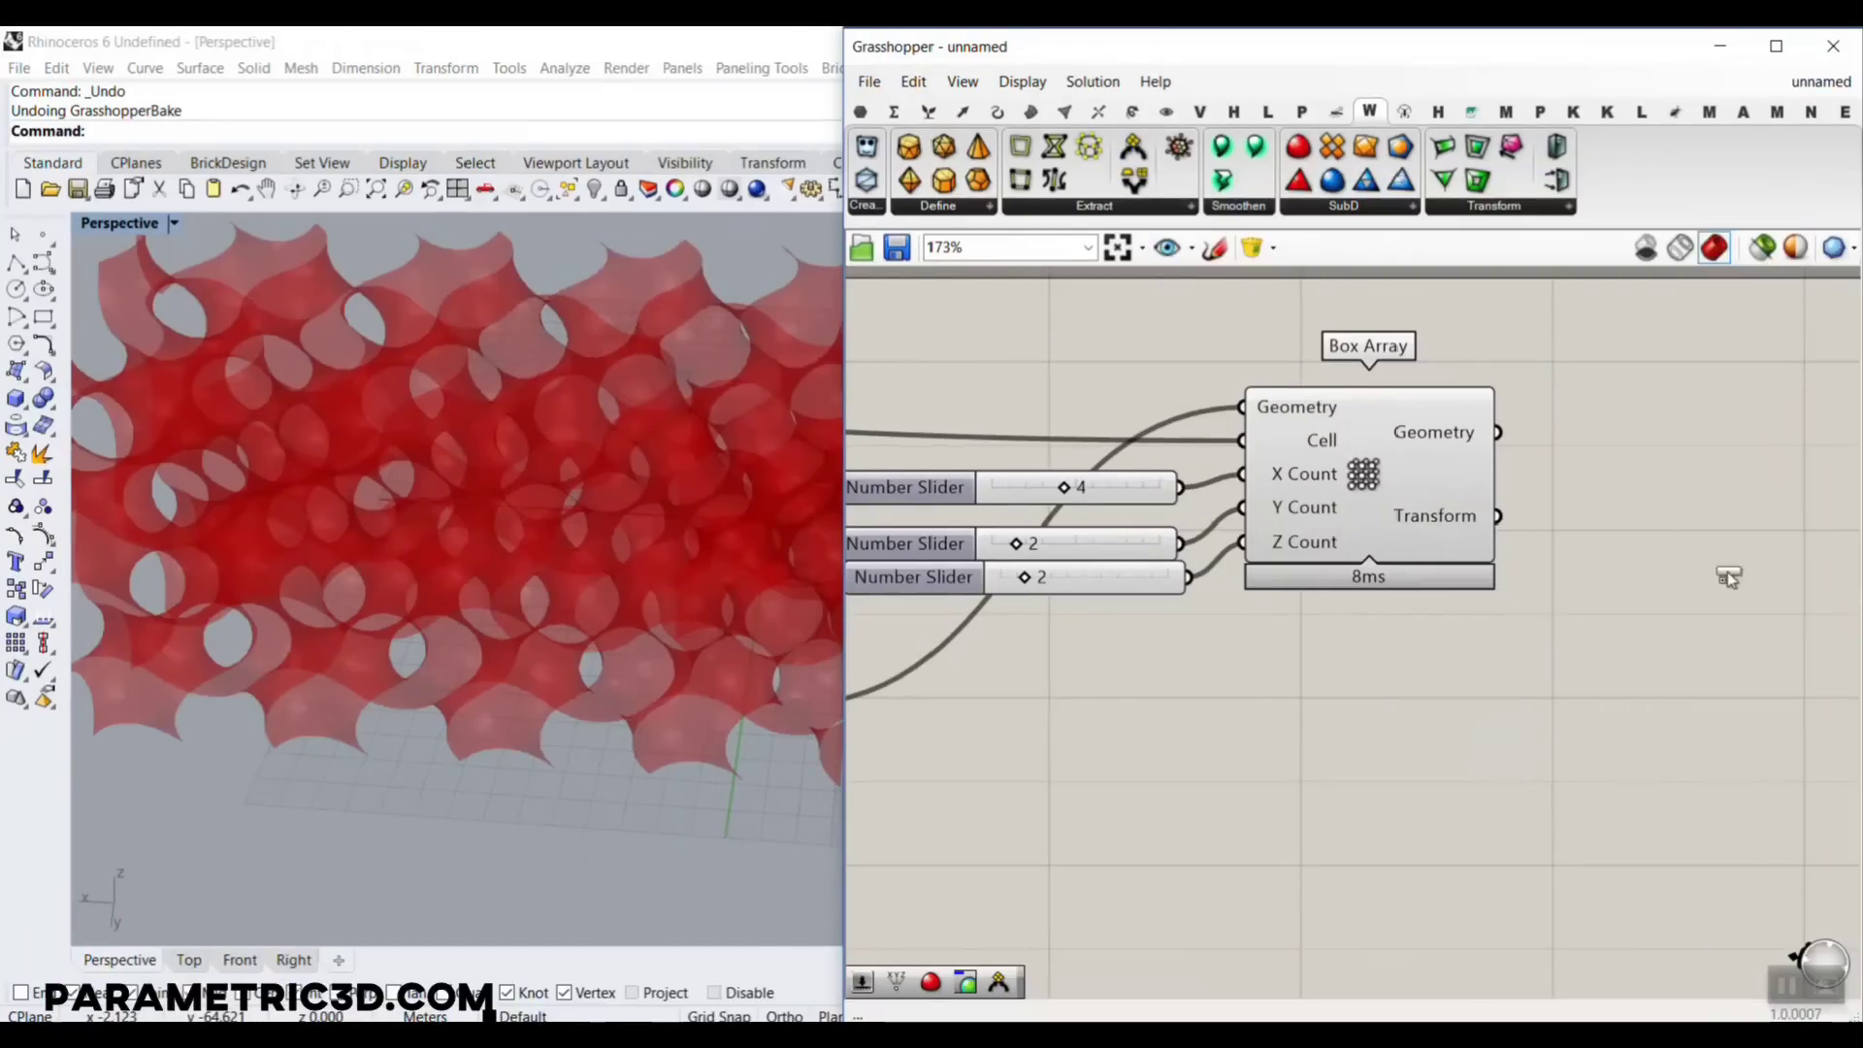
left_click(1726, 572)
right_click_drag(1502, 435, 1359, 389)
left_click_drag(1355, 386, 1485, 503)
scroll(1577, 590, "up", 3)
right_click_drag(1576, 590, 1337, 476)
right_click(1231, 417)
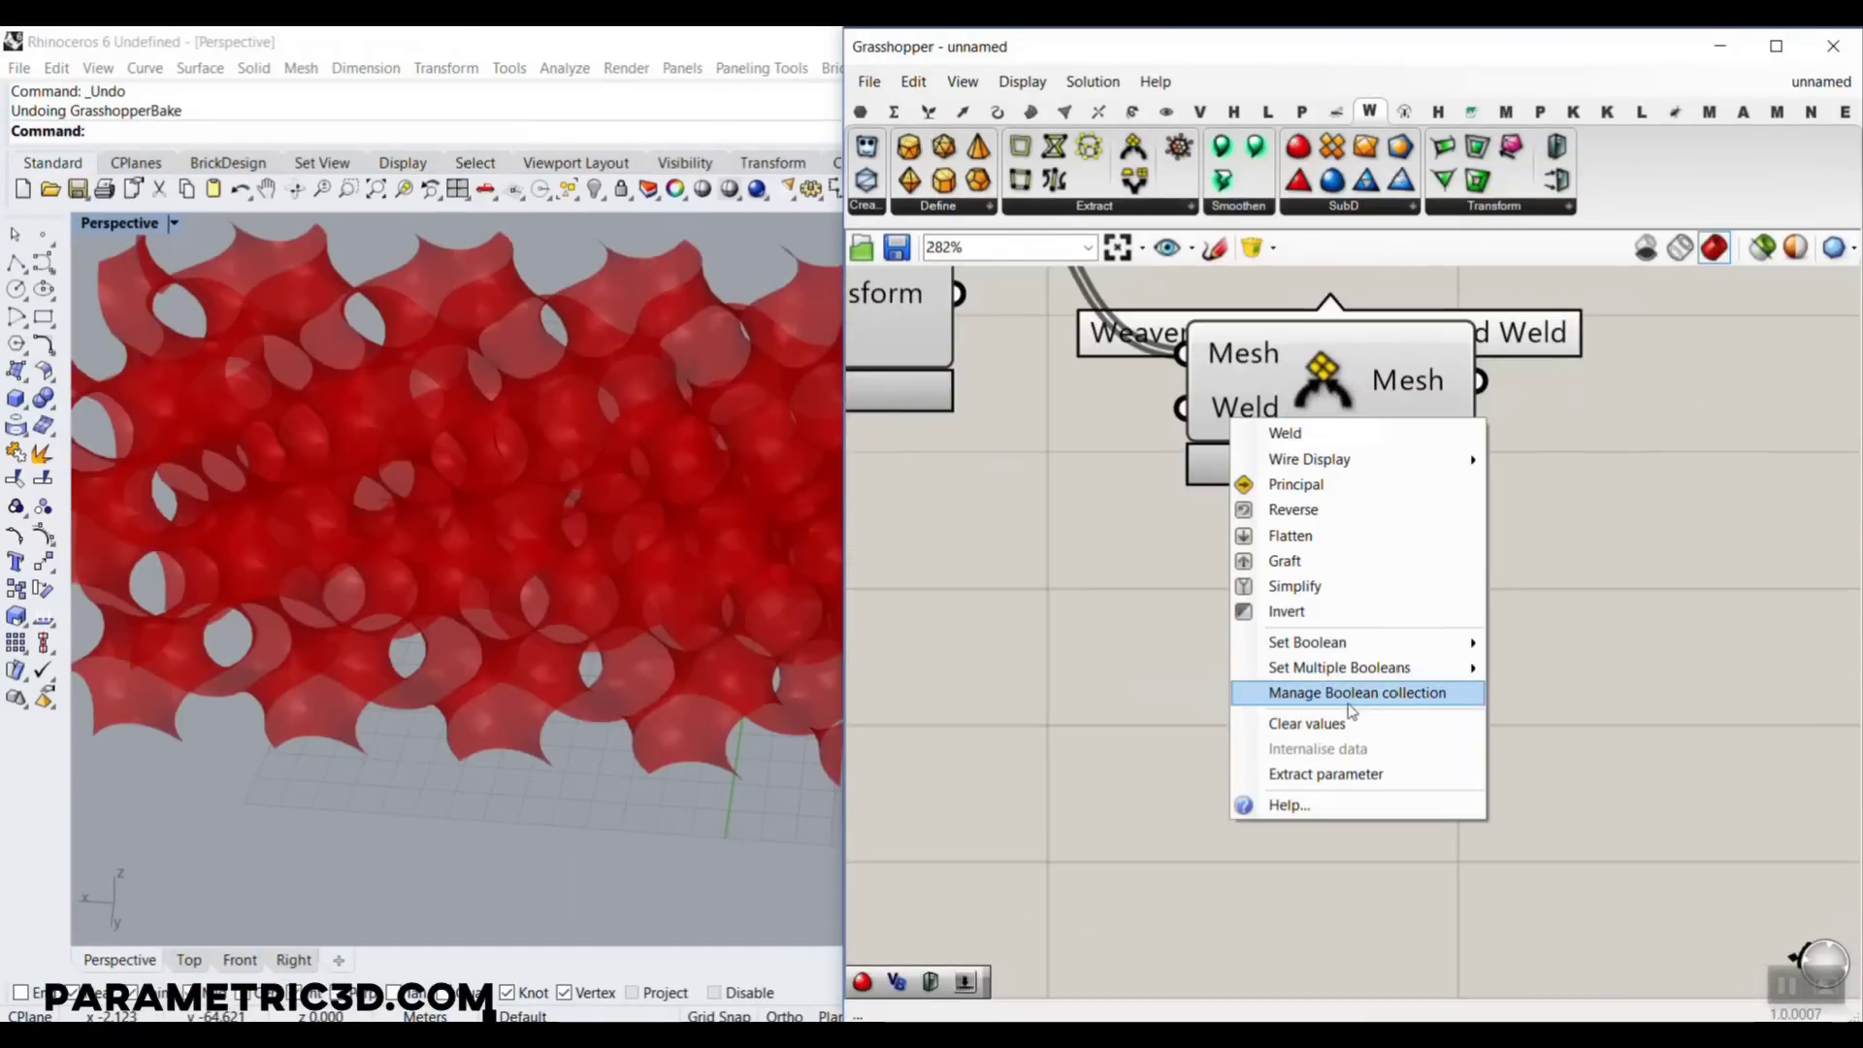
left_click(1523, 670)
scroll(1256, 553, "down", 3)
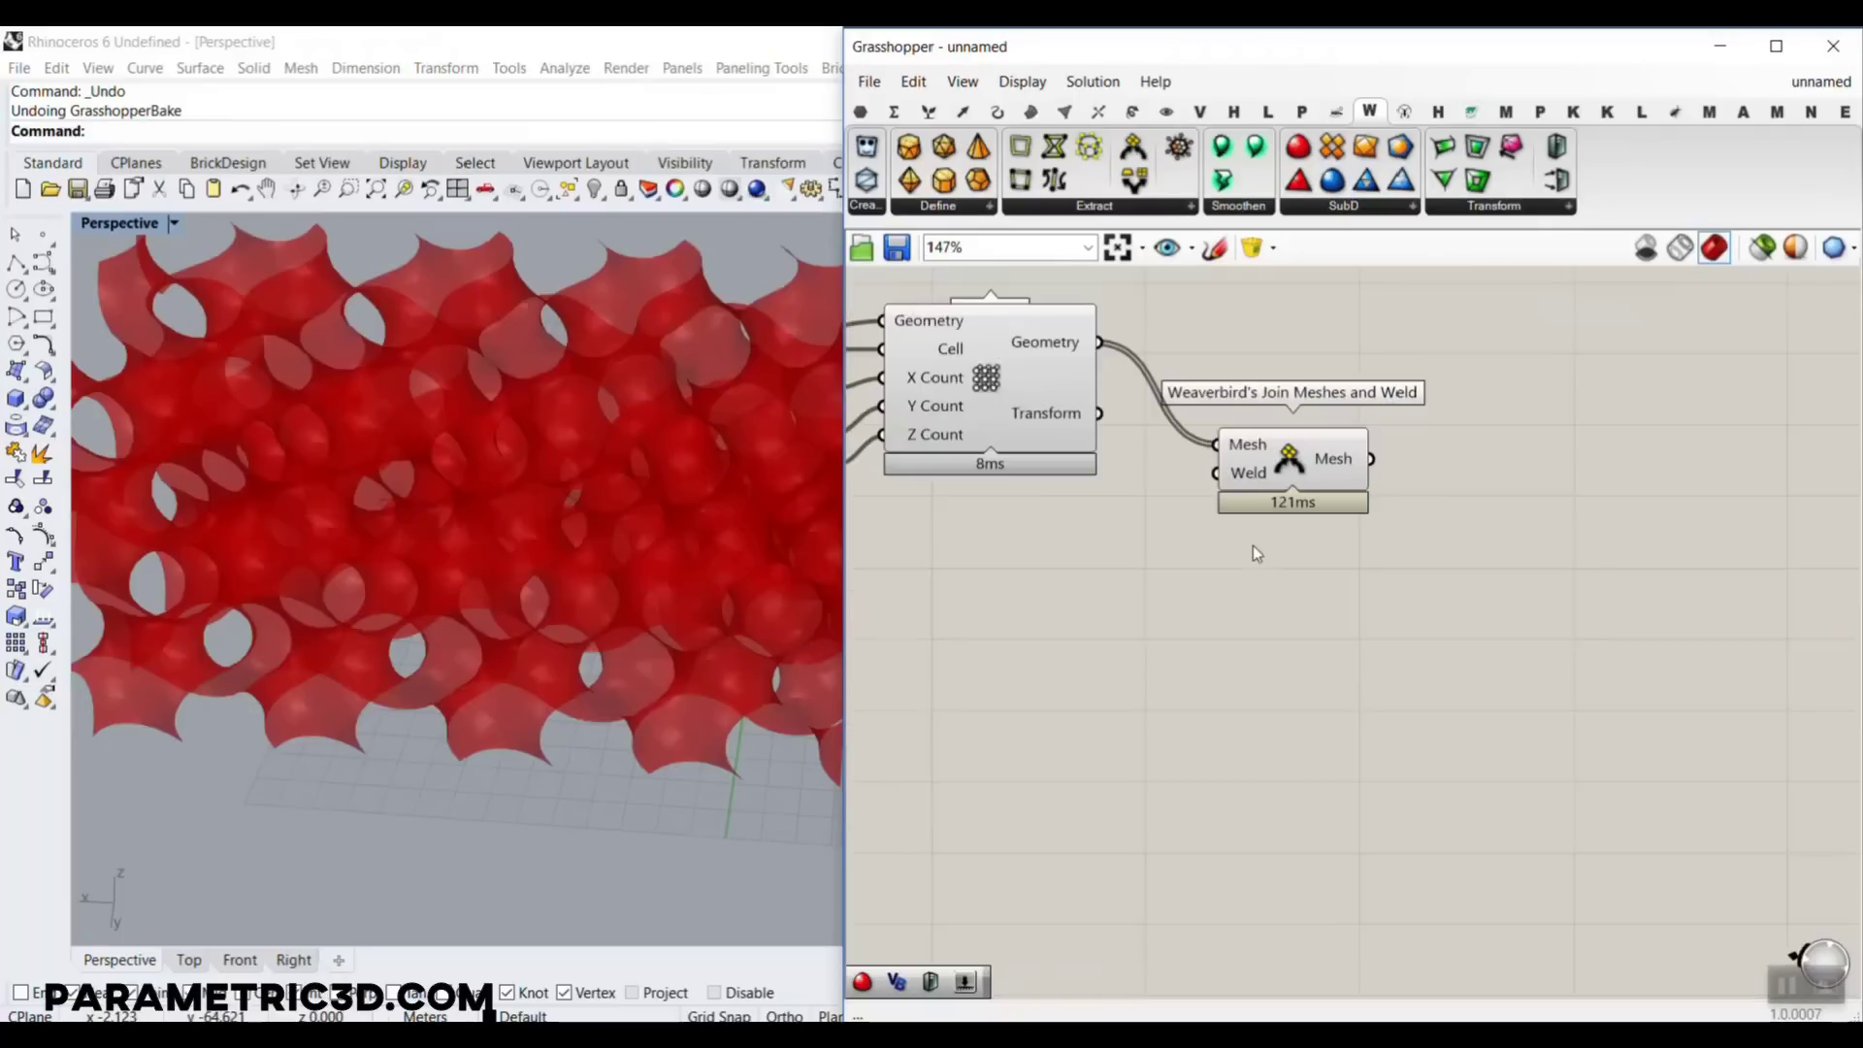
Turn off the Box Array preview and bake the Join Meshes and Weld output with the default attributes
right_click(1003, 378)
left_click(1029, 410)
scroll(440, 615, "down", 8)
right_click_drag(456, 548, 485, 514)
right_click(1337, 452)
left_click(1378, 490)
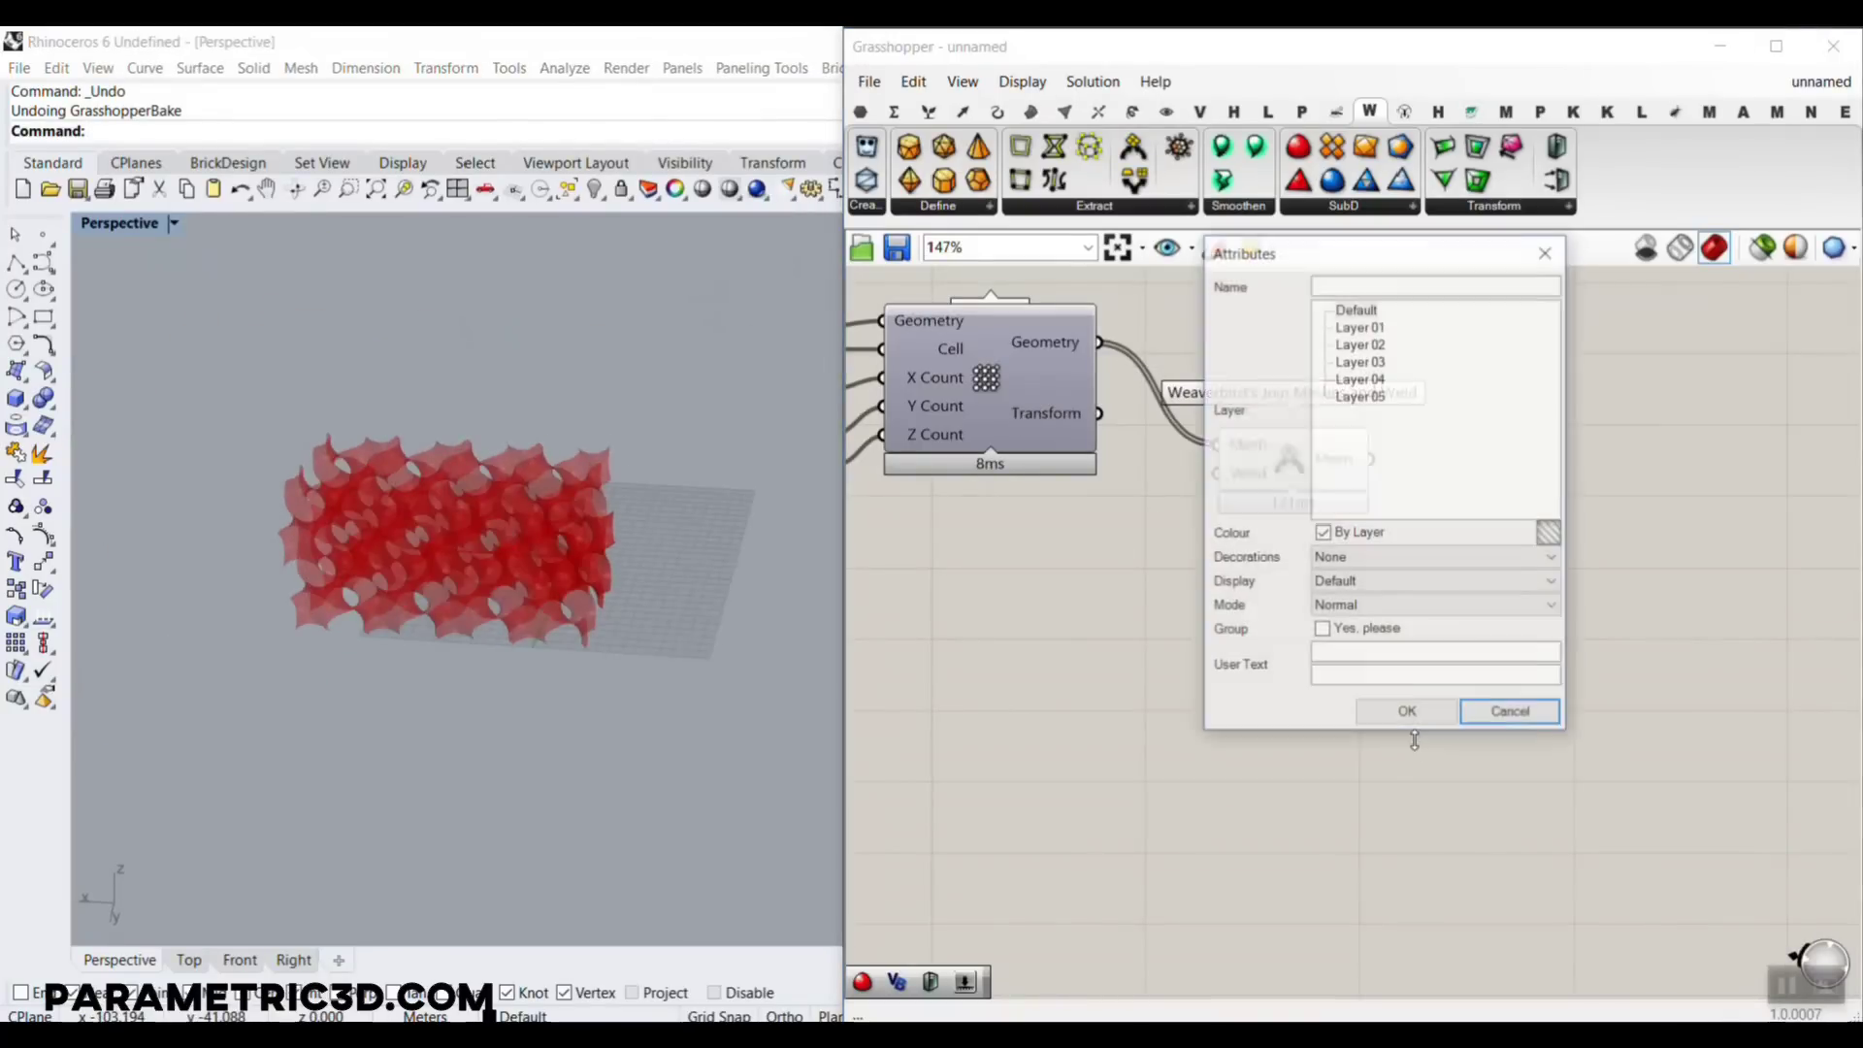
left_click(1407, 713)
Select the baked mesh and examine whether the array cells form one joined mesh
left_click(485, 395)
scroll(485, 395, "up", 8)
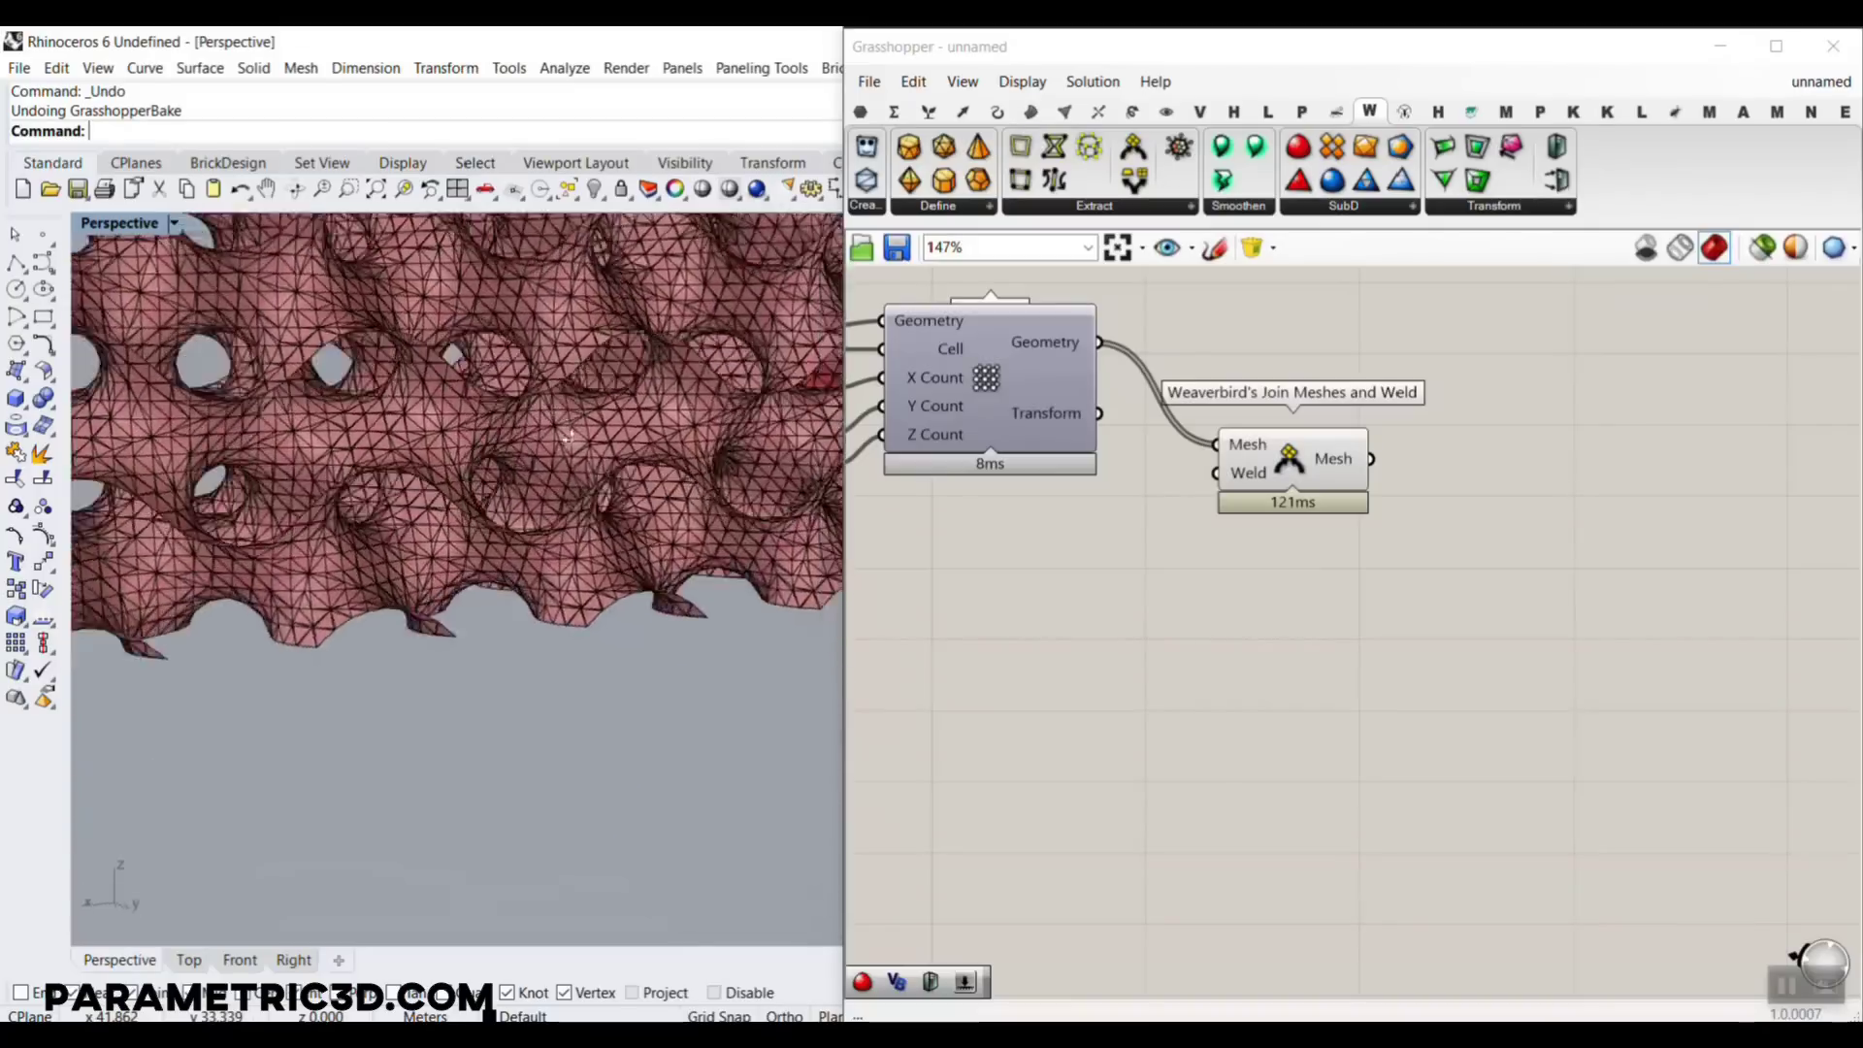
scroll(432, 600, "down", 10)
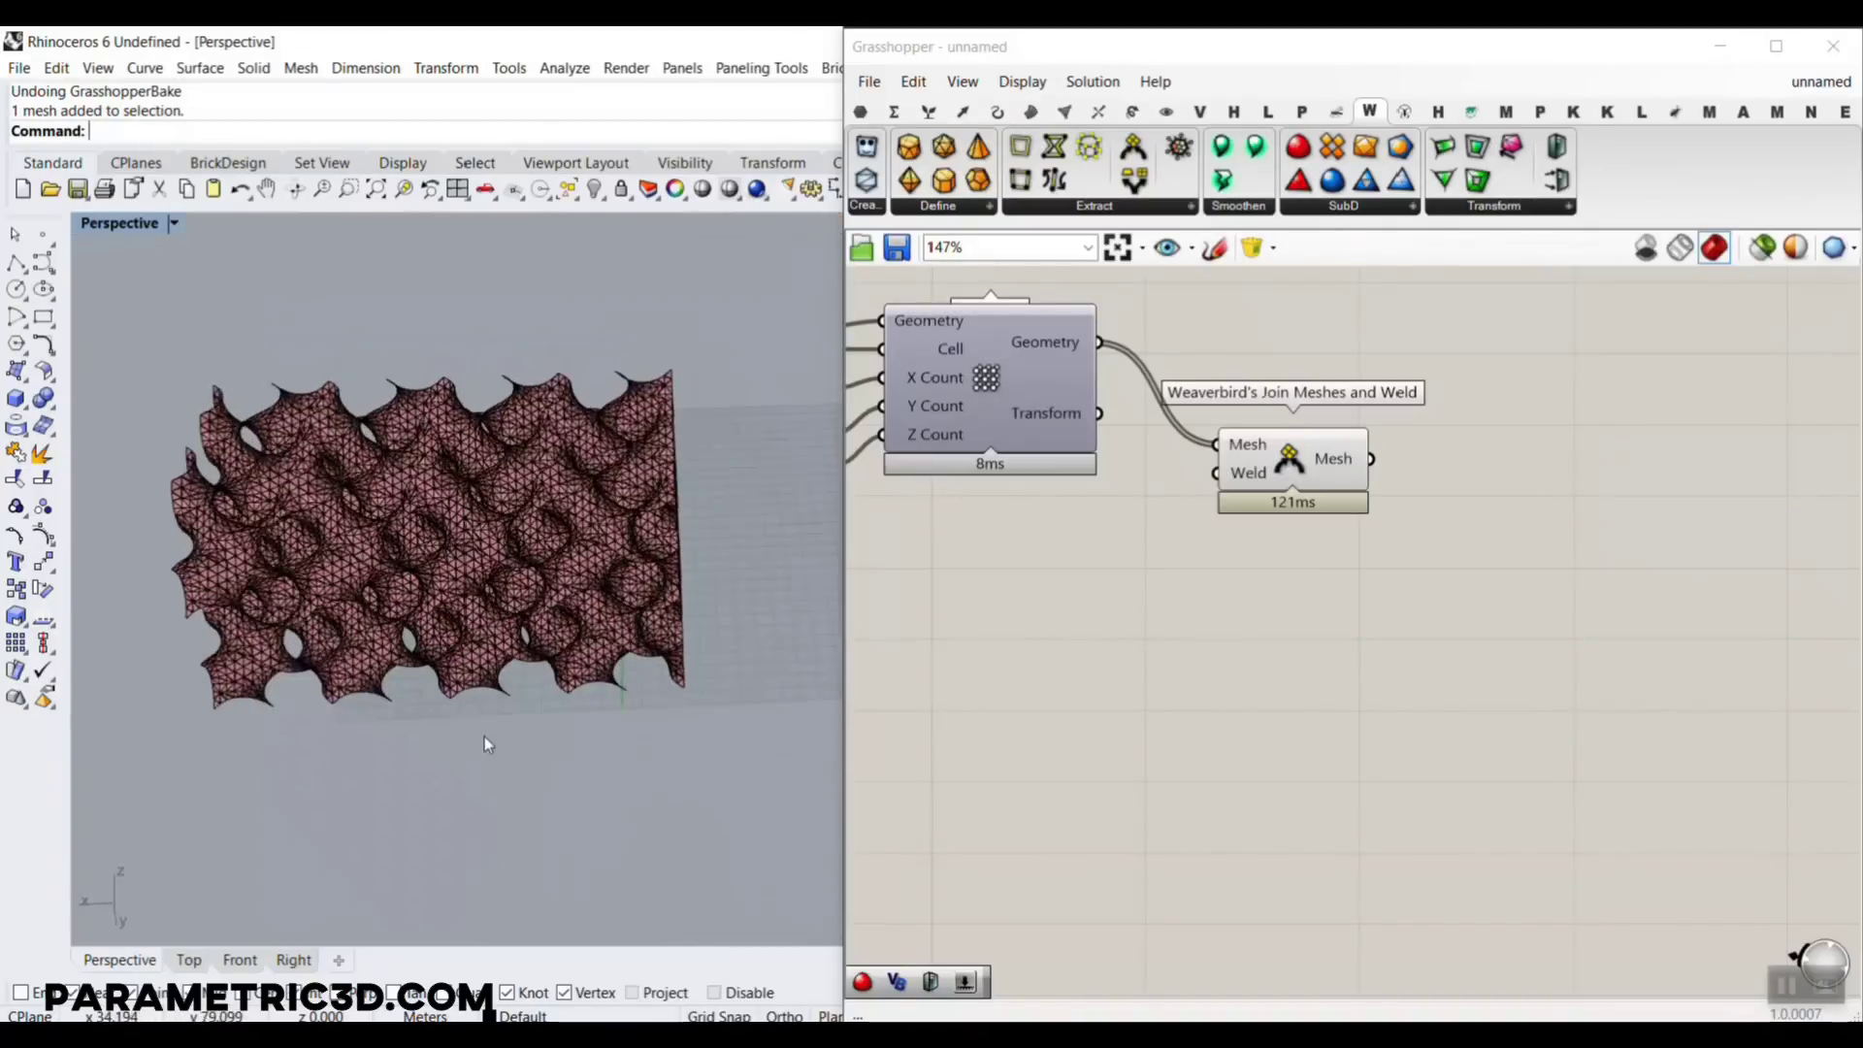
scroll(353, 568, "up", 7)
Reduce the Box Array to 3 cells for X Count and 1 cell for Z Count
right_click_drag(1113, 573, 1622, 651)
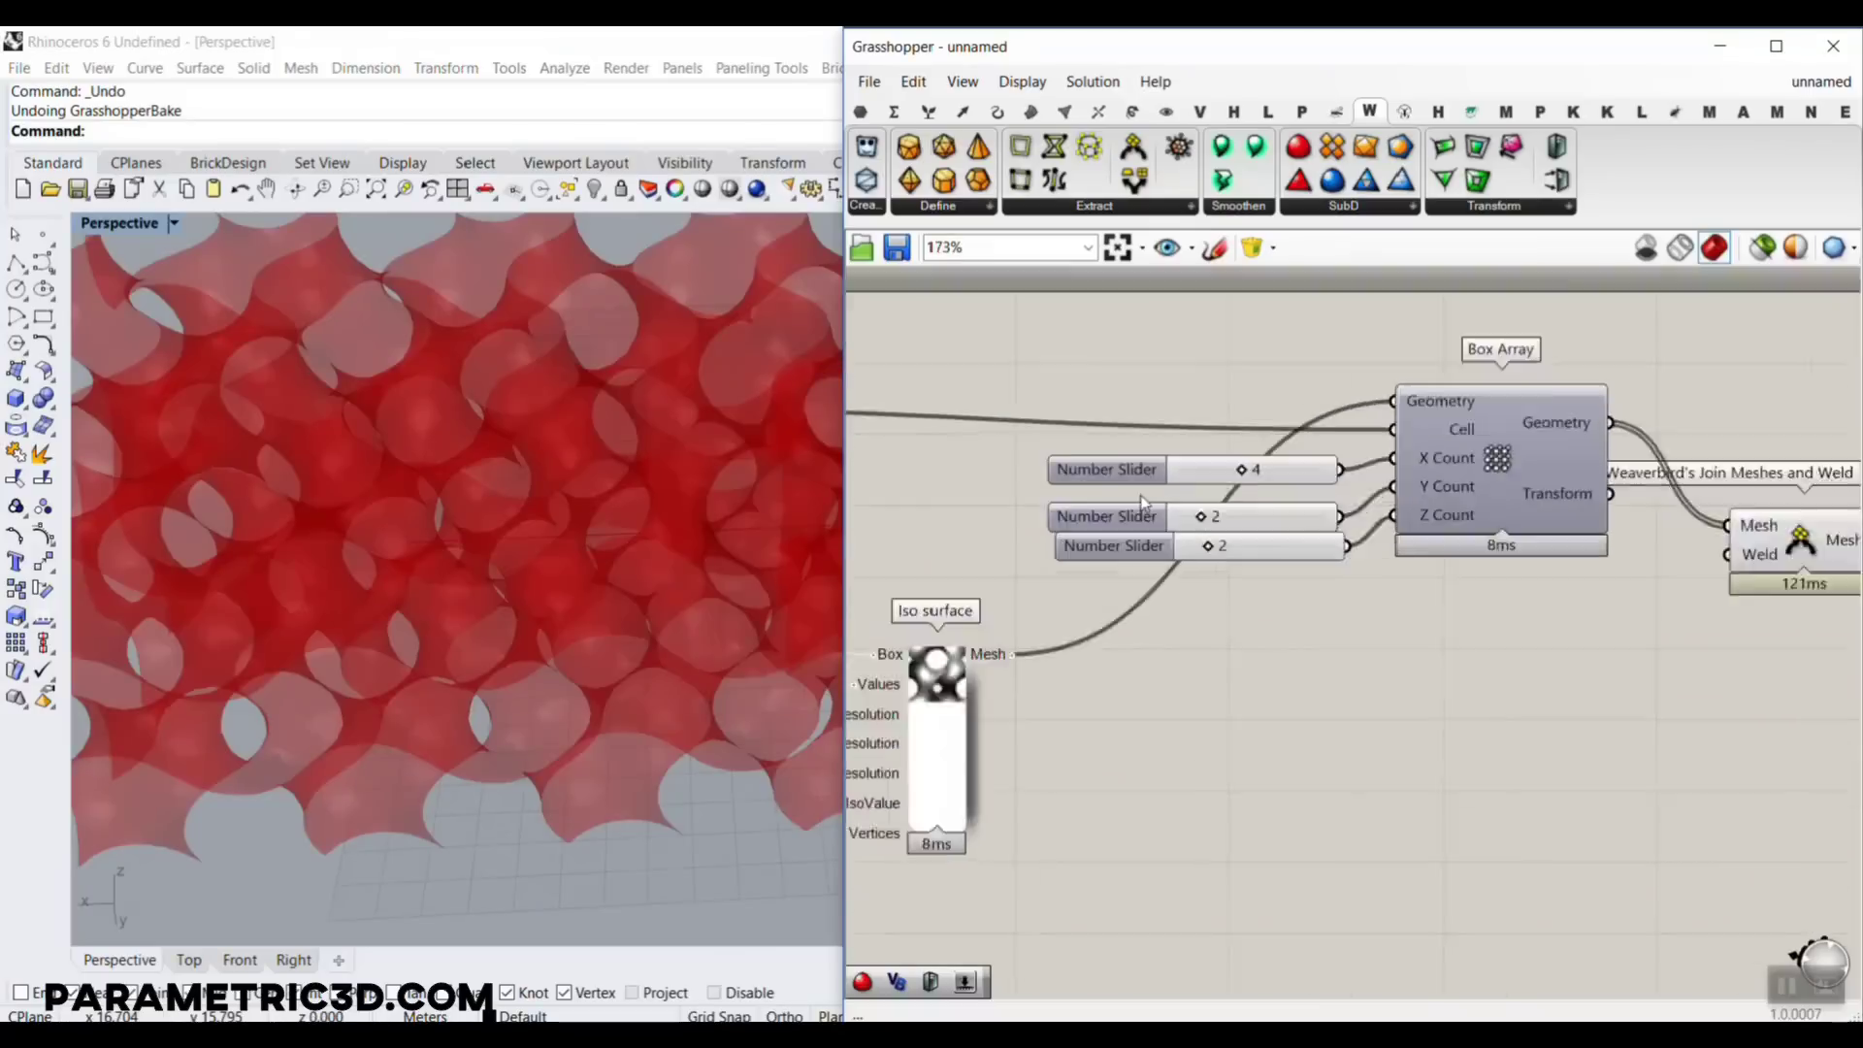
scroll(1189, 485, "up", 4)
left_click_drag(1280, 468, 1249, 460)
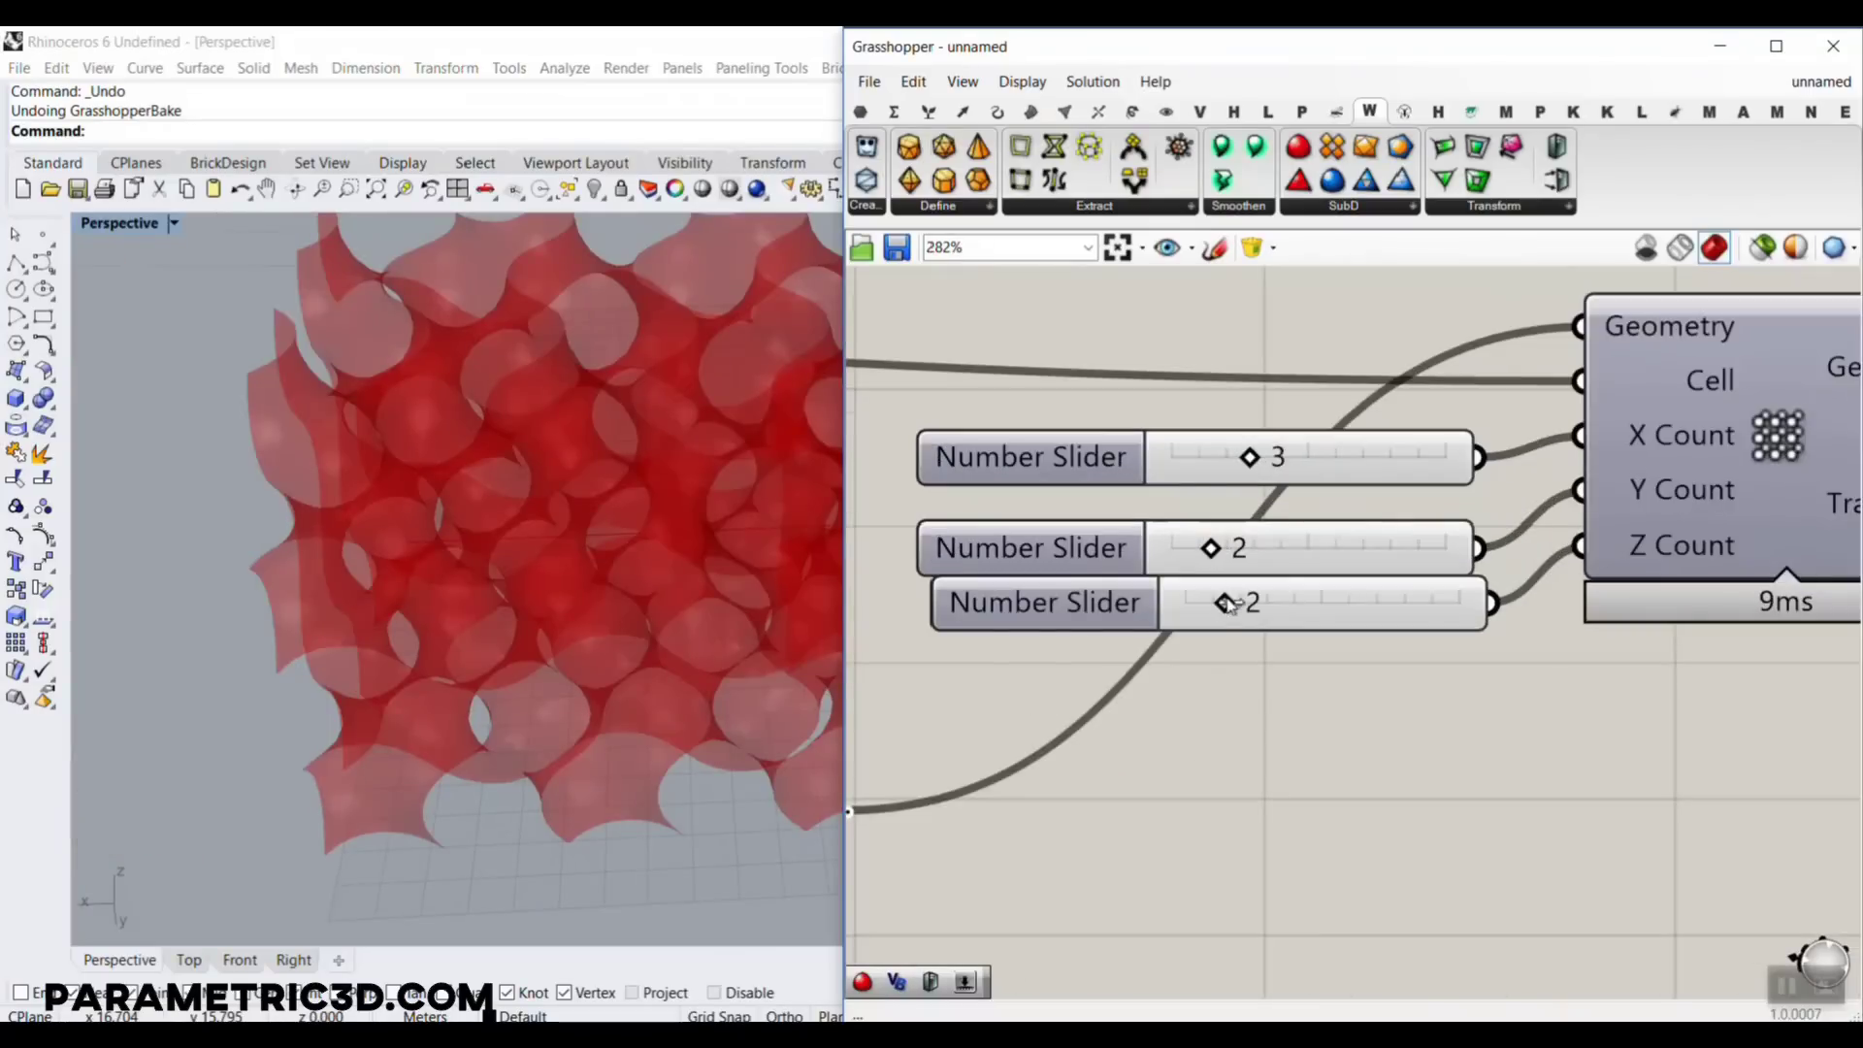
left_click_drag(1230, 605, 1191, 602)
scroll(417, 479, "down", 5)
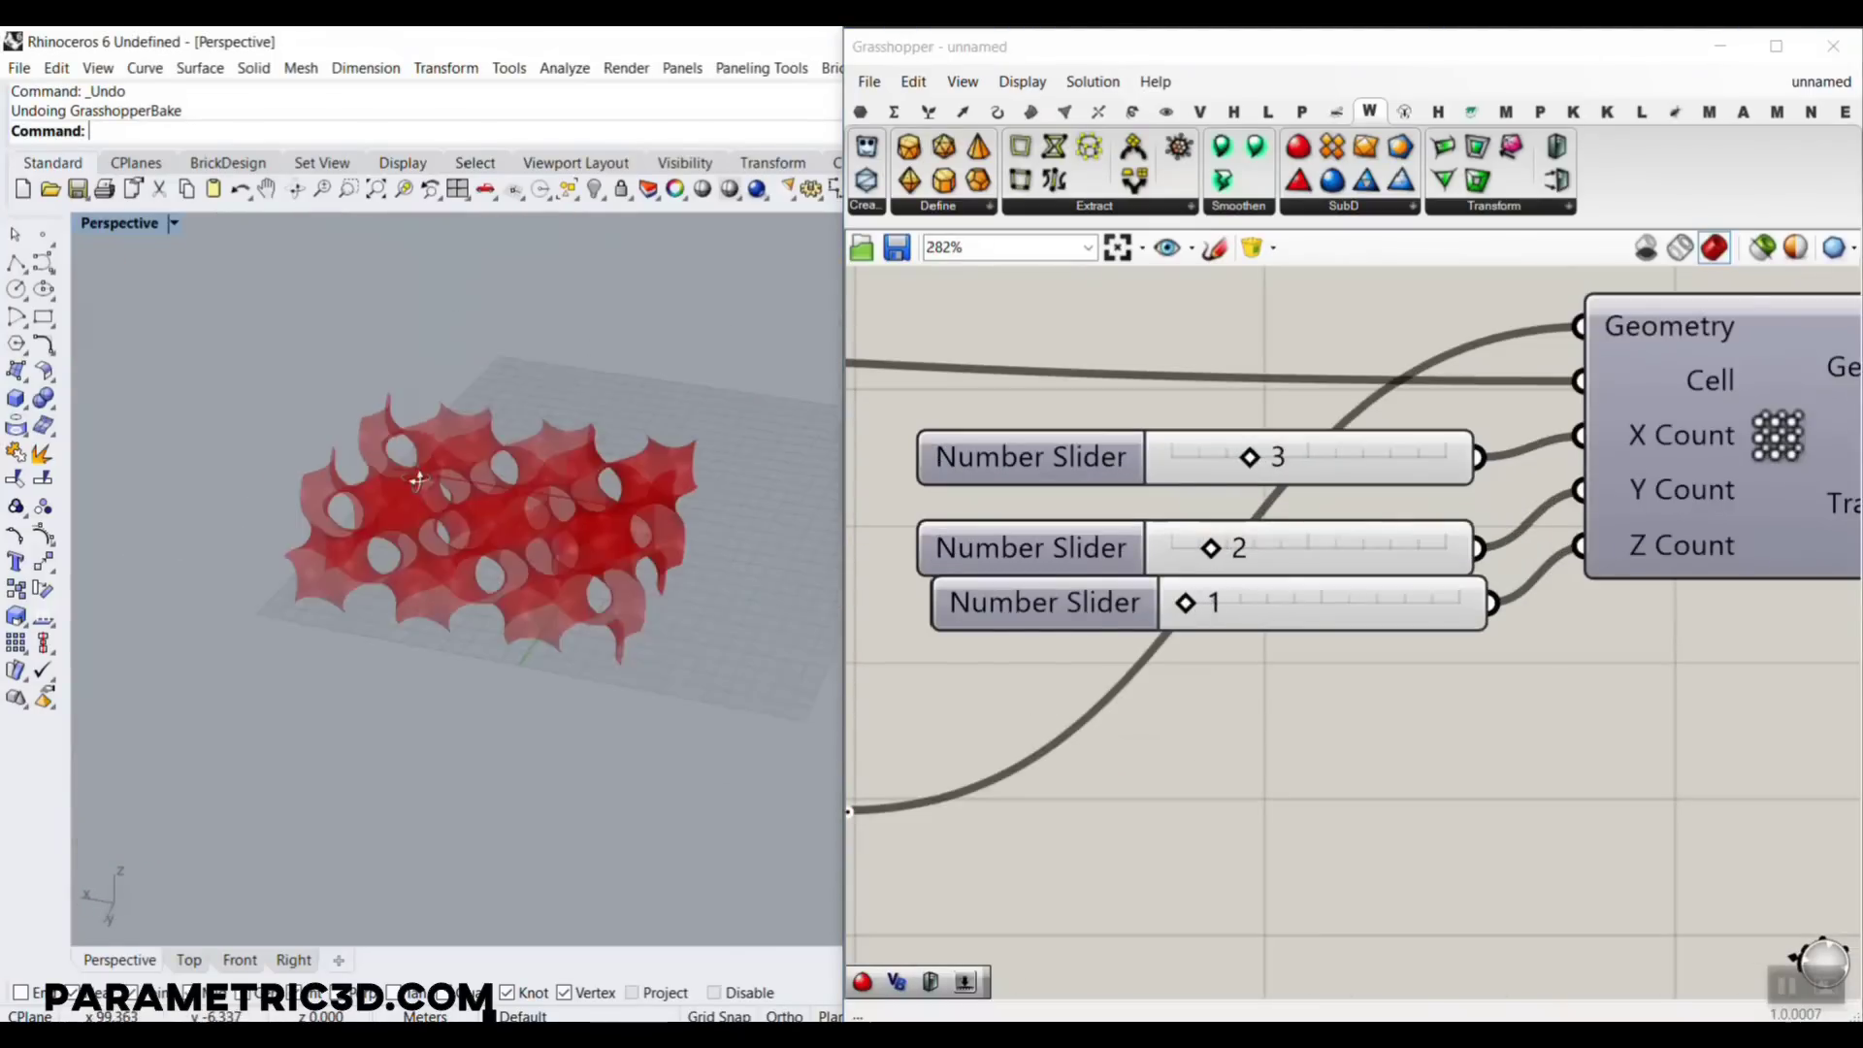
right_click_drag(417, 480, 433, 485)
scroll(527, 532, "up", 5)
scroll(1178, 422, "down", 5)
scroll(1325, 561, "up", 4)
Add Weaverbird's Mesh Thicken and connect the welded Mesh output to its Mesh/Curves input
right_click_drag(1684, 548, 1401, 644)
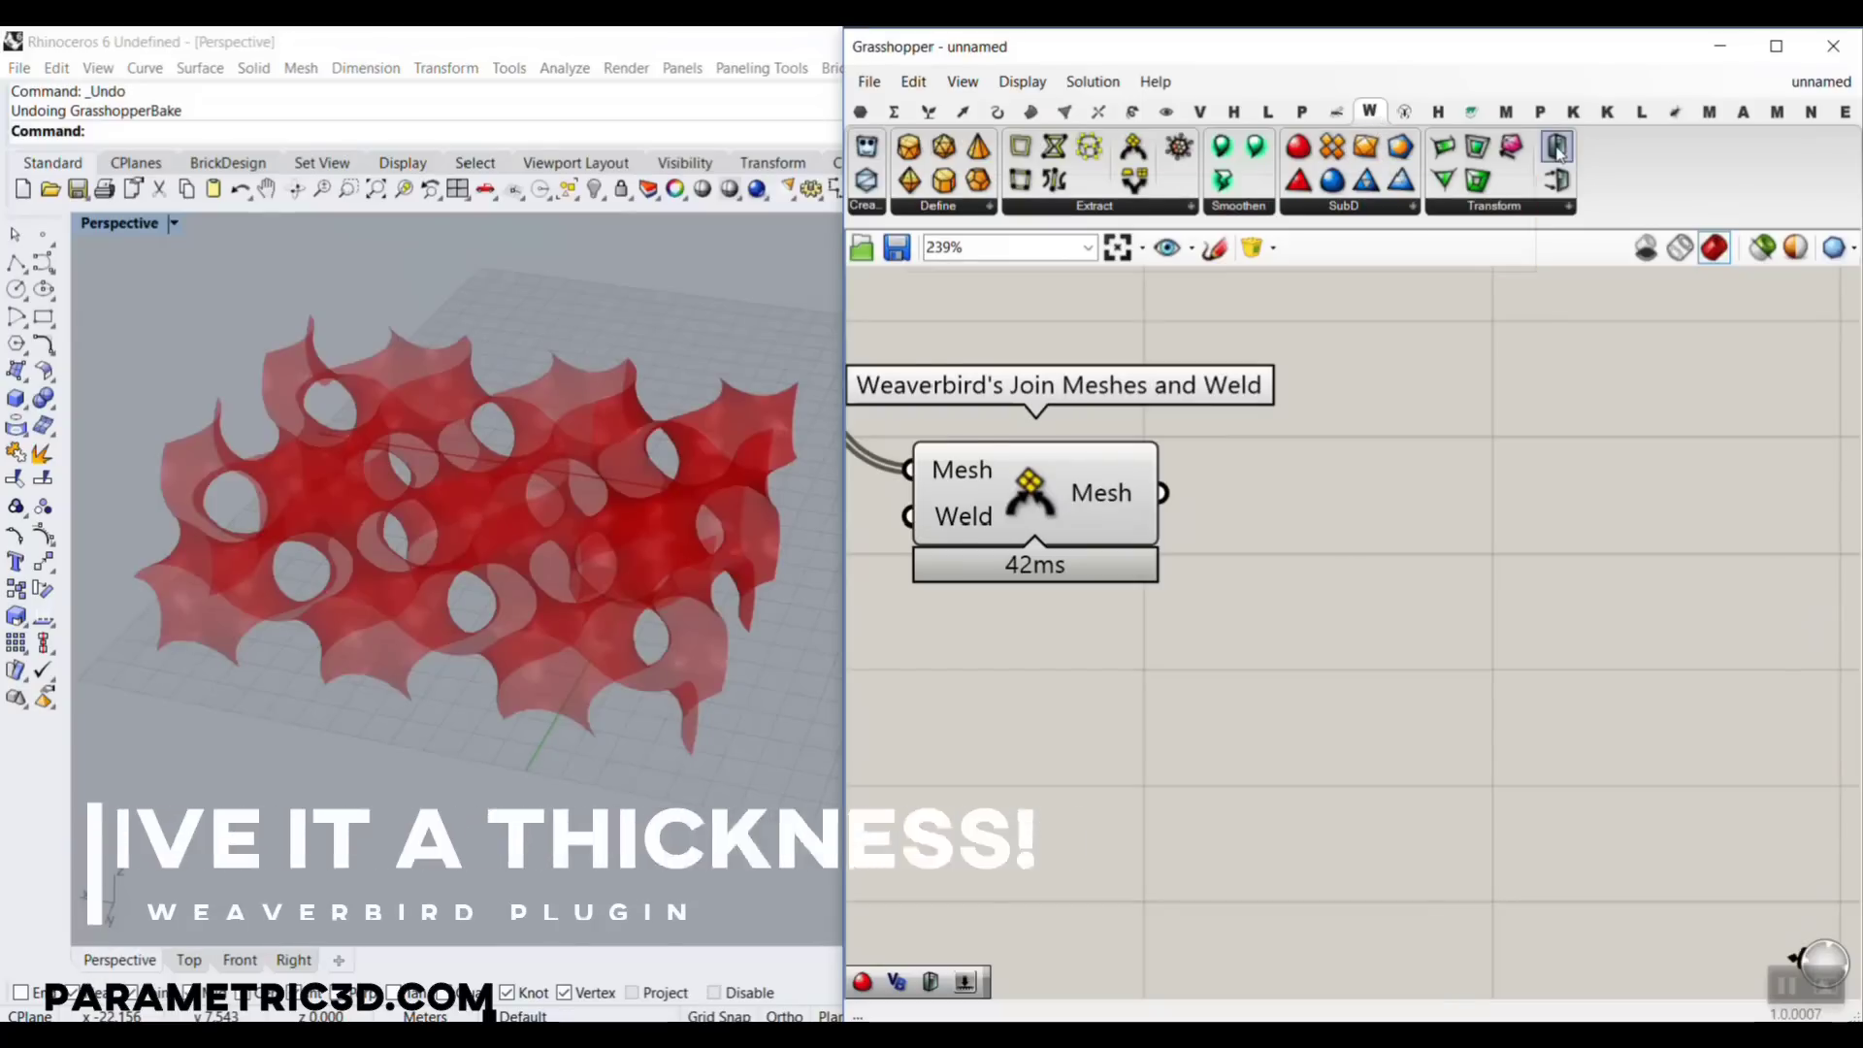
left_click_drag(1557, 151, 1494, 684)
left_click_drag(1162, 498, 1254, 631)
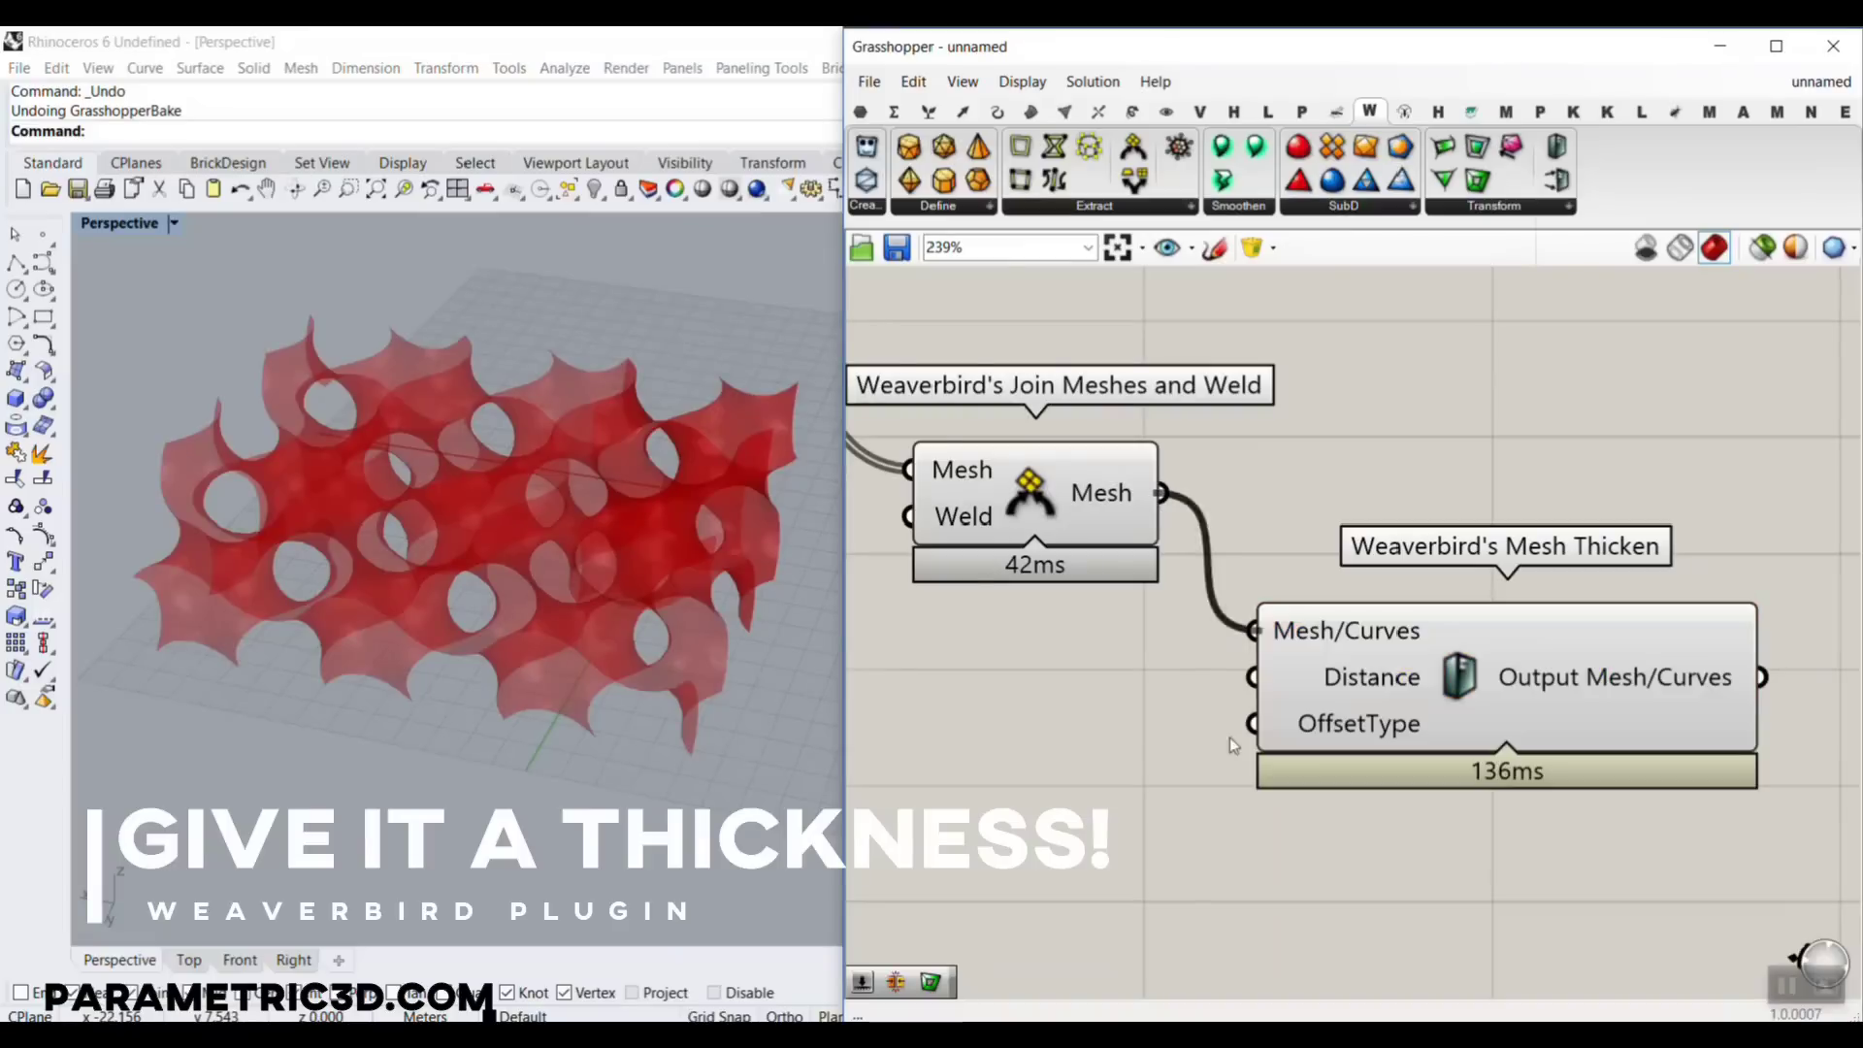
Create a number slider from 0.25, connect it to Mesh Thicken's Distance input and set it to 0.43
left_click_drag(1362, 677, 1479, 677)
double_click(980, 731)
type("0.25")
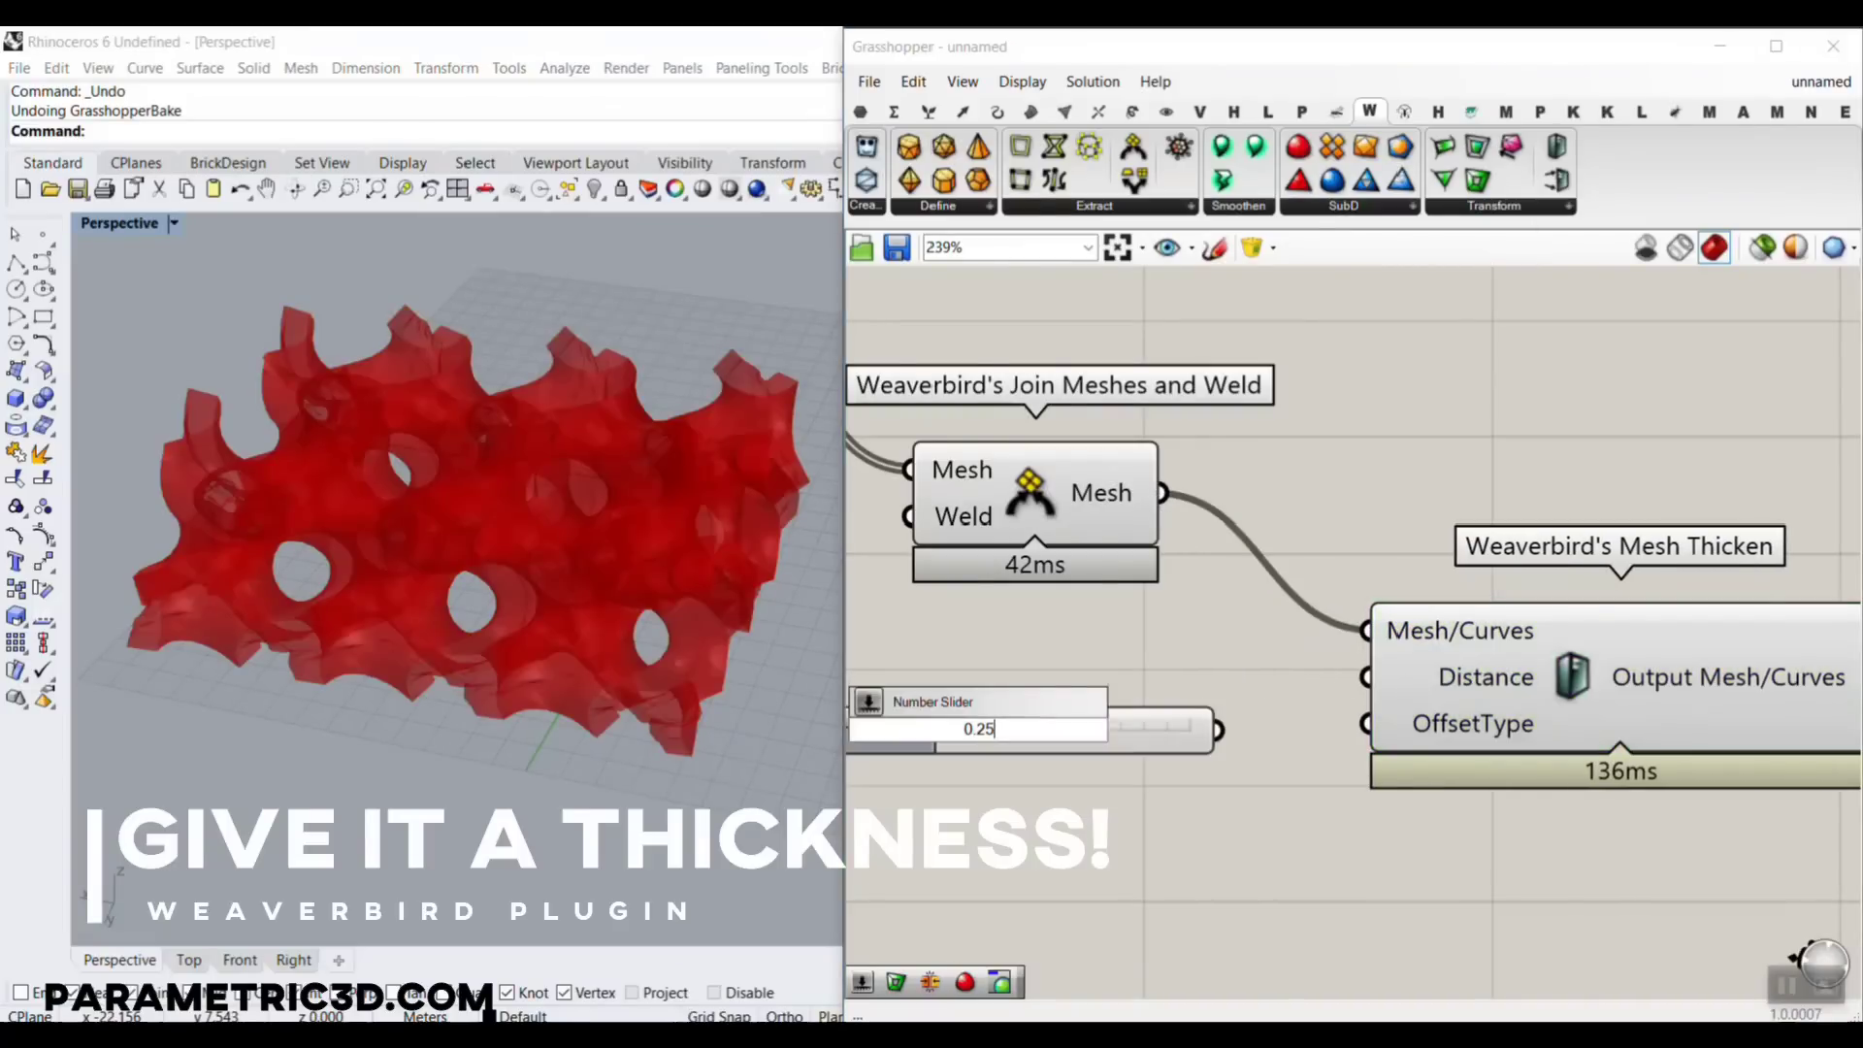
key("Return")
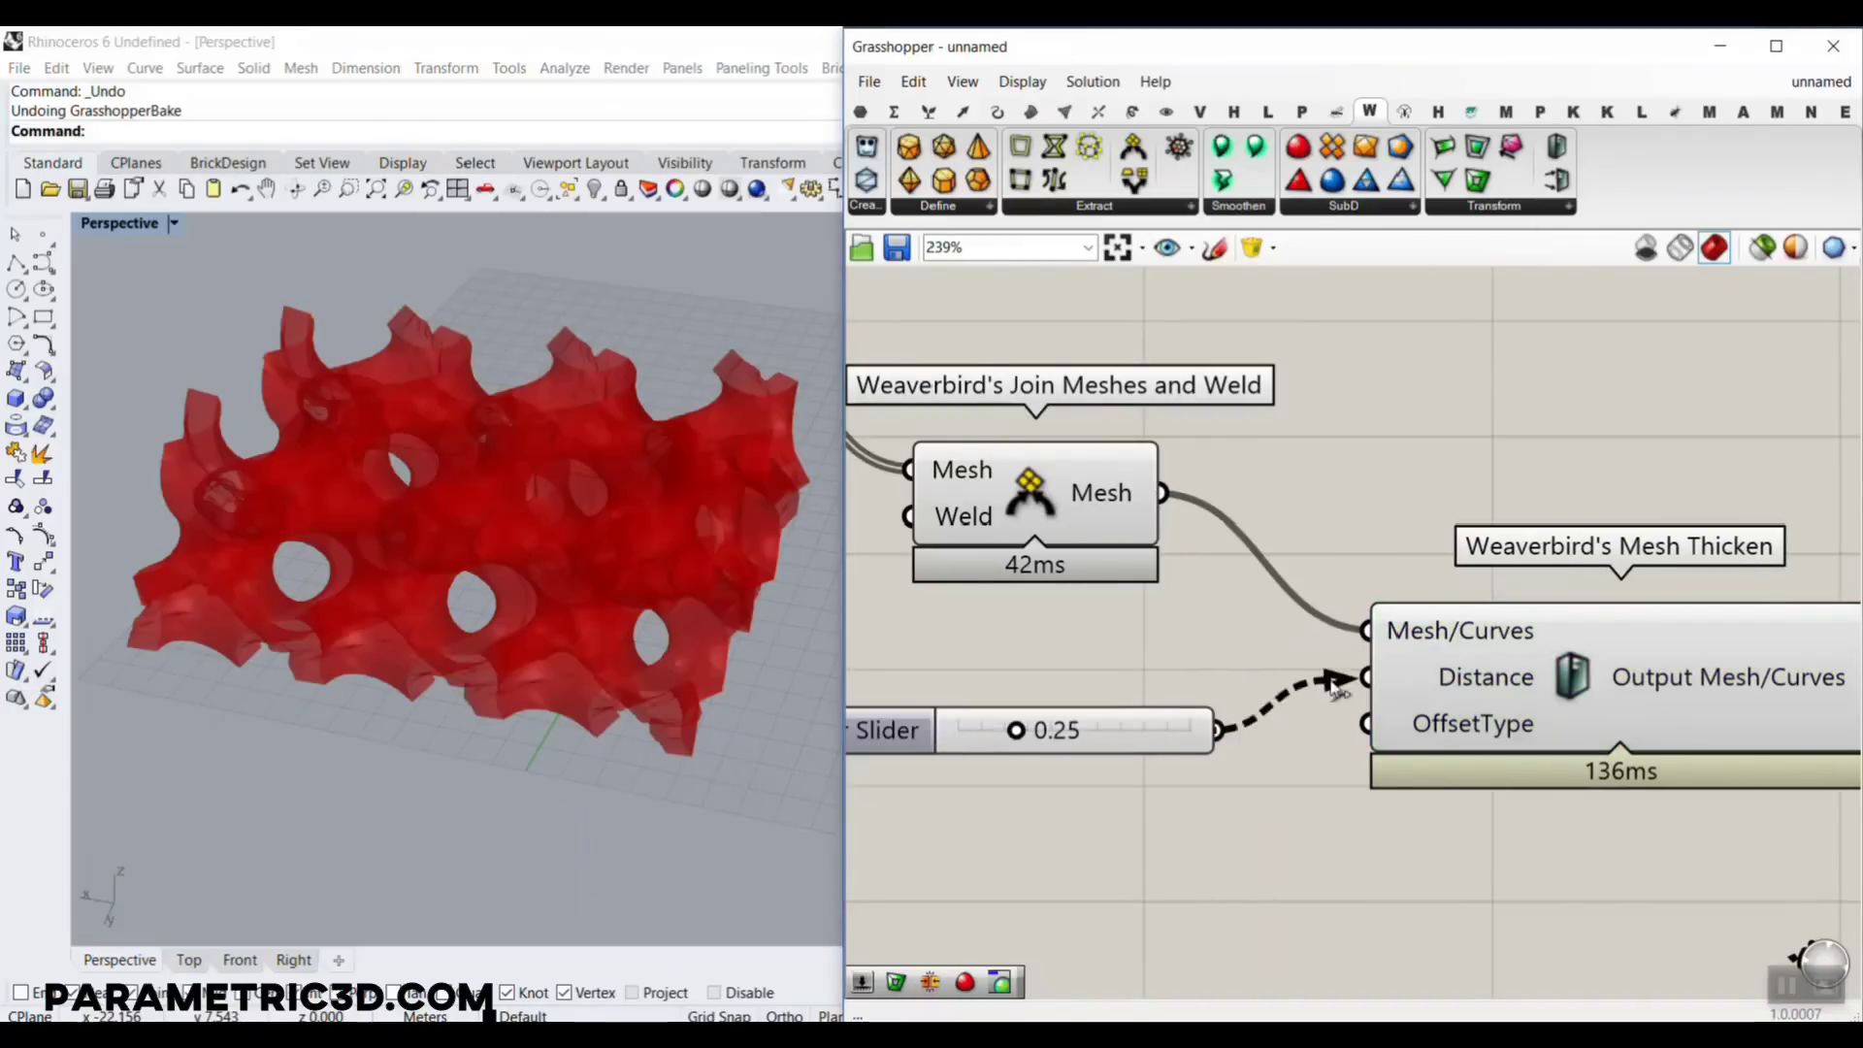
left_click_drag(1334, 682, 1363, 677)
left_click_drag(1009, 730, 1048, 729)
scroll(1077, 578, "down", 2)
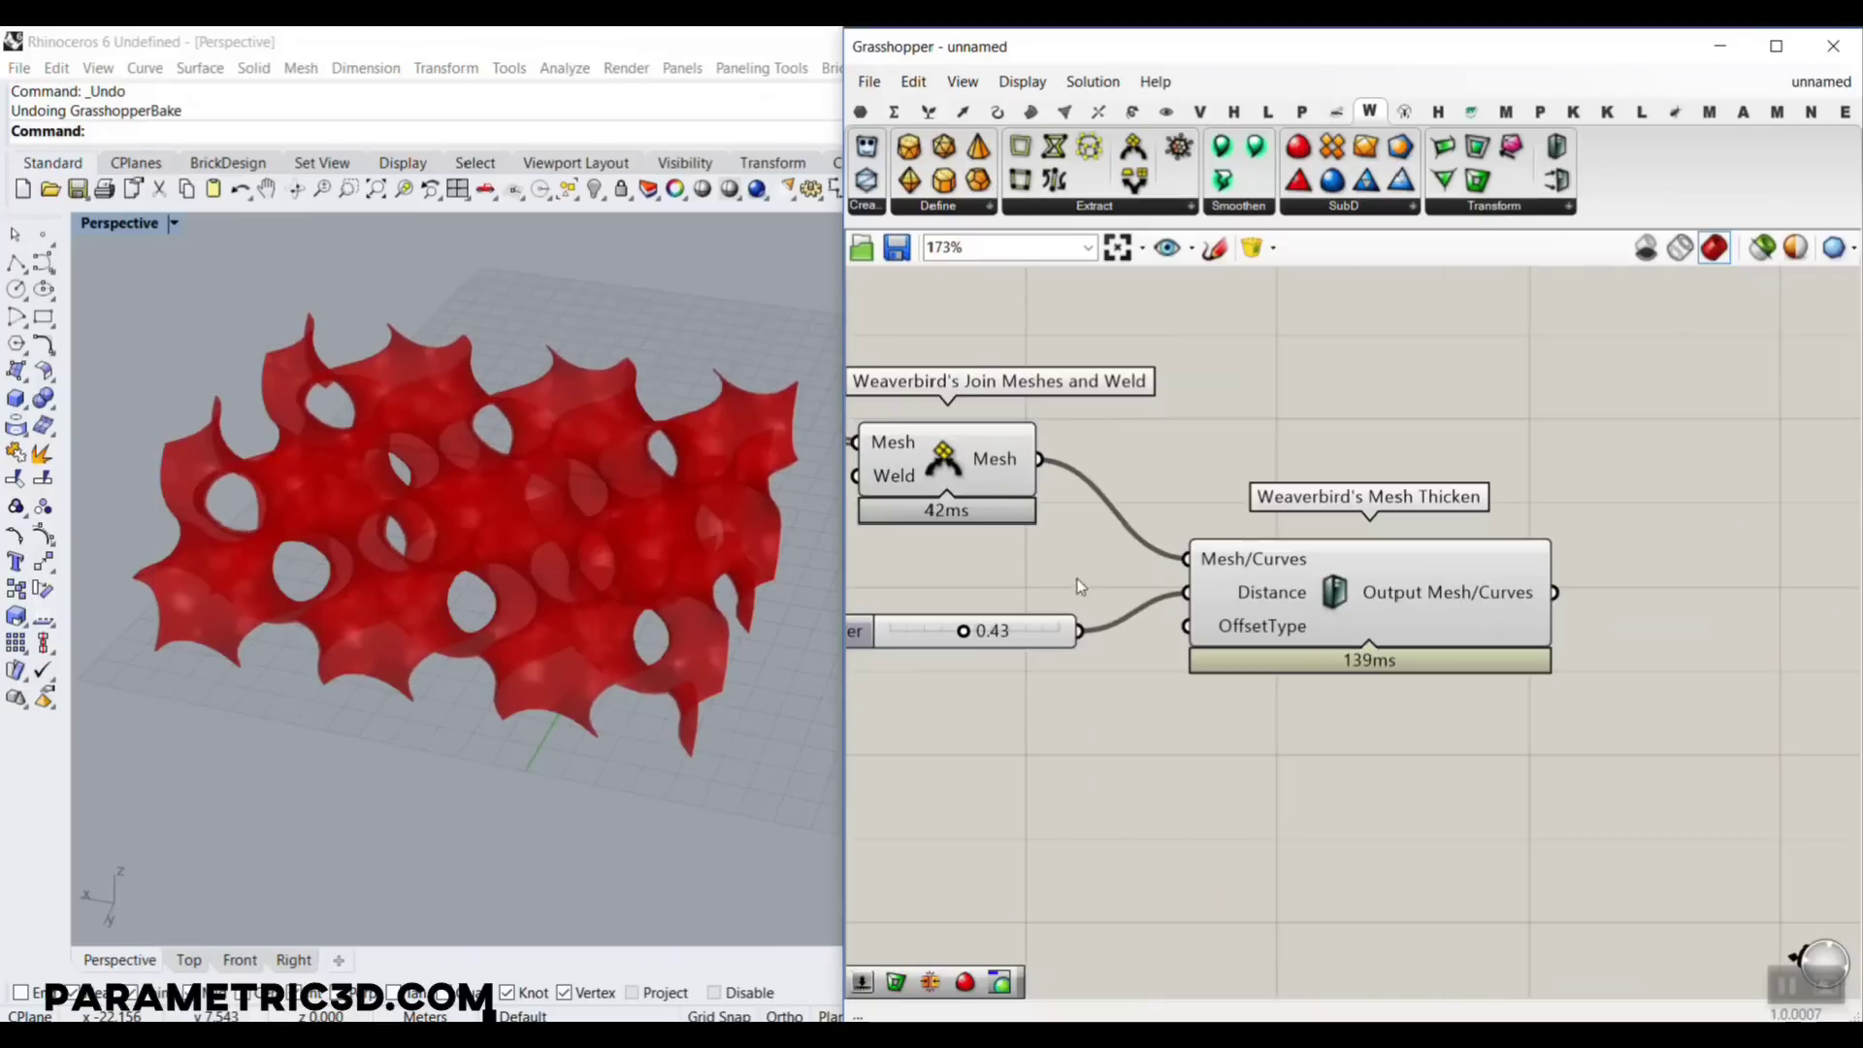
Bake the Mesh Thicken output and move the baked mesh beside the Grasshopper preview
right_click(1438, 569)
left_click(1484, 609)
left_click(1531, 840)
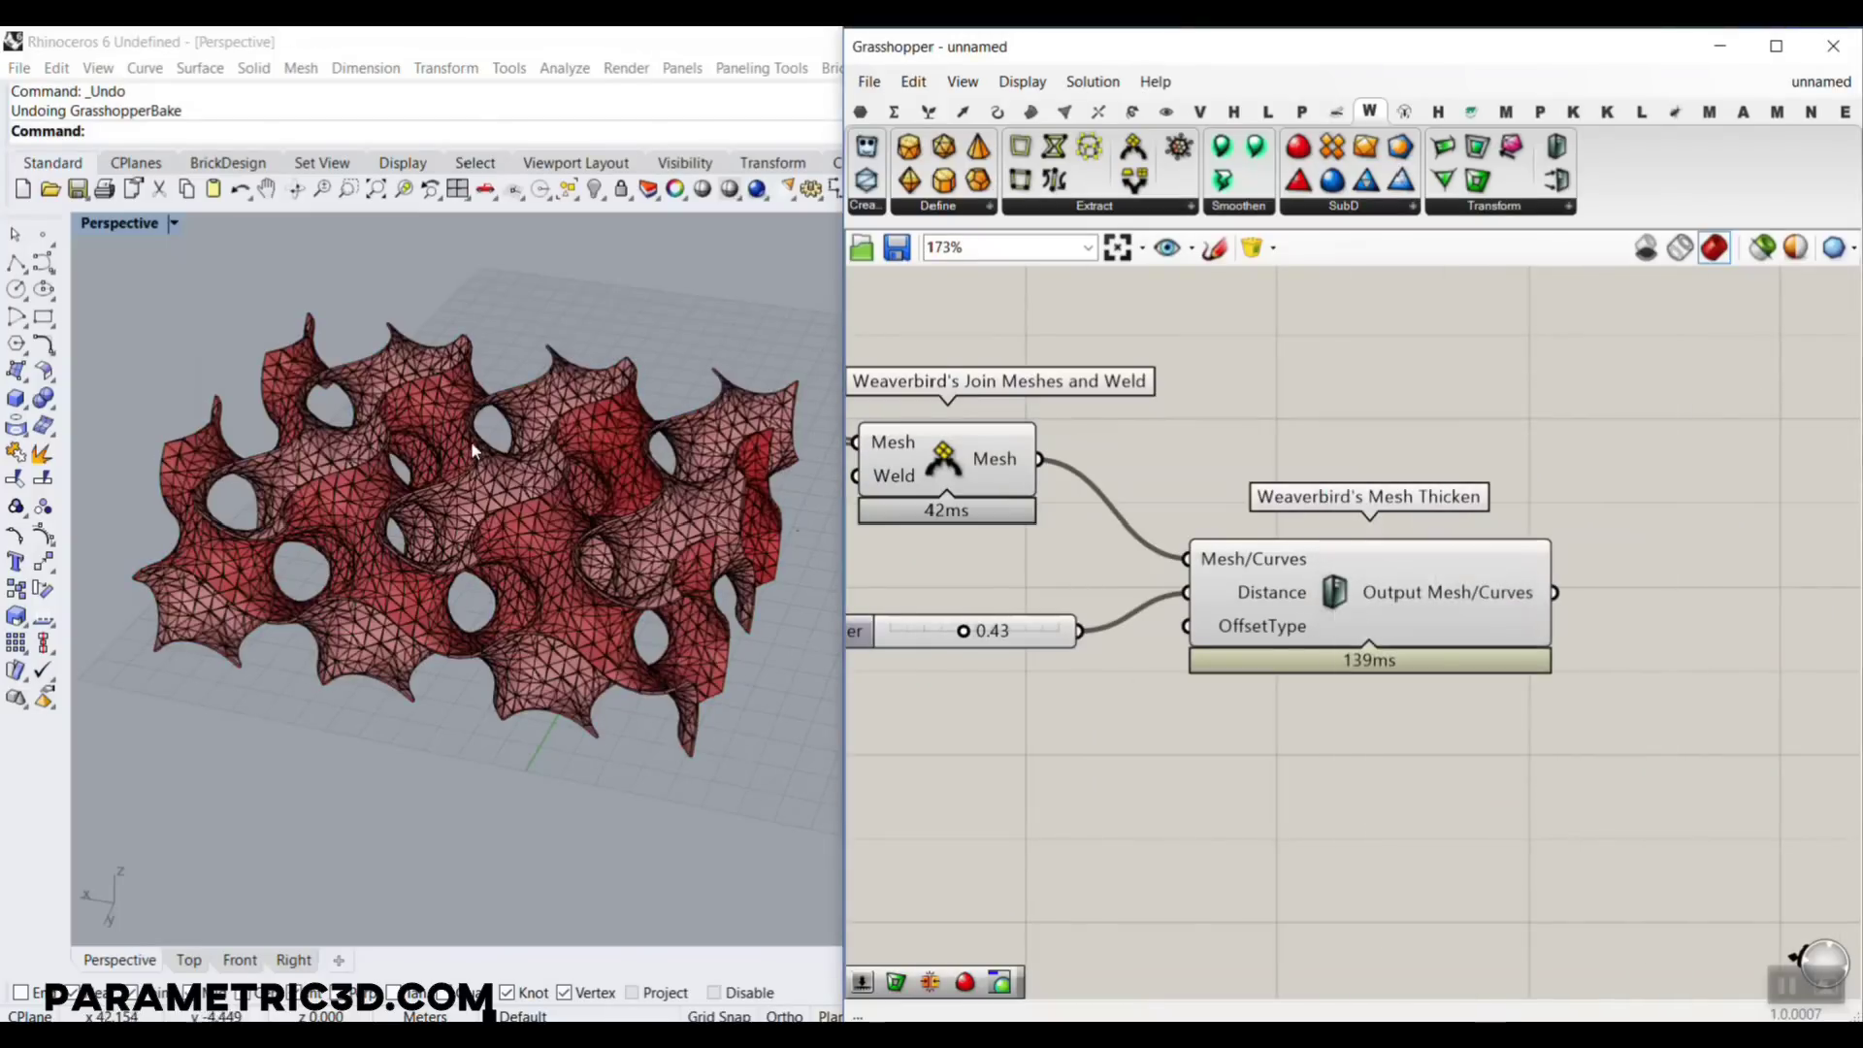
scroll(469, 440, "down", 5)
left_click_drag(568, 549, 328, 604)
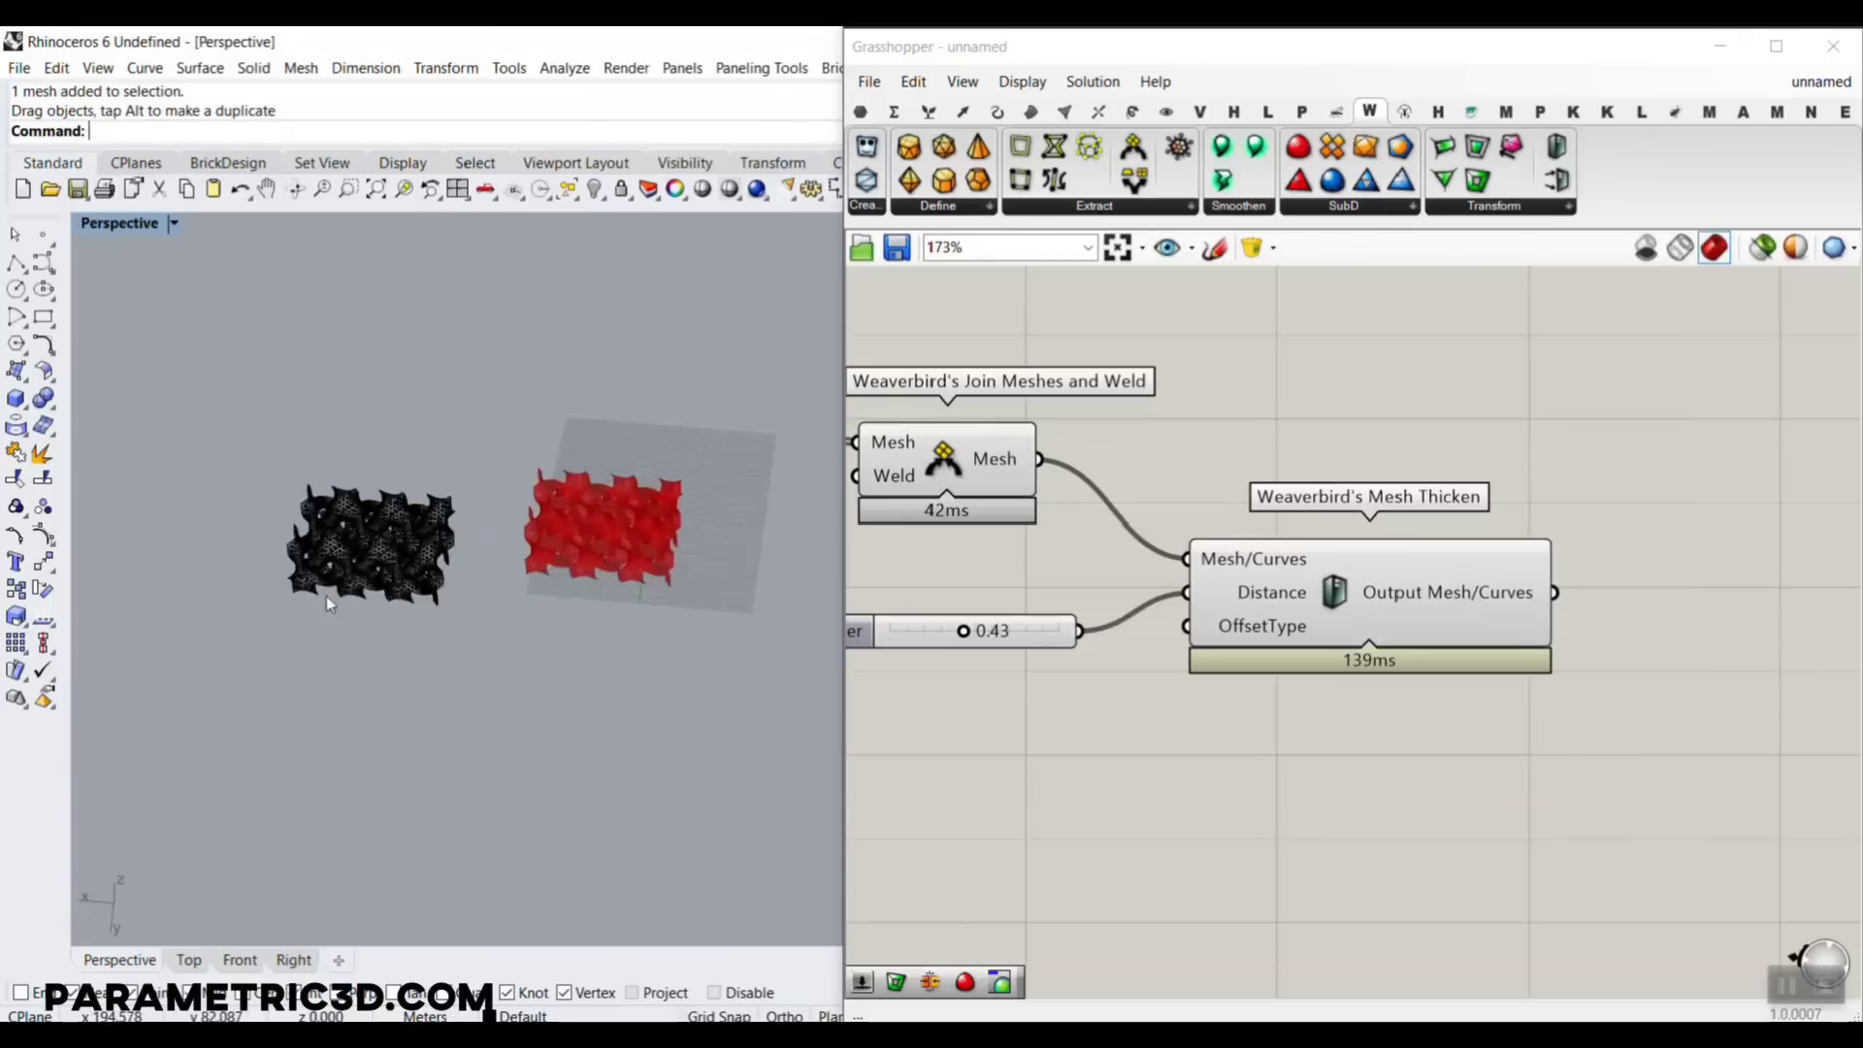
Switch the Perspective viewport to Rendered display for the baked thickened mesh
scroll(328, 603, "up", 8)
right_click_drag(328, 543, 378, 543)
scroll(188, 251, "down", 2)
right_click(130, 226)
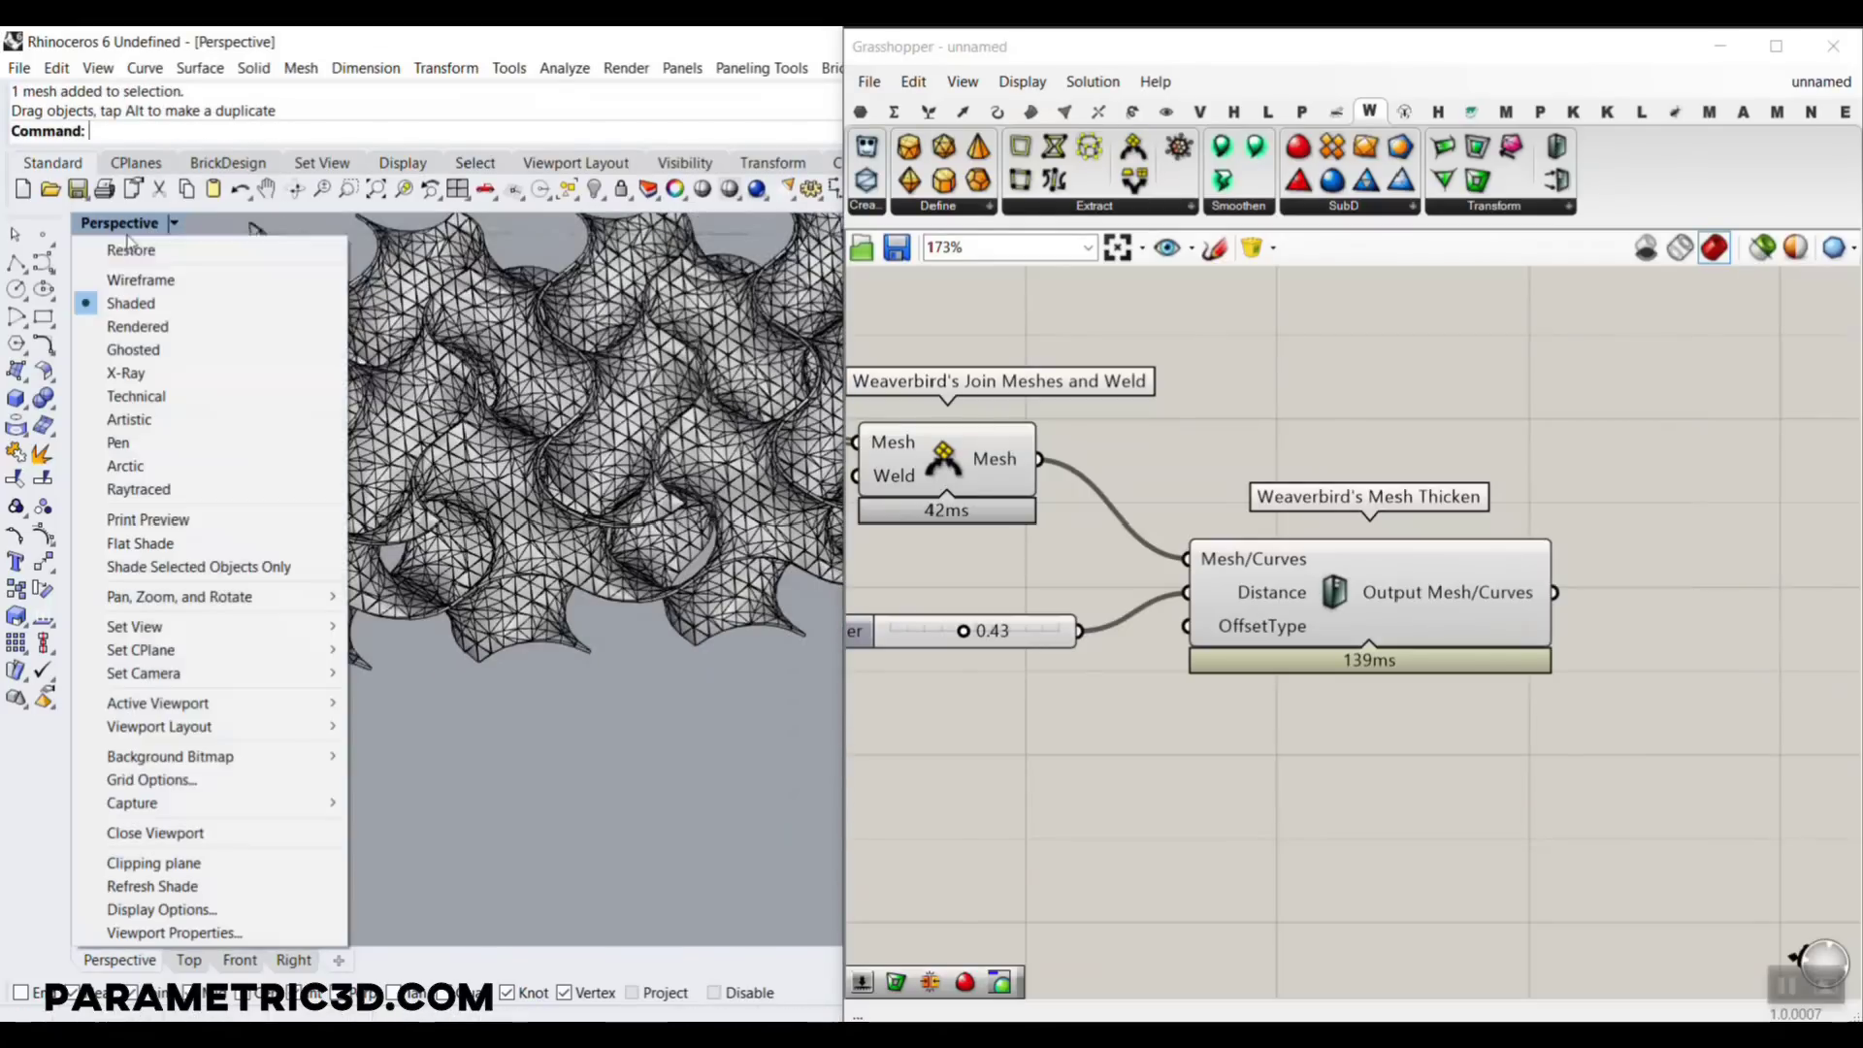
left_click(137, 326)
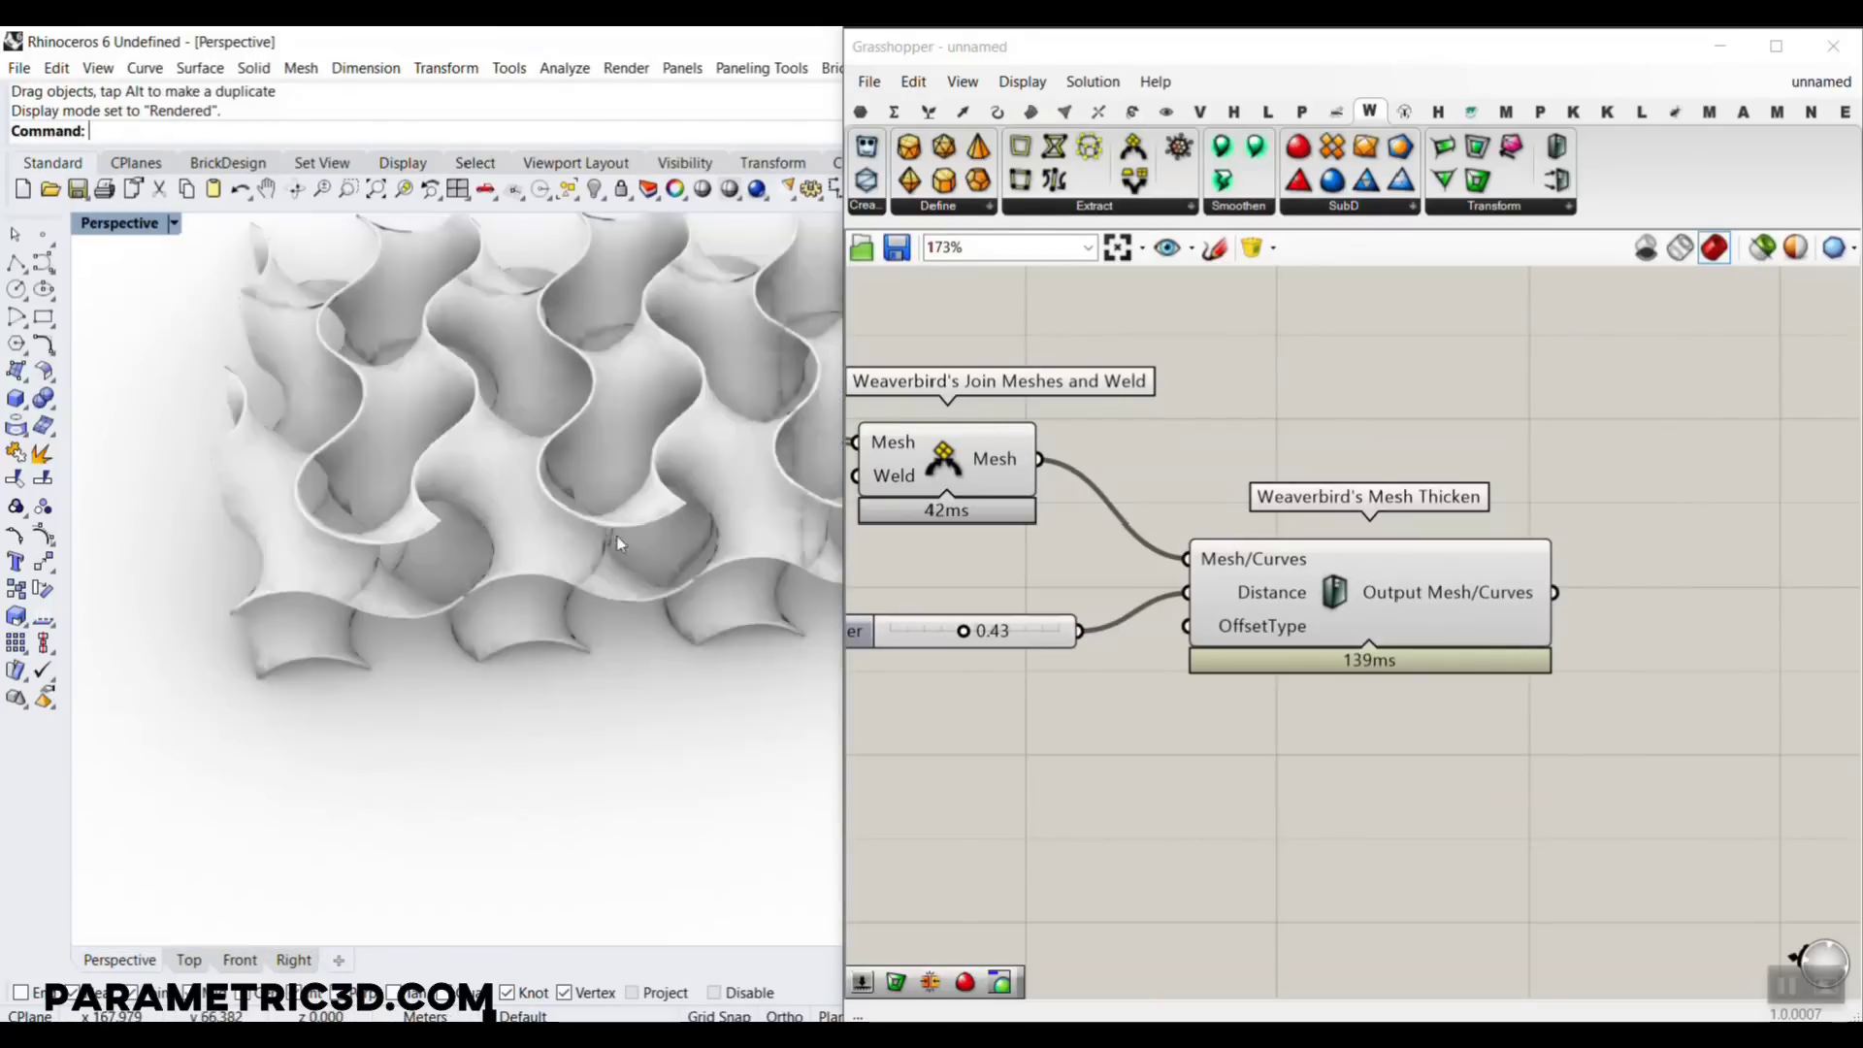
Examine the thickened gyroid mesh from several angles, checking its surface smoothness and the seams between cells
right_click_drag(617, 543, 533, 358)
scroll(568, 311, "up", 3)
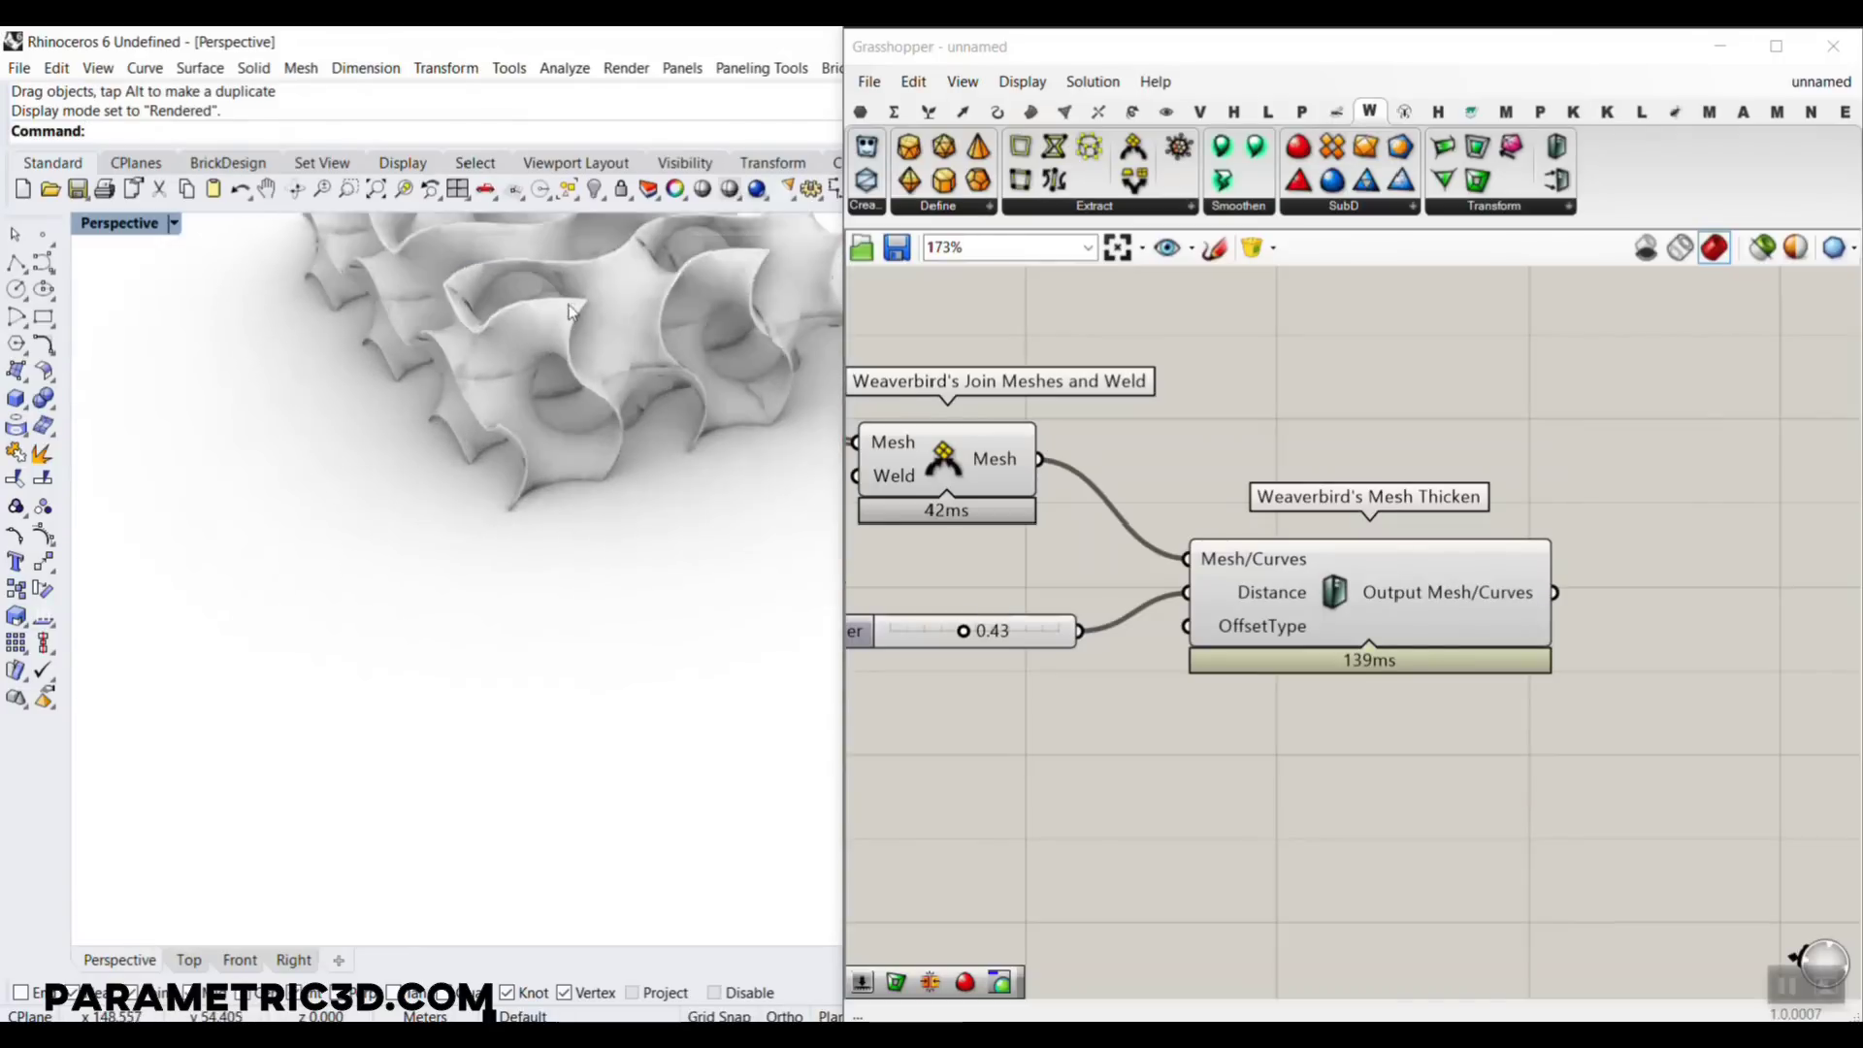
scroll(569, 311, "up", 2)
right_click_drag(481, 431, 616, 375)
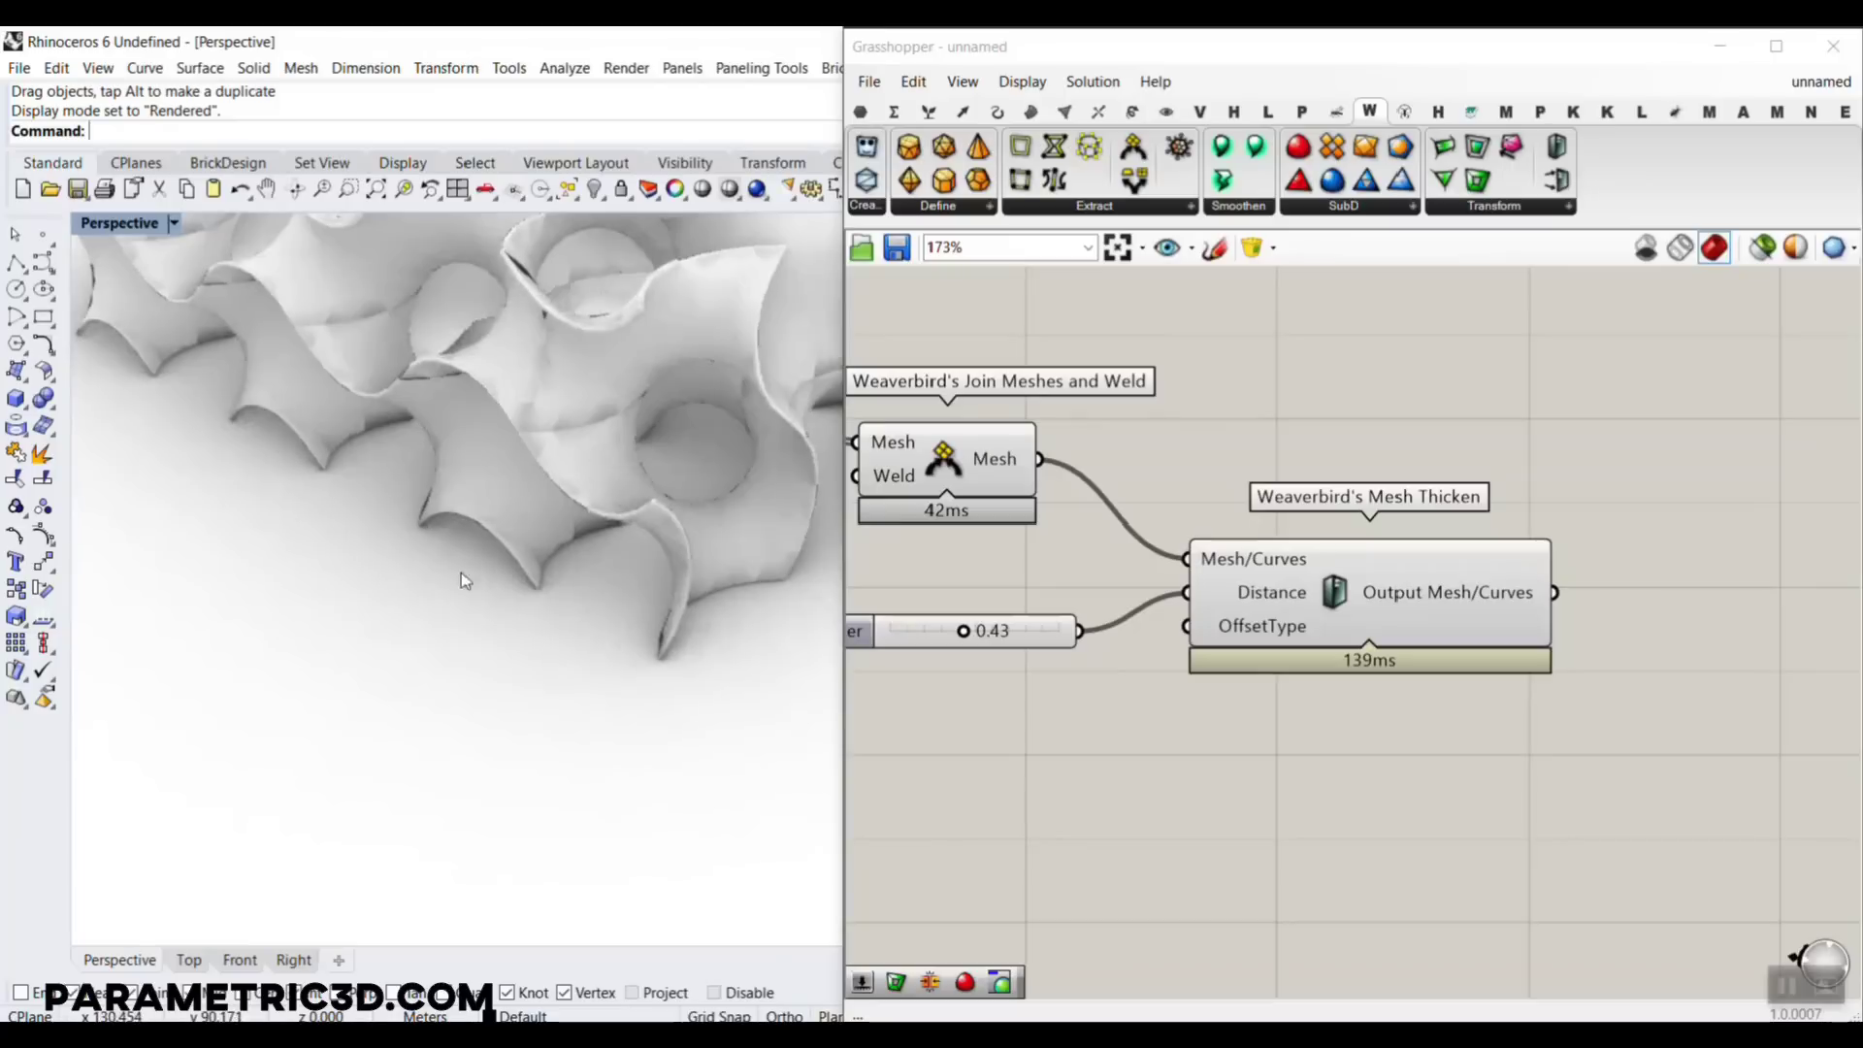
scroll(464, 580, "down", 6)
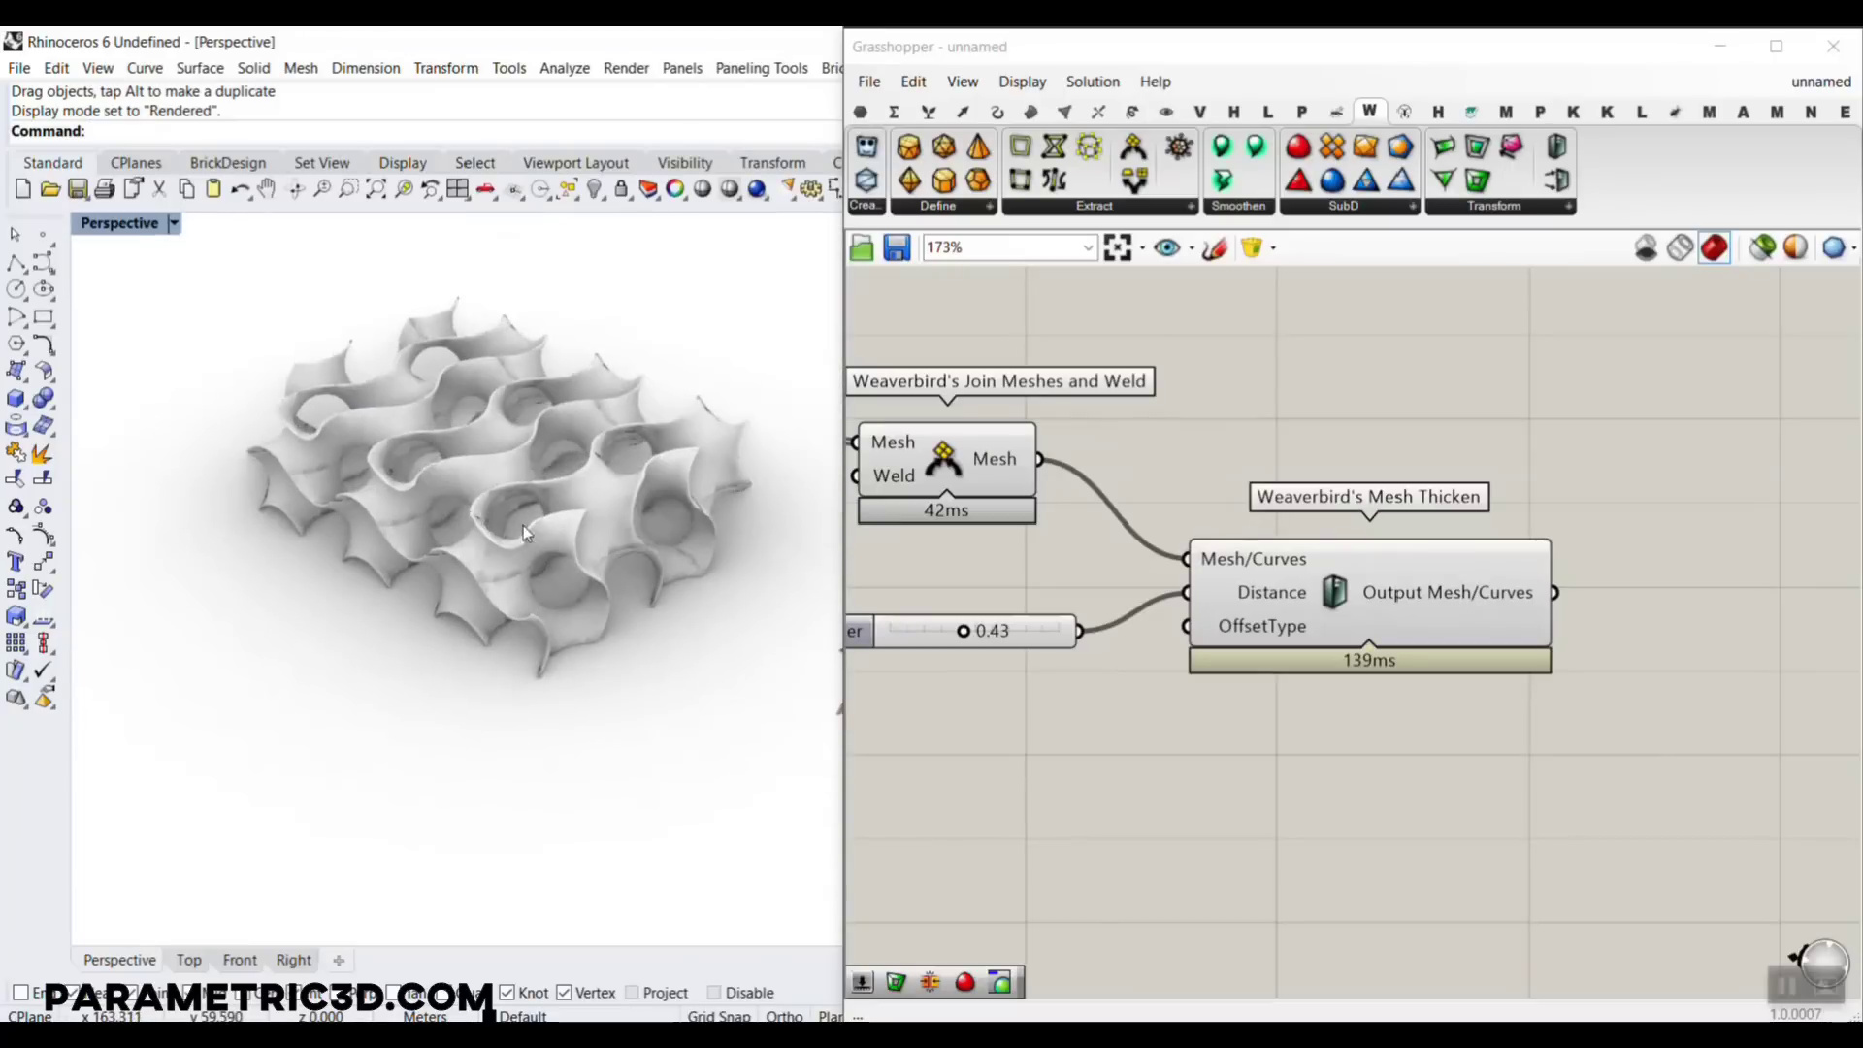
scroll(544, 542, "up", 5)
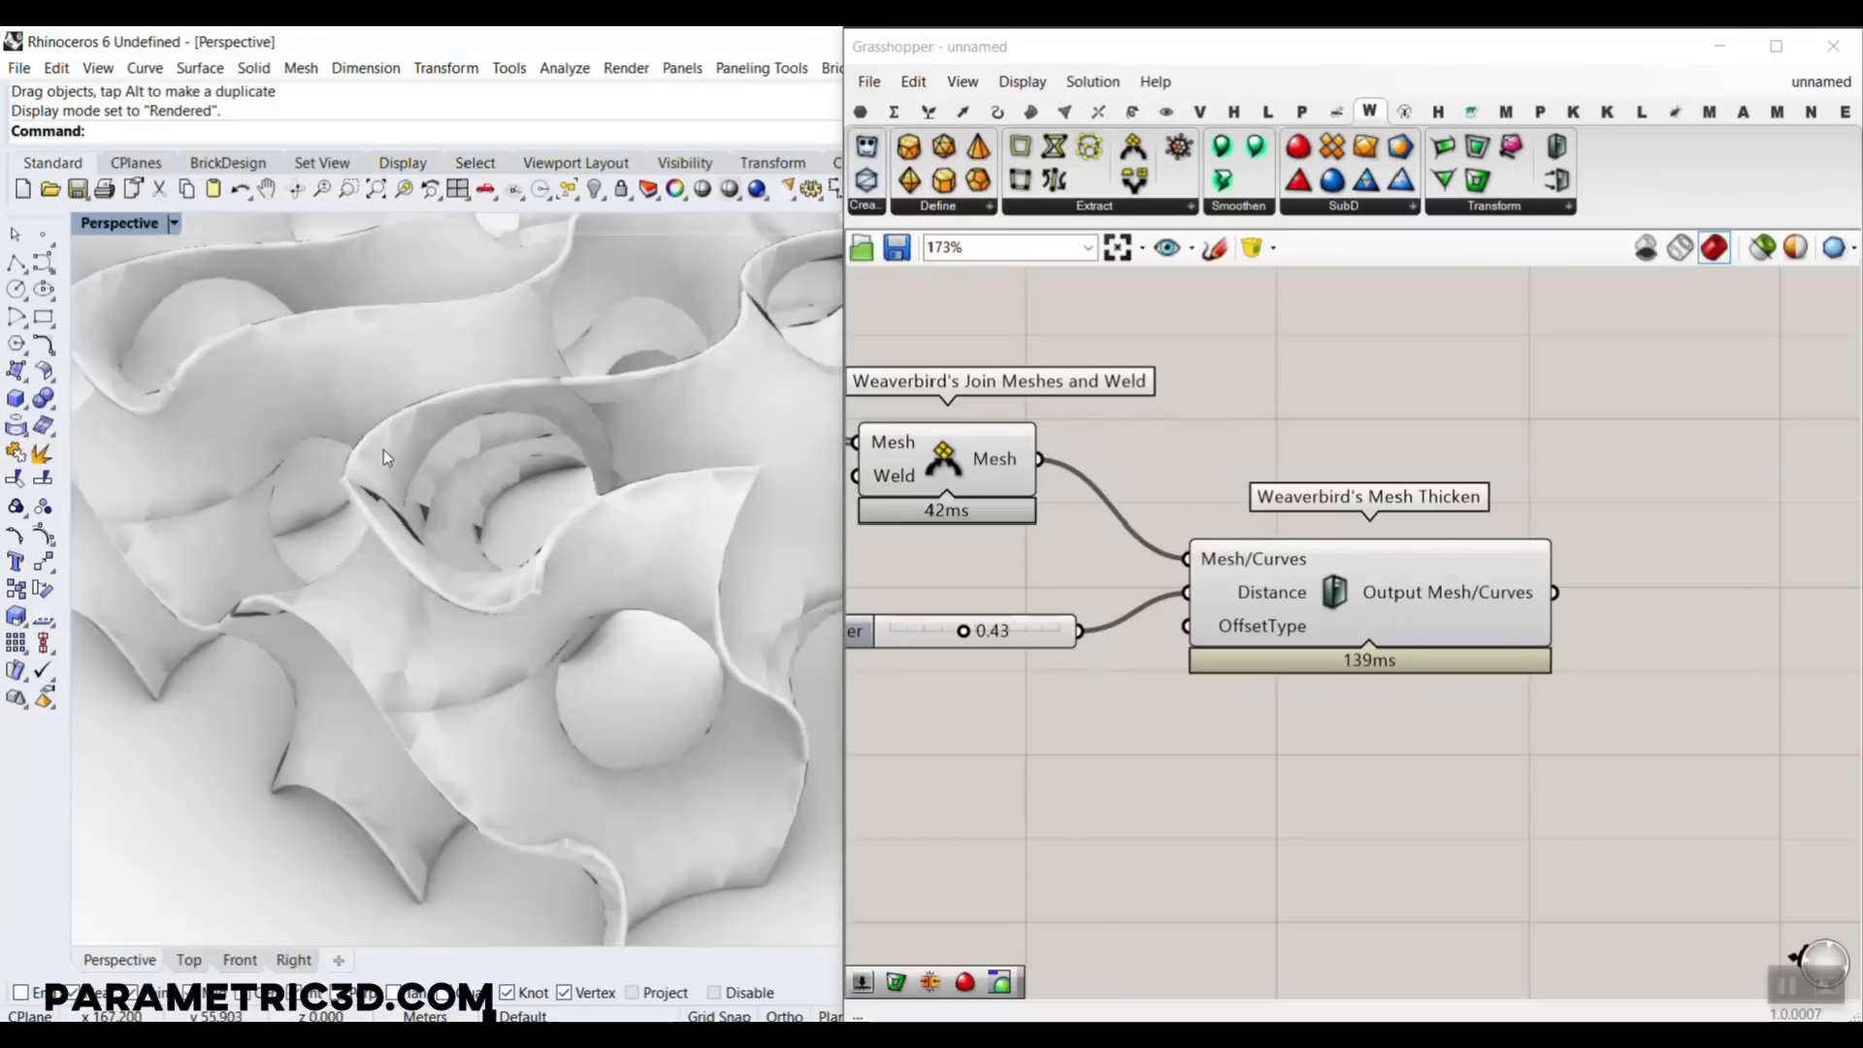
scroll(520, 633, "down", 5)
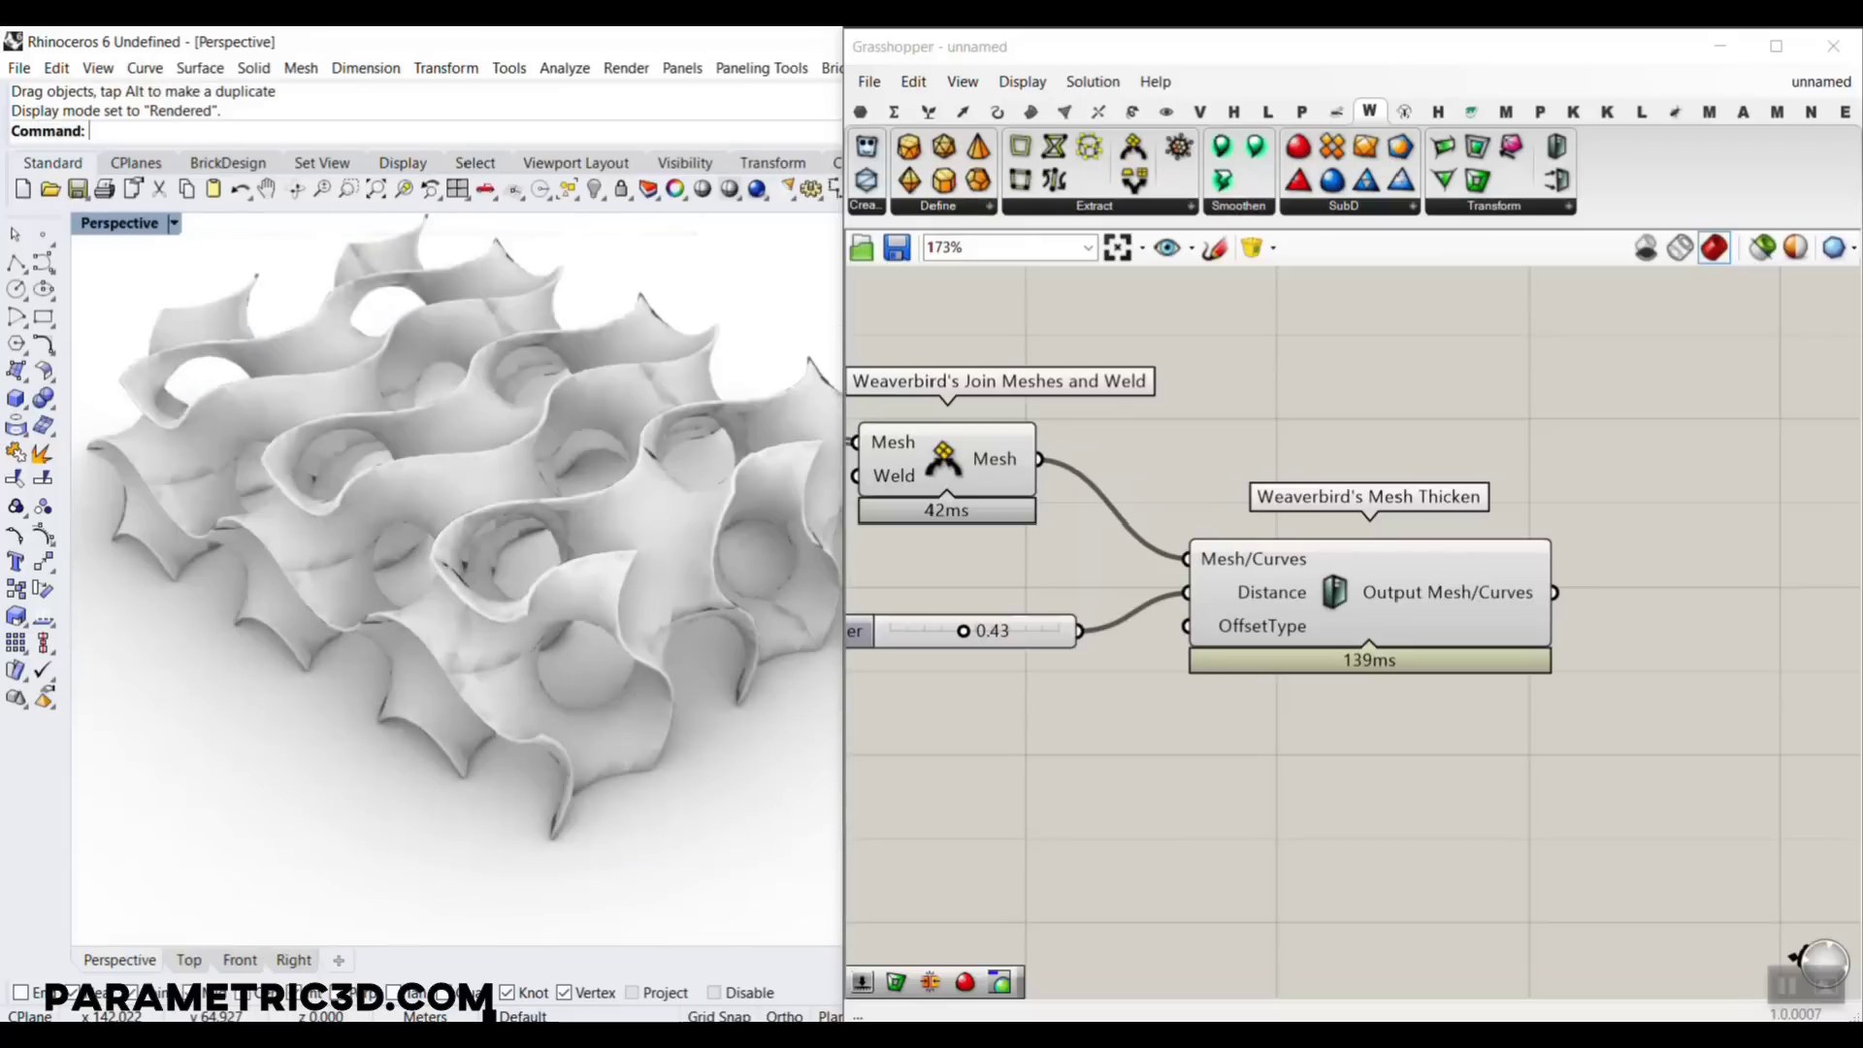
Delete the baked thickened mesh and return the Perspective viewport to Shaded display
left_click(419, 552)
left_click(145, 225)
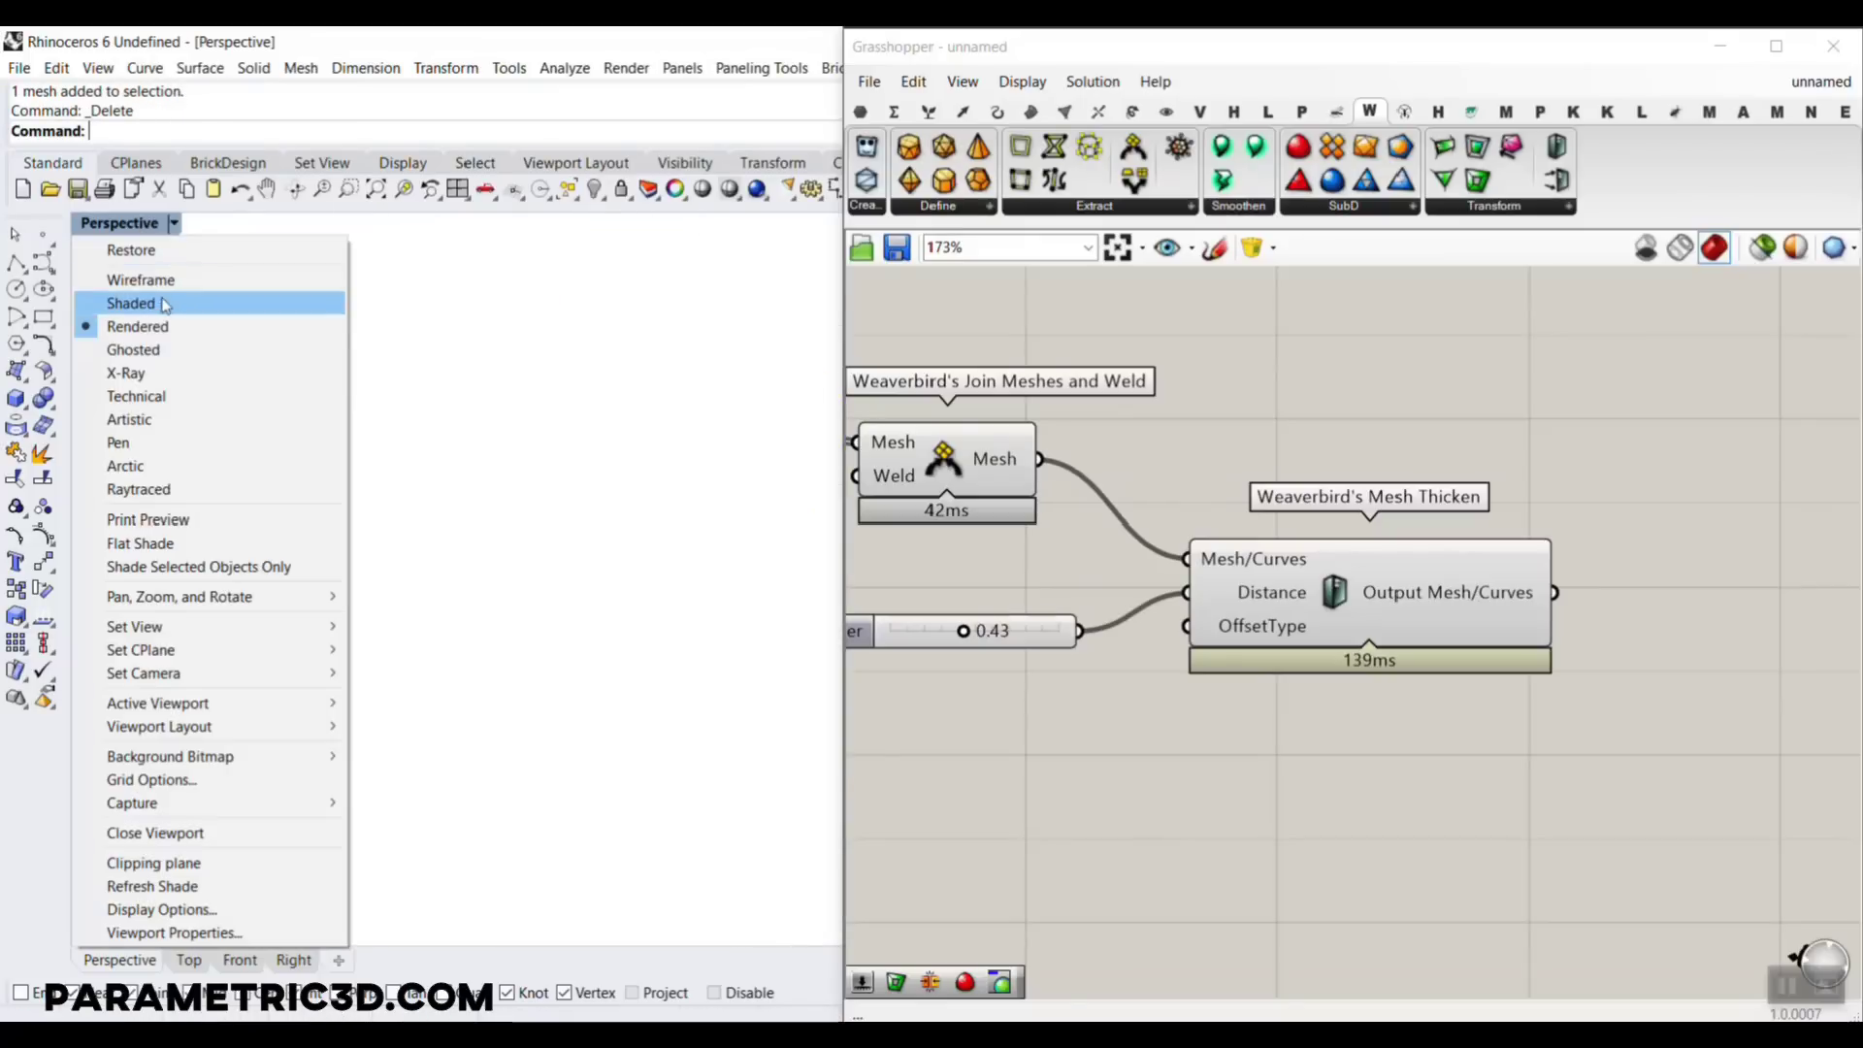
left_click(160, 303)
Disconnect the Iso surface Mesh output from Box Array's Geometry input
scroll(1453, 500, "down", 3)
scroll(1449, 495, "down", 2)
scroll(433, 551, "down", 5)
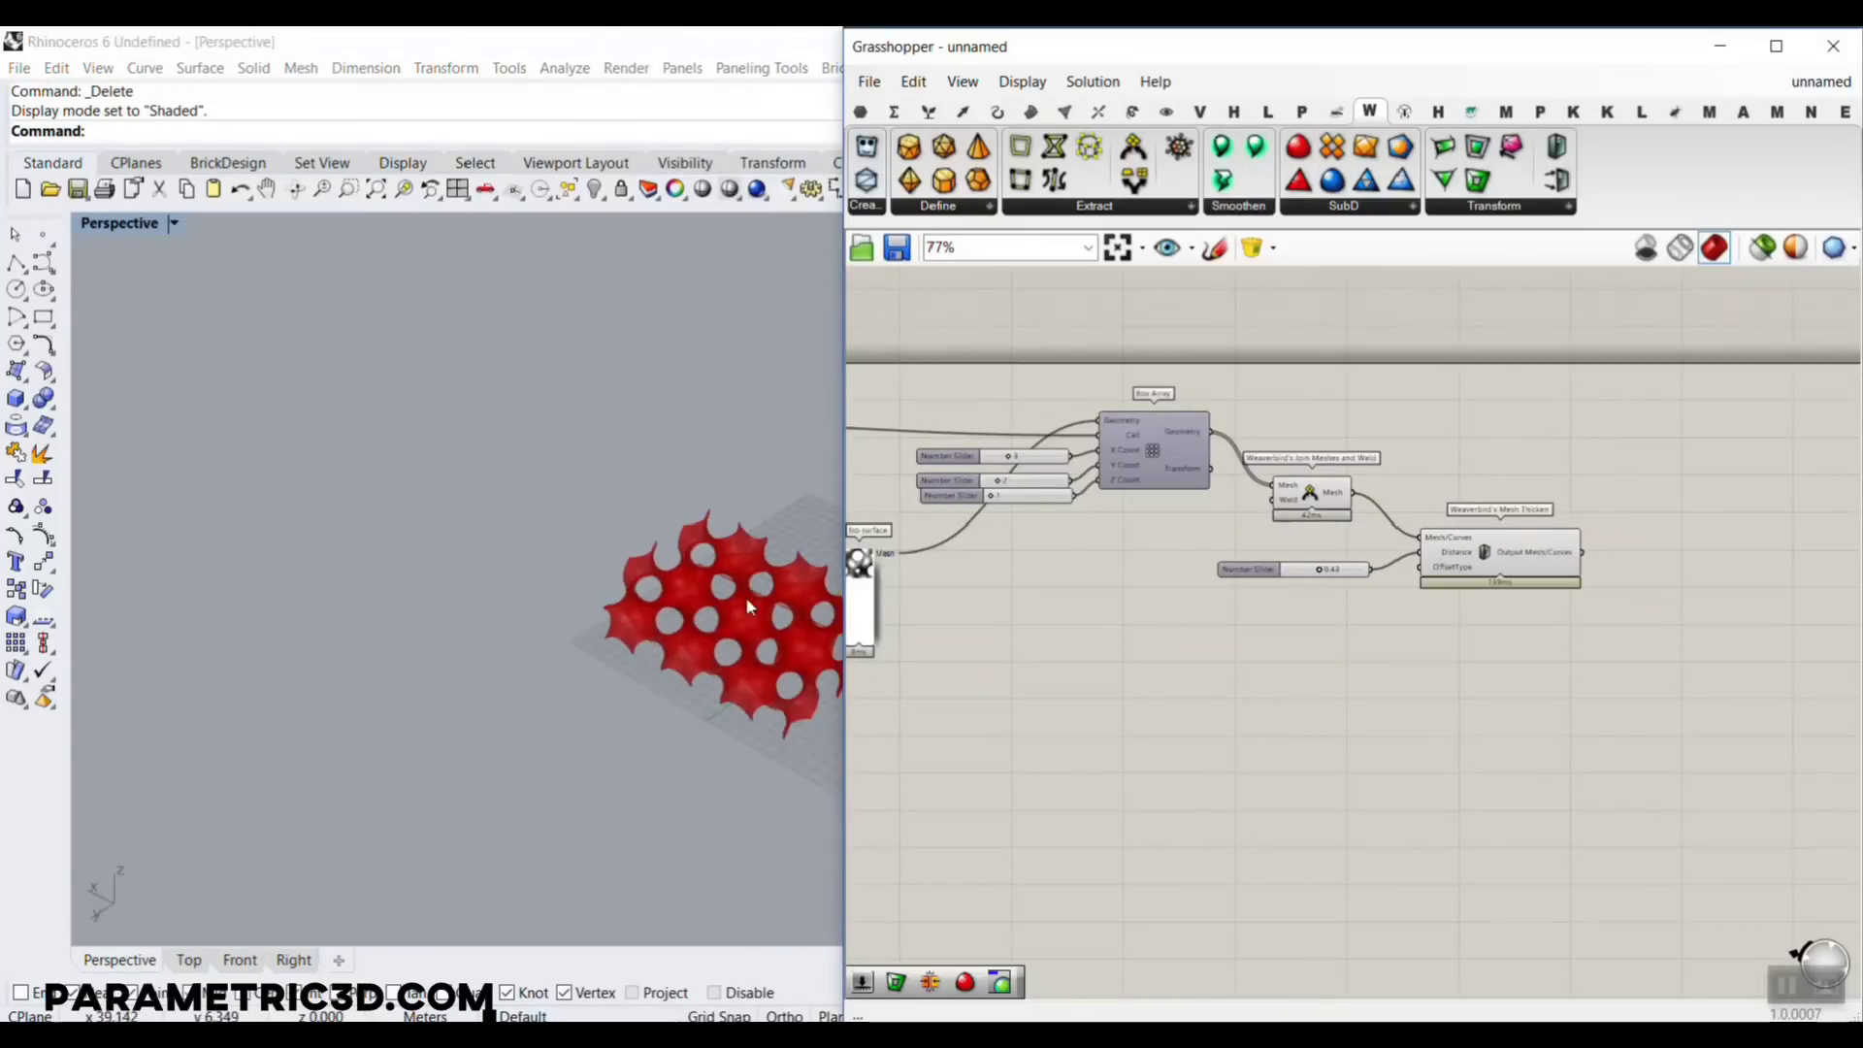
scroll(745, 599, "up", 8)
right_click_drag(1075, 483, 1512, 534)
scroll(1476, 628, "up", 3)
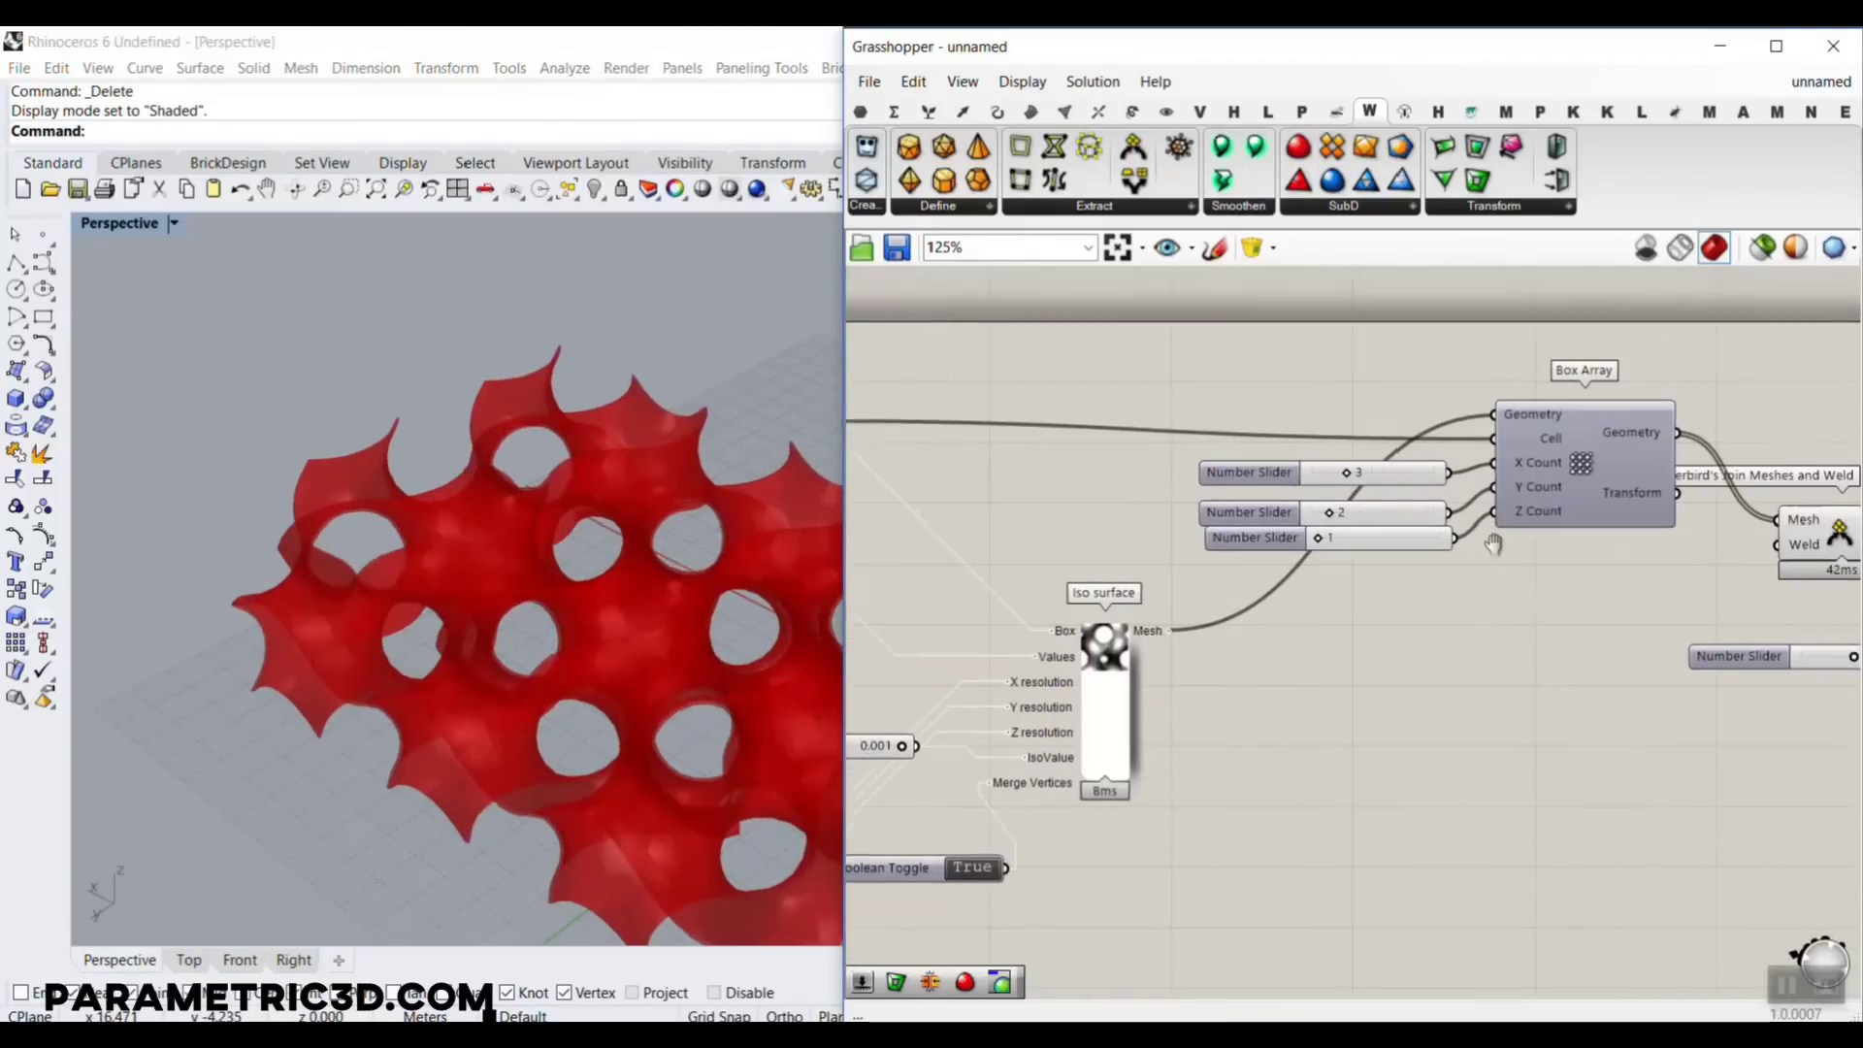
left_click_drag(1258, 597, 1131, 637, "ctrl")
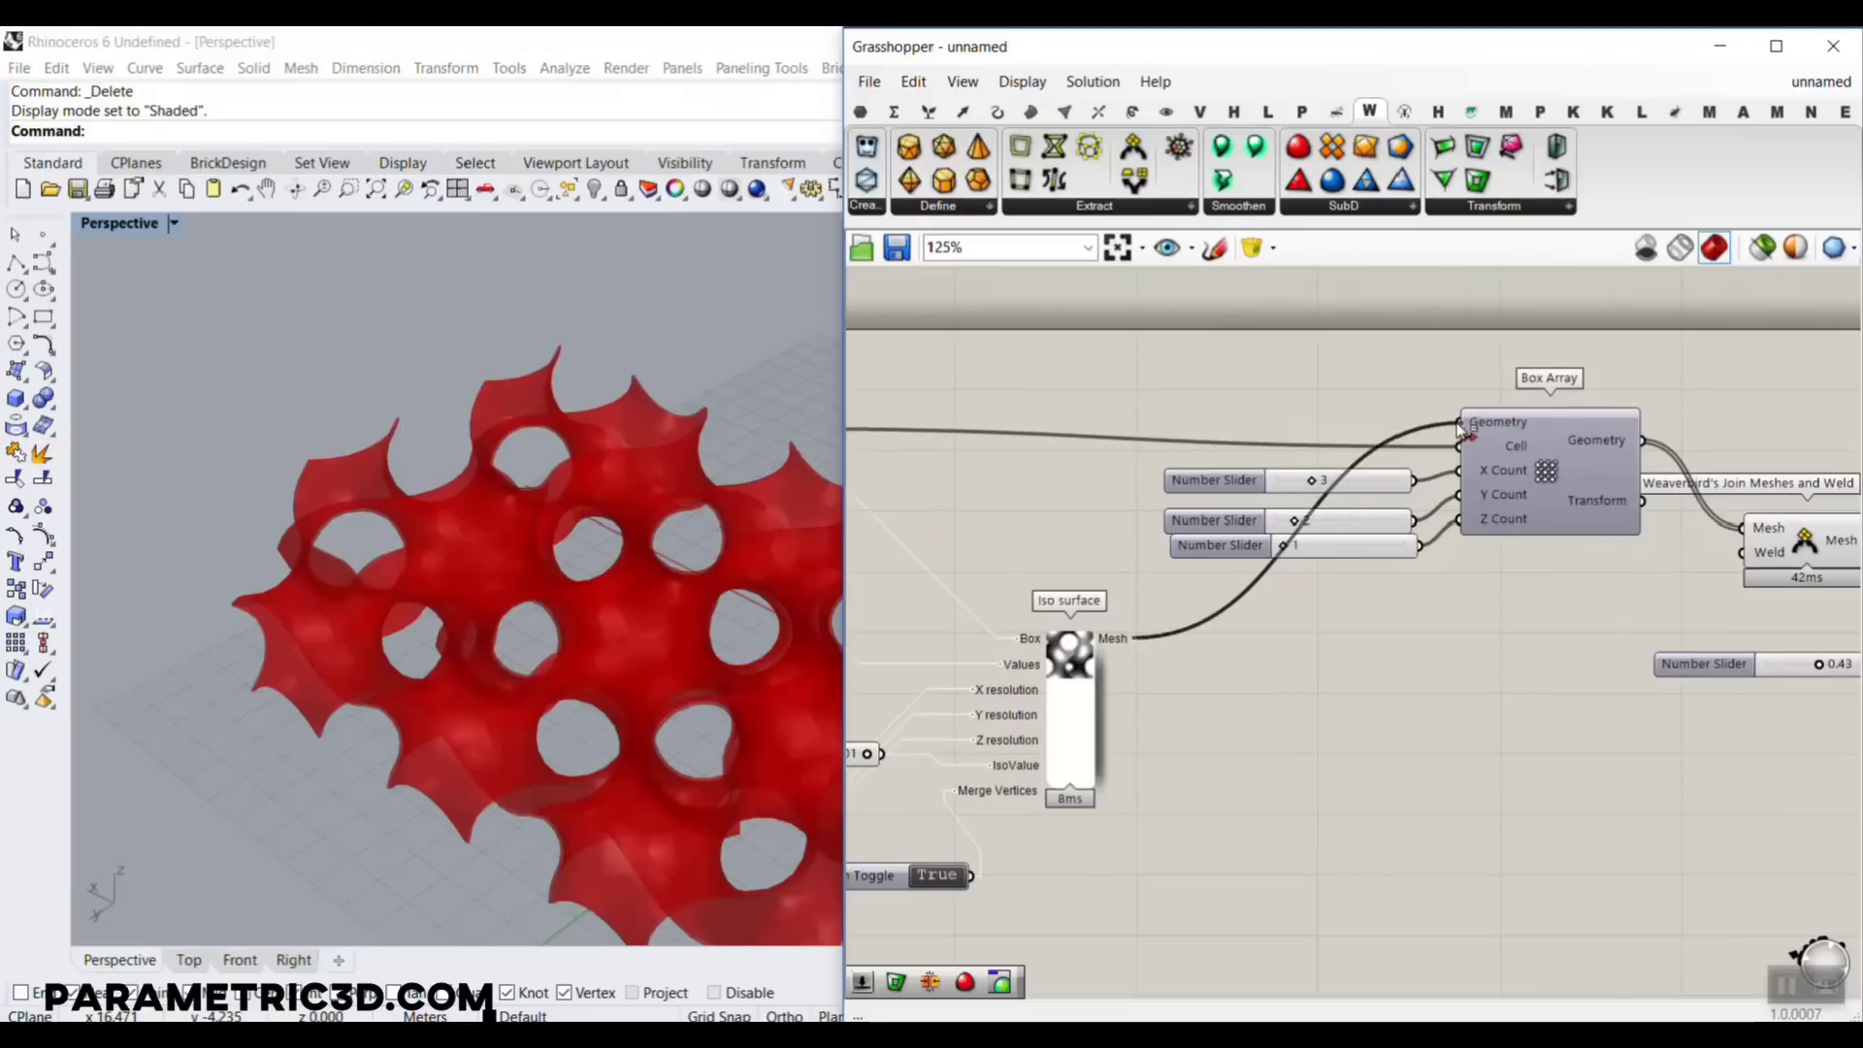
scroll(573, 592, "down", 4)
right_click_drag(572, 591, 428, 566, "shift")
scroll(657, 639, "up", 4)
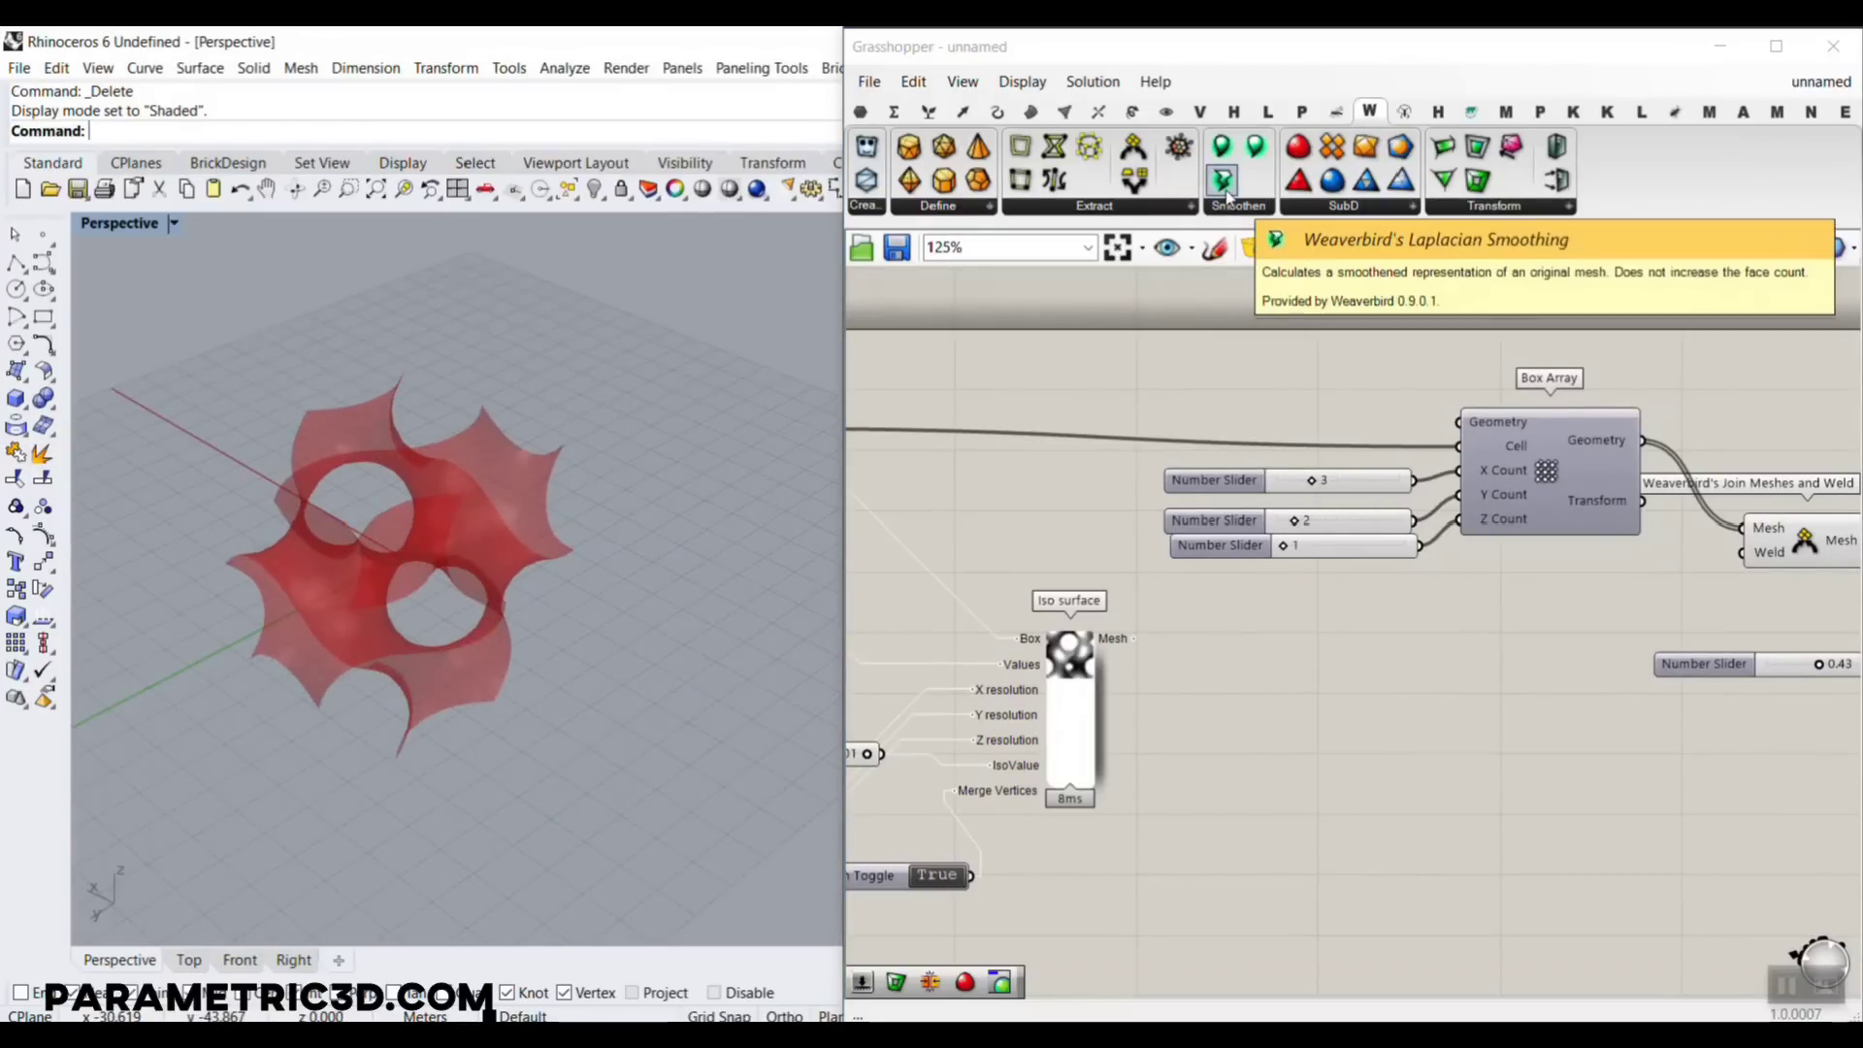
Add Weaverbird's Laplacian Smoothing and connect the Iso surface Mesh output to its Mesh/Curves input
left_click_drag(1221, 181, 1308, 755)
right_click_drag(1207, 698, 1110, 565)
scroll(1074, 533, "up", 4)
left_click_drag(1071, 630, 1067, 640)
right_click_drag(1215, 678, 1215, 513)
left_click_drag(1197, 578, 1438, 711)
Set Laplacian Smoothing's Smooth Naked Edges option to Fixed
right_click_drag(1037, 815, 1126, 715)
double_click(1071, 716)
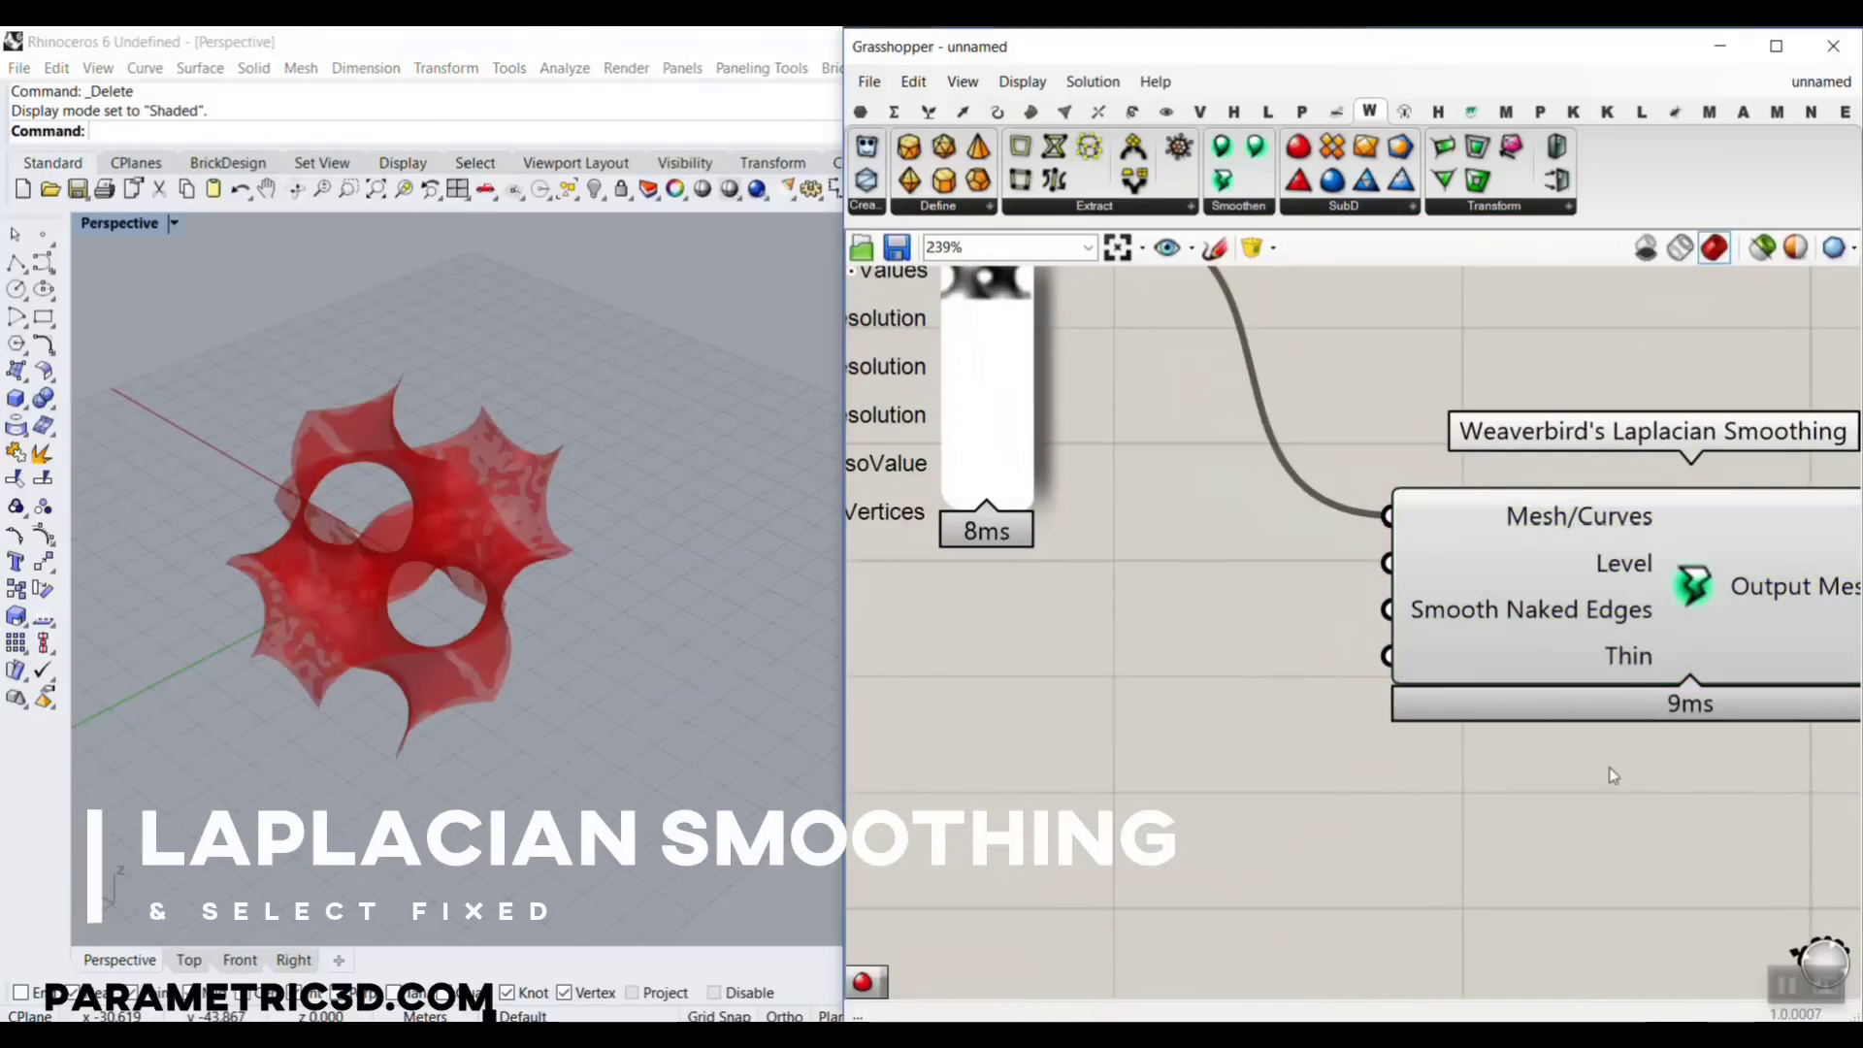
right_click(1473, 617)
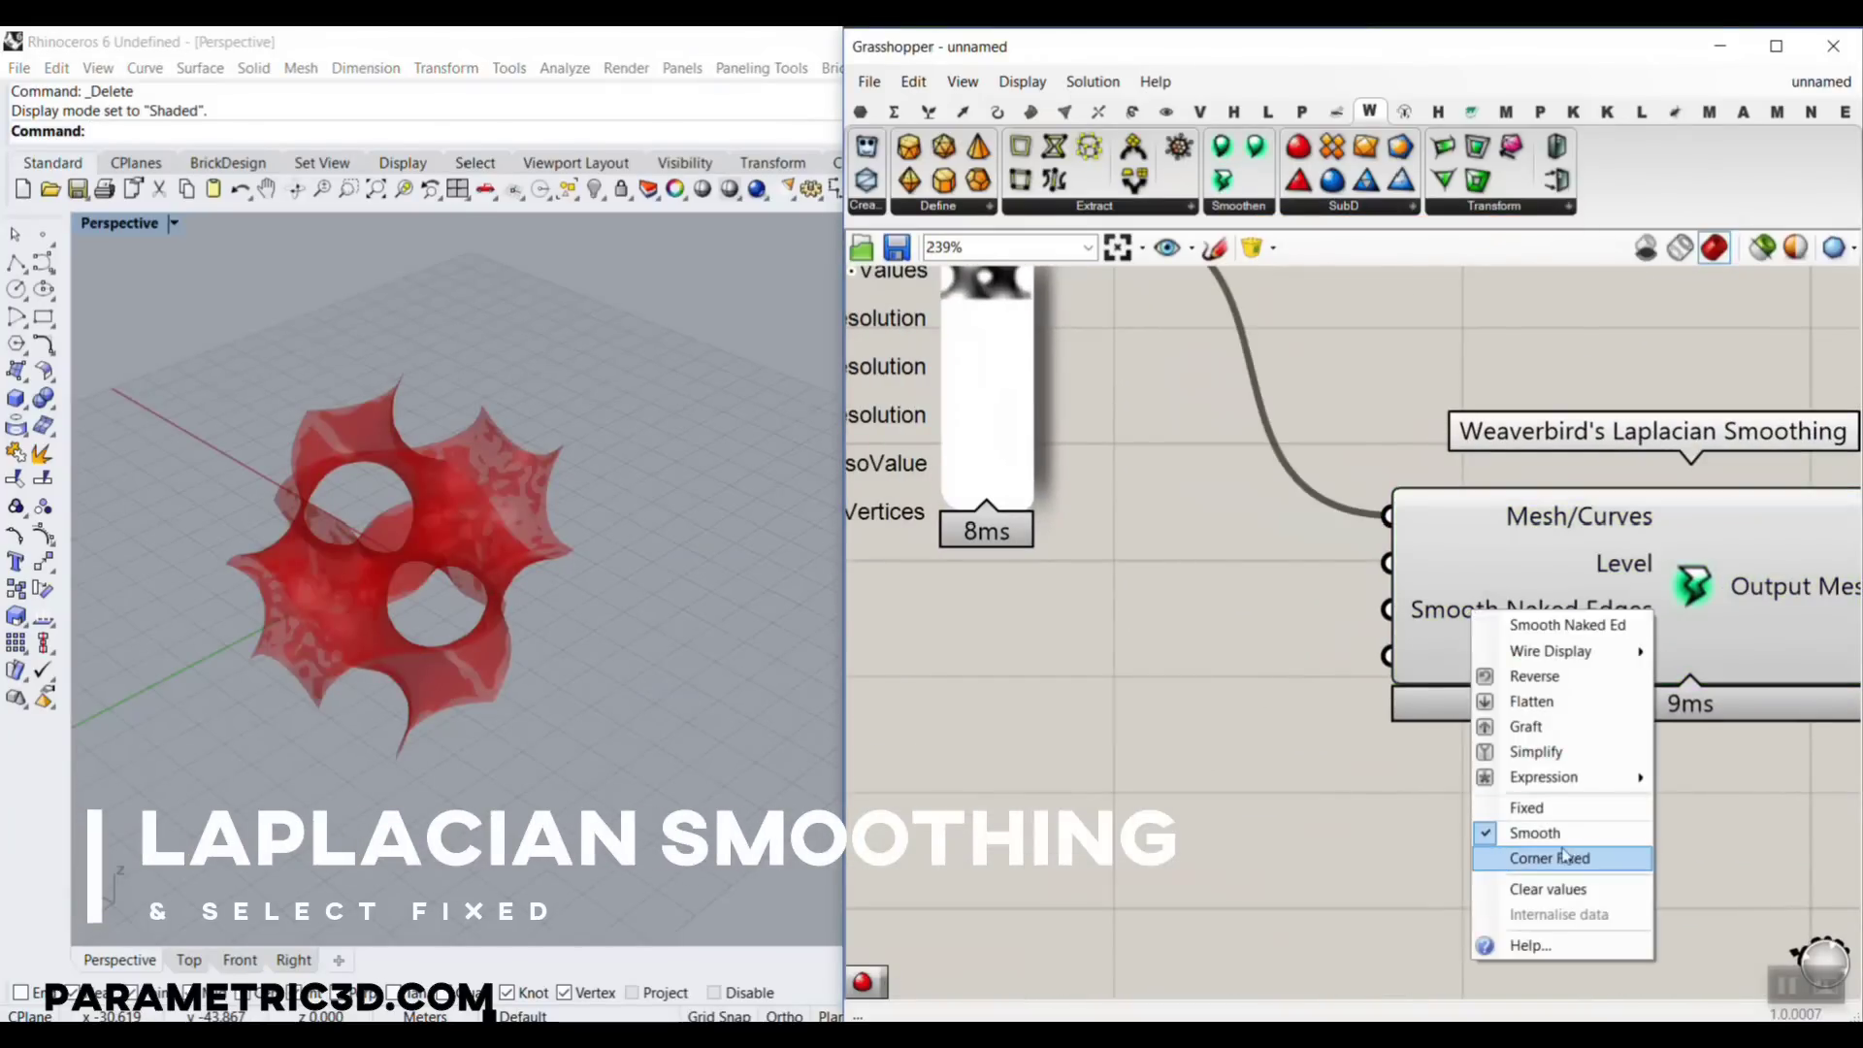
left_click(1533, 817)
scroll(339, 606, "up", 6)
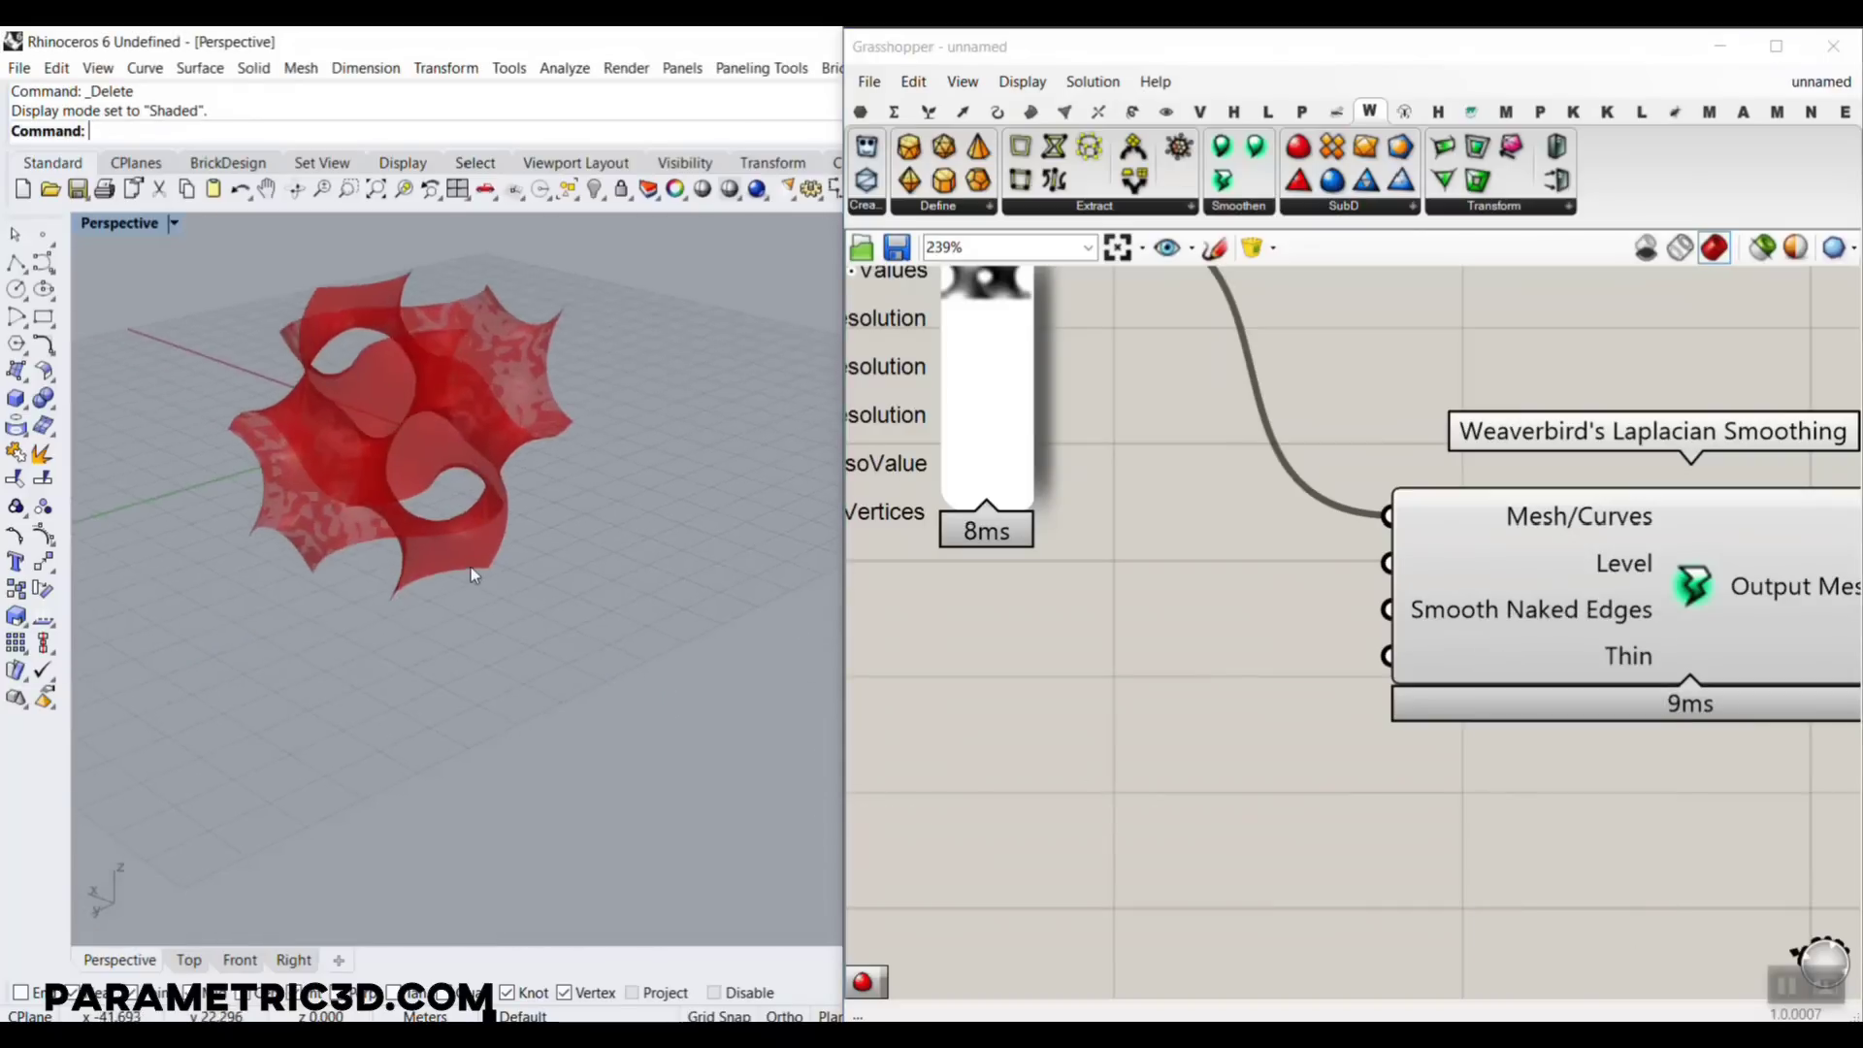
scroll(308, 626, "down", 8)
scroll(503, 599, "up", 3)
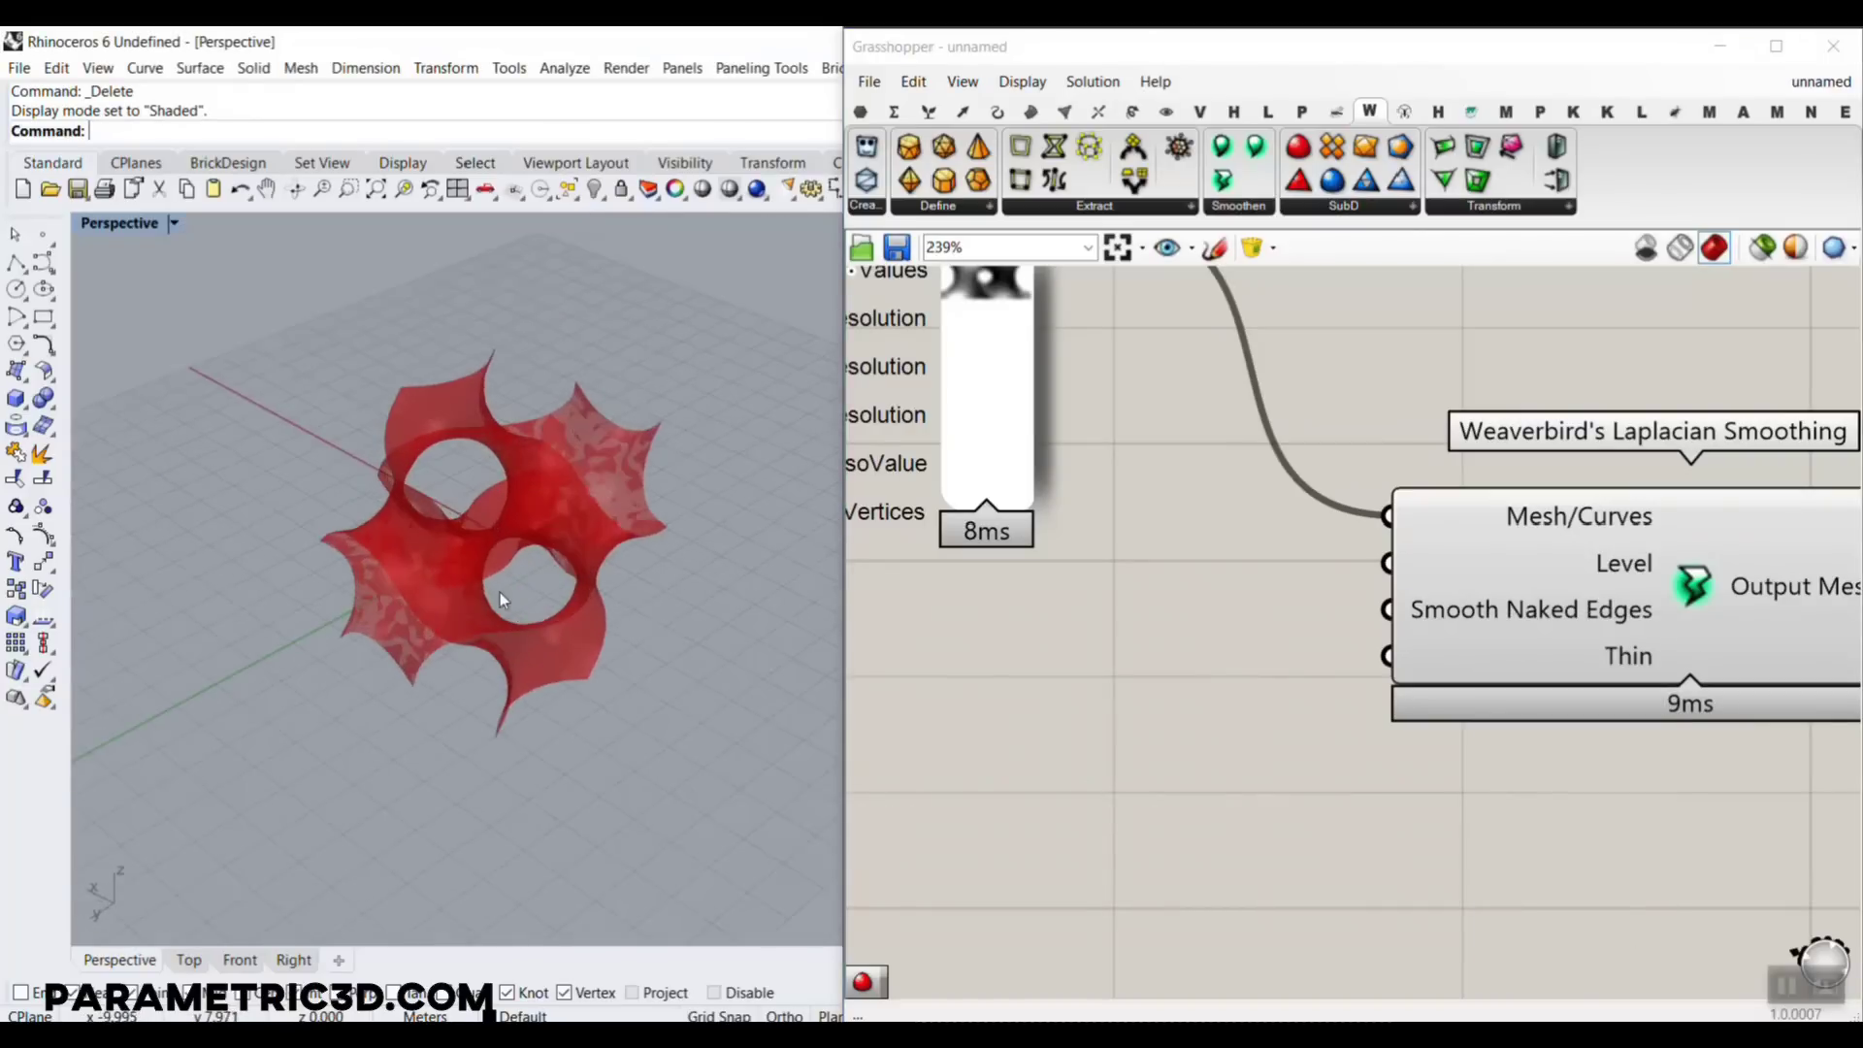
Create a number slider with value 20 and connect it to Laplacian Smoothing's Level input
double_click(1094, 747)
type("20")
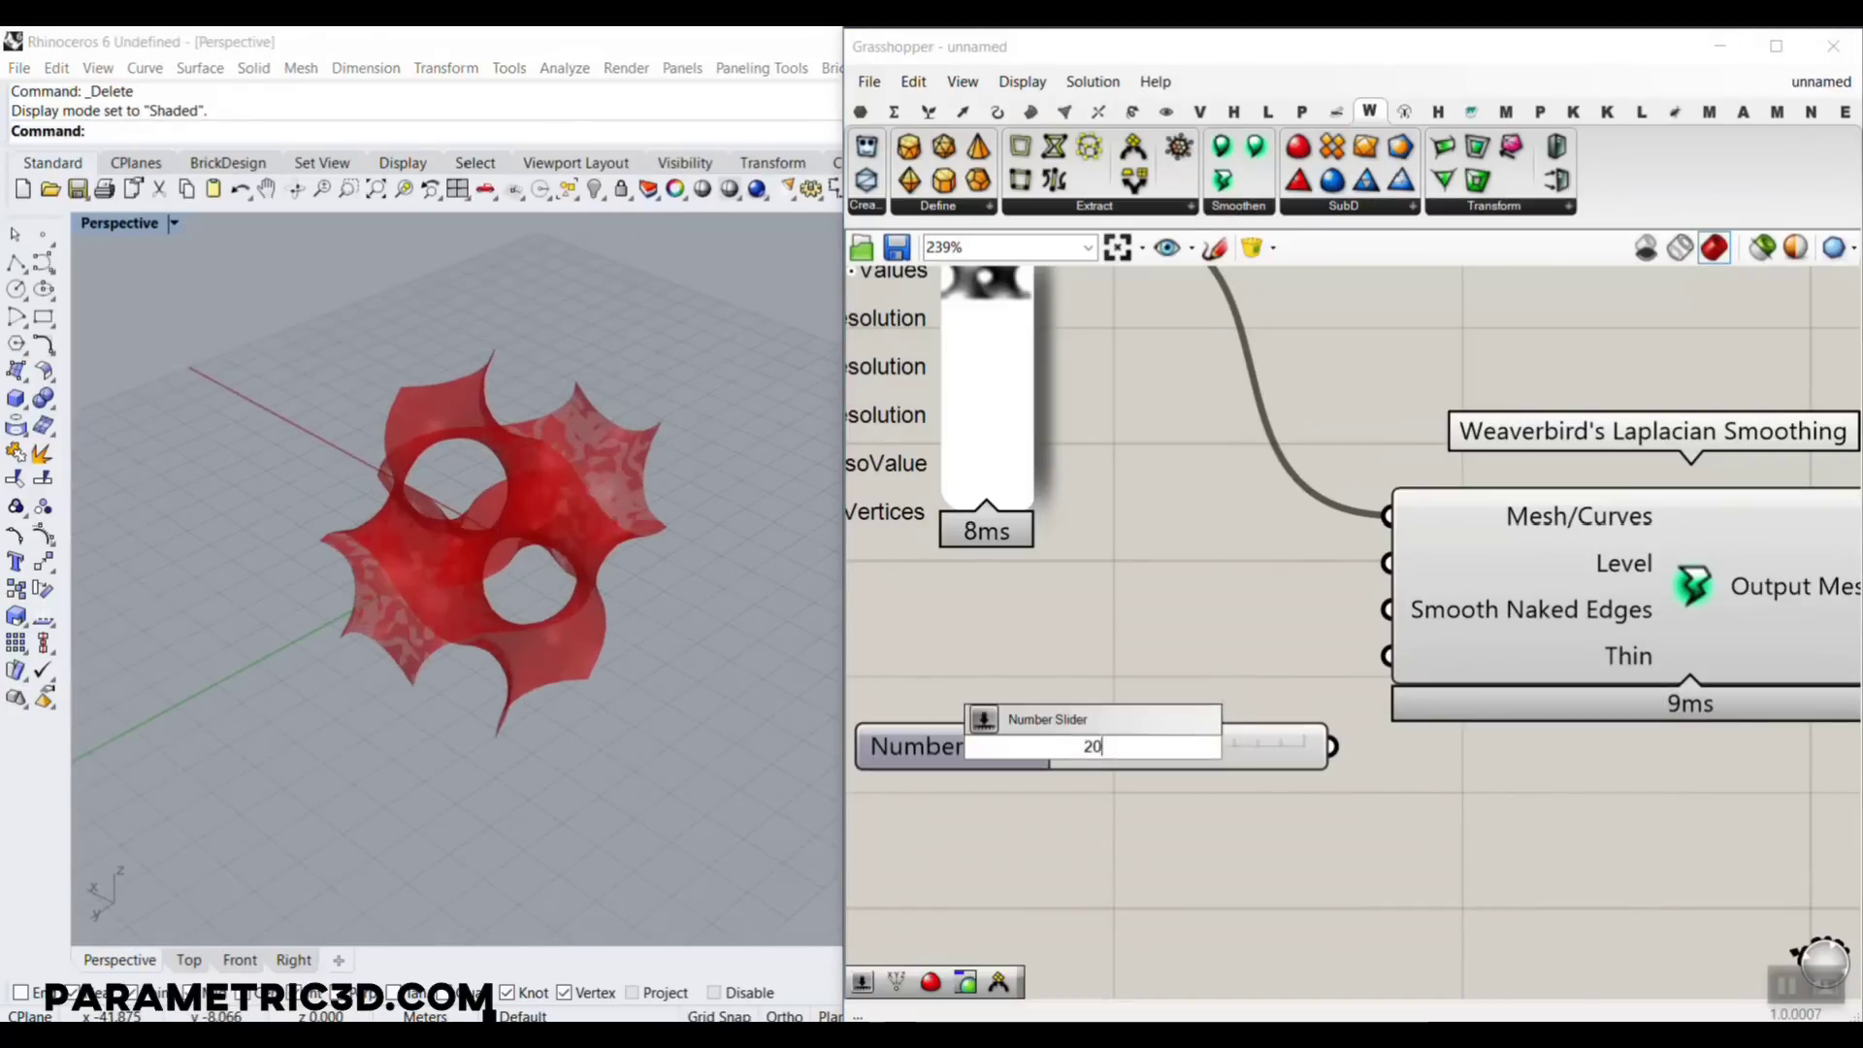
key("Return")
left_click_drag(1186, 746, 1110, 600)
left_click_drag(1282, 590, 1387, 563)
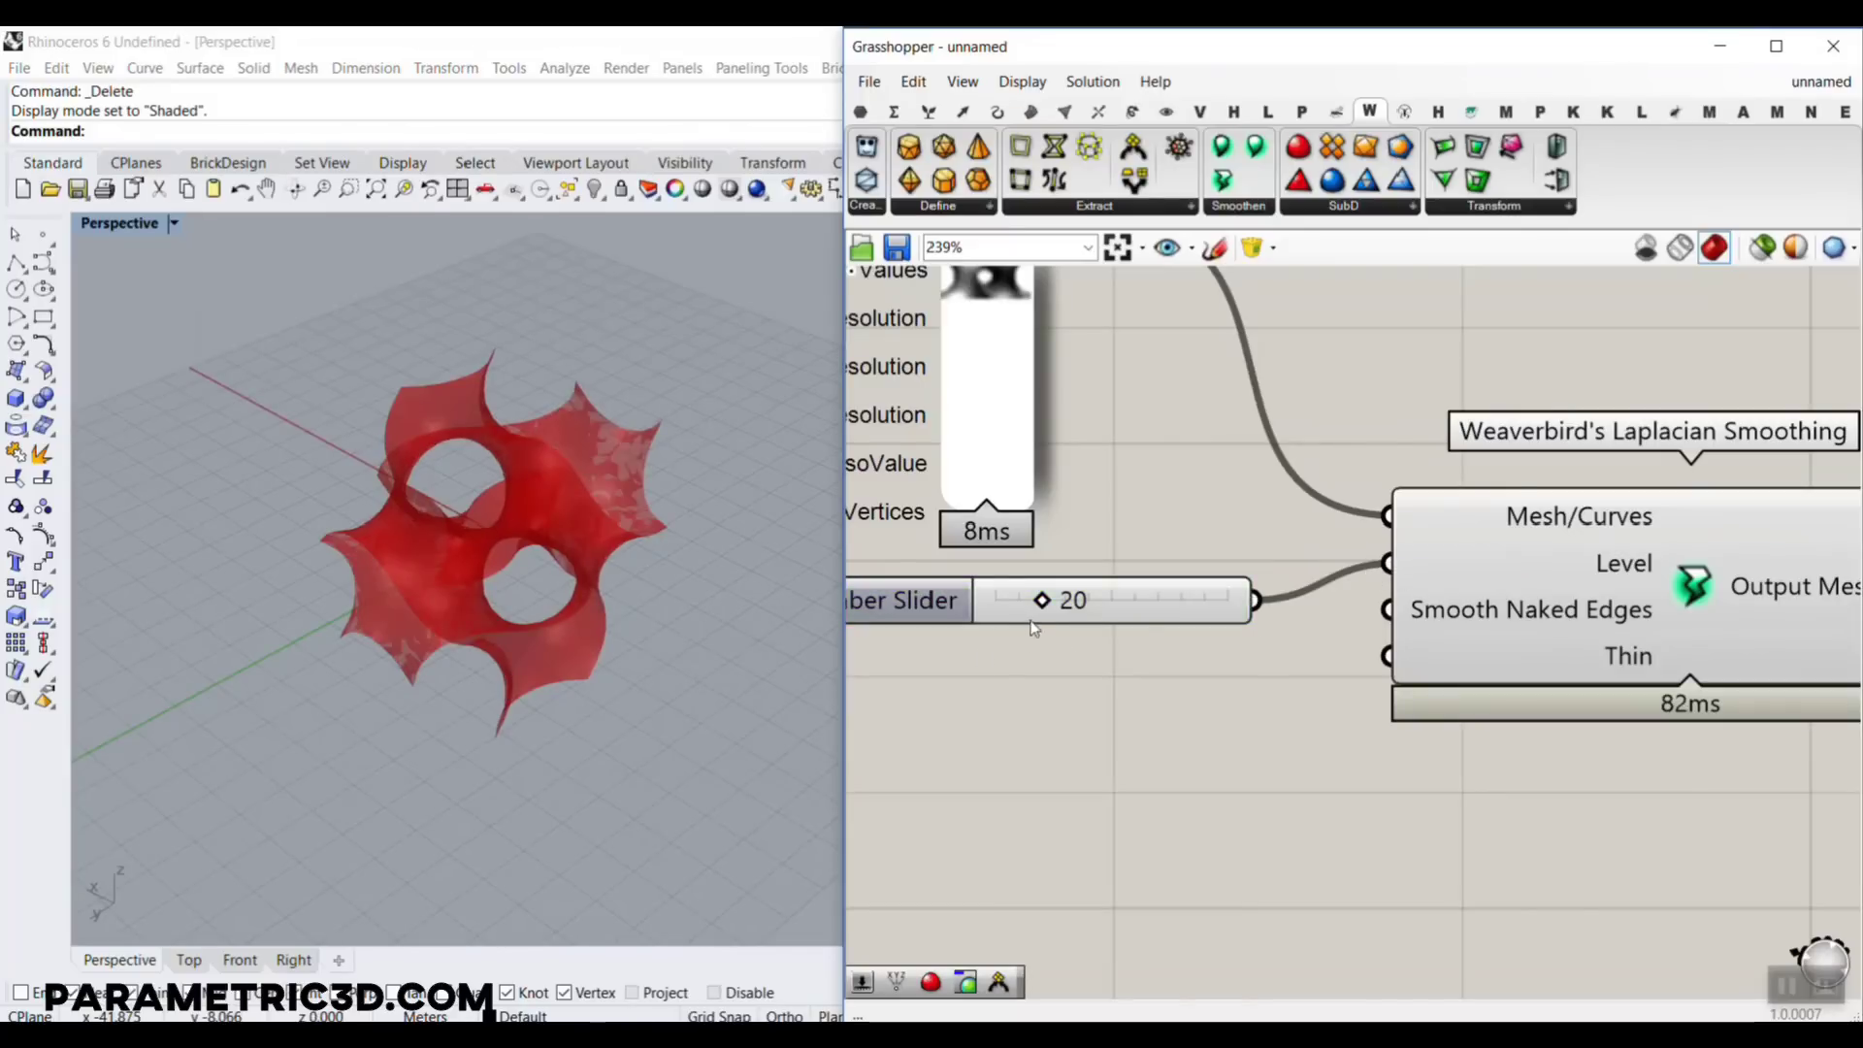
Bake the Laplacian Smoothing output mesh and move the baked copy clear of the Grasshopper preview
scroll(1034, 628, "down", 4)
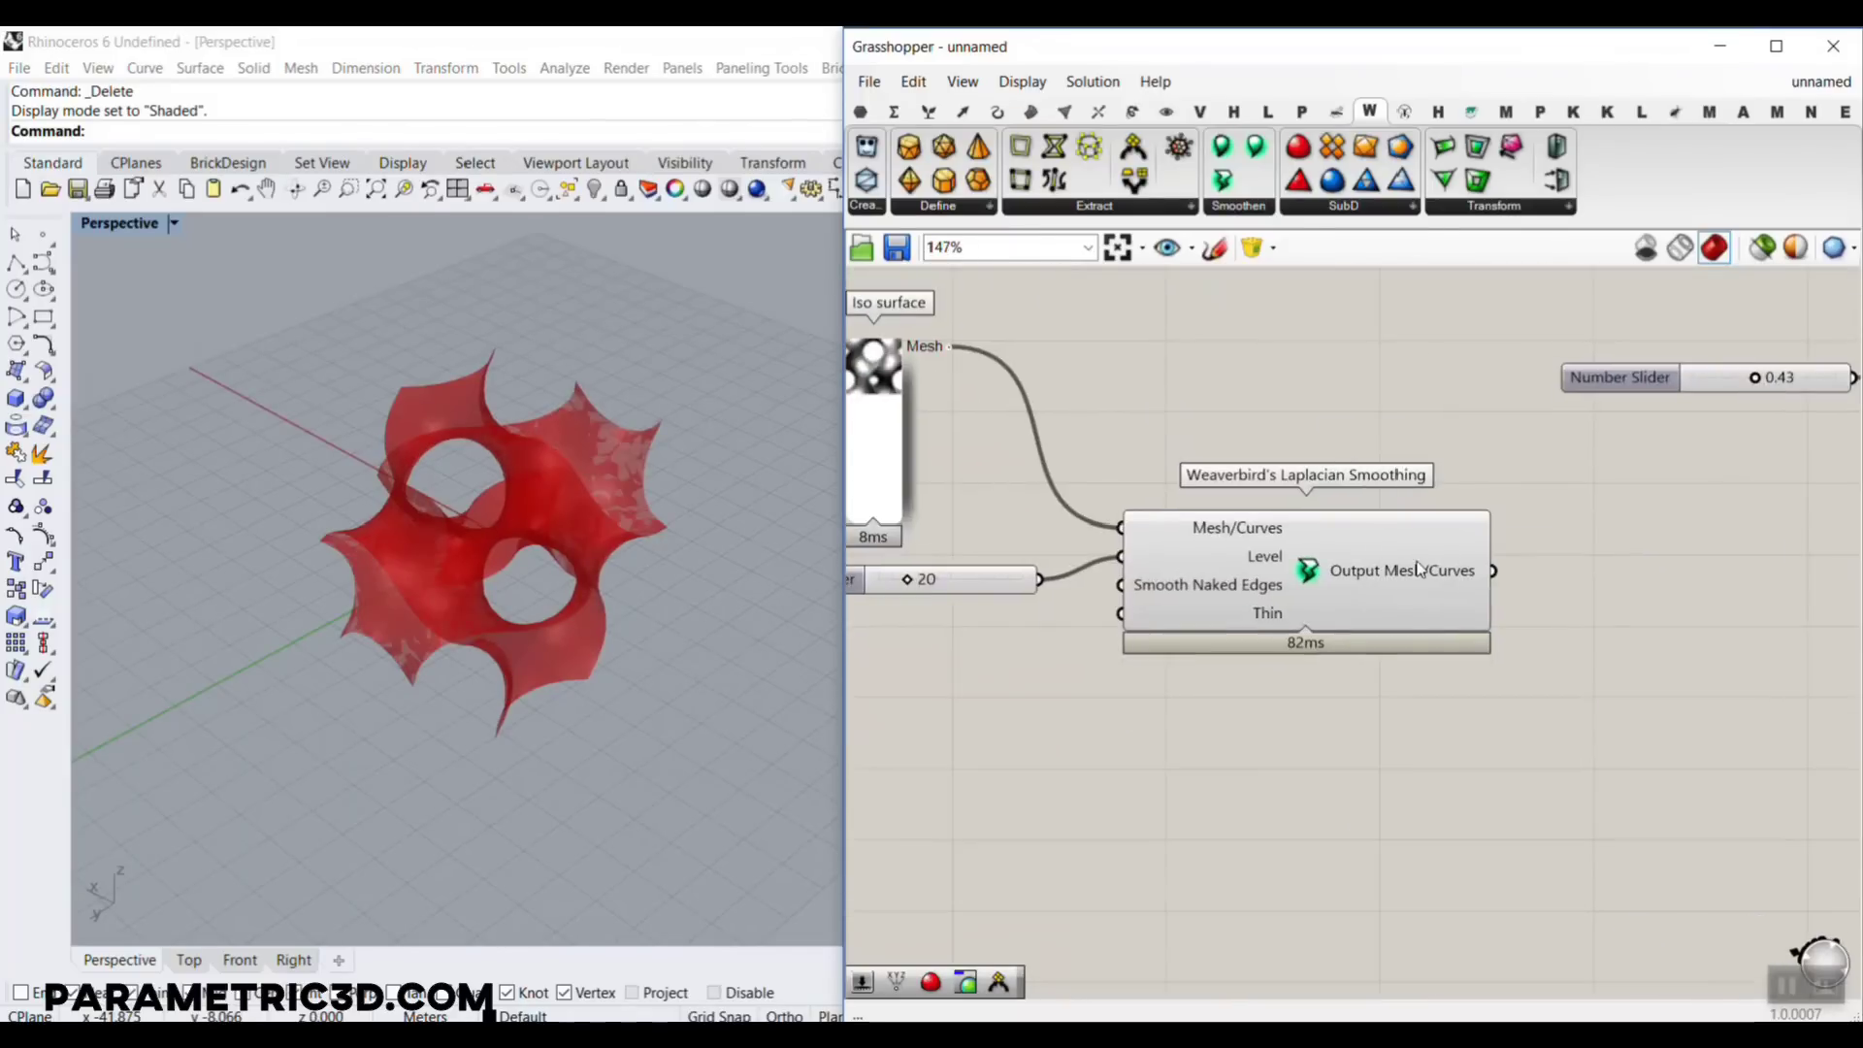
right_click(1419, 568)
left_click(1457, 603)
left_click(1476, 815)
right_click_drag(621, 543, 718, 508)
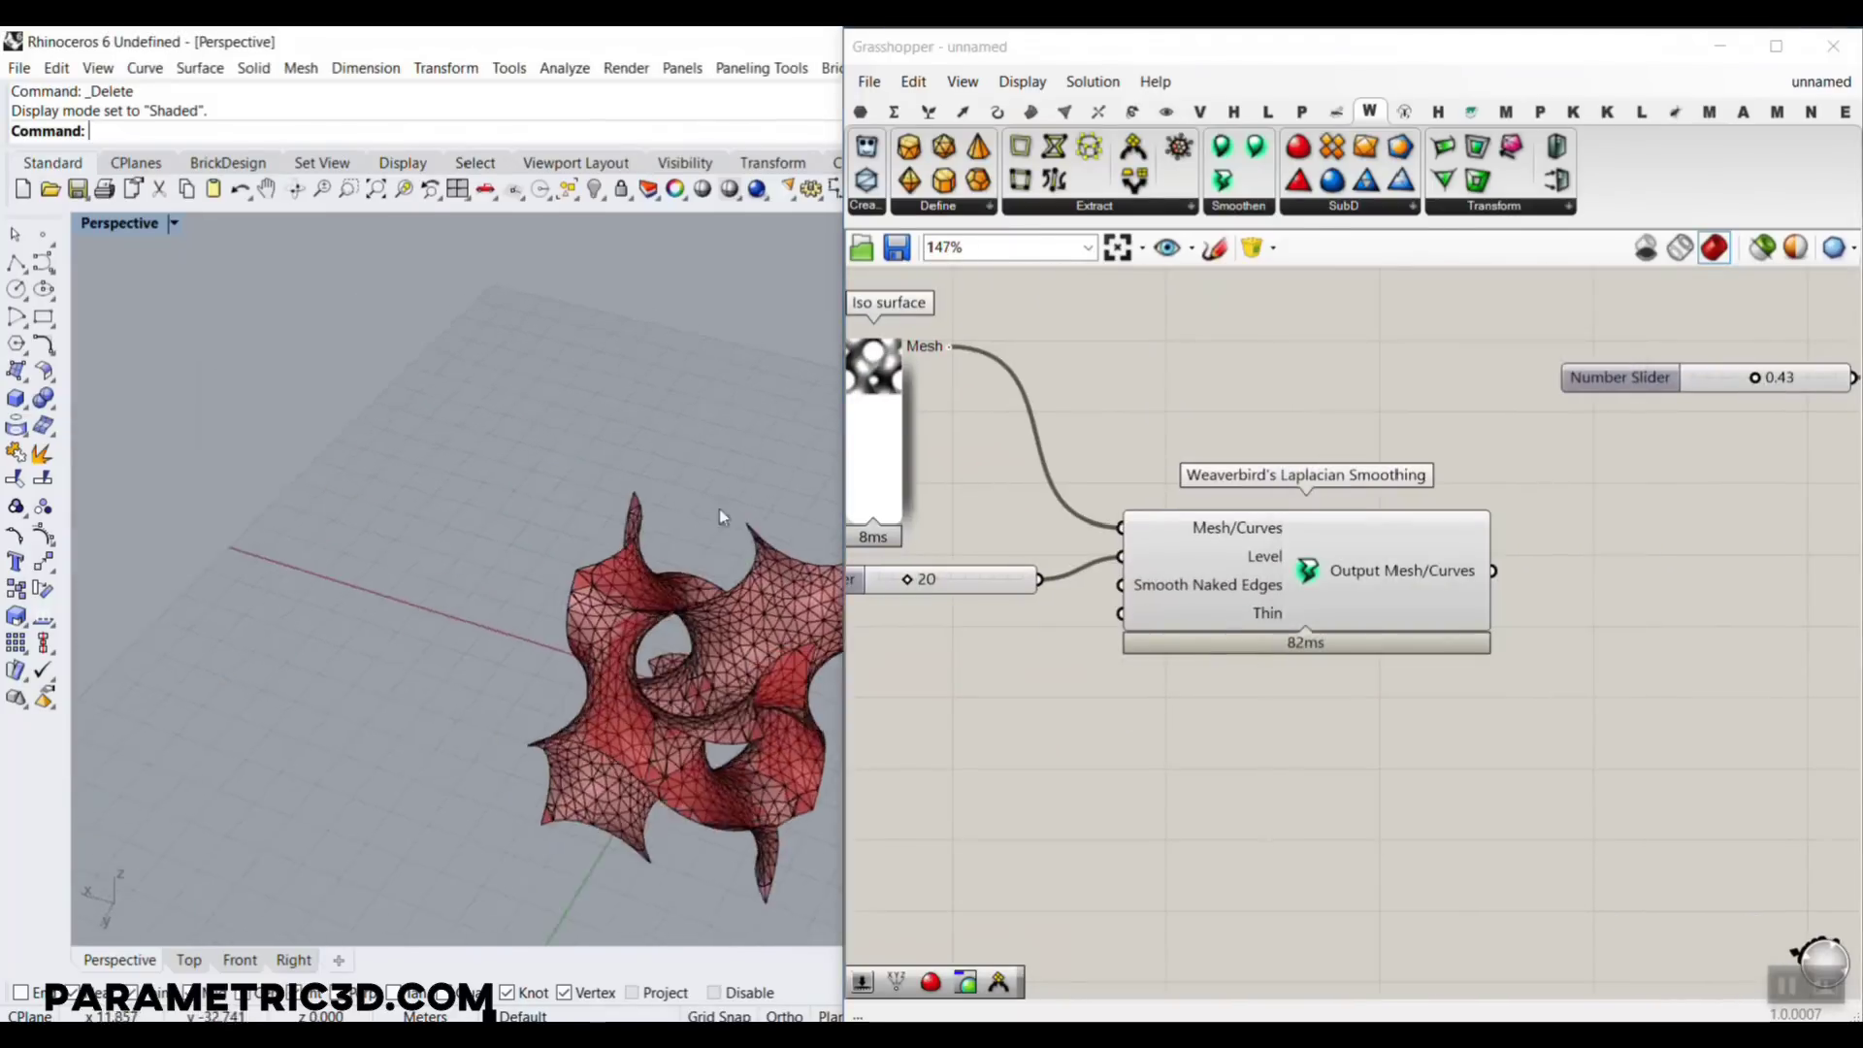
scroll(719, 508, "down", 8)
left_click_drag(711, 588, 544, 566)
left_click(582, 449)
Bake the Iso surface Mesh output, place it beside the smoothed baked copy and compare the two meshes
right_click_drag(986, 482, 1070, 508)
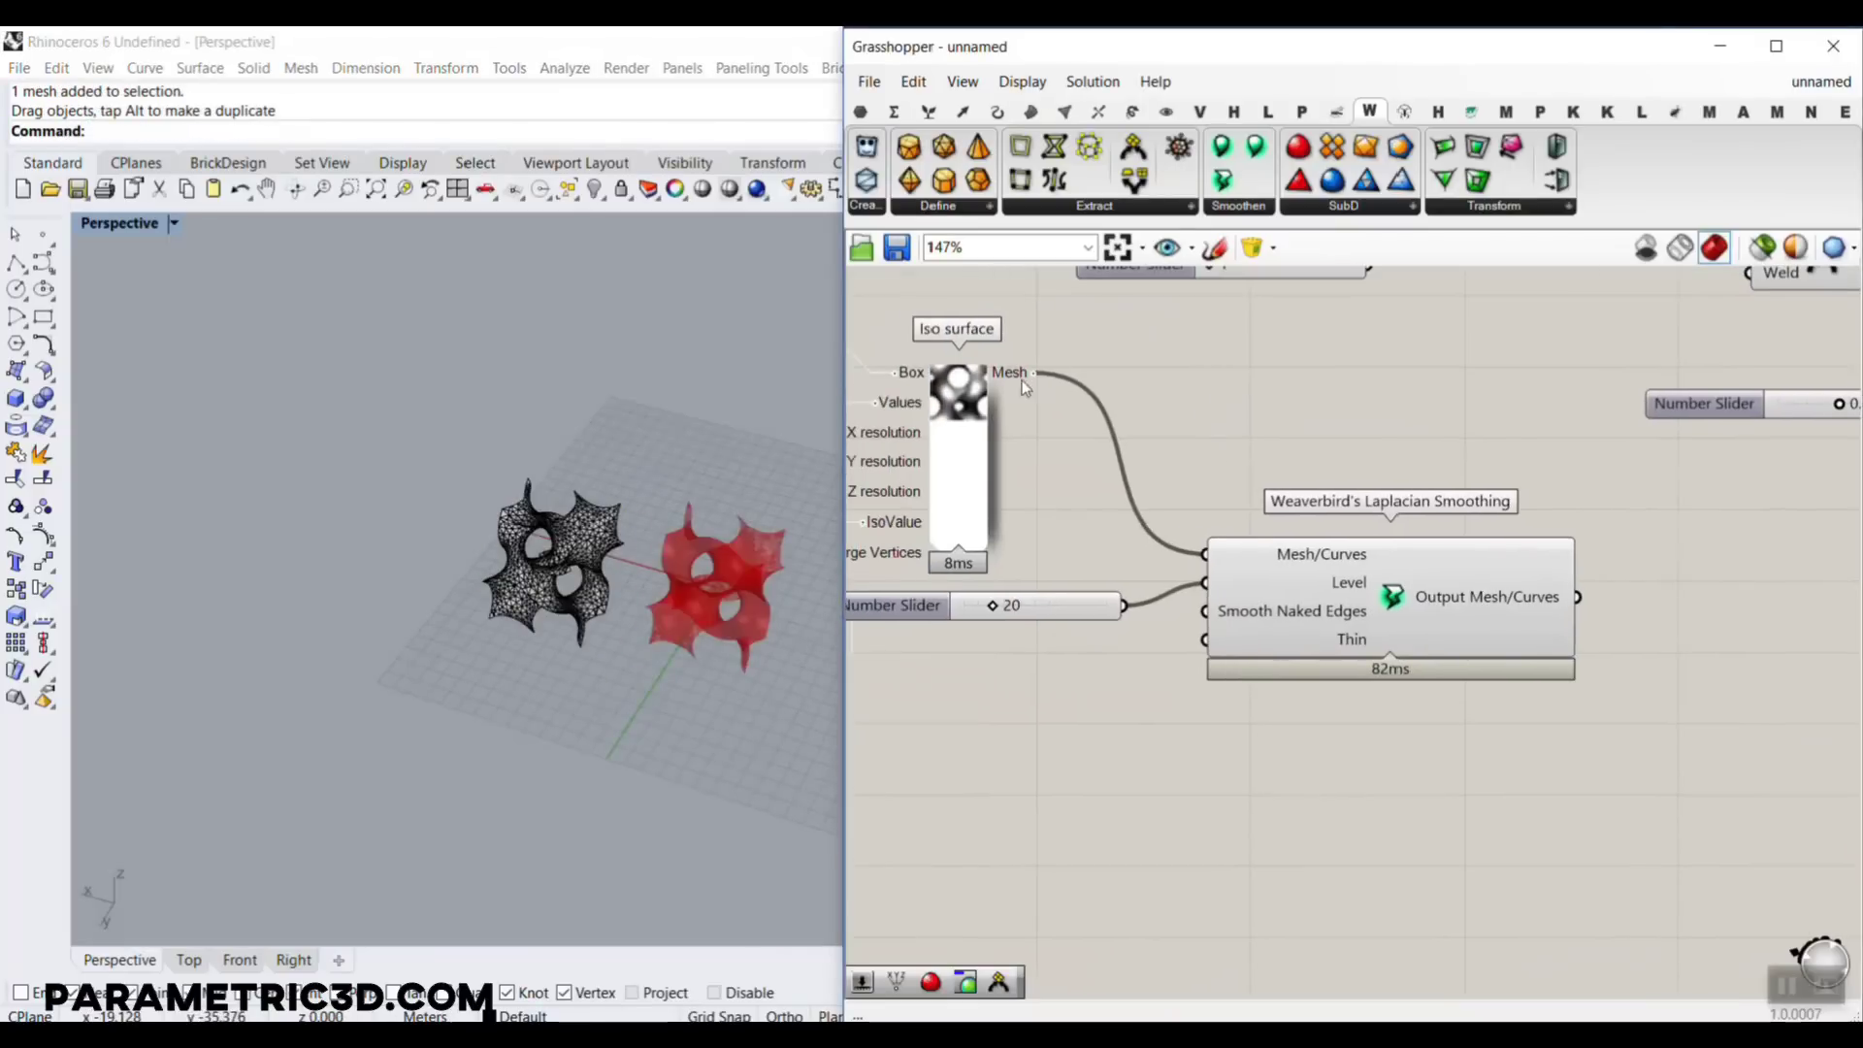
right_click(1023, 386)
left_click(1060, 411)
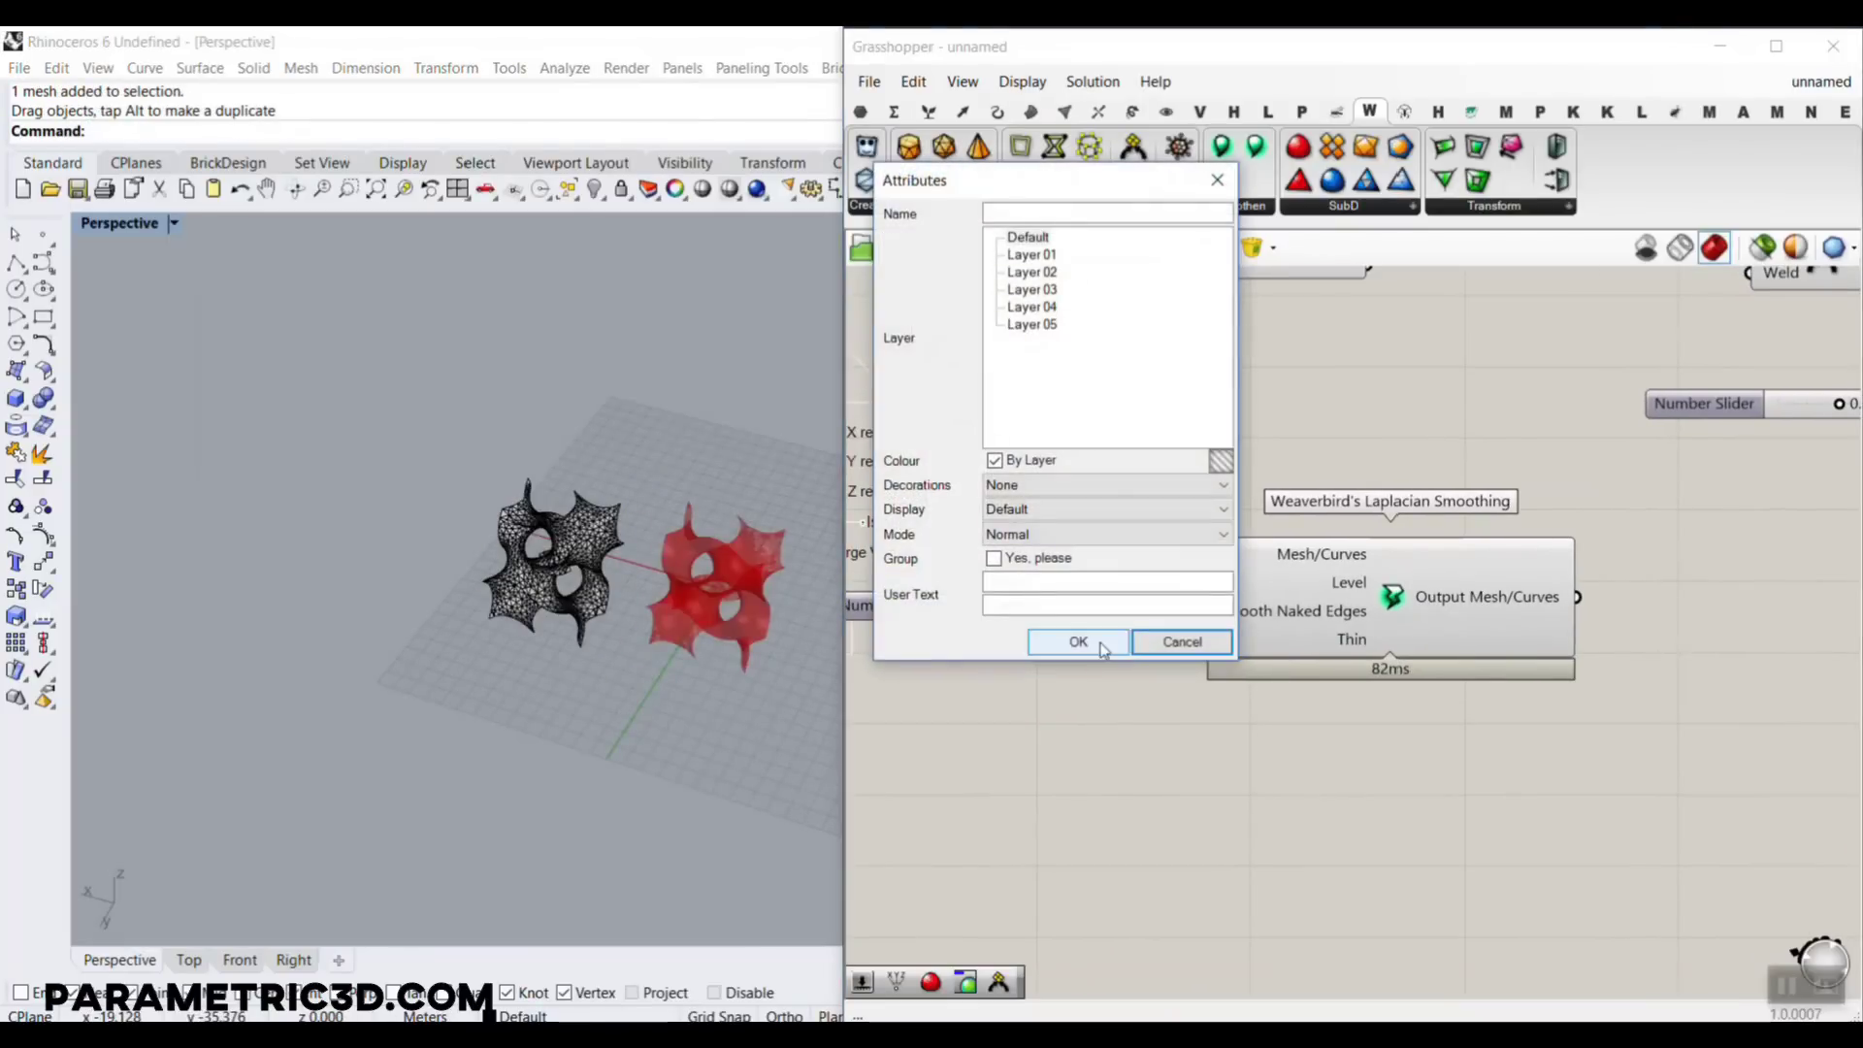
left_click(1103, 648)
left_click_drag(708, 563, 403, 539)
left_click_drag(419, 527, 417, 525)
scroll(388, 499, "up", 10)
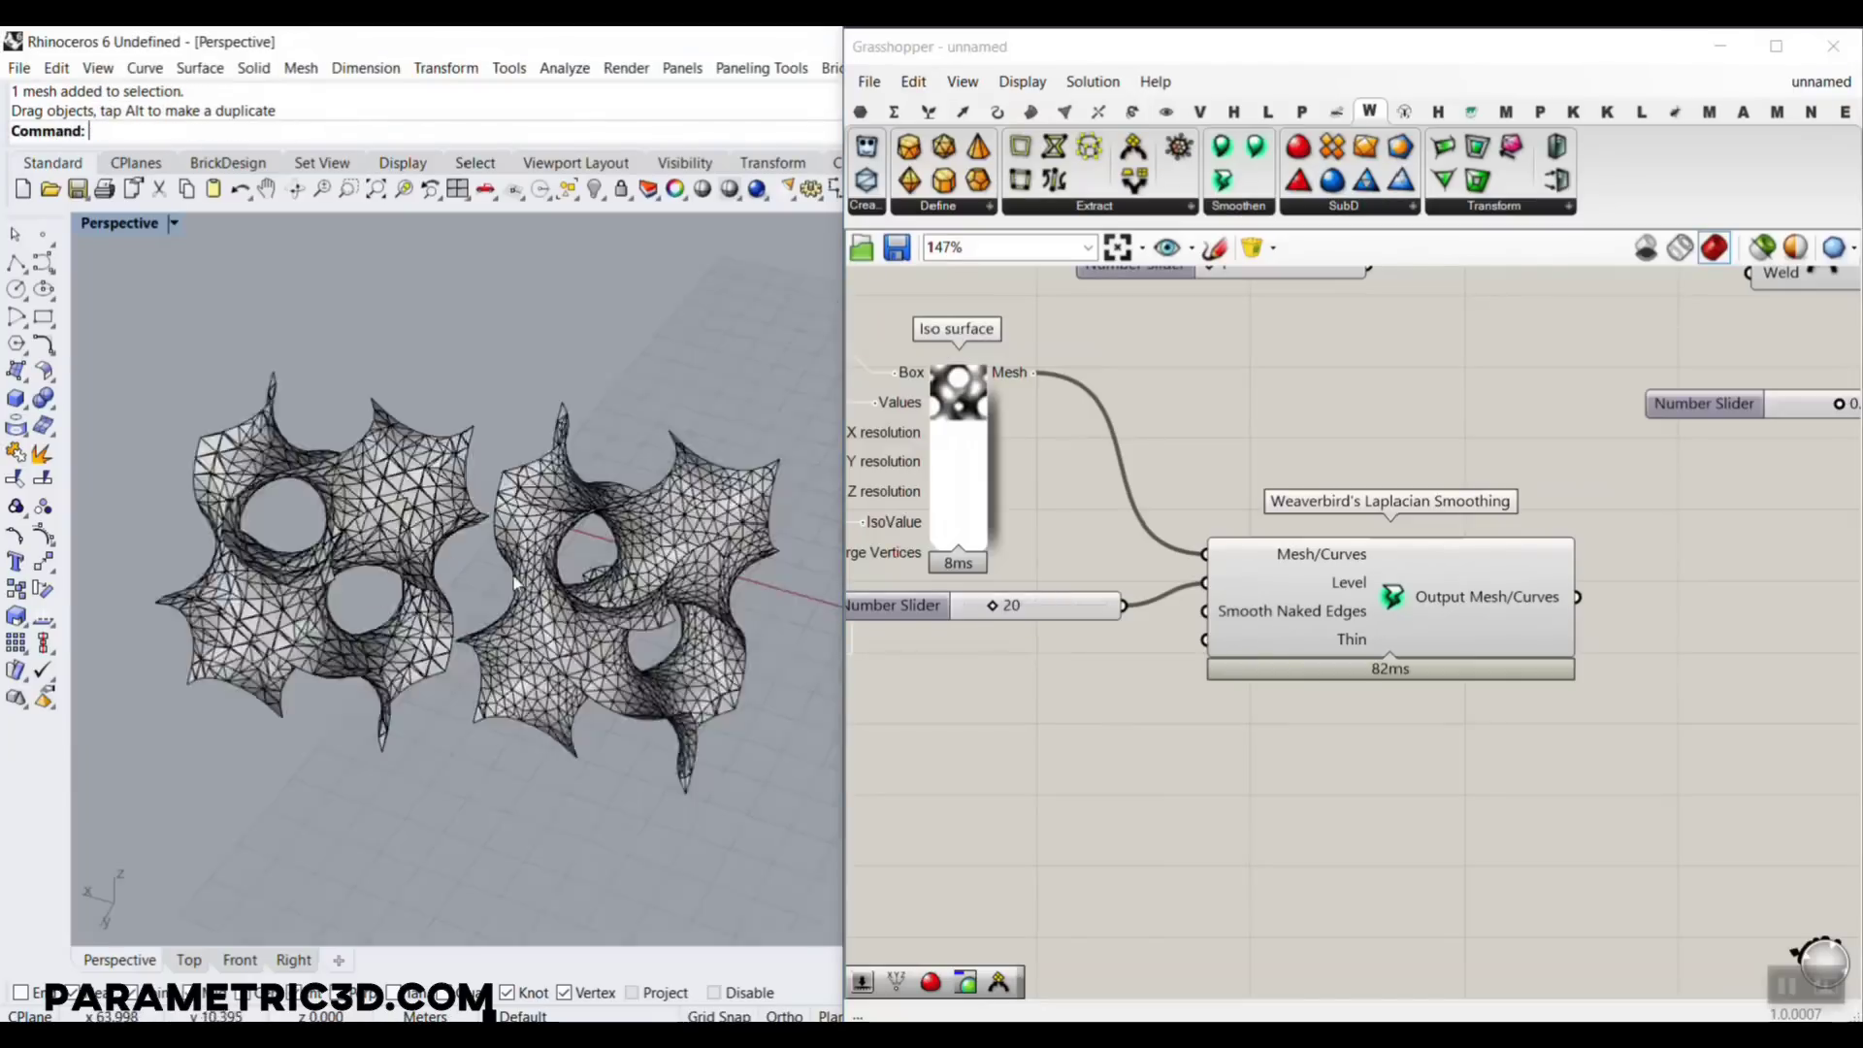
right_click_drag(388, 499, 545, 558)
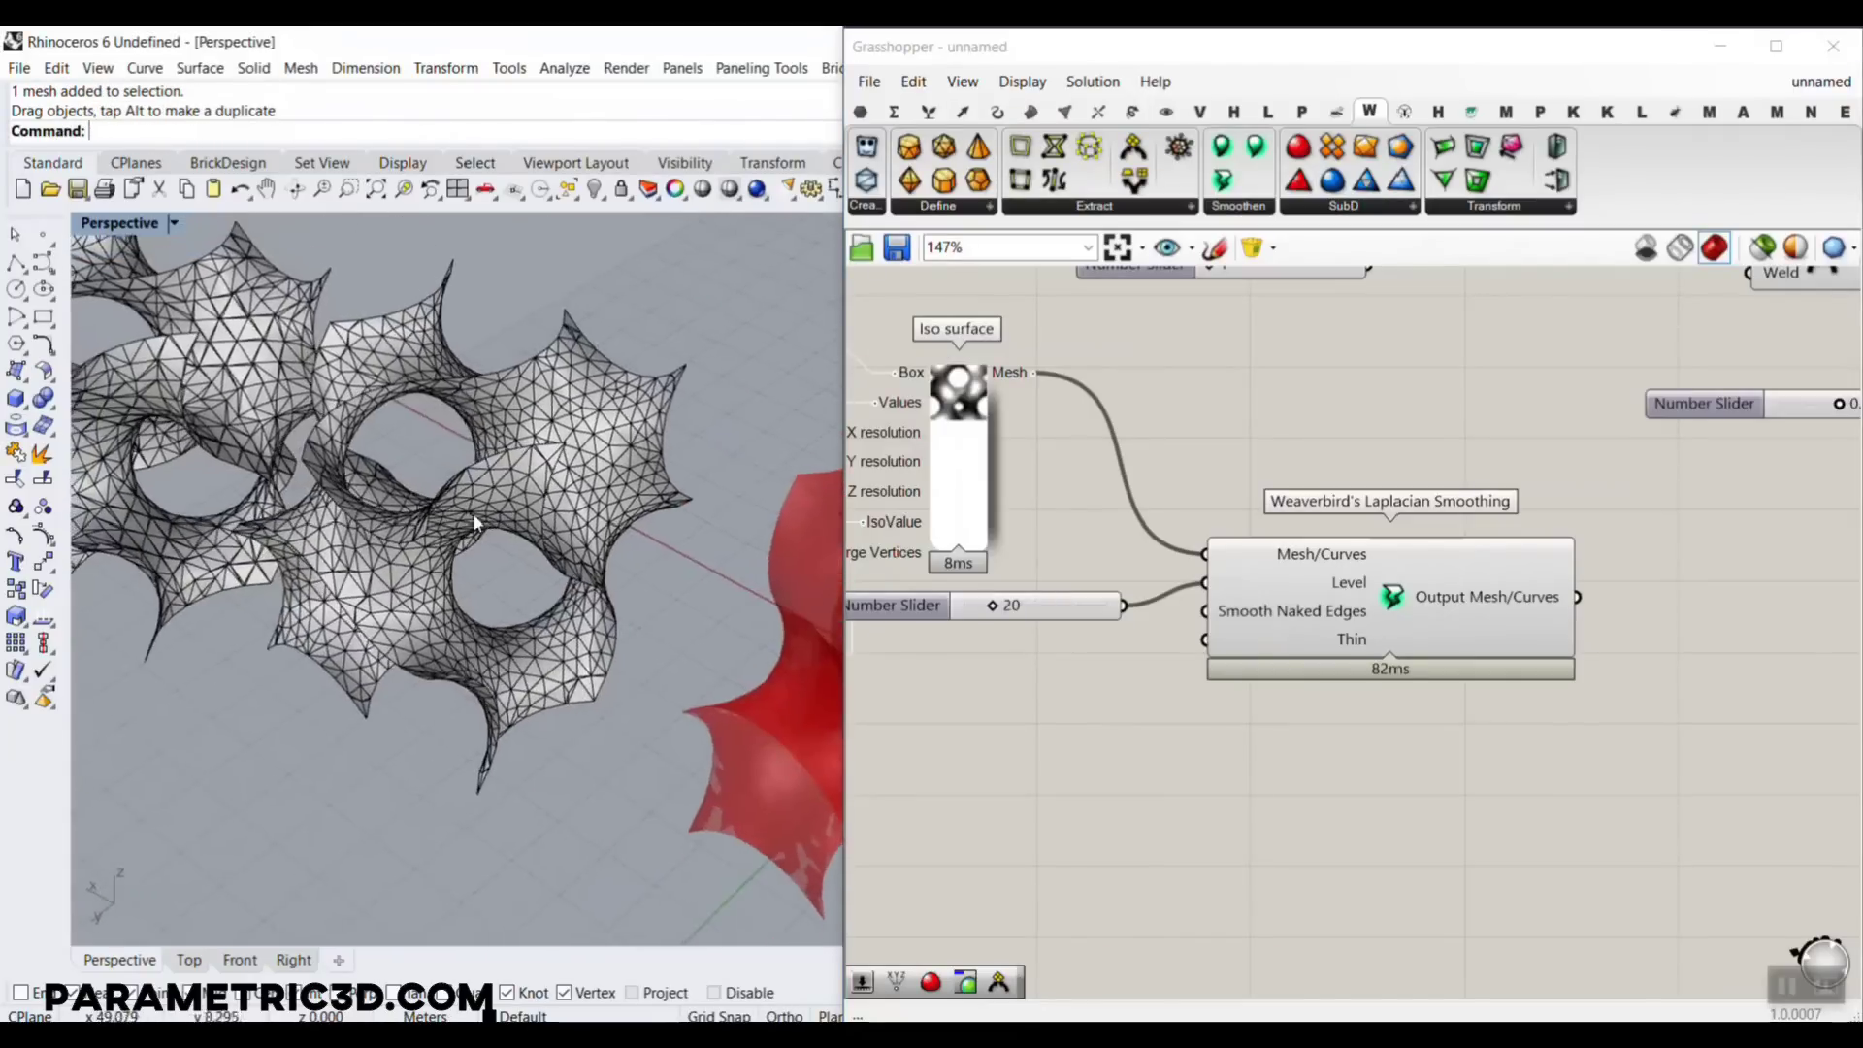
scroll(546, 558, "up", 4)
Delete both baked comparison meshes
scroll(549, 562, "down", 10)
left_click_drag(598, 729, 334, 428)
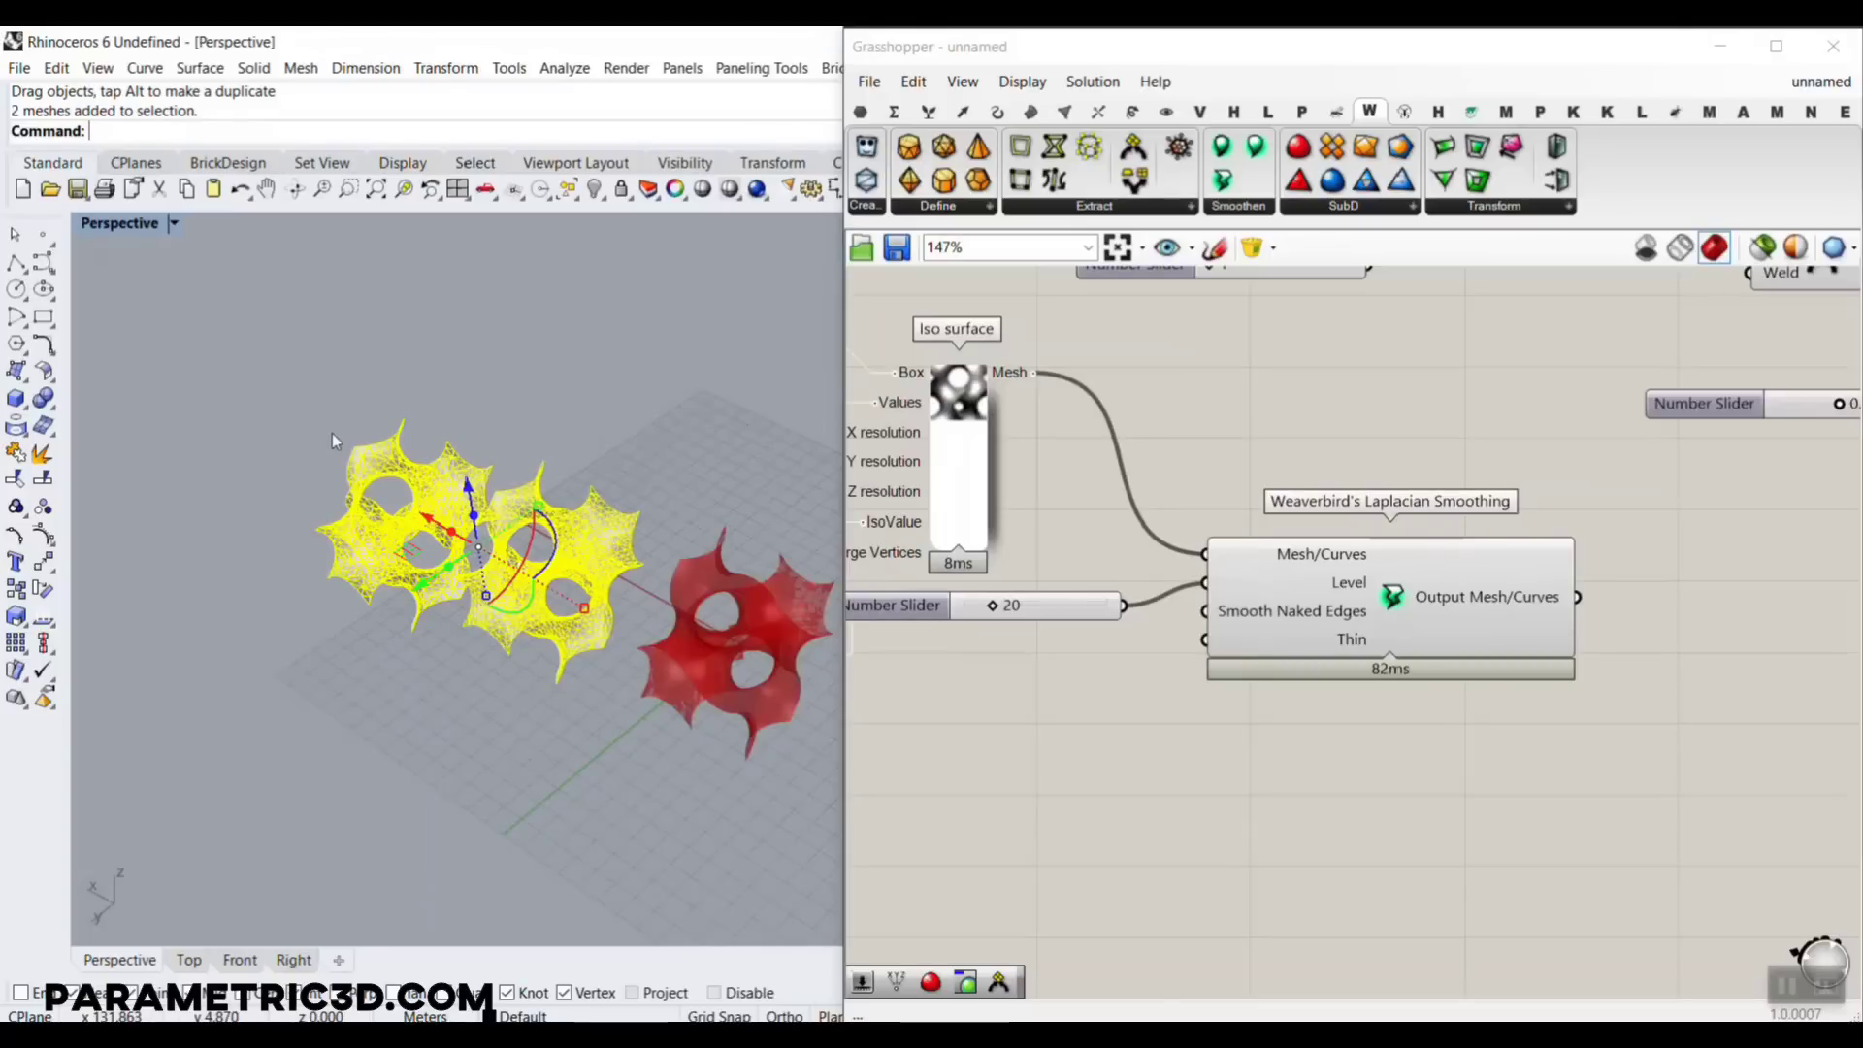
key("Delete")
Connect Laplacian Smoothing's Output Mesh/Curves to Box Array's Geometry input
scroll(321, 524, "down", 5)
right_click_drag(1382, 531, 1239, 738)
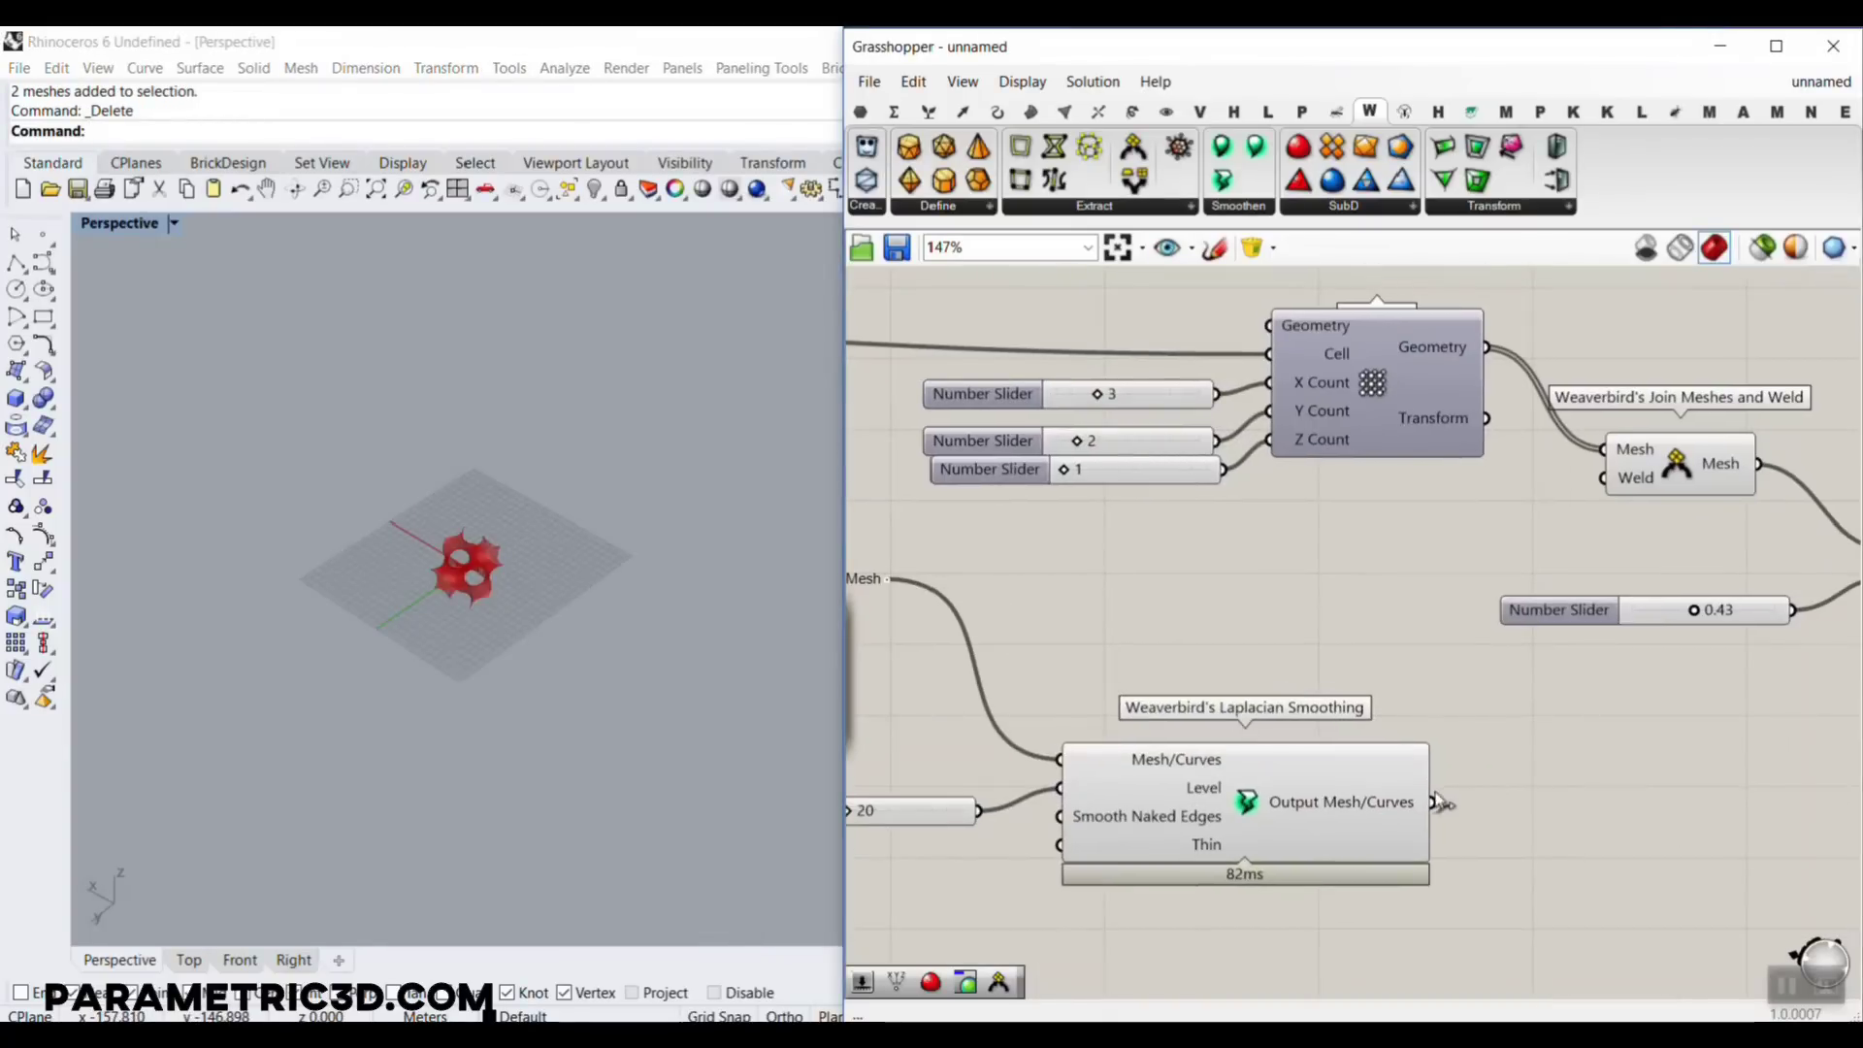
left_click_drag(1432, 801, 1269, 325)
scroll(365, 601, "up", 7)
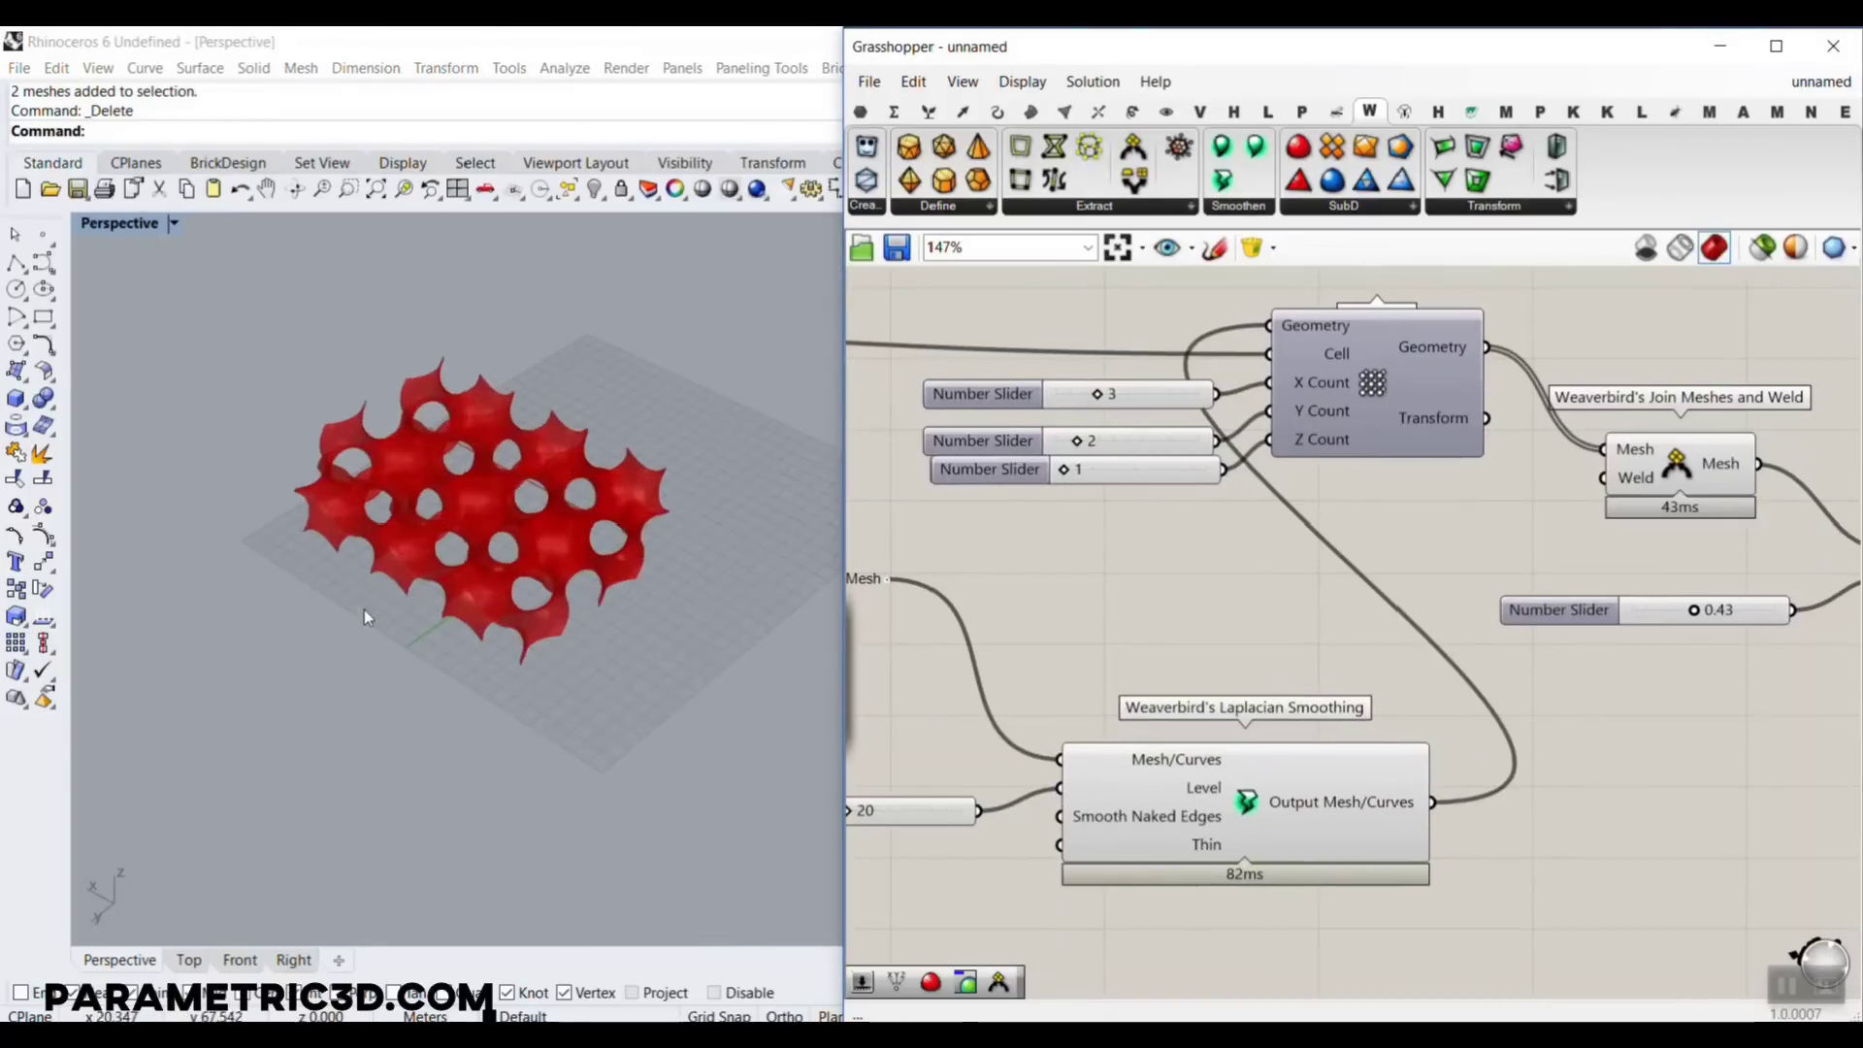
Add Weaverbird's Loop Subdivision and connect the Join Meshes and Weld Mesh output to its Mesh/Curves input
right_click_drag(1580, 604, 1145, 591)
scroll(1169, 593, "down", 2)
scroll(1502, 631, "up", 2)
left_click_drag(1515, 706, 1426, 671)
left_click(1492, 489)
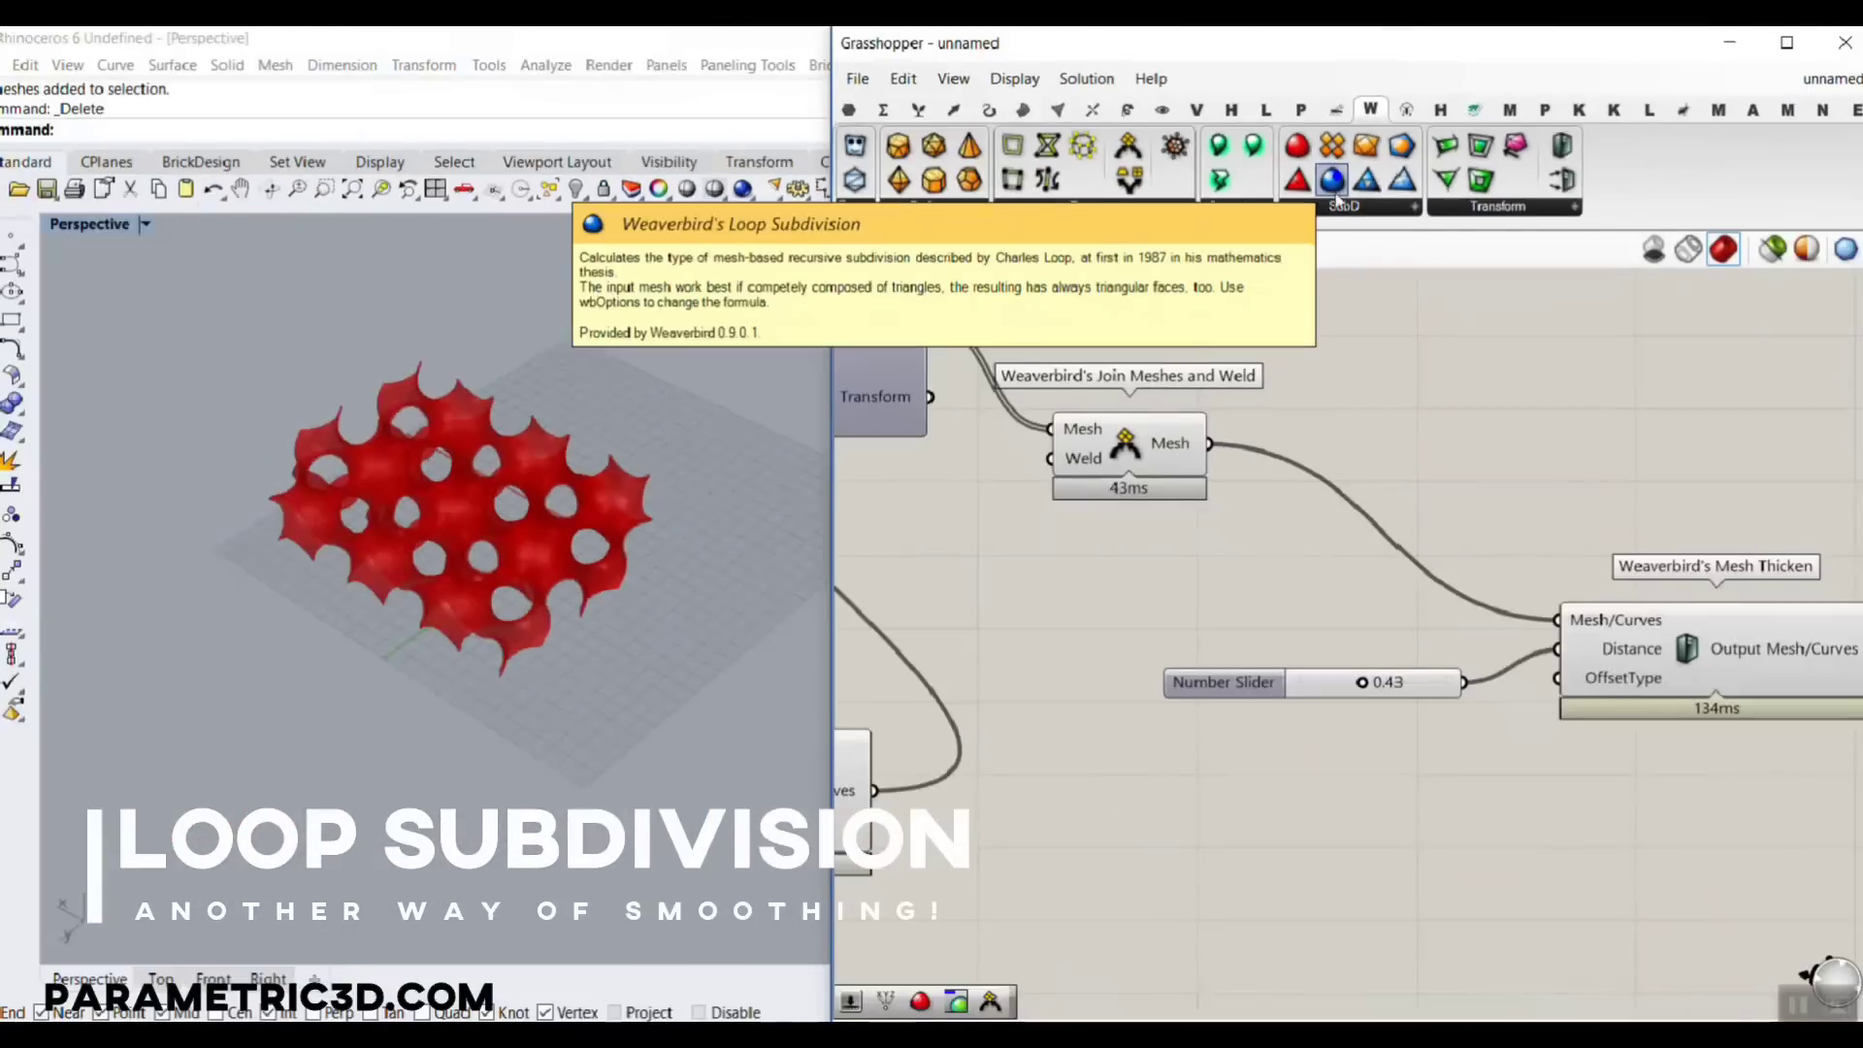
left_click_drag(1329, 183, 1484, 628)
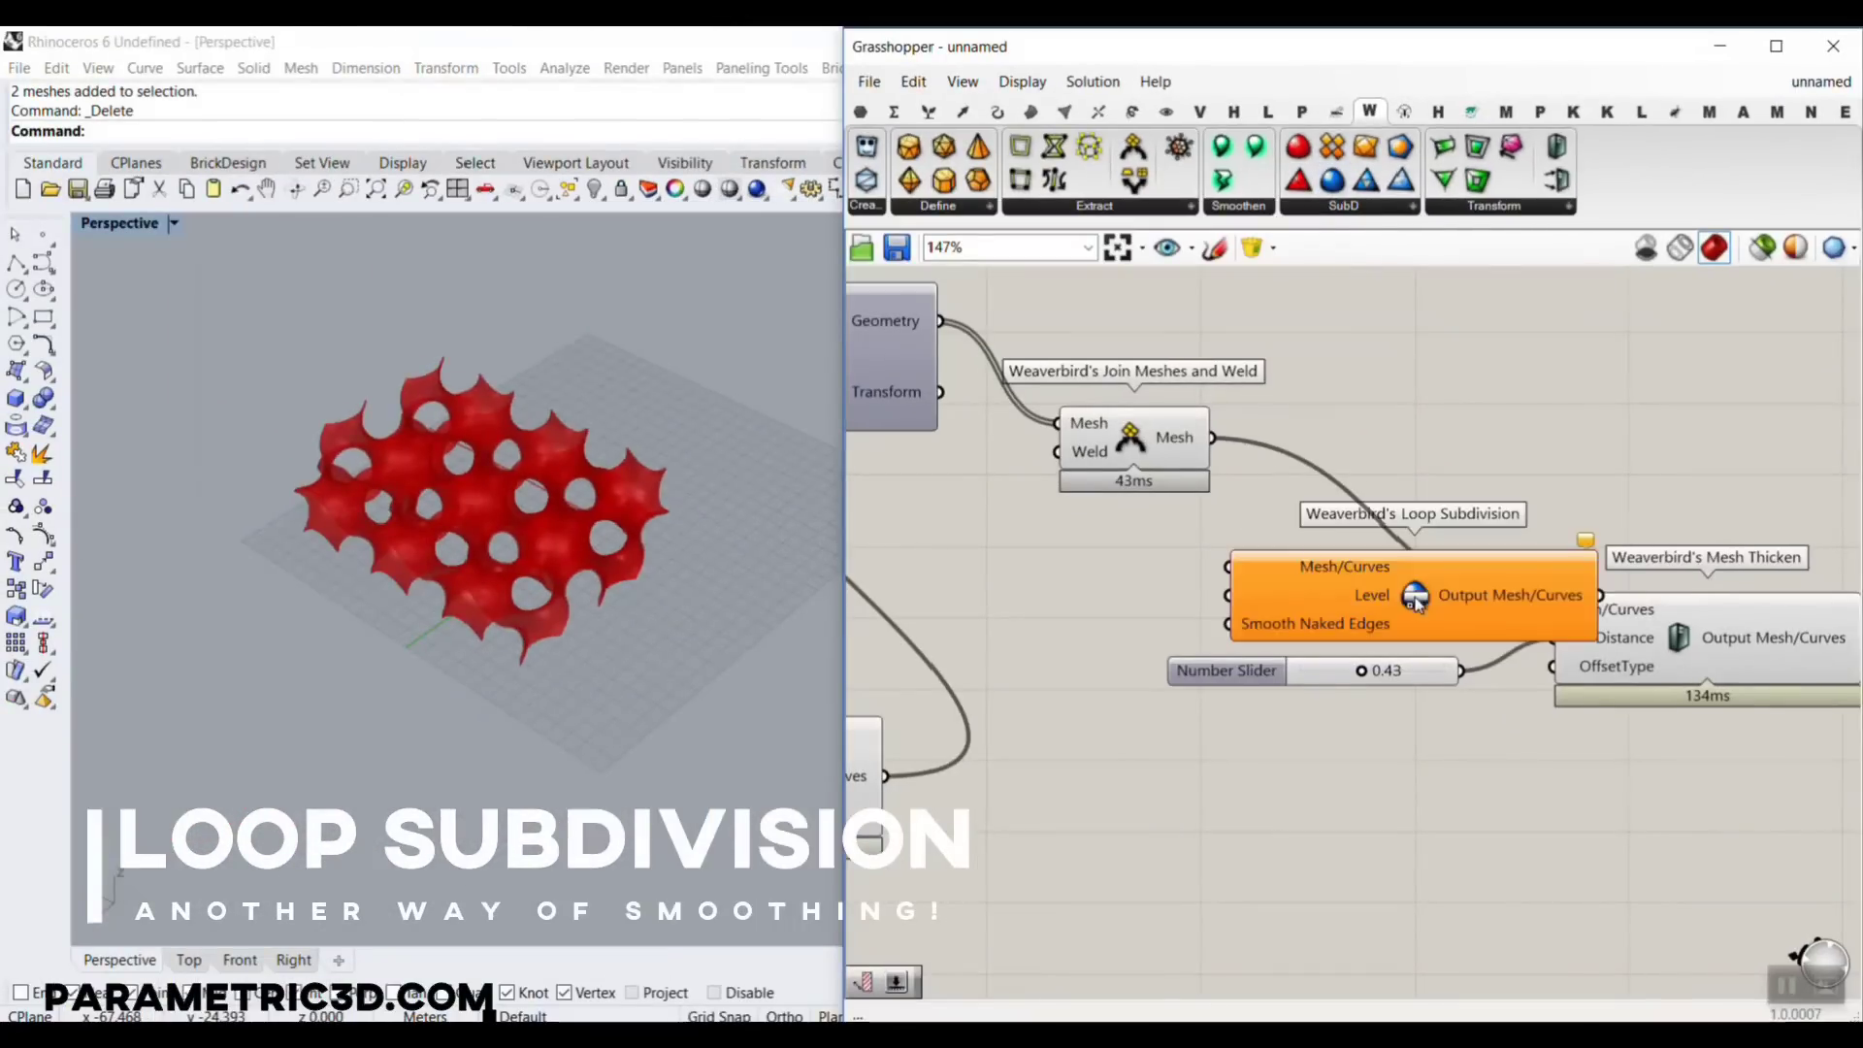
left_click_drag(1209, 410, 1230, 627)
Create a number slider with value 2 and connect it to Loop Subdivision's Level input
double_click(1056, 631)
type("2")
key("Return")
right_click_drag(1462, 613, 1176, 554)
right_click_drag(1360, 626, 1346, 608)
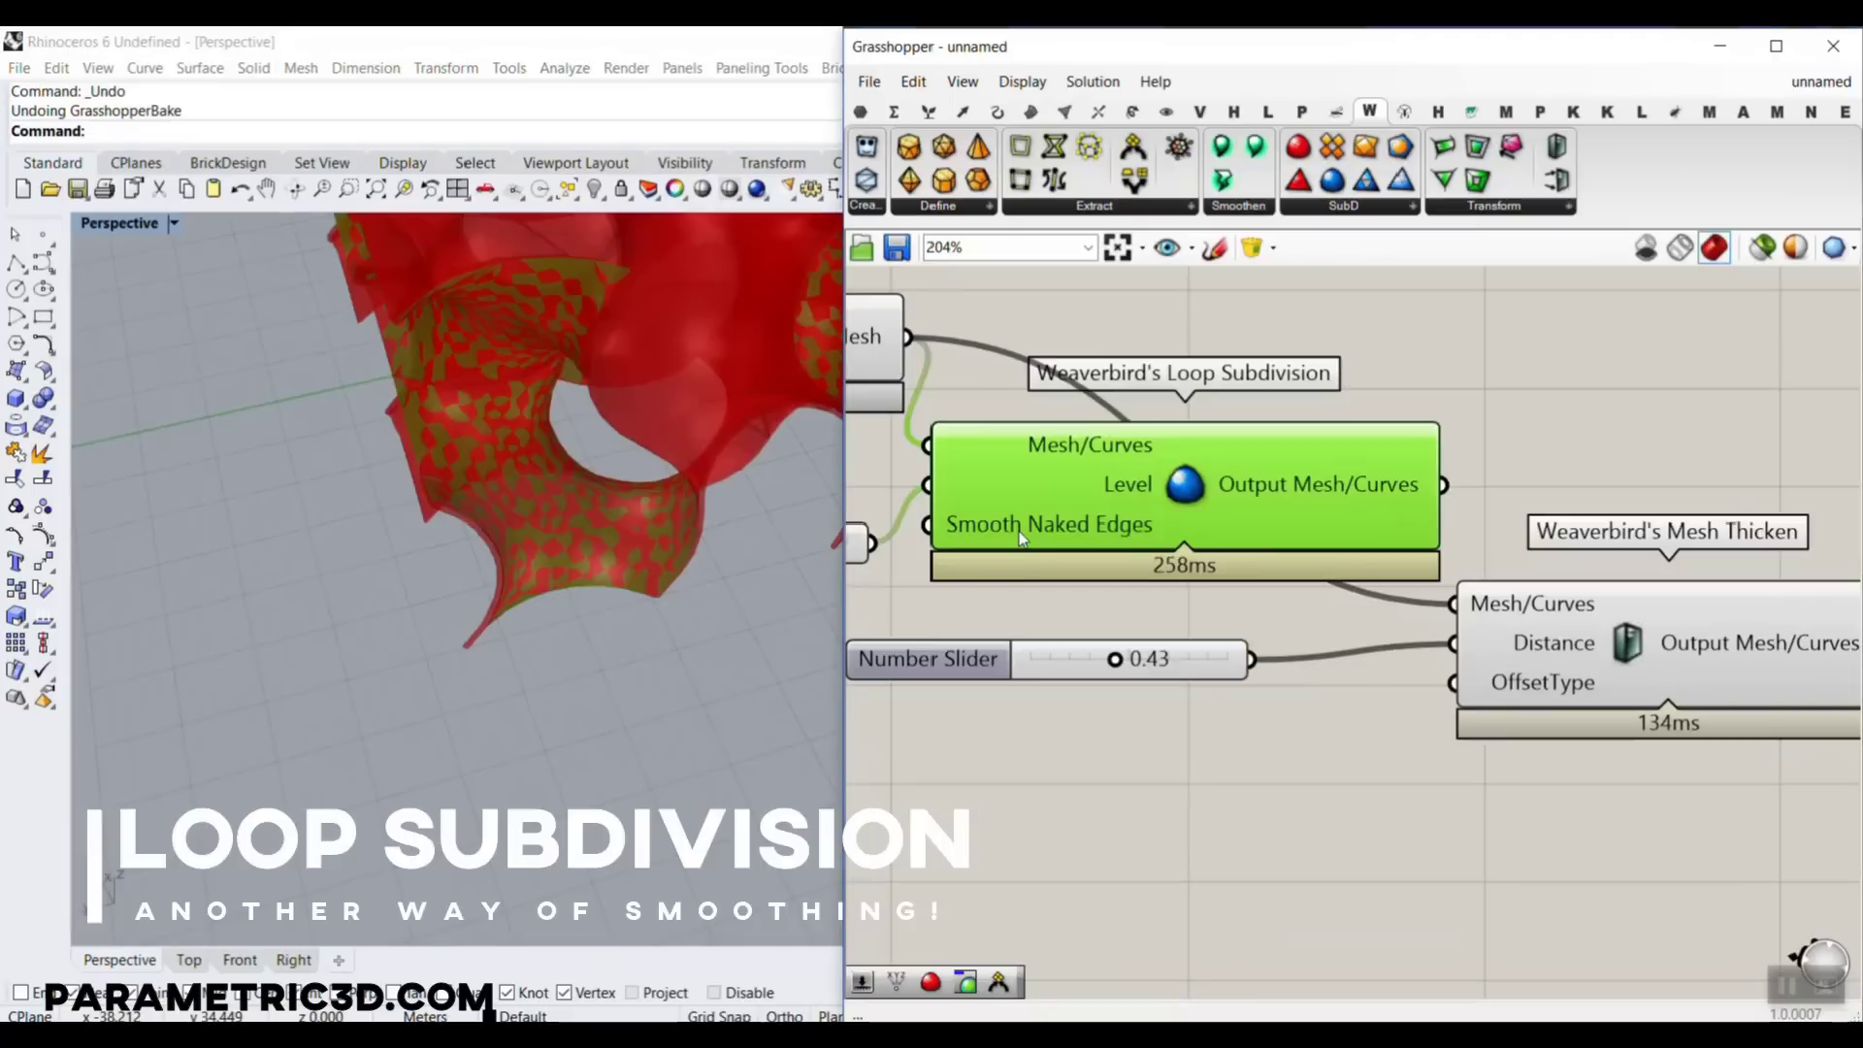
Set Loop Subdivision's Smooth Naked Edges option to Fixed
right_click(1017, 529)
left_click(1079, 729)
scroll(563, 553, "down", 4)
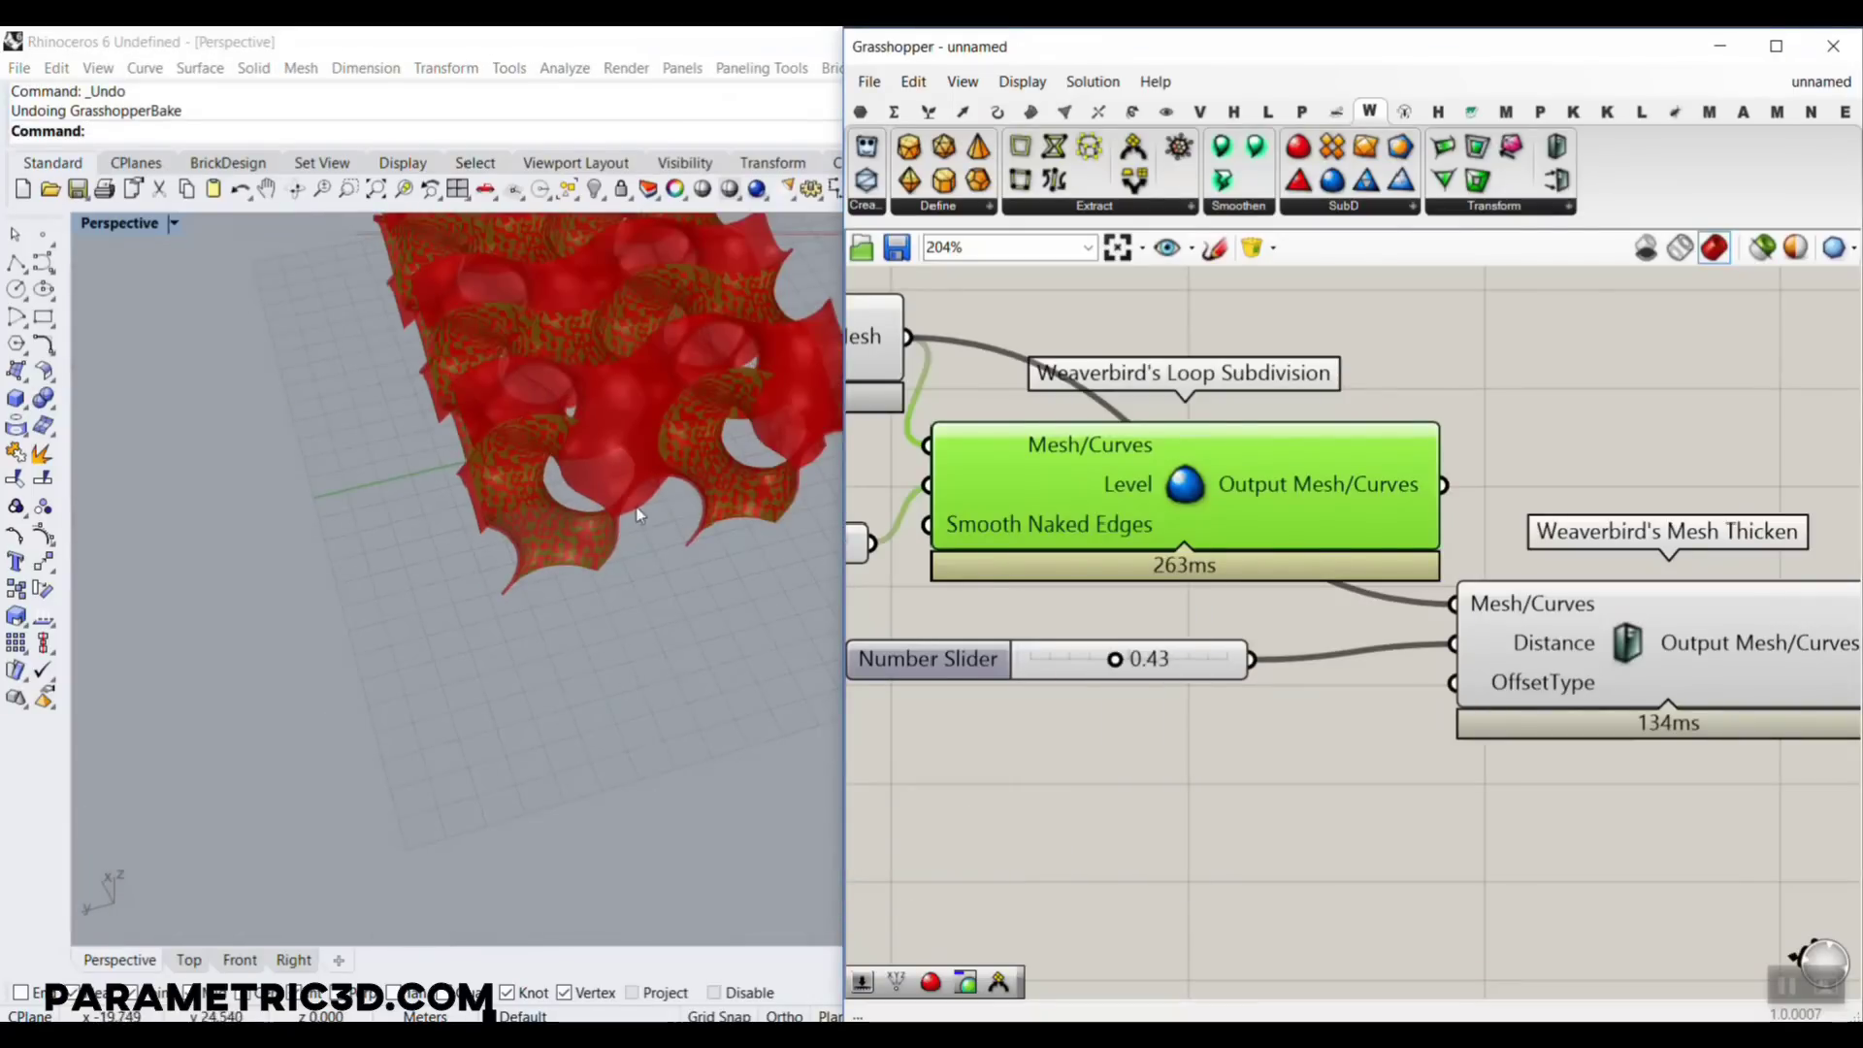
Set Loop Subdivision's Smooth Naked Edges option to Corner Fixed
right_click(1019, 525)
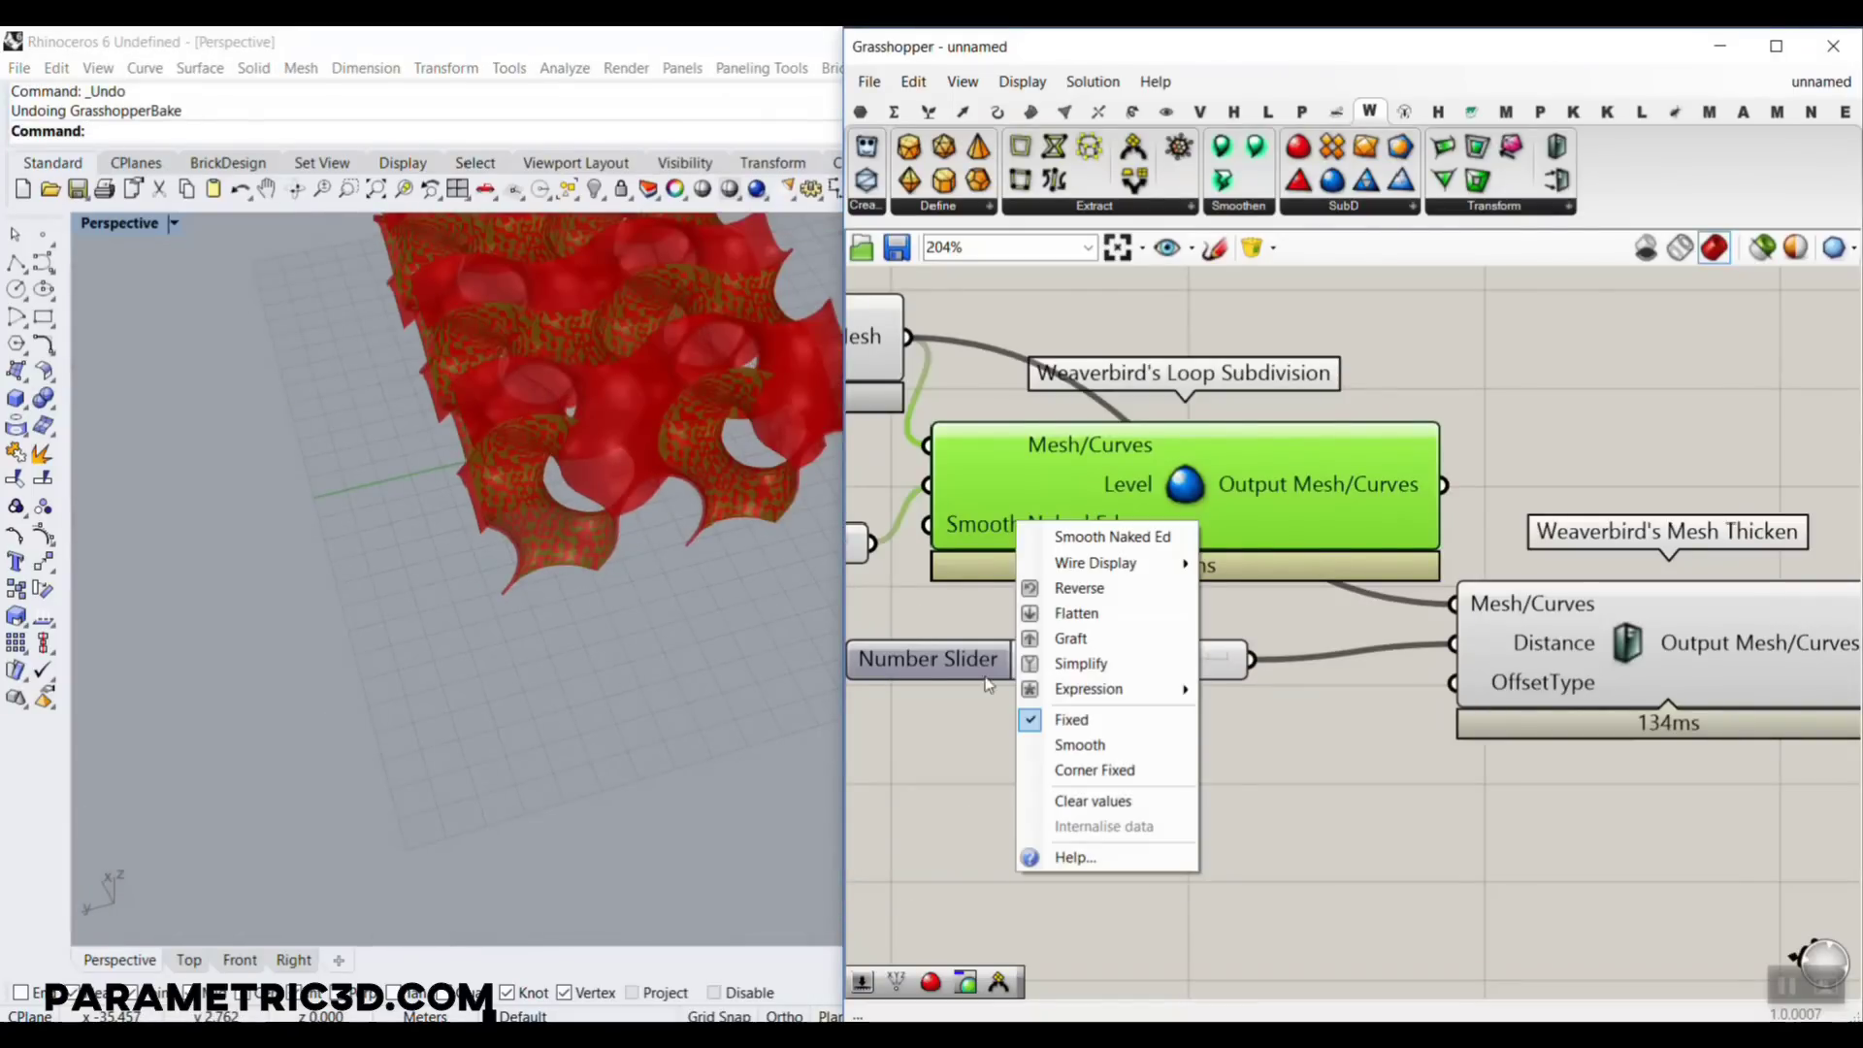
left_click(1093, 770)
scroll(1041, 567, "down", 2)
right_click_drag(1011, 567, 1152, 573)
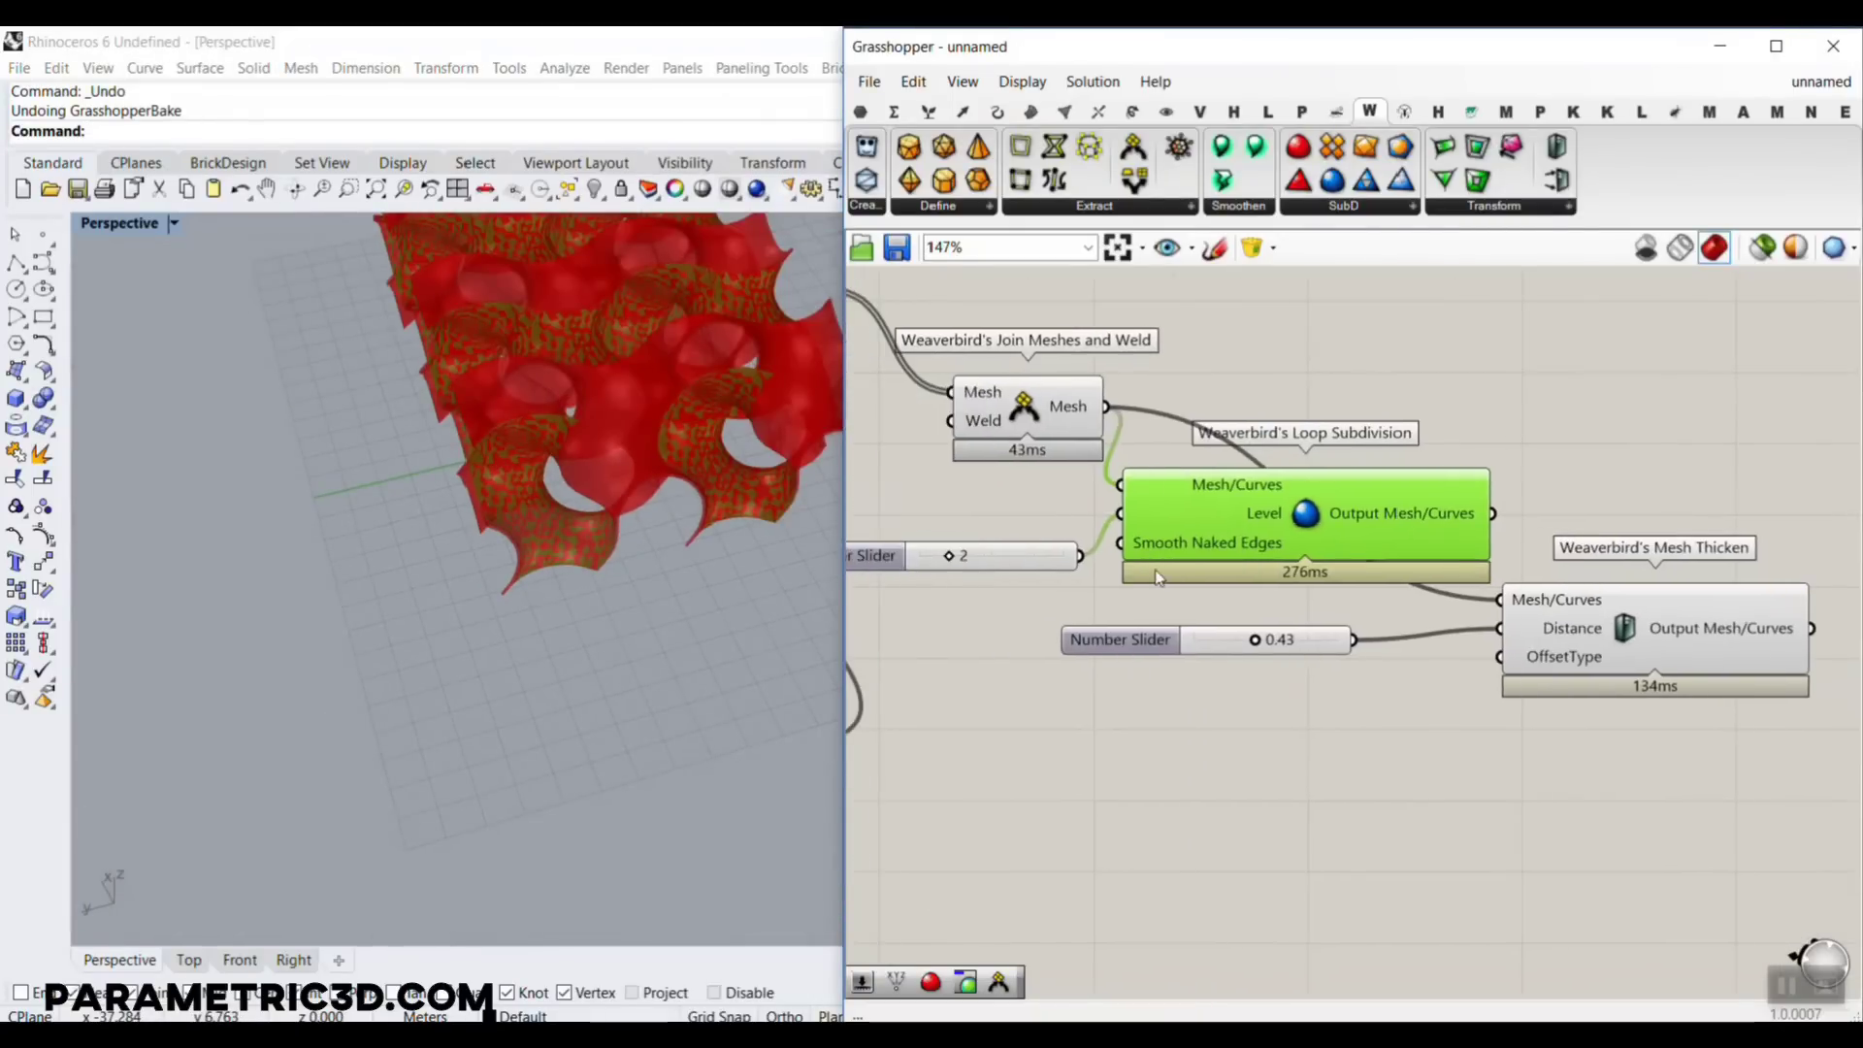
Connect Loop Subdivision's output to Mesh Thicken's Mesh/Curves input and bake the Mesh Thicken output
scroll(1344, 547, "down", 1)
left_click_drag(1472, 527, 1495, 580)
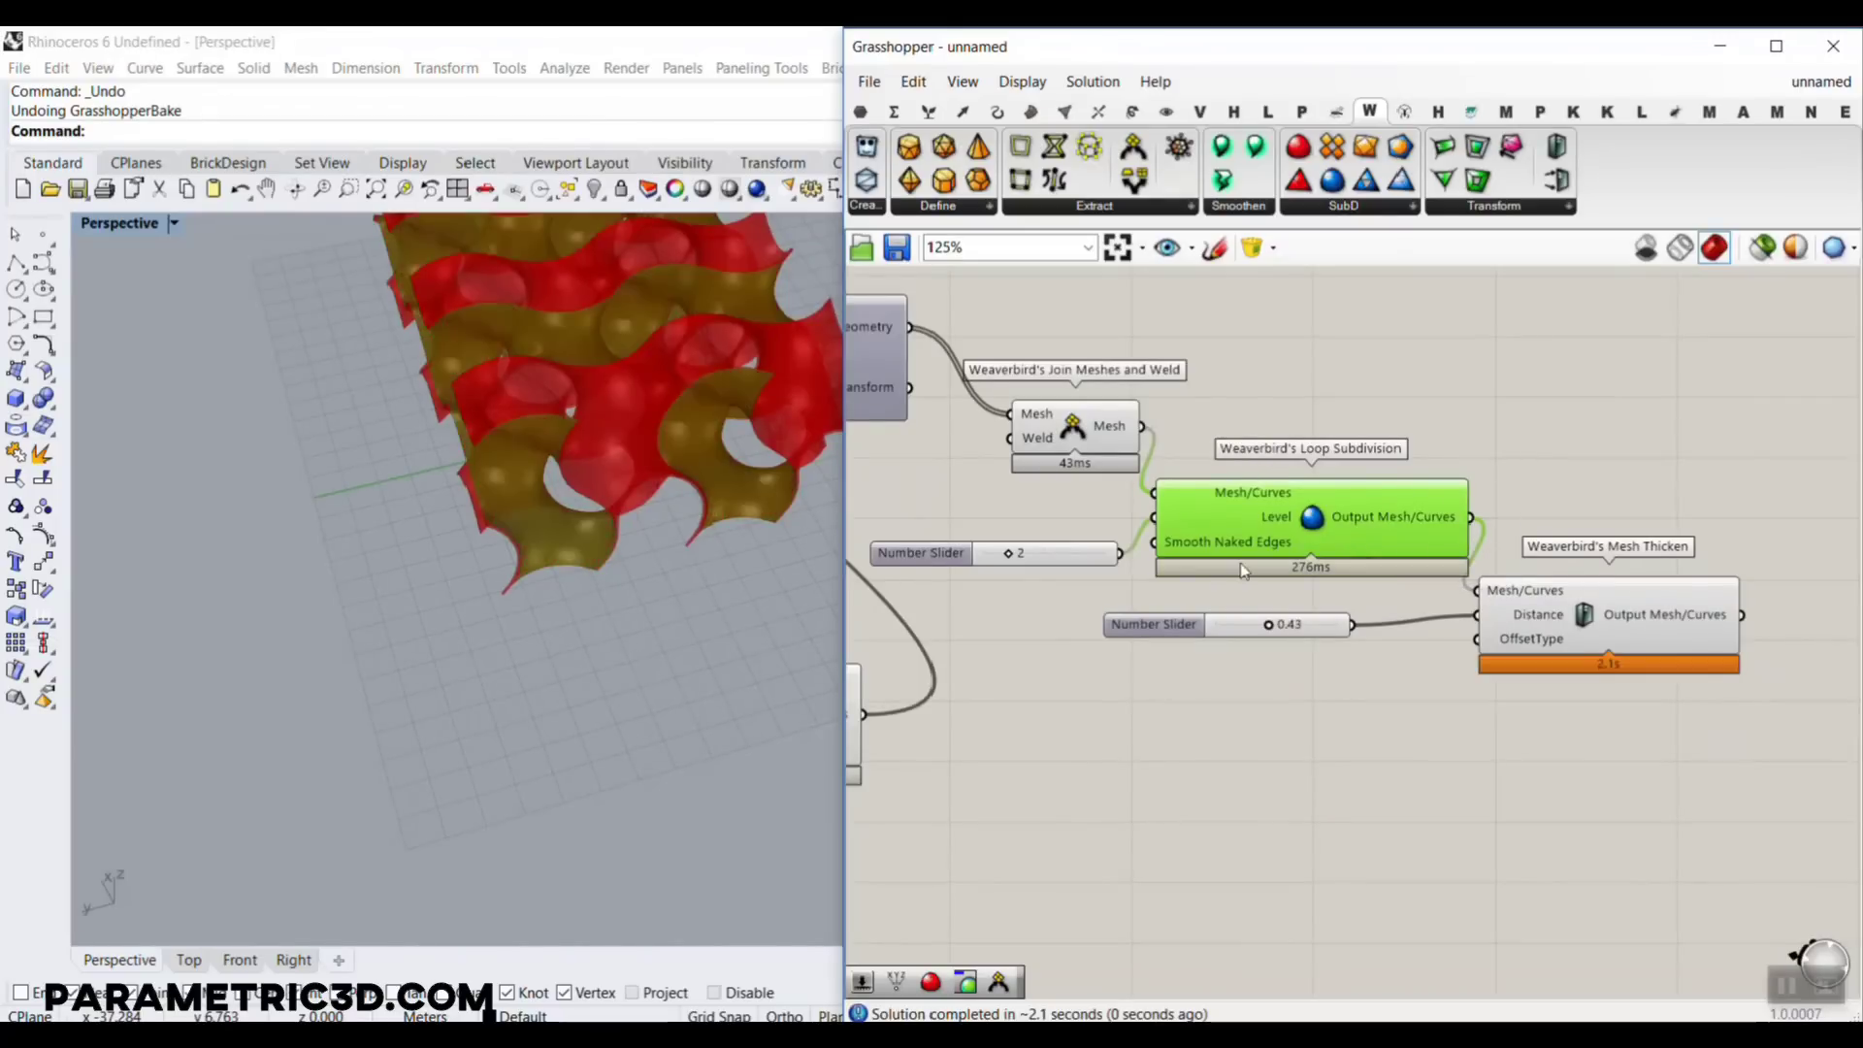
right_click(1689, 617)
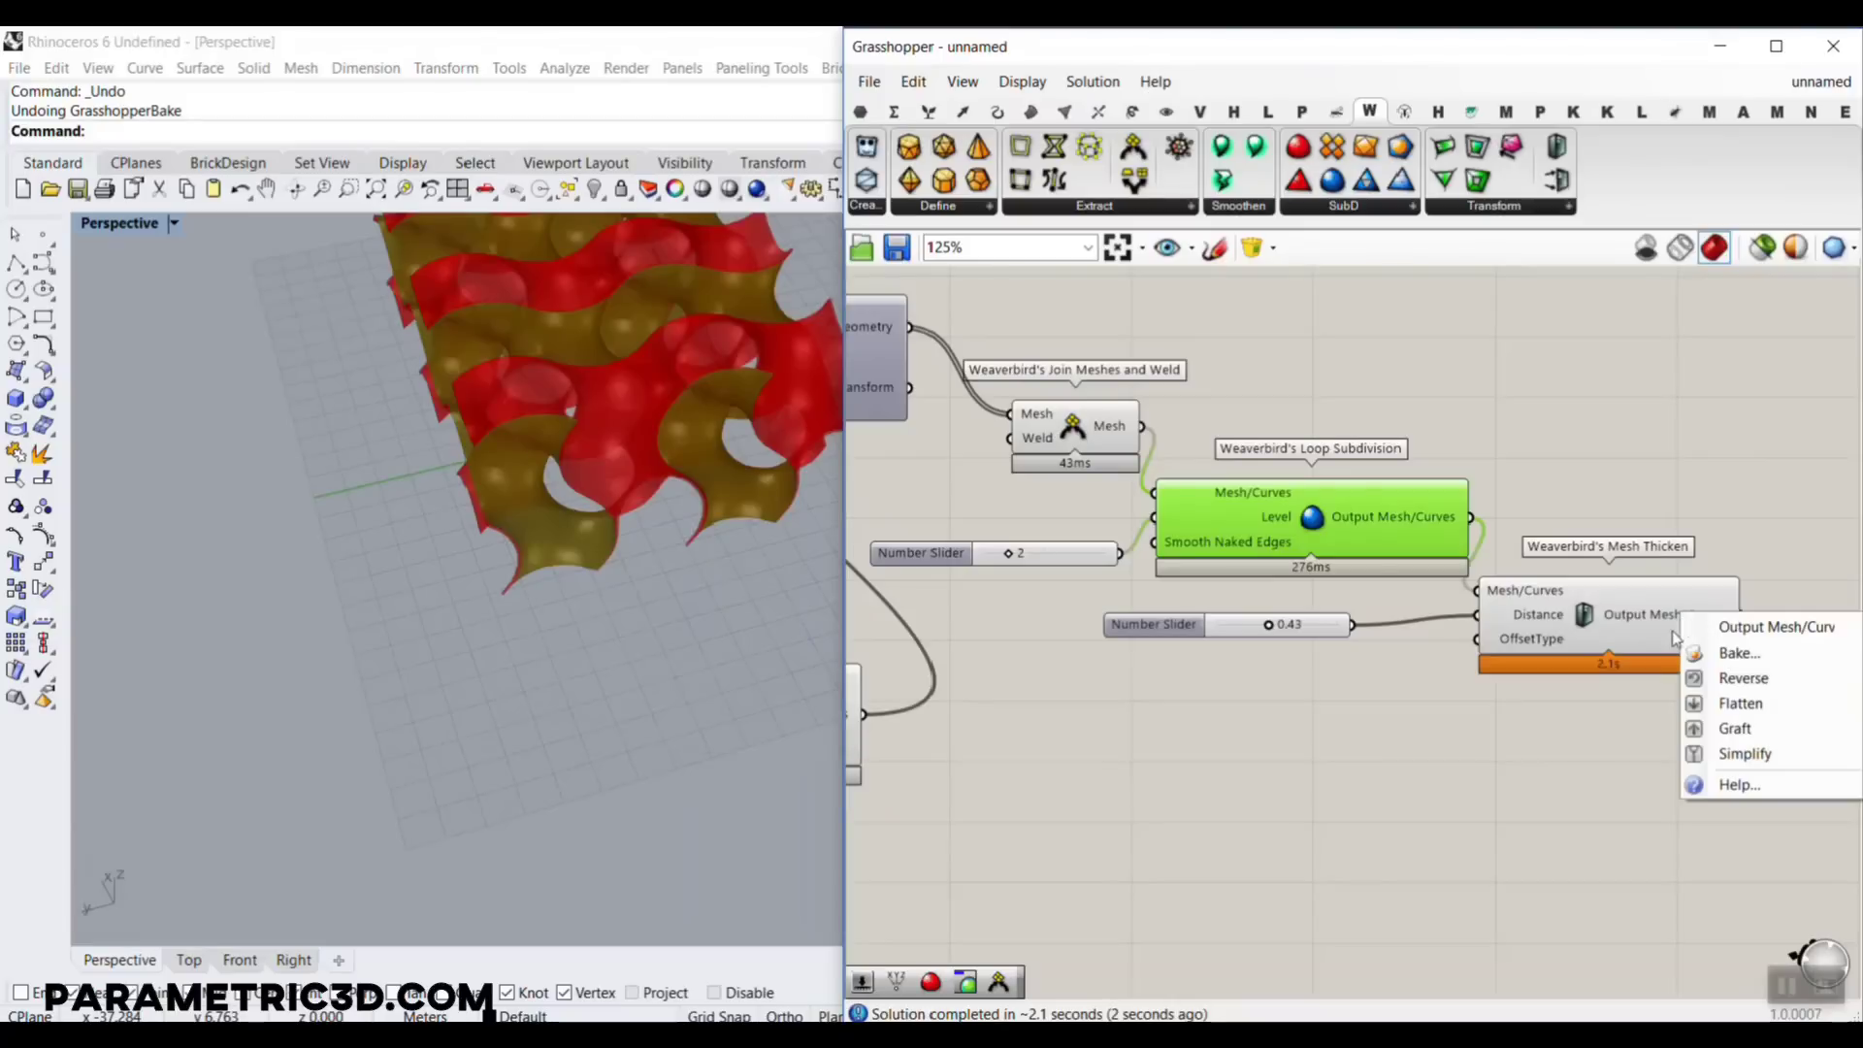
left_click(1736, 664)
left_click(1694, 886)
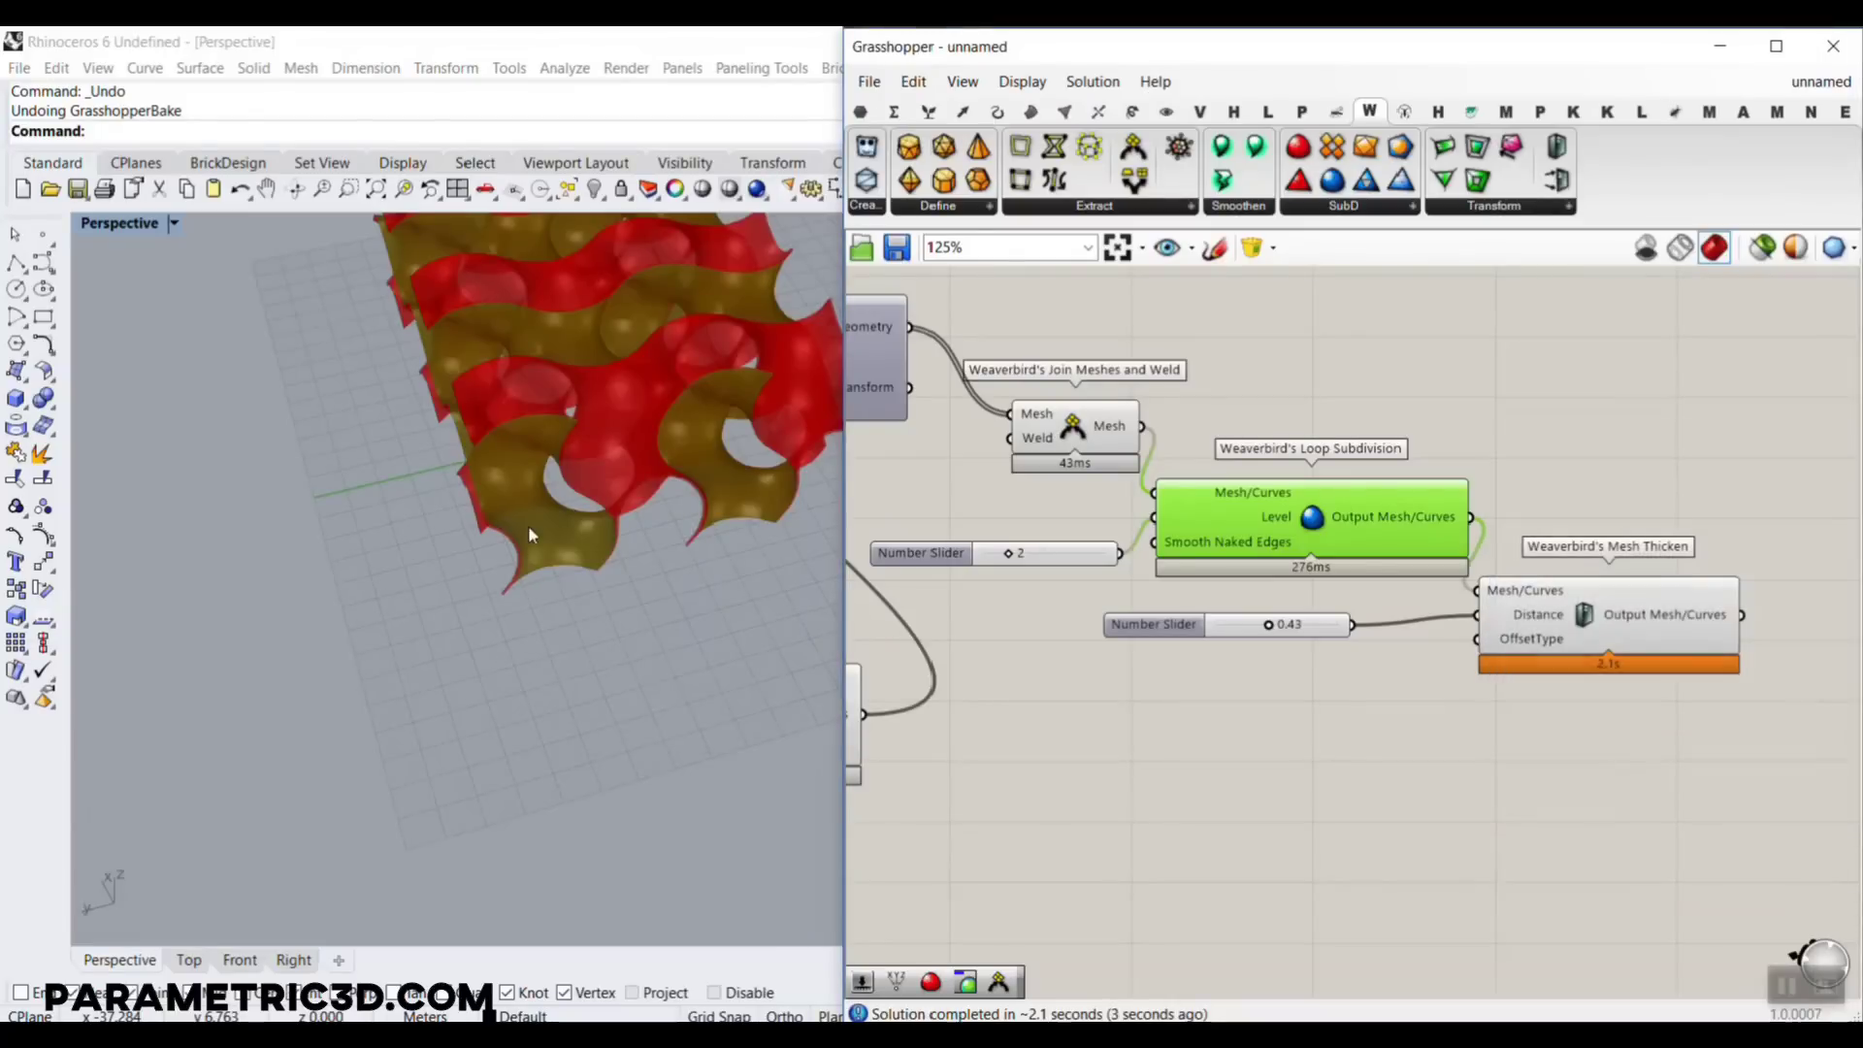
Close Grasshopper and examine the baked thickened gyroid from several angles in the Rendered display mode
left_click(1832, 46)
right_click_drag(555, 542, 864, 426)
scroll(863, 427, "up", 7)
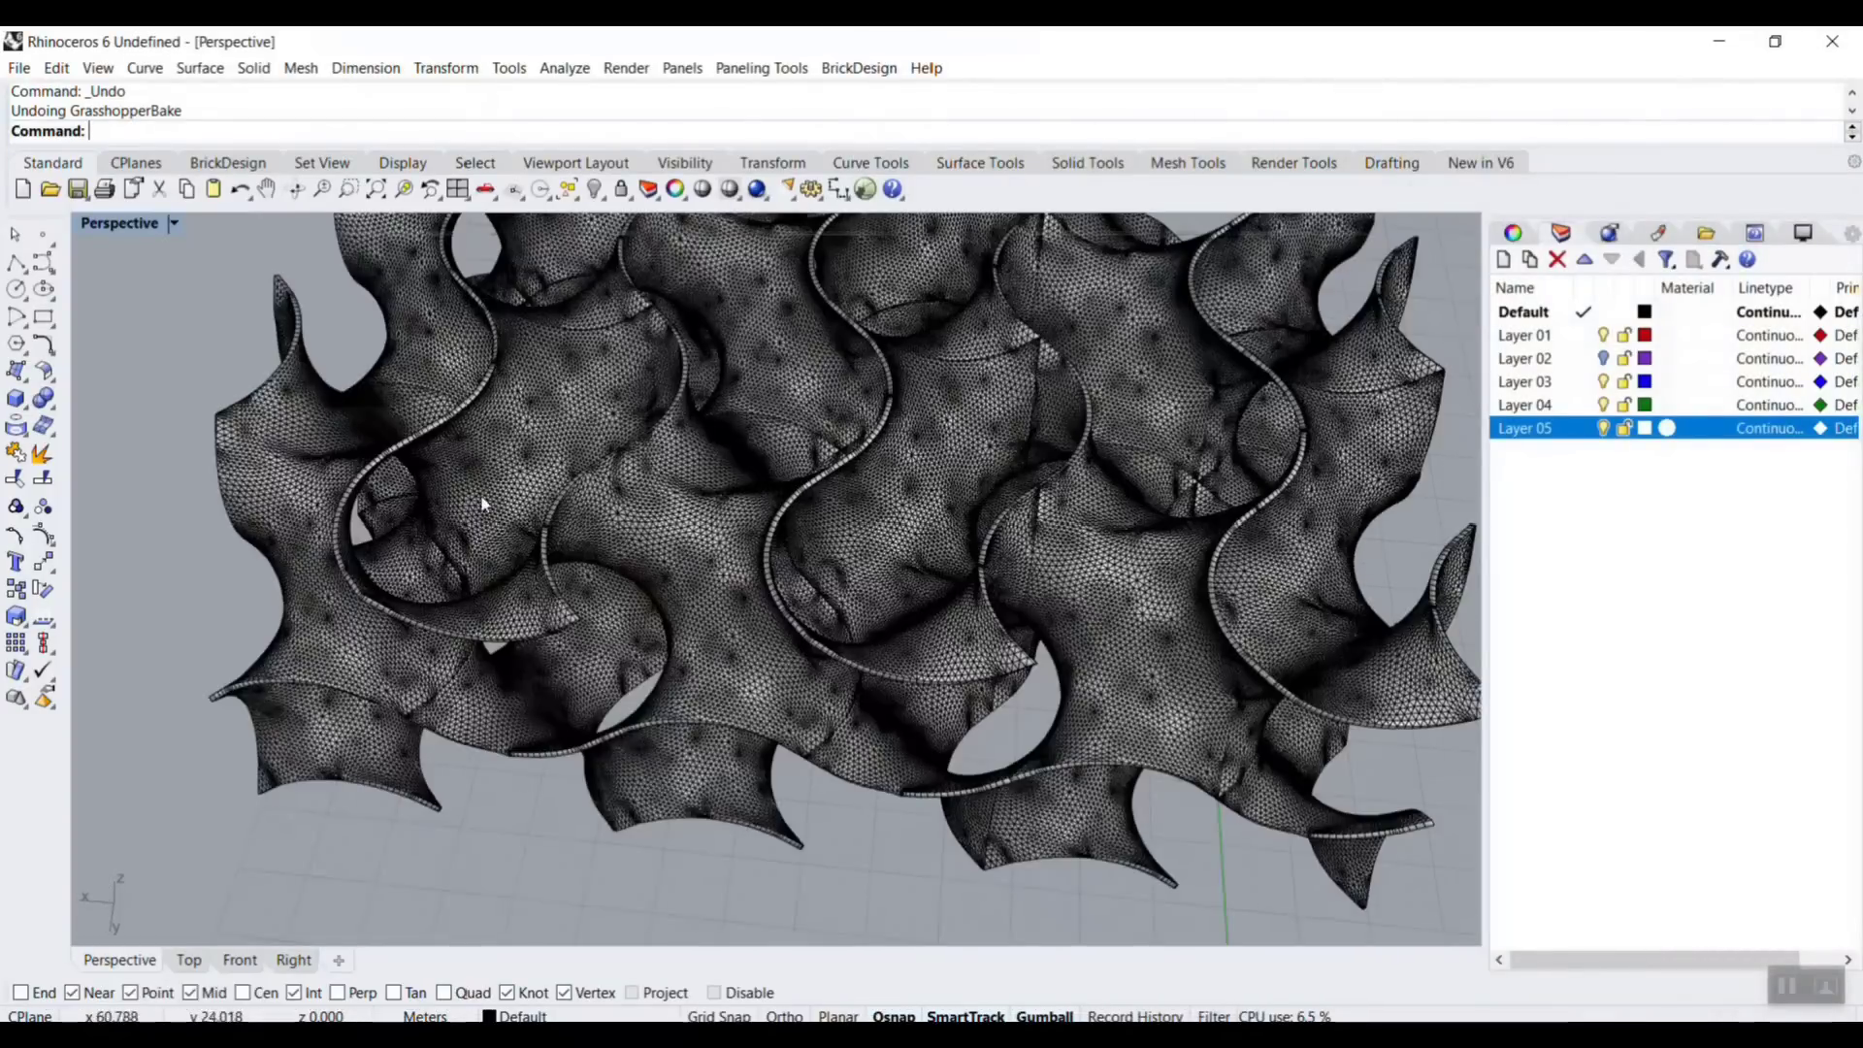
left_click(126, 229)
left_click(147, 328)
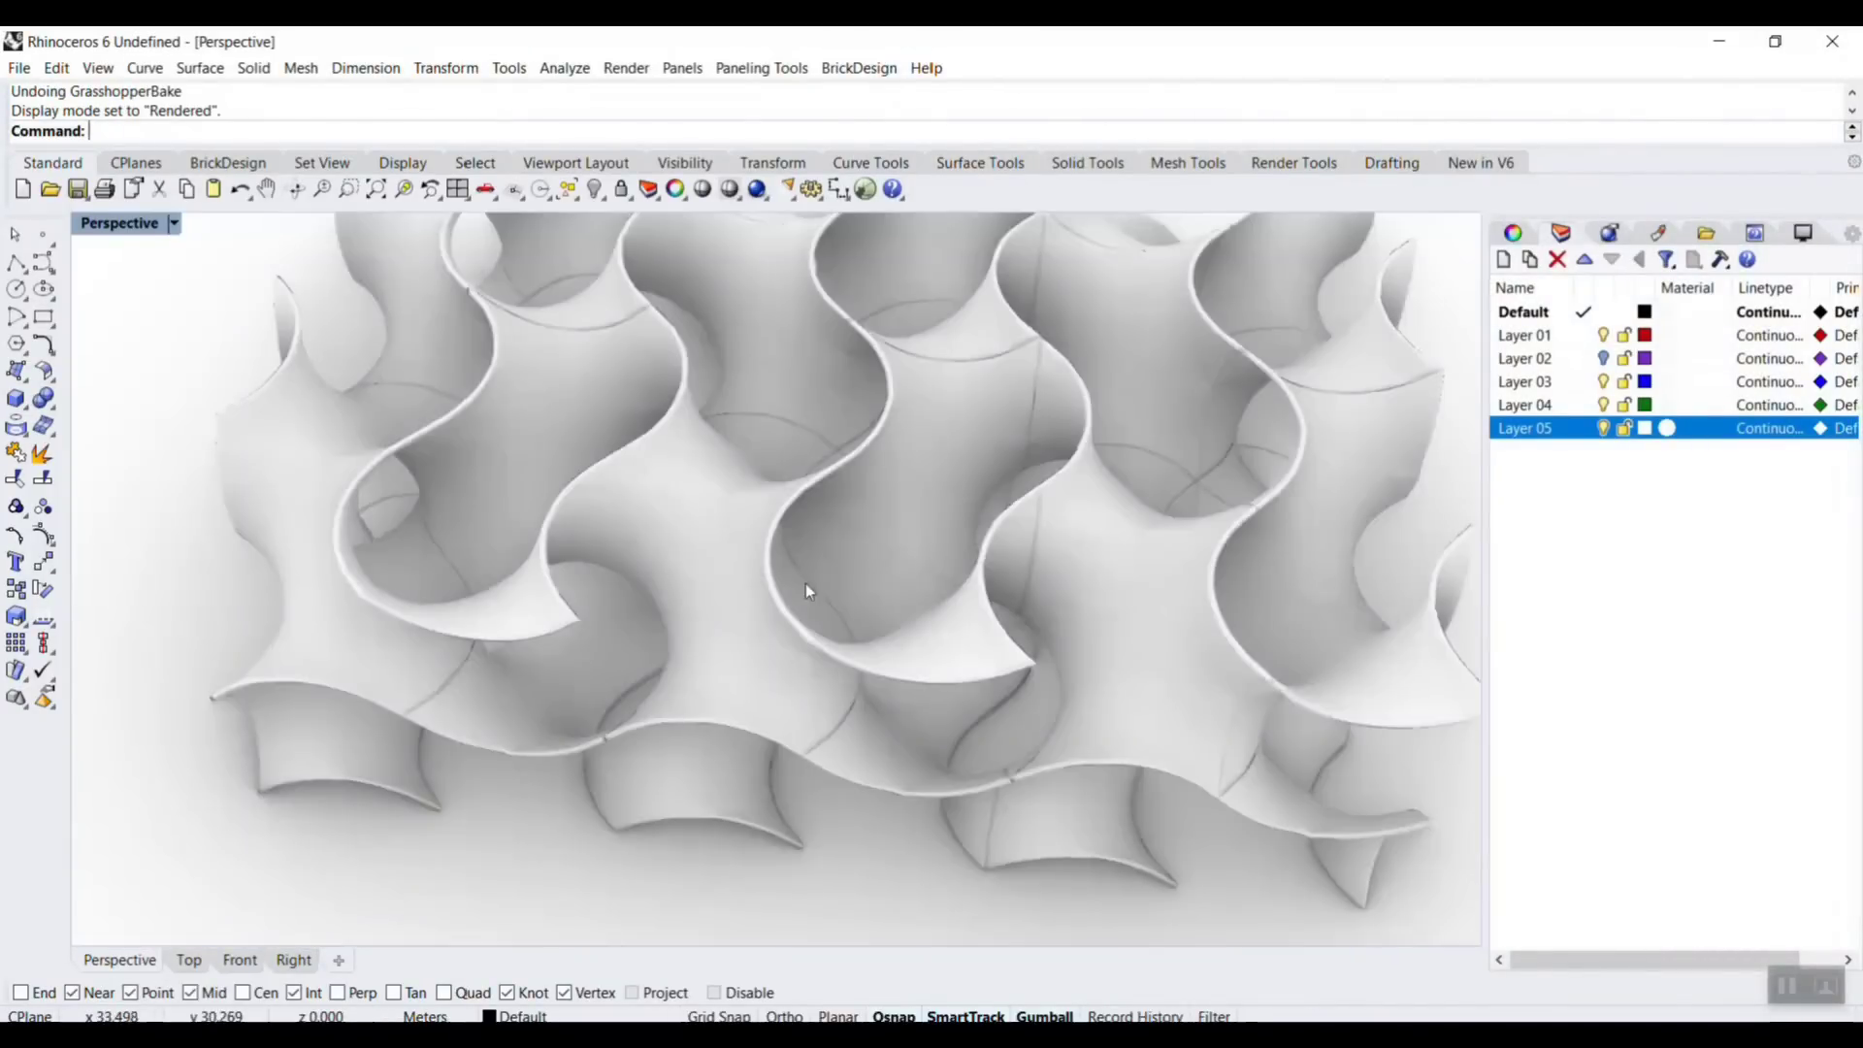
scroll(1016, 541, "down", 7)
right_click_drag(1017, 541, 517, 472)
scroll(444, 288, "up", 10)
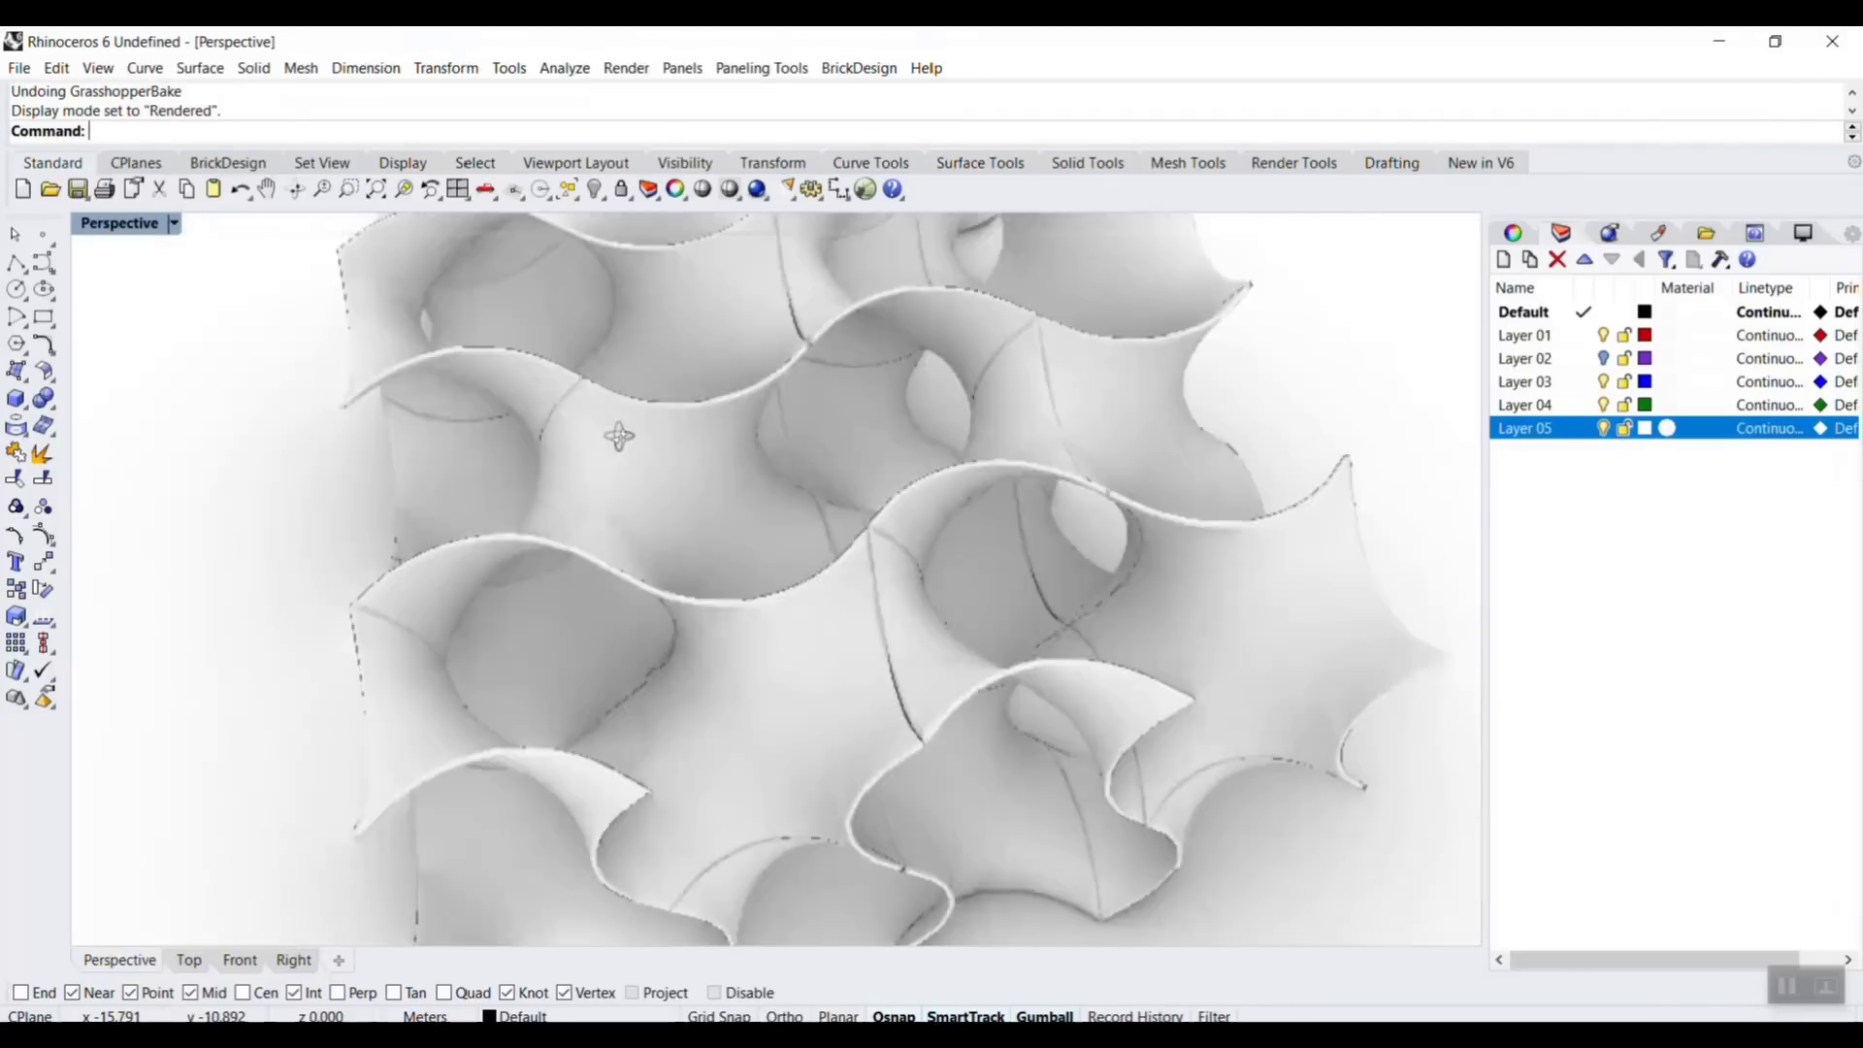
right_click_drag(618, 437, 644, 437)
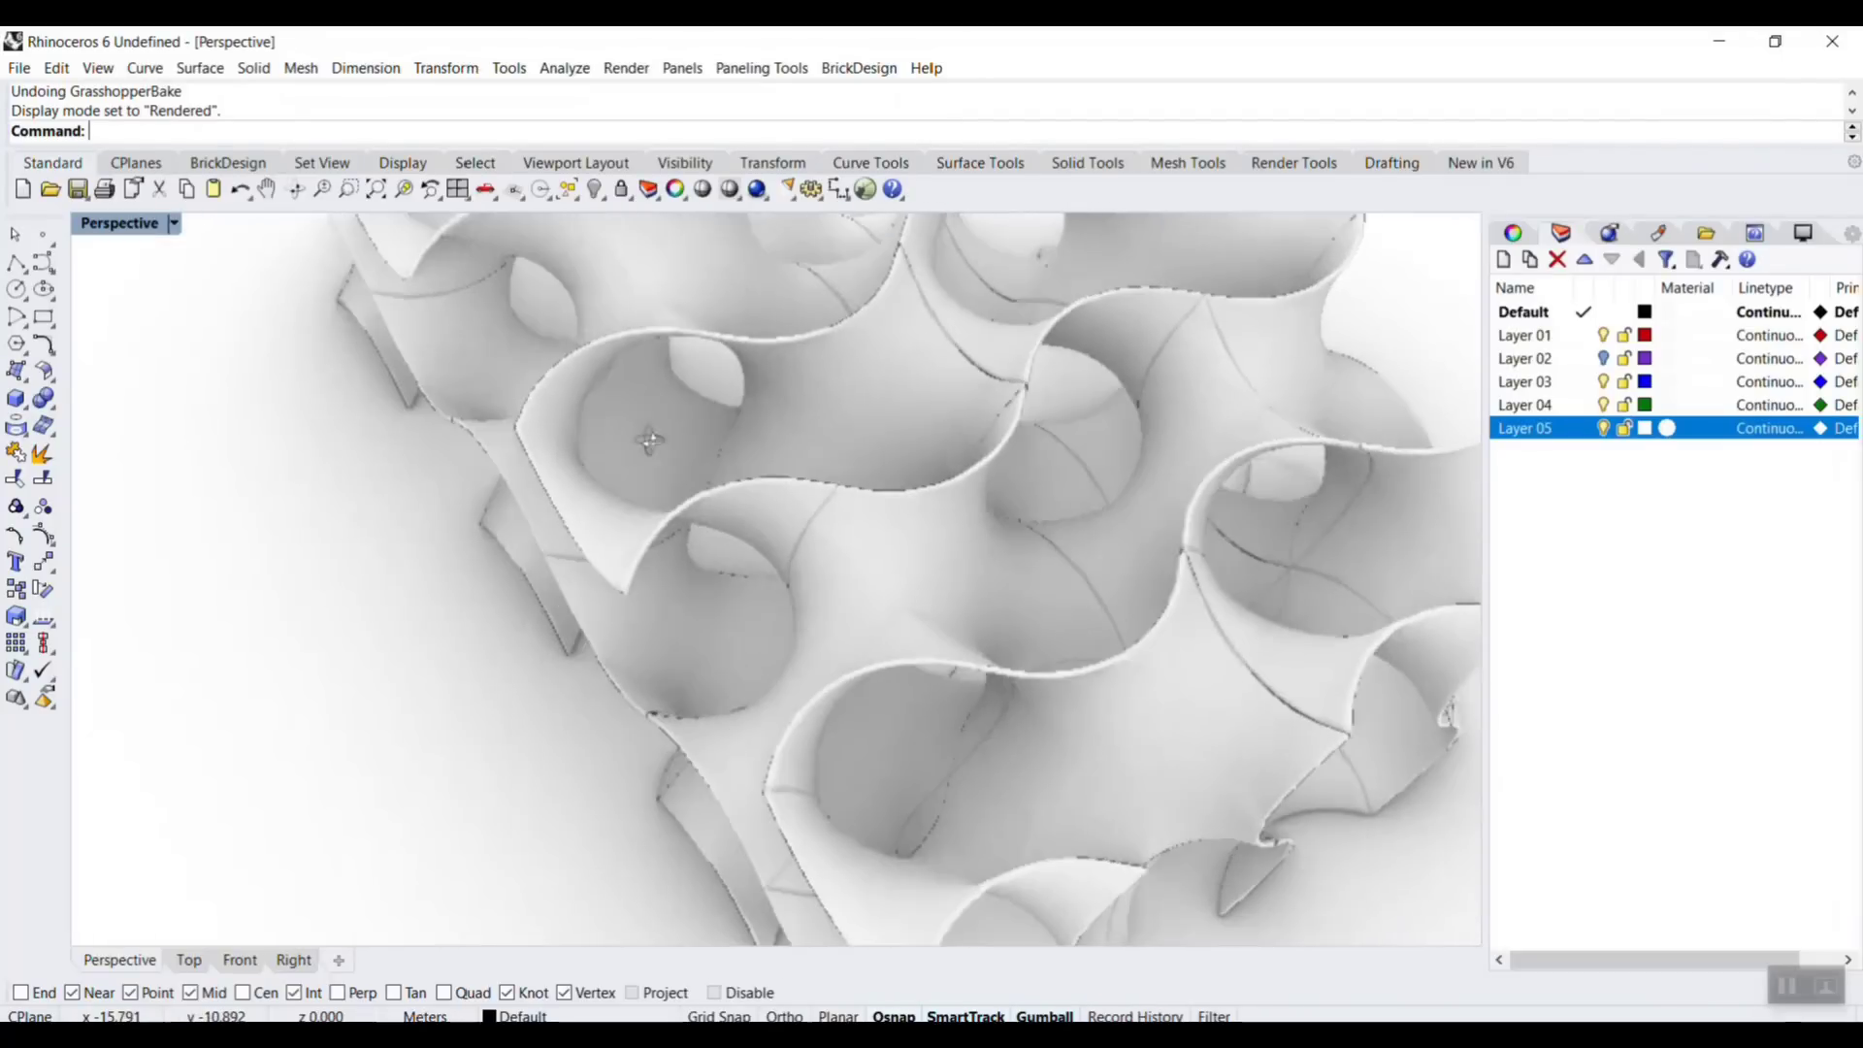
Return the Perspective viewport to Shaded display and delete the baked gyroid mesh
left_click(160, 225)
left_click(155, 294)
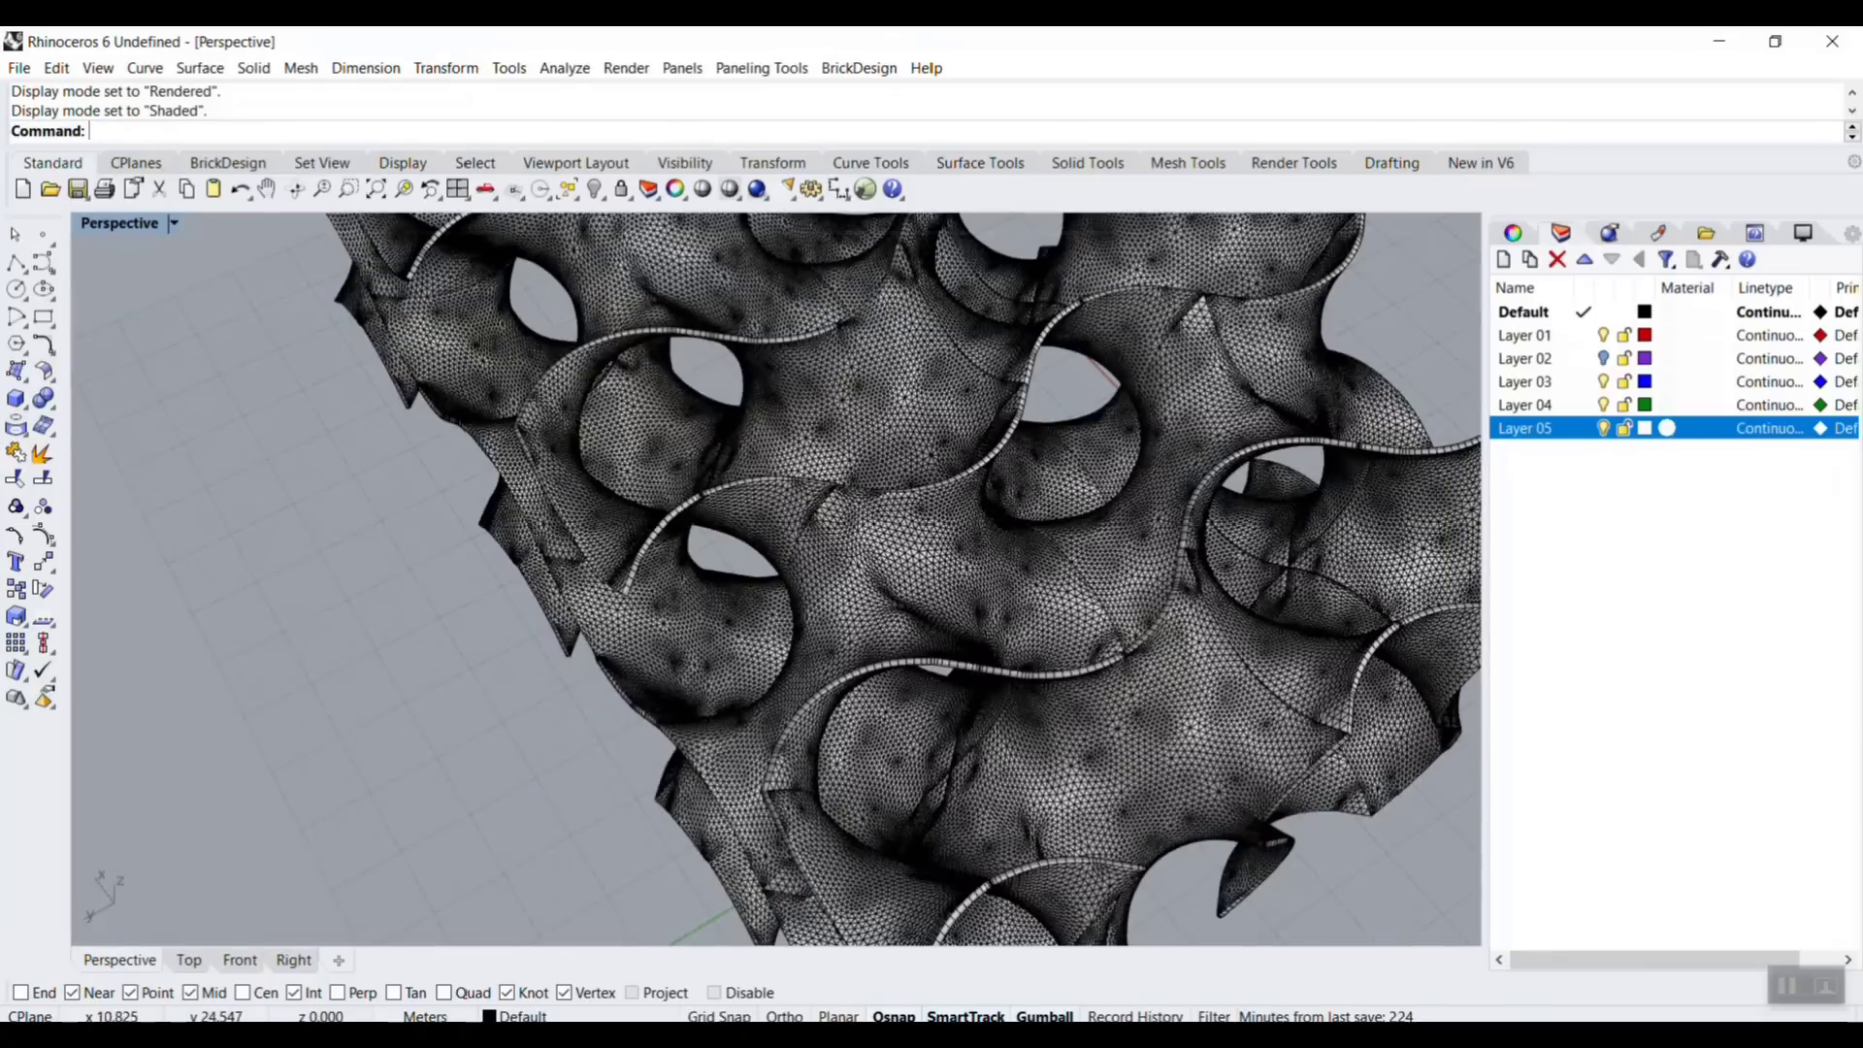
left_click(935, 615)
key("Delete")
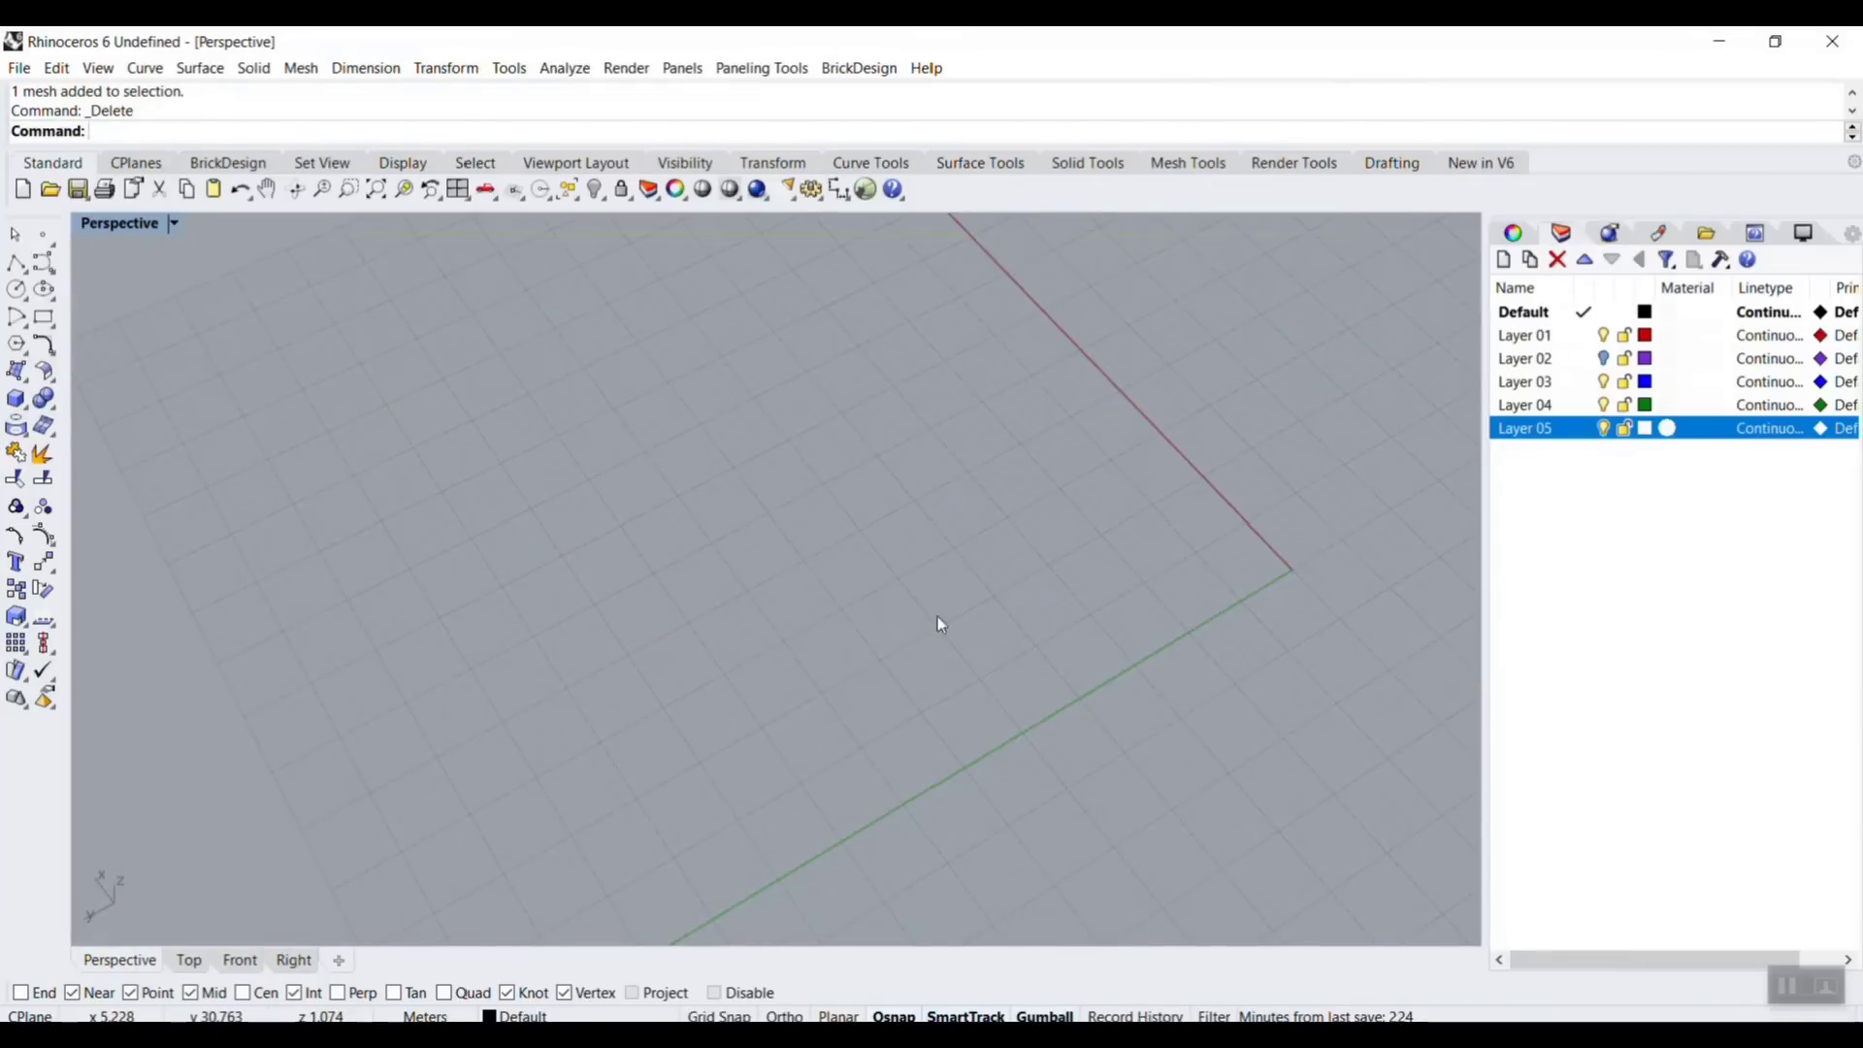
Reopen Grasshopper and turn off the preview of Laplacian Smoothing, Box Array and all downstream Weaverbird components, leaving the Iso surface cell previewed
type("Grasshopper")
key("Return")
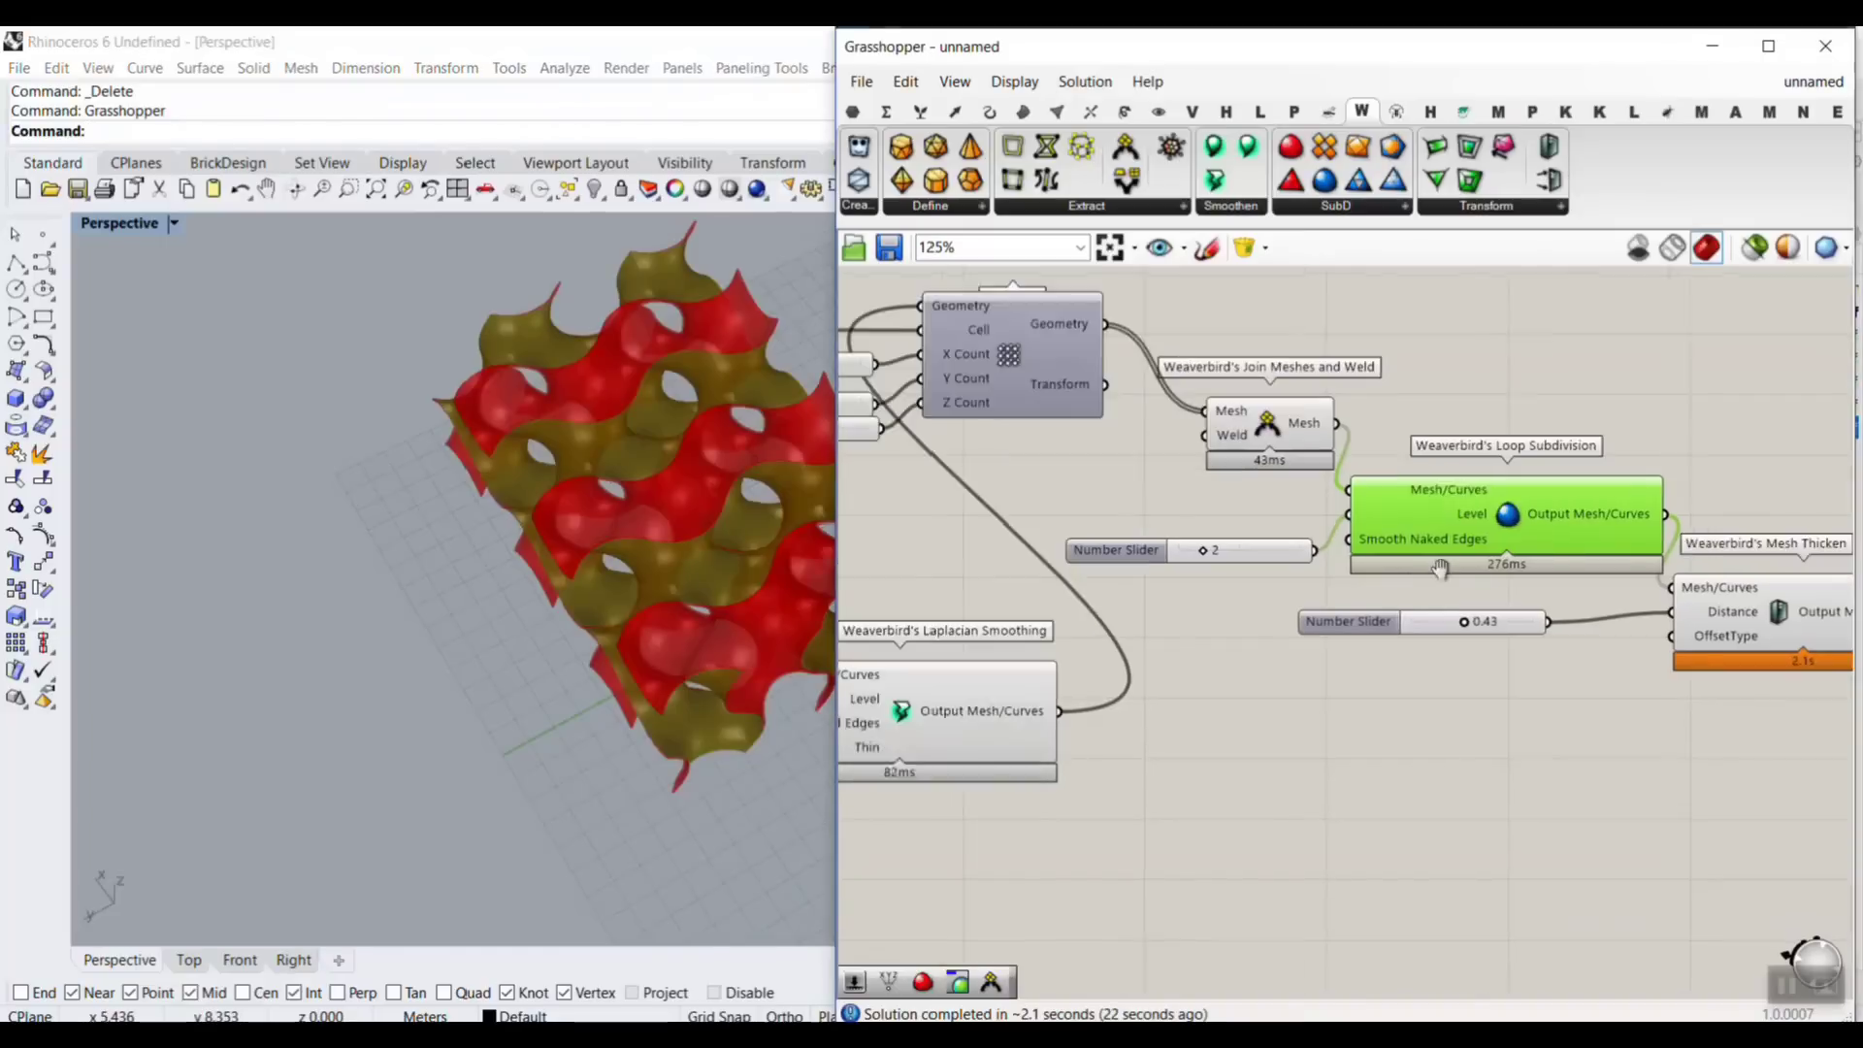
scroll(1439, 568, "down", 4)
left_click_drag(1655, 673, 1149, 427)
right_click(1353, 383)
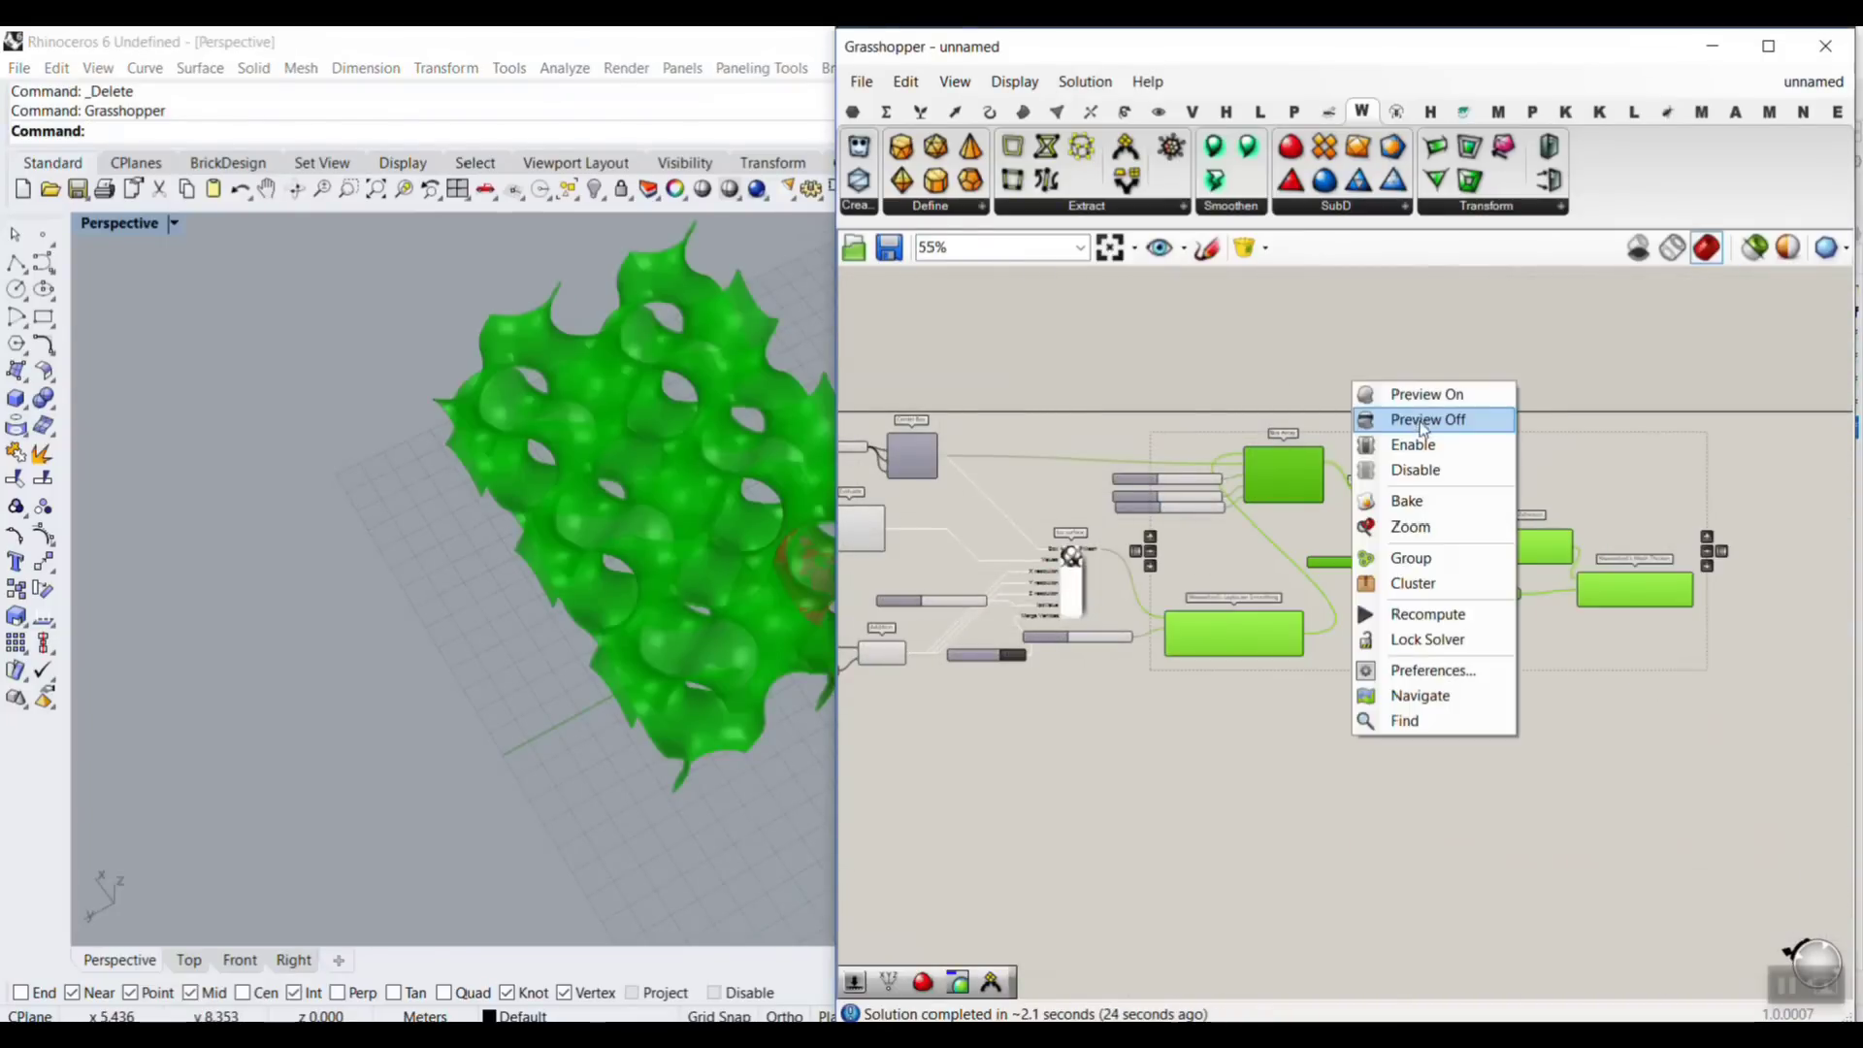
left_click(1420, 427)
left_click(1203, 543)
scroll(968, 655, "up", 2)
scroll(495, 580, "down", 5)
right_click_drag(495, 581, 612, 444)
scroll(669, 532, "up", 8)
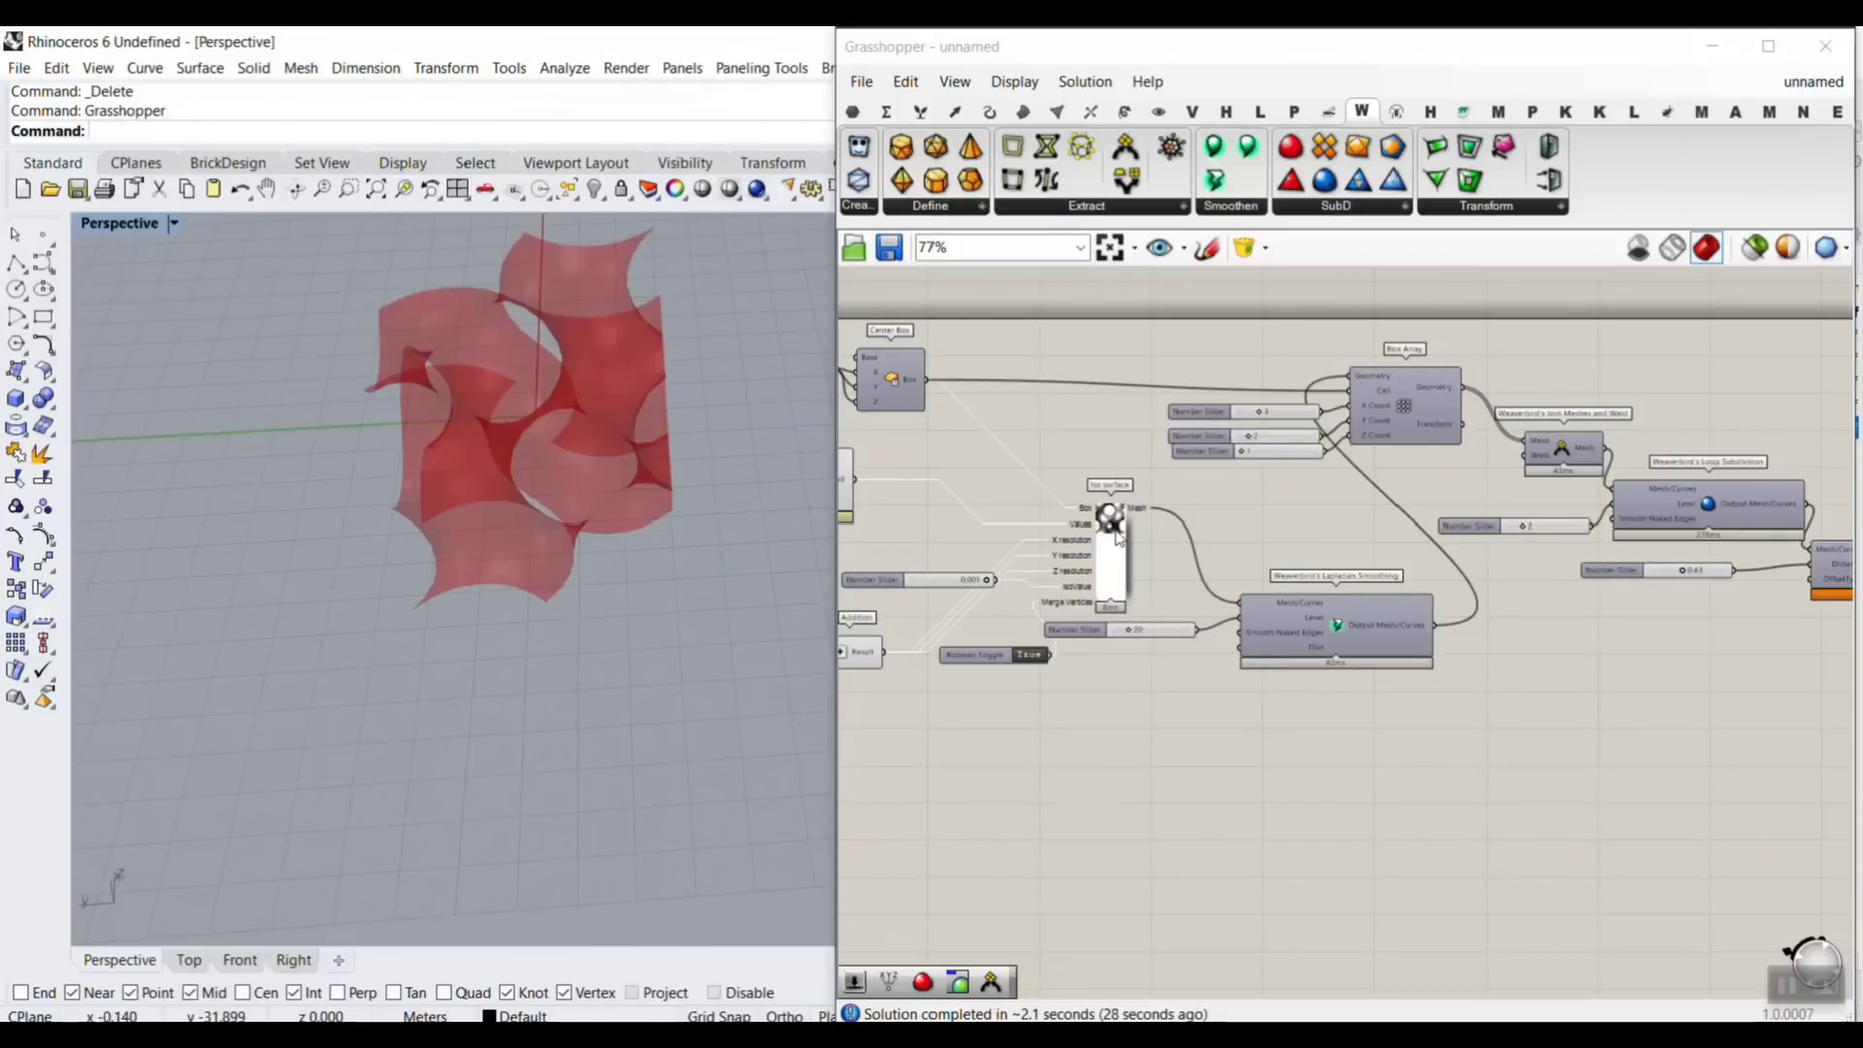
scroll(1117, 539, "up", 3)
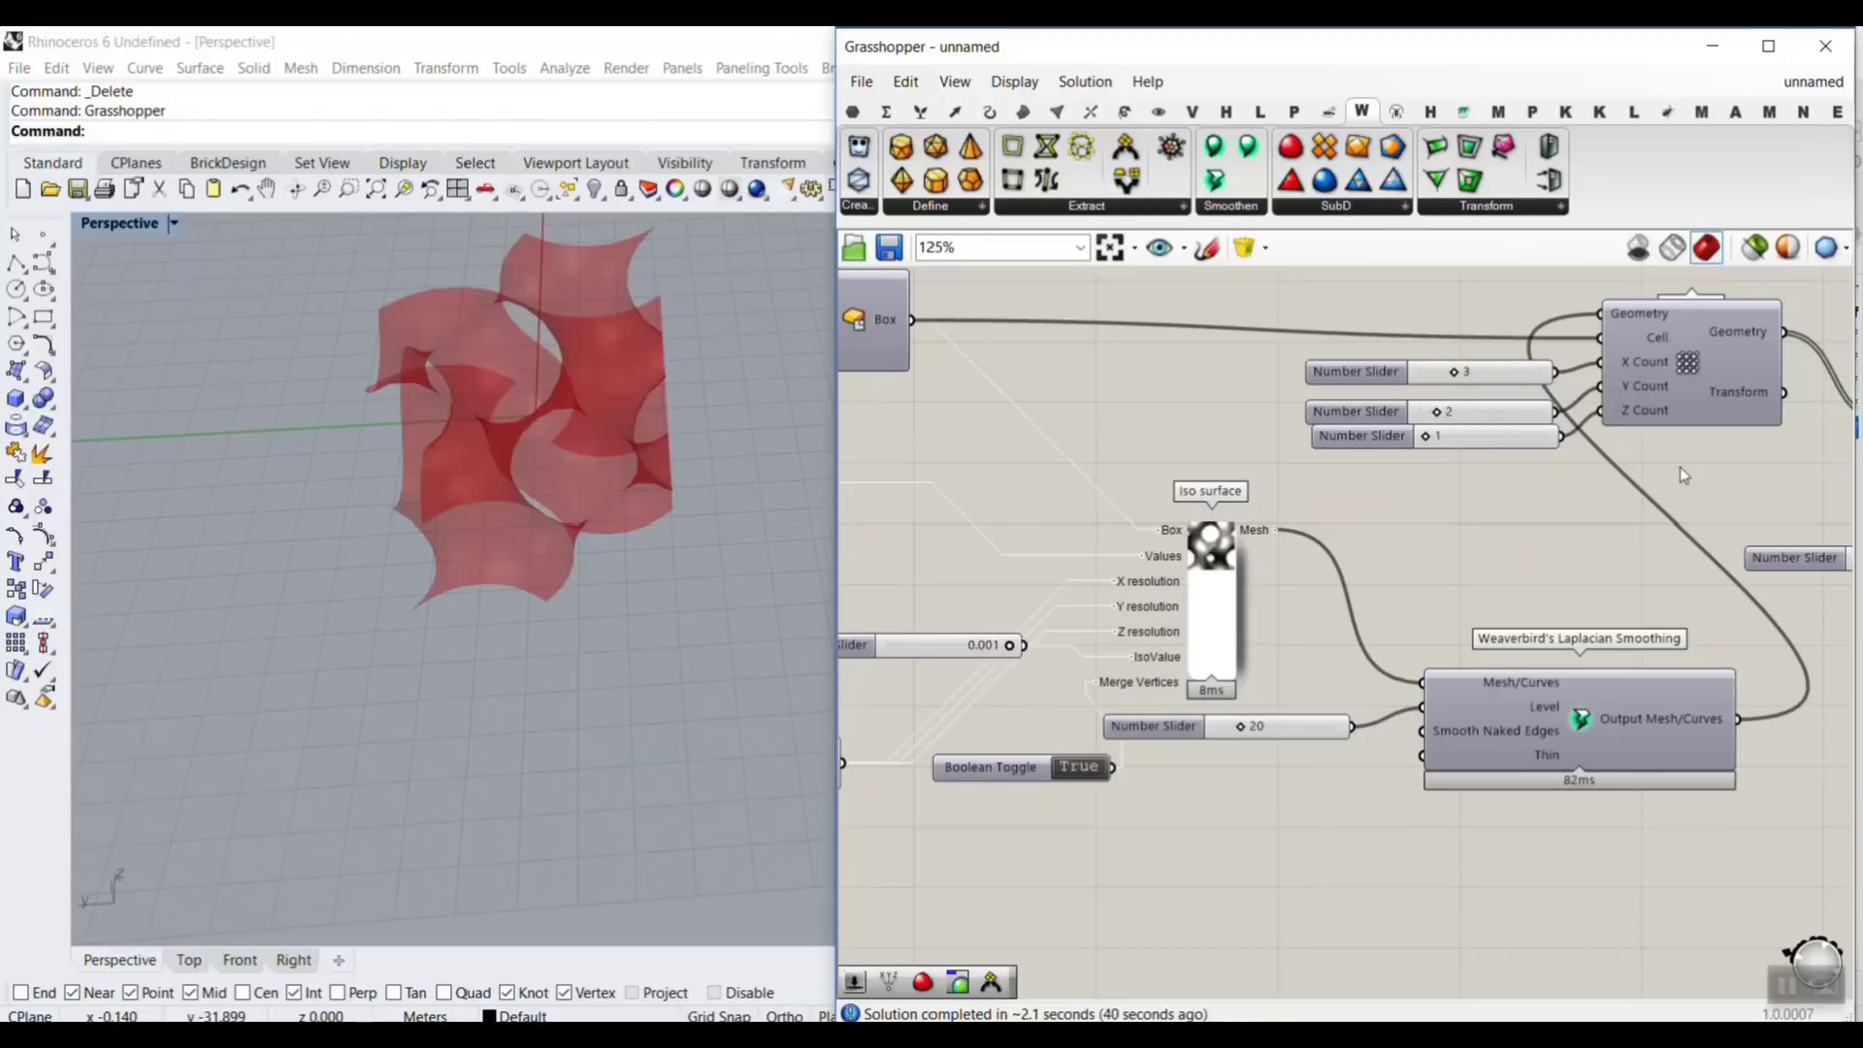
mouse_move(1769, 246)
left_mouse_down()
mouse_move(1814, 89)
mouse_move(1826, 144)
left_mouse_up()
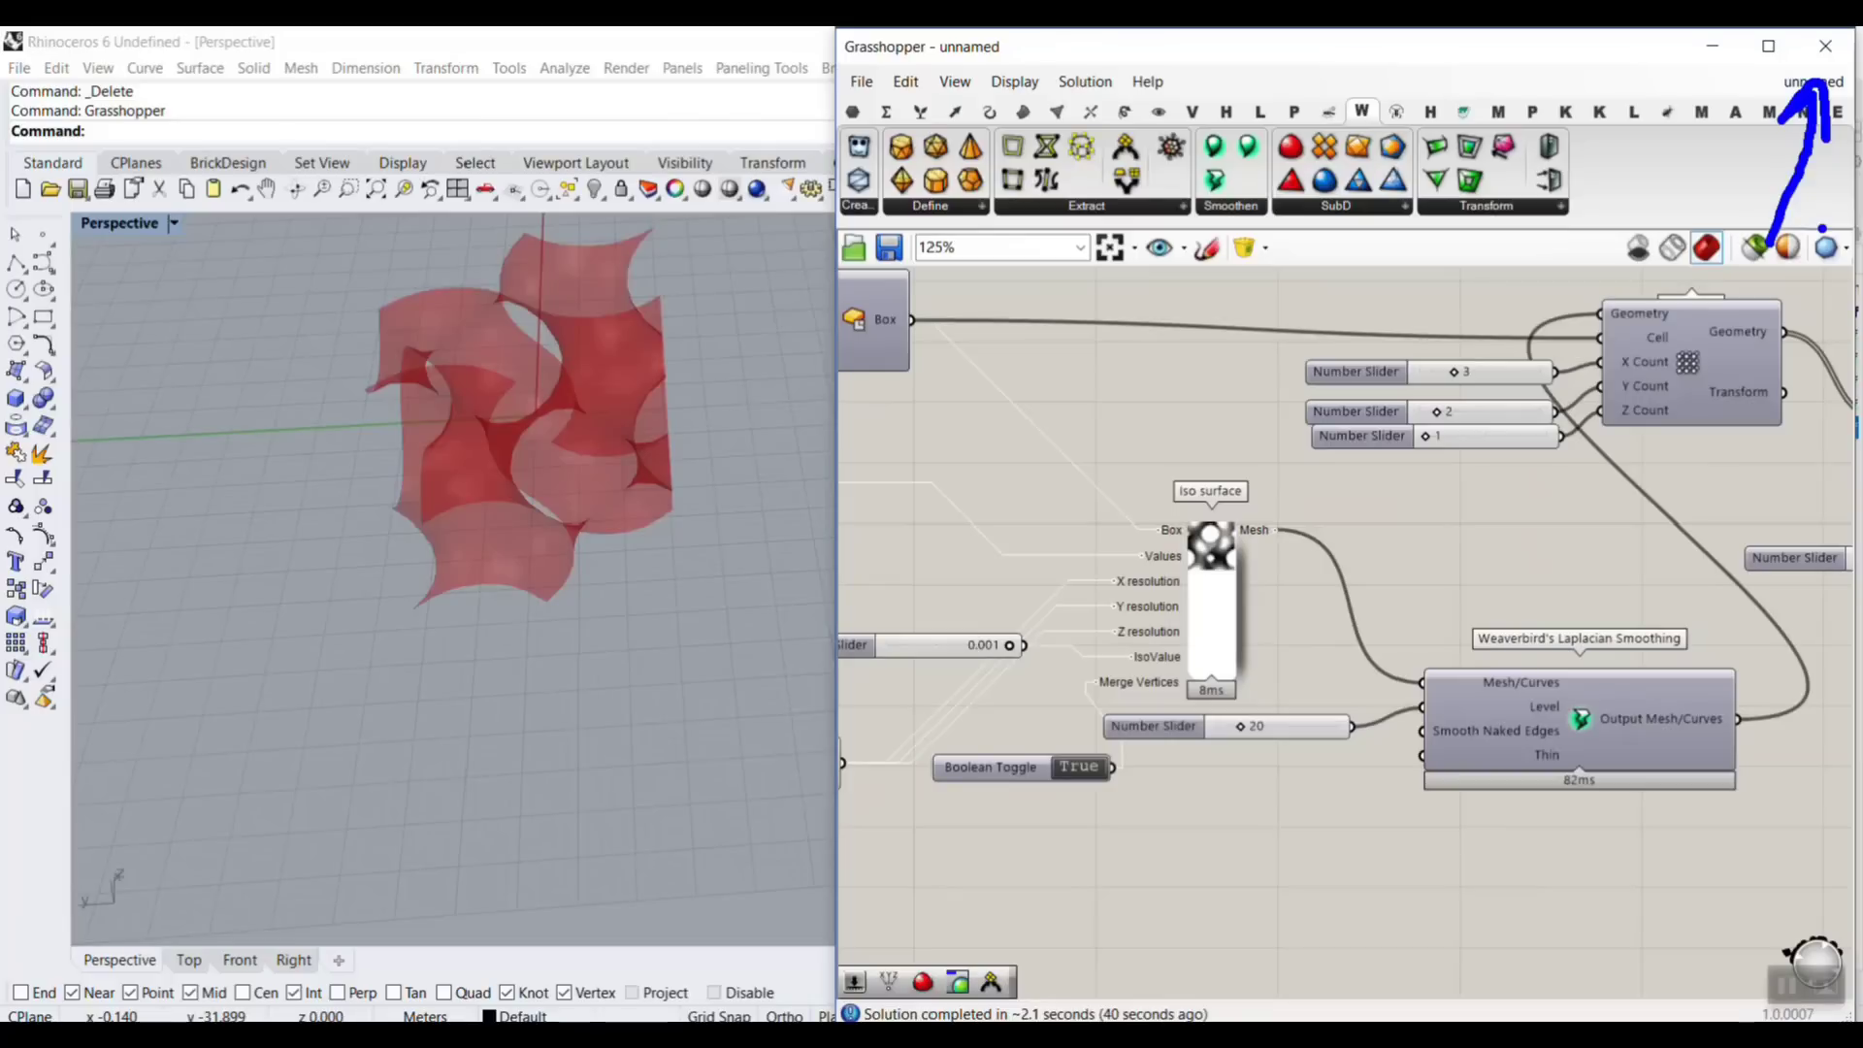
key("Escape")
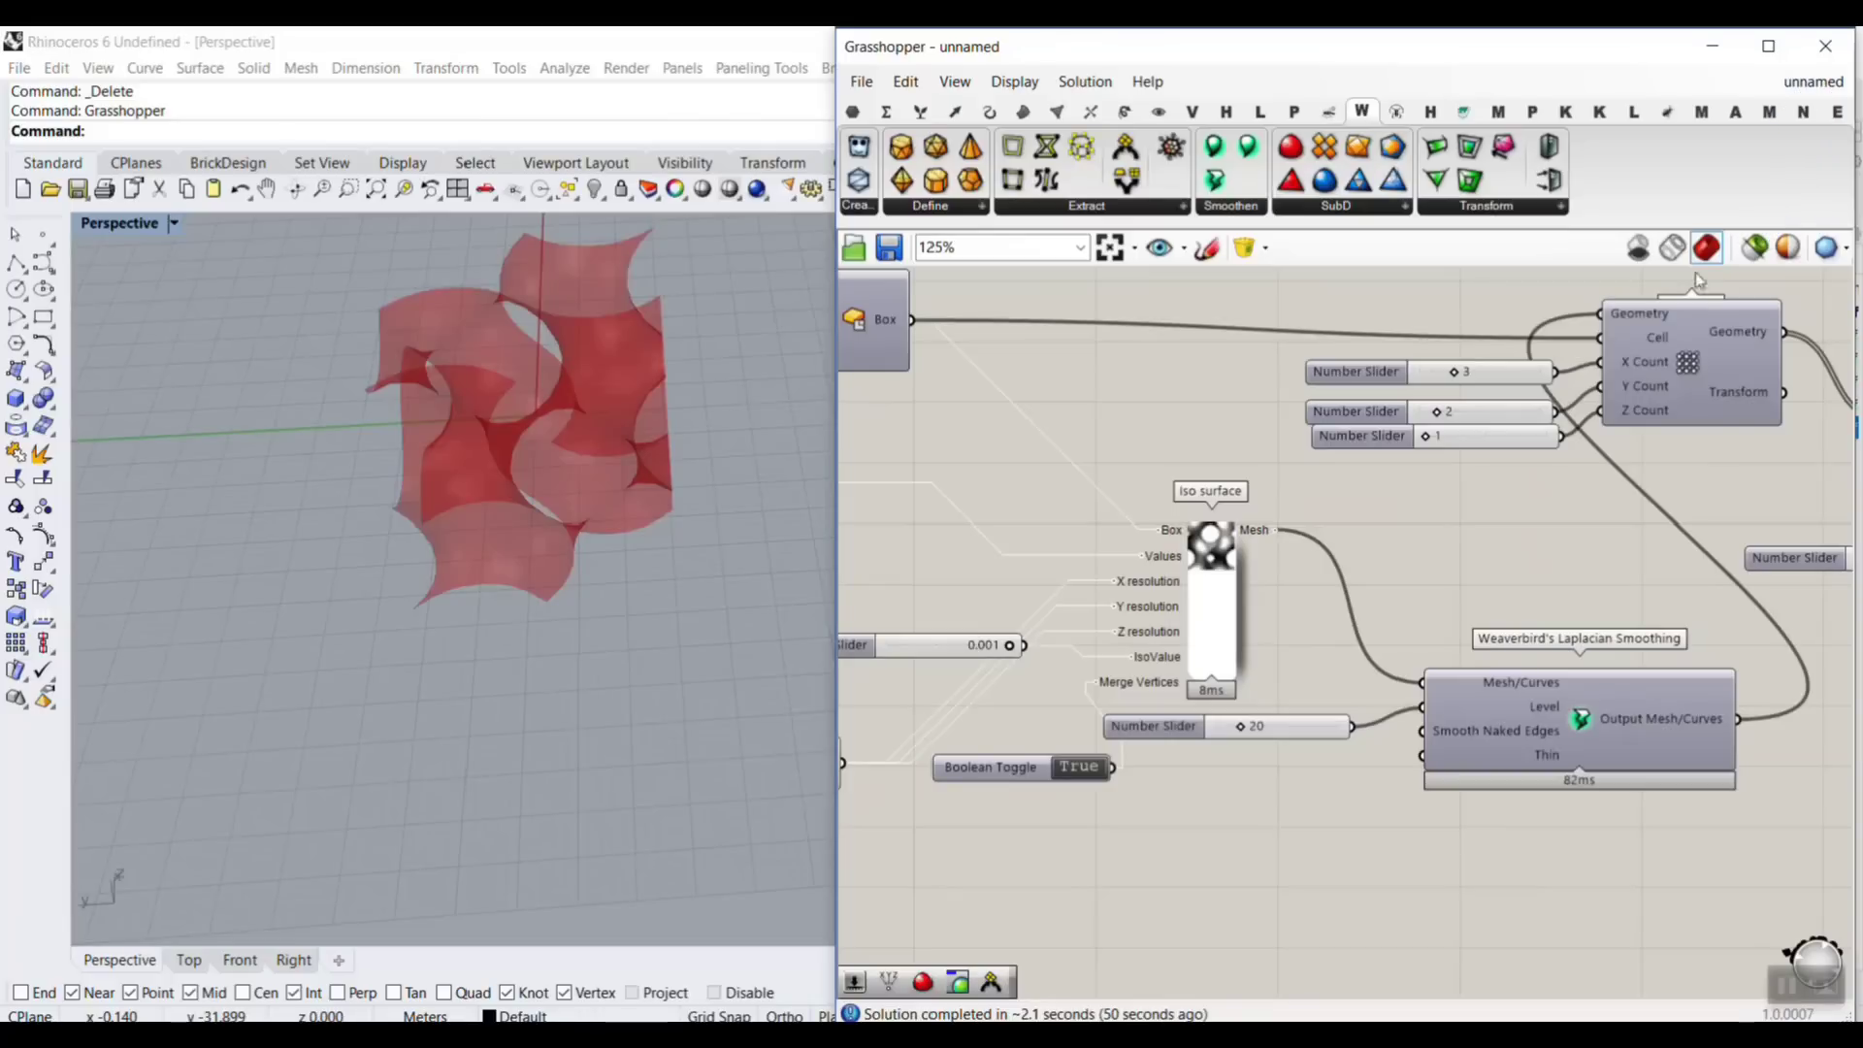